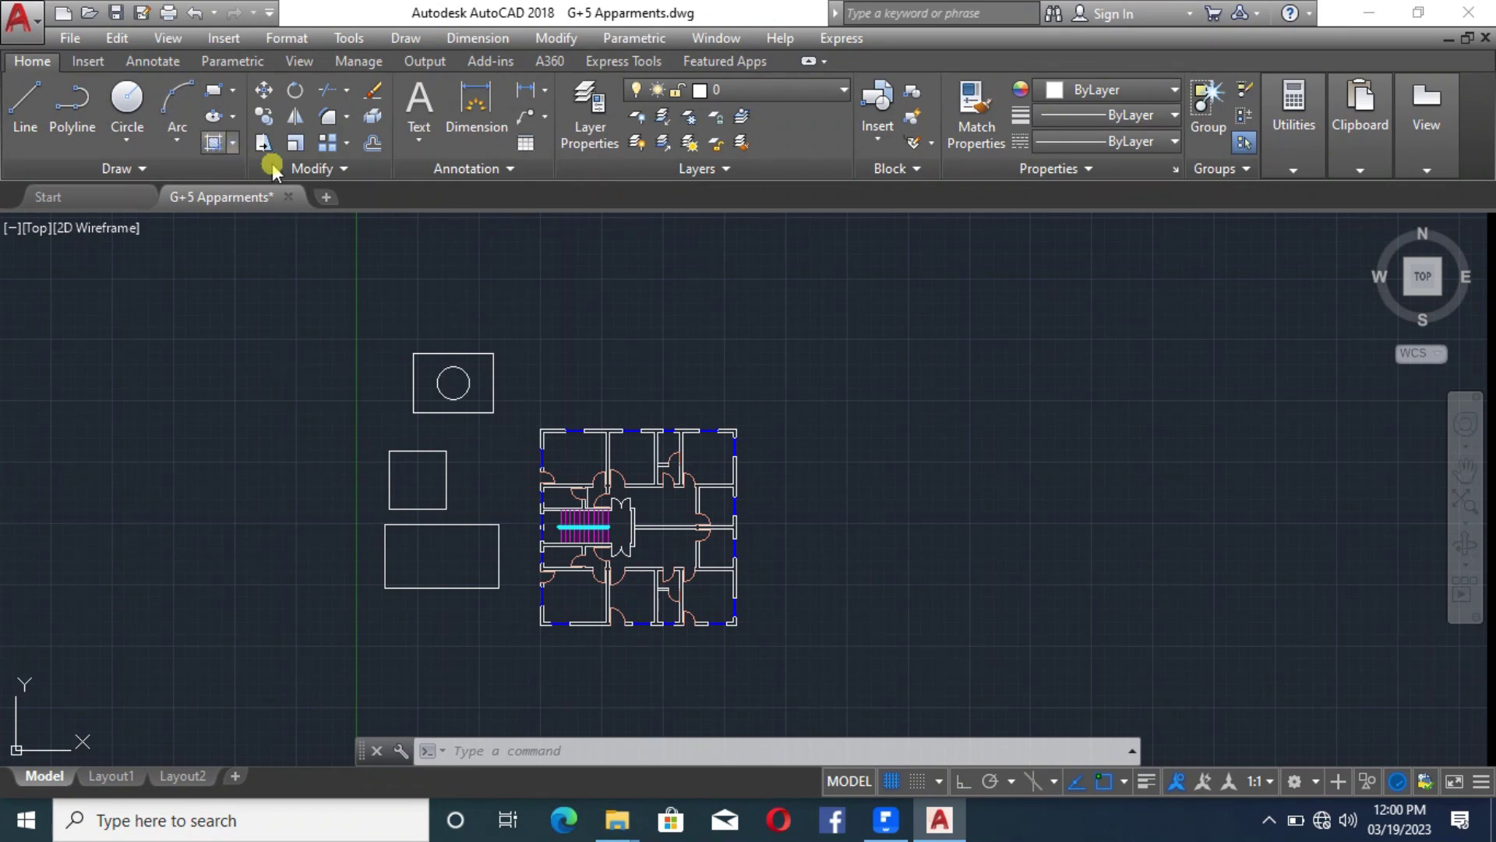
Set the hatch type to Solid as the current hatch setting, then leave the Hatch command
{"action": "type", "text": "HATCH"}
{"action": "key", "text": "Return"}
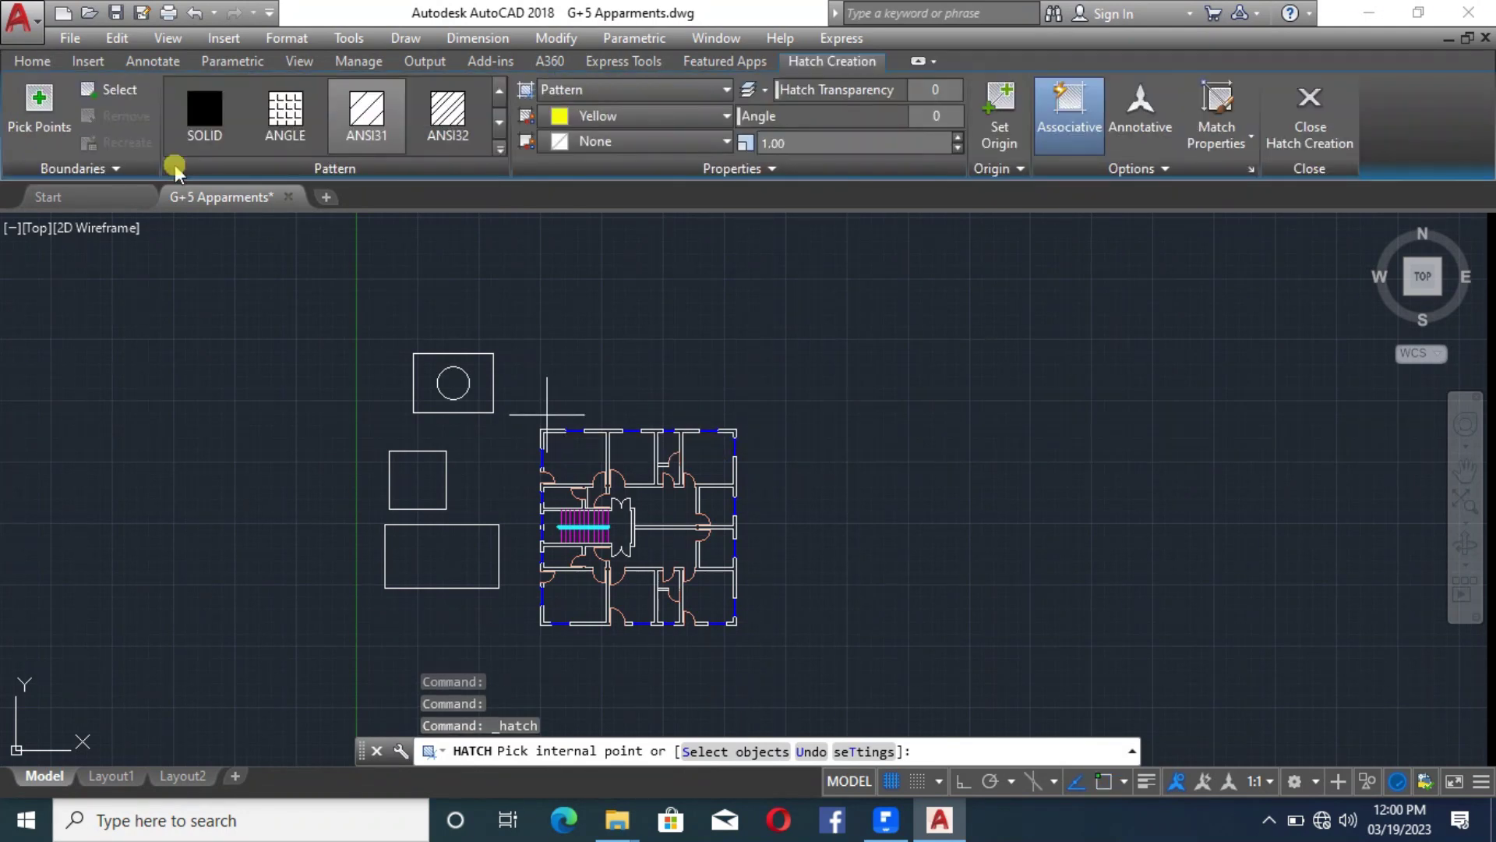
{"action": "left_click", "coordinate": [662, 91]}
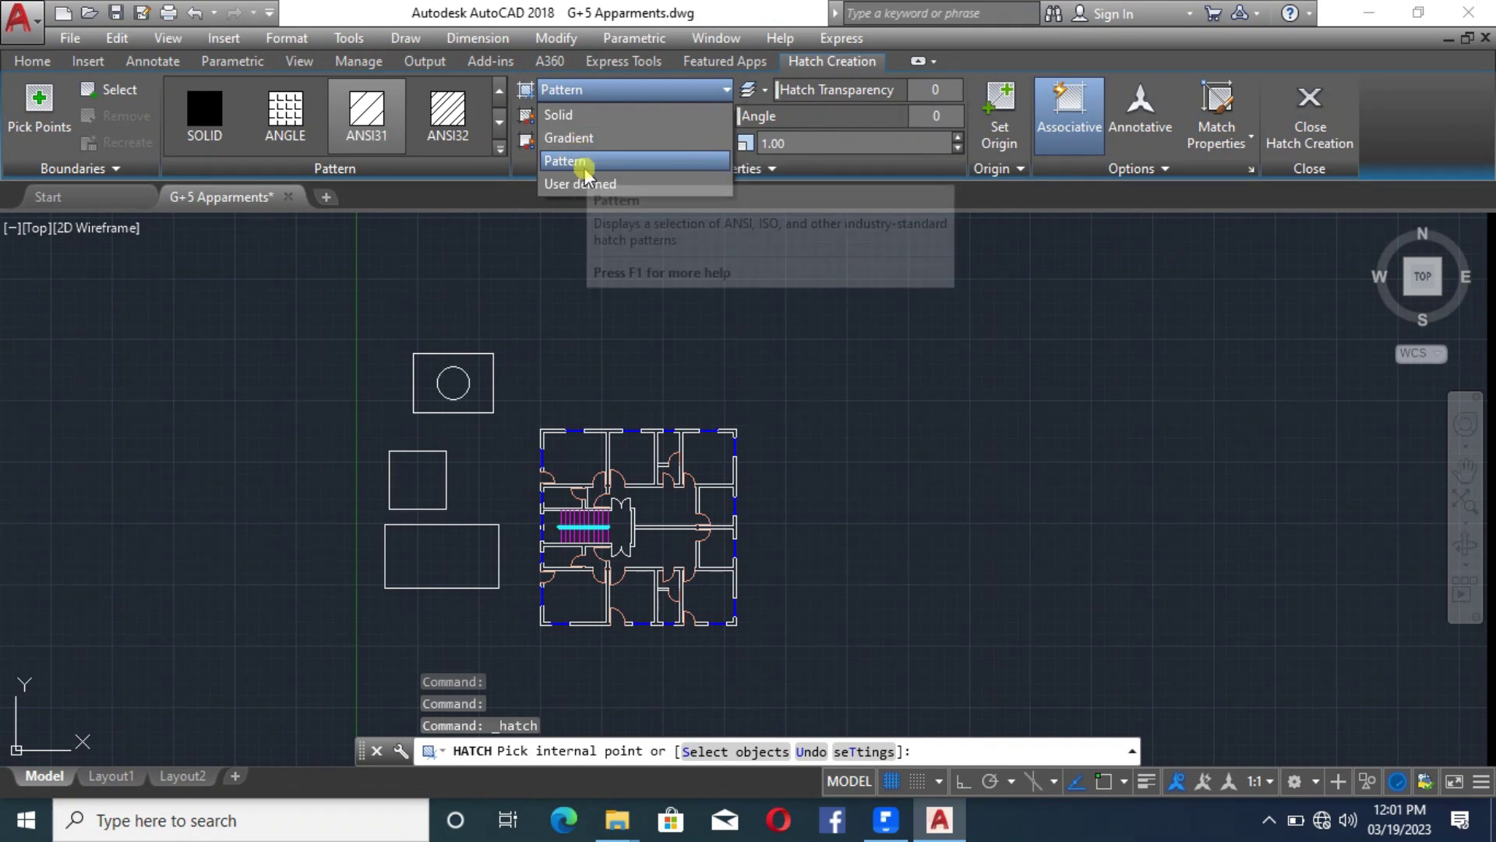
{"action": "left_click", "coordinate": [586, 121]}
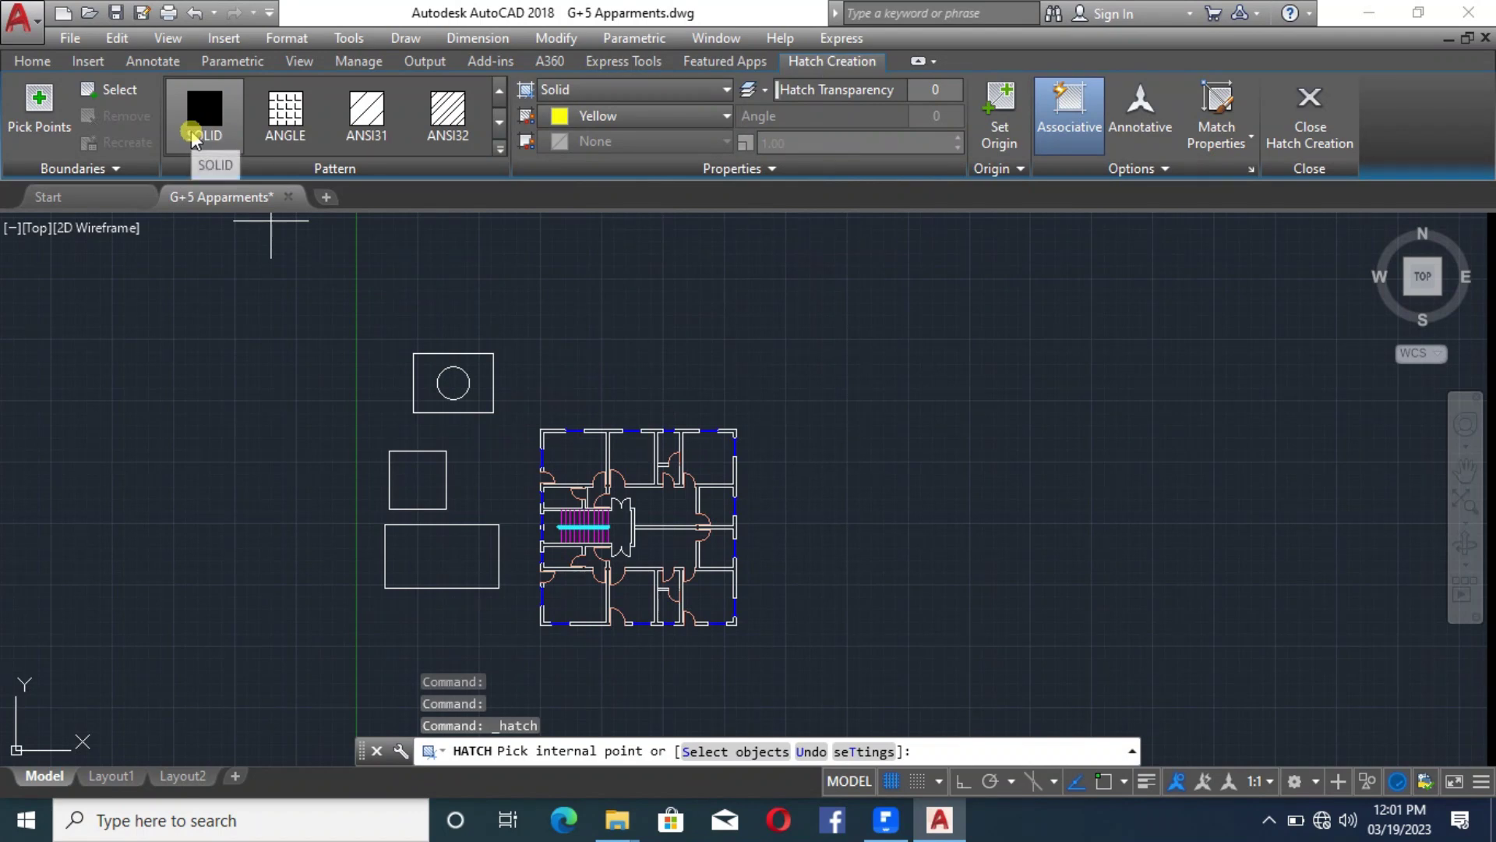
{"action": "key", "text": "Escape"}
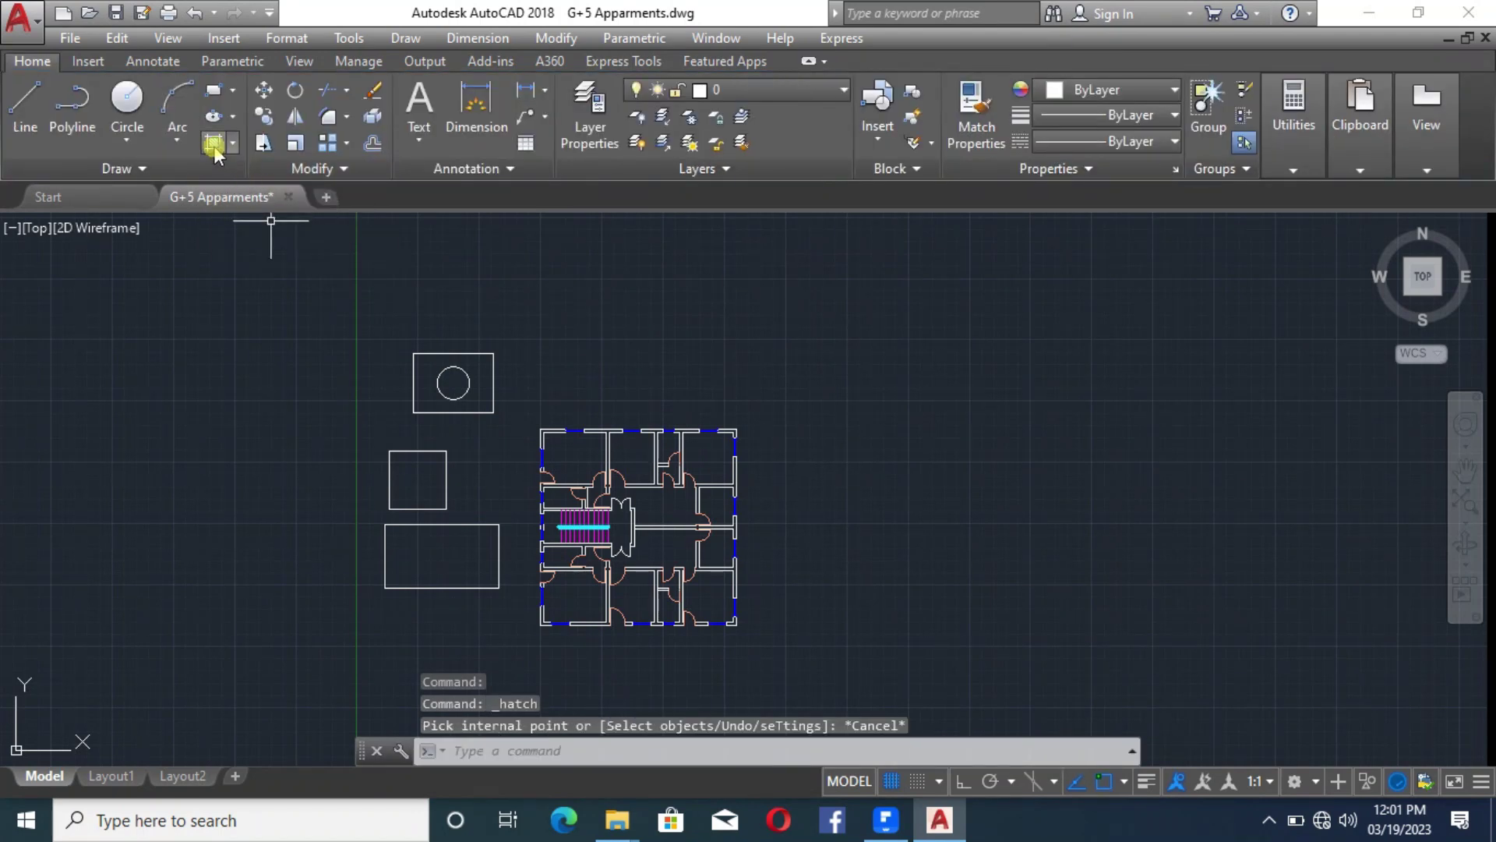
Hatch the area between the upper rectangle and its inner circle with a solid yellow fill
{"action": "type", "text": "h"}
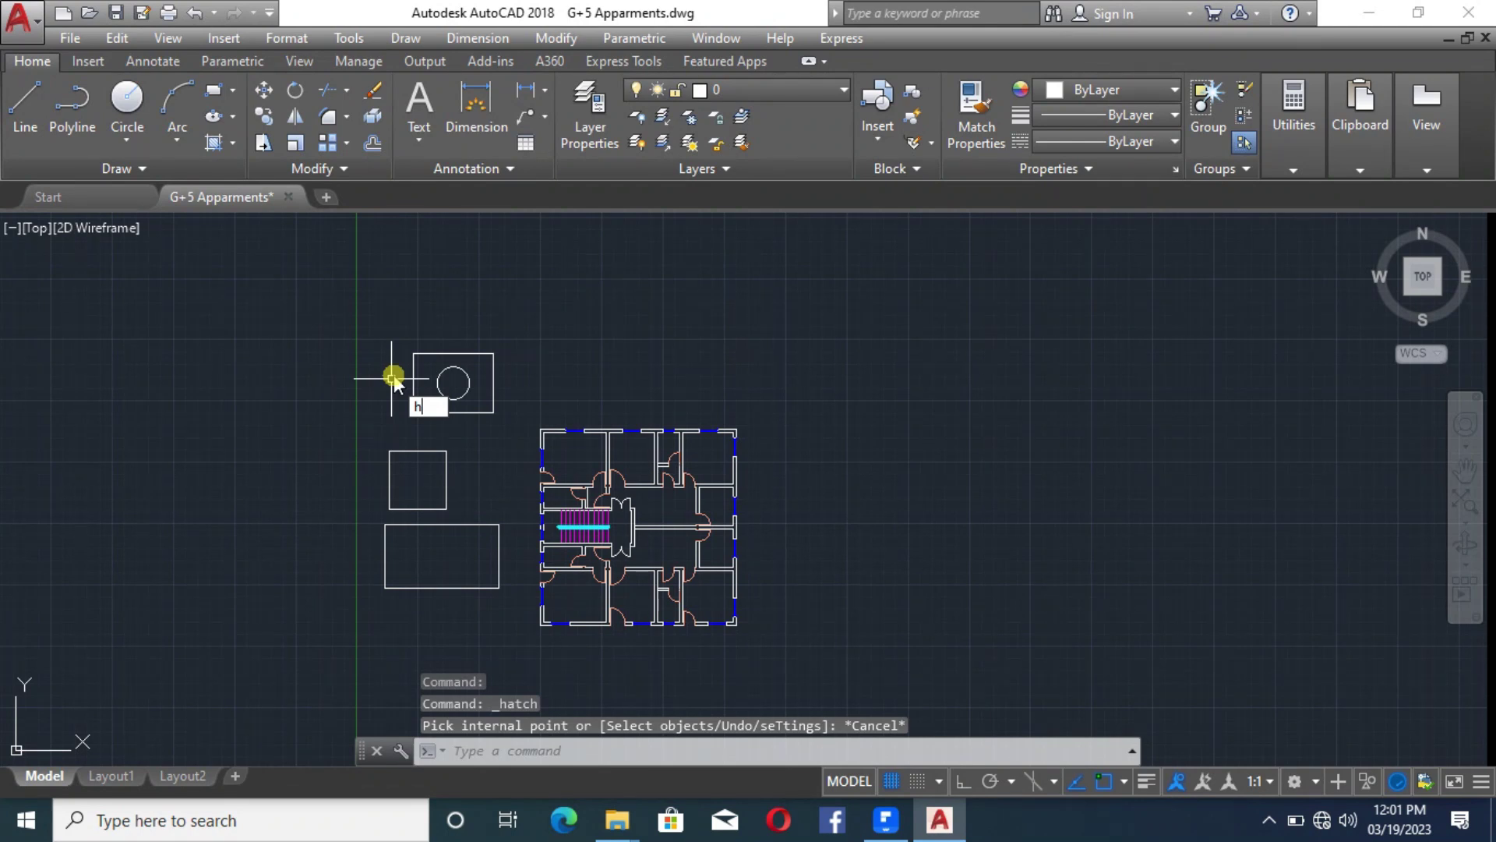
{"action": "key", "text": "Return"}
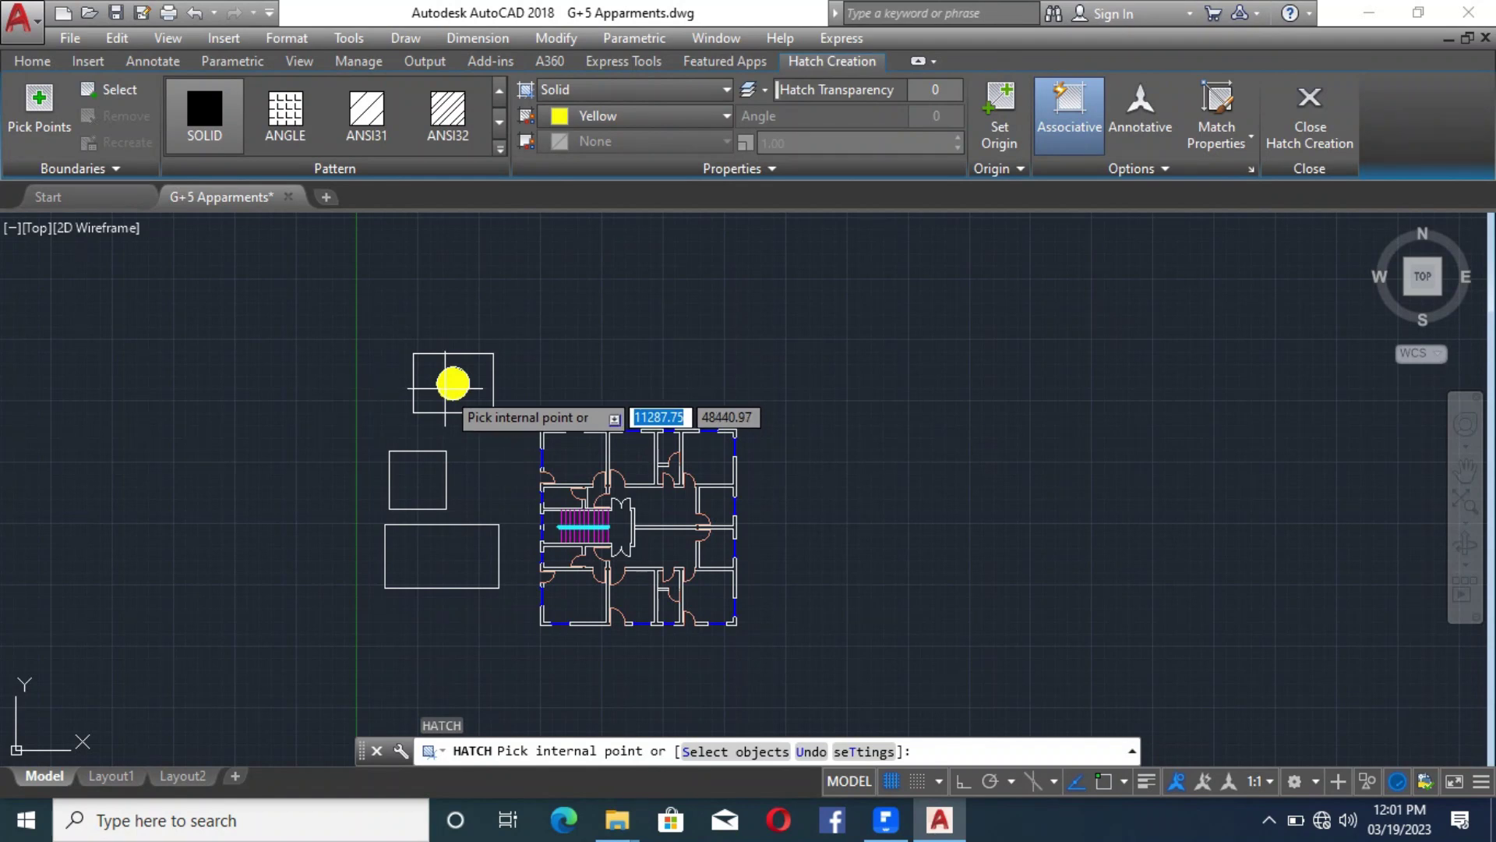
{"action": "scroll", "coordinate": [446, 384], "scroll_direction": "up", "scroll_amount": 5}
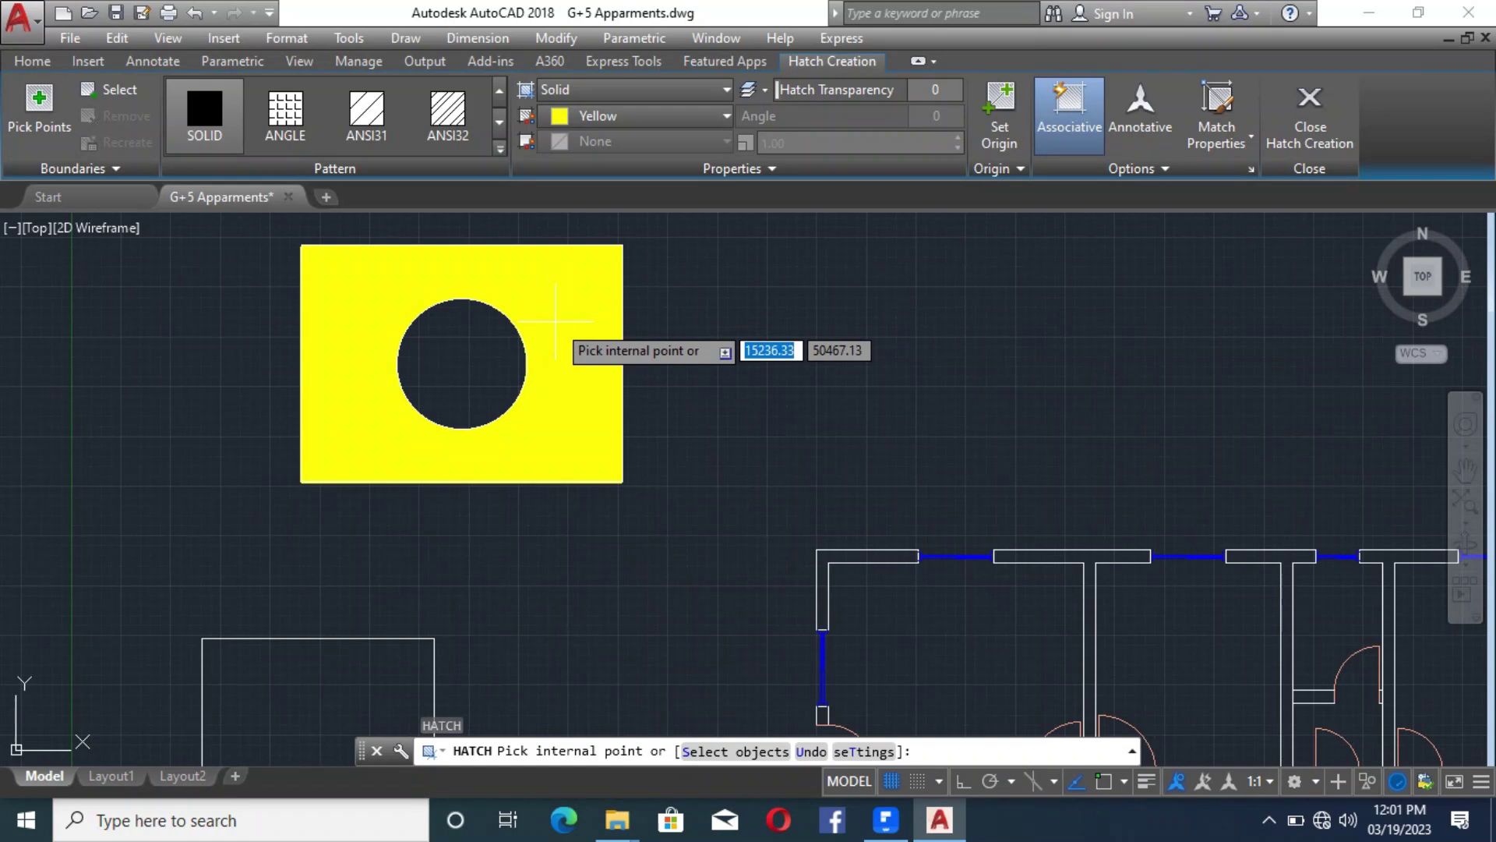
{"action": "scroll", "coordinate": [561, 327], "scroll_direction": "down", "scroll_amount": 5}
{"action": "scroll", "coordinate": [585, 366], "scroll_direction": "up", "scroll_amount": 4}
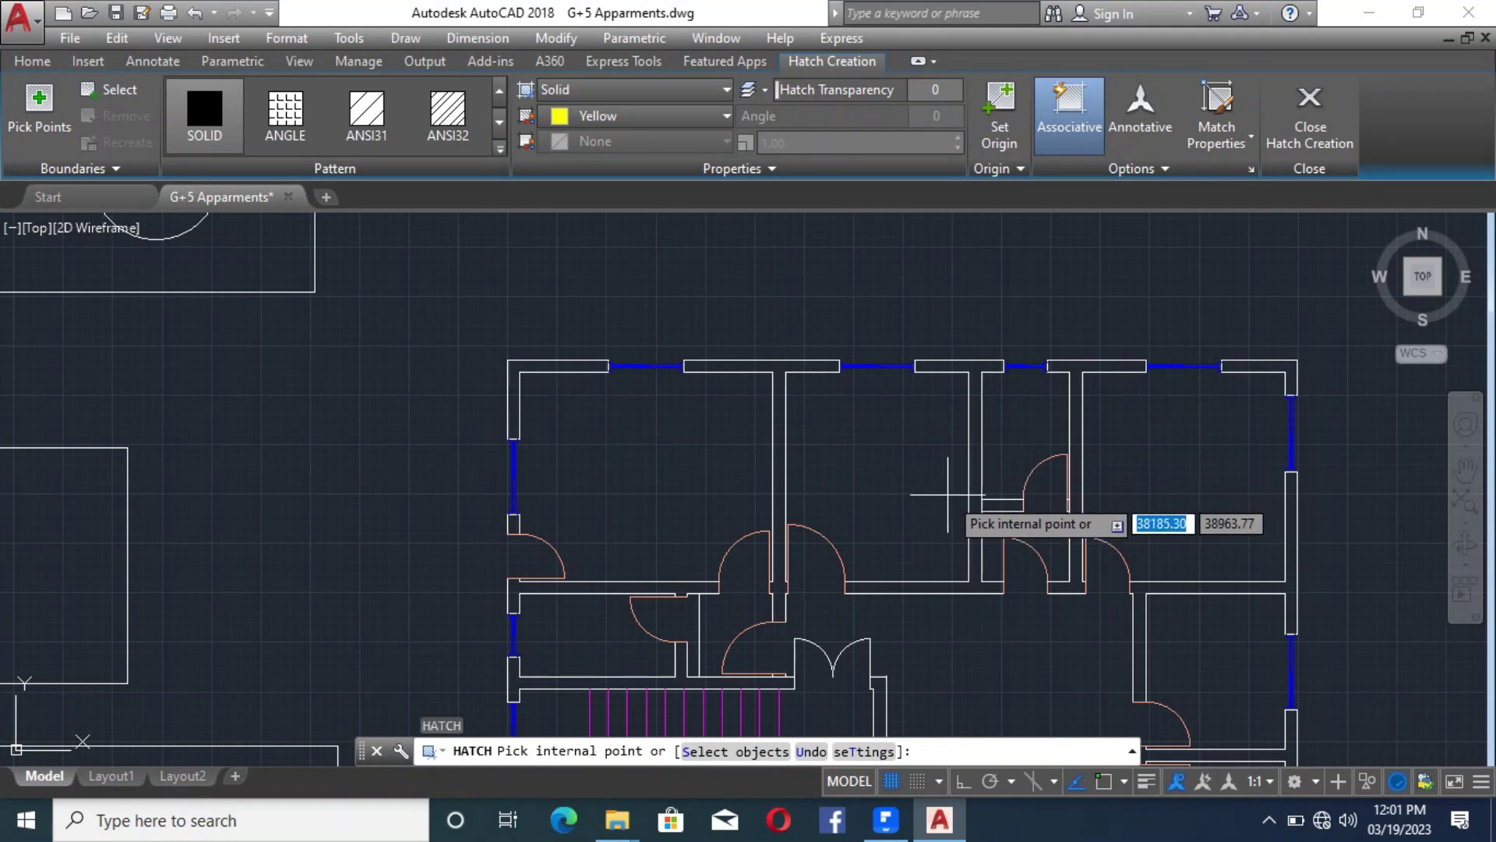
{"action": "scroll", "coordinate": [717, 350], "scroll_direction": "down", "scroll_amount": 3}
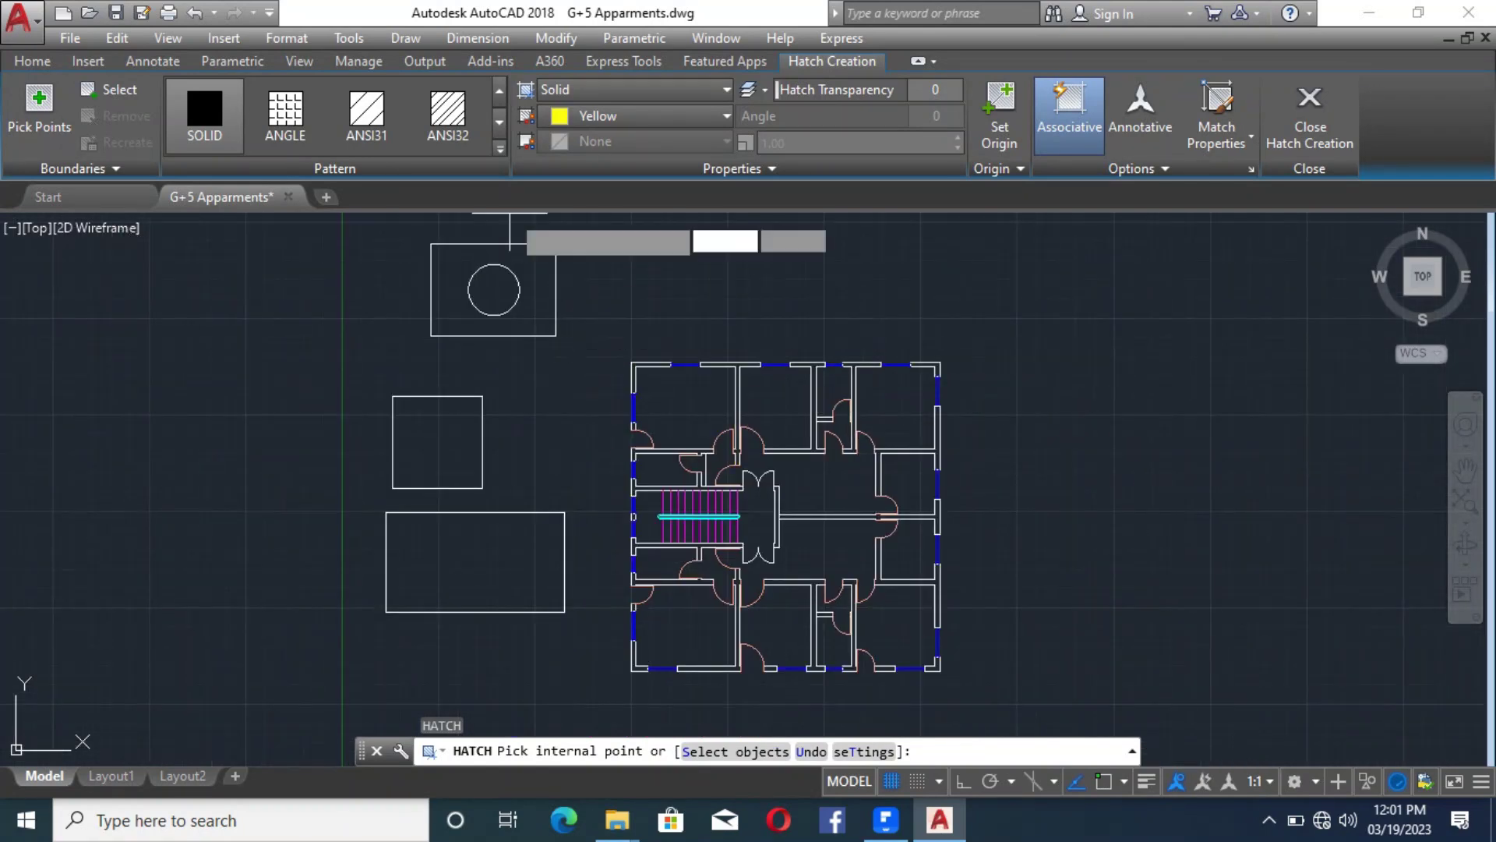
{"action": "scroll", "coordinate": [514, 226], "scroll_direction": "up", "scroll_amount": 3}
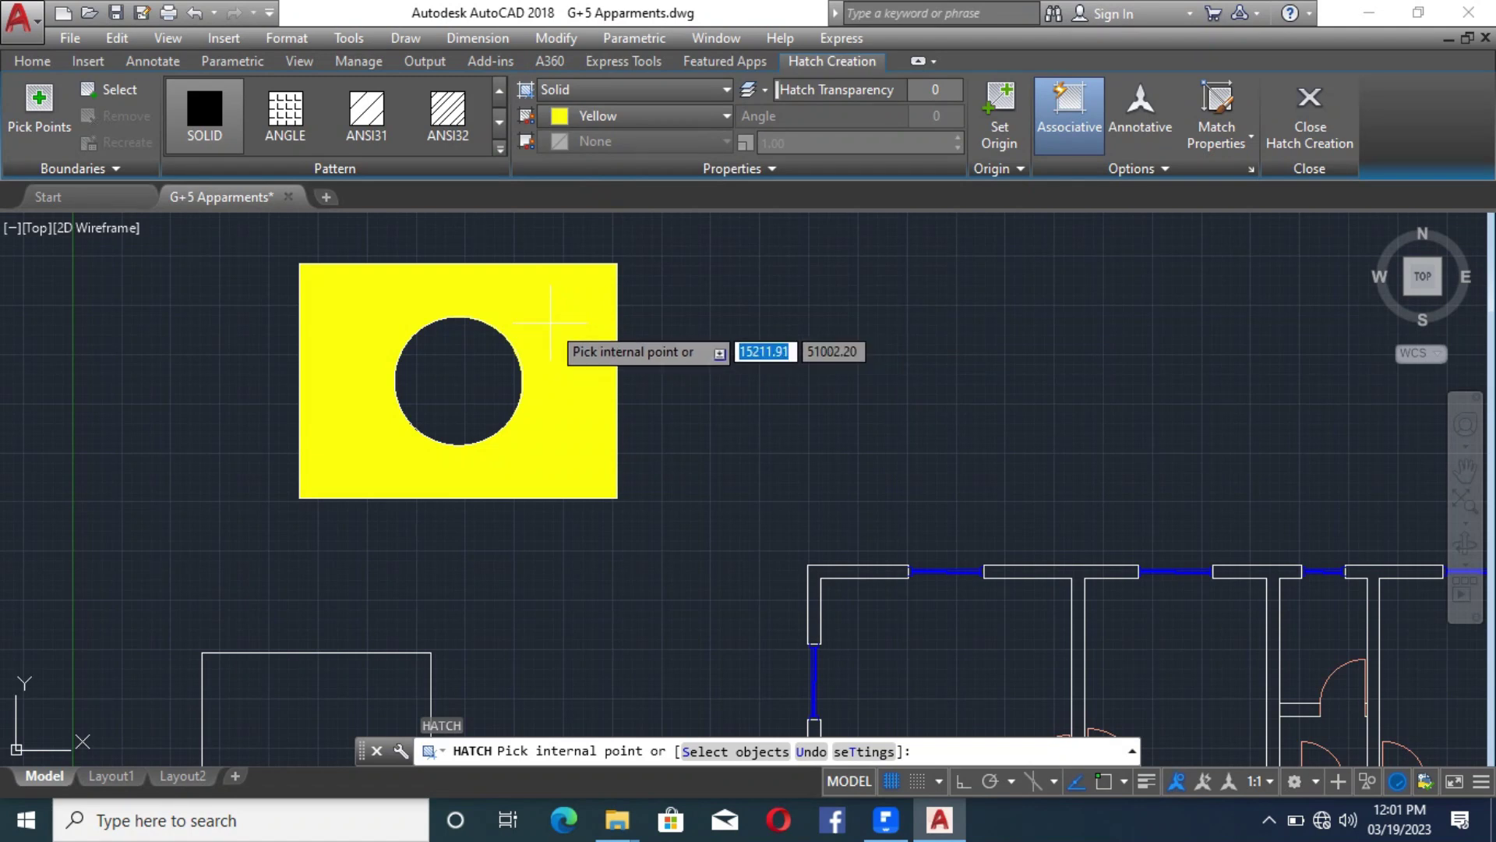
{"action": "scroll", "coordinate": [560, 272], "scroll_direction": "down", "scroll_amount": 4}
{"action": "scroll", "coordinate": [558, 277], "scroll_direction": "up", "scroll_amount": 2}
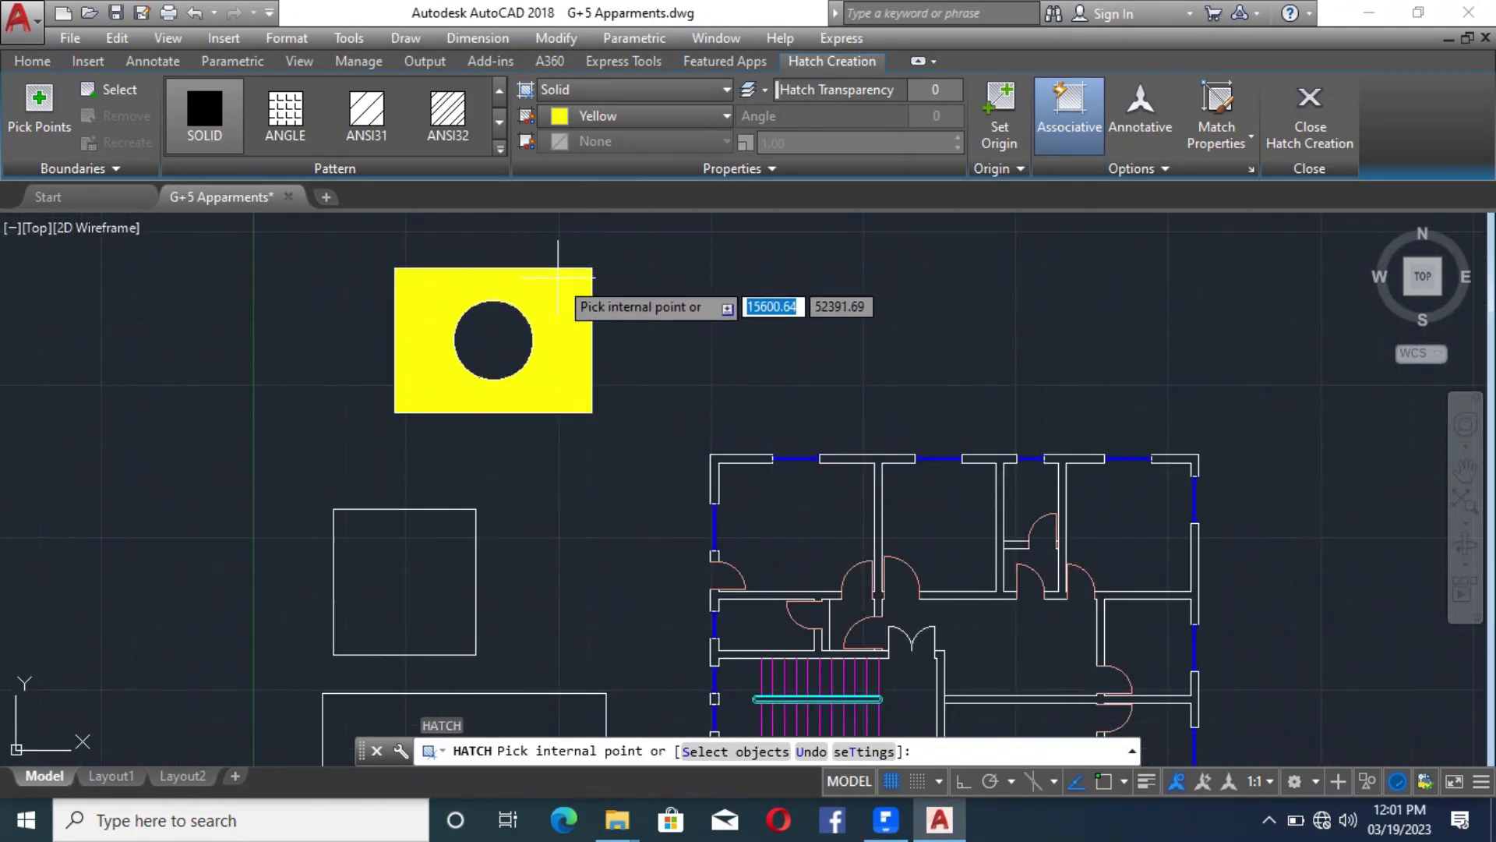
{"action": "left_click", "coordinate": [555, 297]}
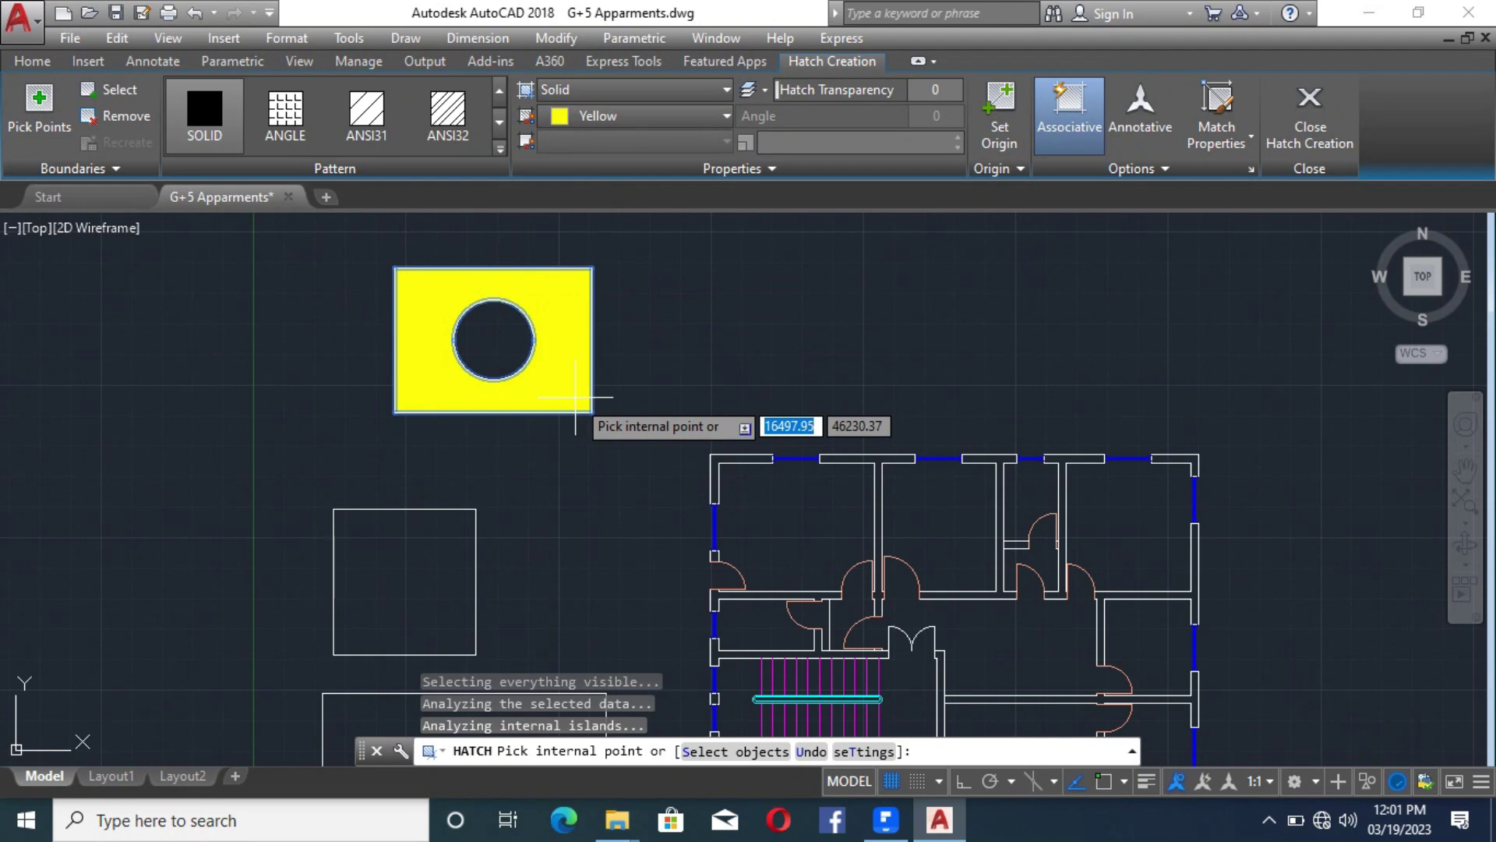
{"action": "key", "text": "Return"}
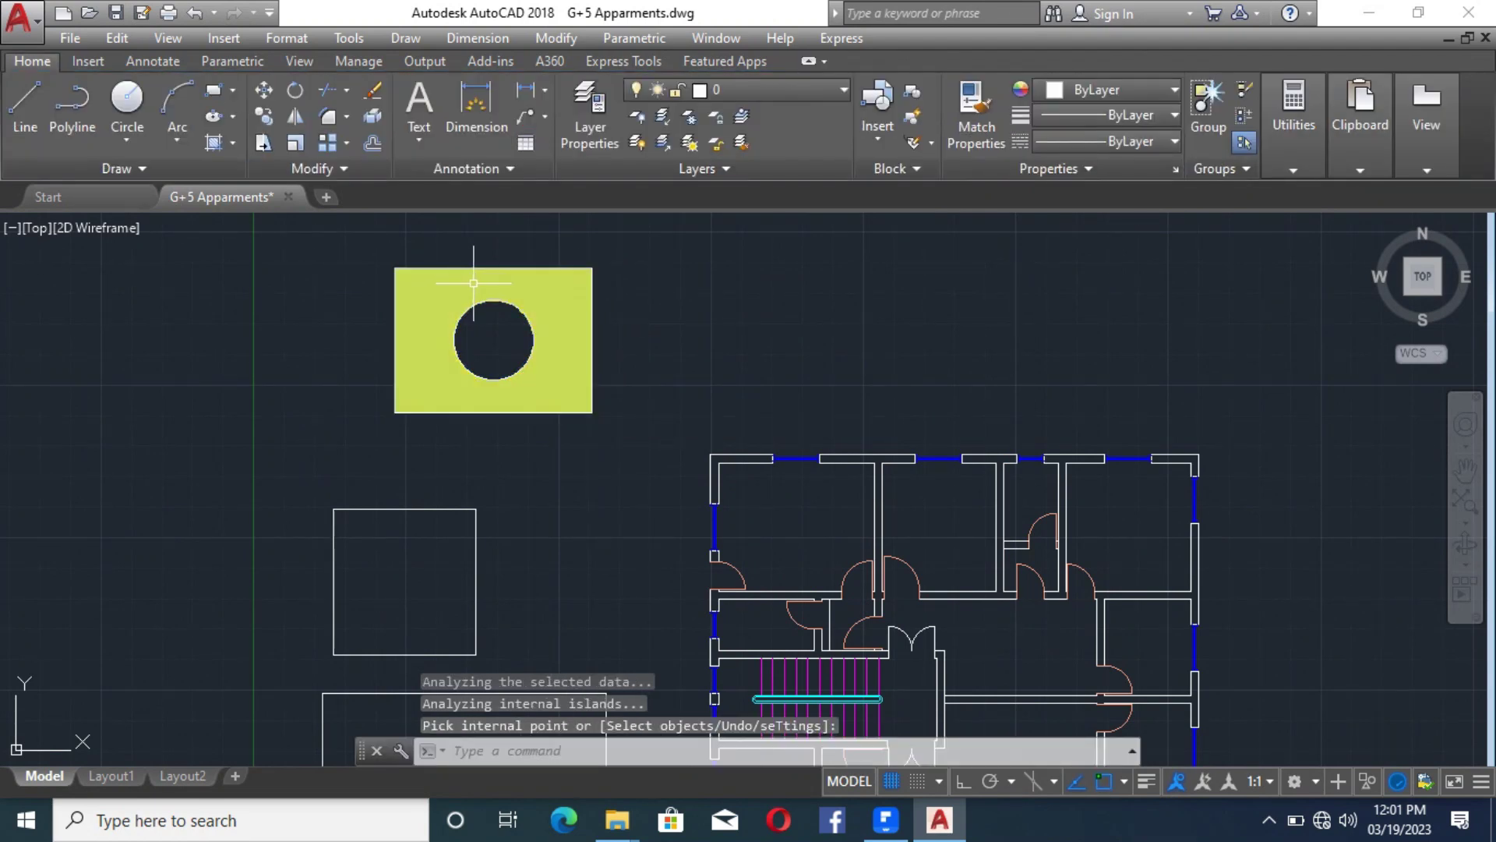
Change the colour of the solid hatch around the circle to red 237,31,36 and clear the selection
{"action": "left_click", "coordinate": [541, 297]}
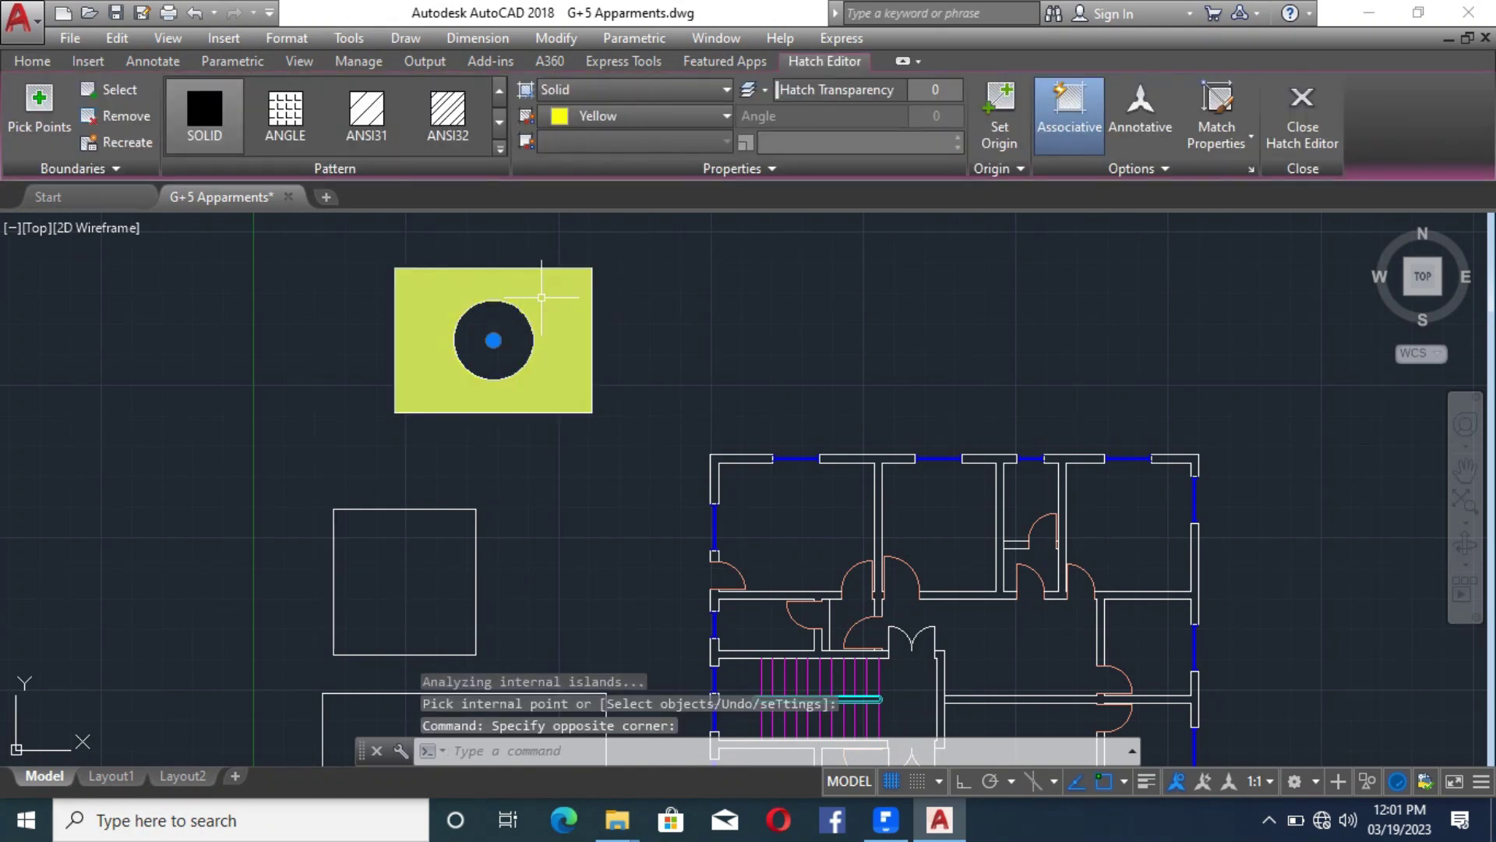
{"action": "left_click", "coordinate": [647, 116]}
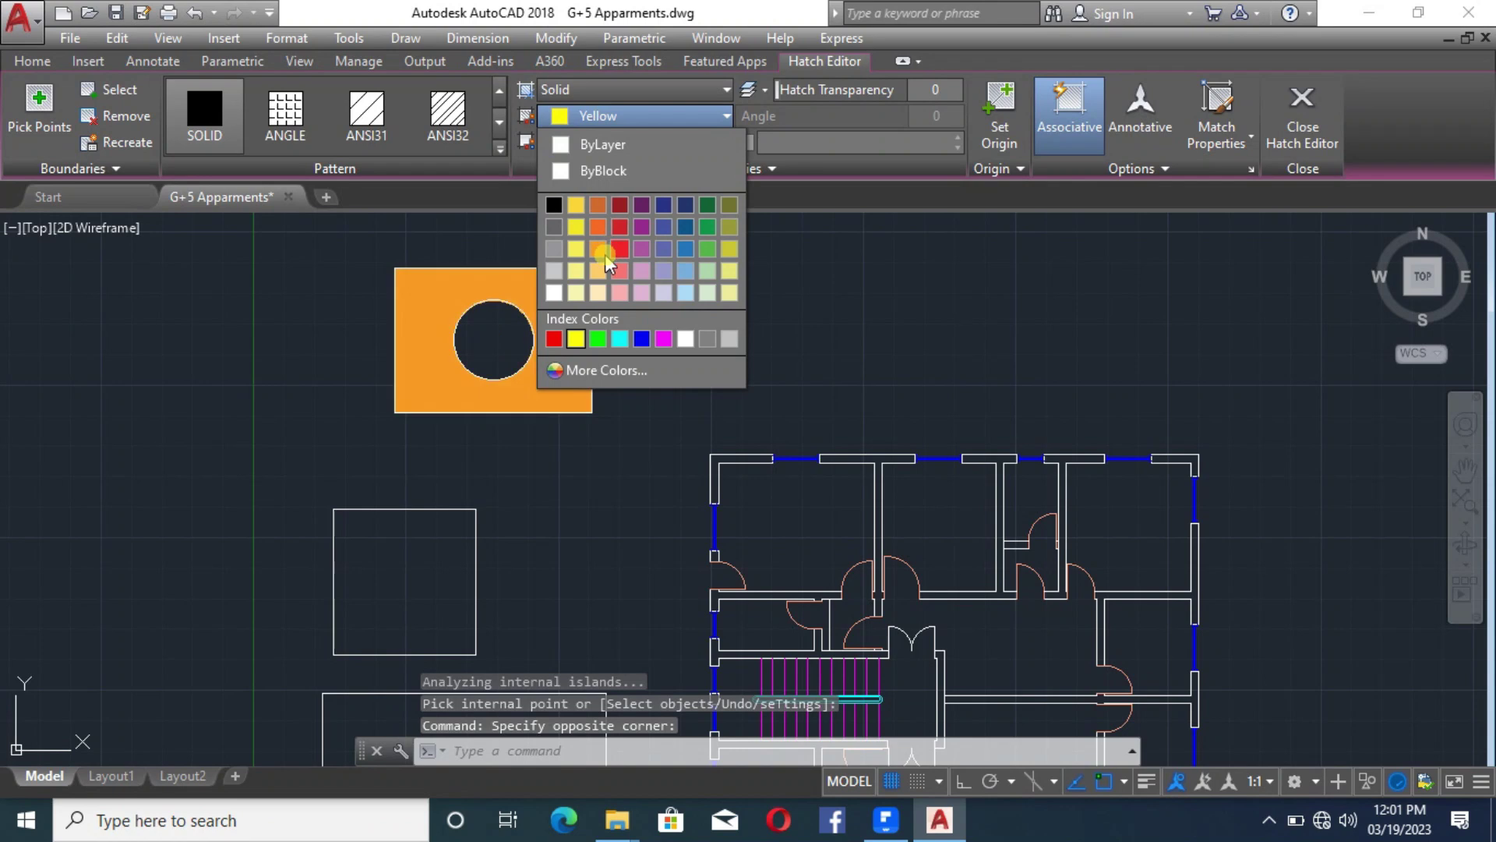
{"action": "left_click", "coordinate": [619, 249]}
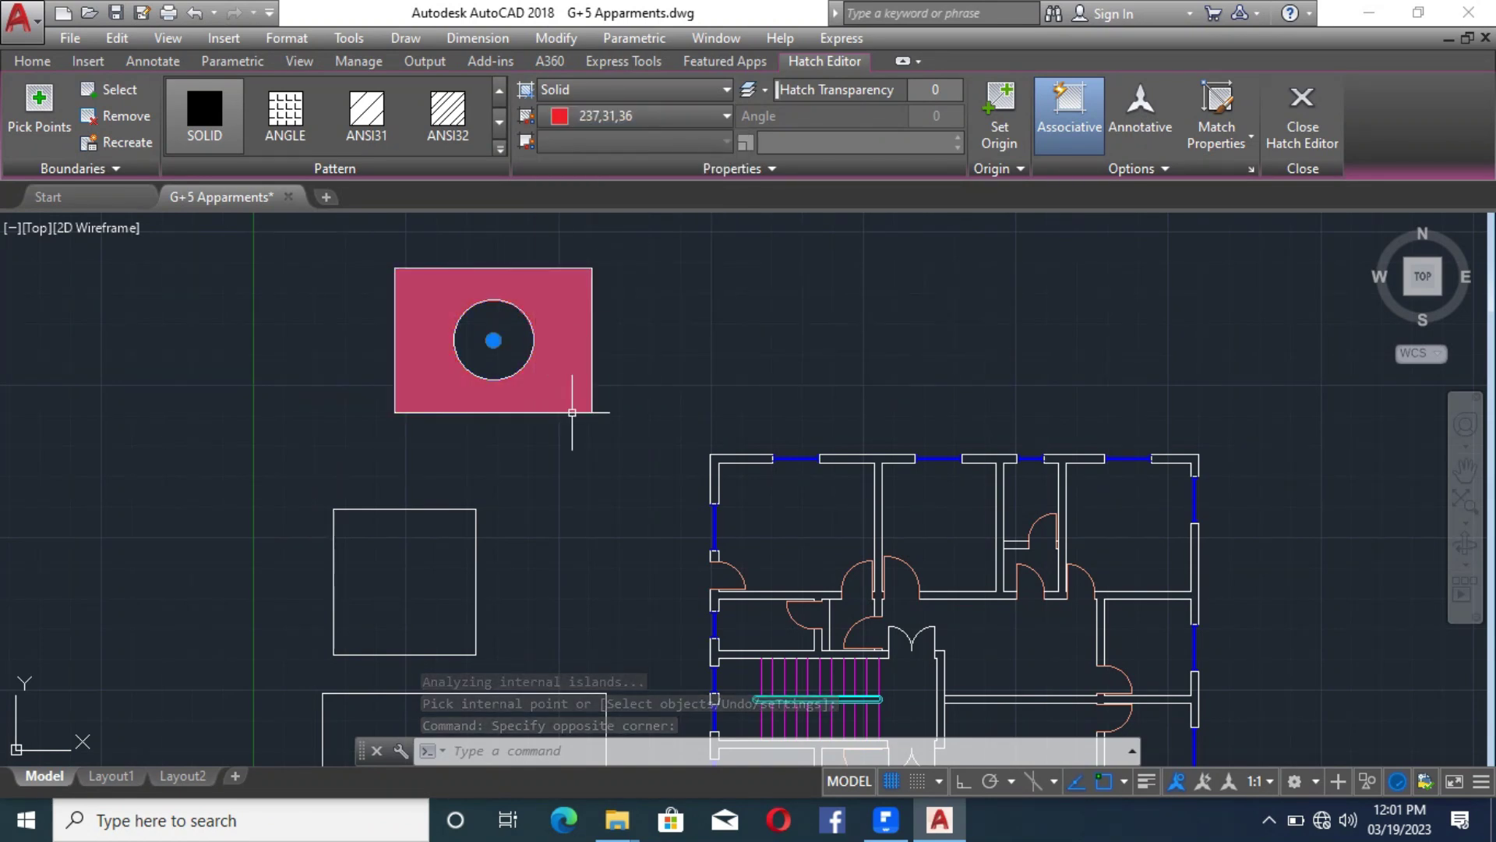
{"action": "left_click", "coordinate": [551, 492]}
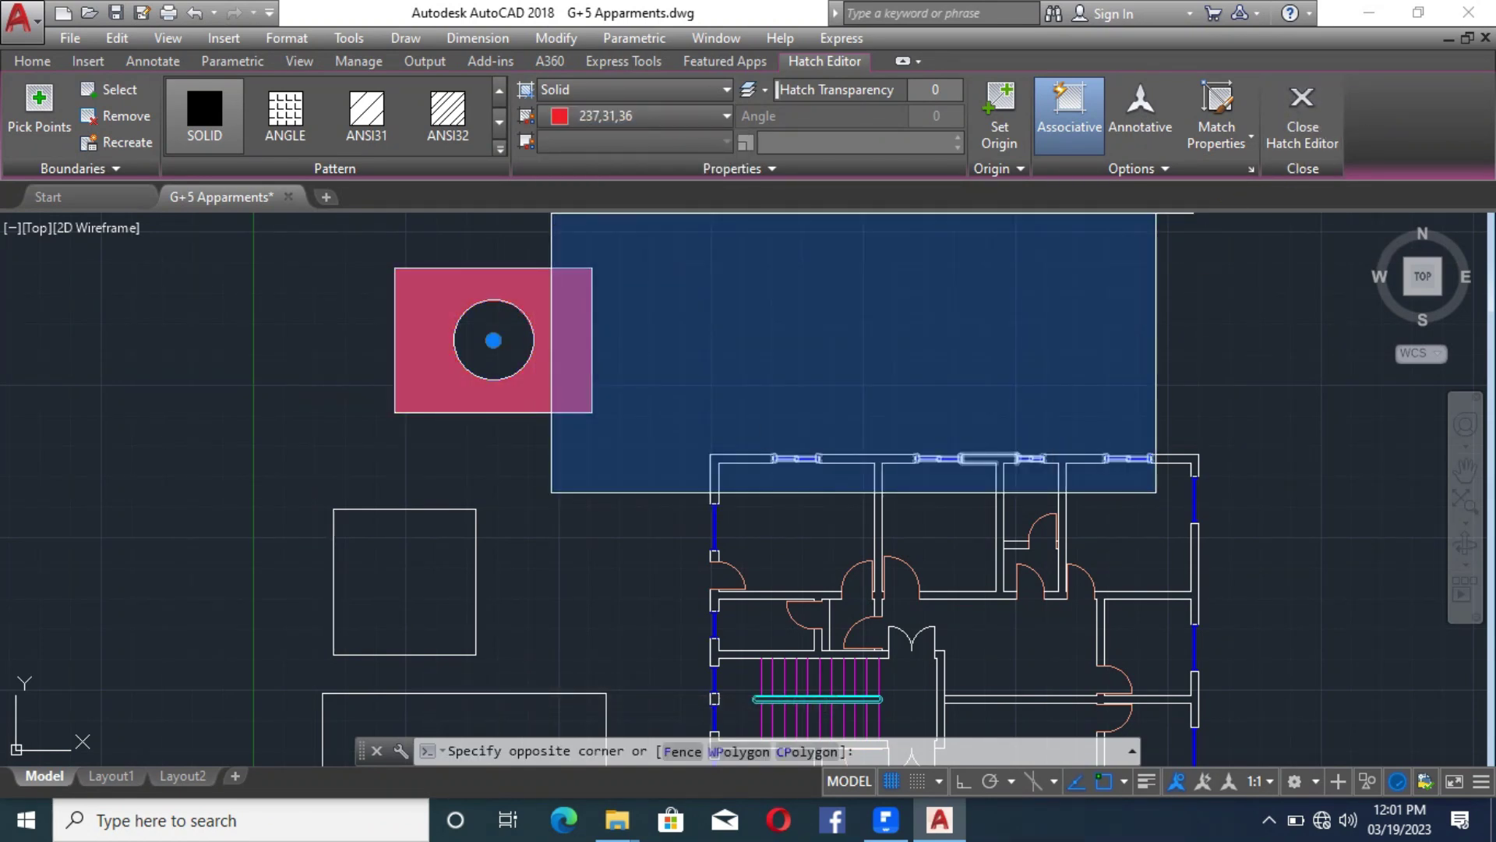
{"action": "left_click", "coordinate": [945, 304]}
{"action": "key", "text": "Escape"}
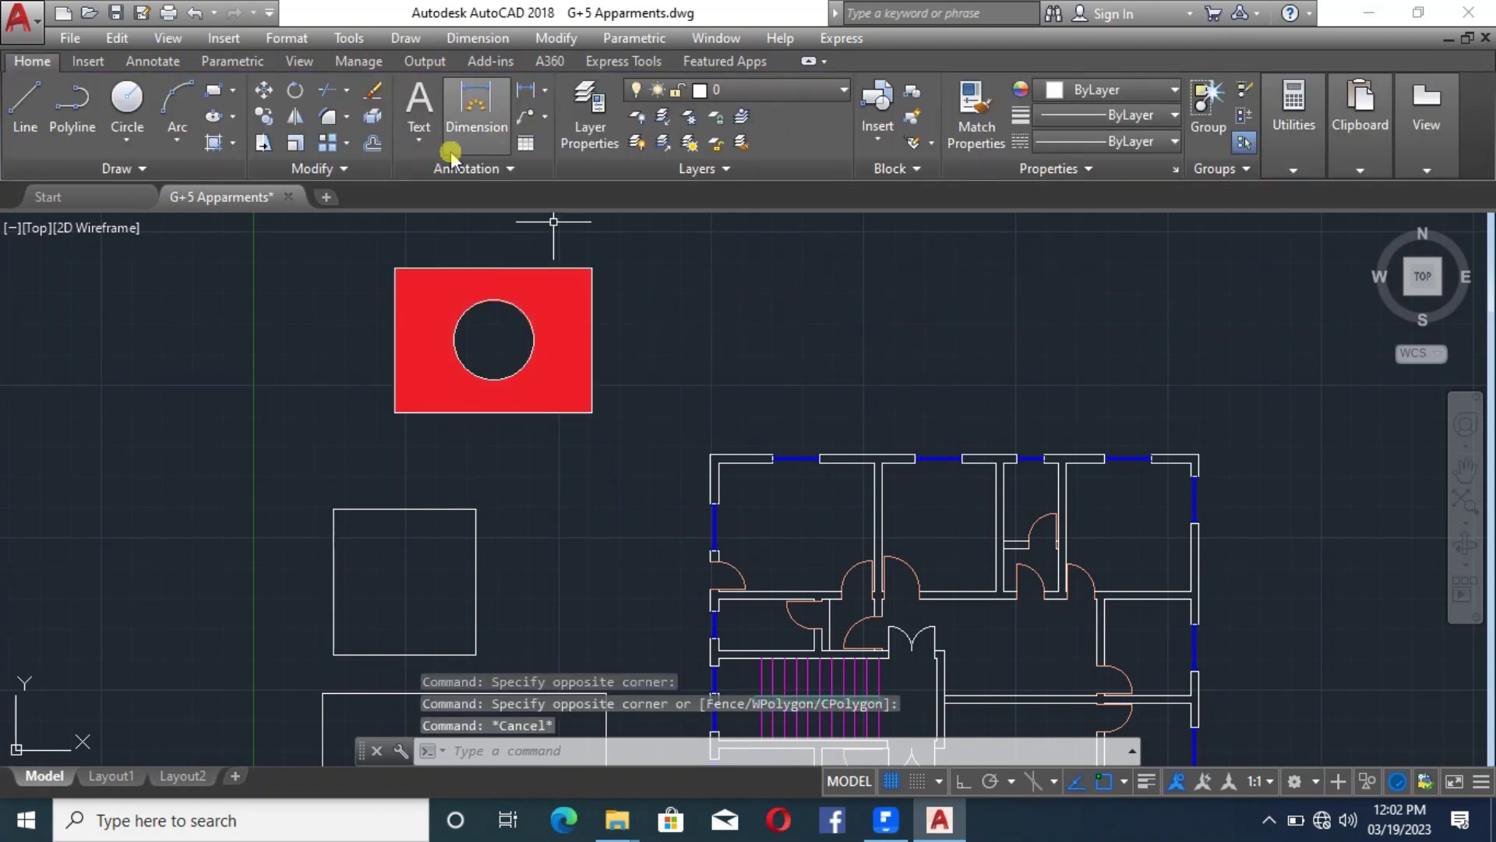
Fill the circle inside the red rectangle with a blue and yellow GR_INVSPH gradient hatch
{"action": "left_click", "coordinate": [213, 145]}
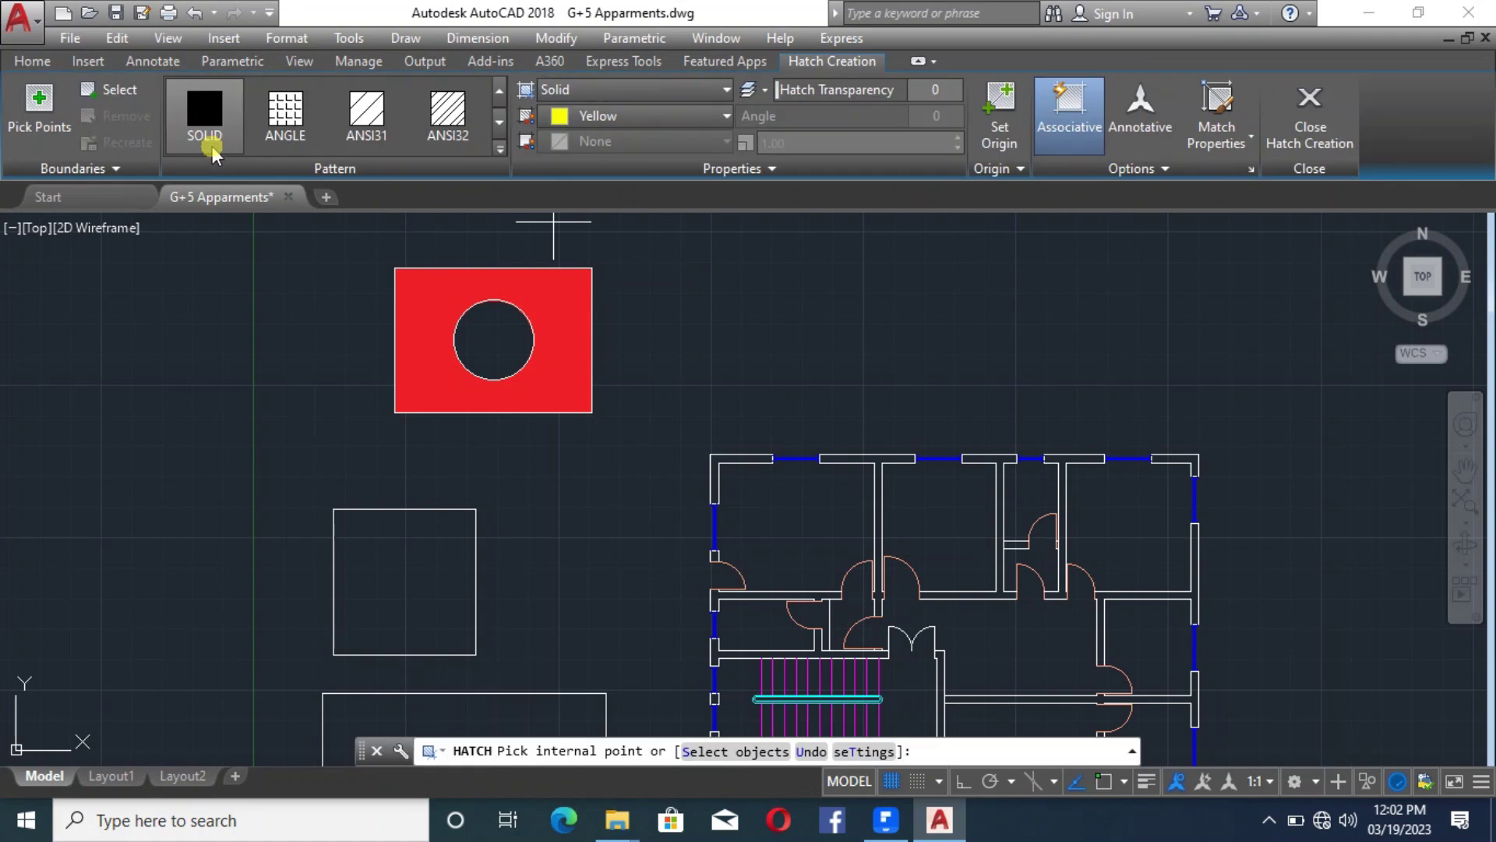
{"action": "left_click", "coordinate": [605, 94]}
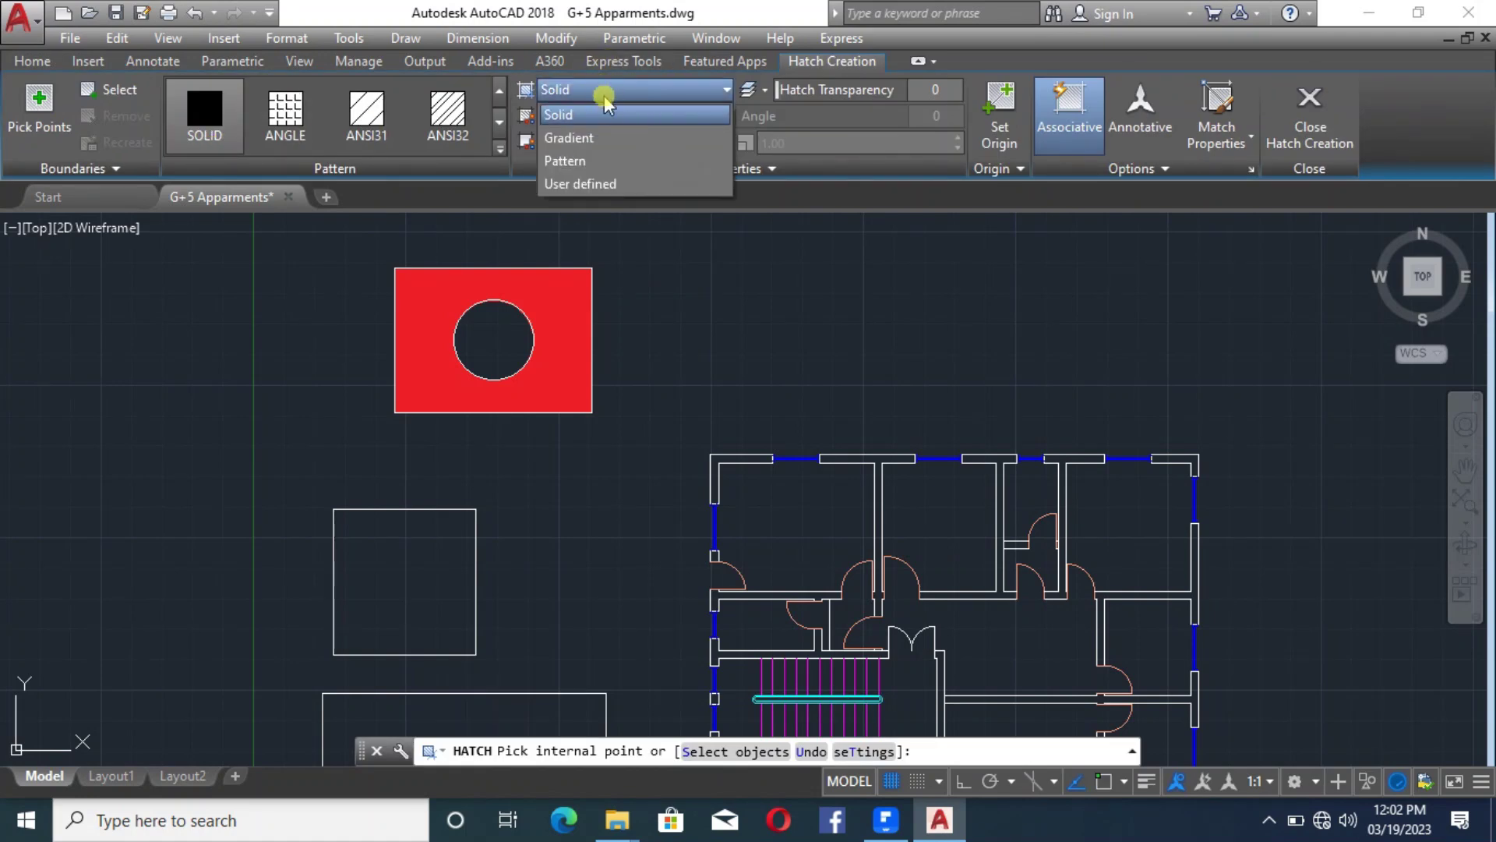
{"action": "left_click", "coordinate": [609, 137]}
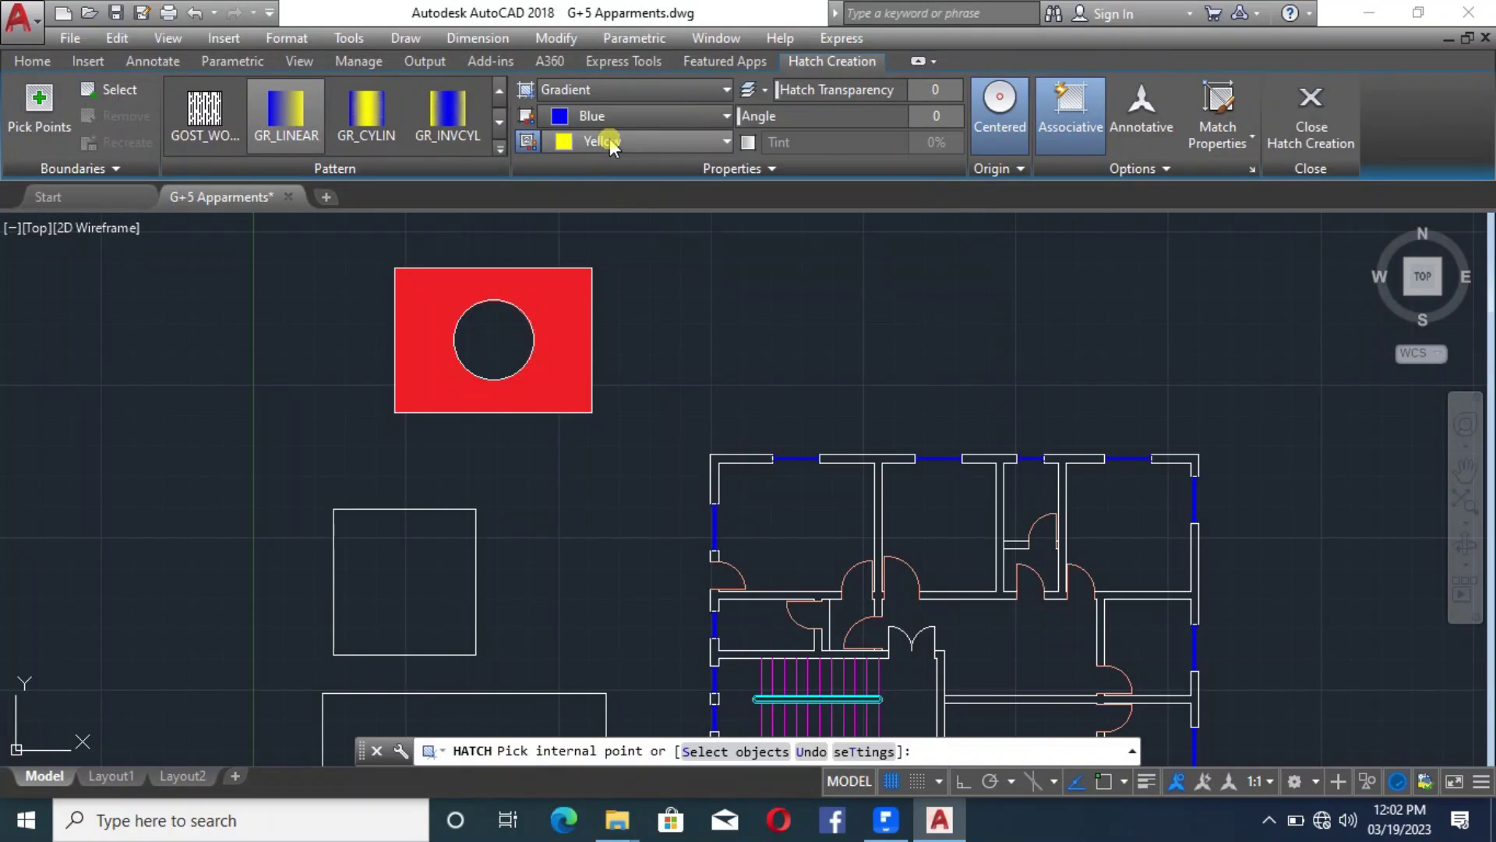
{"action": "left_click", "coordinate": [499, 147]}
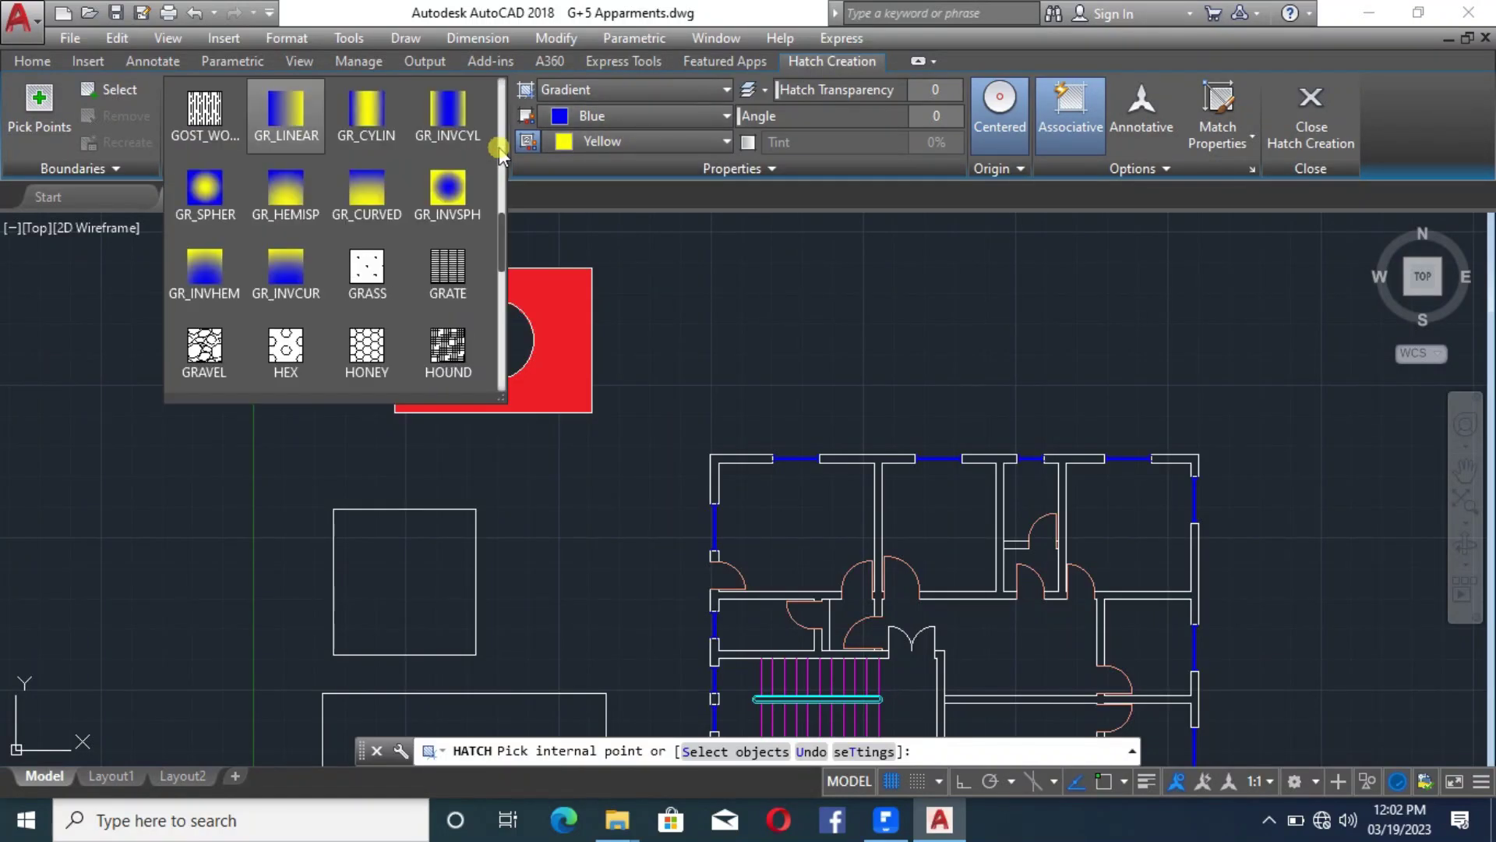
{"action": "left_click", "coordinate": [295, 127]}
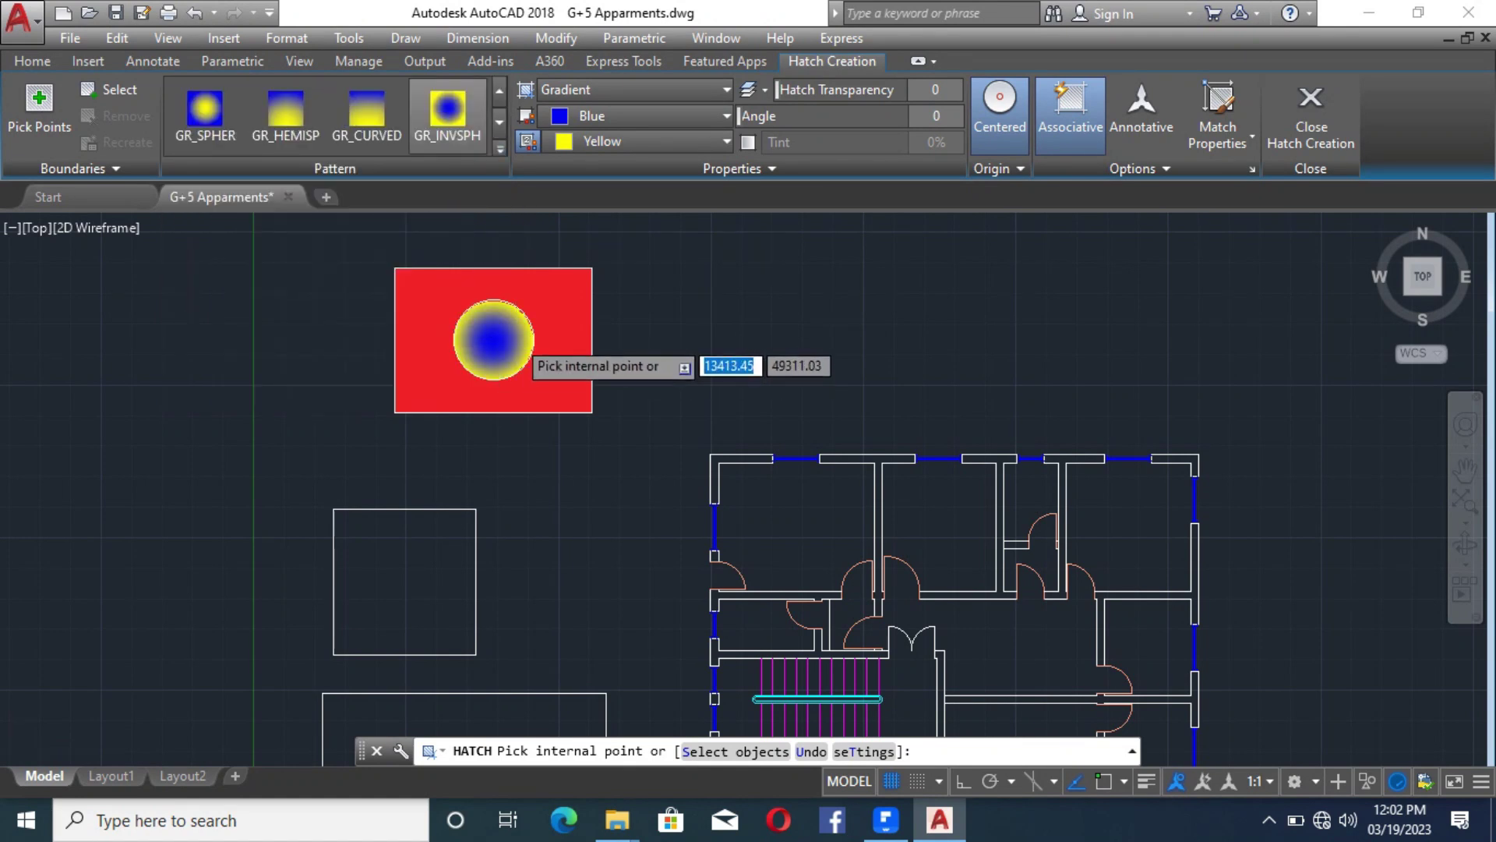
{"action": "scroll", "coordinate": [514, 339], "scroll_direction": "up", "scroll_amount": 2}
{"action": "left_click", "coordinate": [481, 290]}
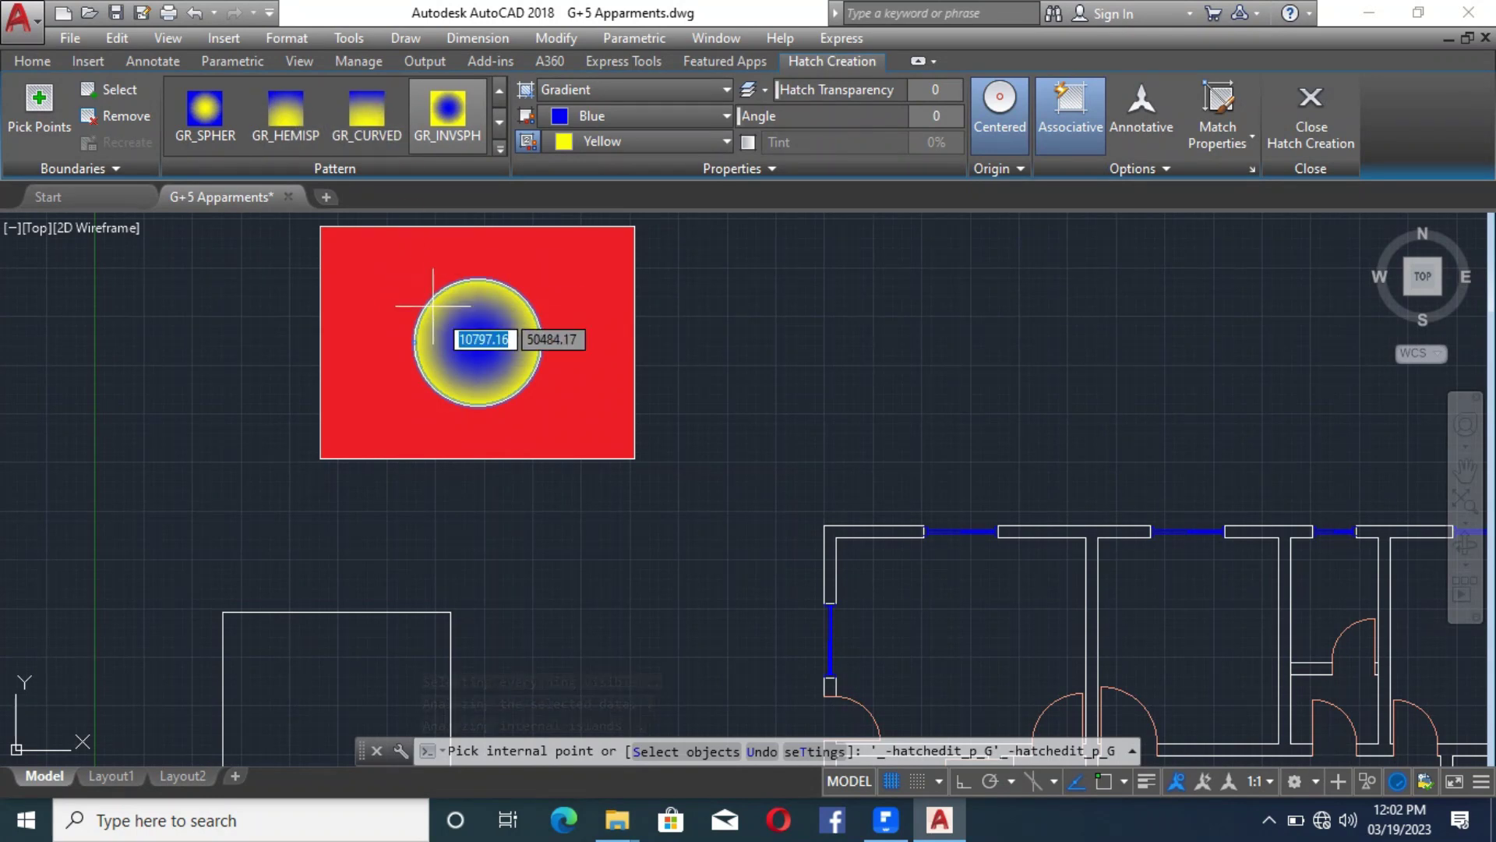
{"action": "left_click", "coordinate": [499, 147]}
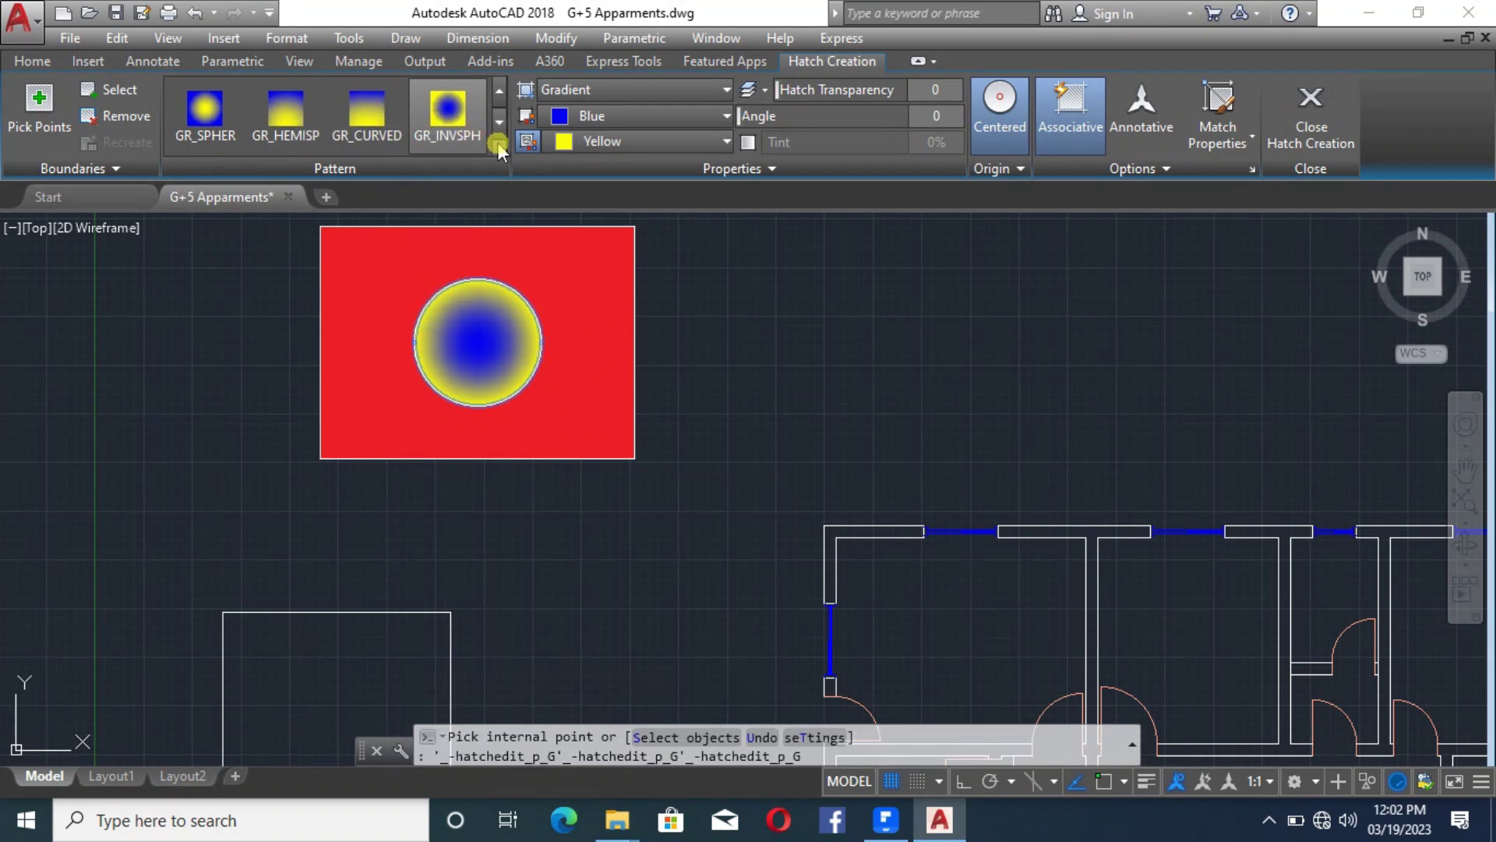
{"action": "left_click", "coordinate": [442, 113]}
{"action": "key", "text": "Escape"}
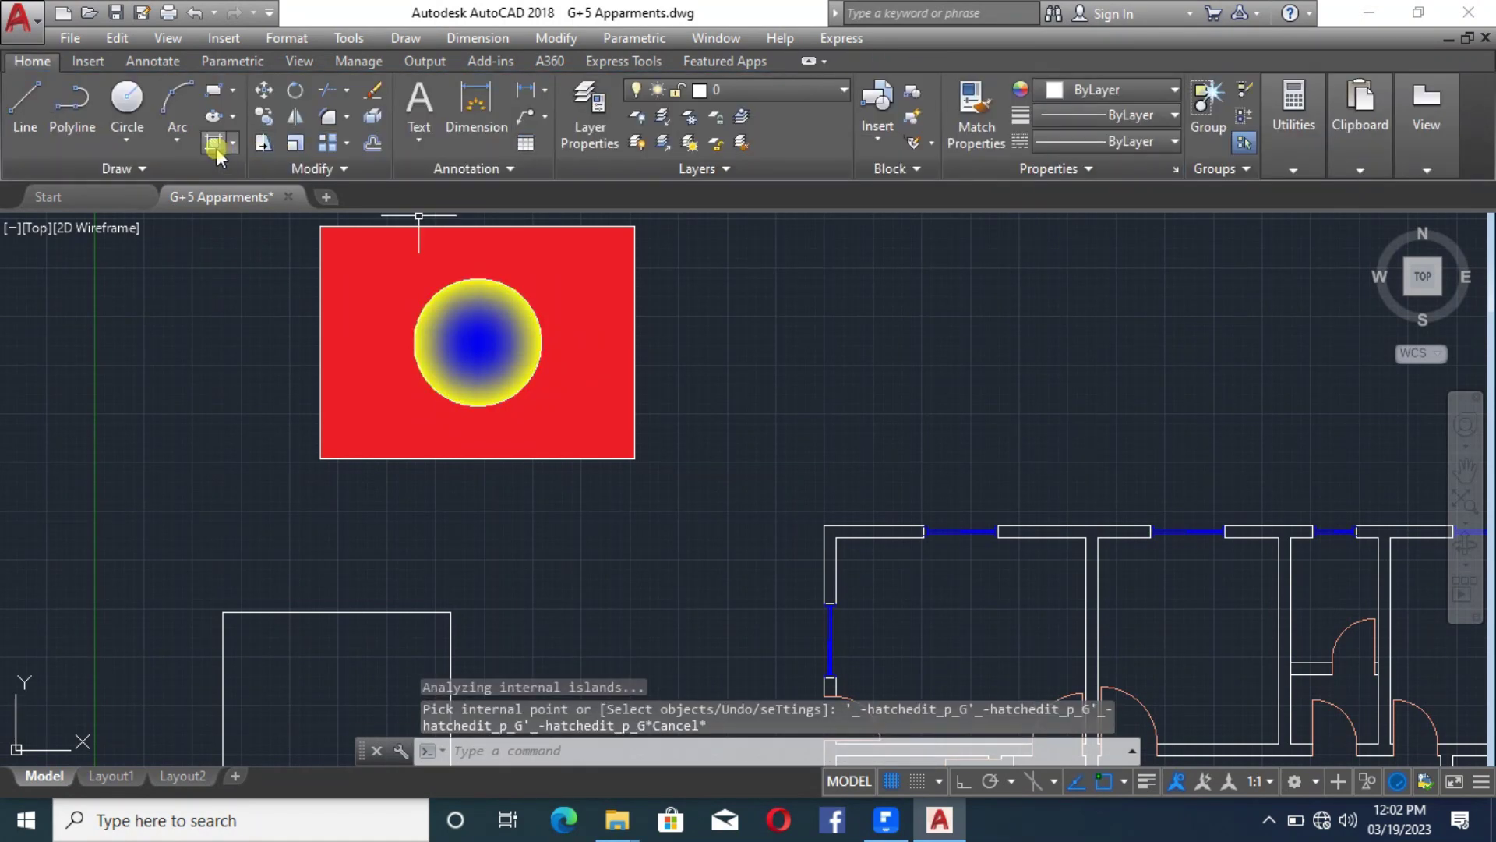
Hatch the large lower rectangle with the AR-B816 brick pattern in red 237,31,36
{"action": "left_click", "coordinate": [216, 142]}
{"action": "left_click", "coordinate": [643, 92]}
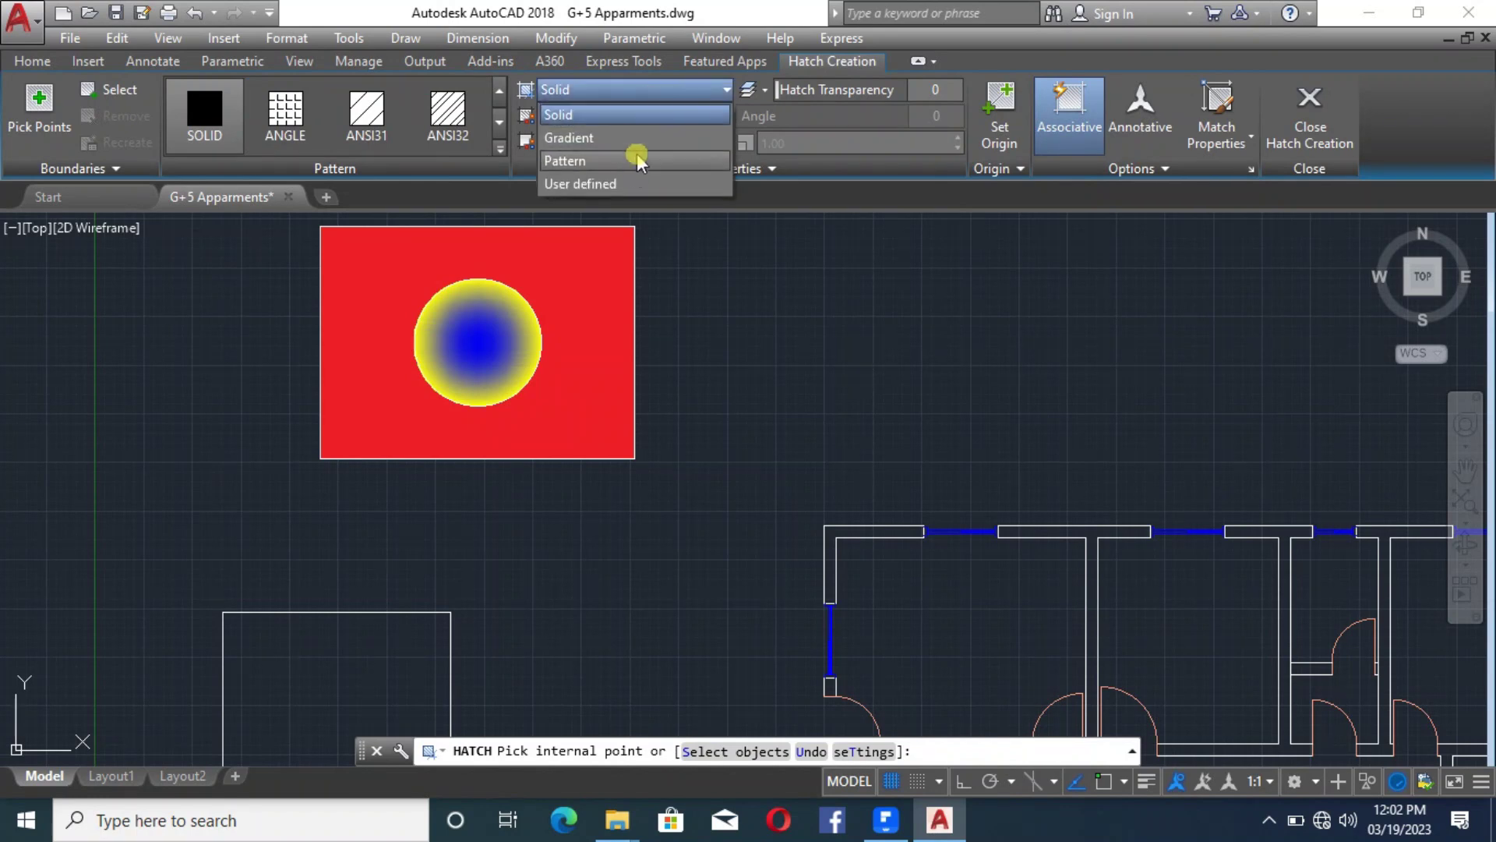
{"action": "left_click", "coordinate": [633, 167]}
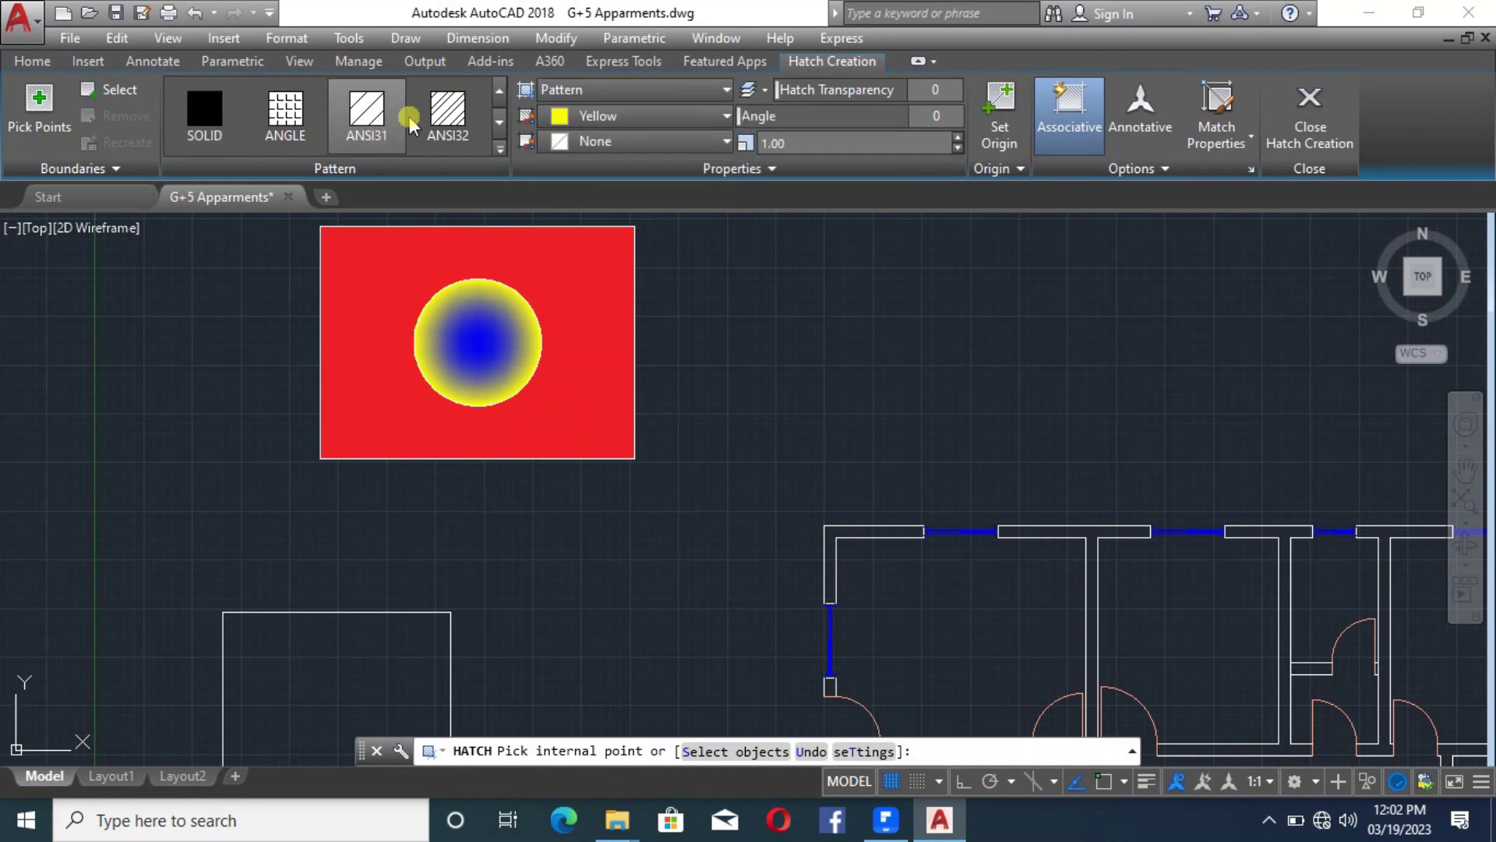
{"action": "left_click", "coordinate": [499, 153]}
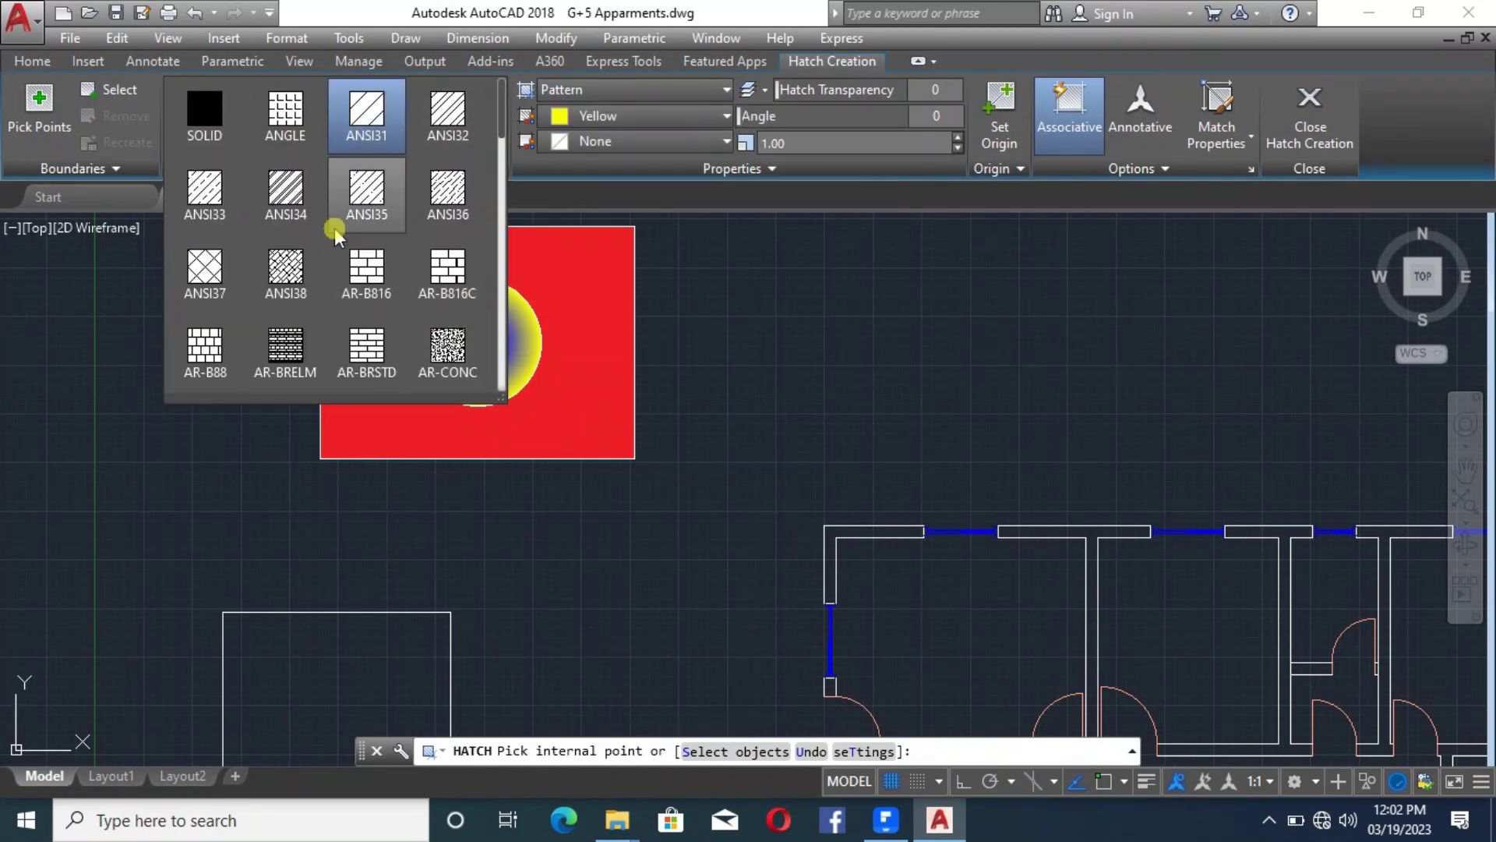
{"action": "scroll", "coordinate": [394, 520], "scroll_direction": "down", "scroll_amount": 8}
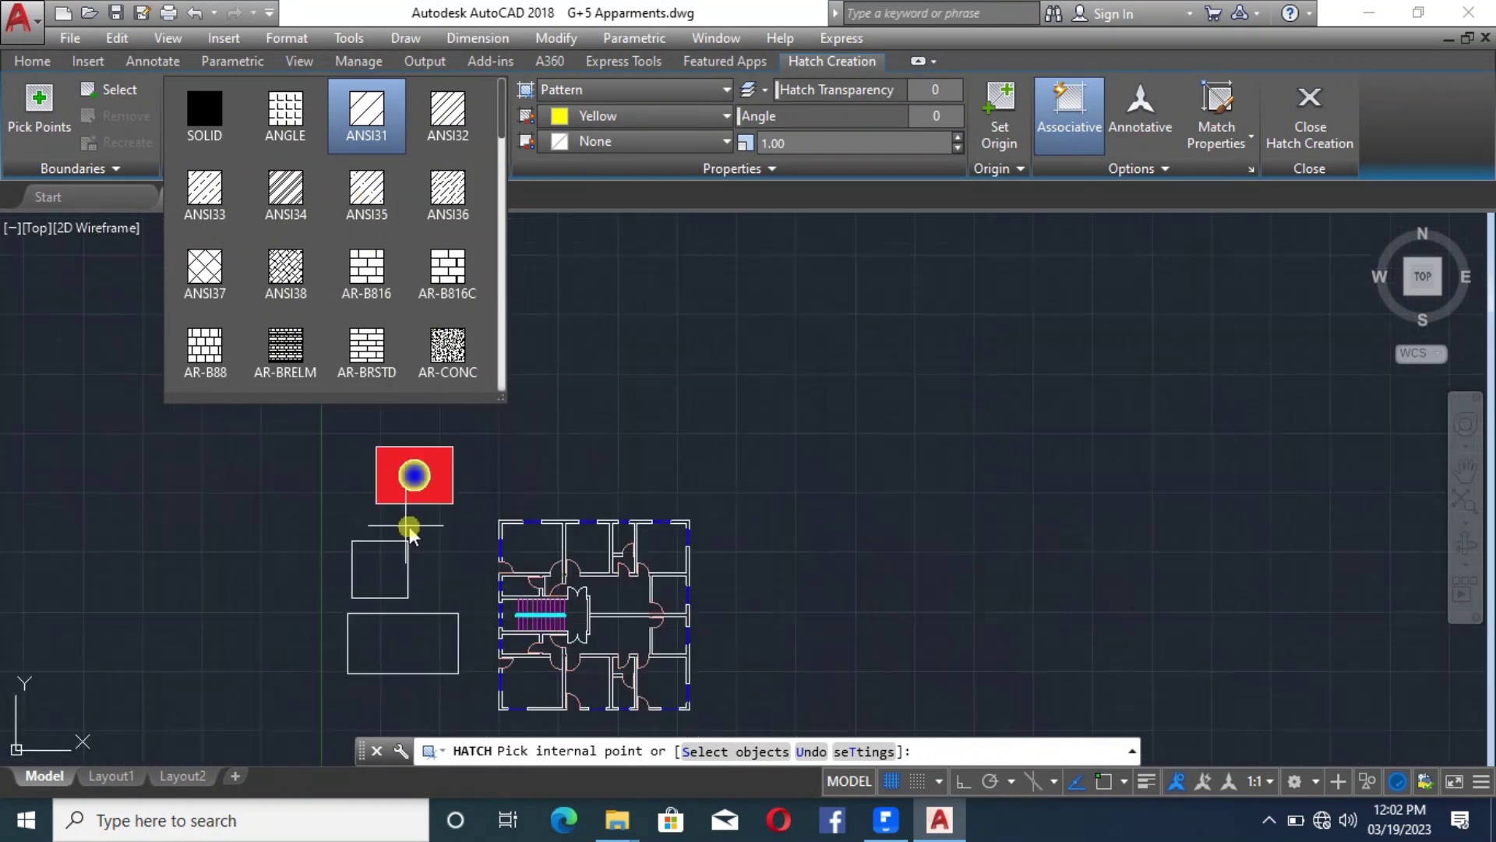
{"action": "scroll", "coordinate": [396, 594], "scroll_direction": "up", "scroll_amount": 6}
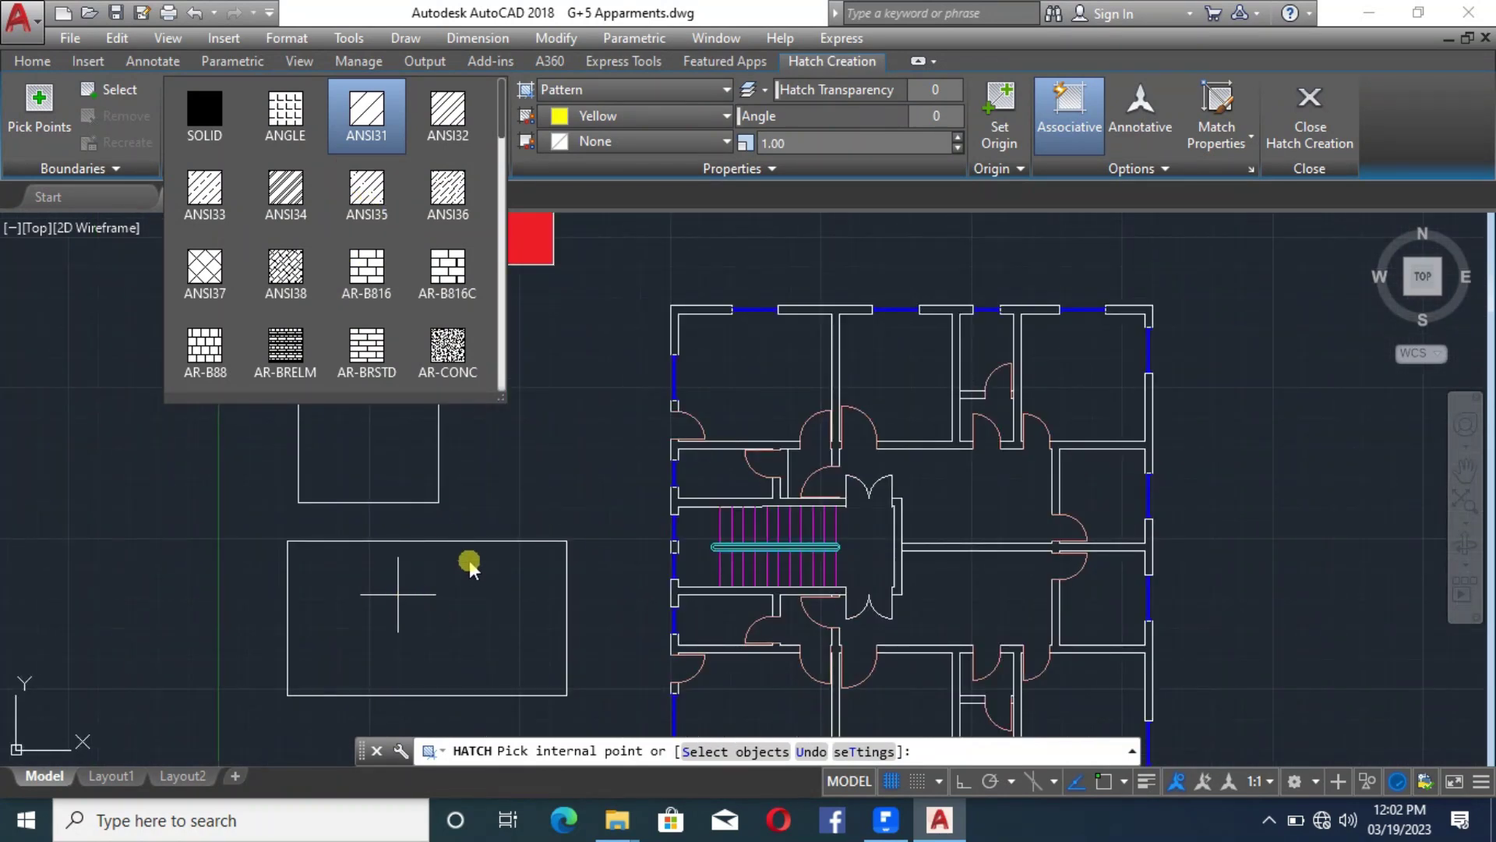
{"action": "left_click", "coordinate": [375, 299]}
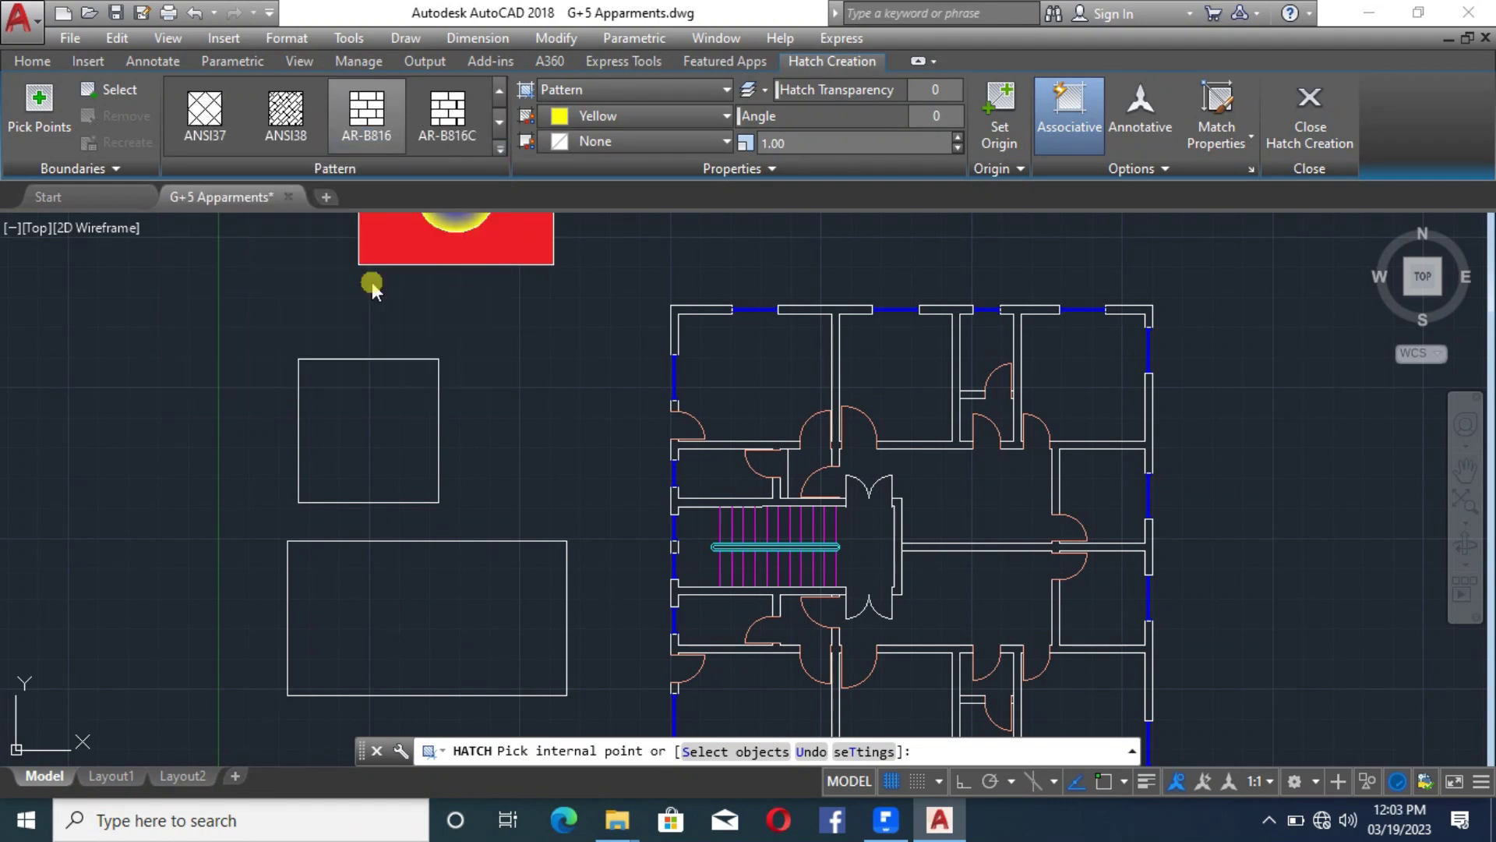
{"action": "left_click", "coordinate": [647, 116]}
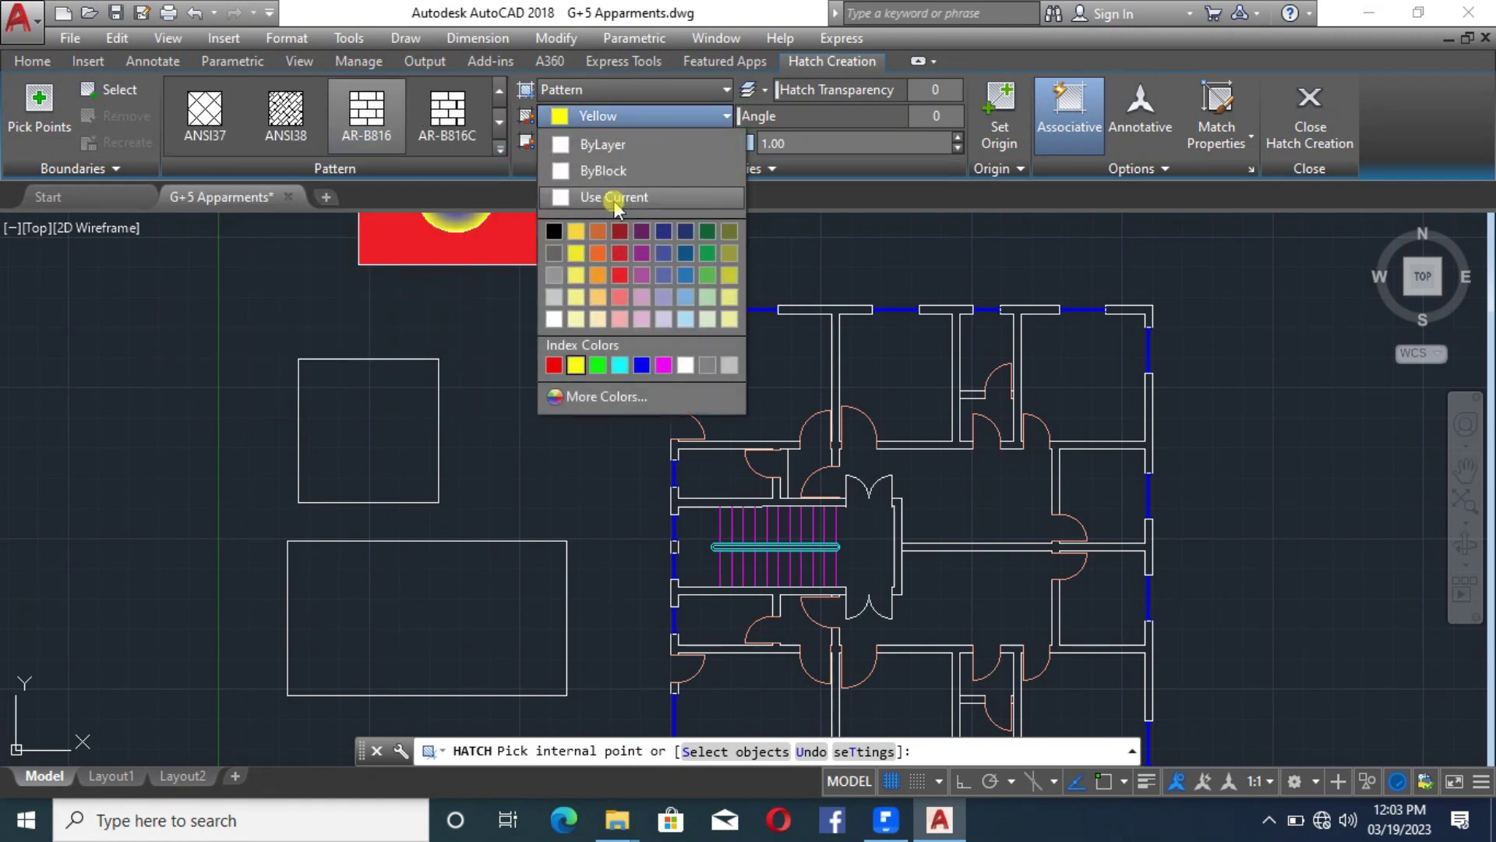
{"action": "left_click", "coordinate": [618, 280]}
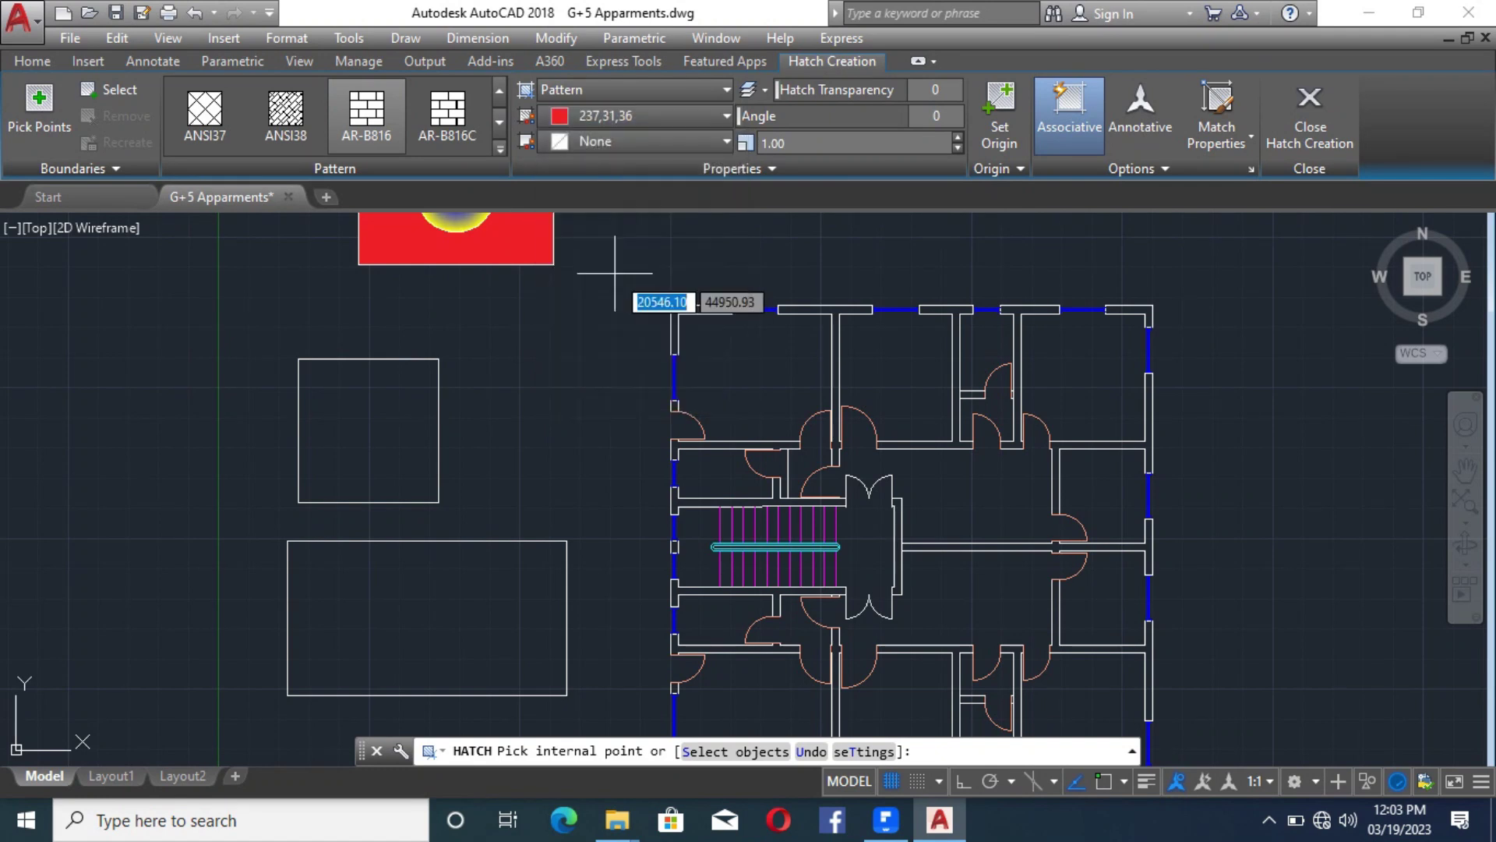
{"action": "left_click", "coordinate": [440, 614]}
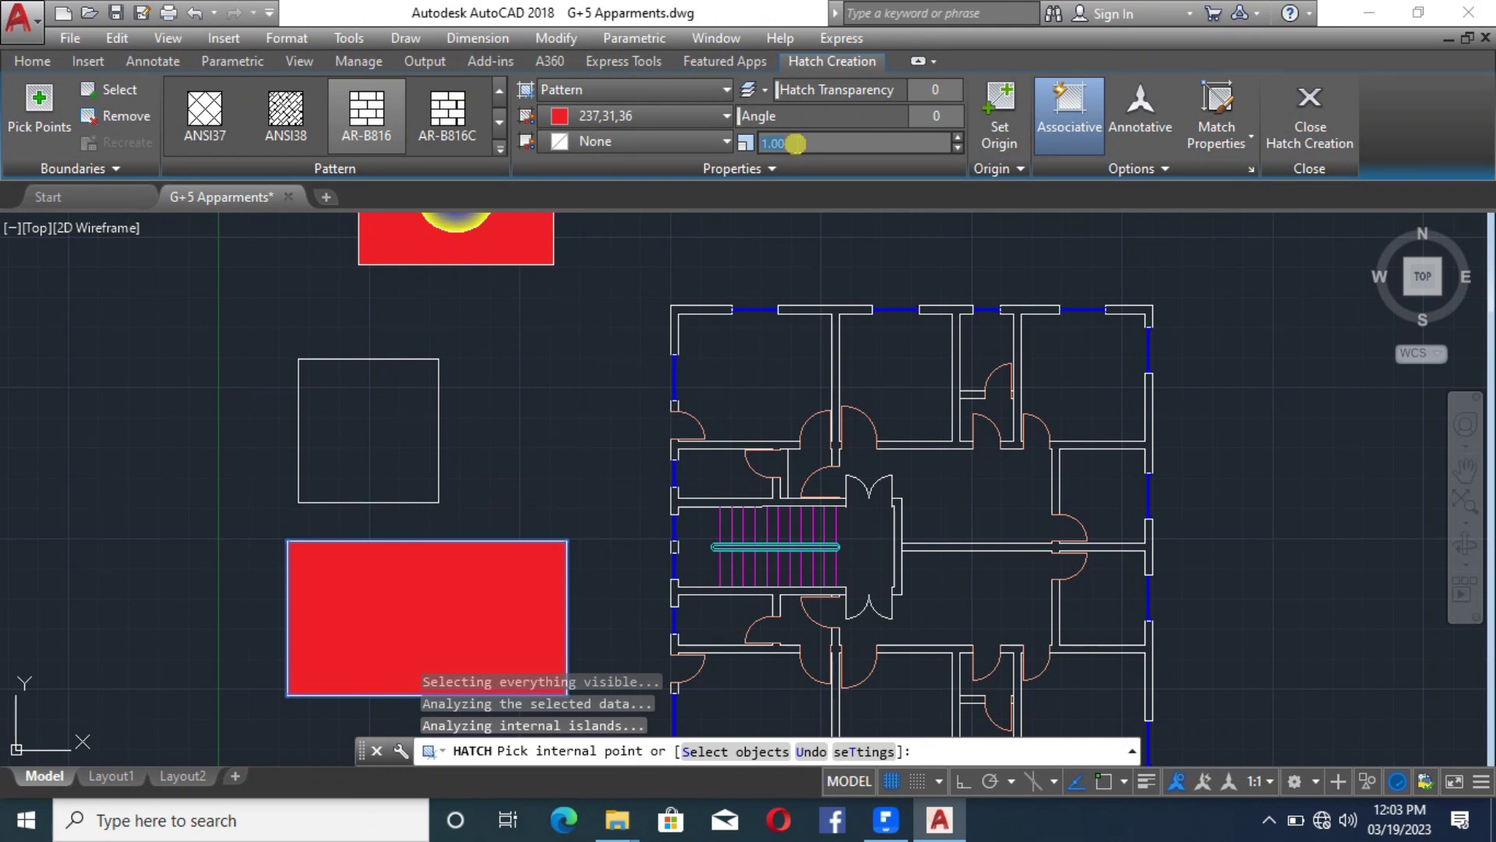
Try a pattern scale of 500 on the large lower rectangle's brick hatch, settle on 100, and finish the hatch
{"action": "left_click", "coordinate": [797, 141]}
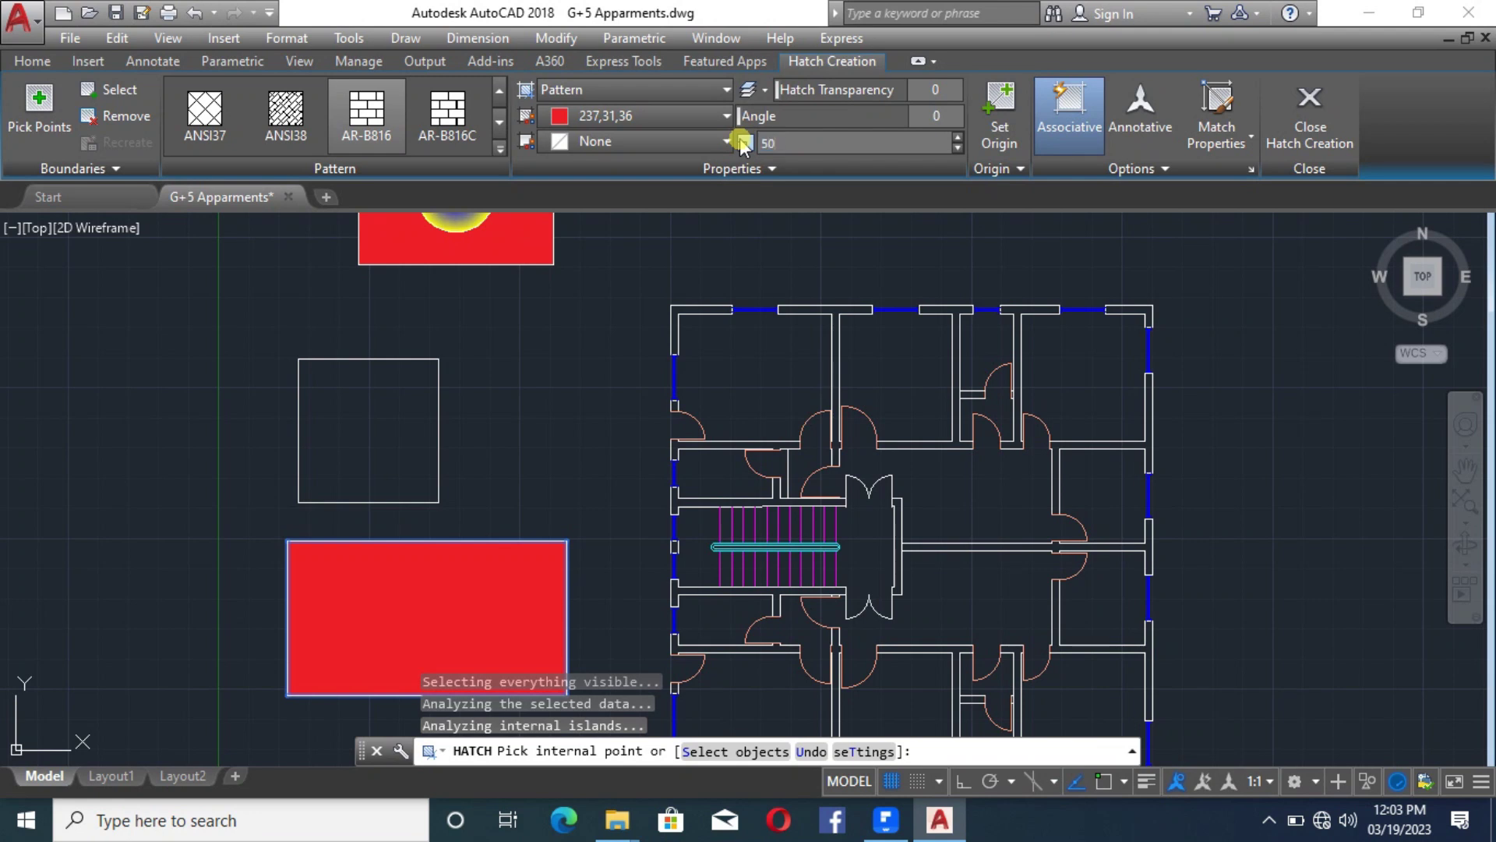
{"action": "left_click", "coordinate": [484, 619]}
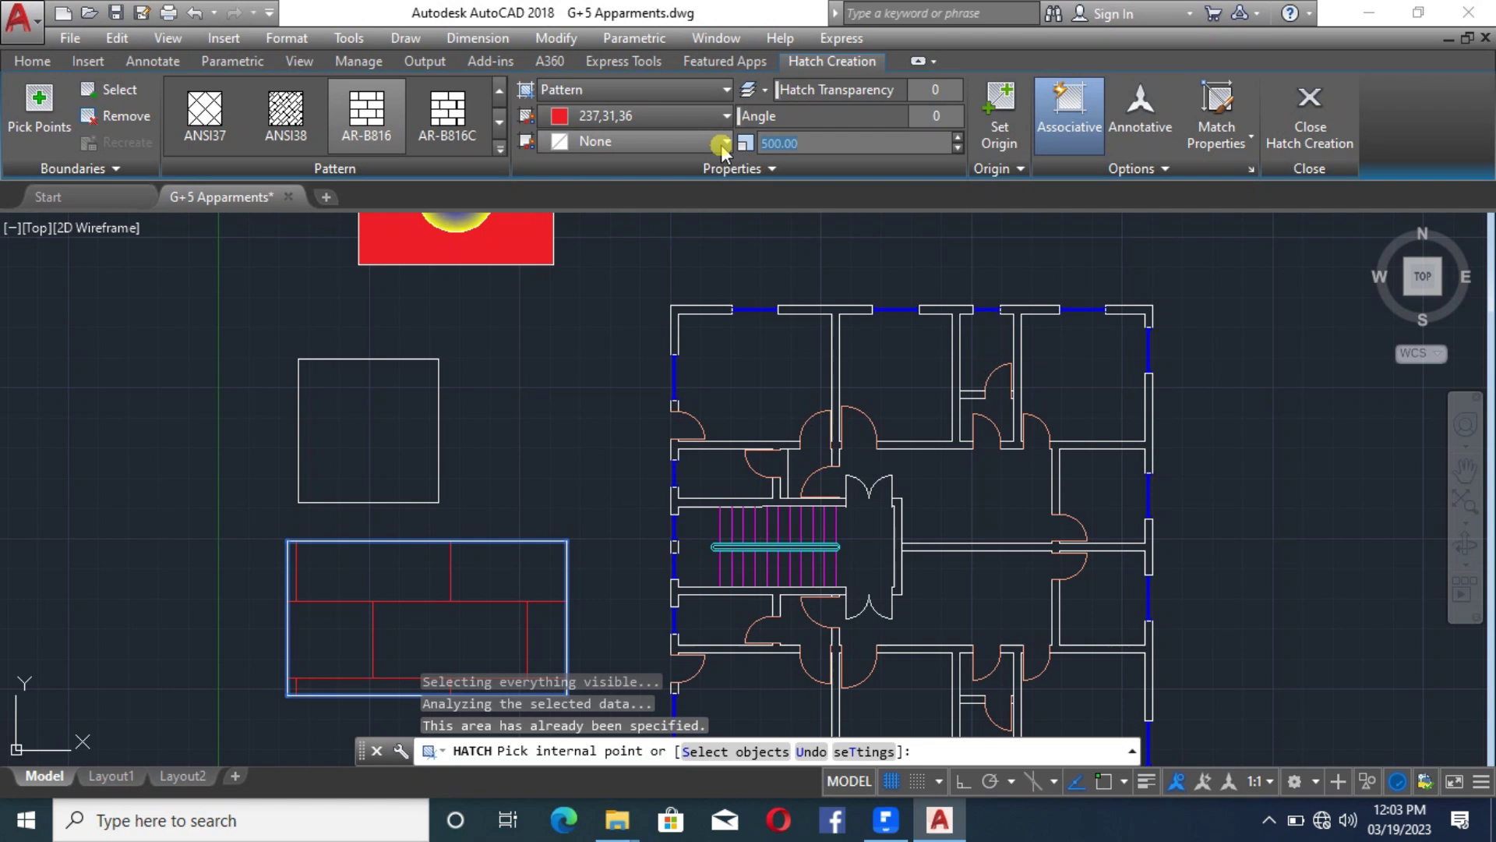
{"action": "type", "text": "100"}
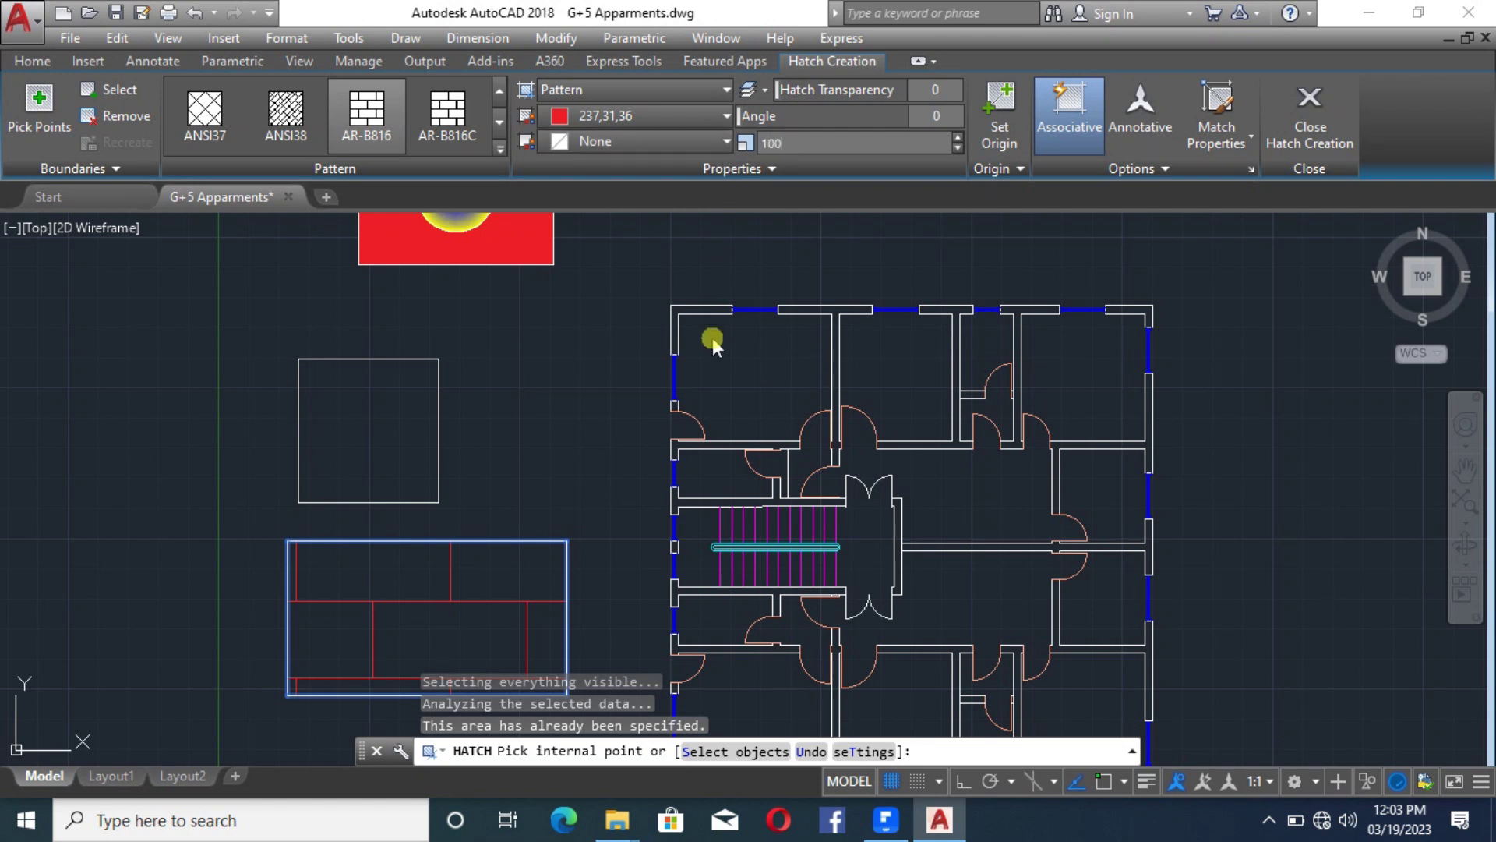
{"action": "left_click", "coordinate": [473, 600]}
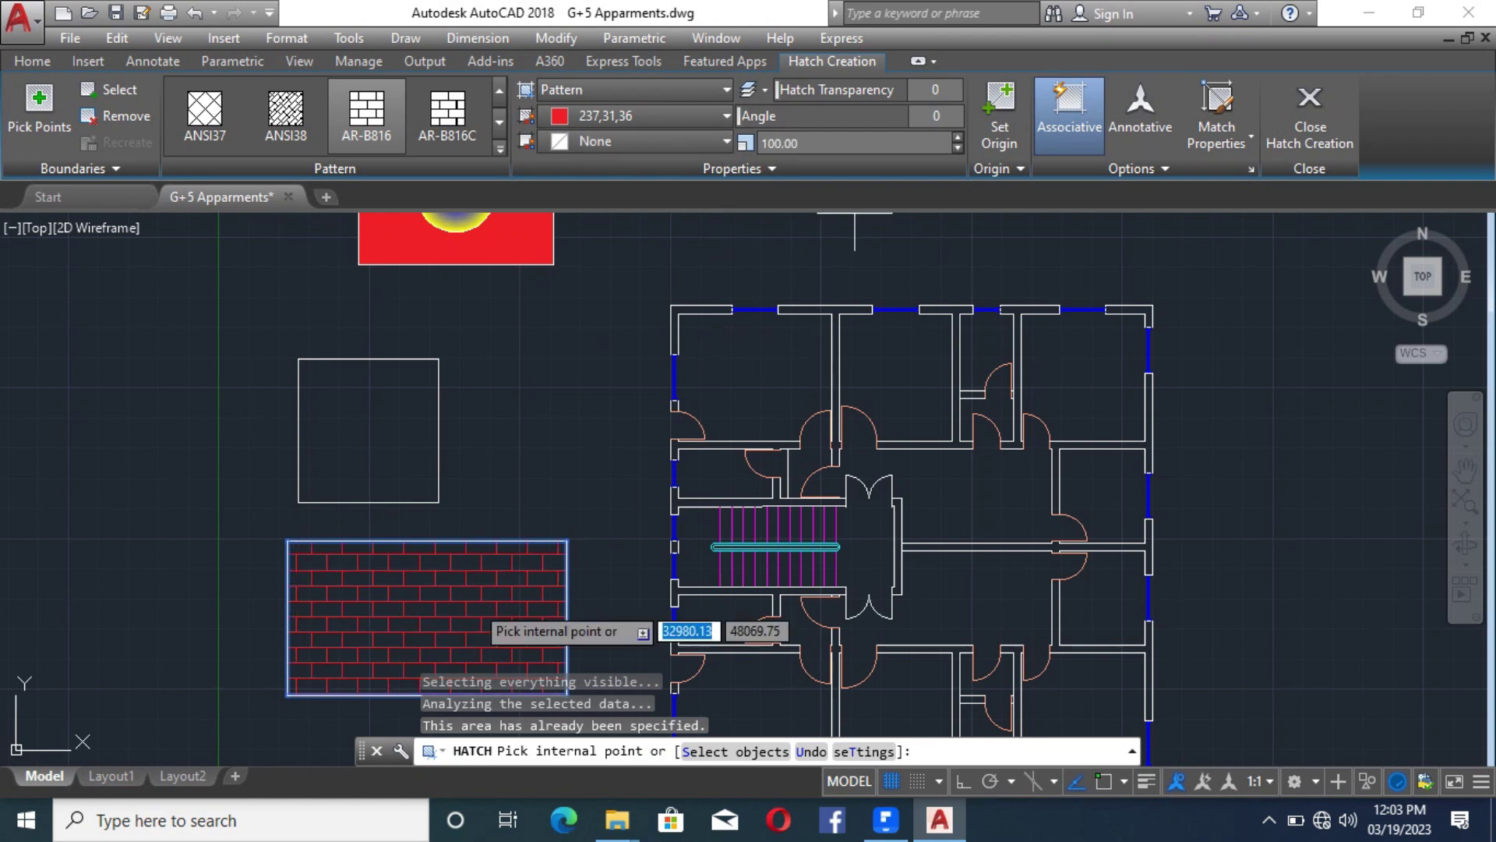
{"action": "scroll", "coordinate": [439, 543], "scroll_direction": "down", "scroll_amount": 2}
{"action": "scroll", "coordinate": [421, 575], "scroll_direction": "up", "scroll_amount": 5}
{"action": "scroll", "coordinate": [502, 483], "scroll_direction": "down", "scroll_amount": 3}
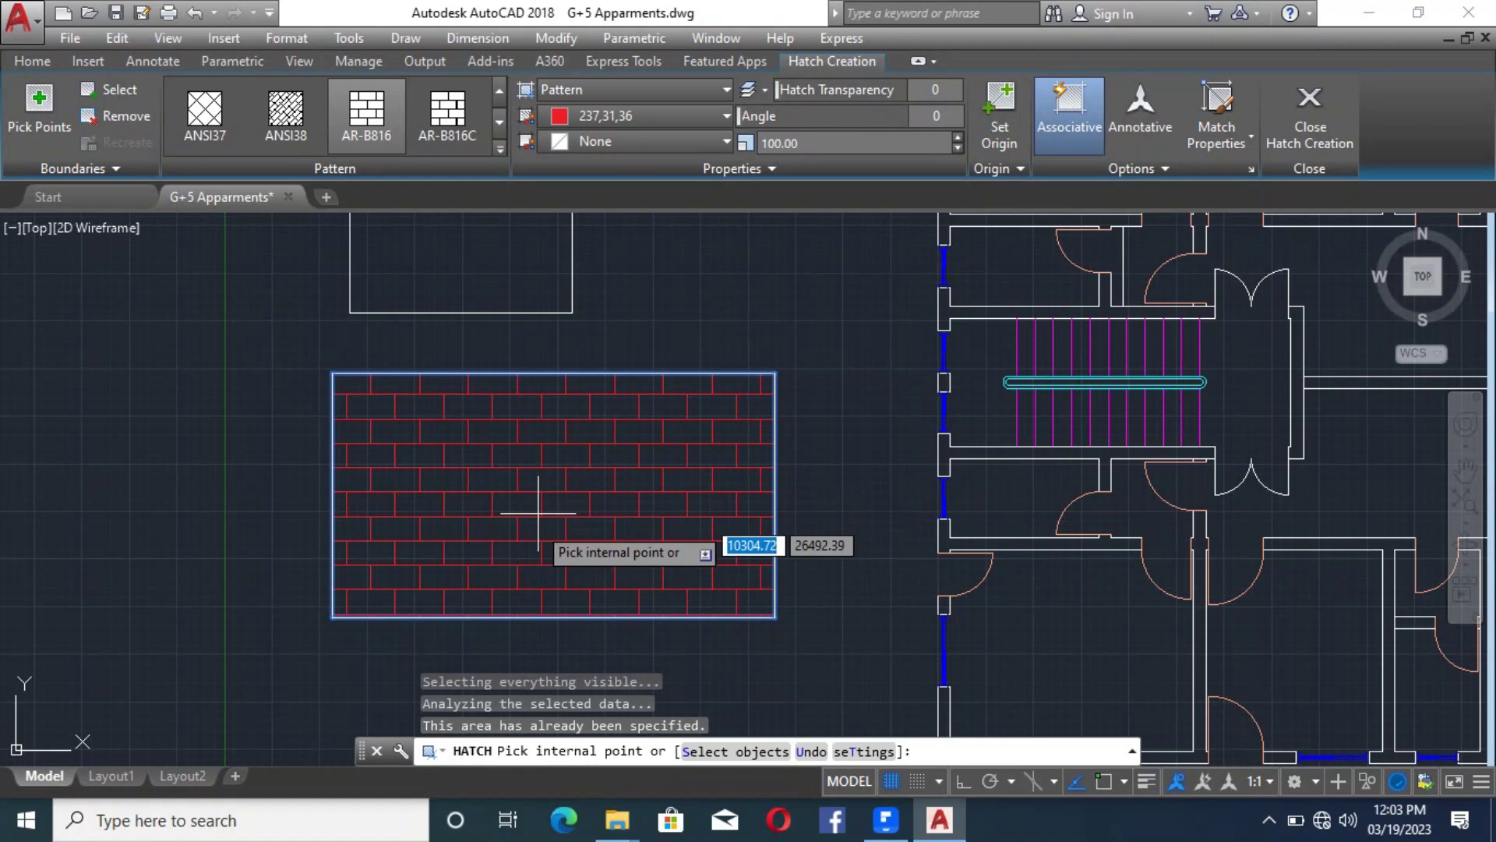
{"action": "scroll", "coordinate": [441, 563], "scroll_direction": "down", "scroll_amount": 6}
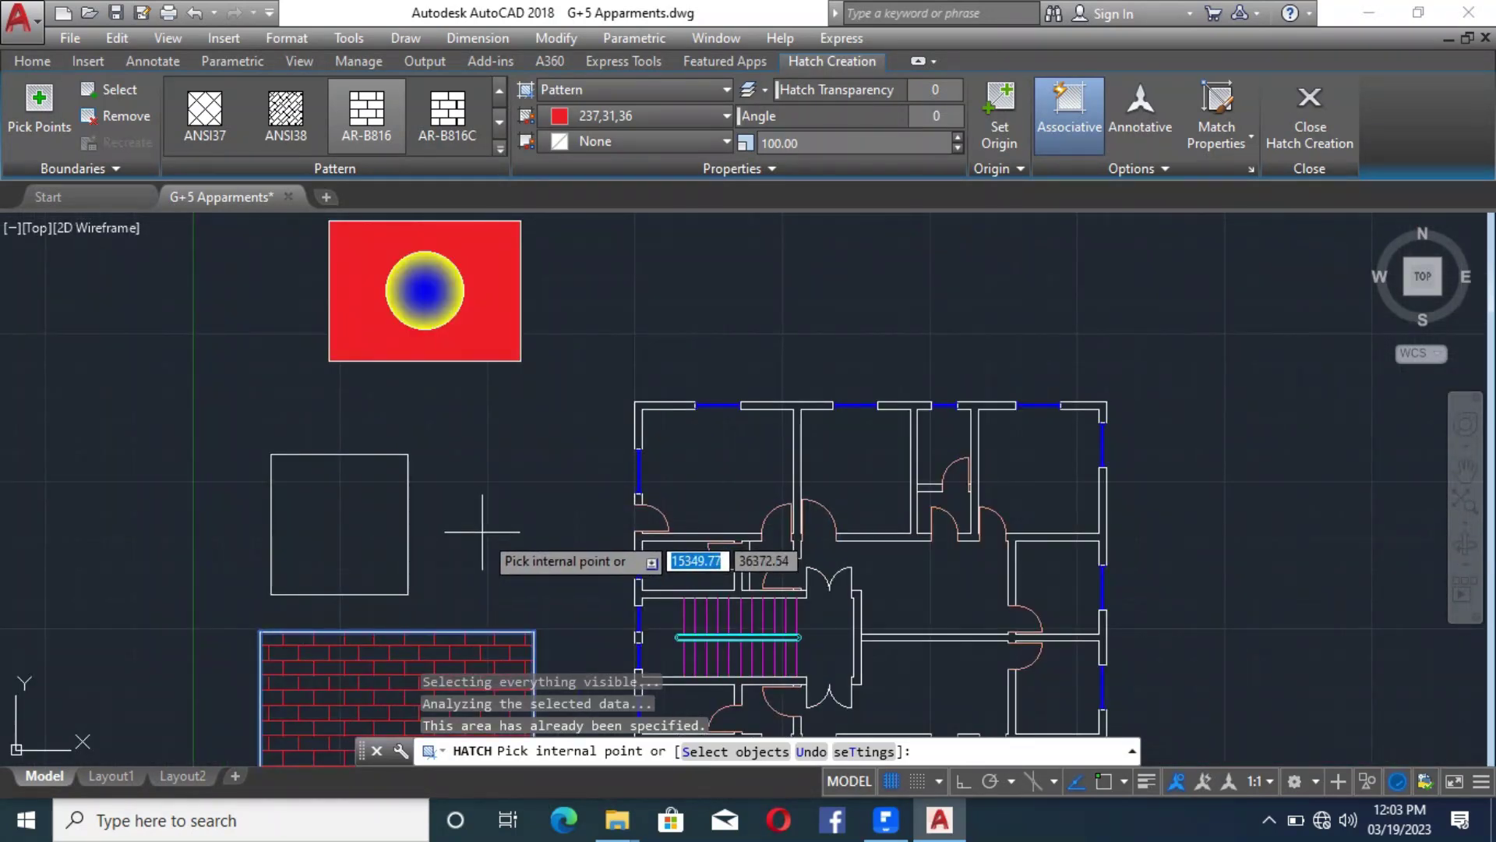
{"action": "key", "text": "Return"}
{"action": "key", "text": "Escape"}
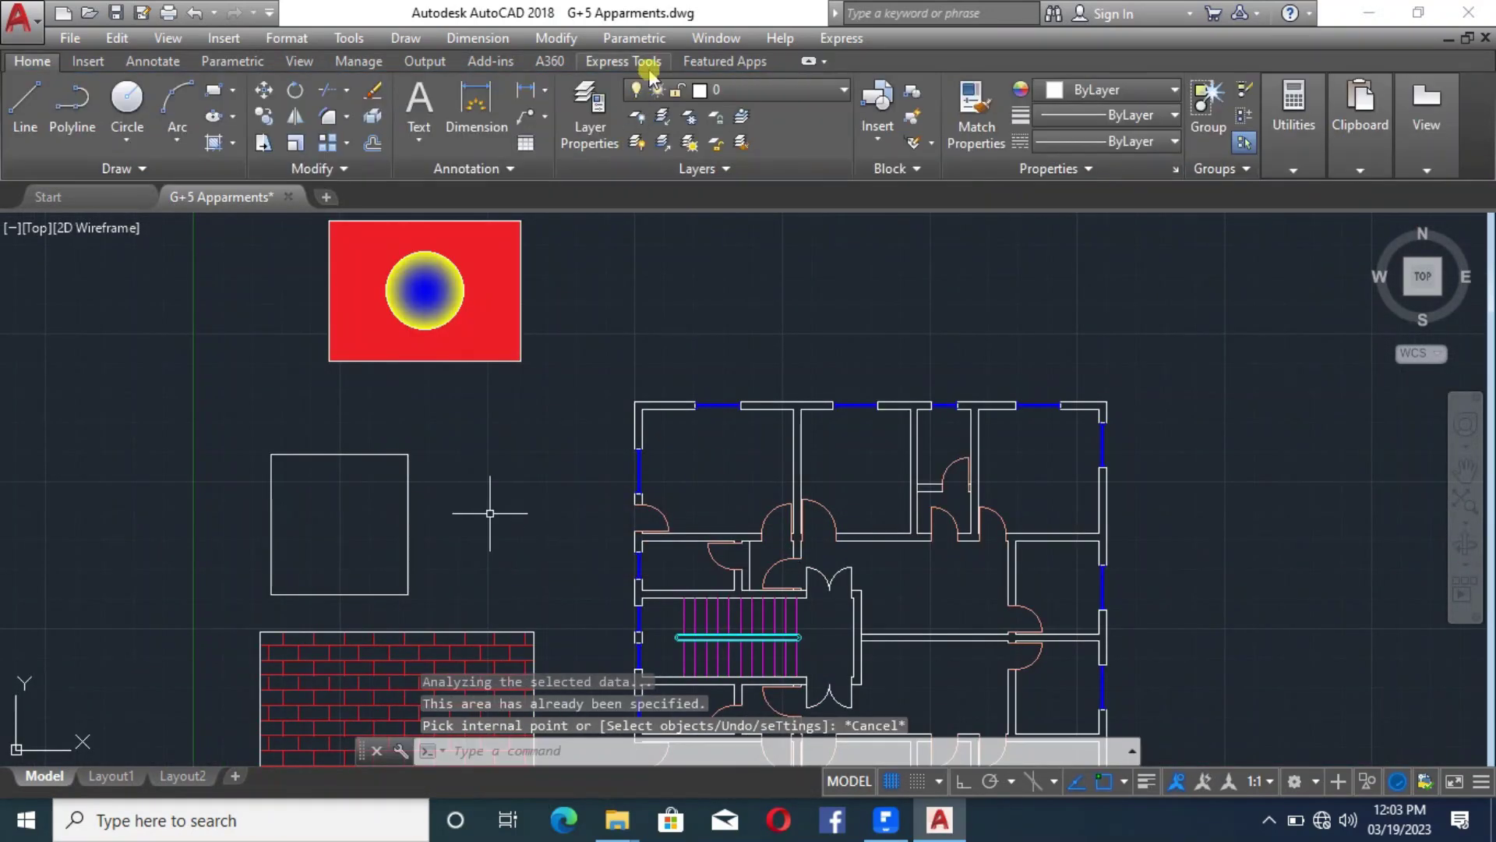
Apply another solid hatch in red 237,31,36 to the area between the upper rectangle and its inner circle
{"action": "left_click", "coordinate": [216, 146]}
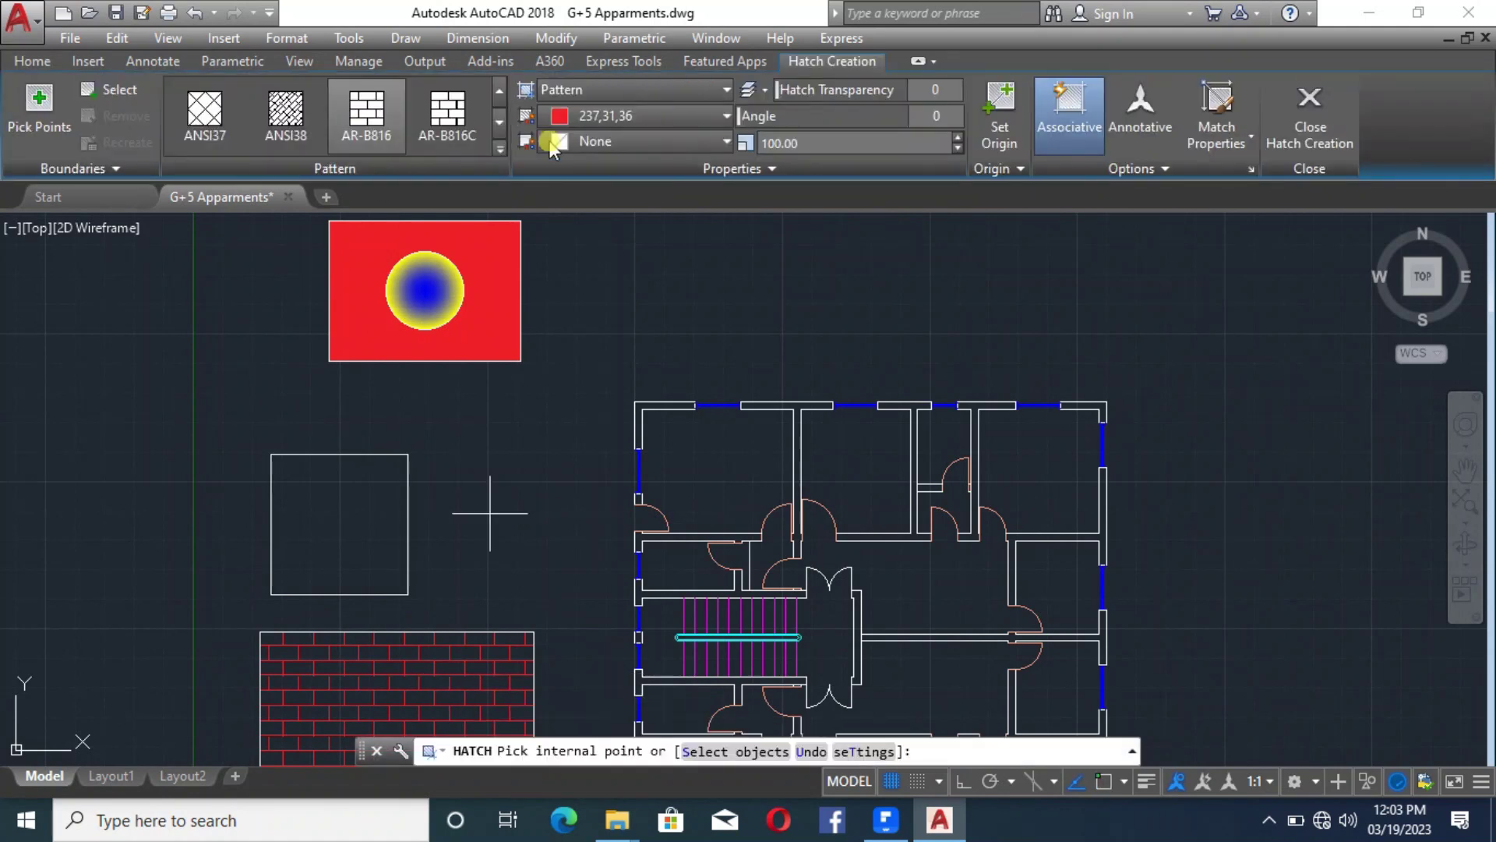
{"action": "left_click", "coordinate": [601, 89]}
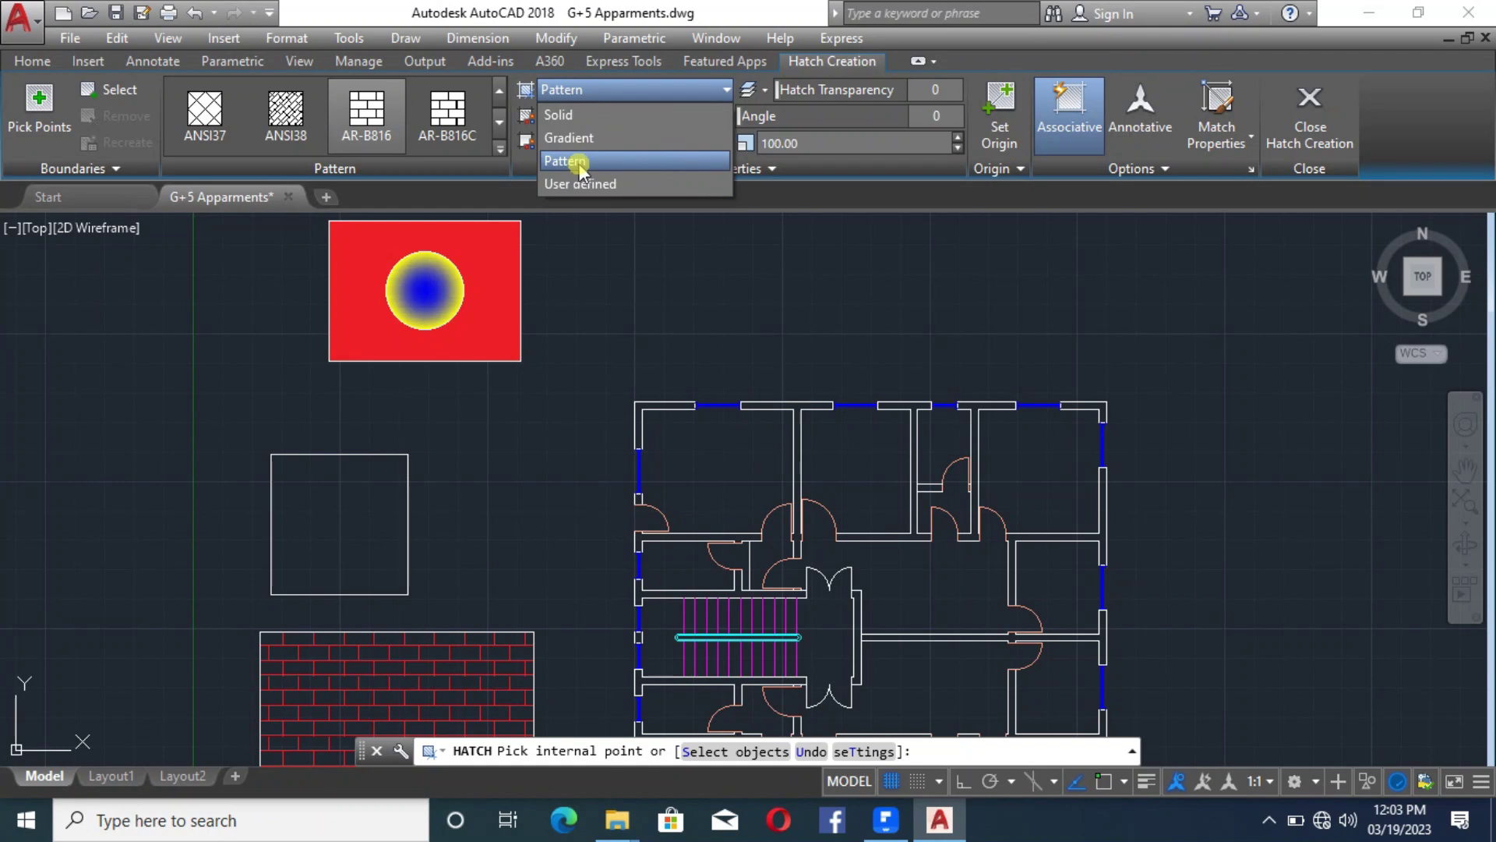
{"action": "left_click", "coordinate": [632, 92]}
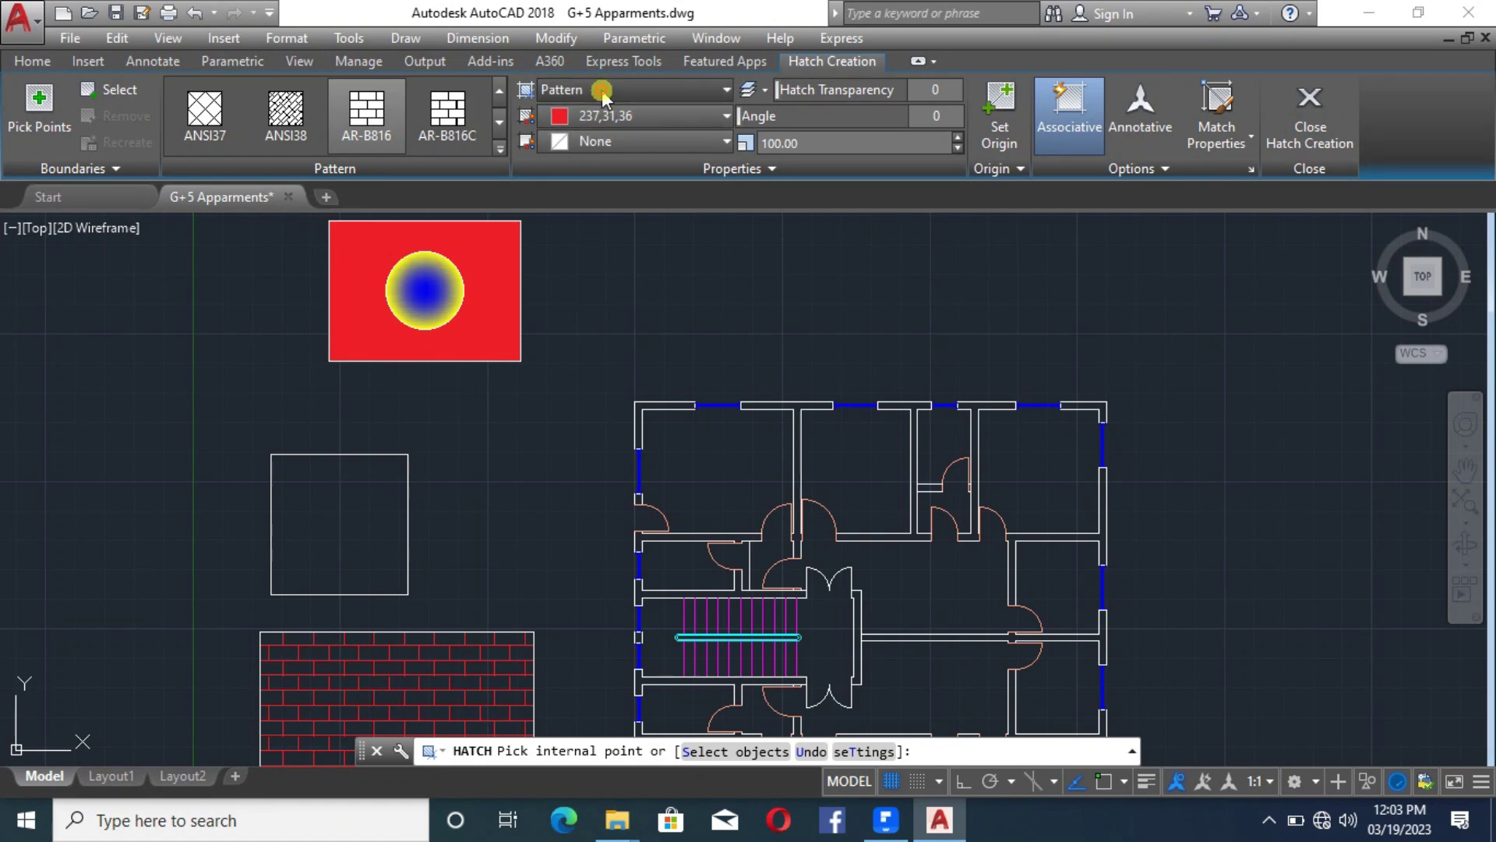
{"action": "left_click", "coordinate": [601, 90]}
{"action": "left_click", "coordinate": [578, 115]}
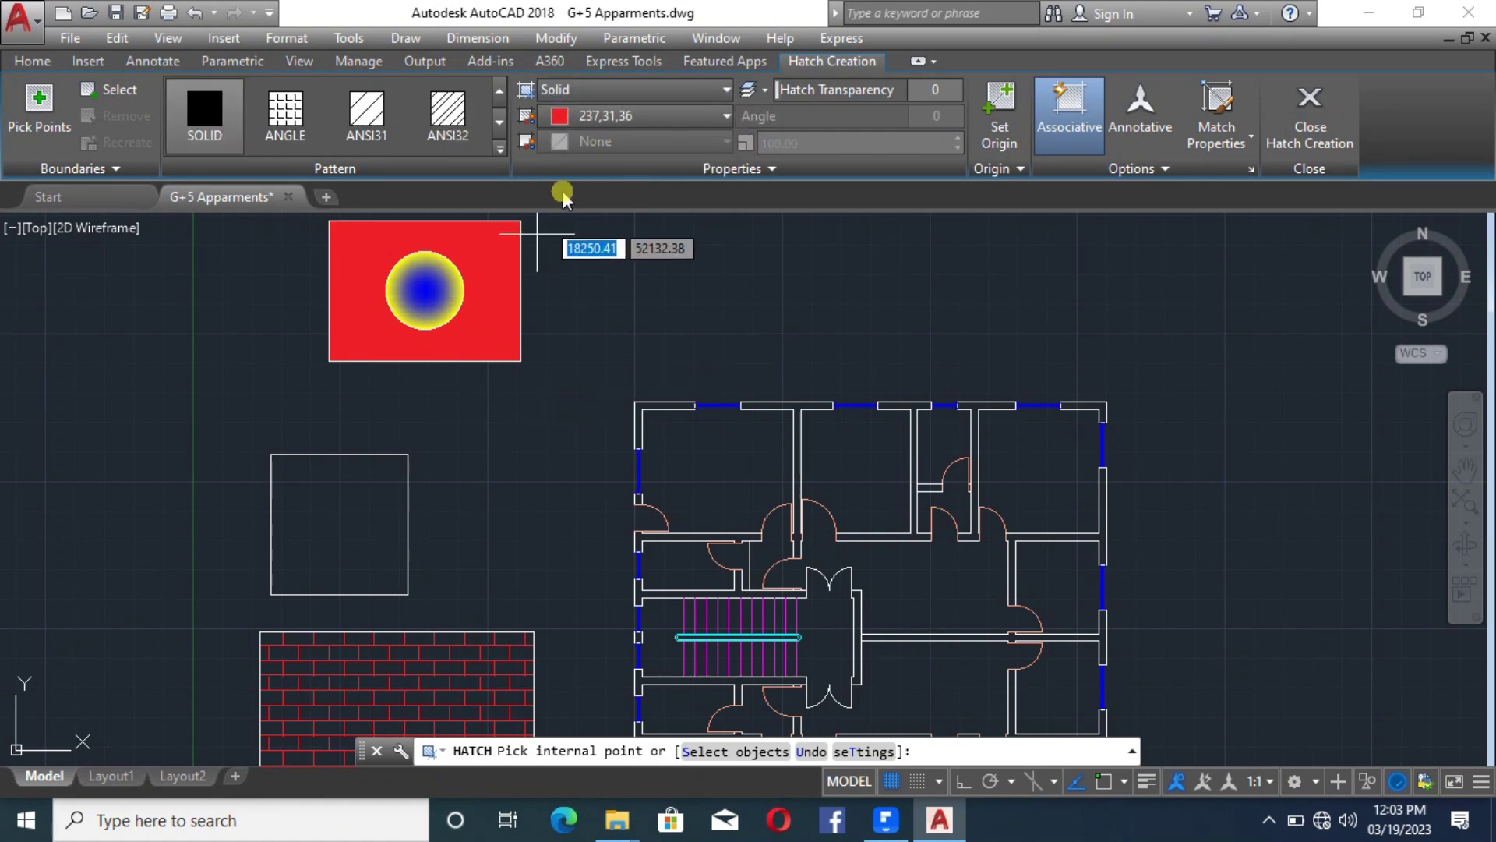
{"action": "left_click", "coordinate": [496, 296]}
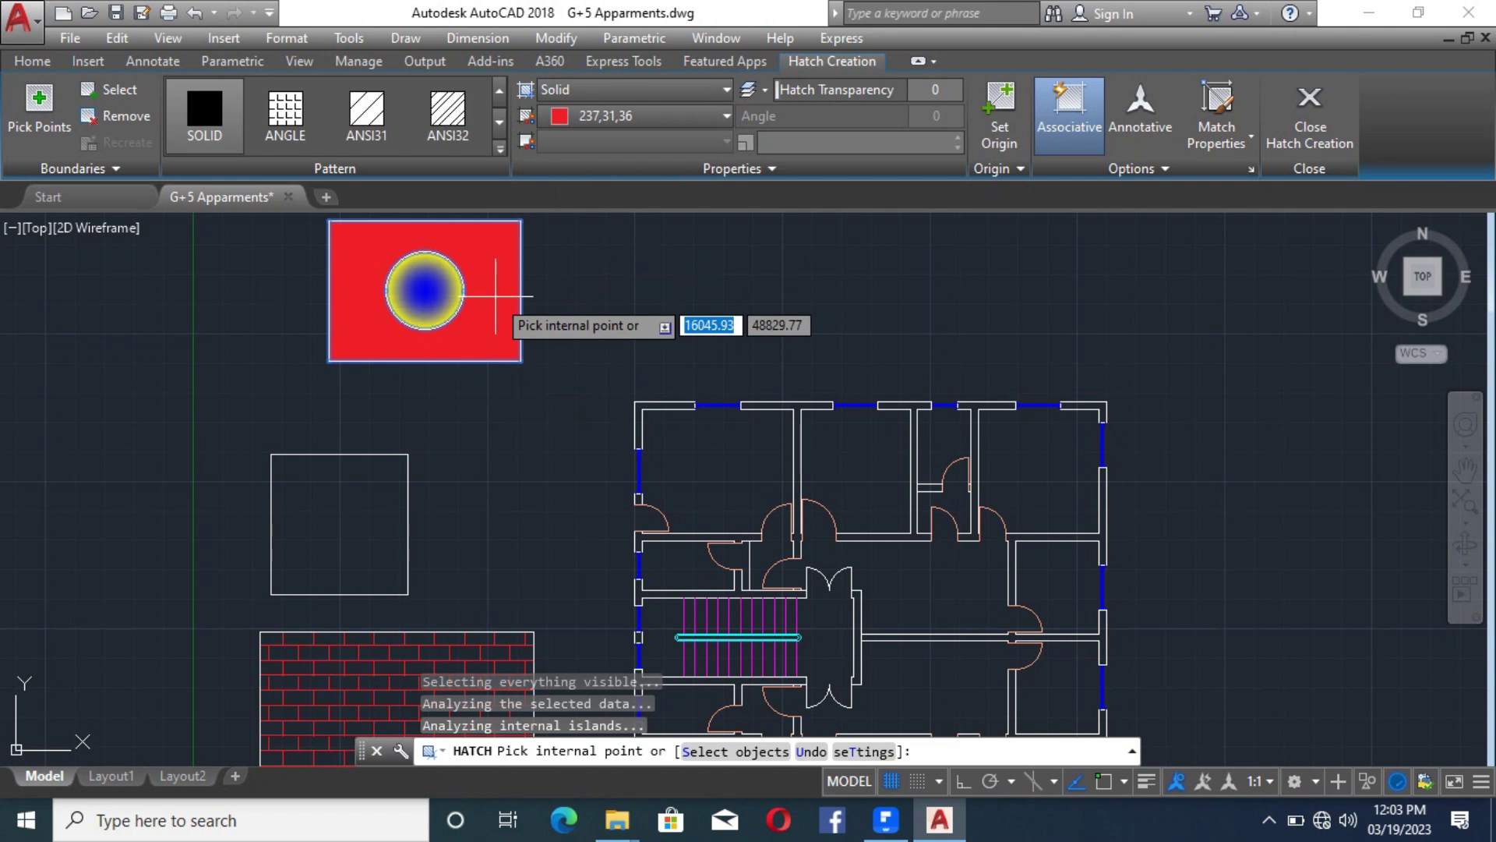
{"action": "key", "text": "Escape"}
Select the top solid red hatch around the gradient circle and remove the rectangle from its boundaries
{"action": "left_click", "coordinate": [497, 277]}
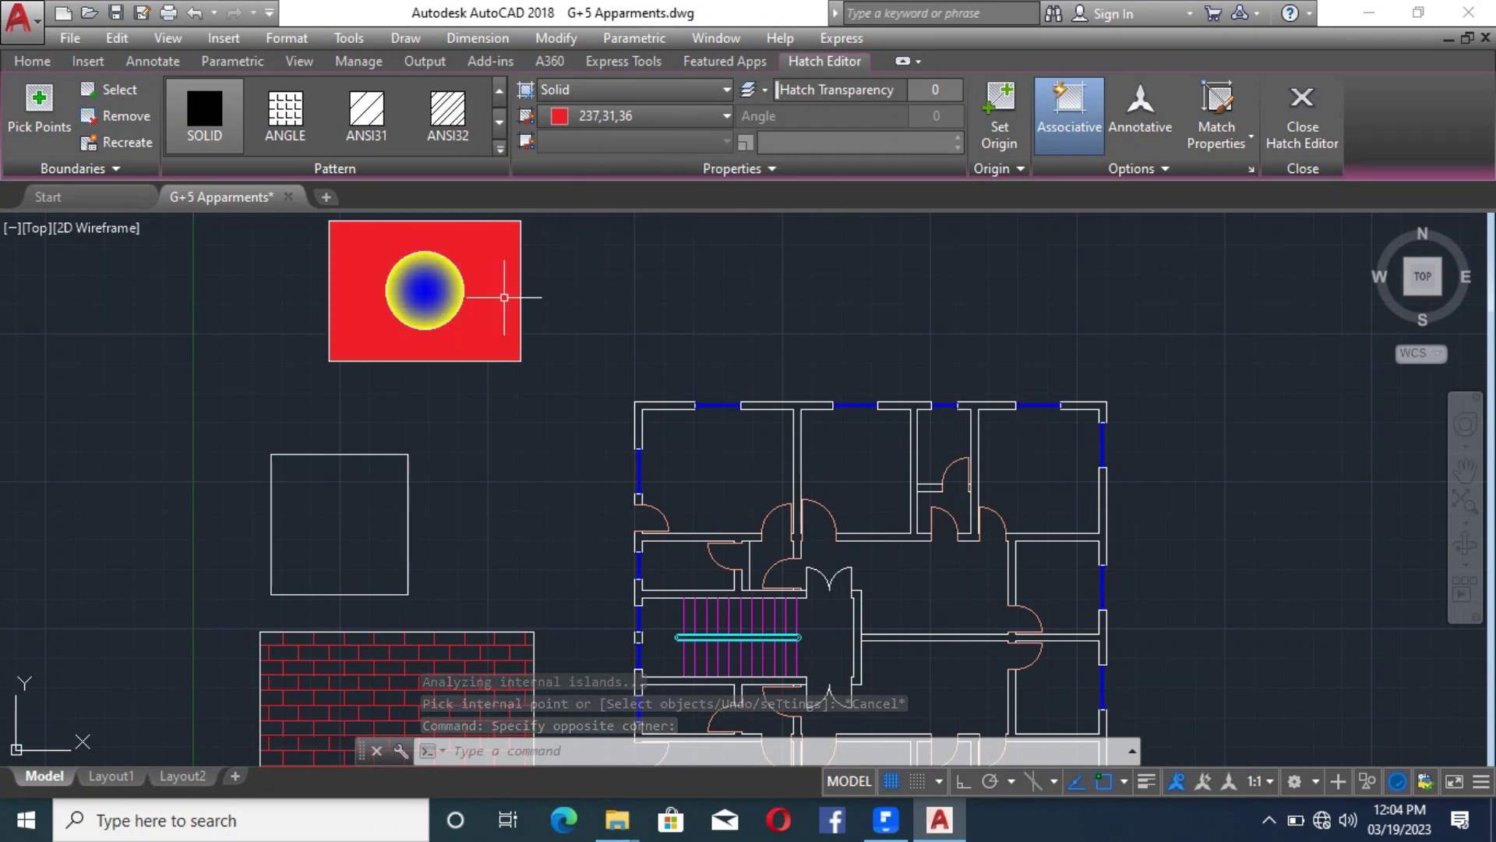
{"action": "key", "text": "Escape"}
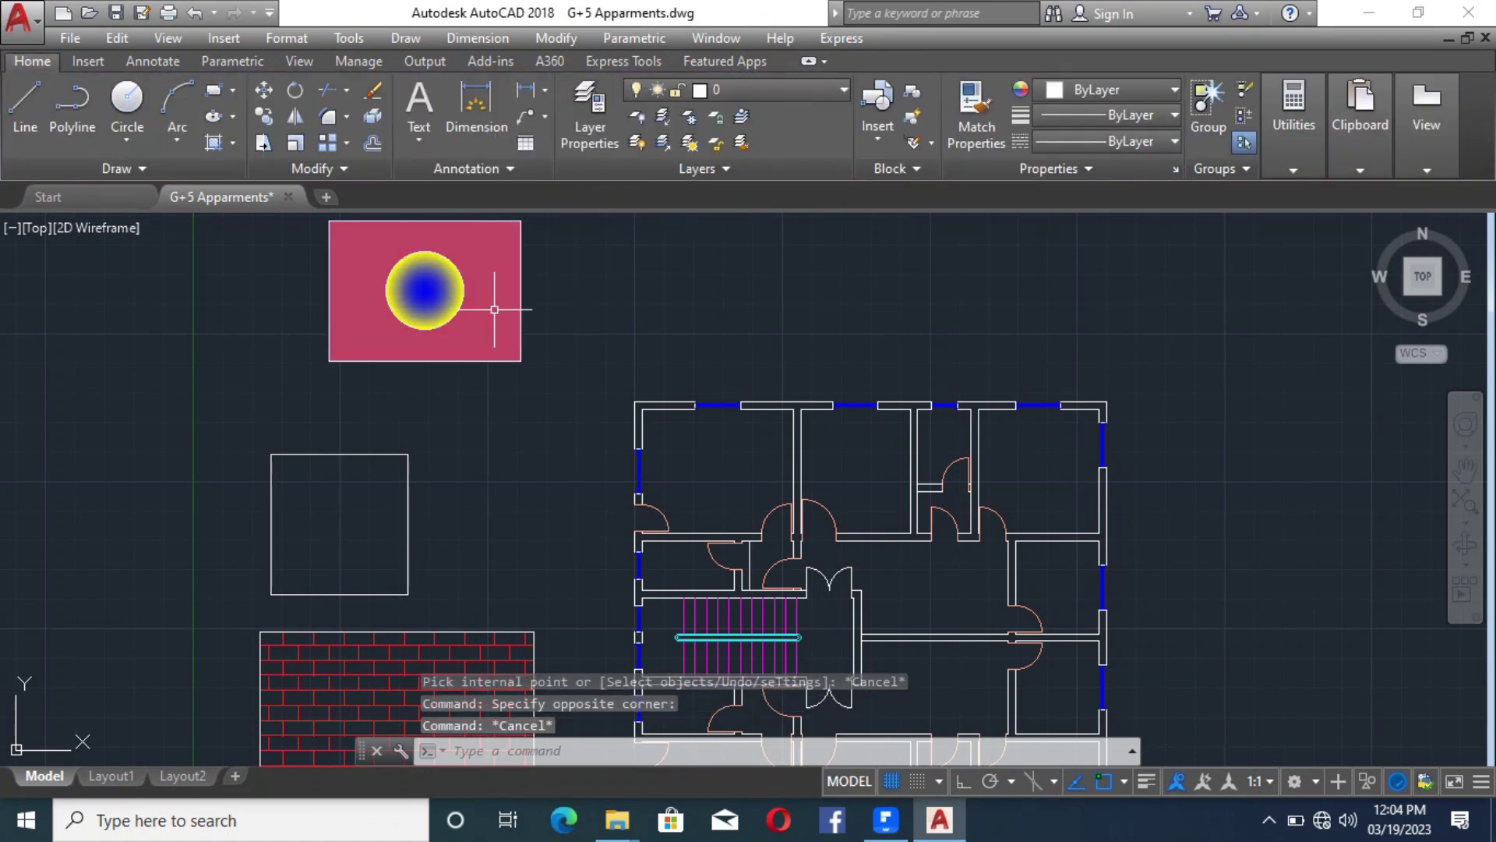
{"action": "left_click", "coordinate": [496, 293]}
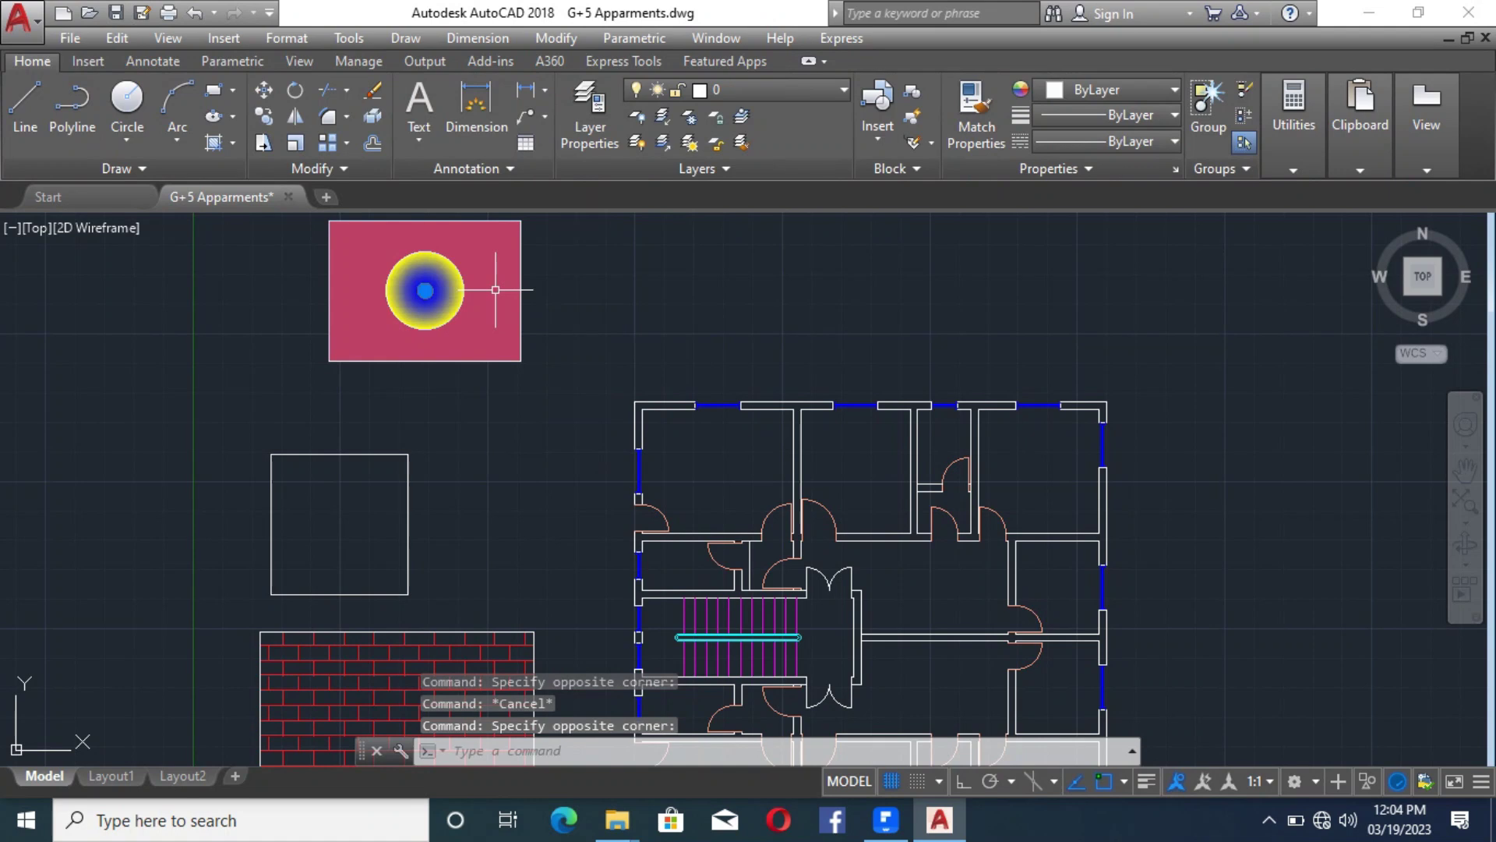
{"action": "scroll", "coordinate": [440, 437], "scroll_direction": "down", "scroll_amount": 4}
{"action": "scroll", "coordinate": [435, 376], "scroll_direction": "up", "scroll_amount": 4}
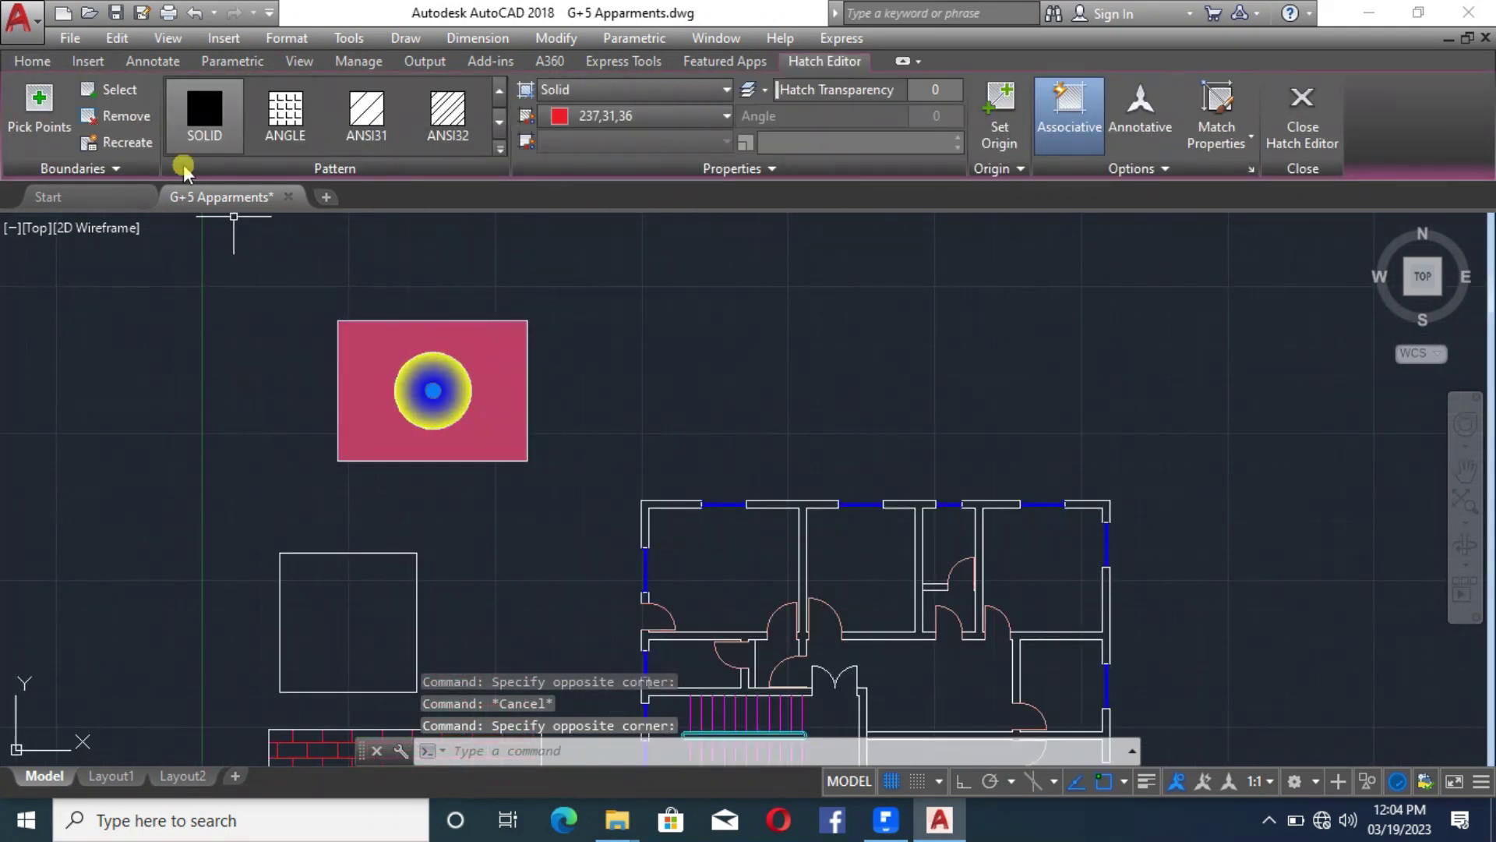
{"action": "left_click", "coordinate": [135, 121]}
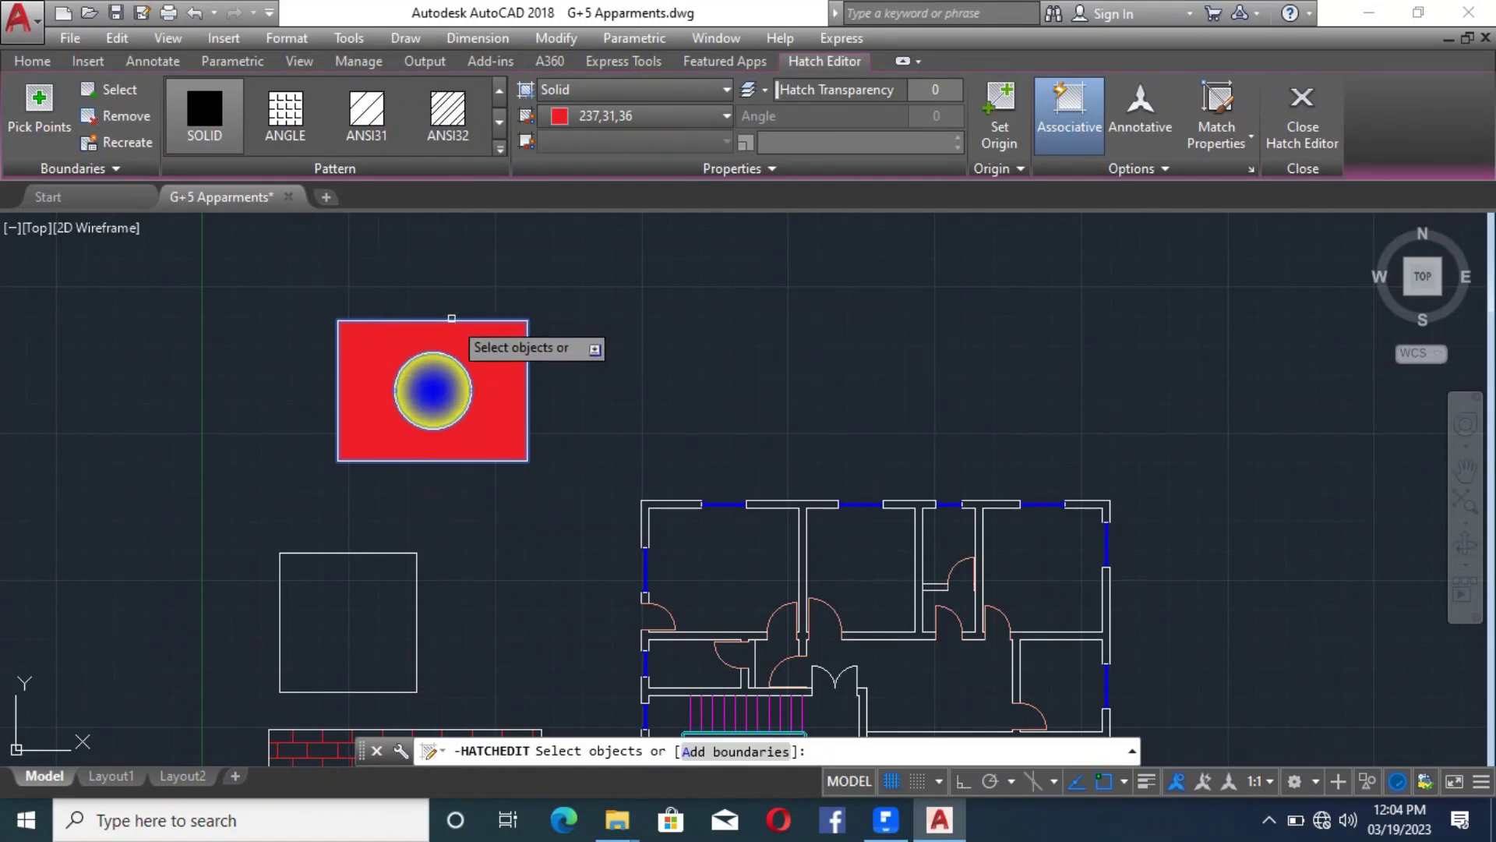
{"action": "left_click", "coordinate": [451, 322]}
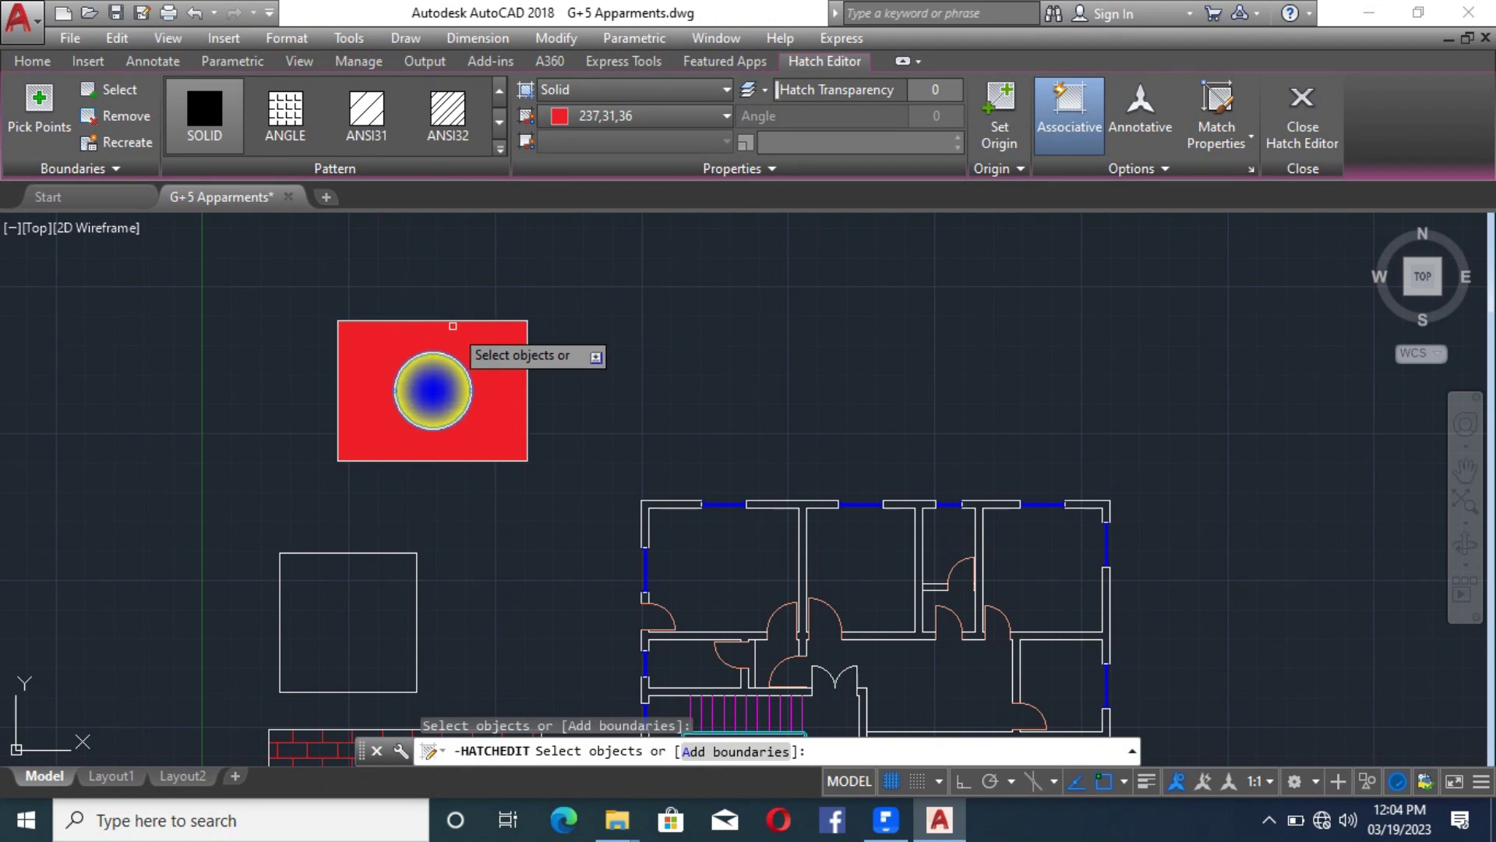
{"action": "key", "text": "Return"}
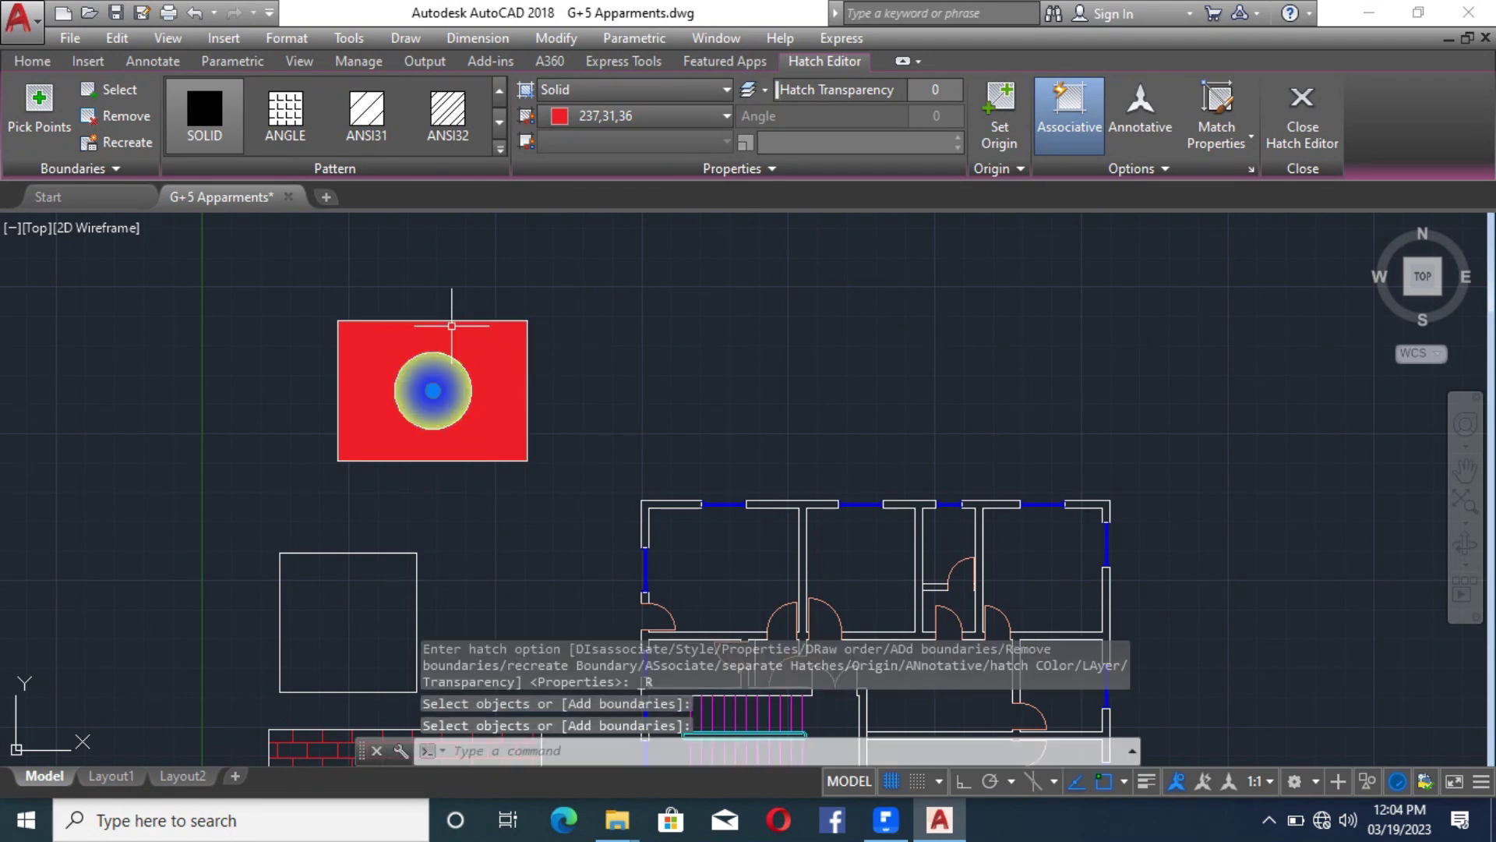
Try to remove the rectangle from the boundaries of the hatch that is still selected, and clear the selection
{"action": "scroll", "coordinate": [441, 355], "scroll_direction": "up", "scroll_amount": 4}
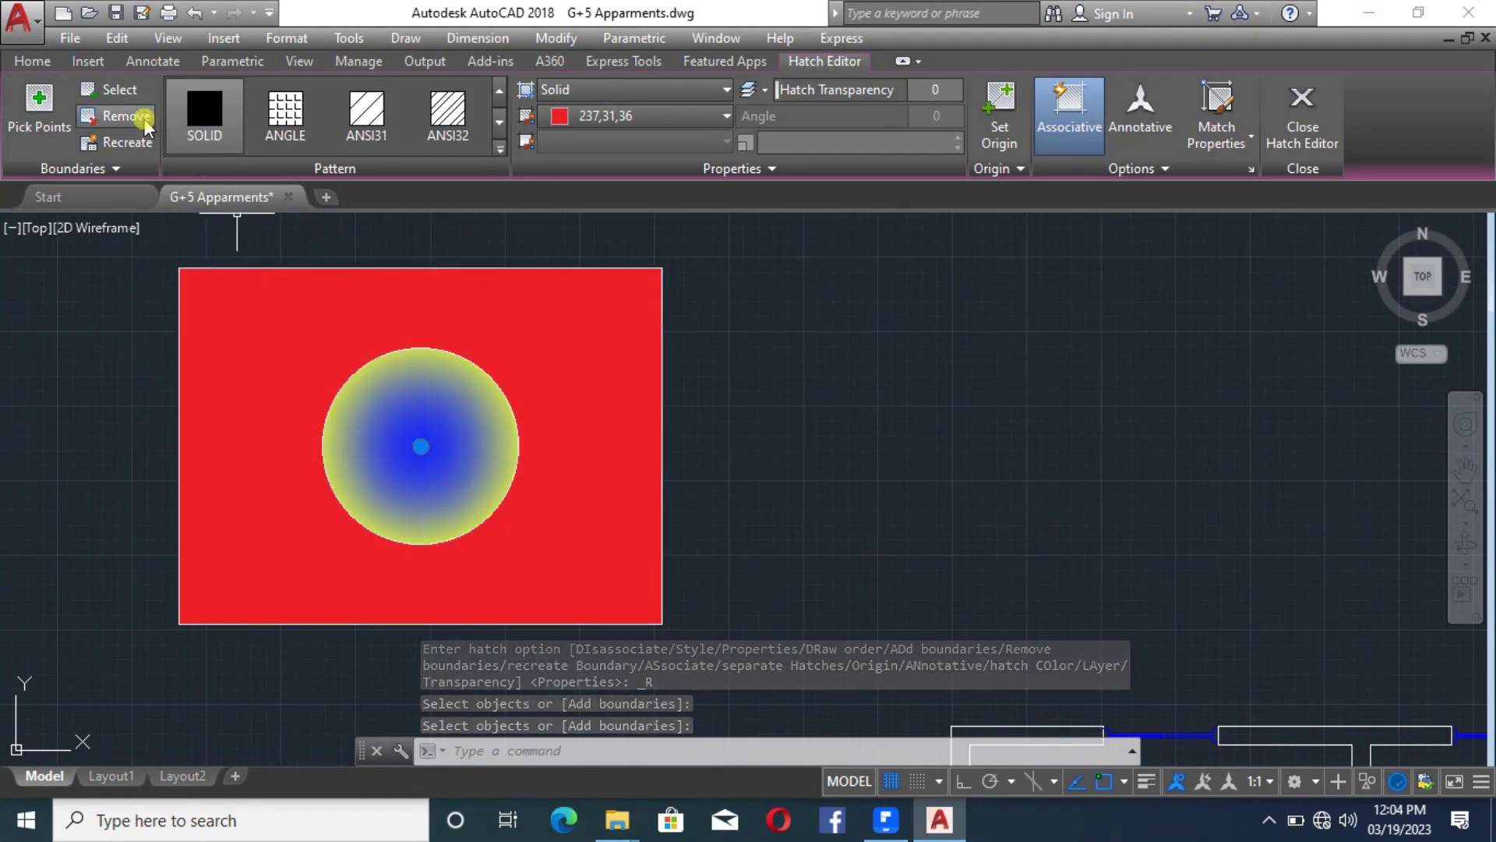
{"action": "left_click", "coordinate": [117, 115]}
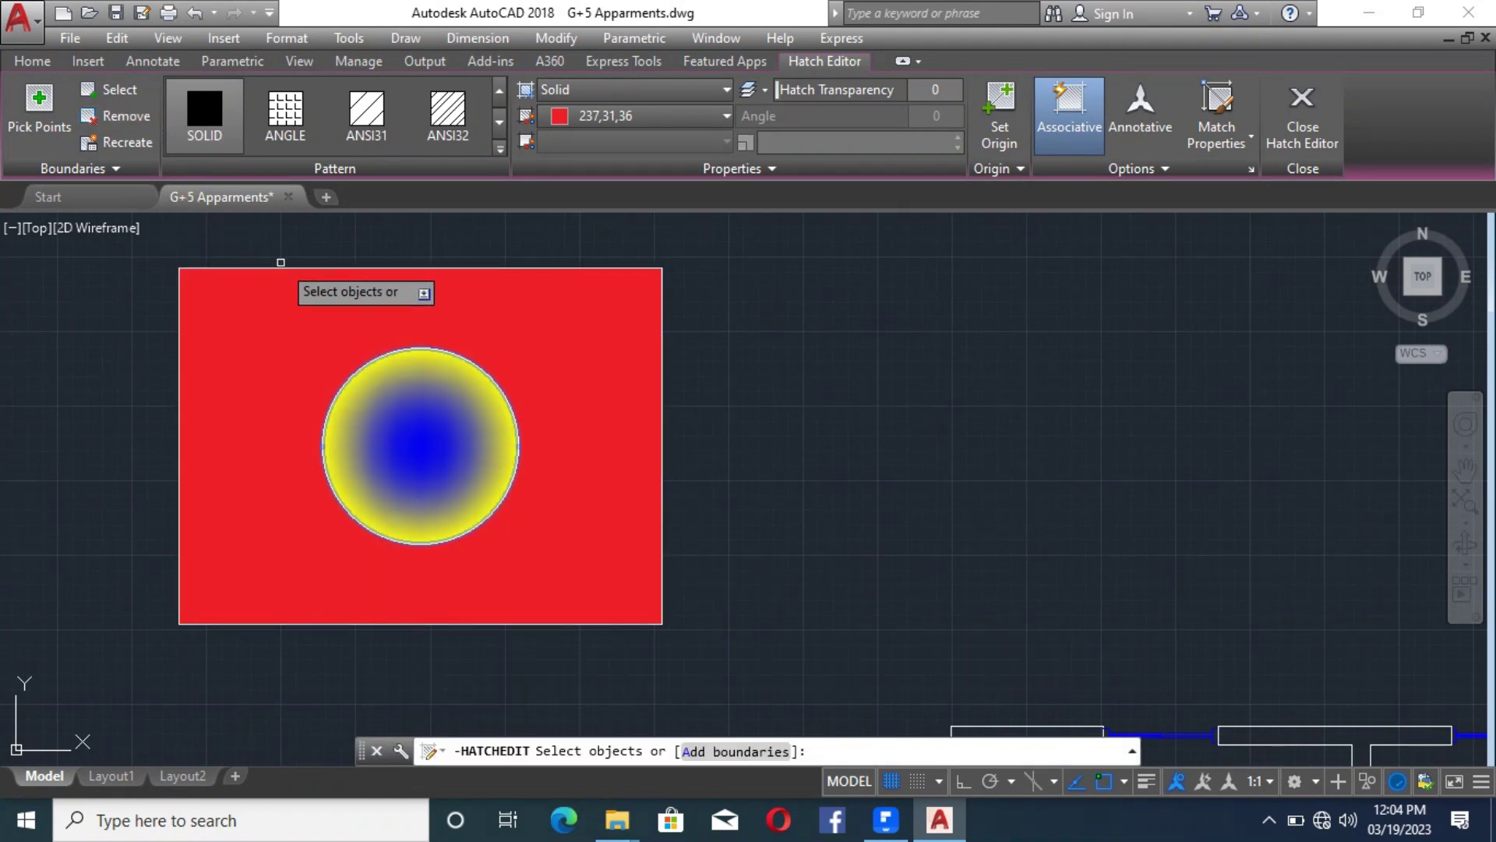
{"action": "left_click", "coordinate": [281, 266]}
{"action": "key", "text": "Return"}
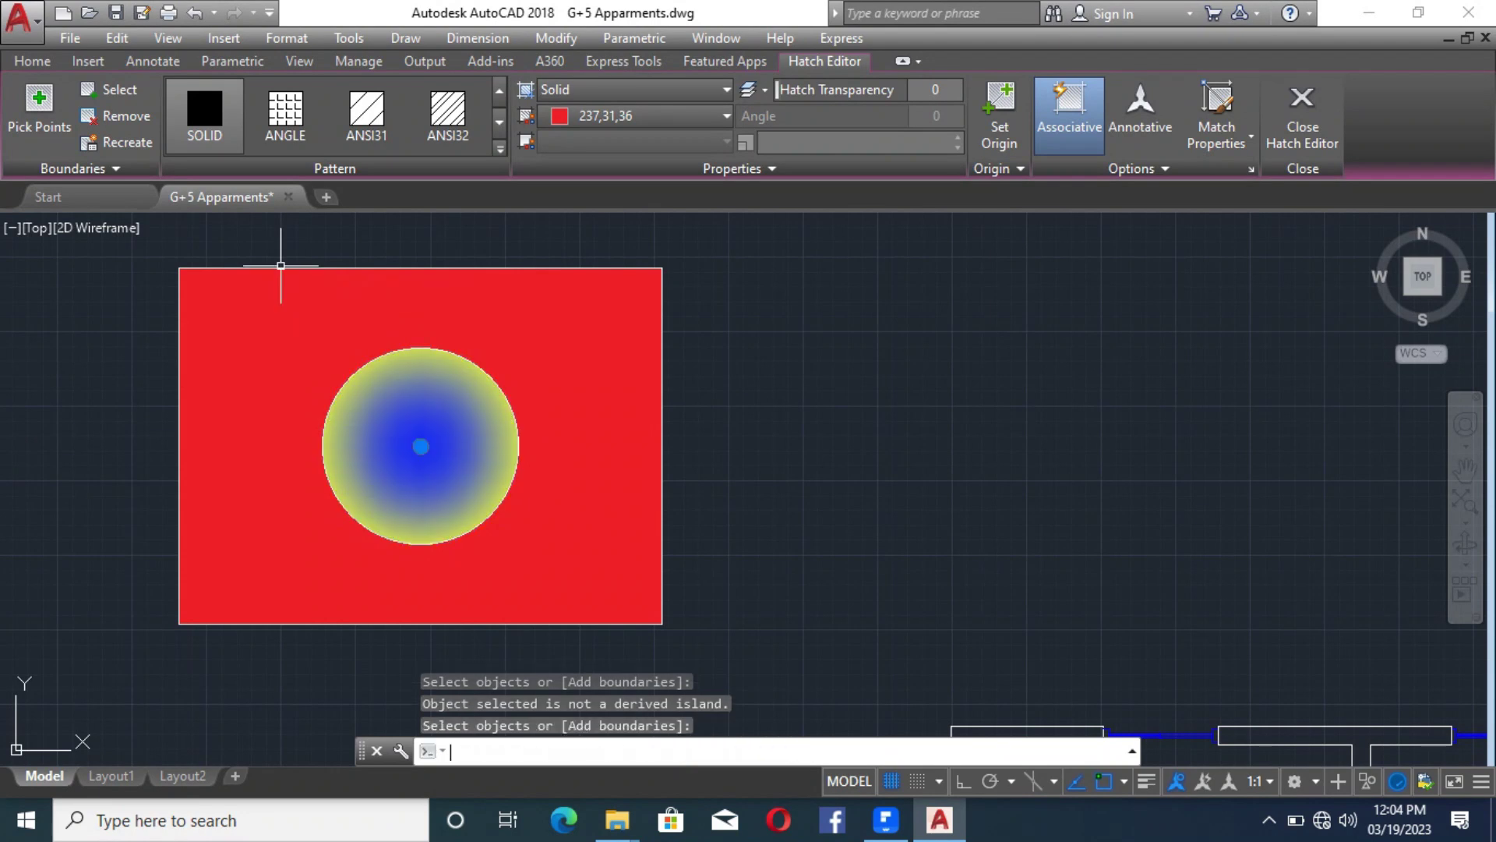
{"action": "key", "text": "Escape"}
Select the remaining solid red hatch around the circle and remove the upper rectangle from its boundaries
{"action": "left_click", "coordinate": [499, 311]}
{"action": "left_click", "coordinate": [354, 316]}
{"action": "scroll", "coordinate": [418, 429], "scroll_direction": "down", "scroll_amount": 2}
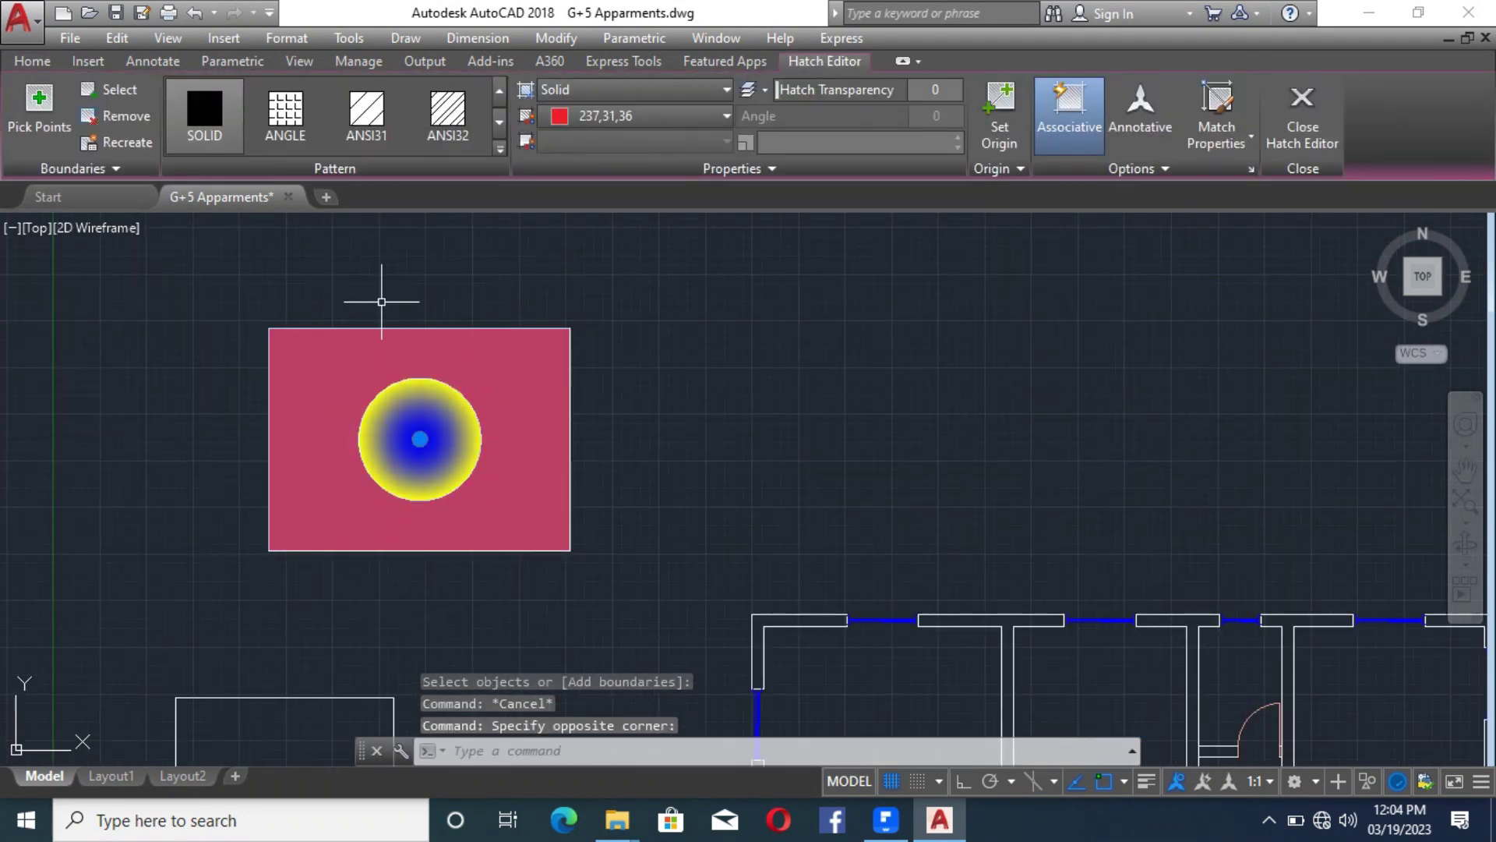
{"action": "left_click", "coordinate": [131, 121]}
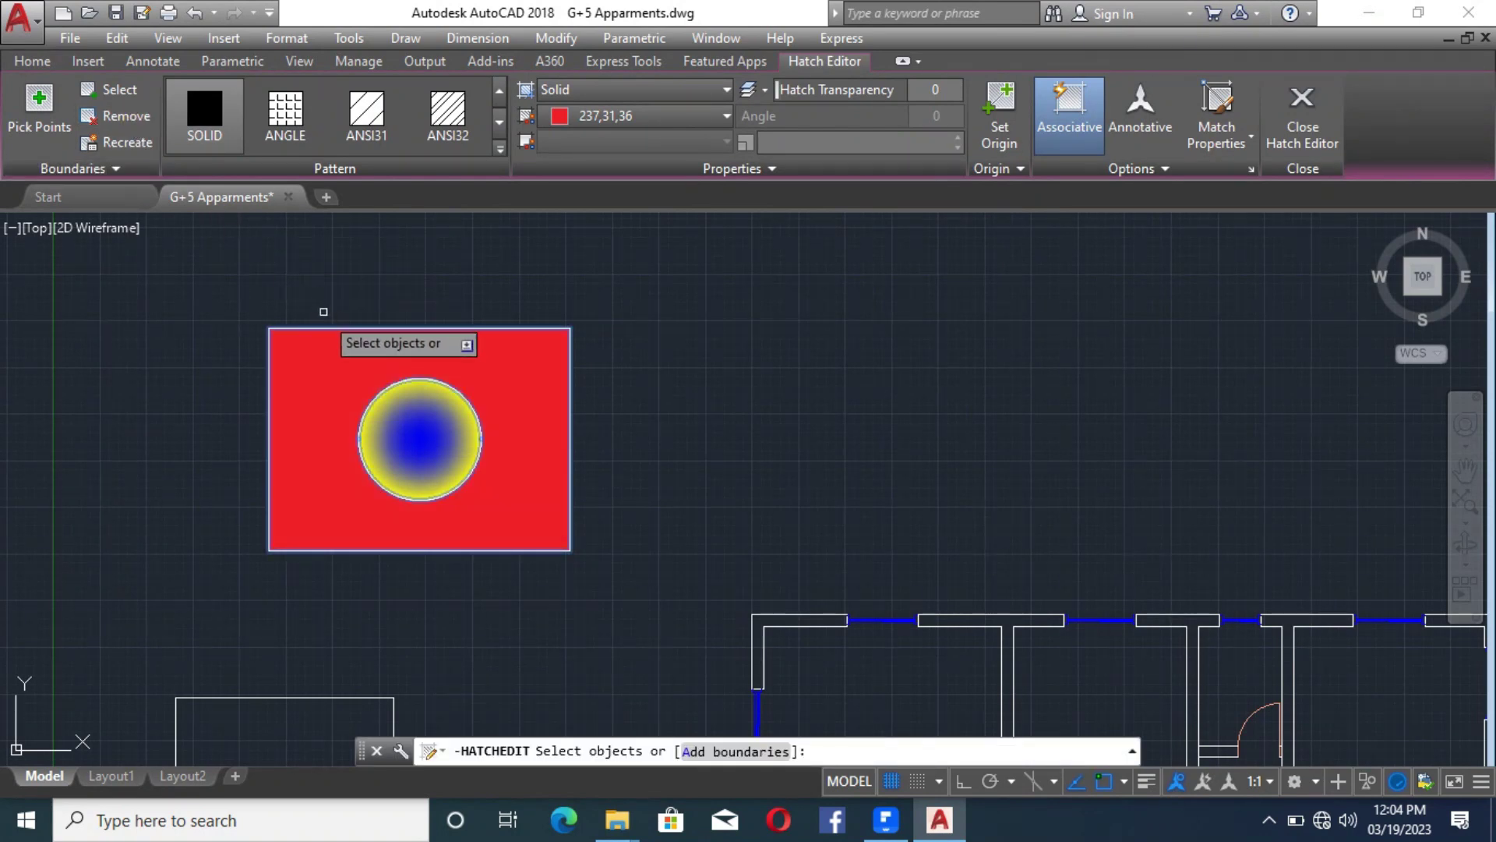
{"action": "left_click", "coordinate": [328, 326]}
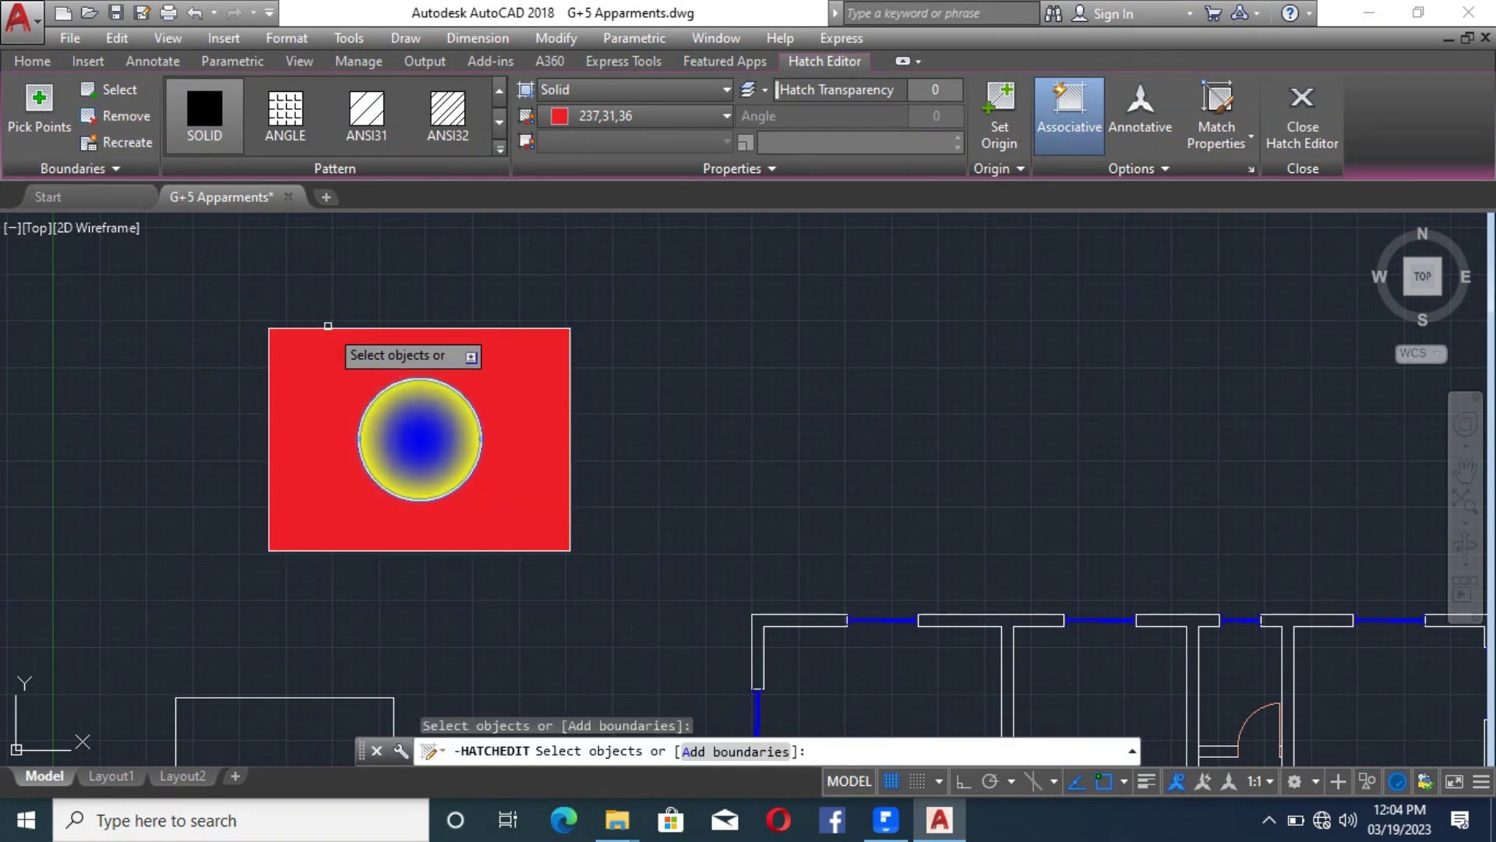
{"action": "key", "text": "Return"}
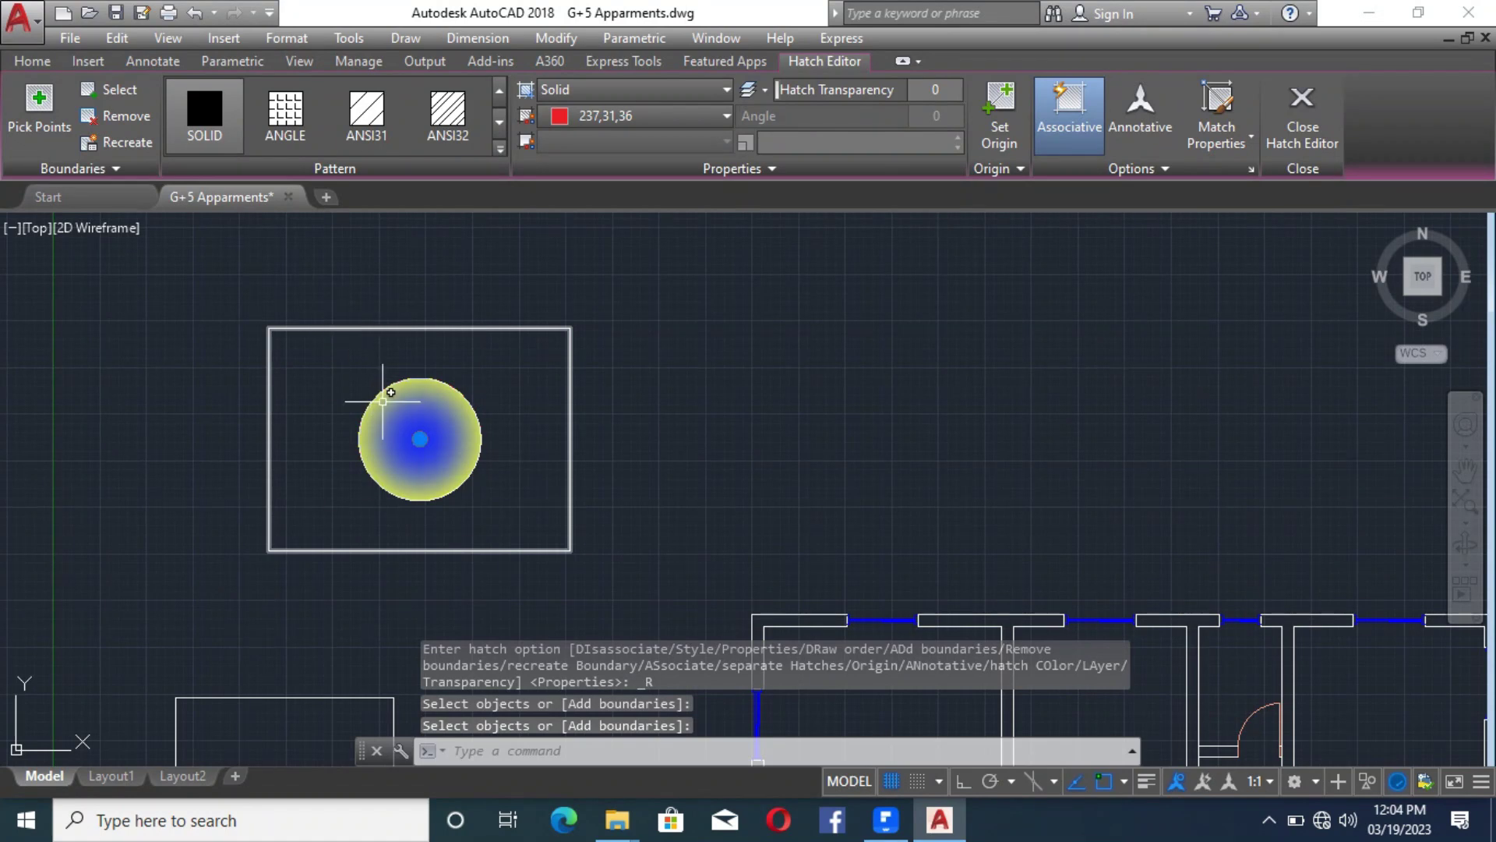
Delete the blue and yellow gradient fill by removing the circle from that hatch's boundaries
{"action": "left_click", "coordinate": [390, 430]}
{"action": "left_click", "coordinate": [397, 445]}
{"action": "key", "text": "Escape"}
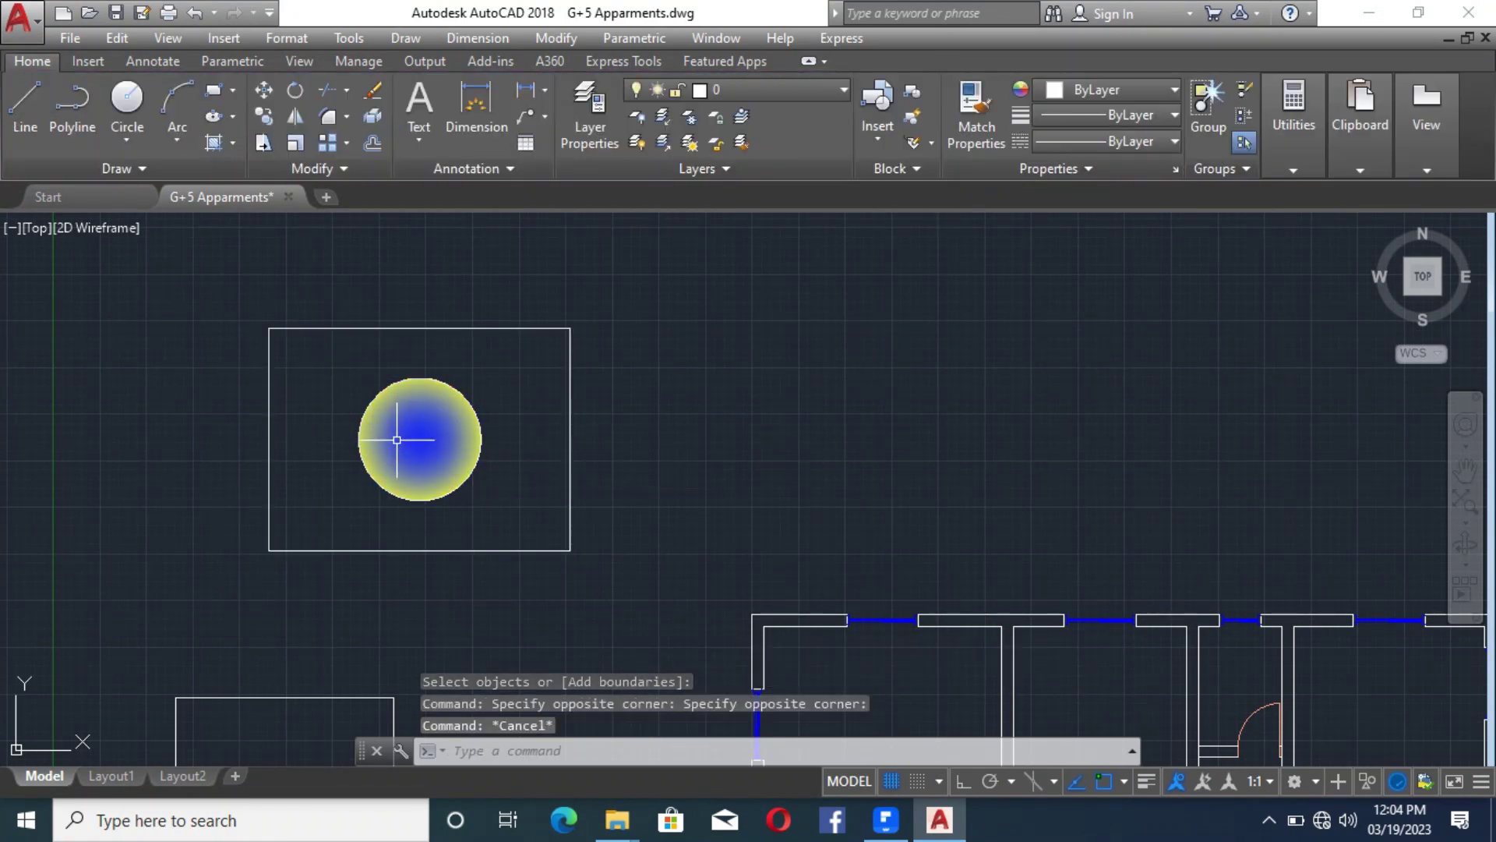
{"action": "left_click", "coordinate": [399, 445]}
{"action": "left_click", "coordinate": [123, 115]}
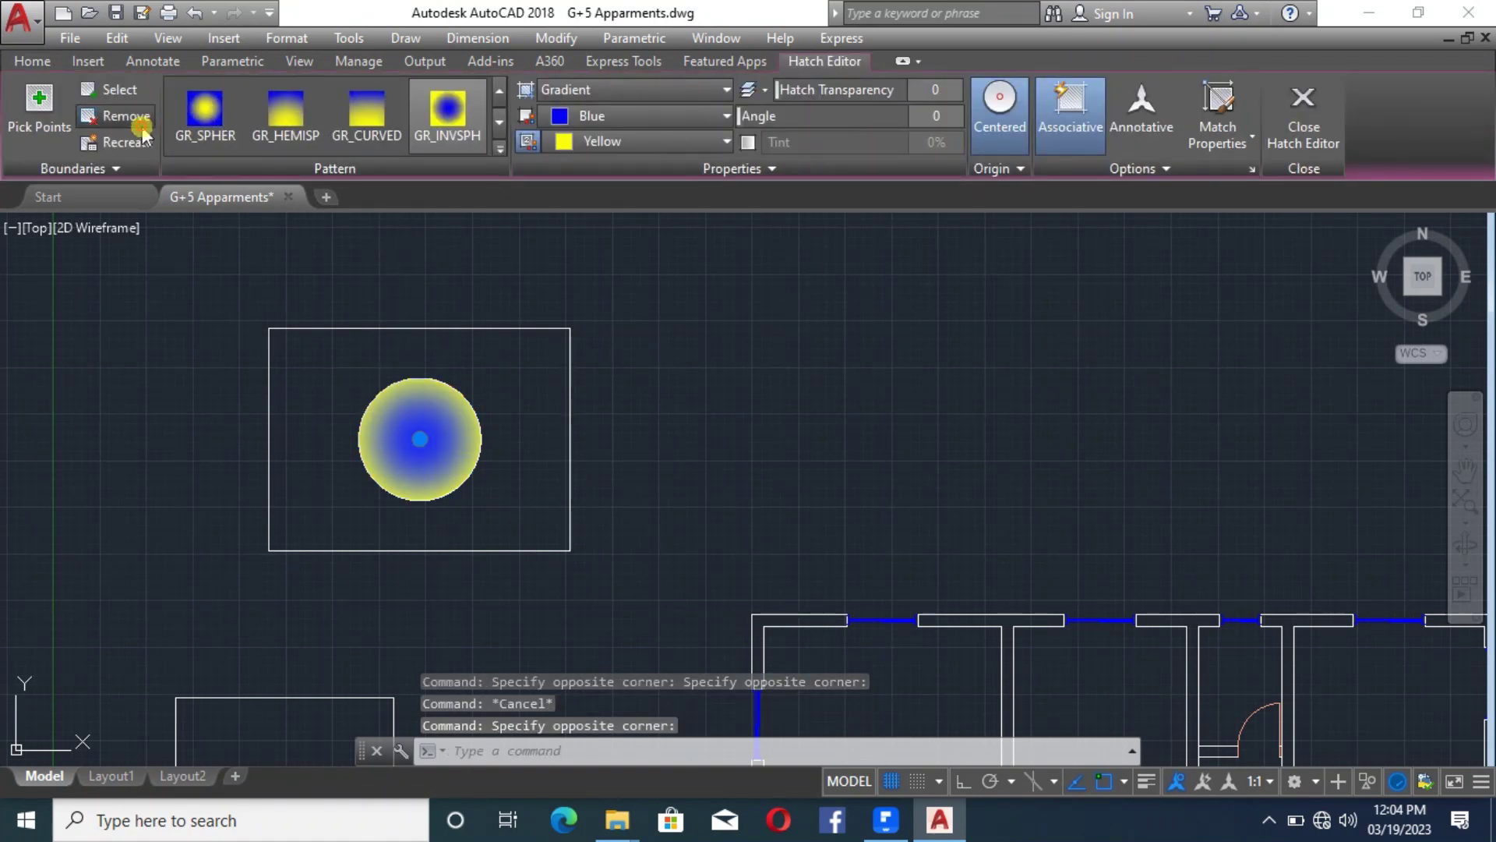
{"action": "left_click", "coordinate": [408, 378]}
{"action": "key", "text": "Return"}
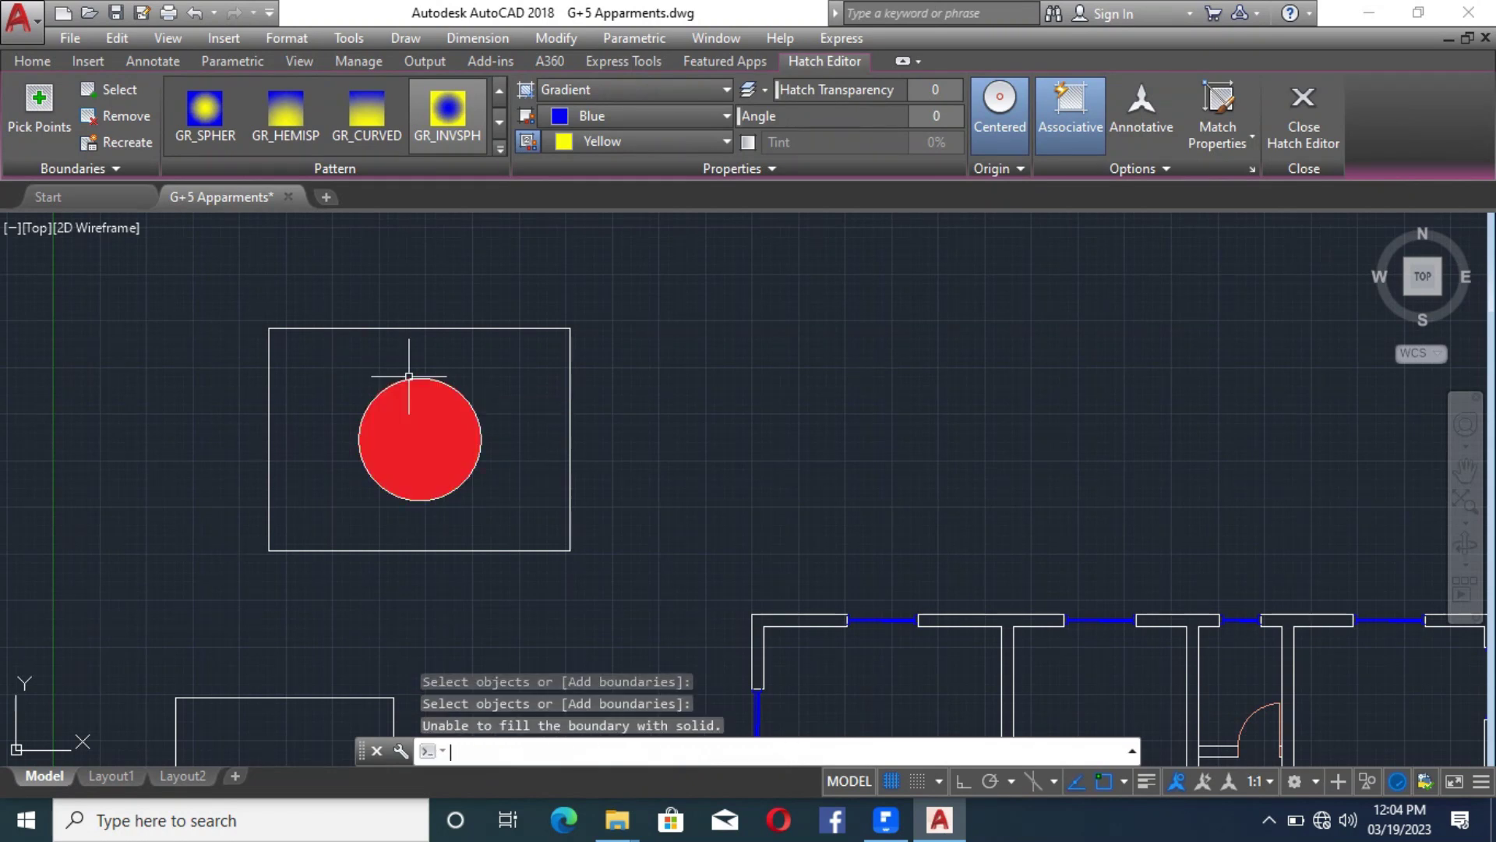
Clear the two solid red hatches left inside the circle by removing the circle from each one's boundaries
{"action": "left_click", "coordinate": [421, 419]}
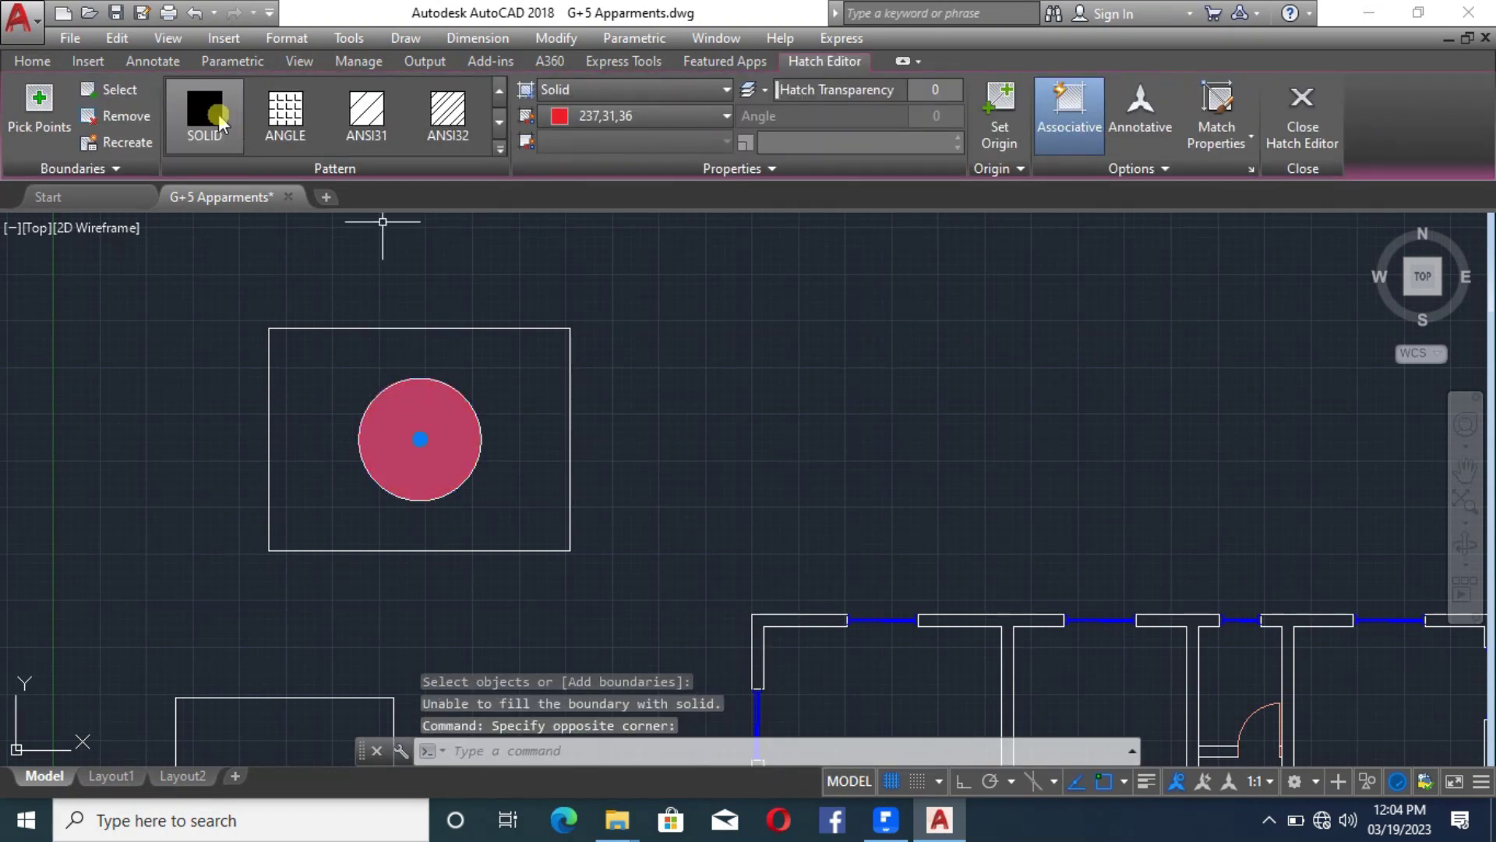
{"action": "left_click", "coordinate": [141, 122]}
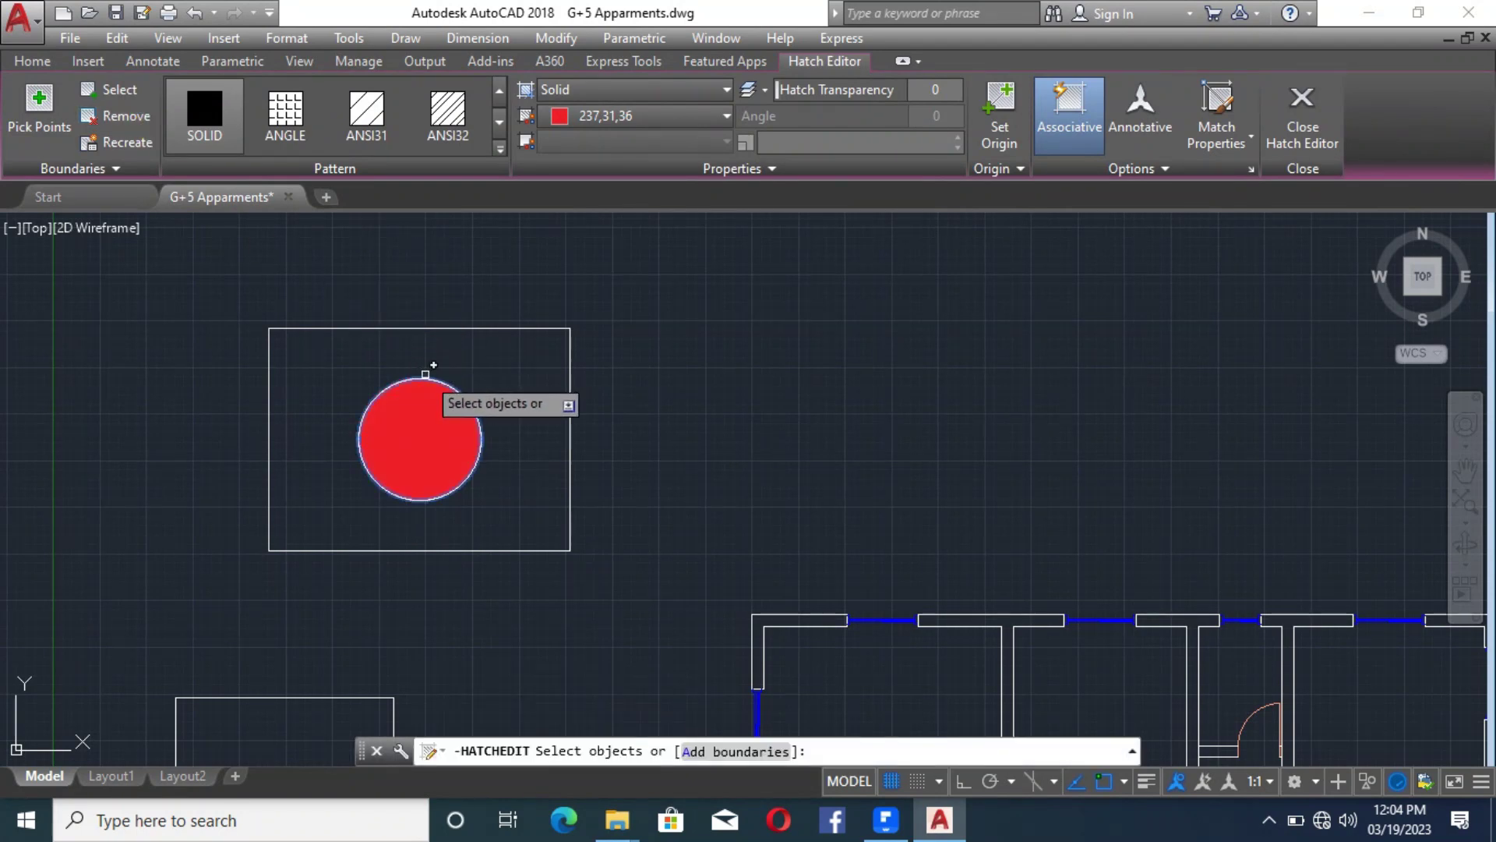
{"action": "left_click", "coordinate": [434, 368]}
{"action": "key", "text": "Return"}
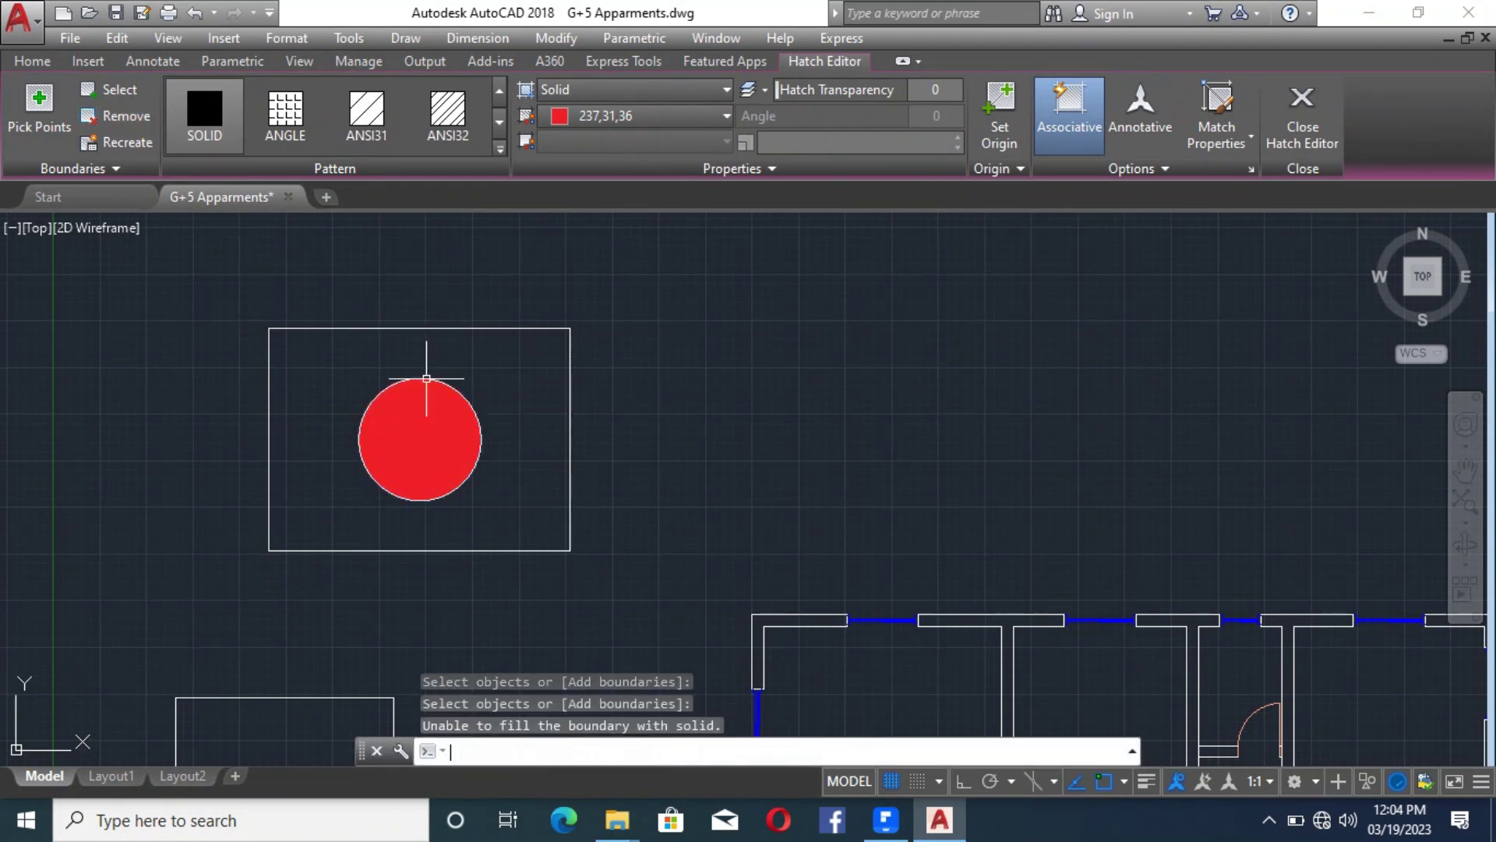
{"action": "left_click", "coordinate": [388, 405]}
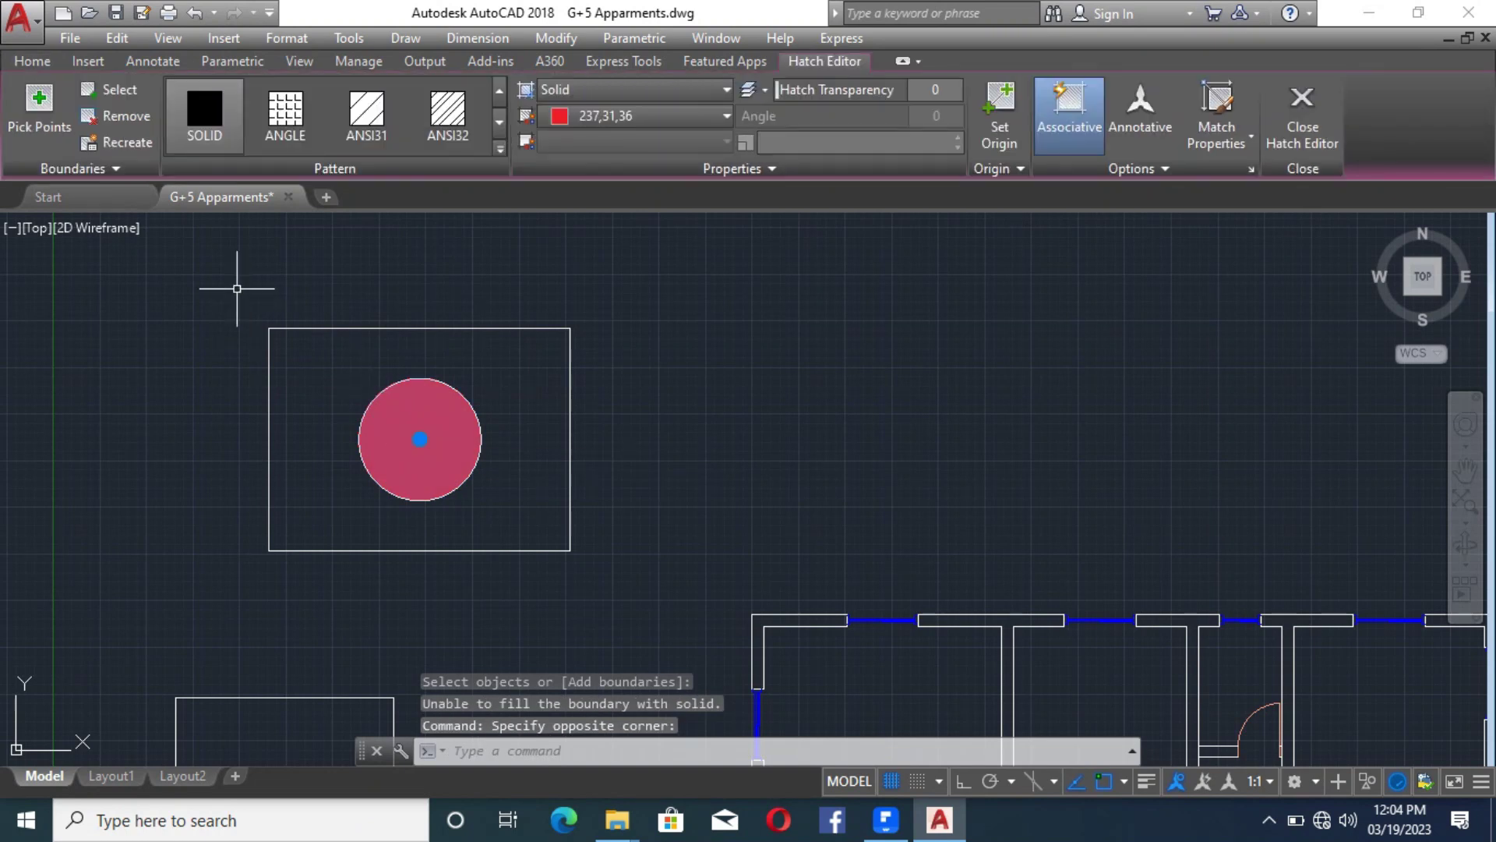
{"action": "left_click", "coordinate": [117, 116]}
{"action": "left_click", "coordinate": [405, 380]}
{"action": "key", "text": "Return"}
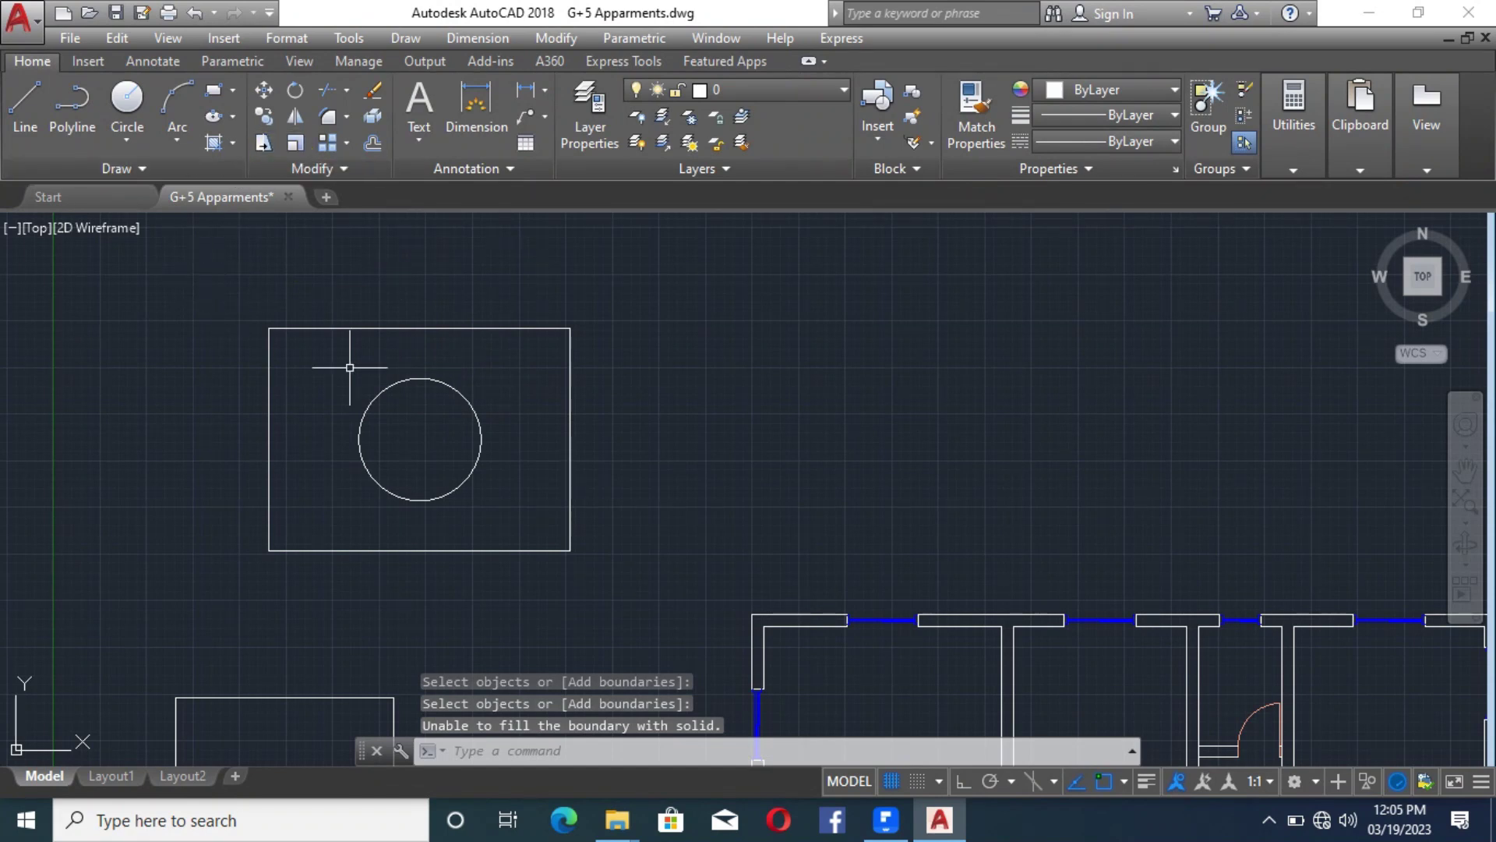
{"action": "scroll", "coordinate": [381, 331], "scroll_direction": "down", "scroll_amount": 6}
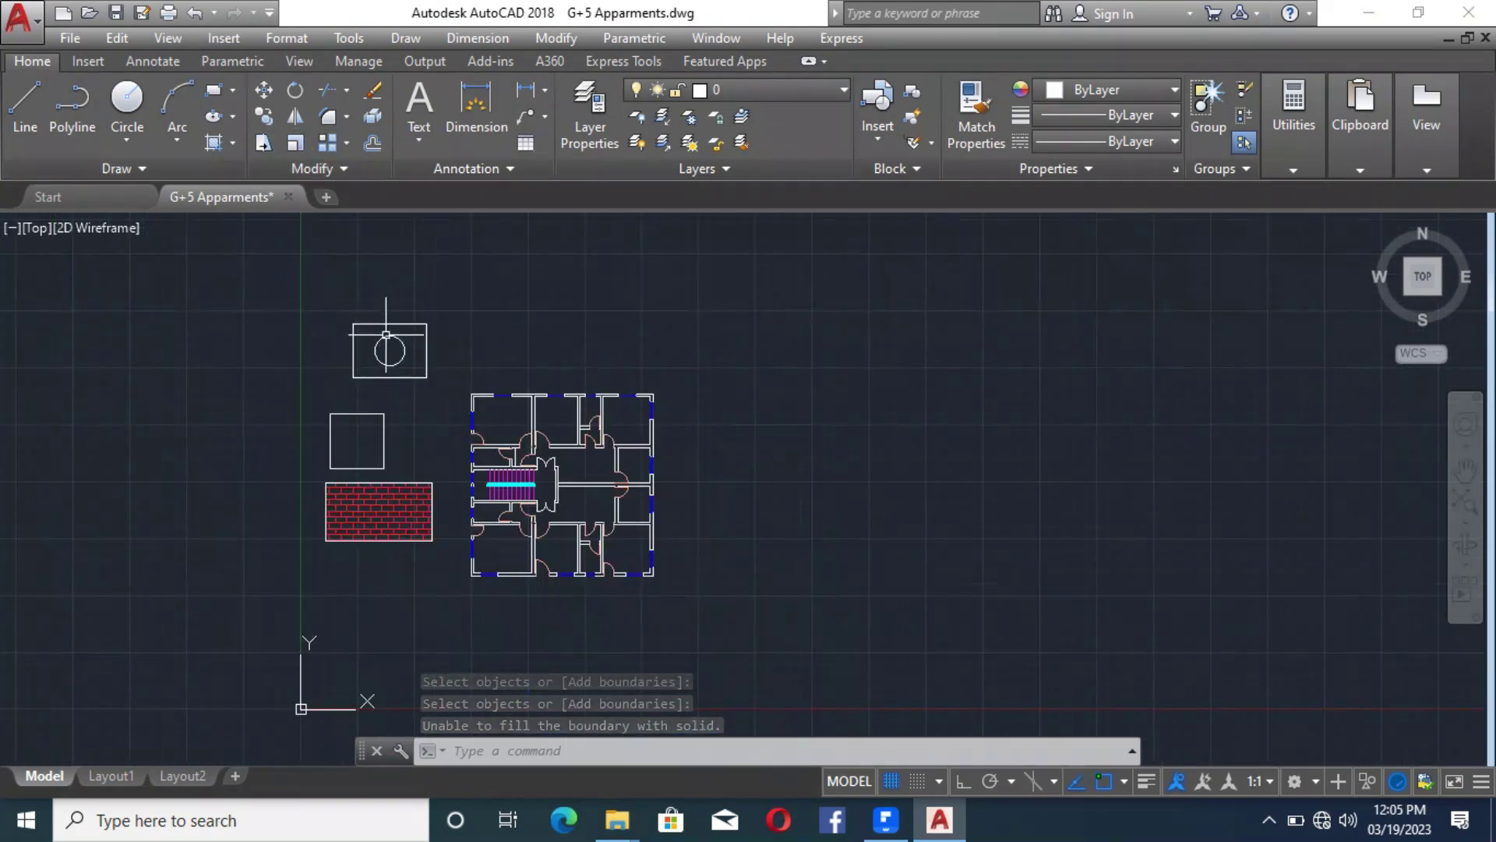
{"action": "left_click", "coordinate": [364, 510]}
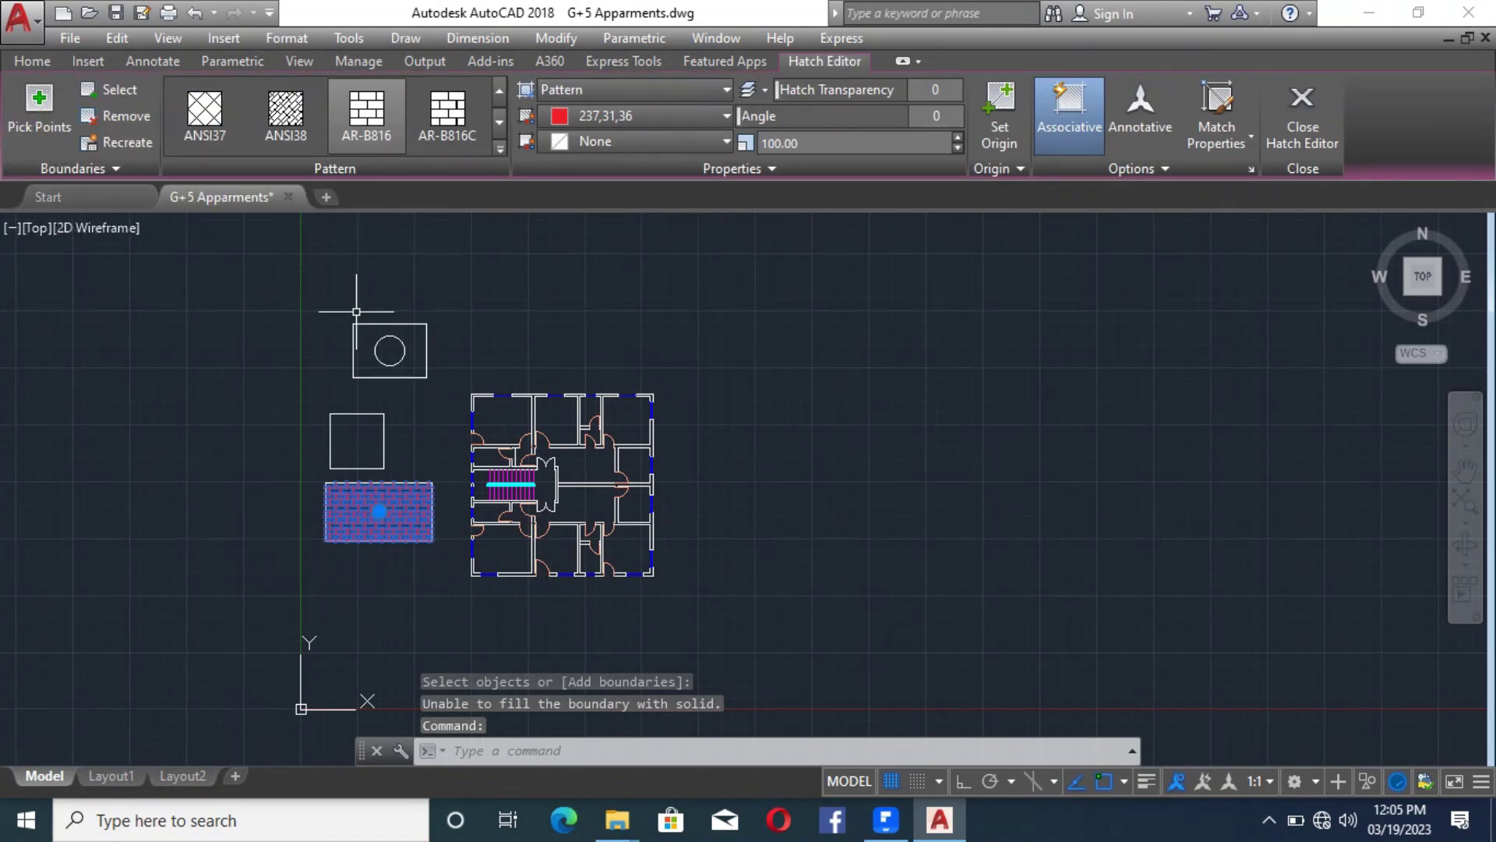
{"action": "scroll", "coordinate": [413, 350], "scroll_direction": "up", "scroll_amount": 4}
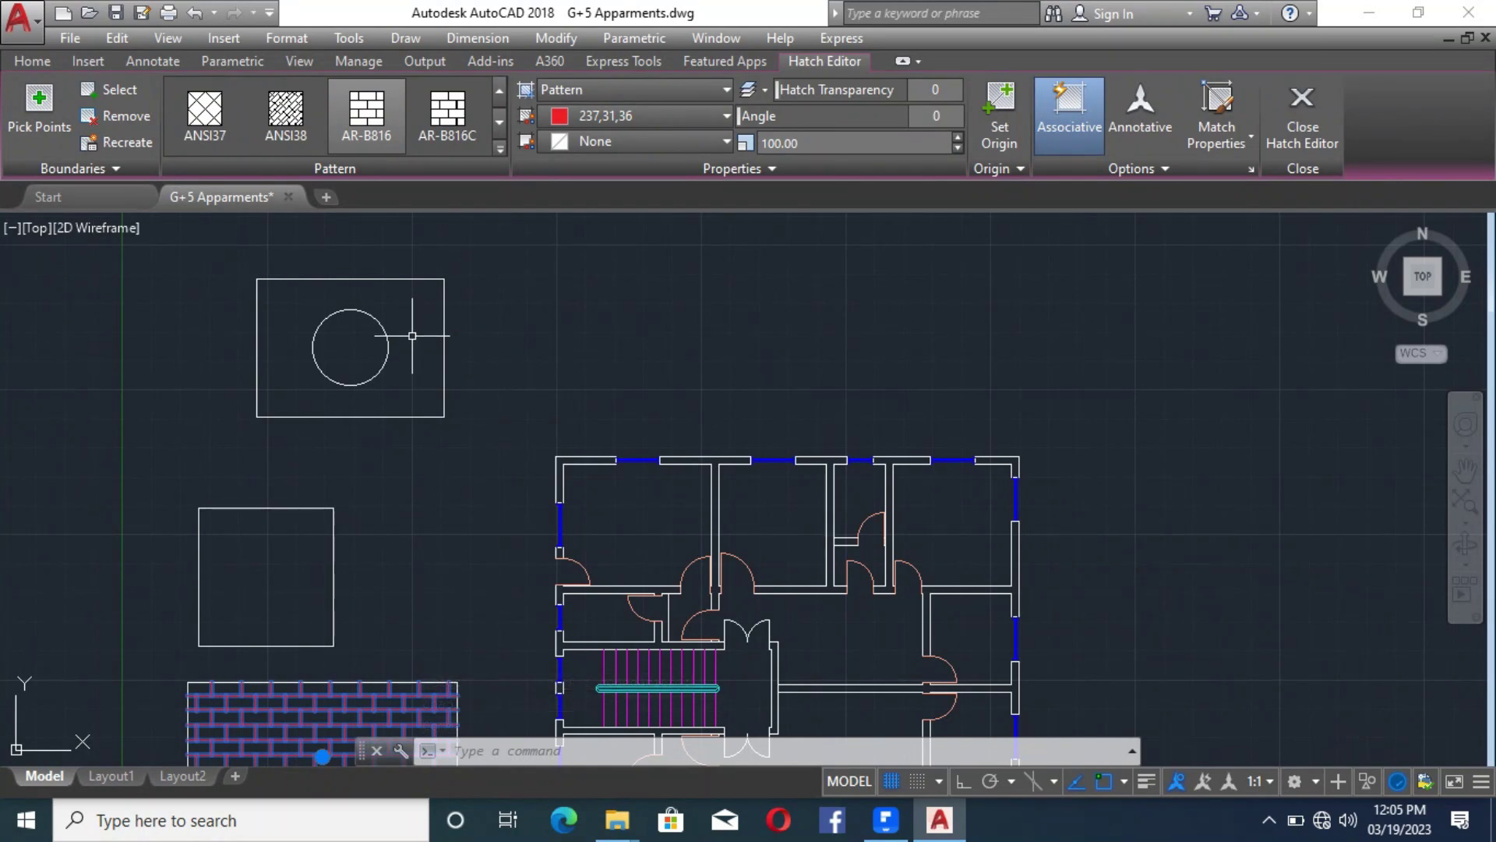
{"action": "left_click", "coordinate": [38, 109]}
{"action": "left_click", "coordinate": [414, 336]}
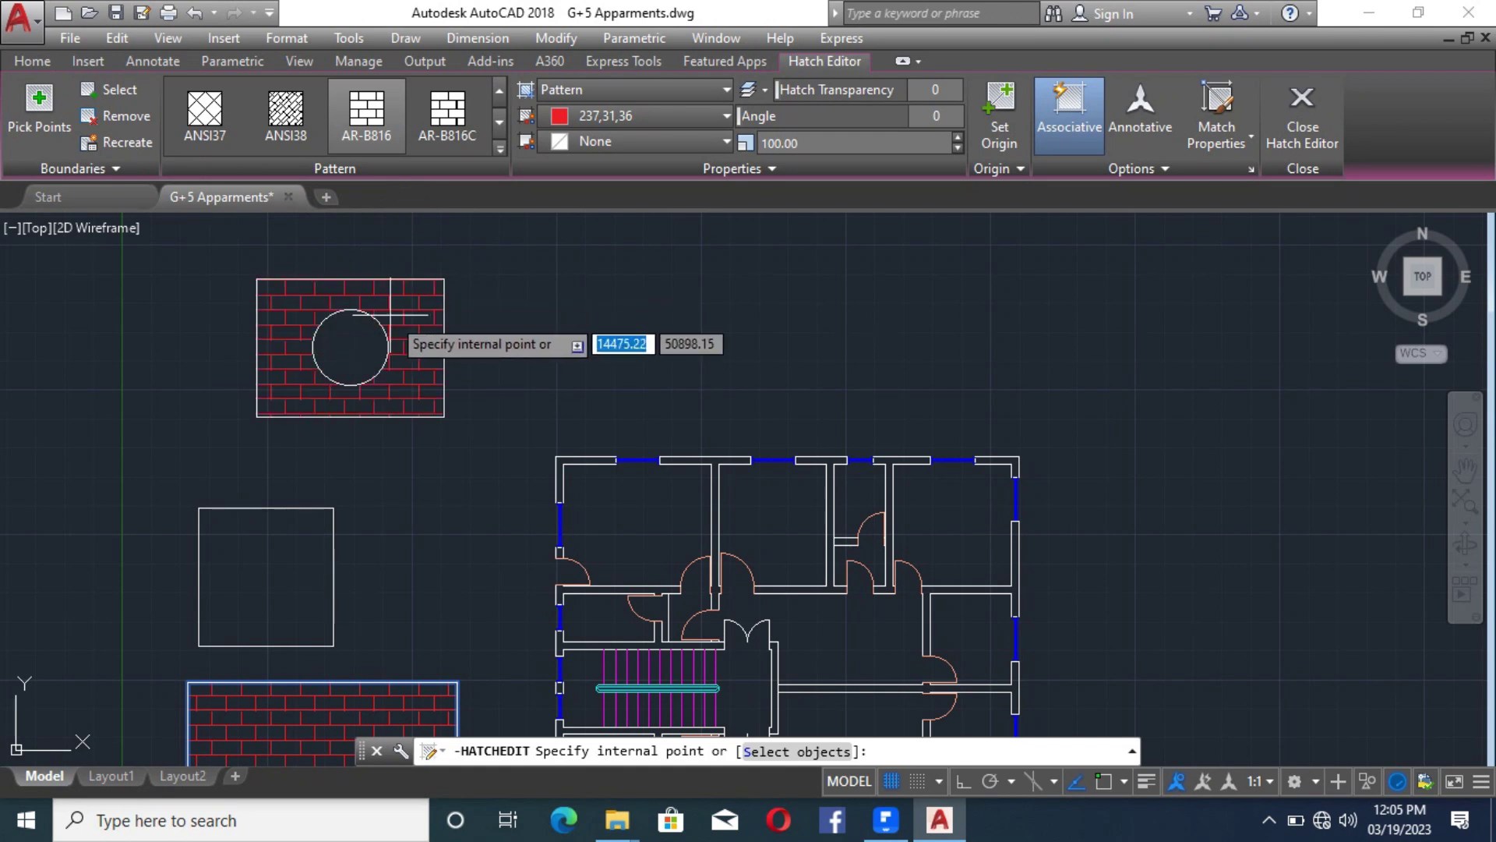
{"action": "left_click", "coordinate": [603, 90]}
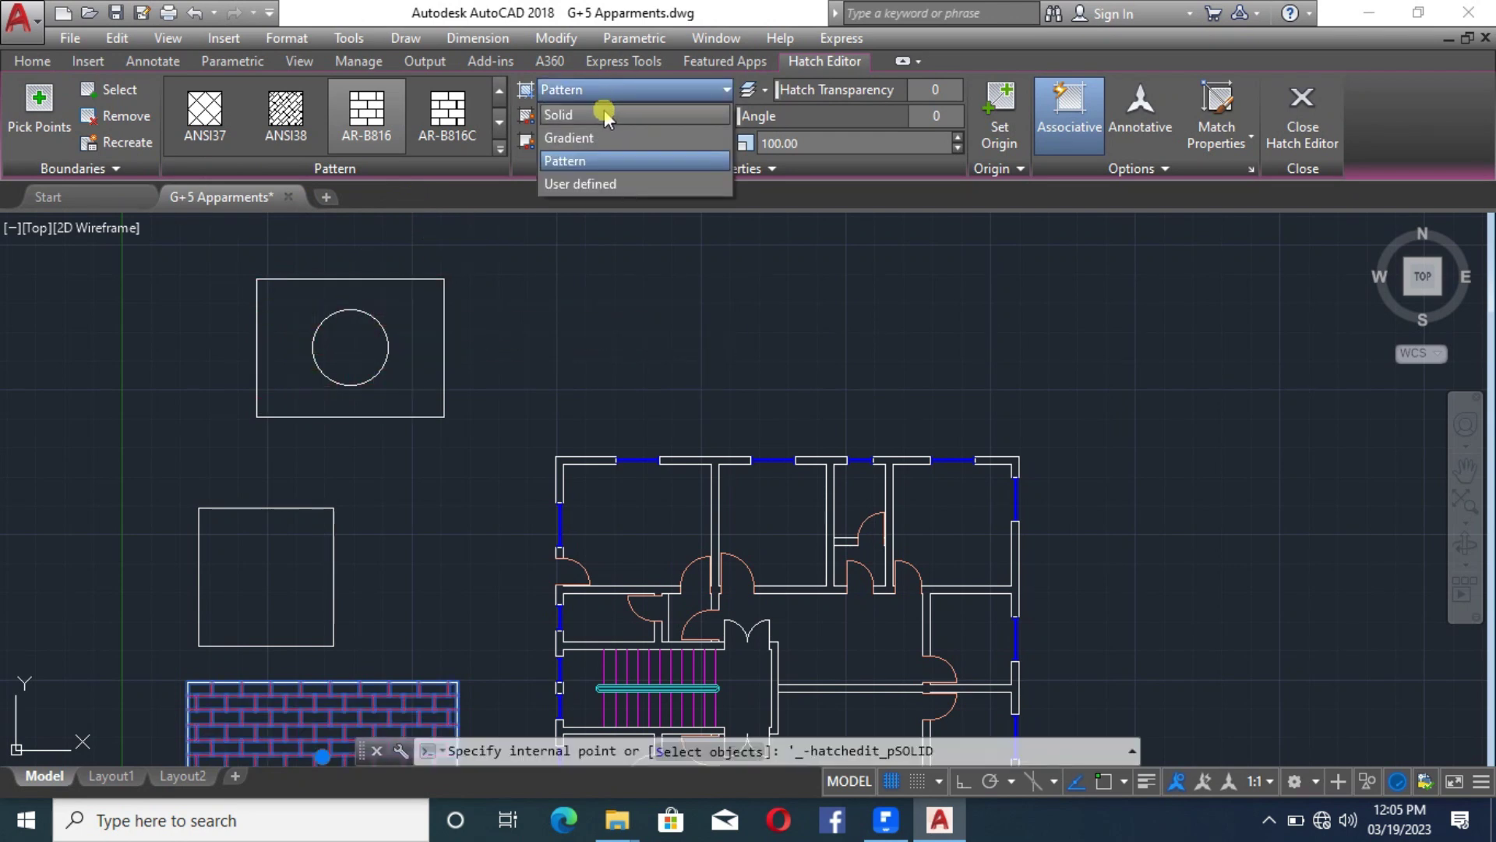
{"action": "left_click", "coordinate": [611, 113]}
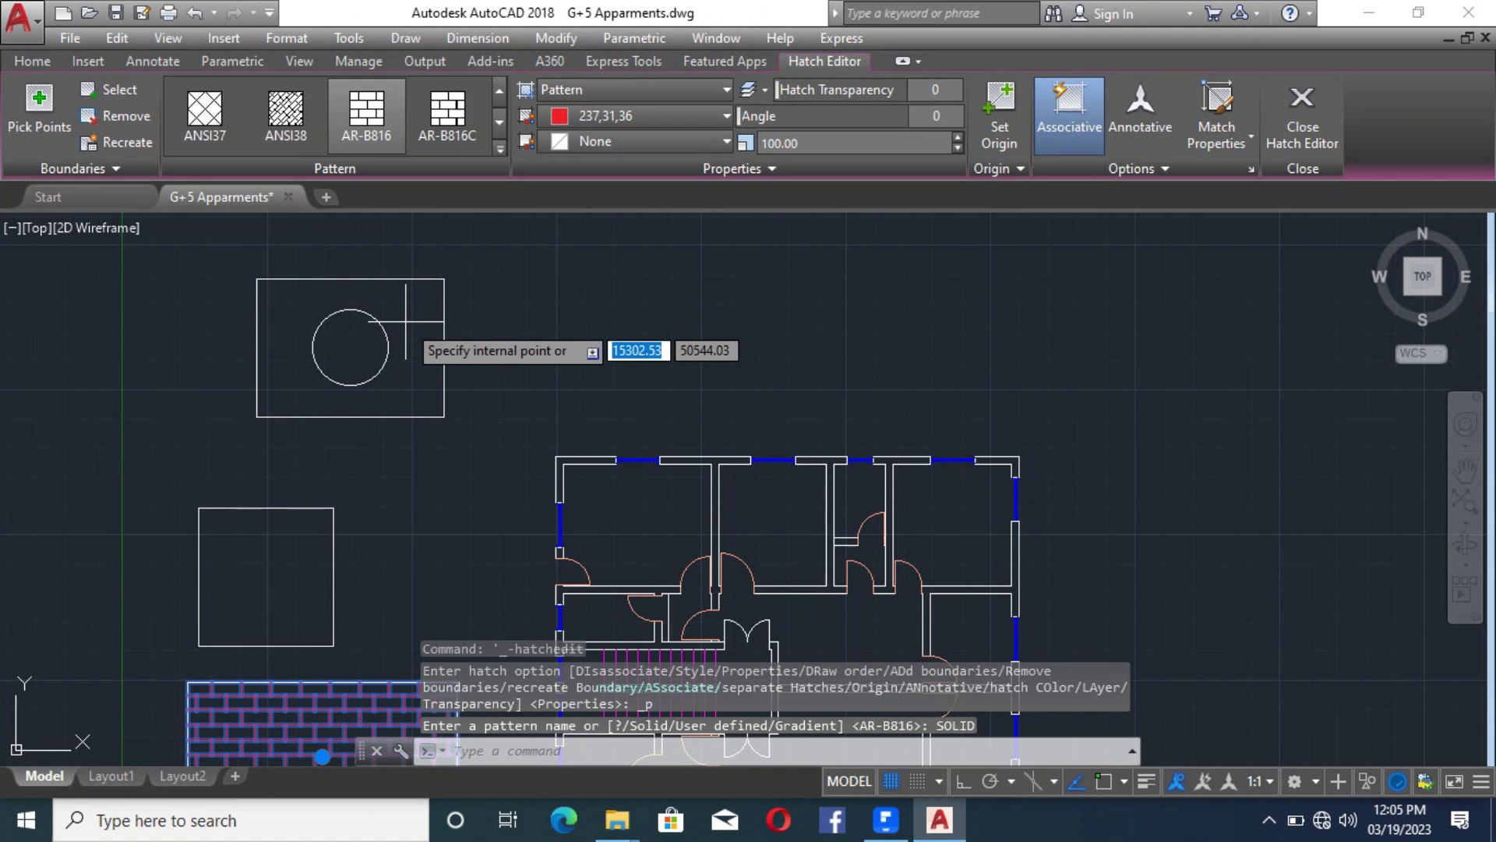
{"action": "key", "text": "Escape"}
{"action": "key", "text": "Escape"}
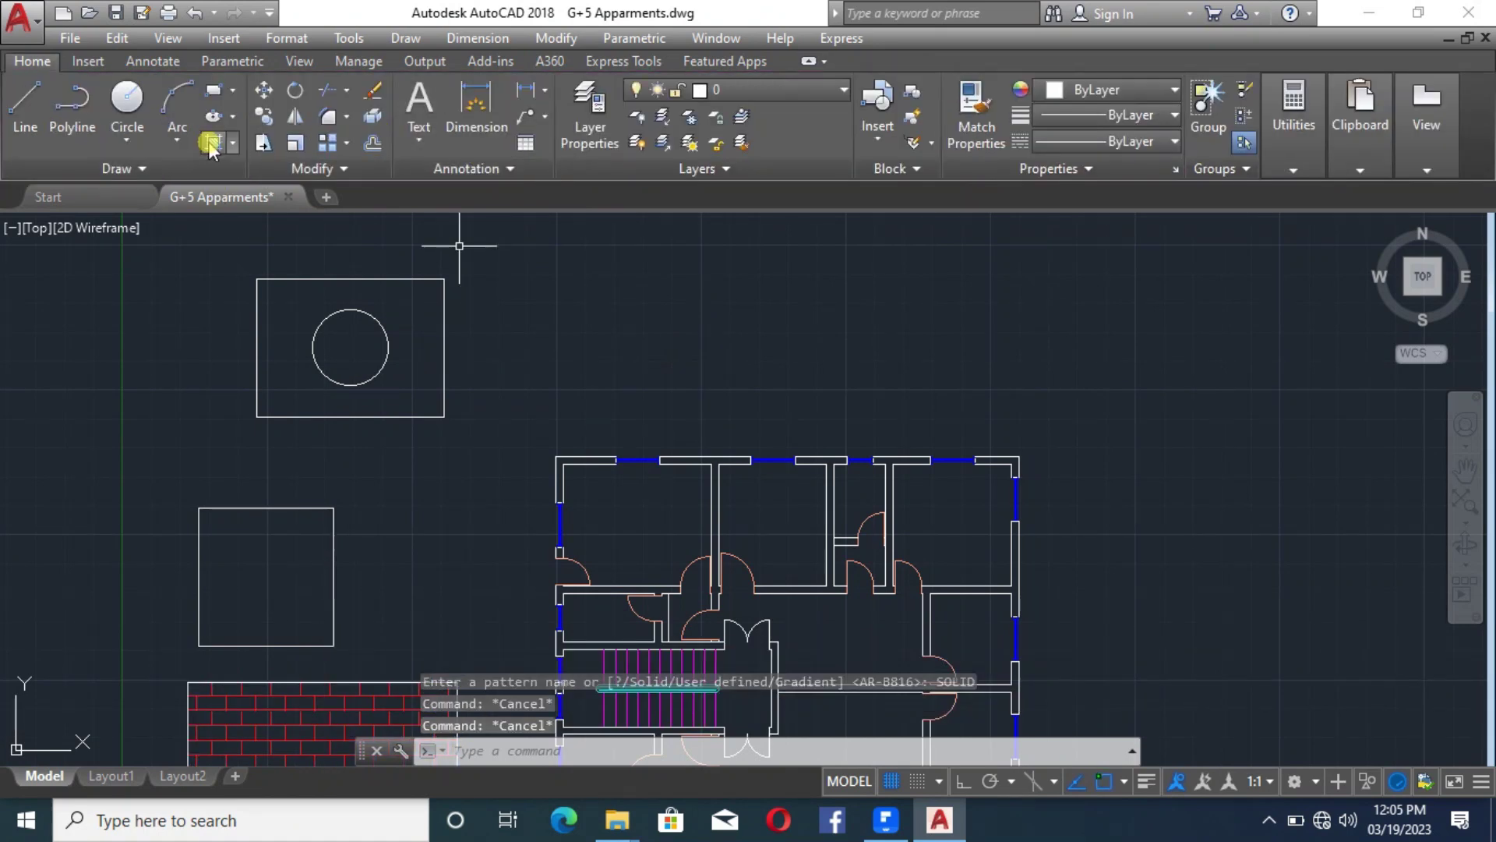
Hatch the area between the upper rectangle and its circle with a solid fill and set the hatch colour to green
{"action": "left_click", "coordinate": [214, 150]}
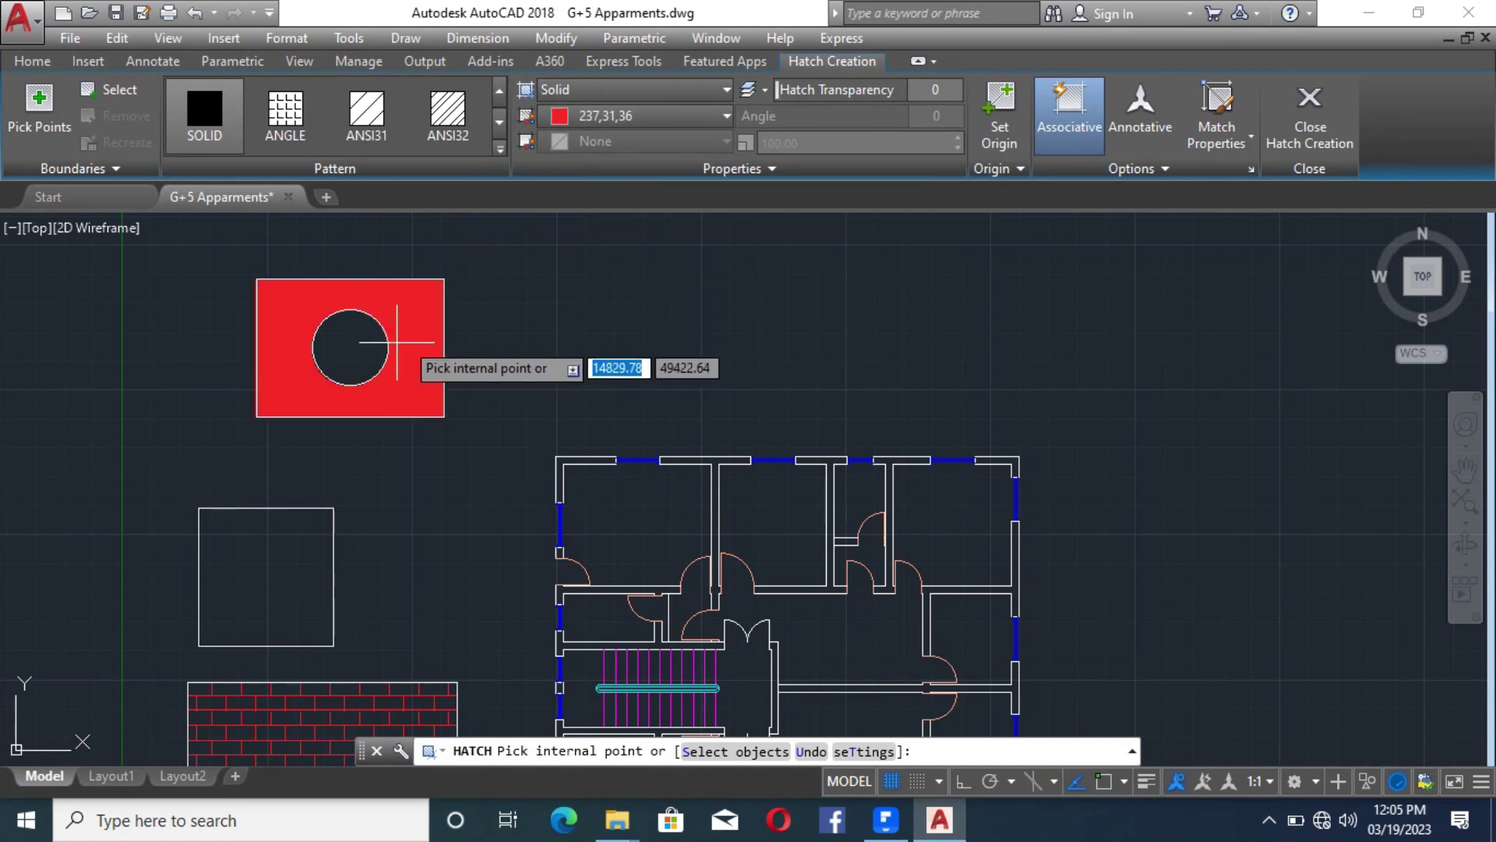
{"action": "left_click", "coordinate": [411, 336]}
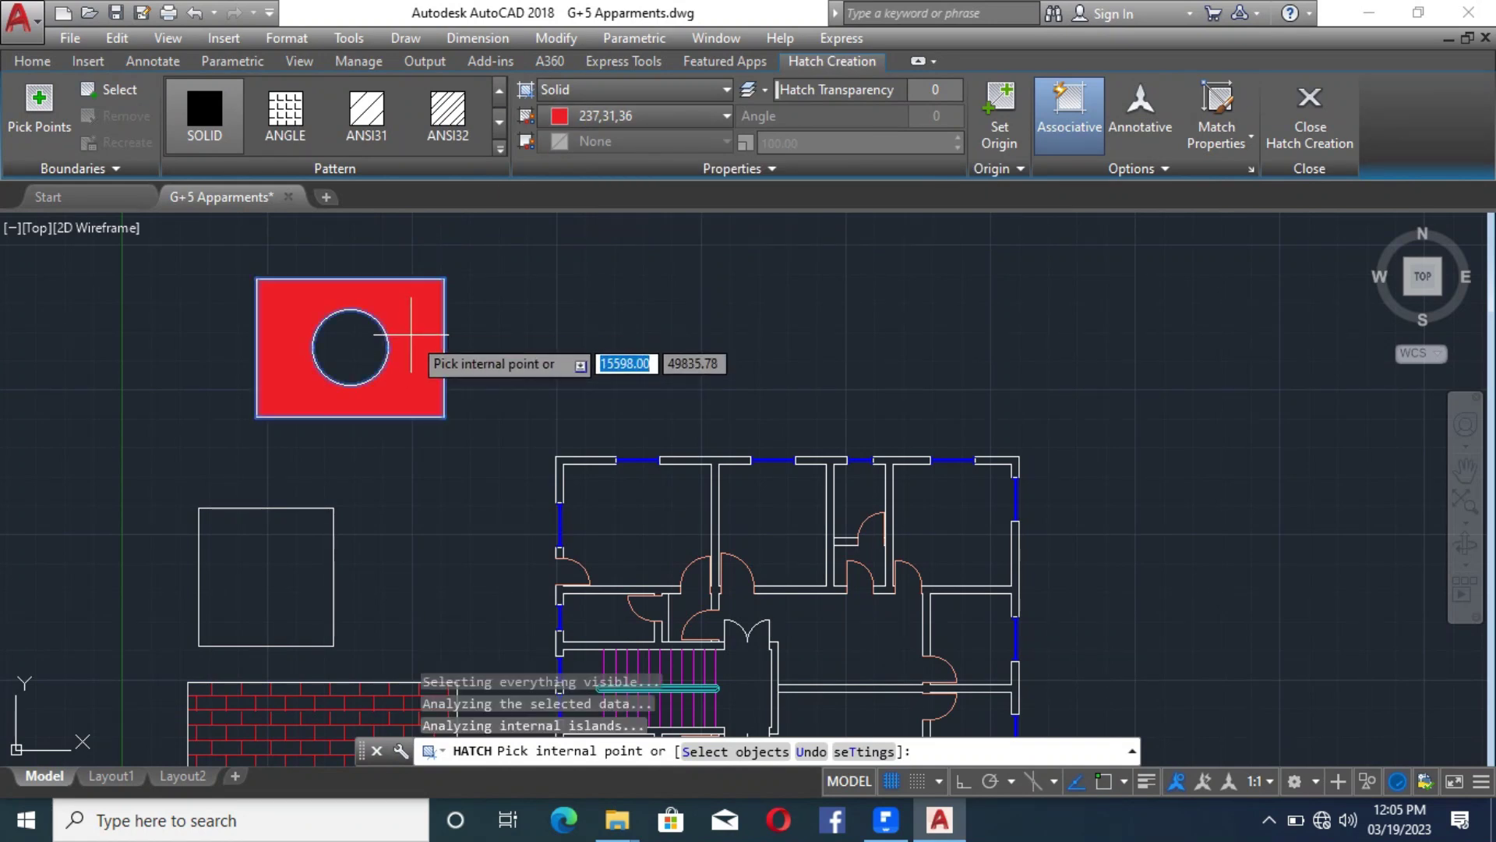
{"action": "left_click", "coordinate": [612, 125]}
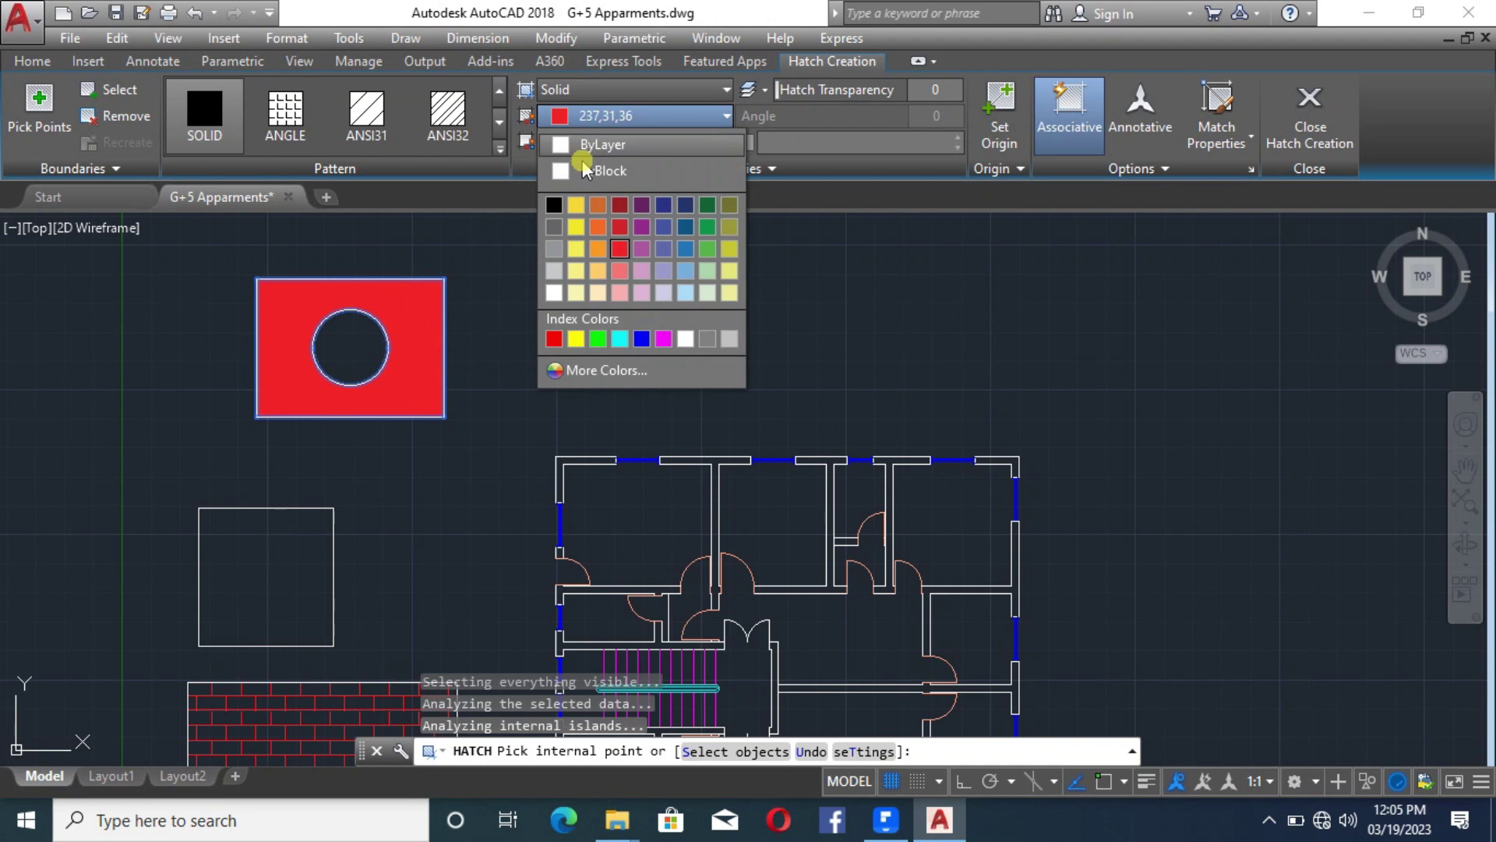
{"action": "left_click", "coordinate": [598, 337]}
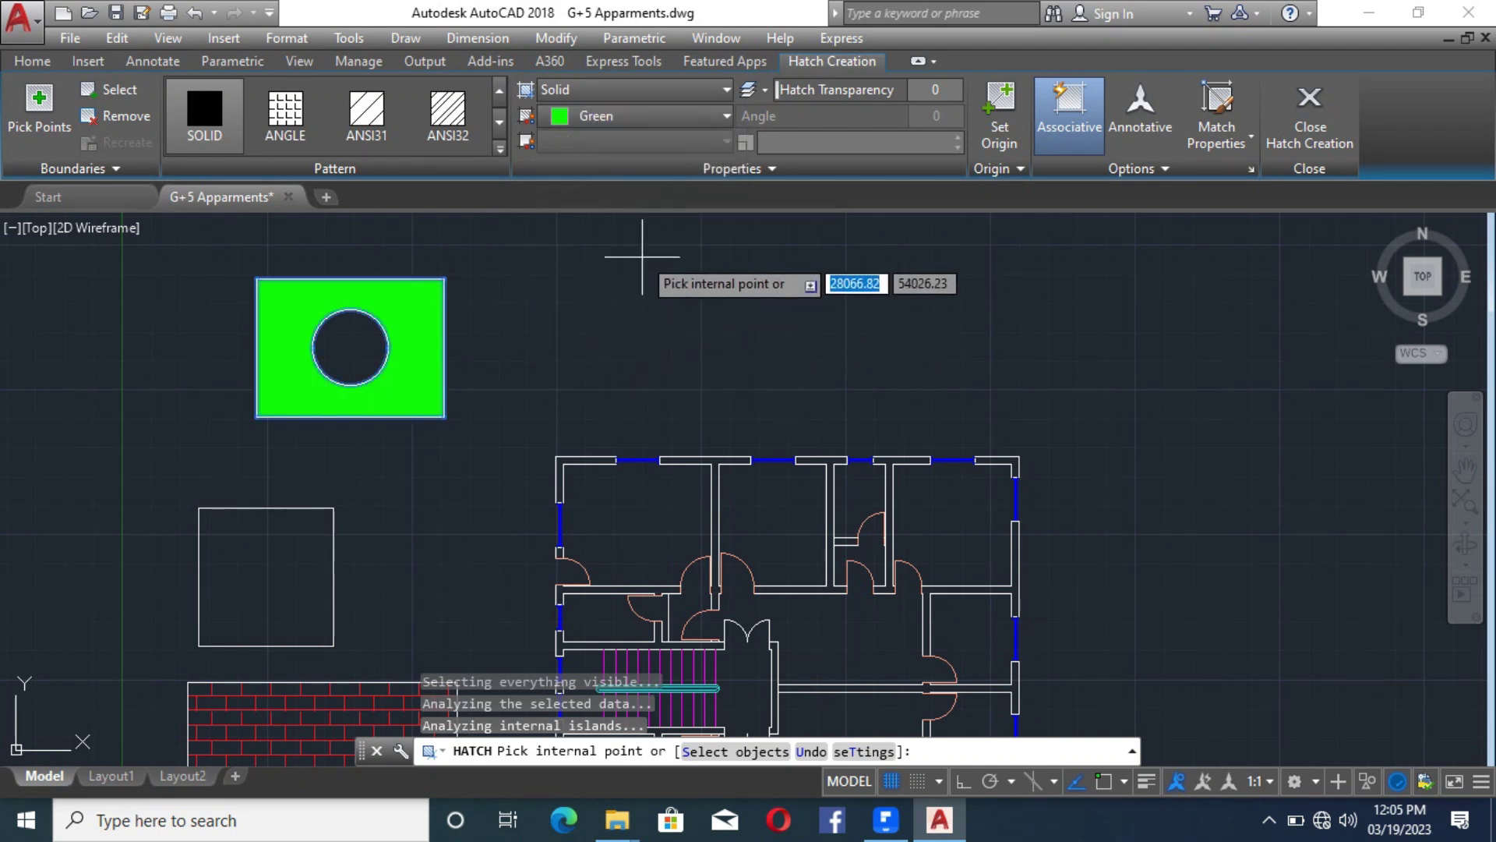
{"action": "left_click", "coordinate": [623, 125]}
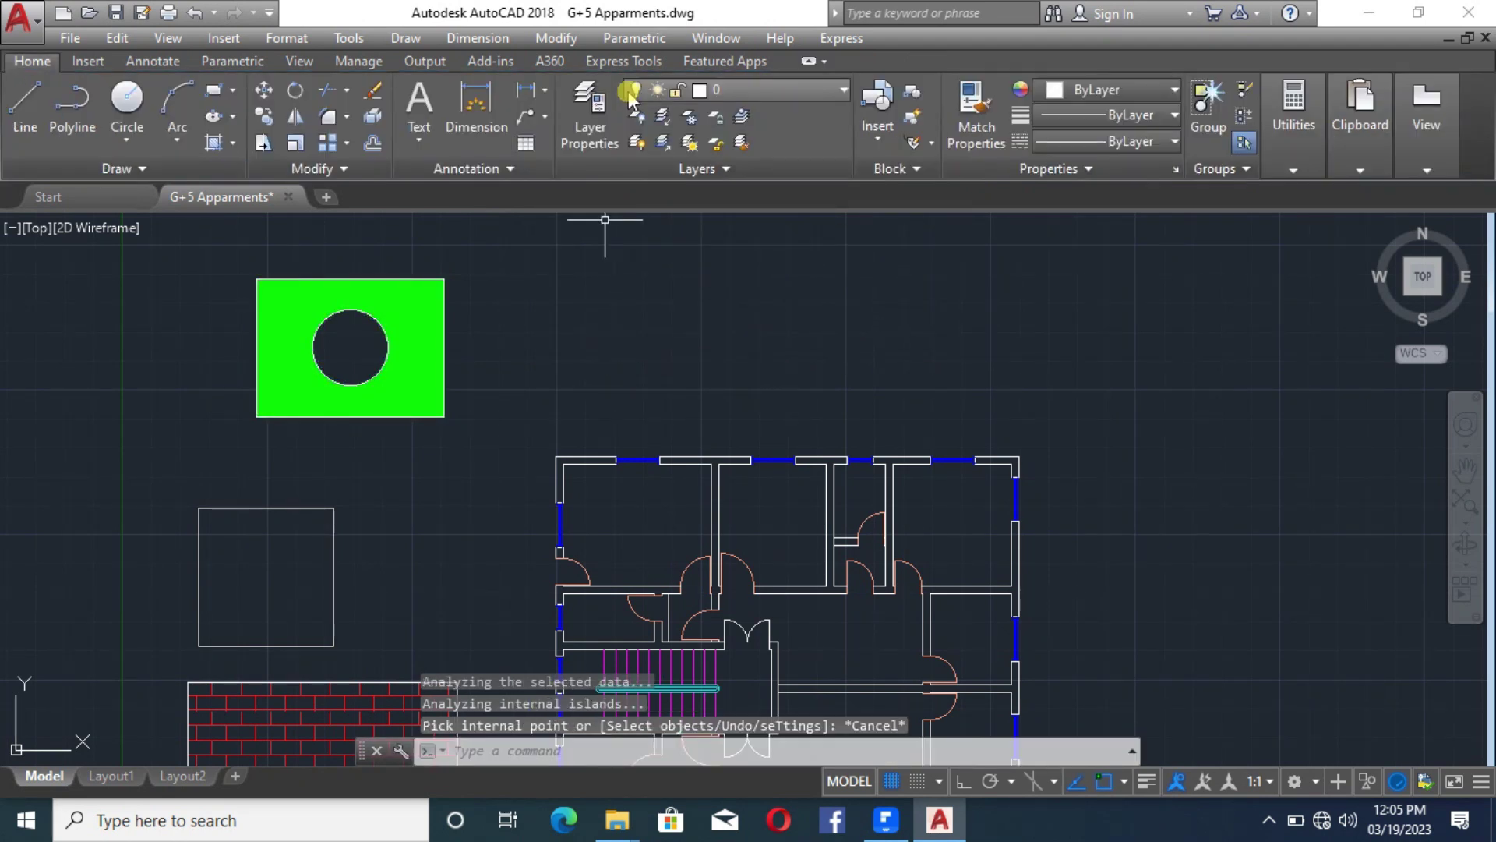
{"action": "scroll", "coordinate": [483, 404], "scroll_direction": "down", "scroll_amount": 4}
{"action": "left_click", "coordinate": [426, 539]}
{"action": "left_click", "coordinate": [522, 142]}
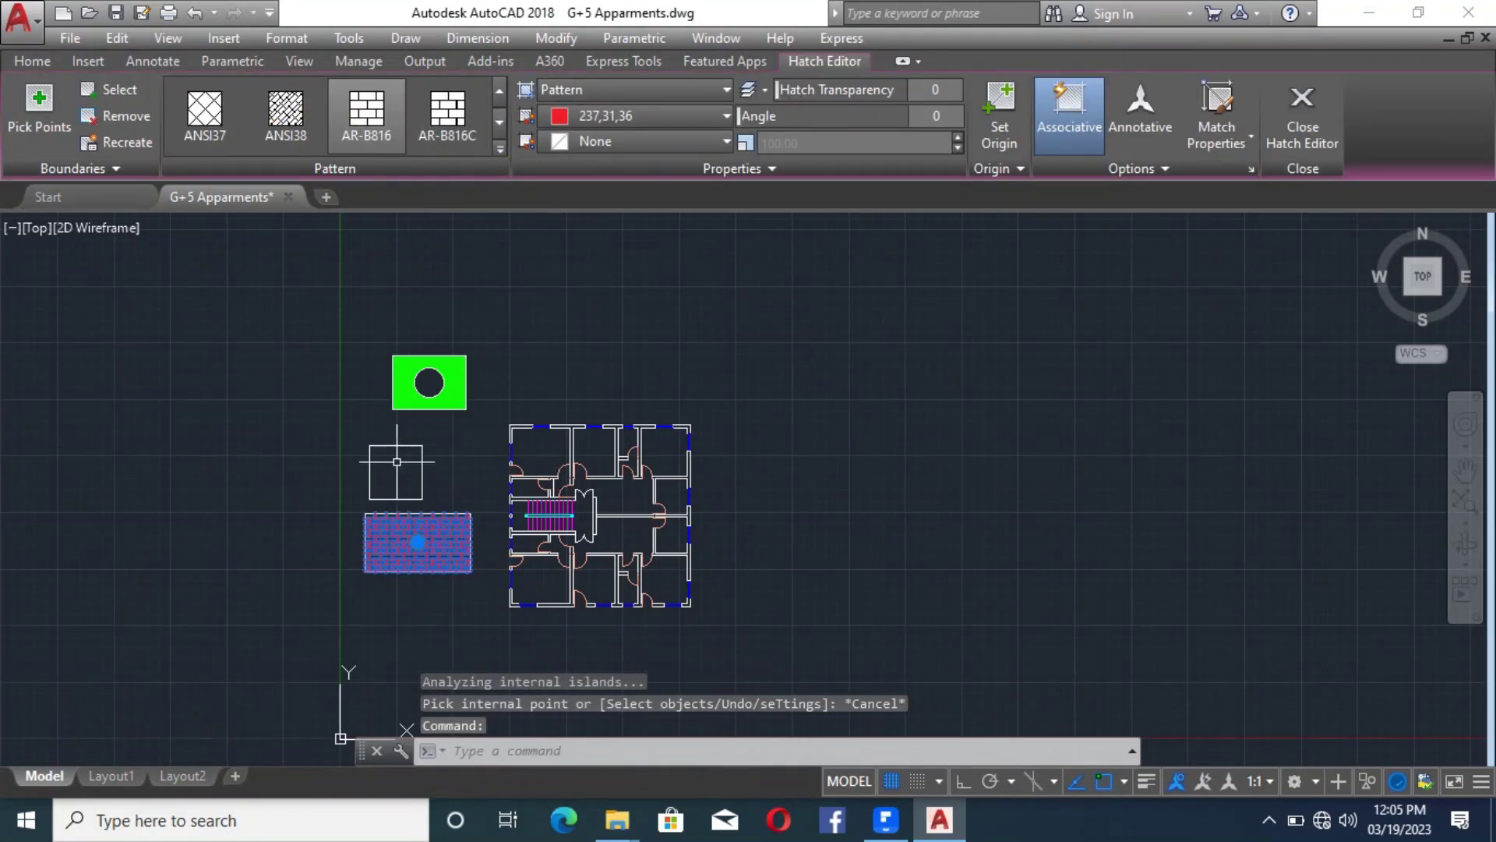
{"action": "scroll", "coordinate": [397, 462], "scroll_direction": "up", "scroll_amount": 4}
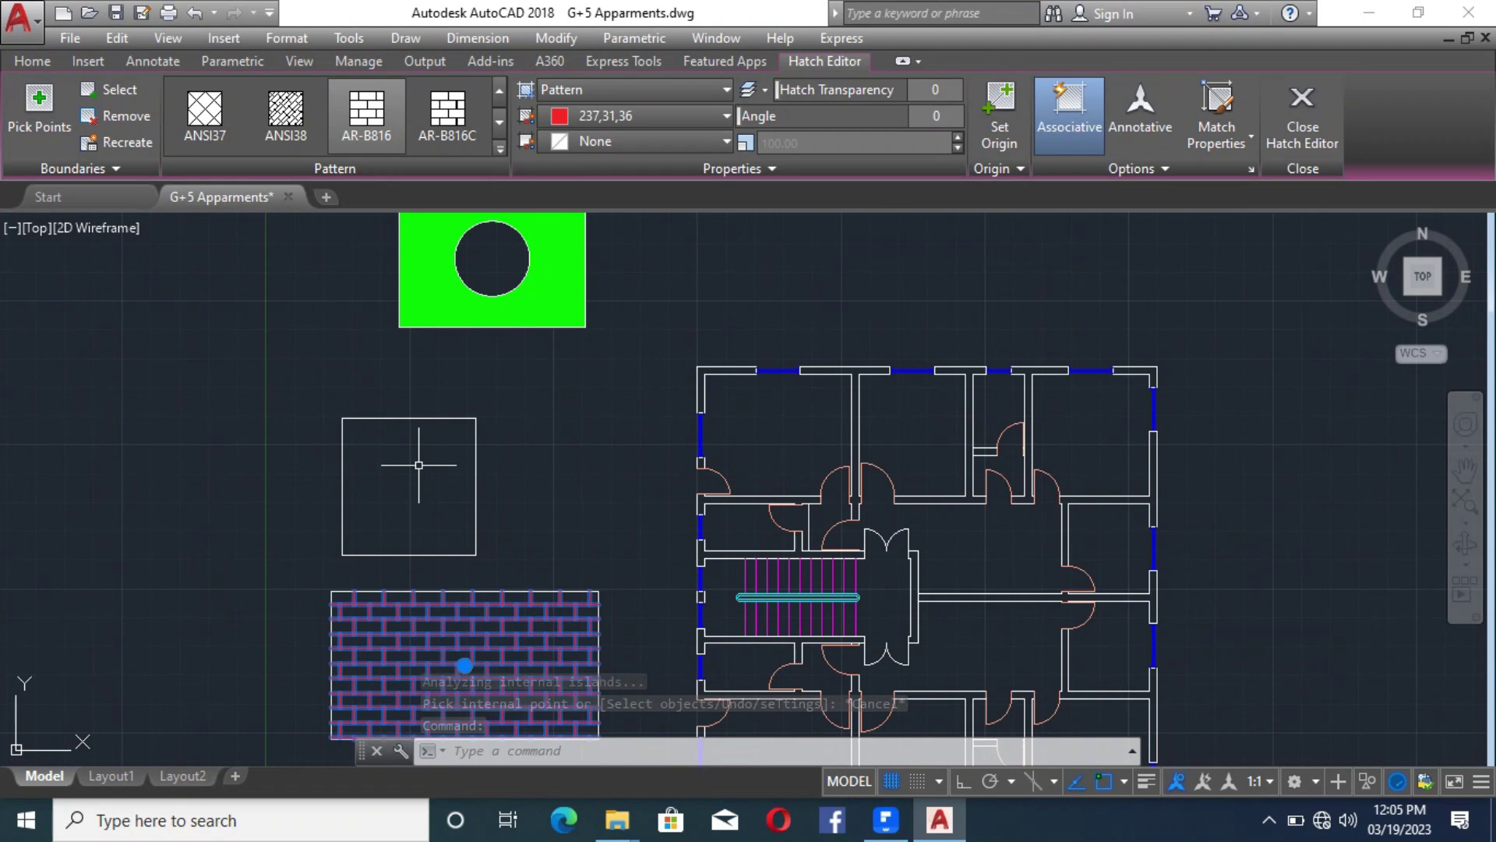
{"action": "left_click", "coordinate": [63, 102]}
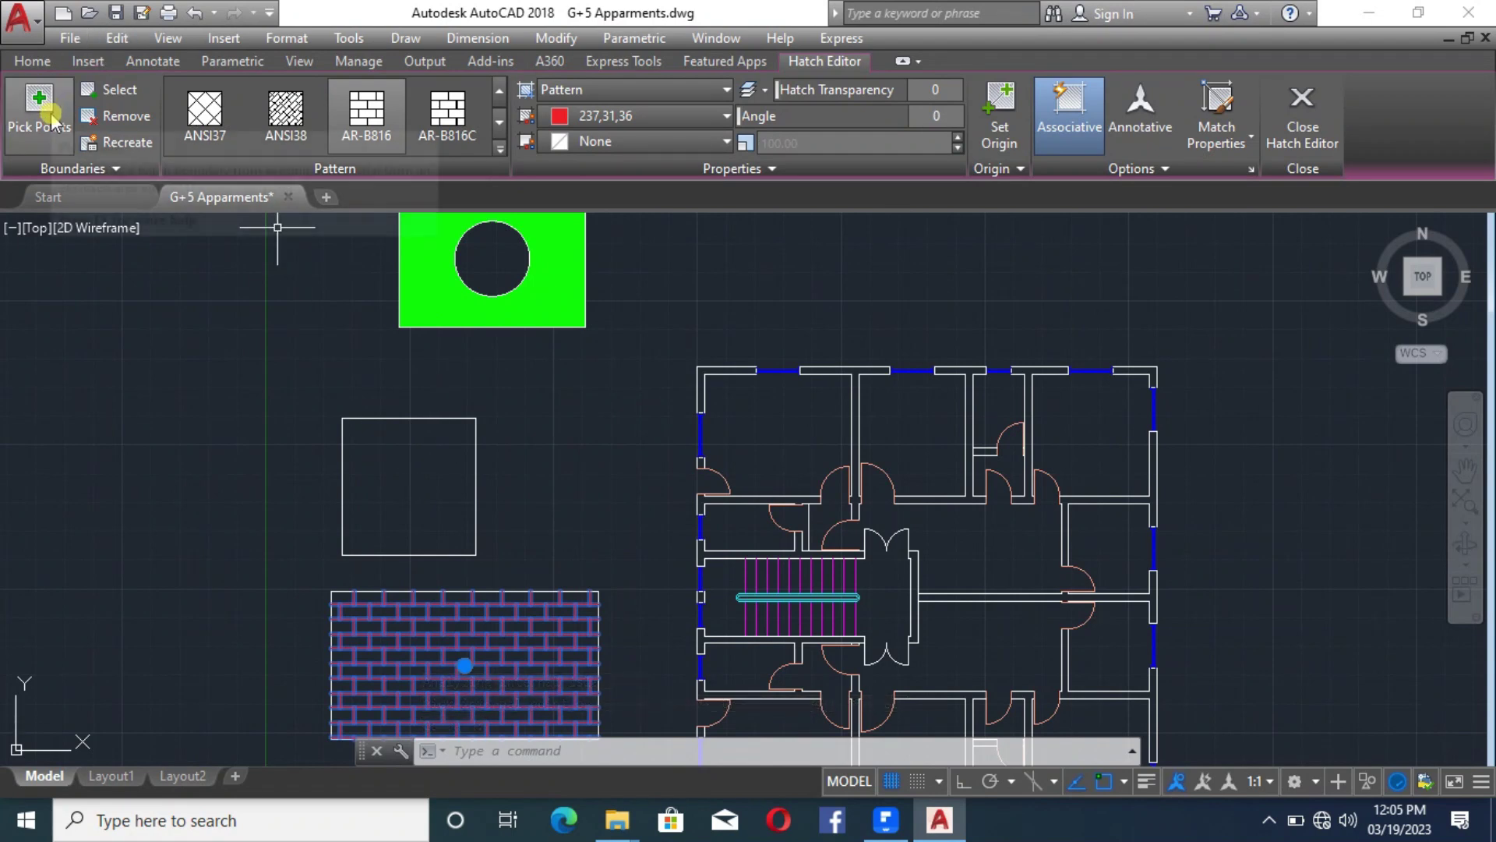
{"action": "left_click", "coordinate": [421, 491]}
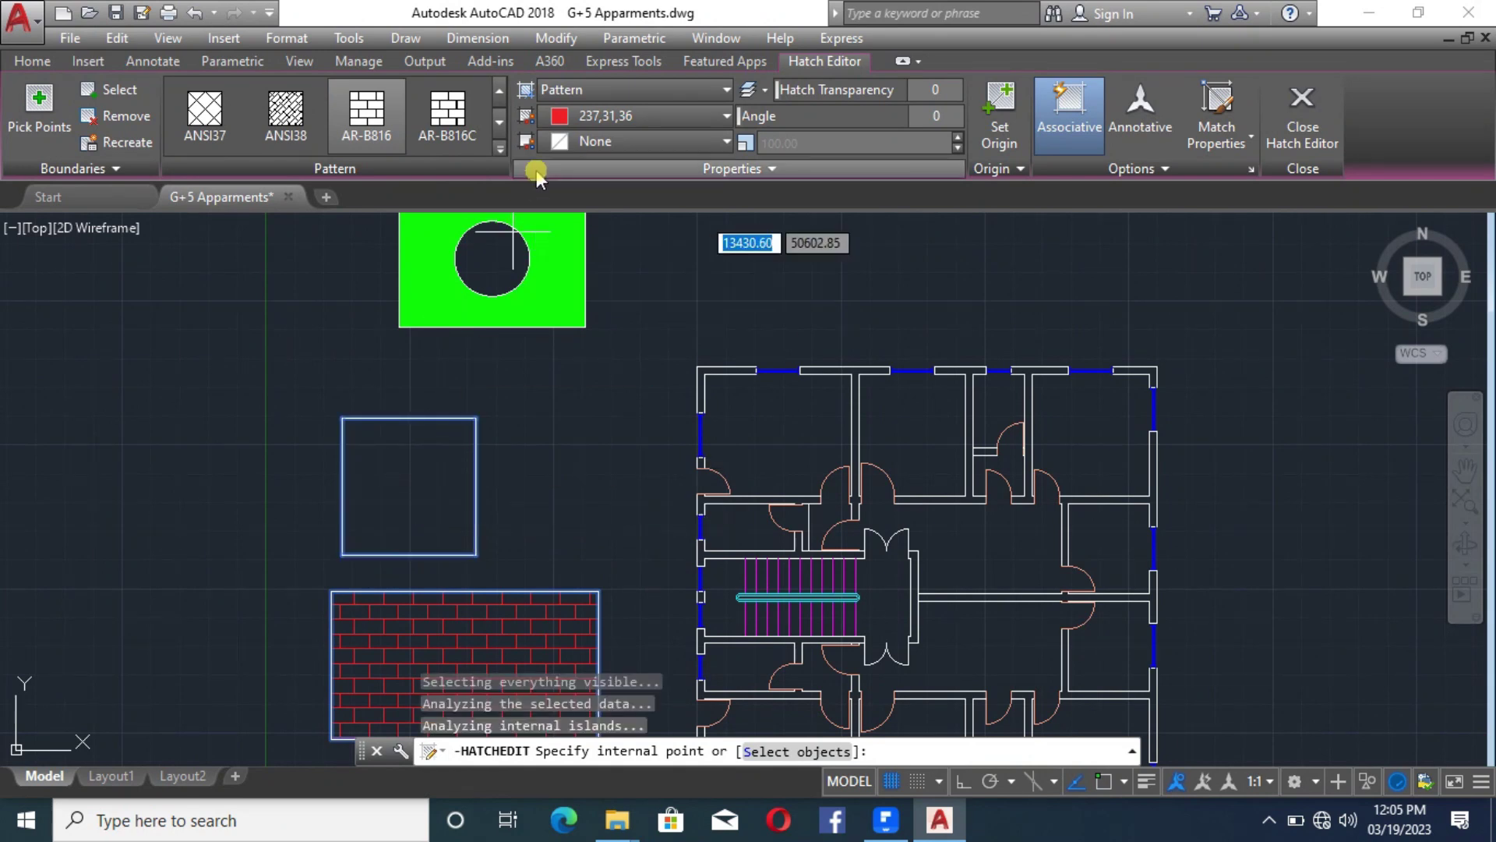
{"action": "left_click", "coordinate": [596, 145]}
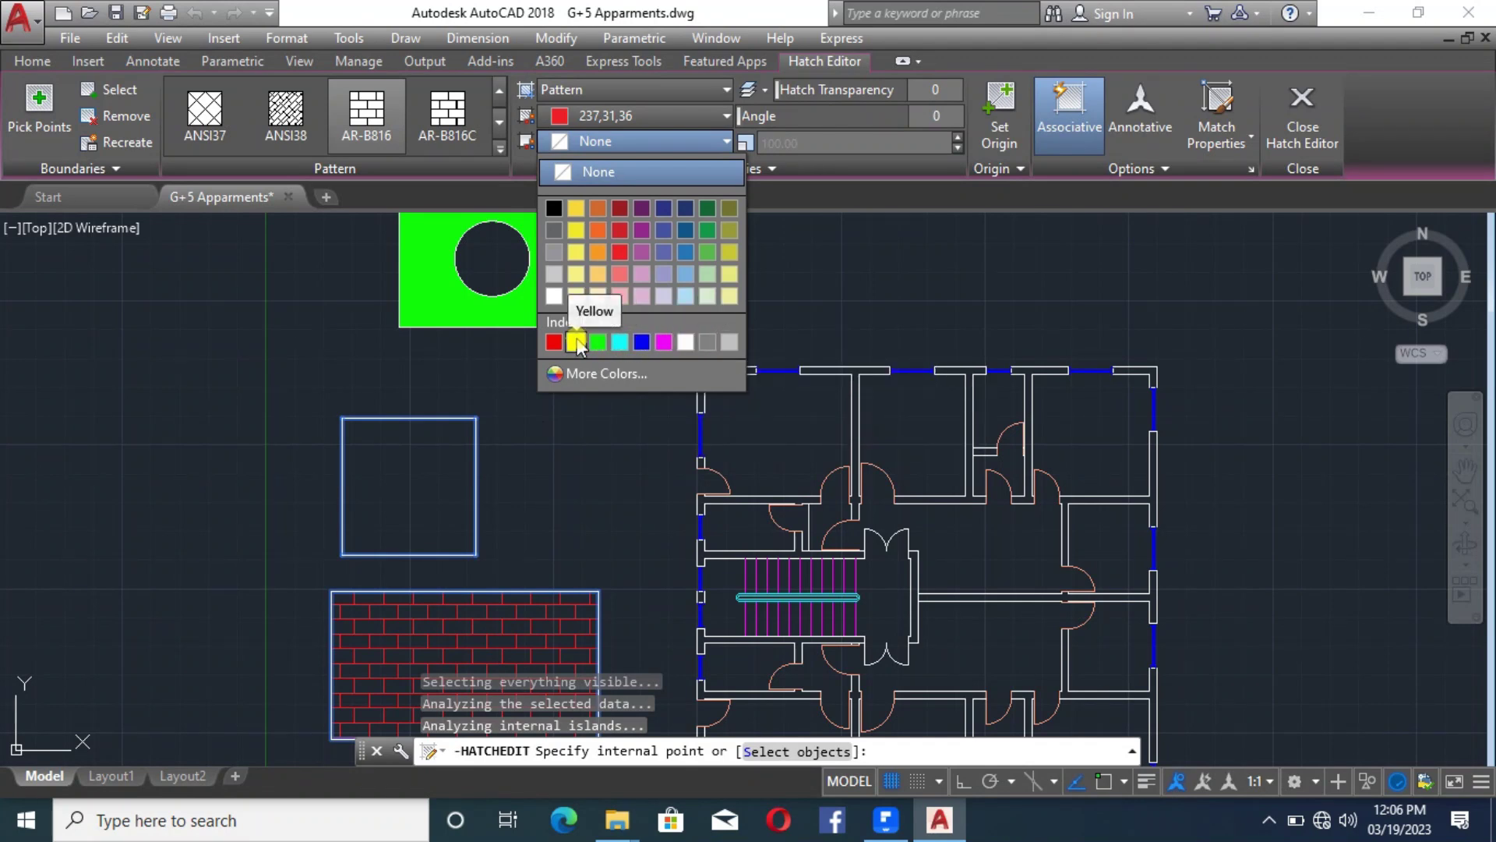
{"action": "key", "text": "Escape"}
{"action": "left_click", "coordinate": [408, 494]}
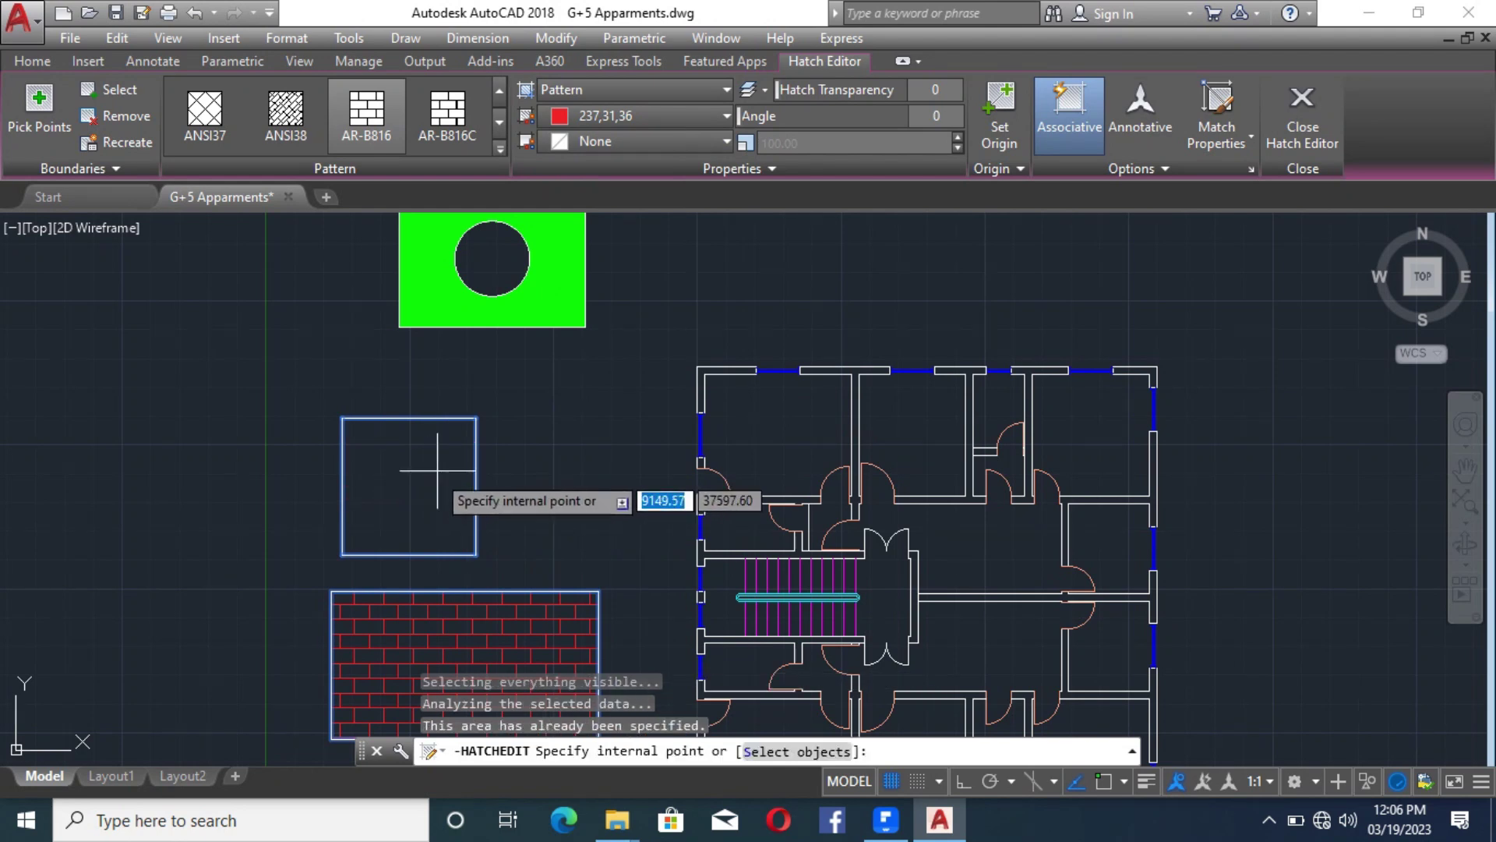
{"action": "left_click", "coordinate": [409, 491]}
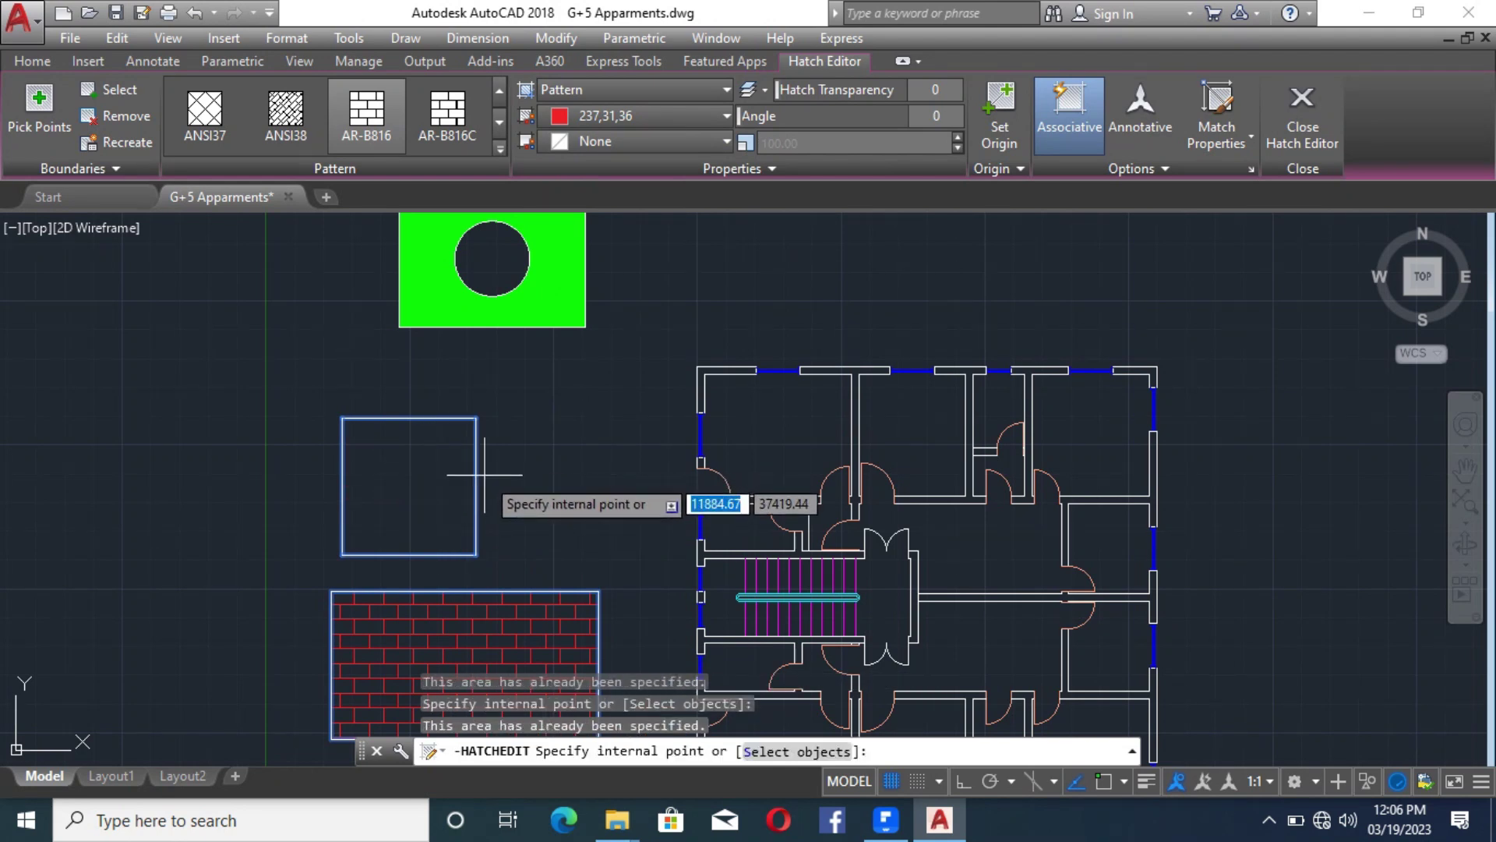
{"action": "key", "text": "Escape"}
{"action": "key", "text": "Escape"}
{"action": "key", "text": "Escape"}
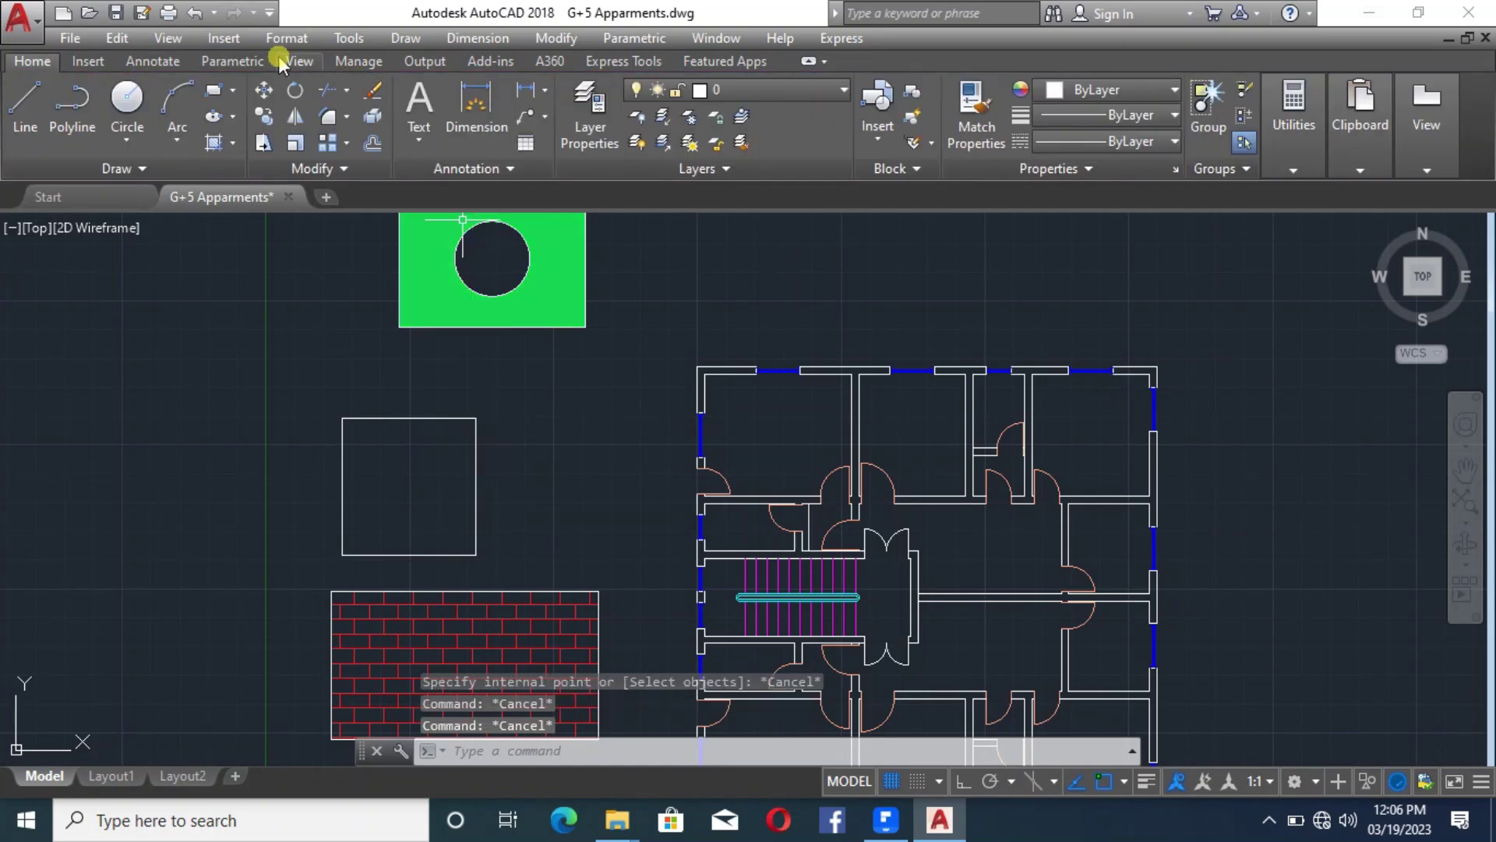
Hatch the empty square with the AR-B816 brick pattern in green, trying a yellow background before choosing cyan
{"action": "left_click", "coordinate": [218, 149]}
{"action": "left_click", "coordinate": [580, 90]}
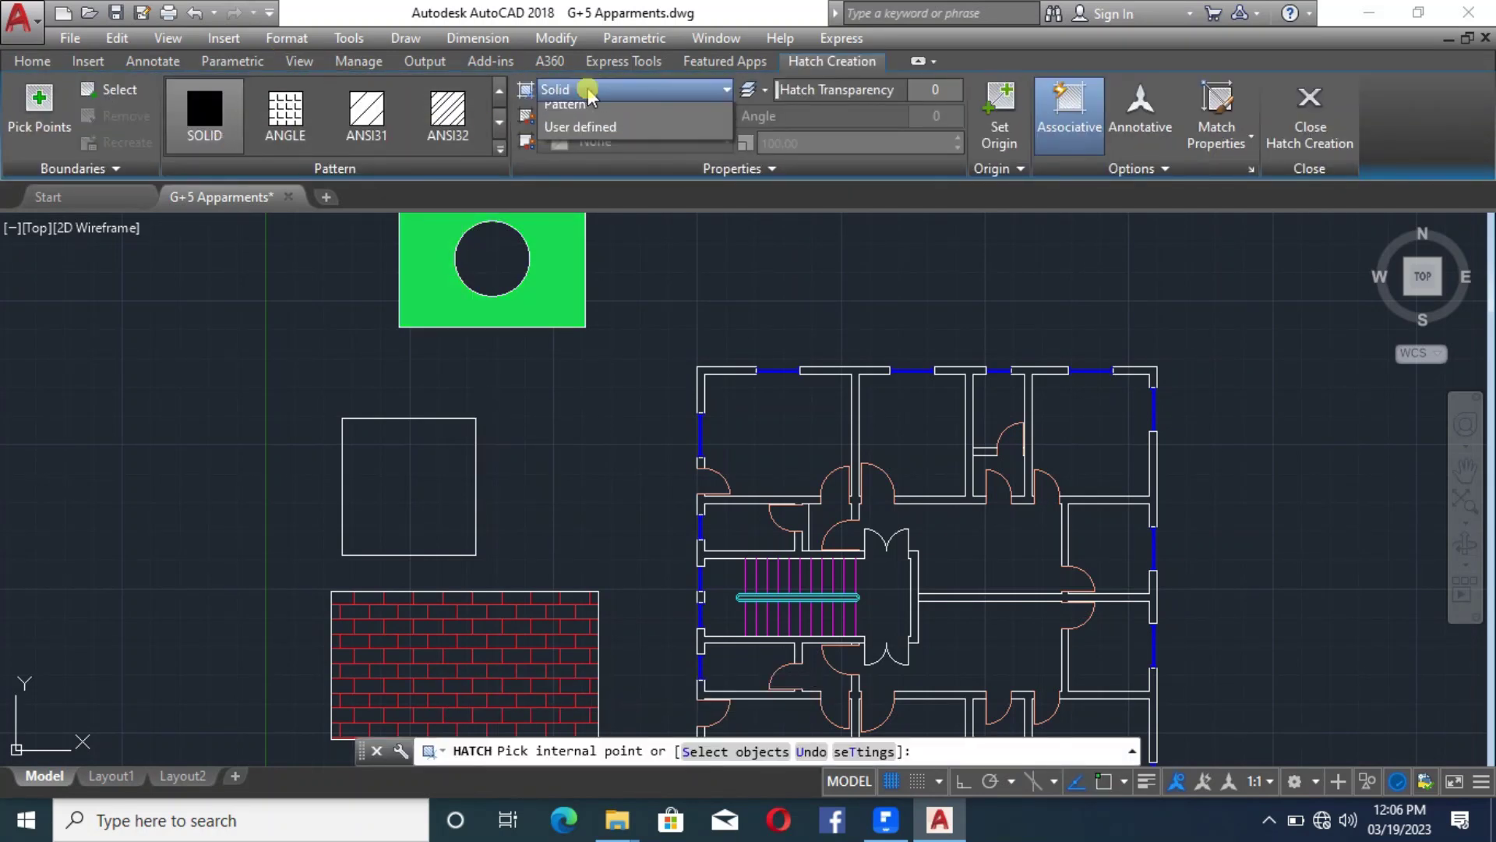
{"action": "left_click", "coordinate": [584, 162]}
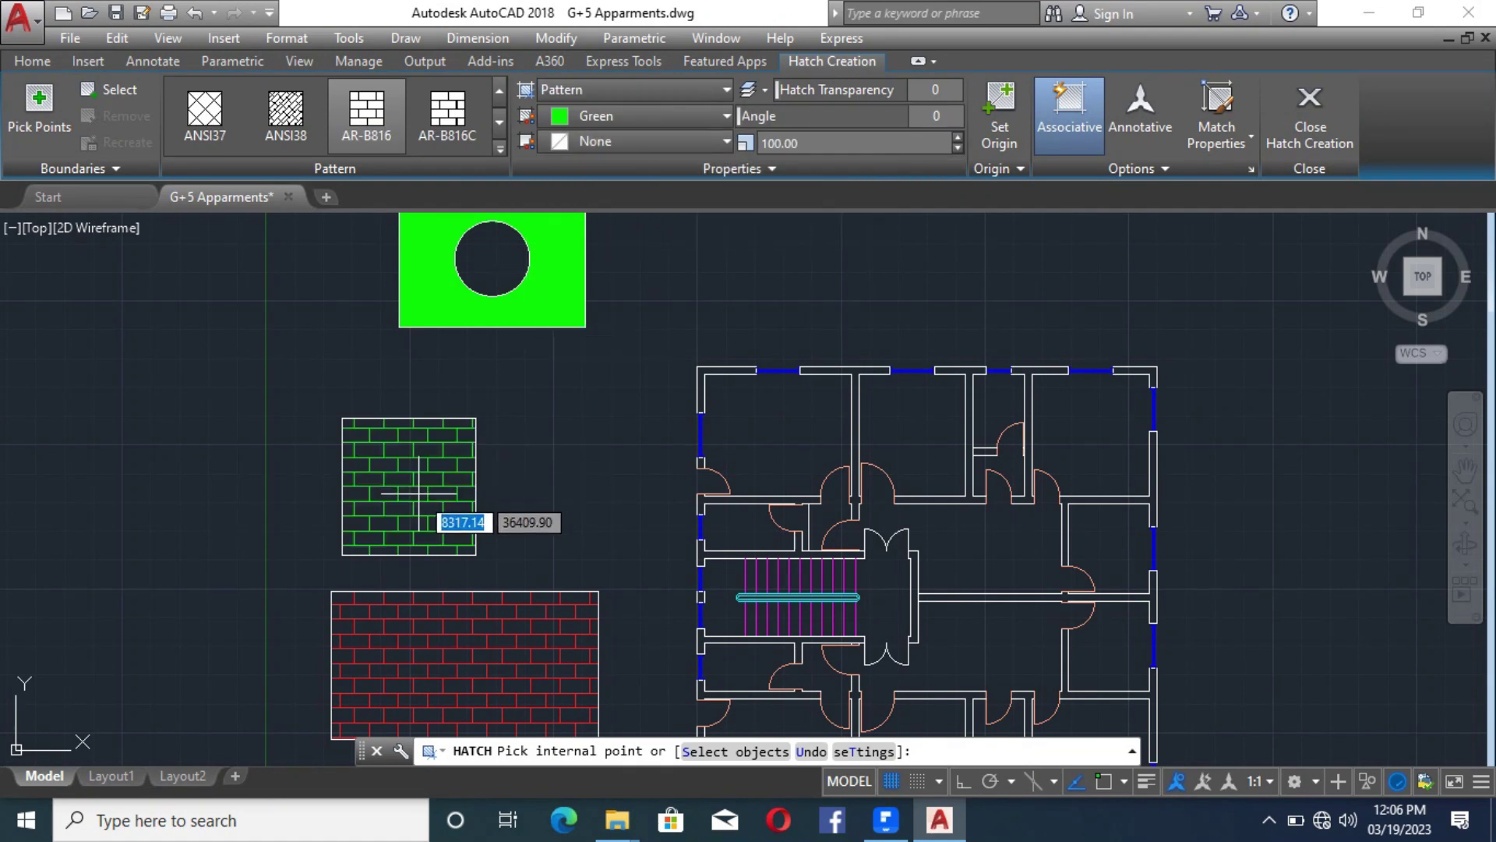
{"action": "left_click", "coordinate": [647, 141]}
{"action": "left_click", "coordinate": [575, 343]}
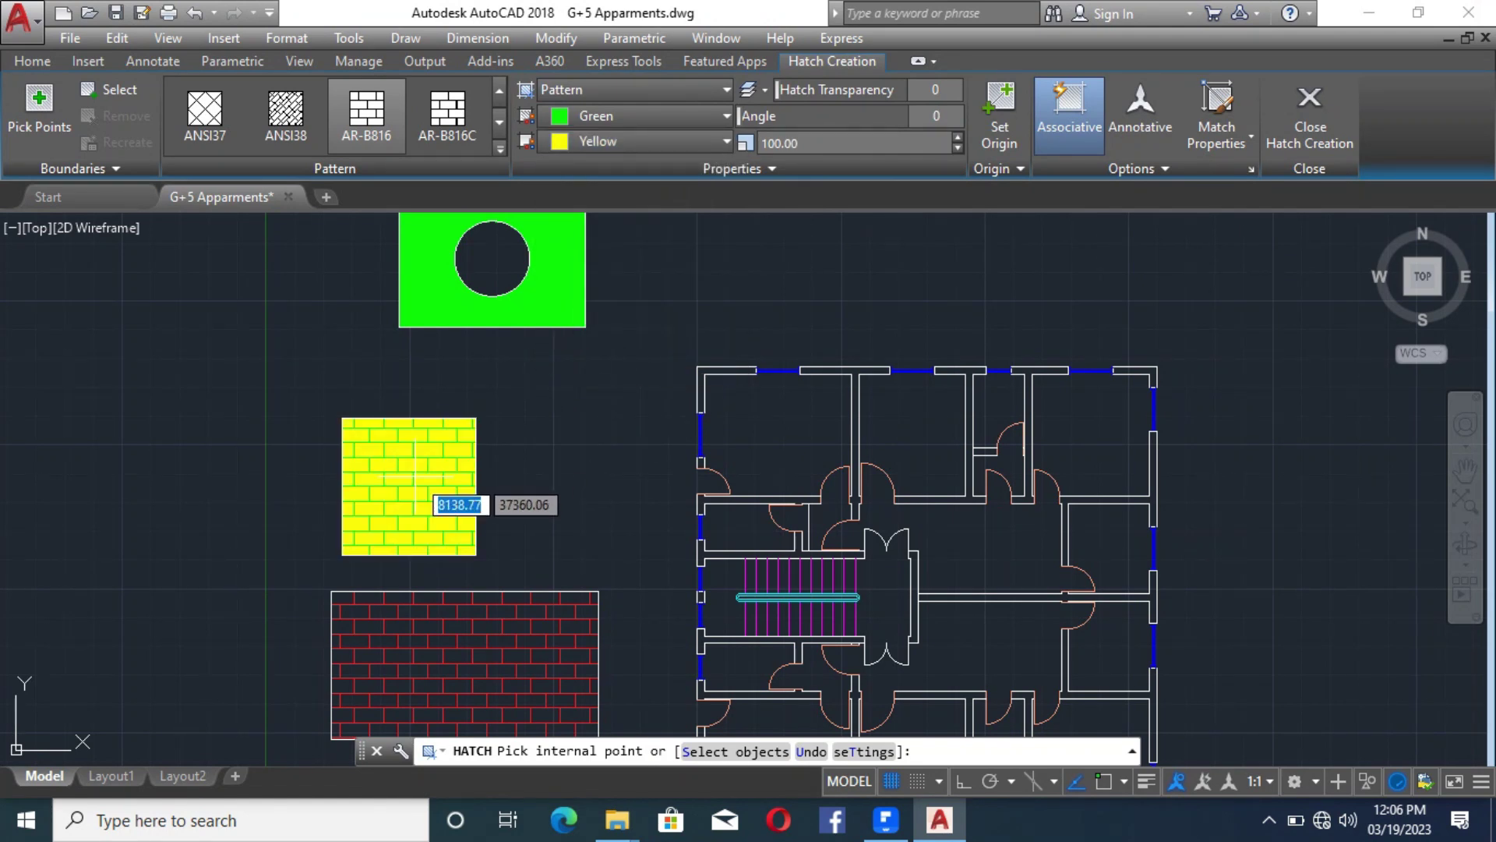
{"action": "left_click", "coordinate": [645, 142]}
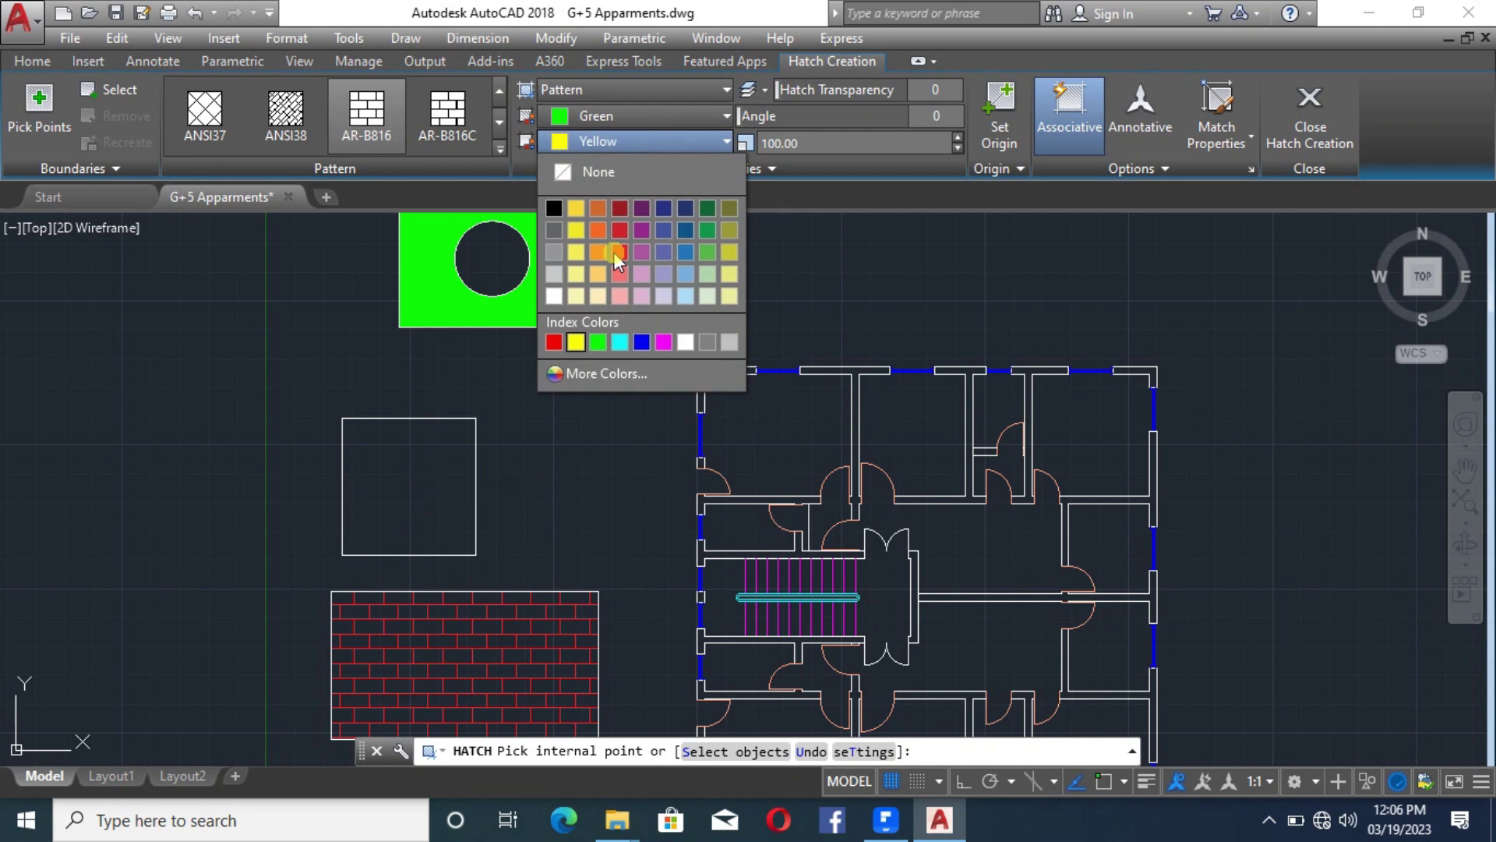
{"action": "left_click", "coordinate": [620, 342]}
{"action": "left_click", "coordinate": [410, 490]}
{"action": "scroll", "coordinate": [331, 440], "scroll_direction": "up", "scroll_amount": 5}
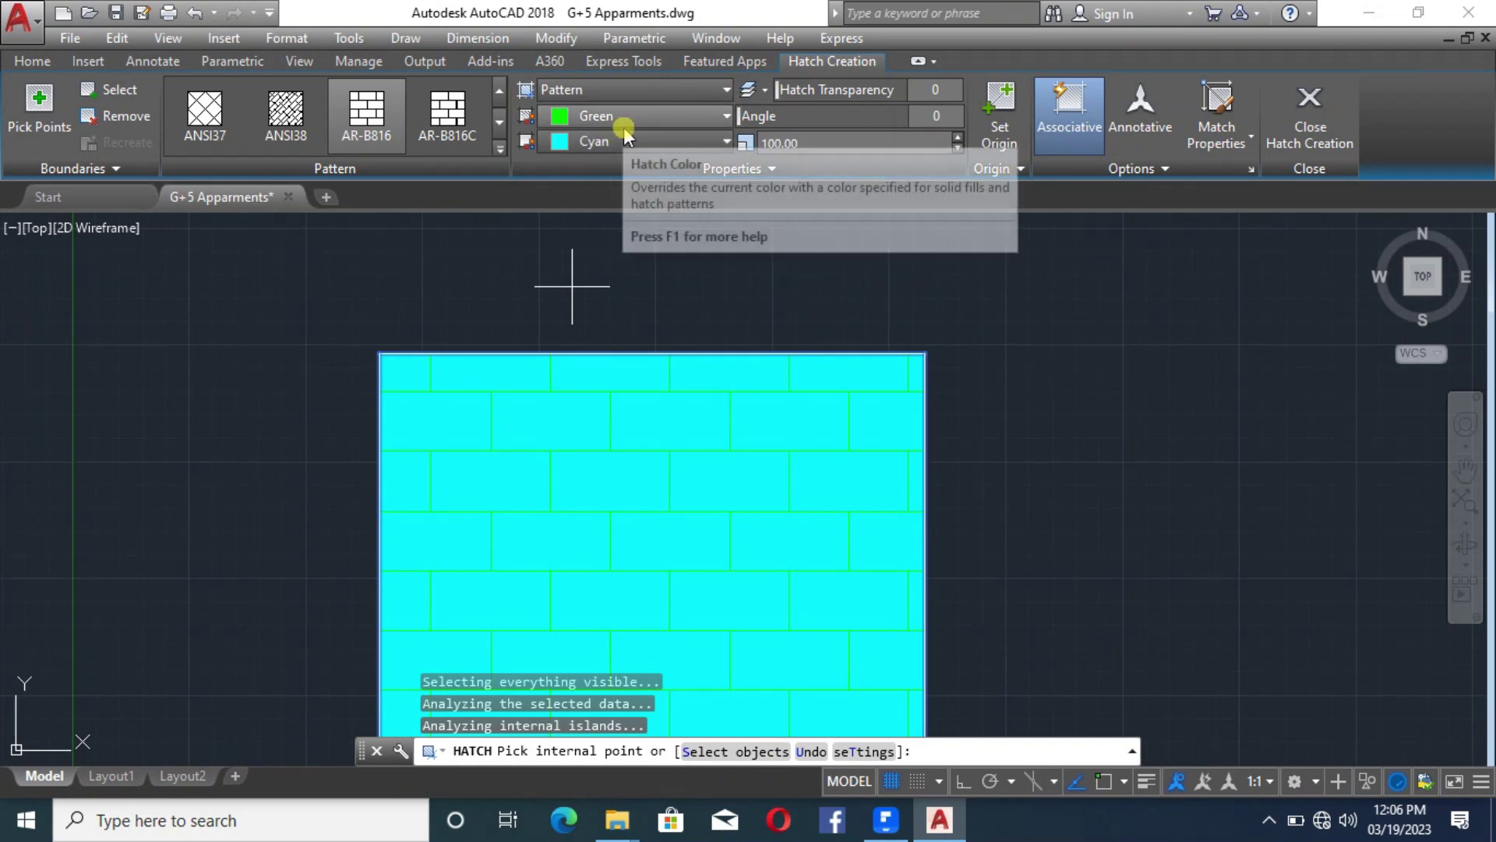
Change the square's hatch type to Gradient with the blue and yellow GR_INVSPH fill
{"action": "left_click", "coordinate": [616, 89]}
{"action": "left_click", "coordinate": [605, 140]}
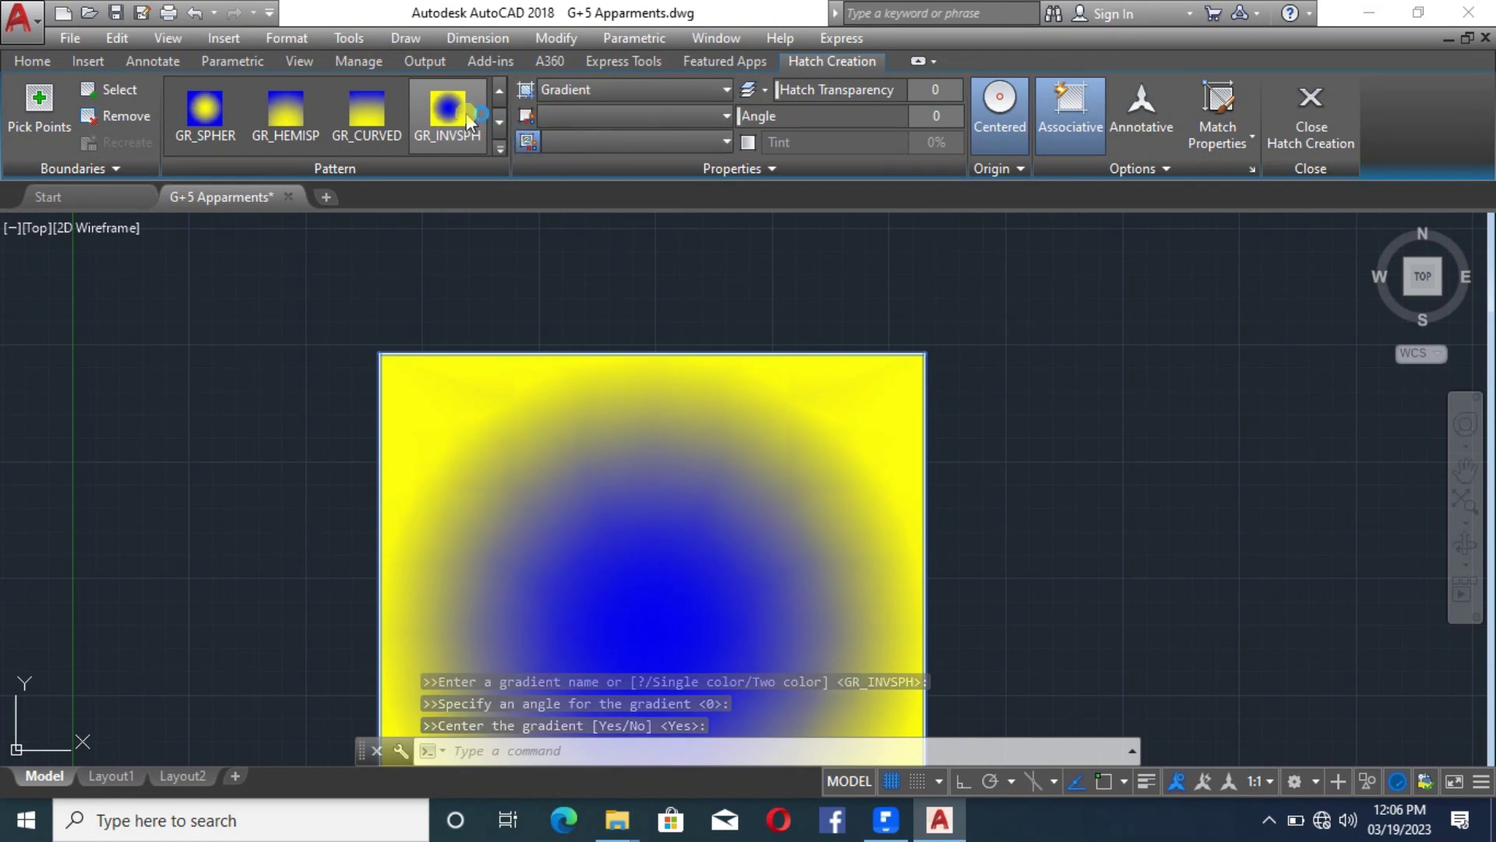
Try the TRIANG, TRANS and STARS patterns on the square's hatch and end the Hatch command
{"action": "left_click", "coordinate": [496, 144]}
{"action": "scroll", "coordinate": [427, 179], "scroll_direction": "down", "scroll_amount": 10}
{"action": "left_click", "coordinate": [415, 270]}
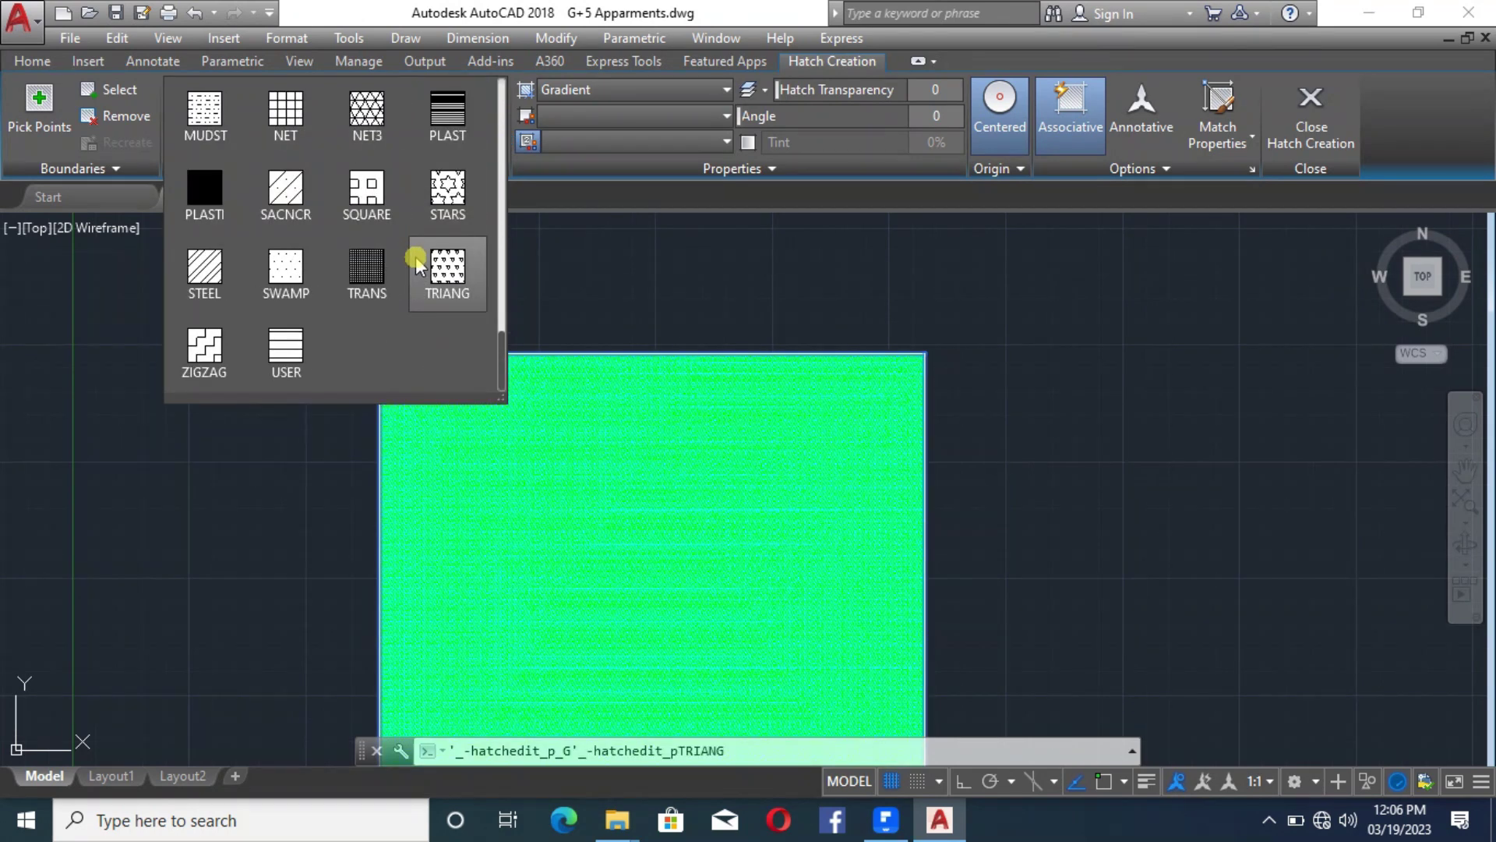
{"action": "left_click", "coordinate": [364, 268]}
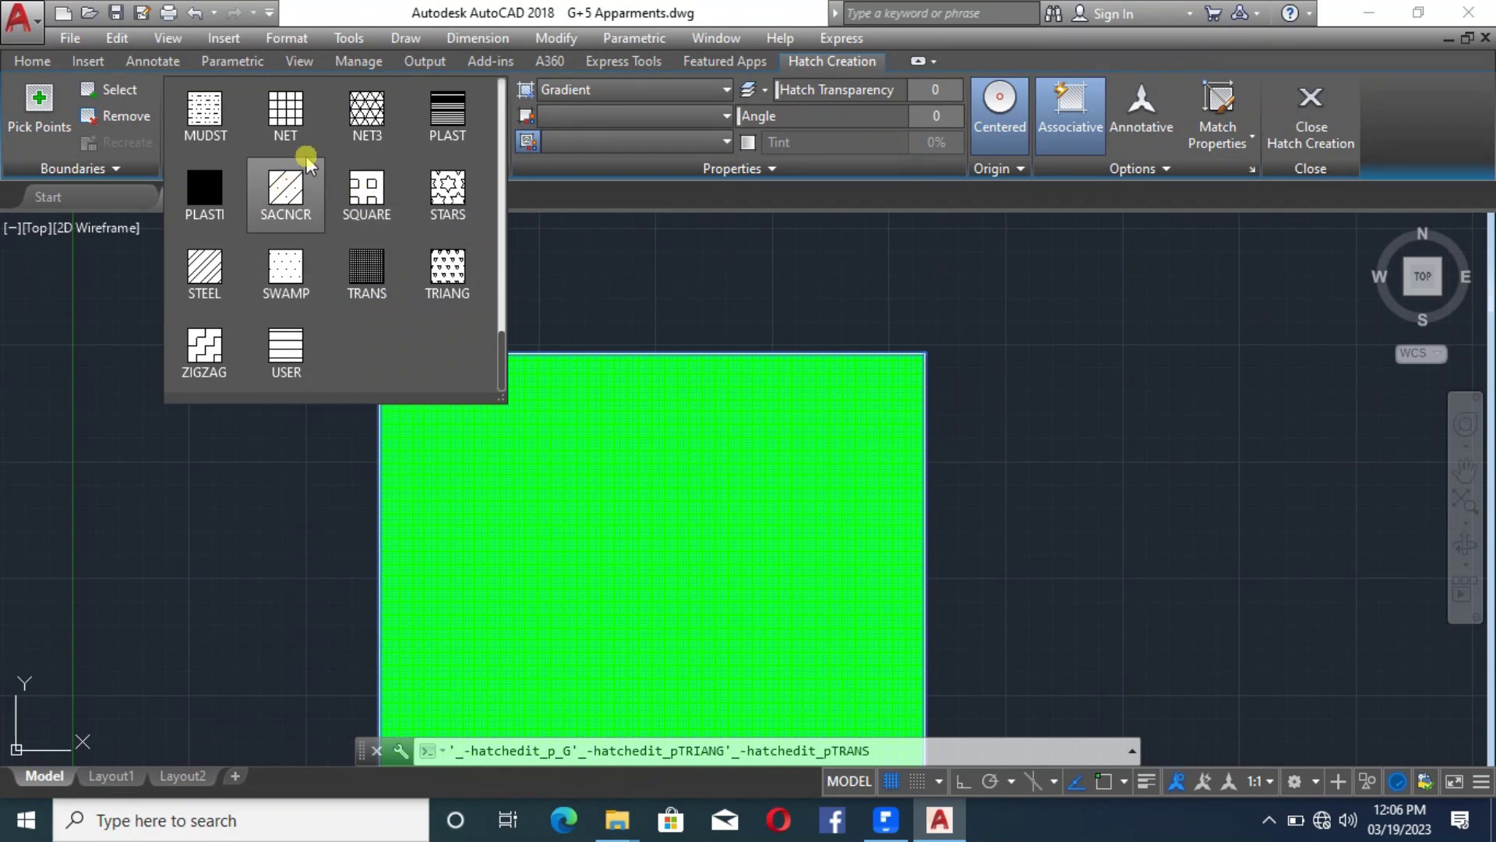
{"action": "scroll", "coordinate": [407, 226], "scroll_direction": "up", "scroll_amount": 10}
{"action": "left_click", "coordinate": [445, 187]}
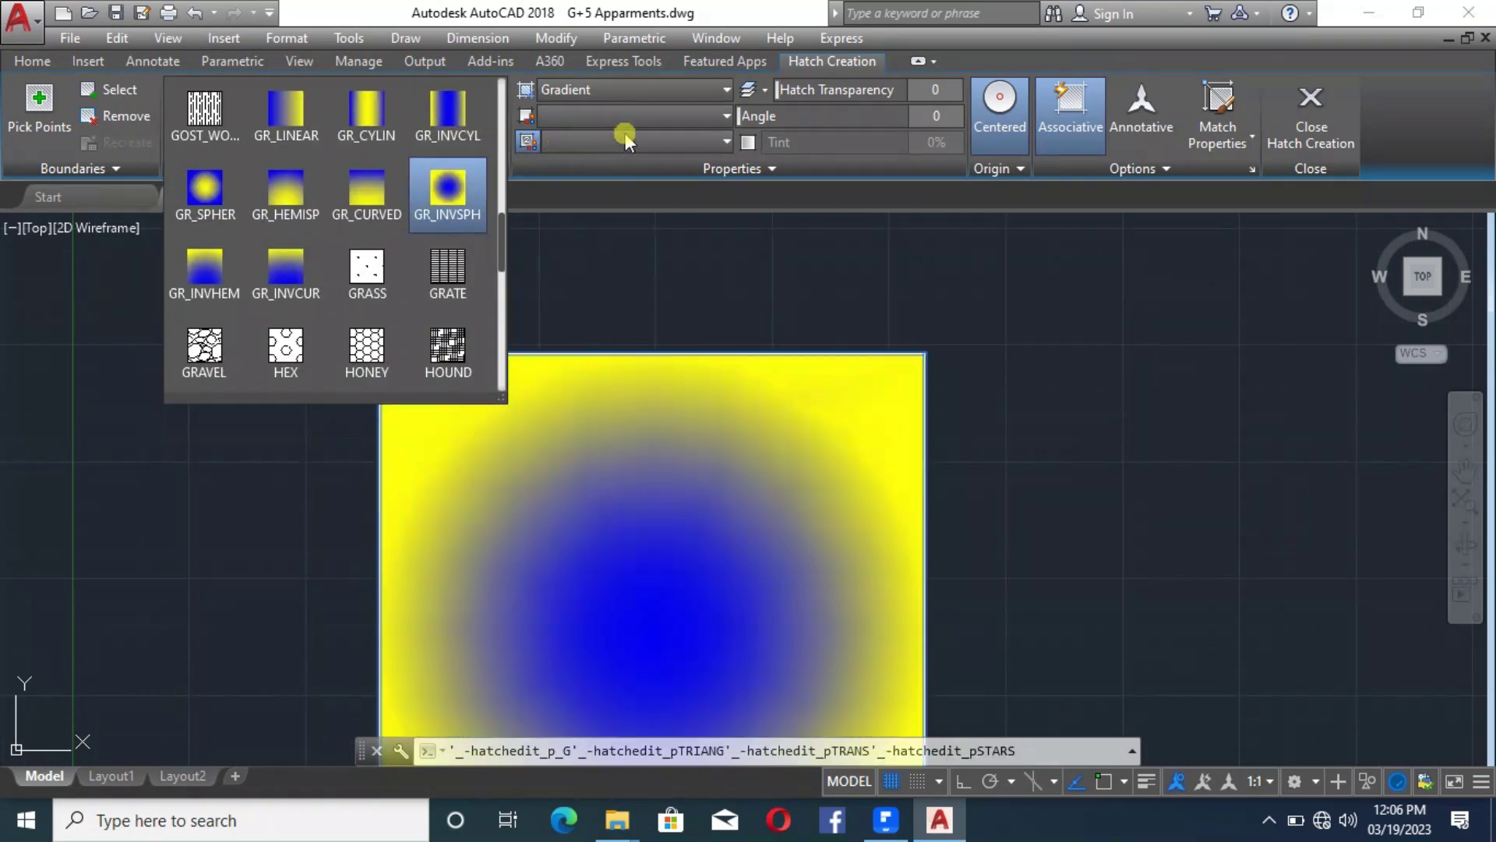
{"action": "left_click", "coordinate": [628, 140]}
{"action": "left_click", "coordinate": [774, 293]}
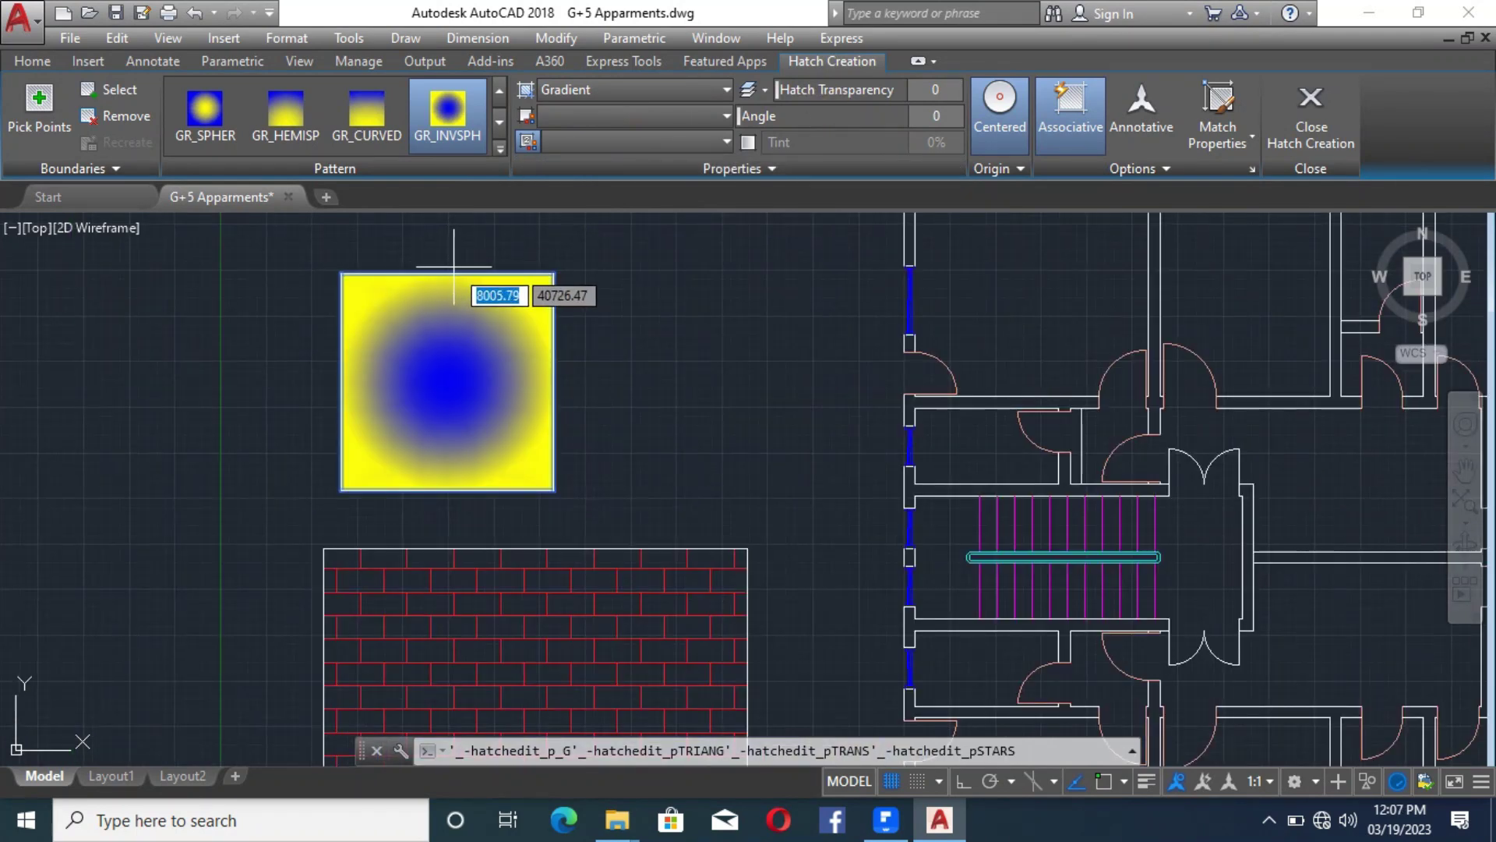
{"action": "key", "text": "Escape"}
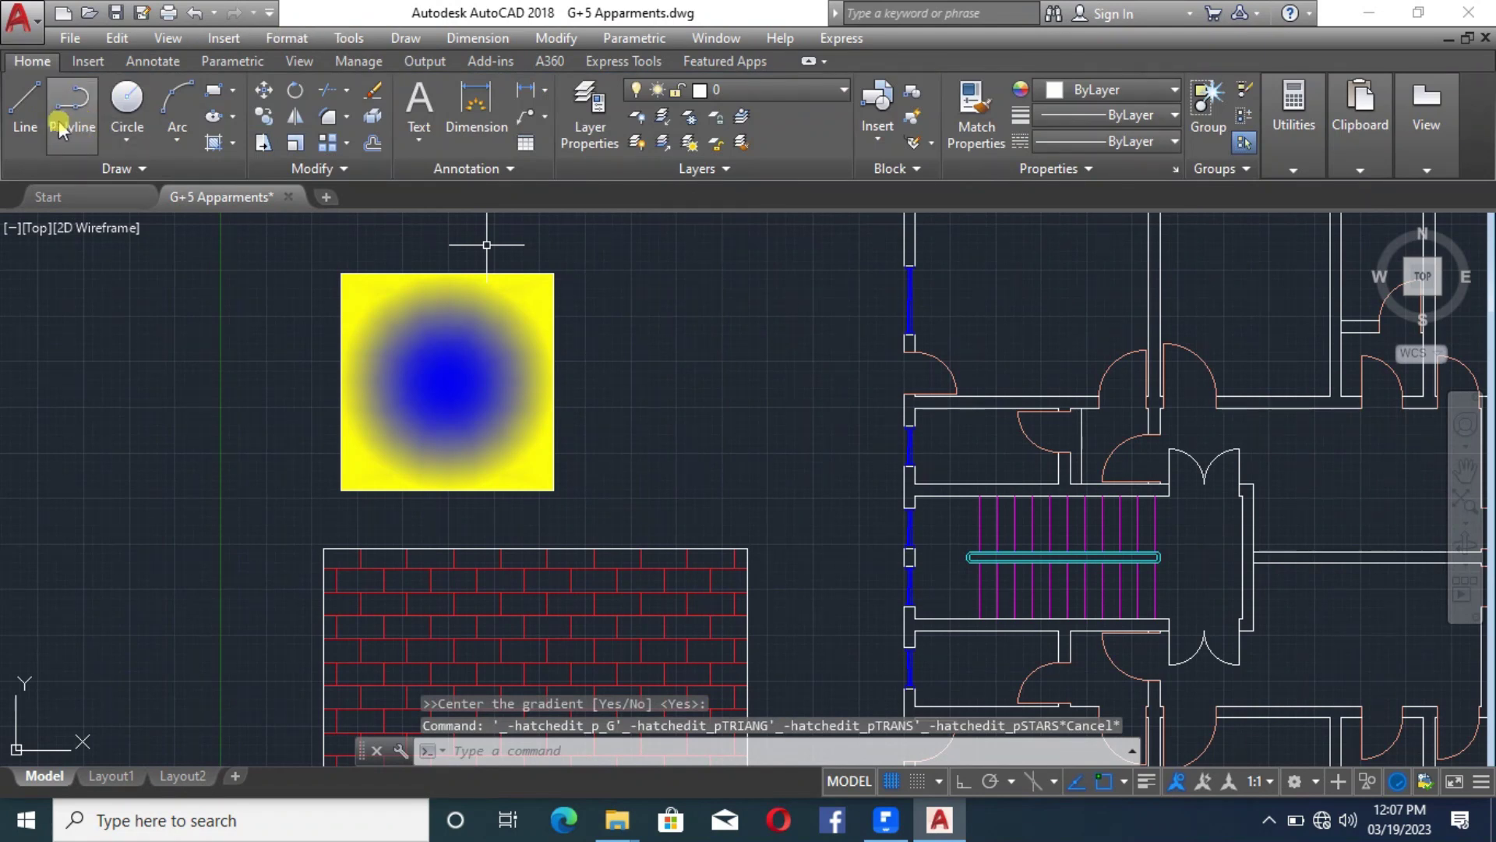
Draw a rectangle around the lower row of rooms, extending past the floor plan's outer walls on both sides and below
{"action": "left_click", "coordinate": [213, 90]}
{"action": "scroll", "coordinate": [243, 223], "scroll_direction": "down", "scroll_amount": 5}
{"action": "scroll", "coordinate": [394, 418], "scroll_direction": "up", "scroll_amount": 4}
{"action": "left_click", "coordinate": [364, 367]}
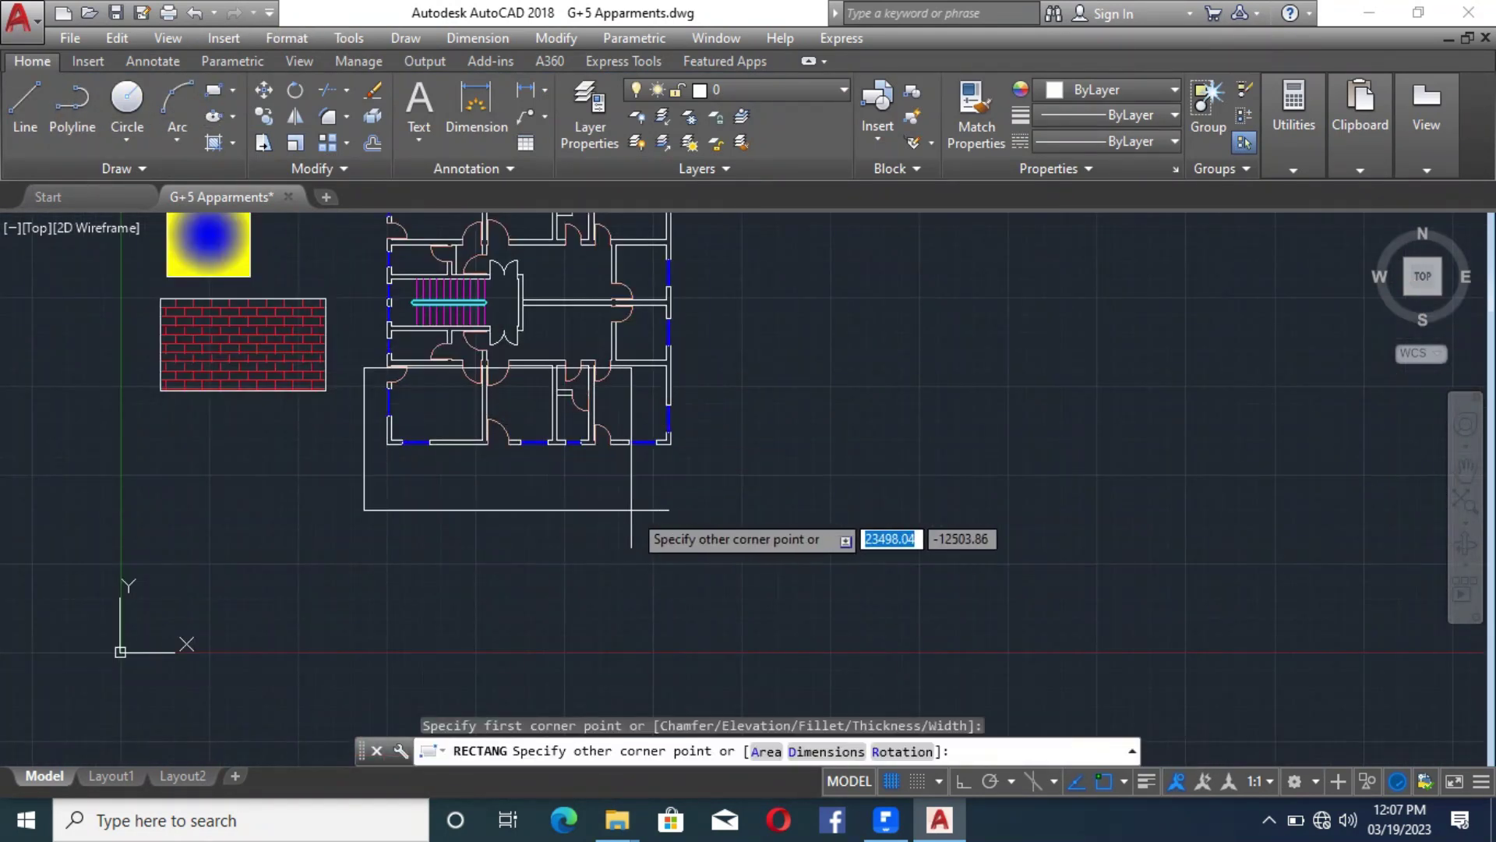
{"action": "left_click", "coordinate": [706, 476]}
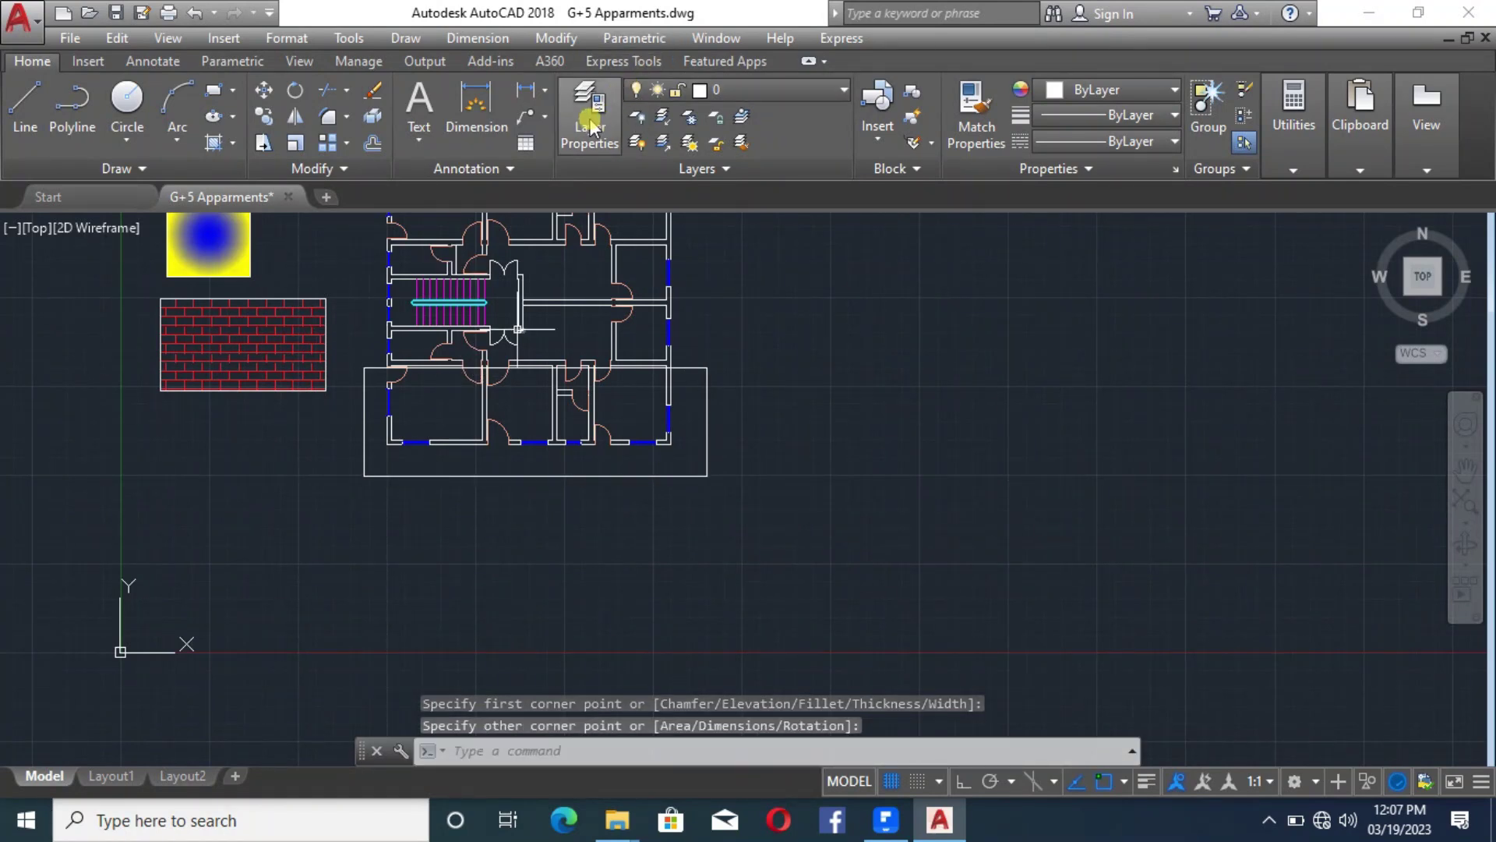
Create a new layer named Rectangle and make it the current layer
{"action": "left_click", "coordinate": [606, 152]}
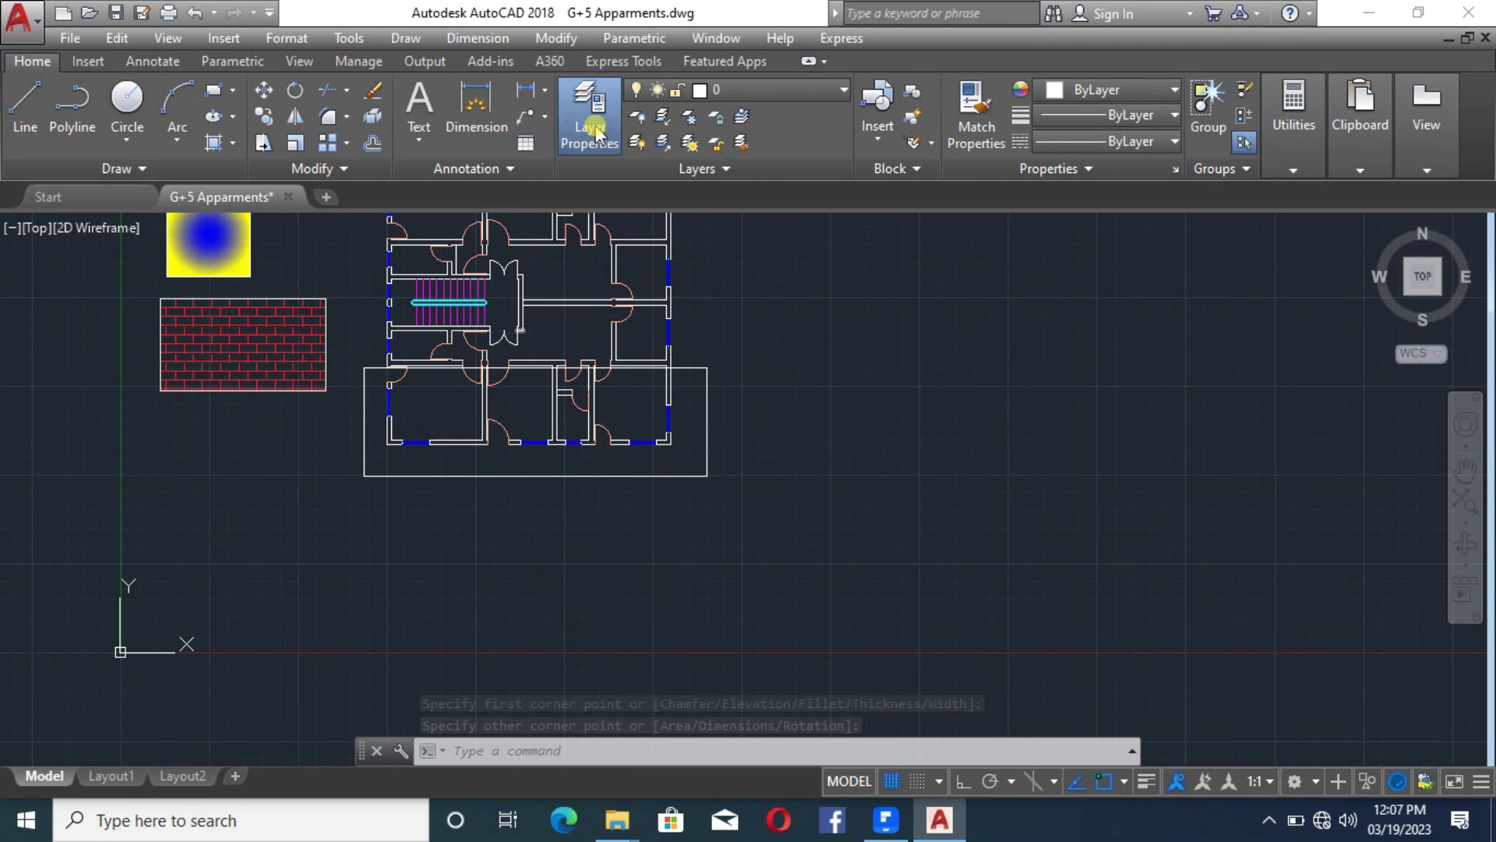
{"action": "left_click", "coordinate": [606, 146]}
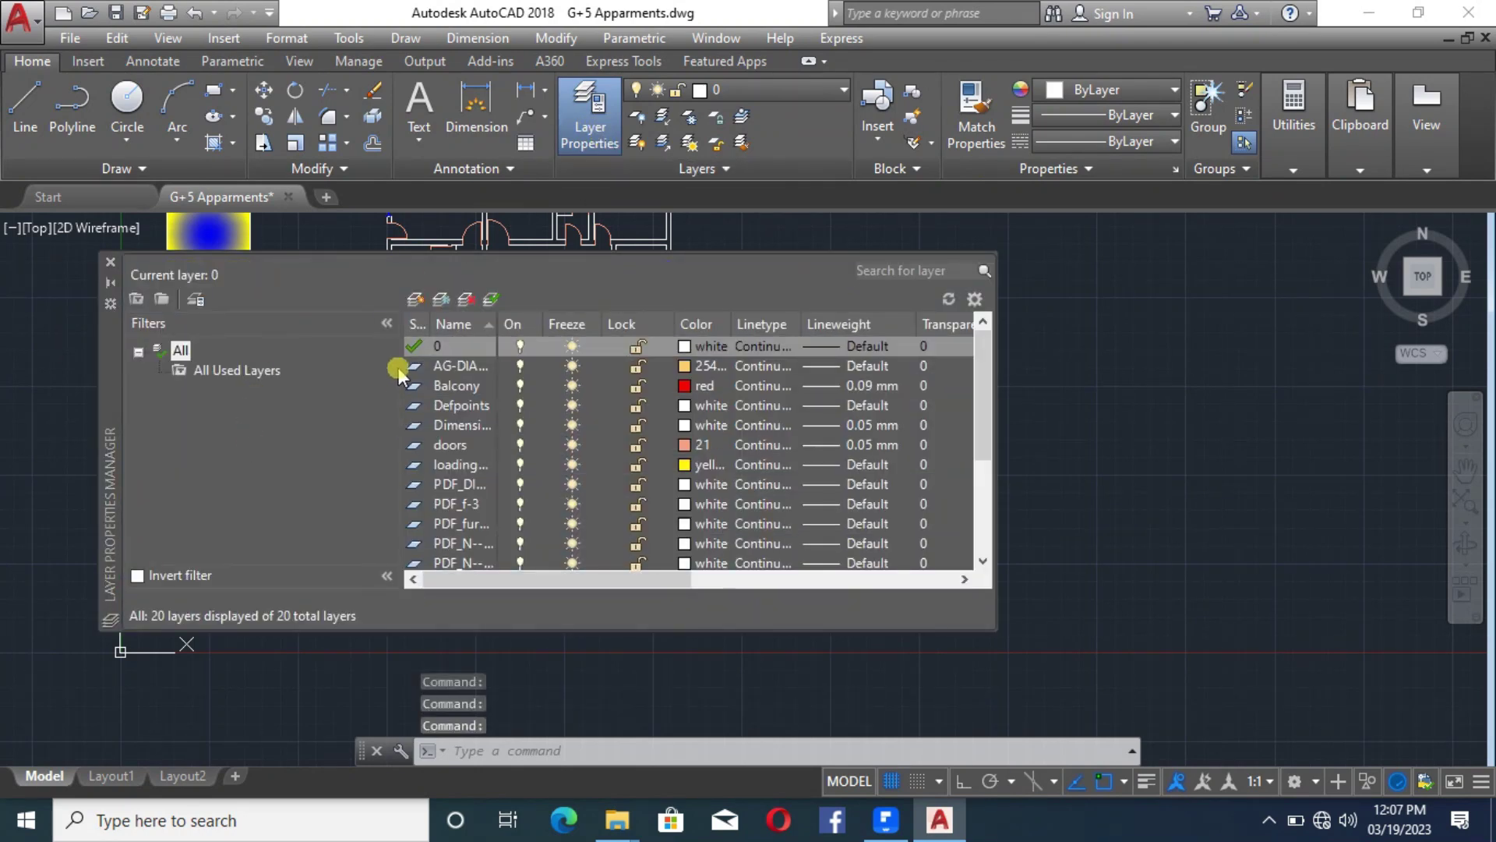
{"action": "scroll", "coordinate": [503, 511], "scroll_direction": "down", "scroll_amount": 3}
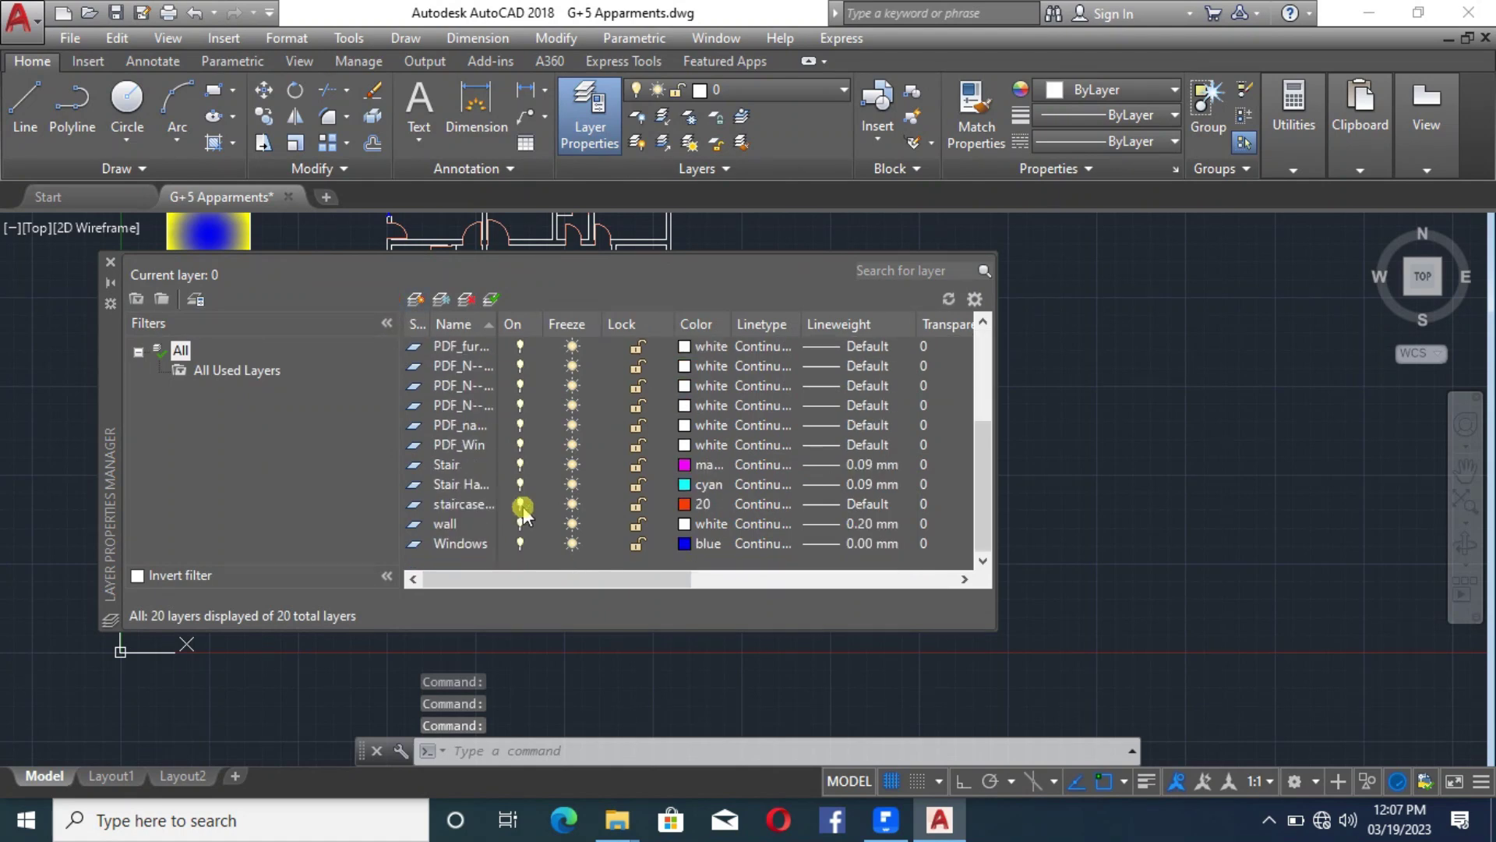
{"action": "scroll", "coordinate": [523, 514], "scroll_direction": "up", "scroll_amount": 3}
{"action": "left_click", "coordinate": [414, 299]}
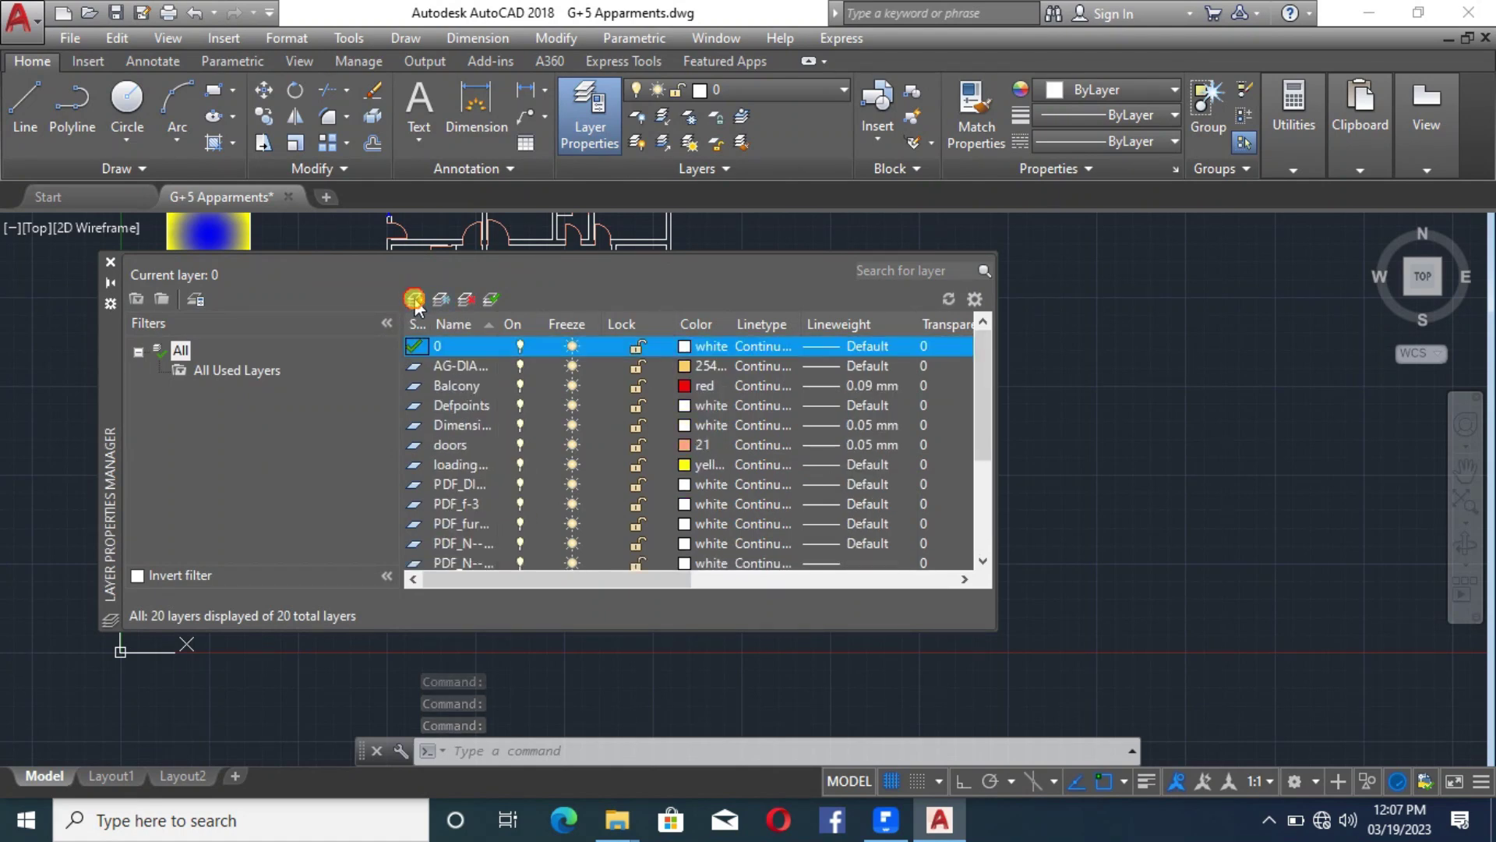
{"action": "left_click", "coordinate": [449, 350]}
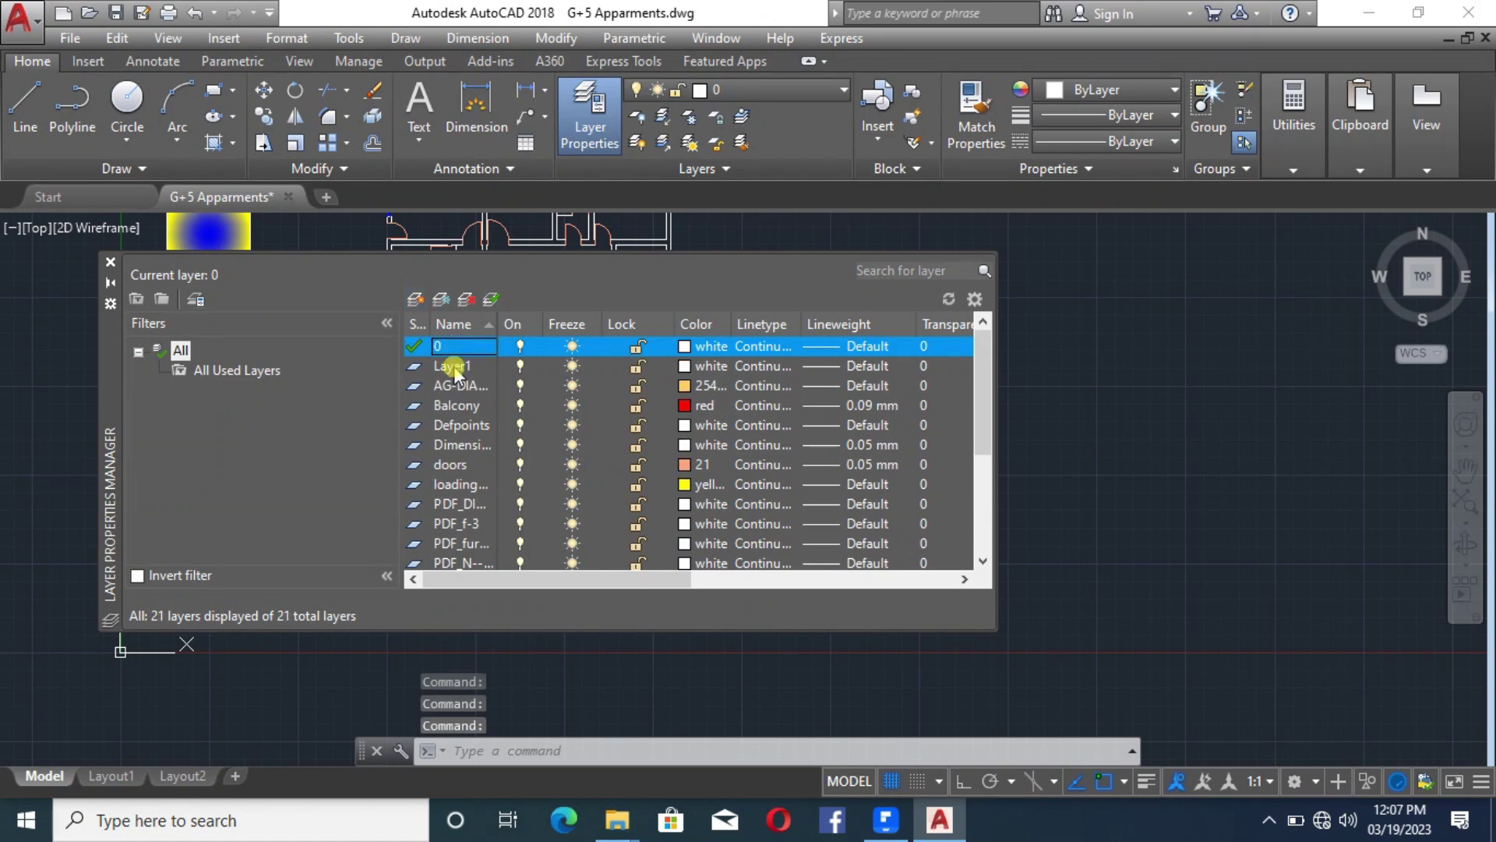
{"action": "left_click", "coordinate": [454, 368]}
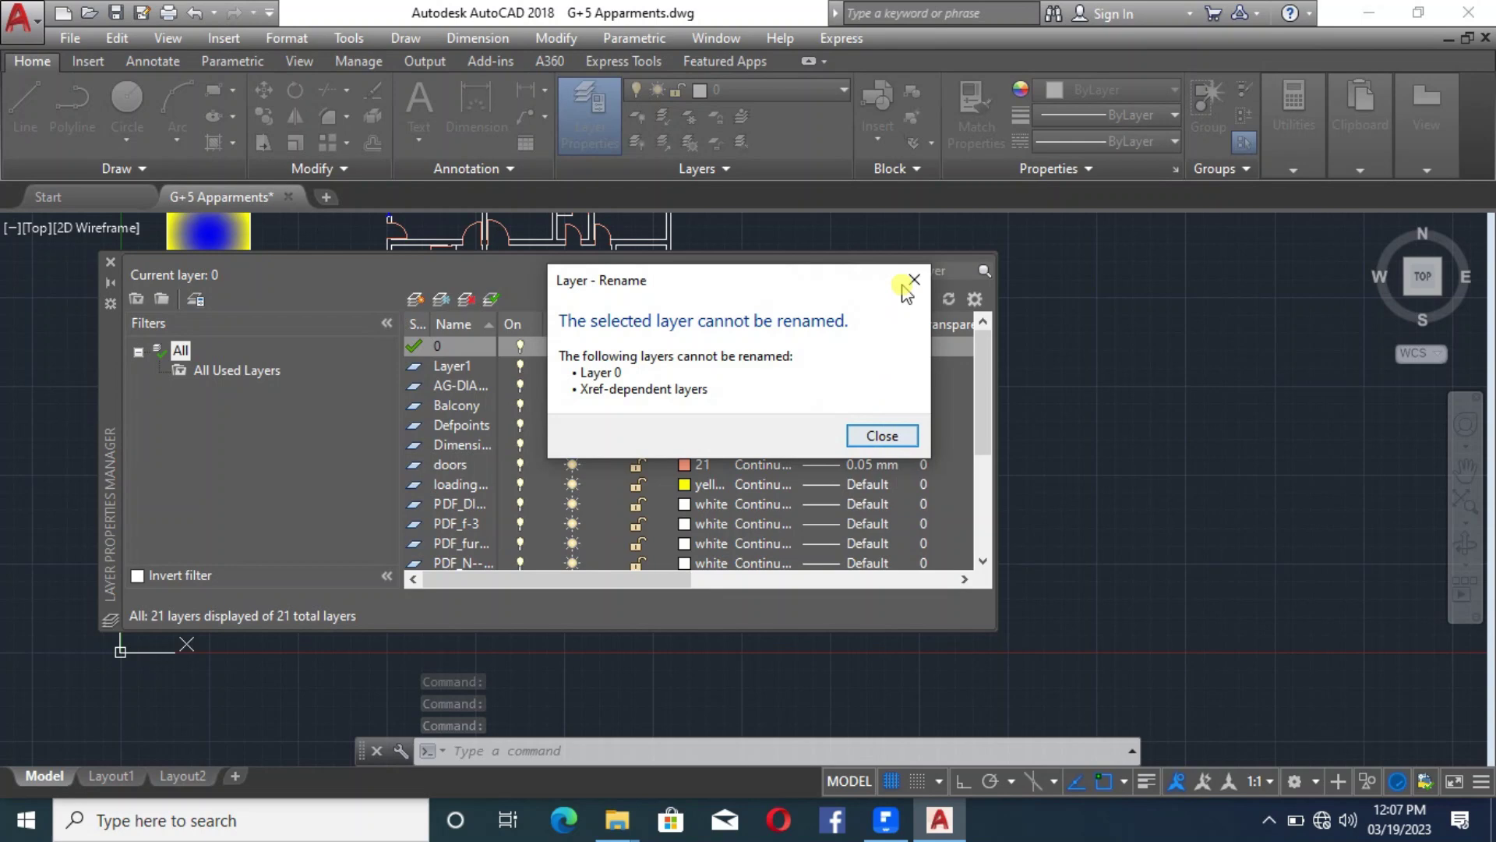
{"action": "left_click", "coordinate": [913, 282]}
{"action": "double_click", "coordinate": [468, 368]}
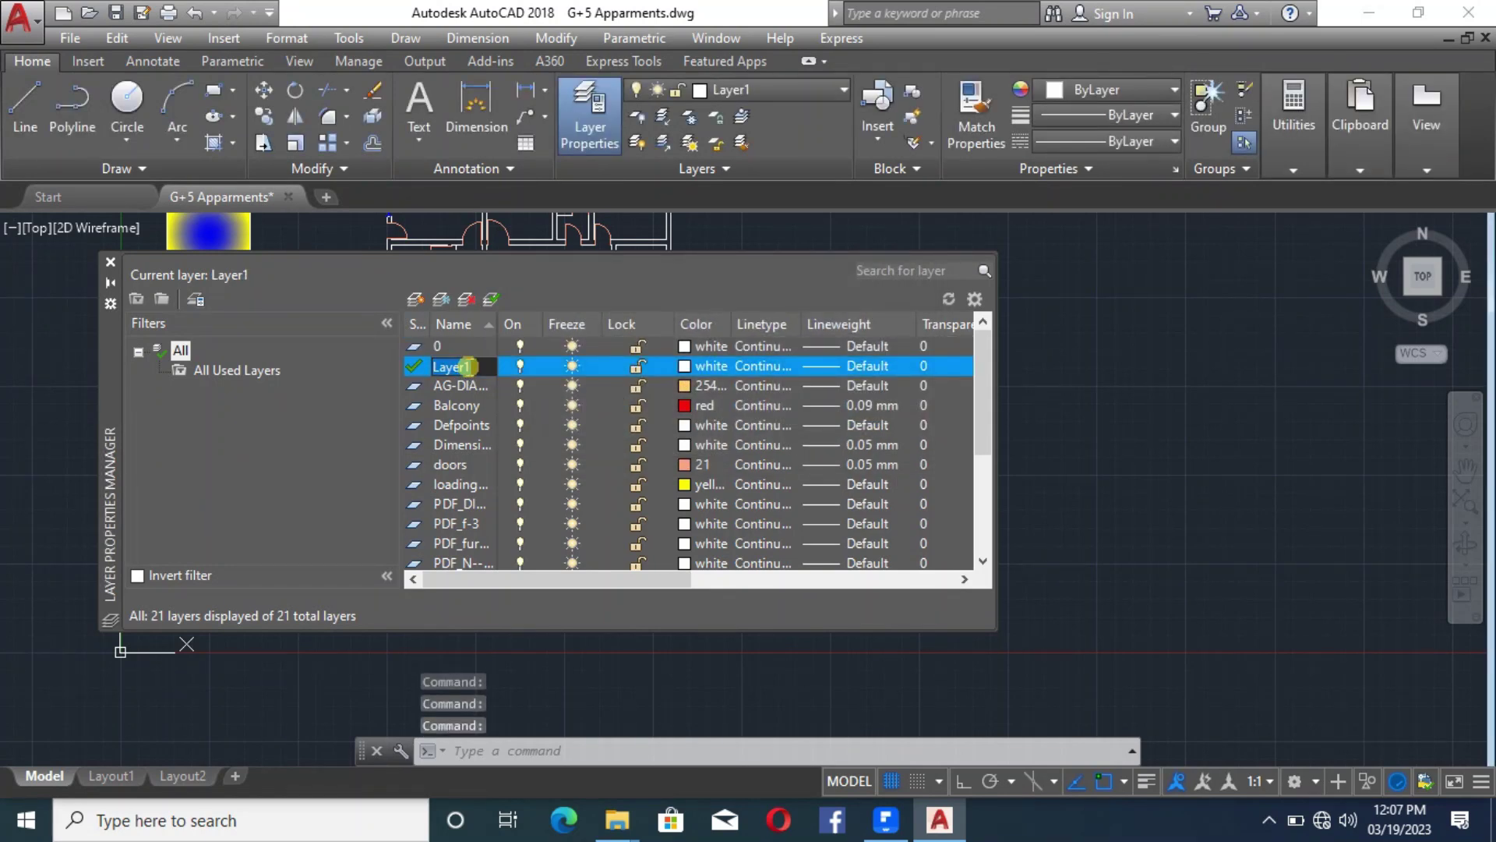
{"action": "type", "text": "Rectangle"}
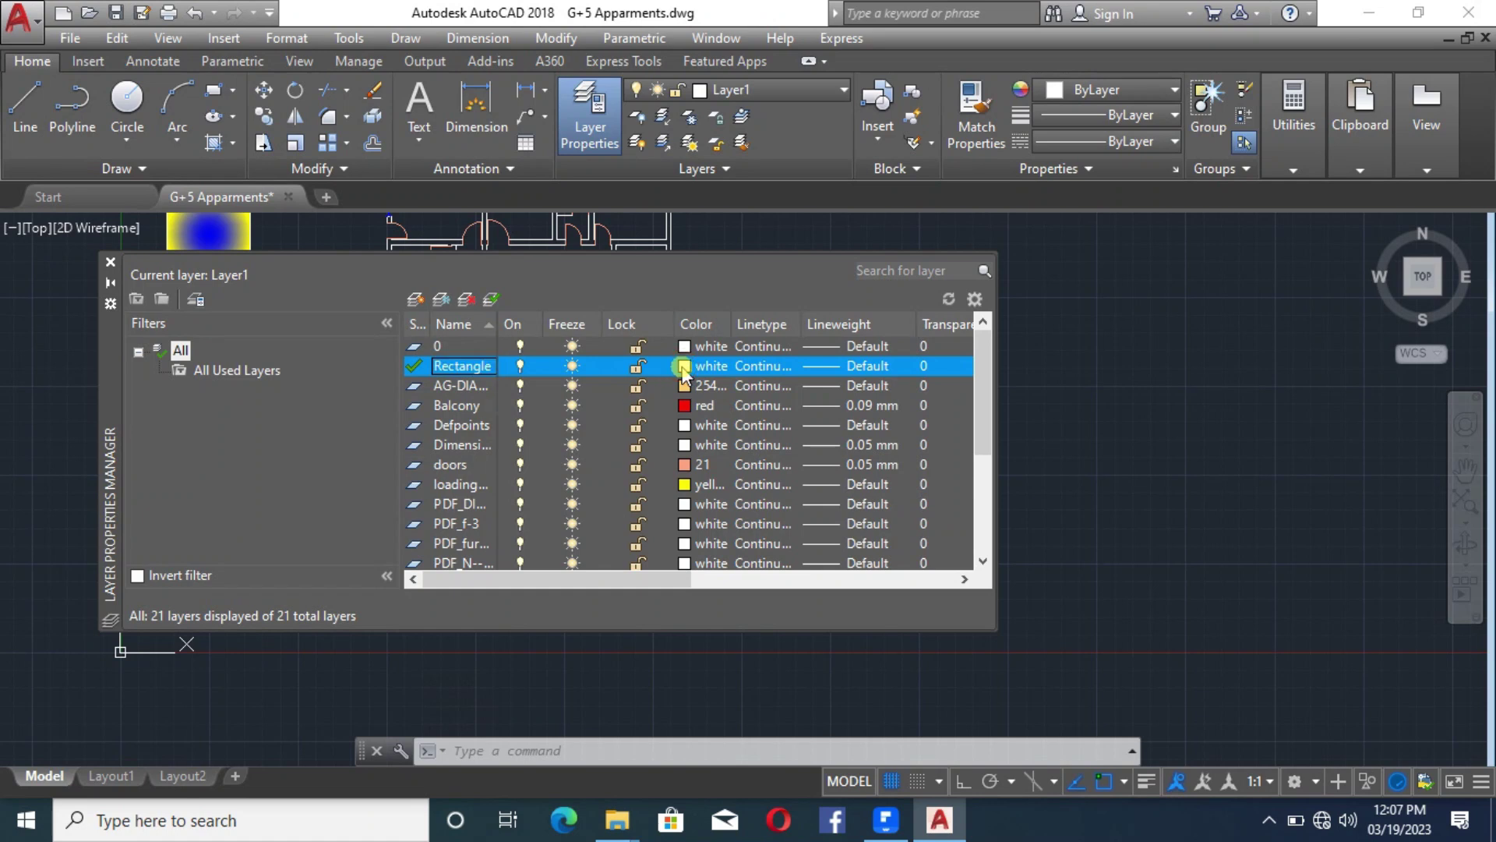
Set the Rectangle layer's color to blue and close the layer manager
{"action": "left_click", "coordinate": [684, 368]}
{"action": "left_click", "coordinate": [657, 459]}
{"action": "left_click", "coordinate": [715, 581]}
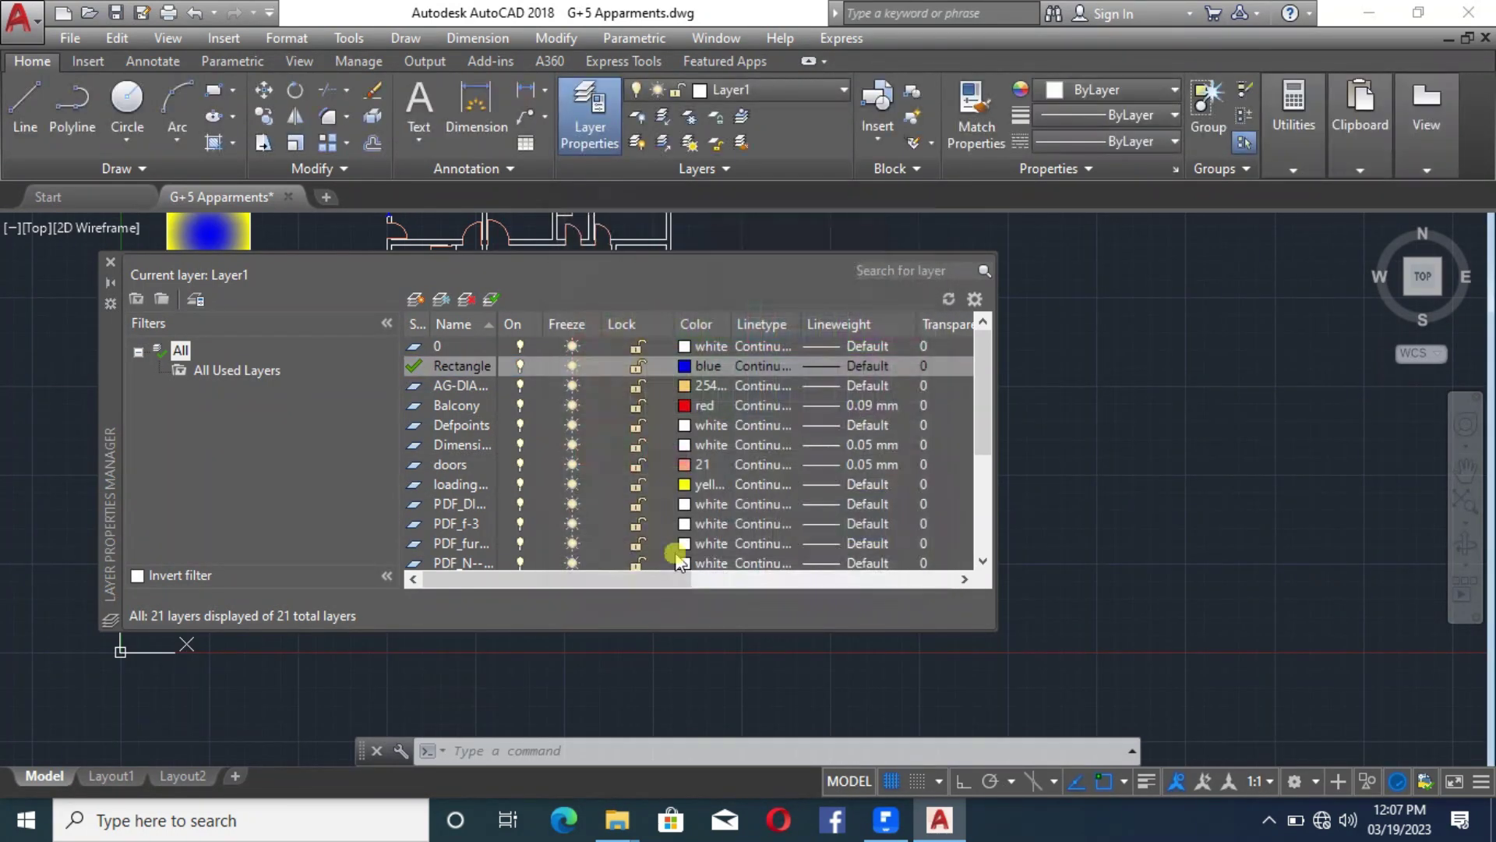
{"action": "left_click", "coordinate": [109, 261]}
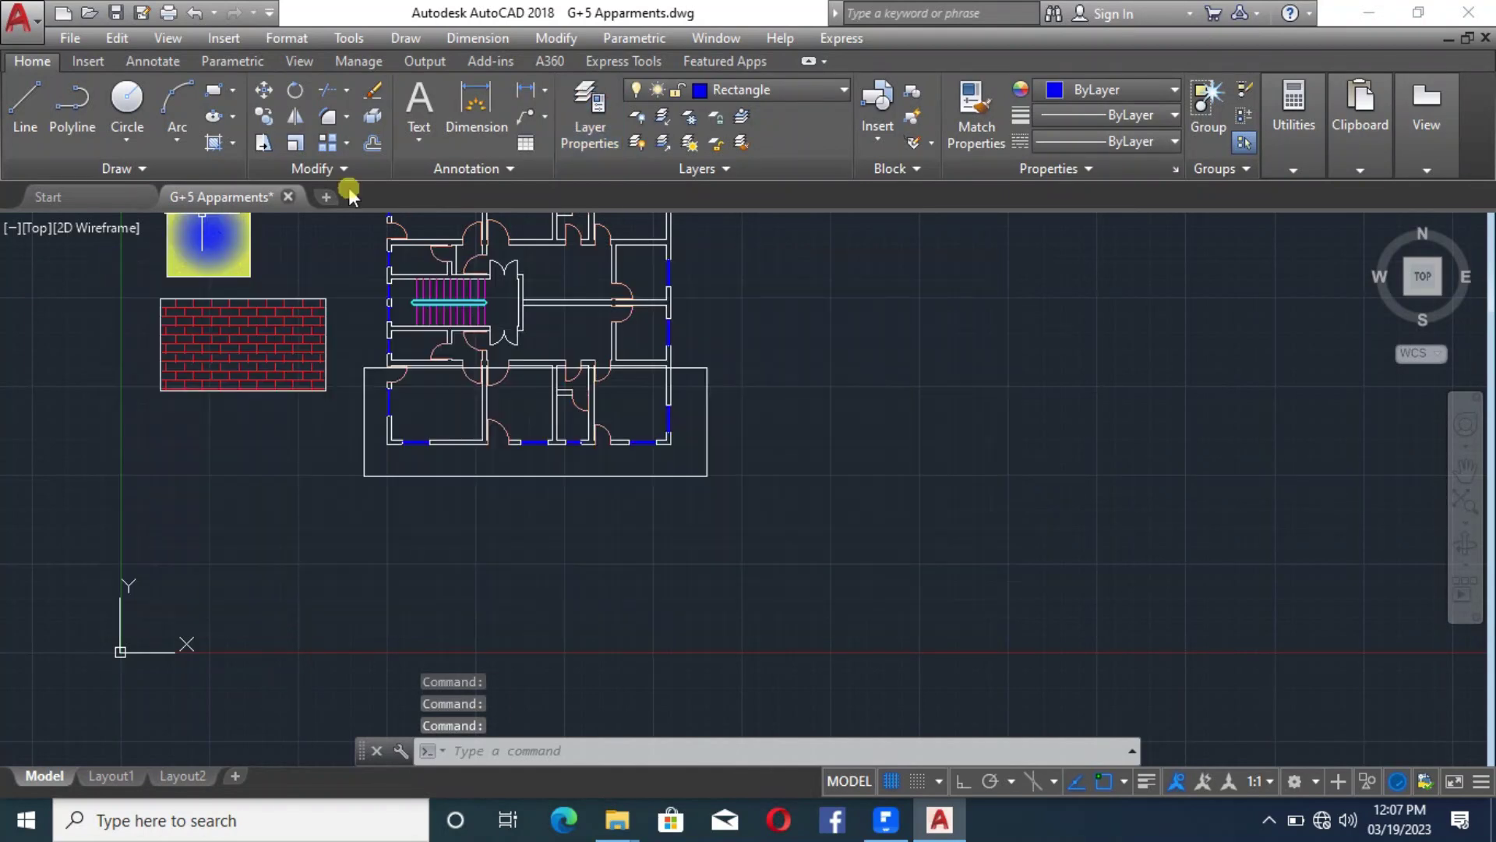
Move the rectangle around the lower row of rooms from layer 0 to the Rectangle layer and deselect it
{"action": "left_click", "coordinate": [745, 457]}
{"action": "left_click", "coordinate": [701, 466]}
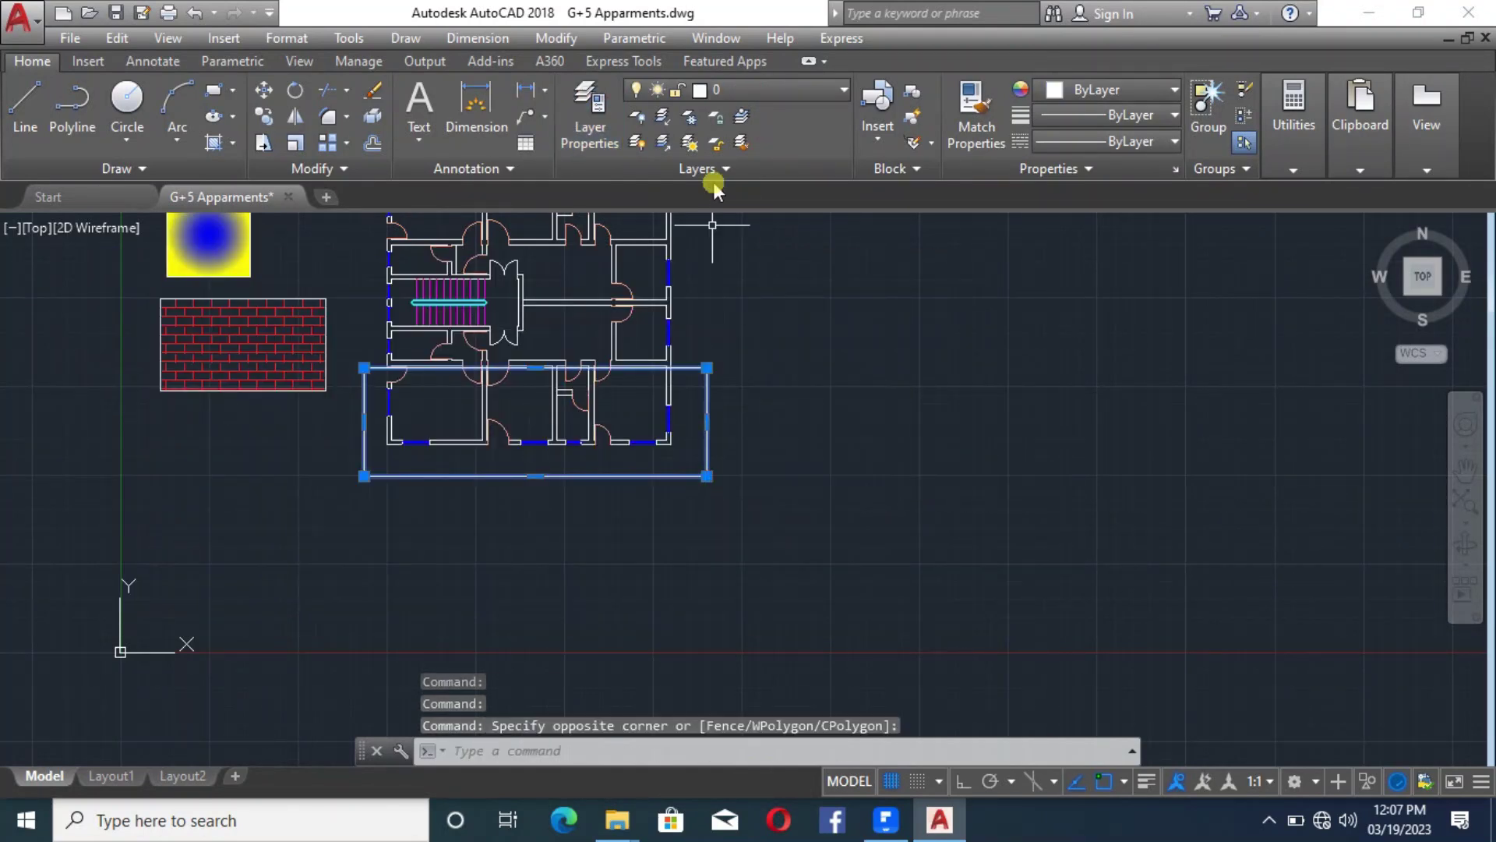
{"action": "left_click", "coordinate": [750, 93]}
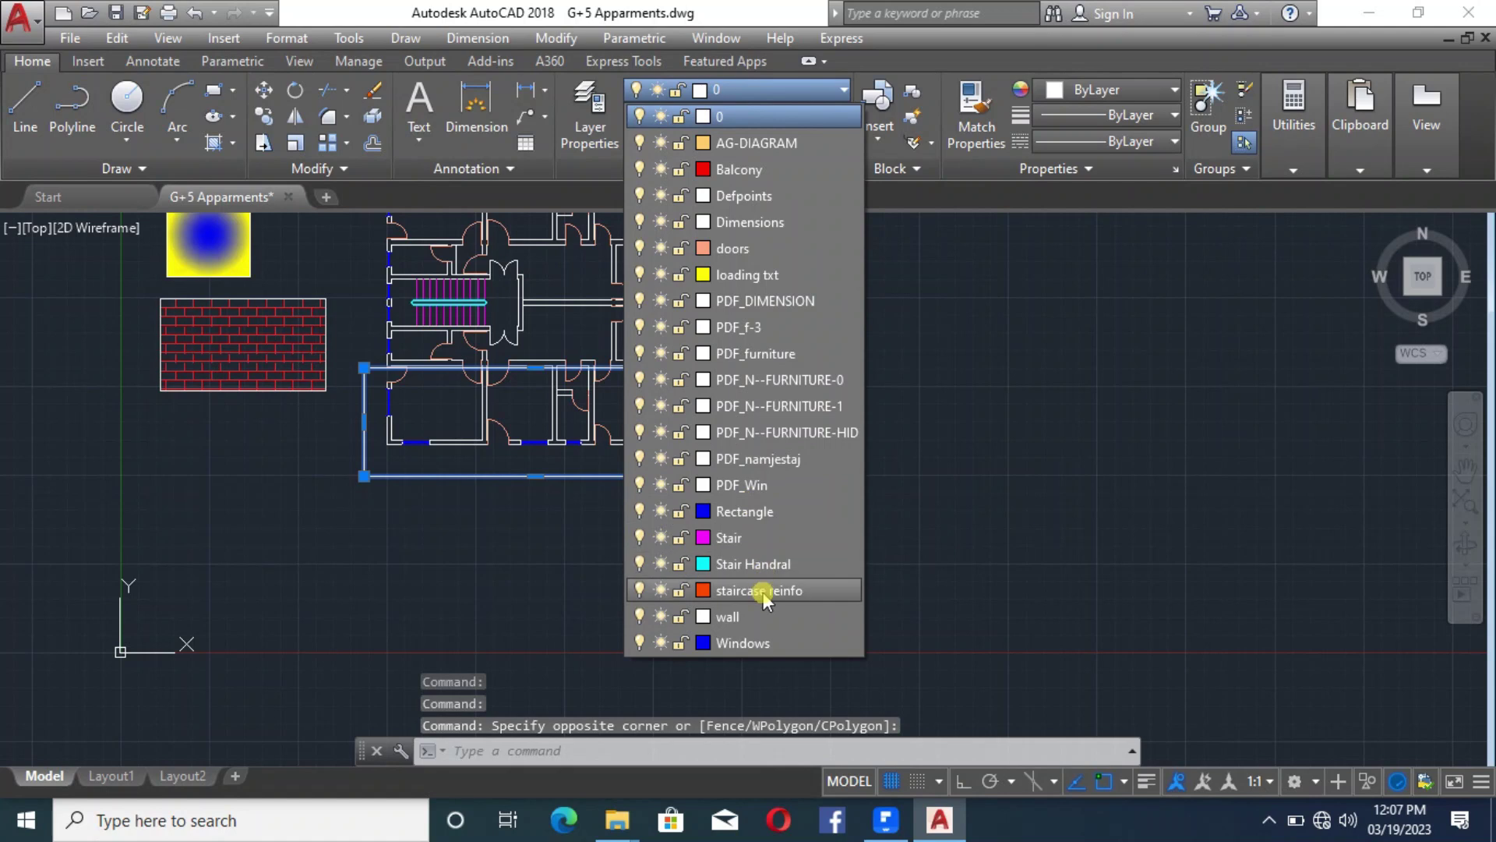
{"action": "left_click", "coordinate": [748, 511]}
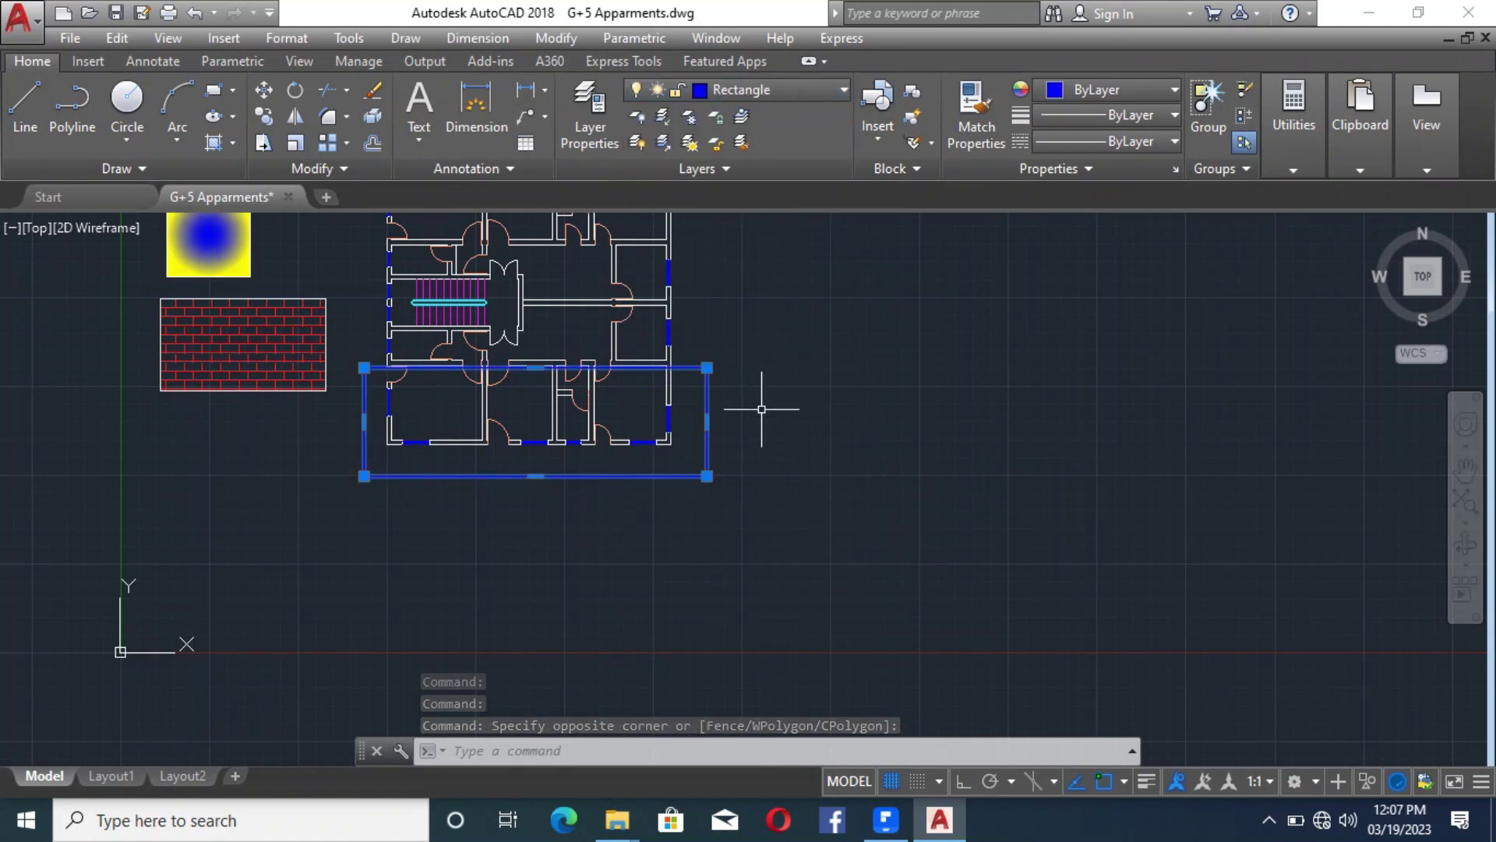
{"action": "key", "text": "Escape"}
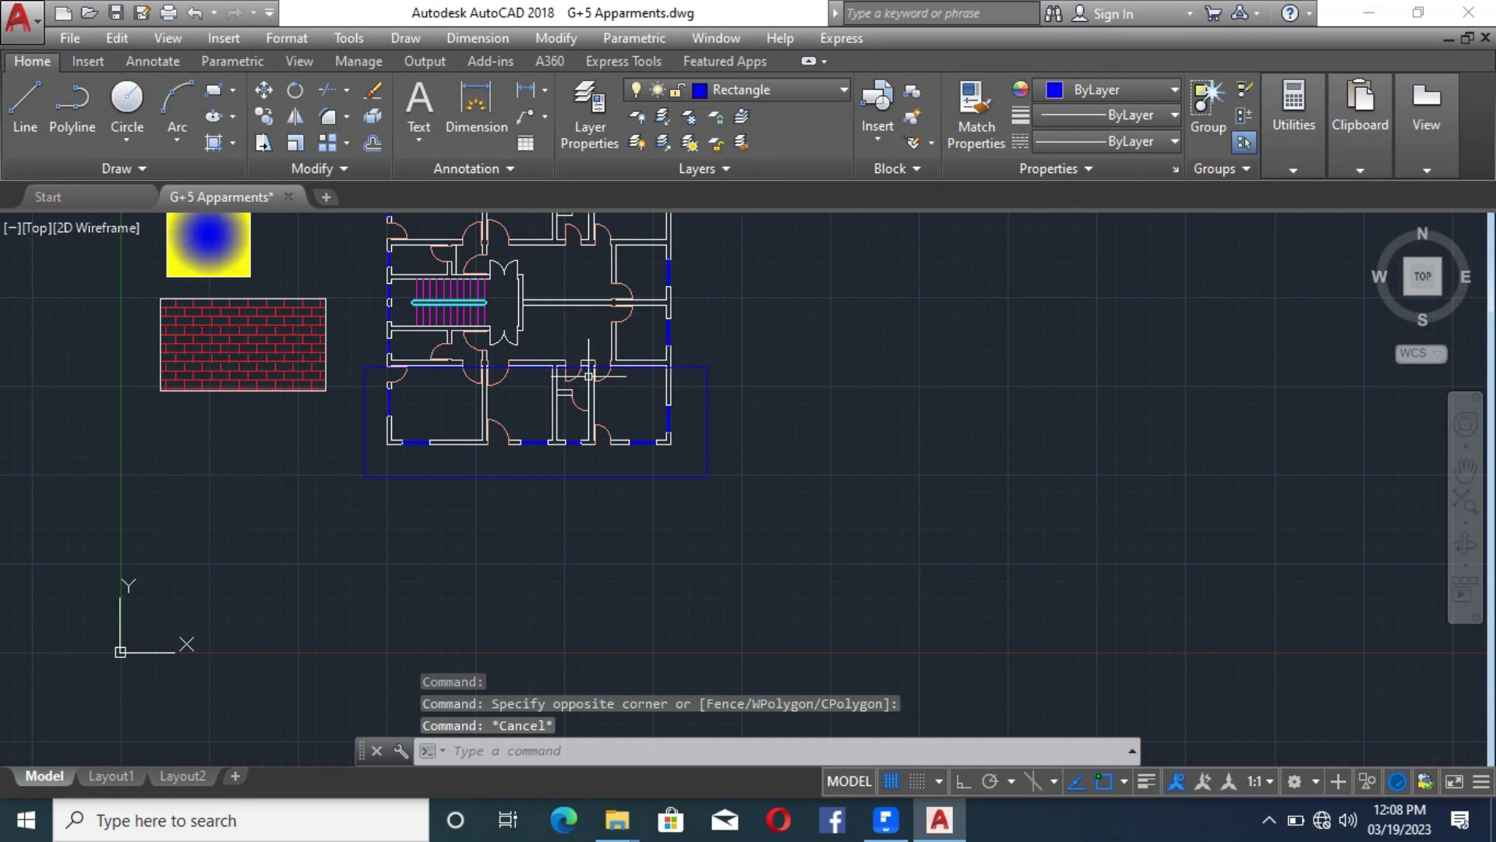
Turn off all layers except the current Rectangle layer and close the layer manager
{"action": "left_click", "coordinate": [210, 143]}
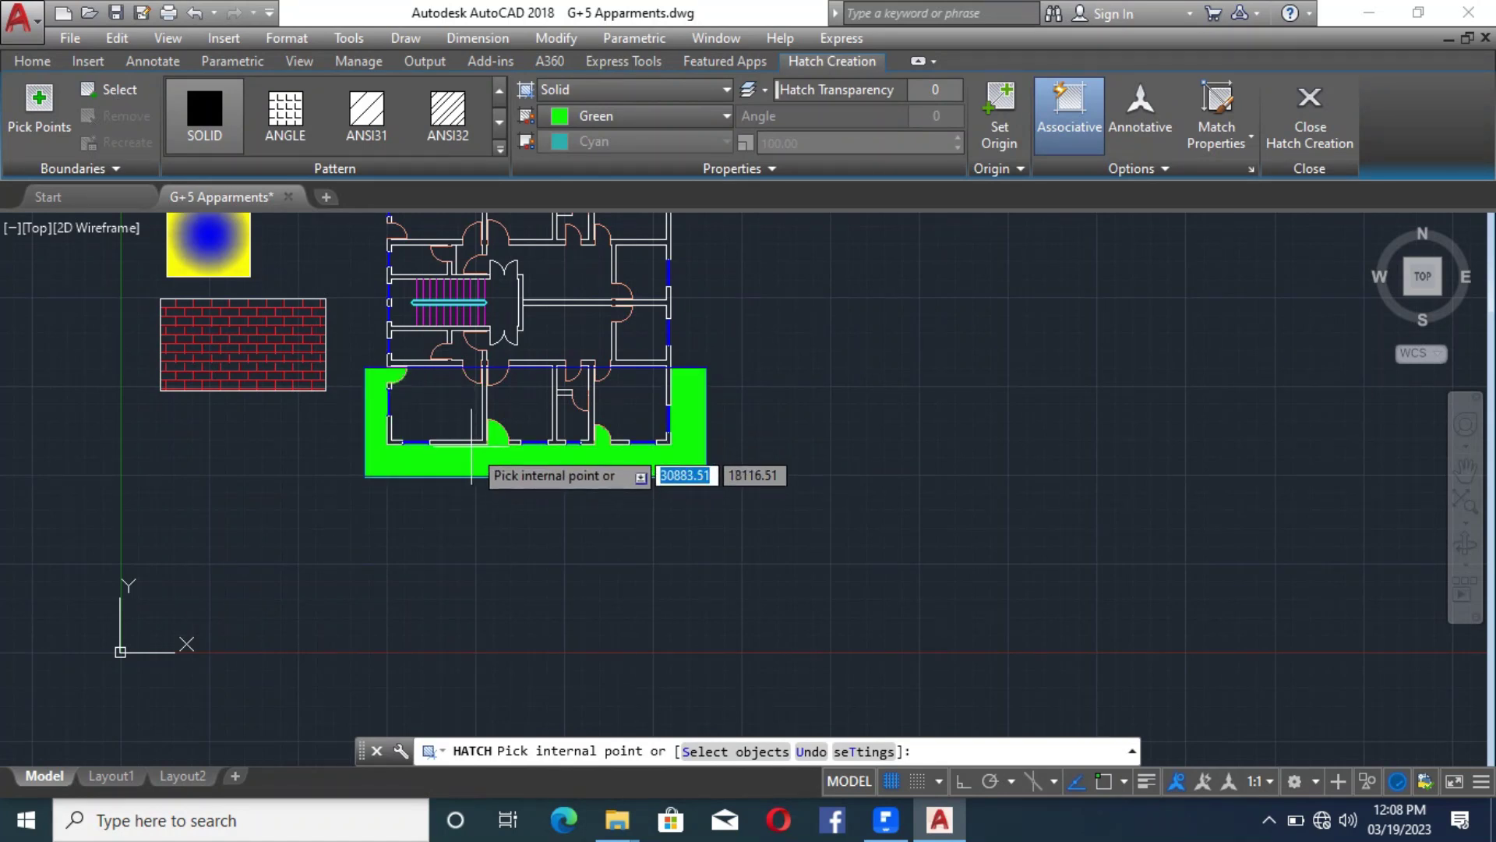
{"action": "key", "text": "Escape"}
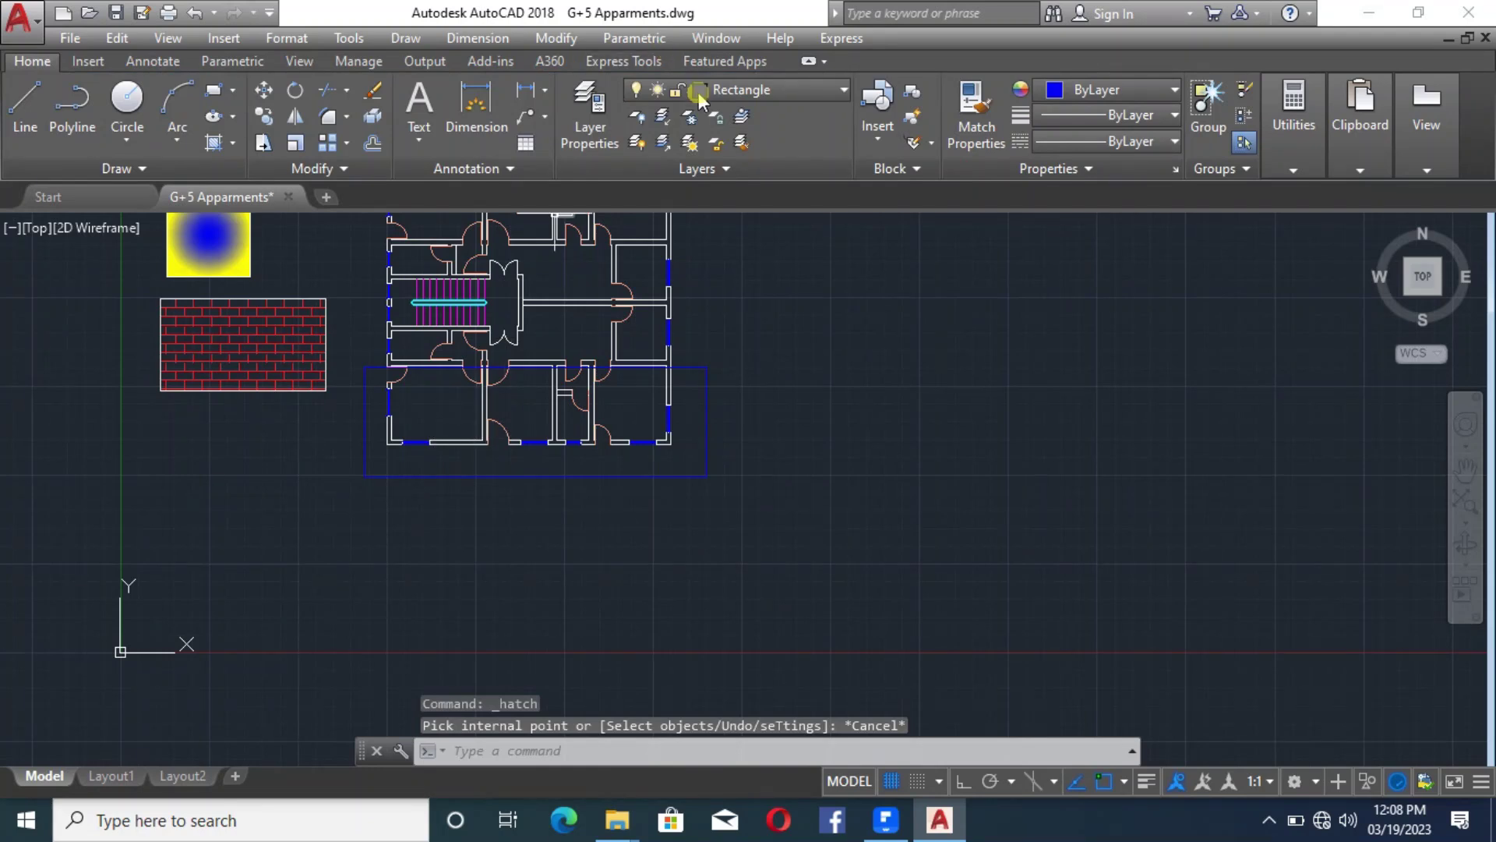
{"action": "left_click", "coordinate": [590, 131]}
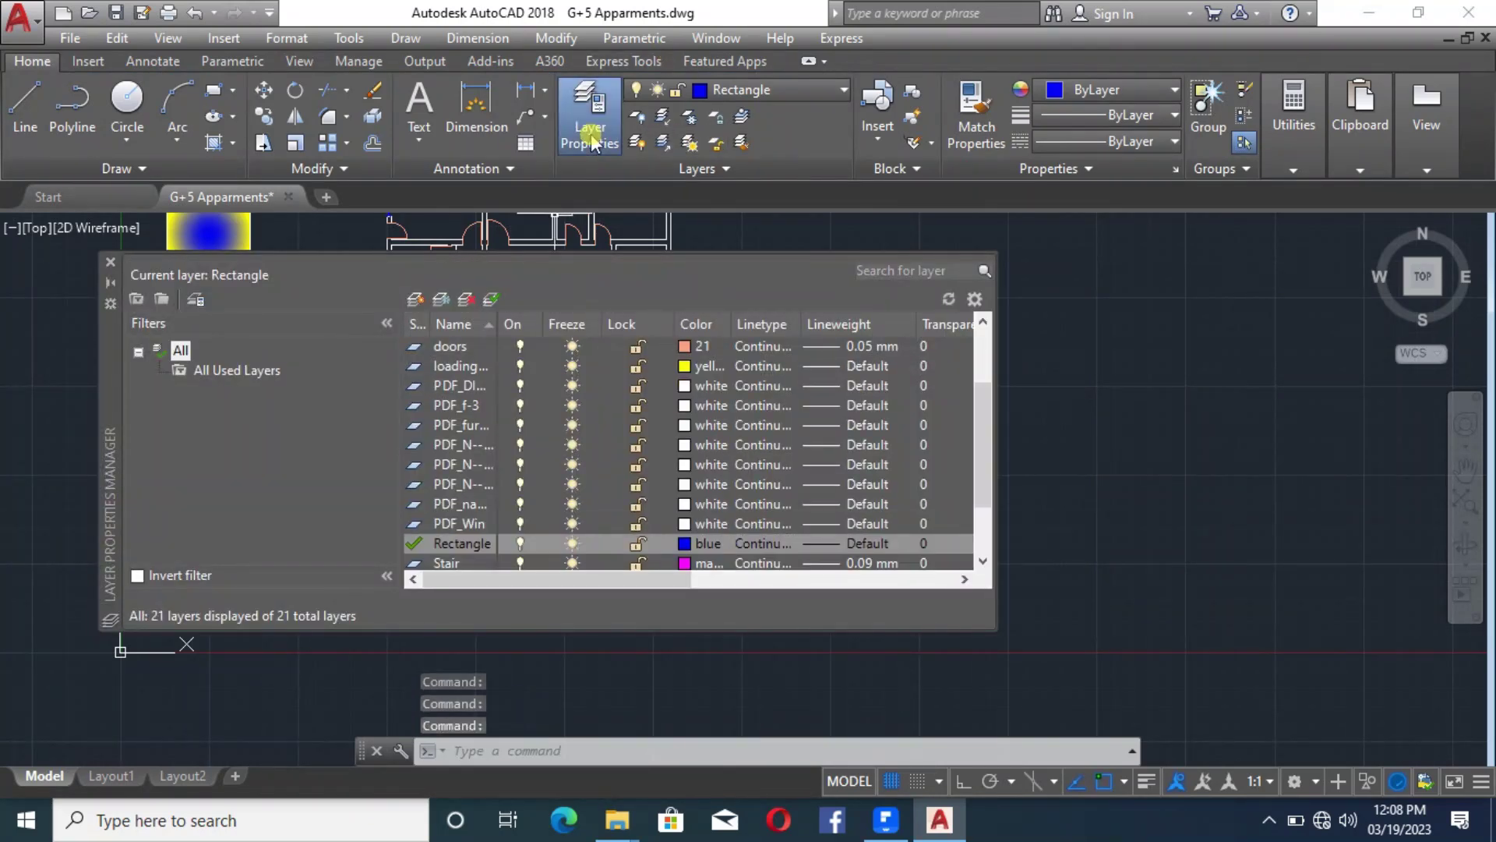
{"action": "right_click", "coordinate": [545, 427]}
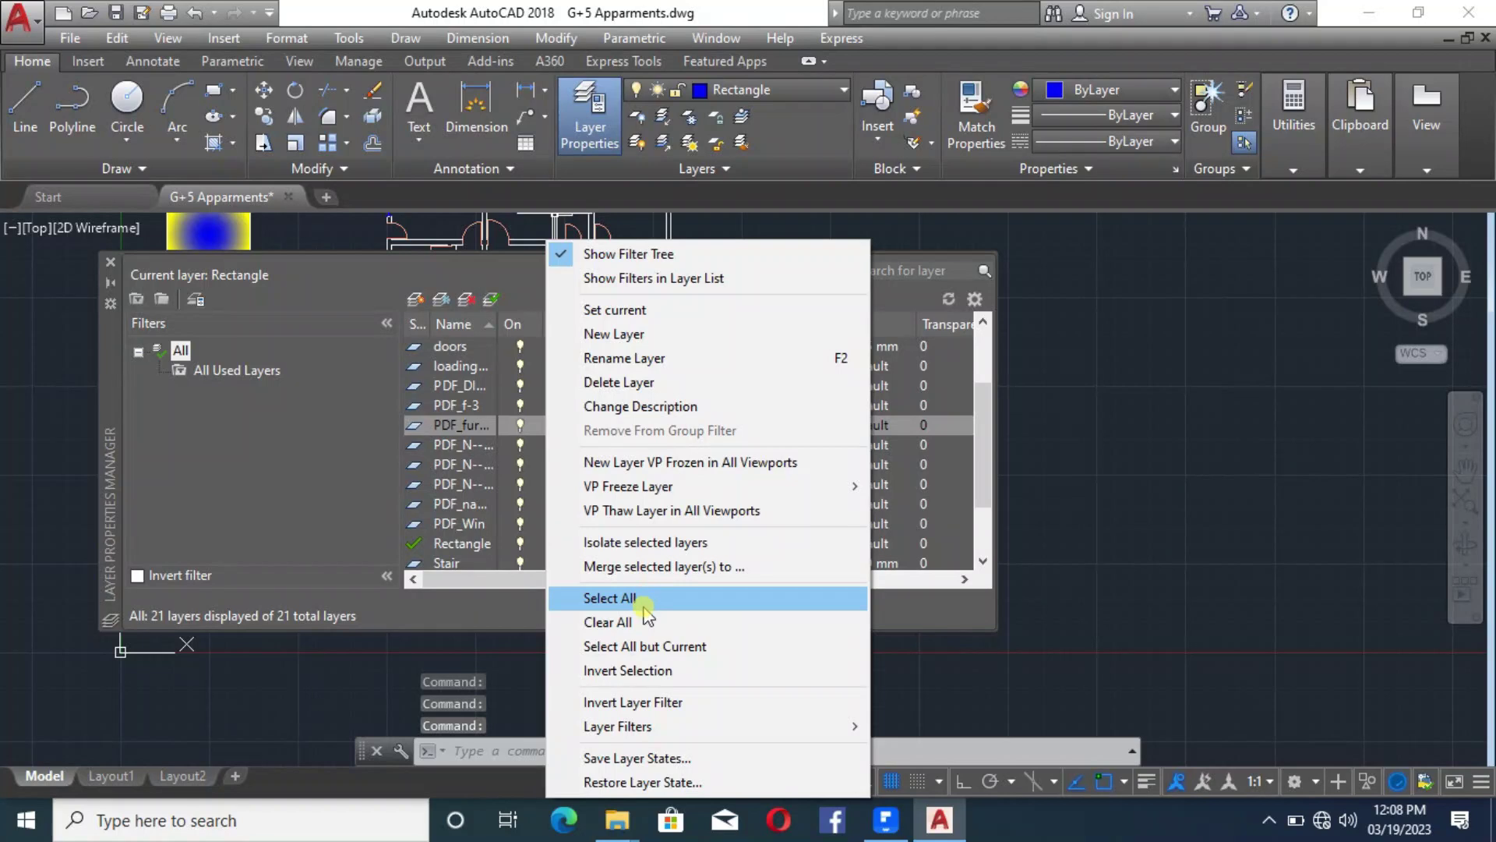
{"action": "left_click", "coordinate": [643, 606]}
{"action": "left_click", "coordinate": [524, 387]}
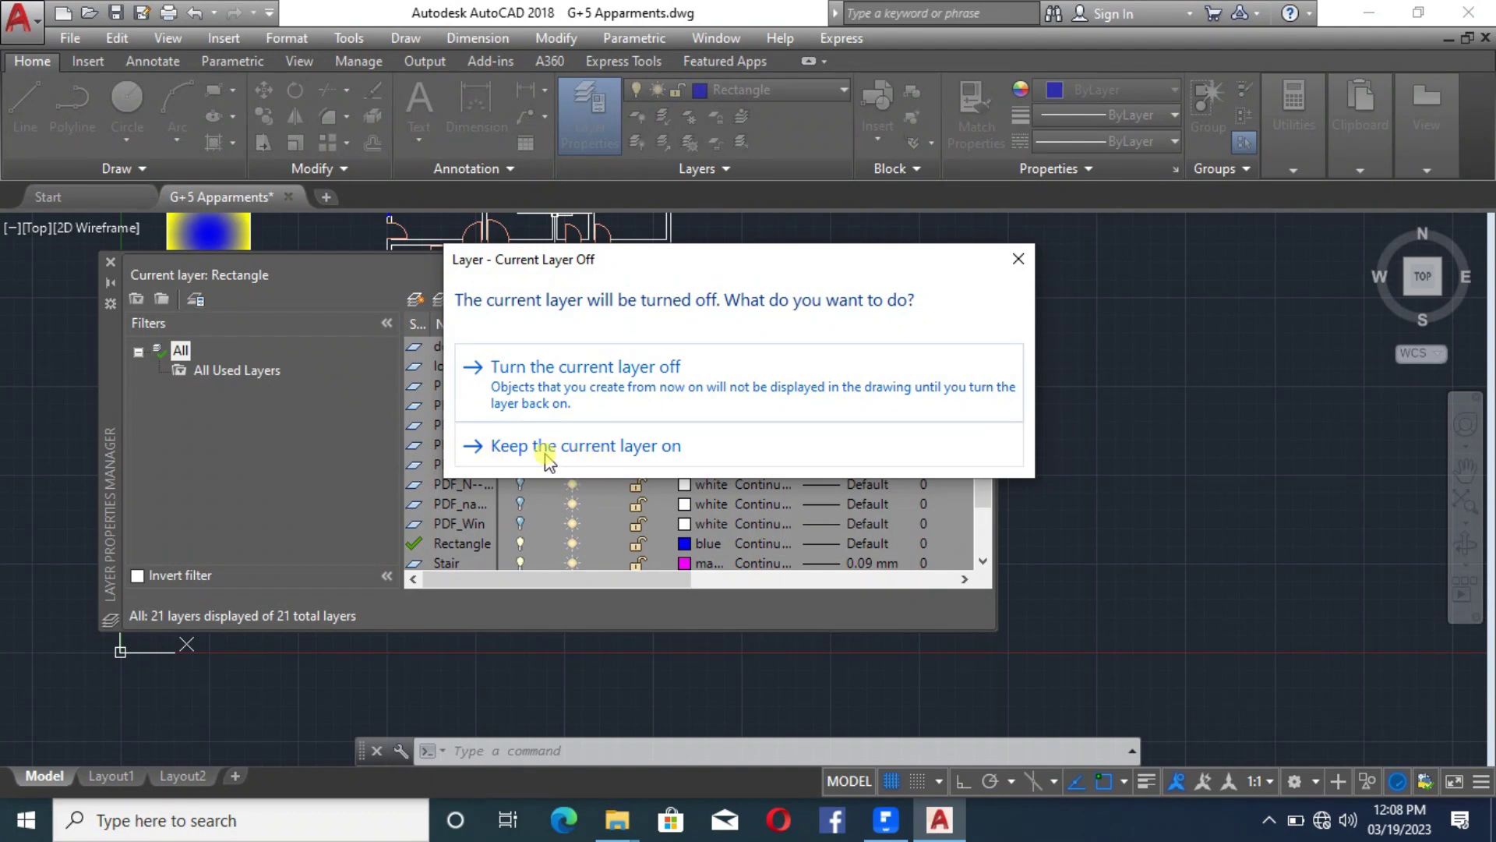
{"action": "left_click", "coordinate": [615, 454]}
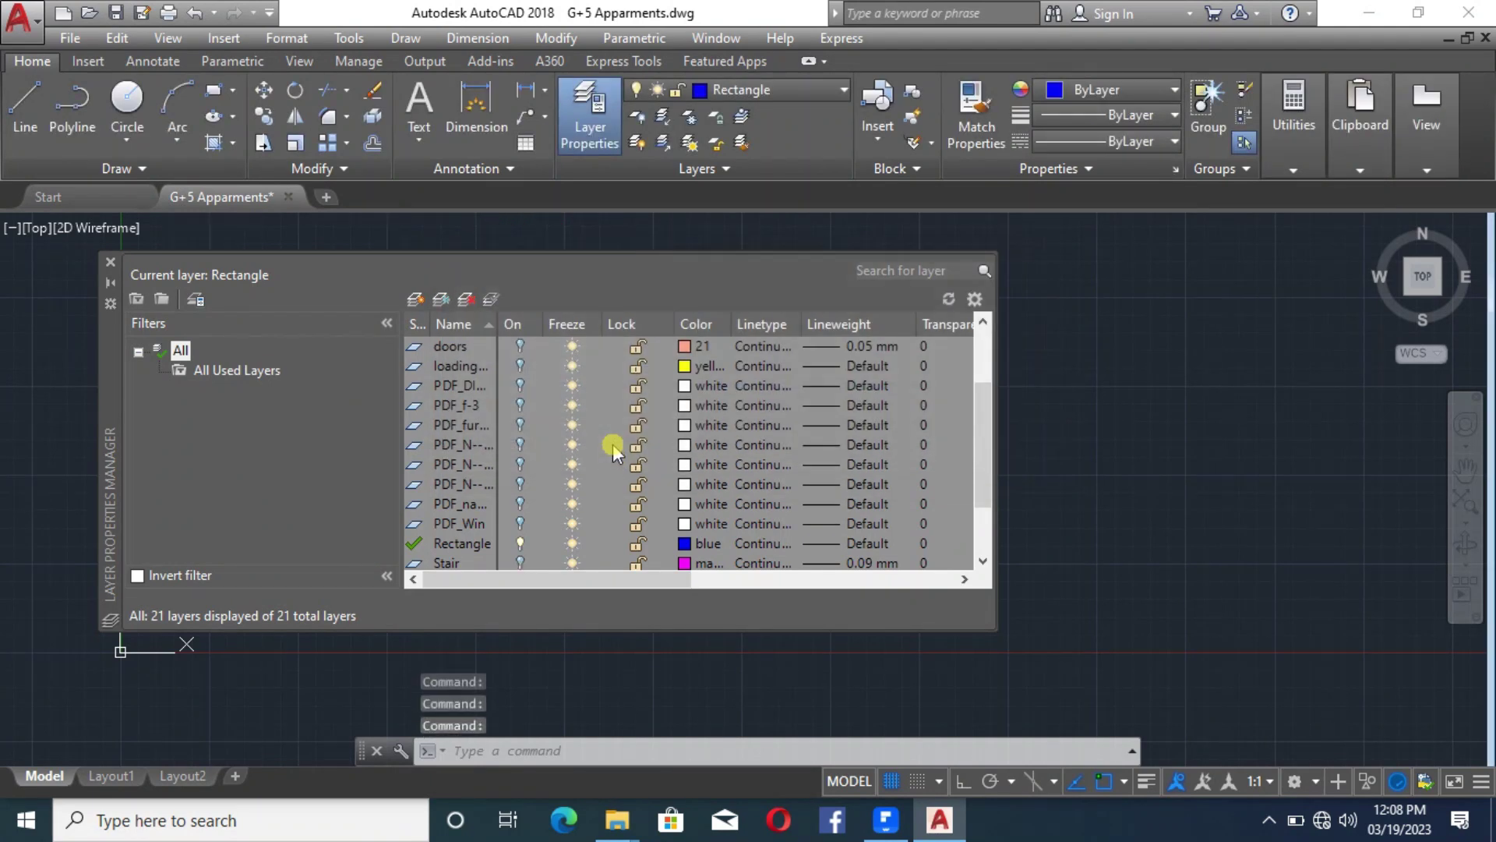
{"action": "left_click", "coordinate": [110, 261]}
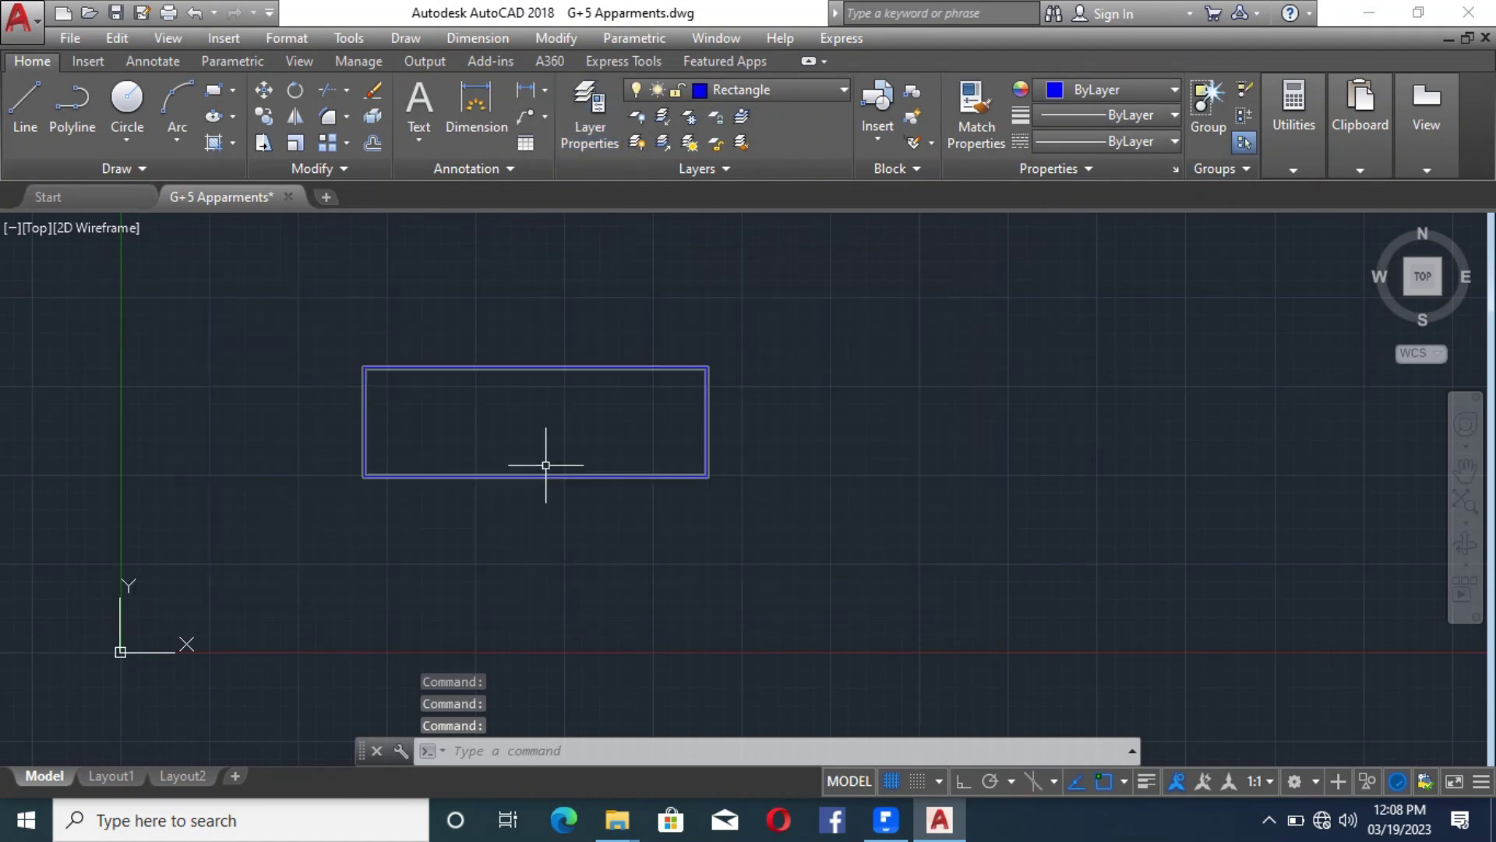
Hatch the inside of the isolated rectangle with the SOLID pattern in green
{"action": "left_click", "coordinate": [218, 143]}
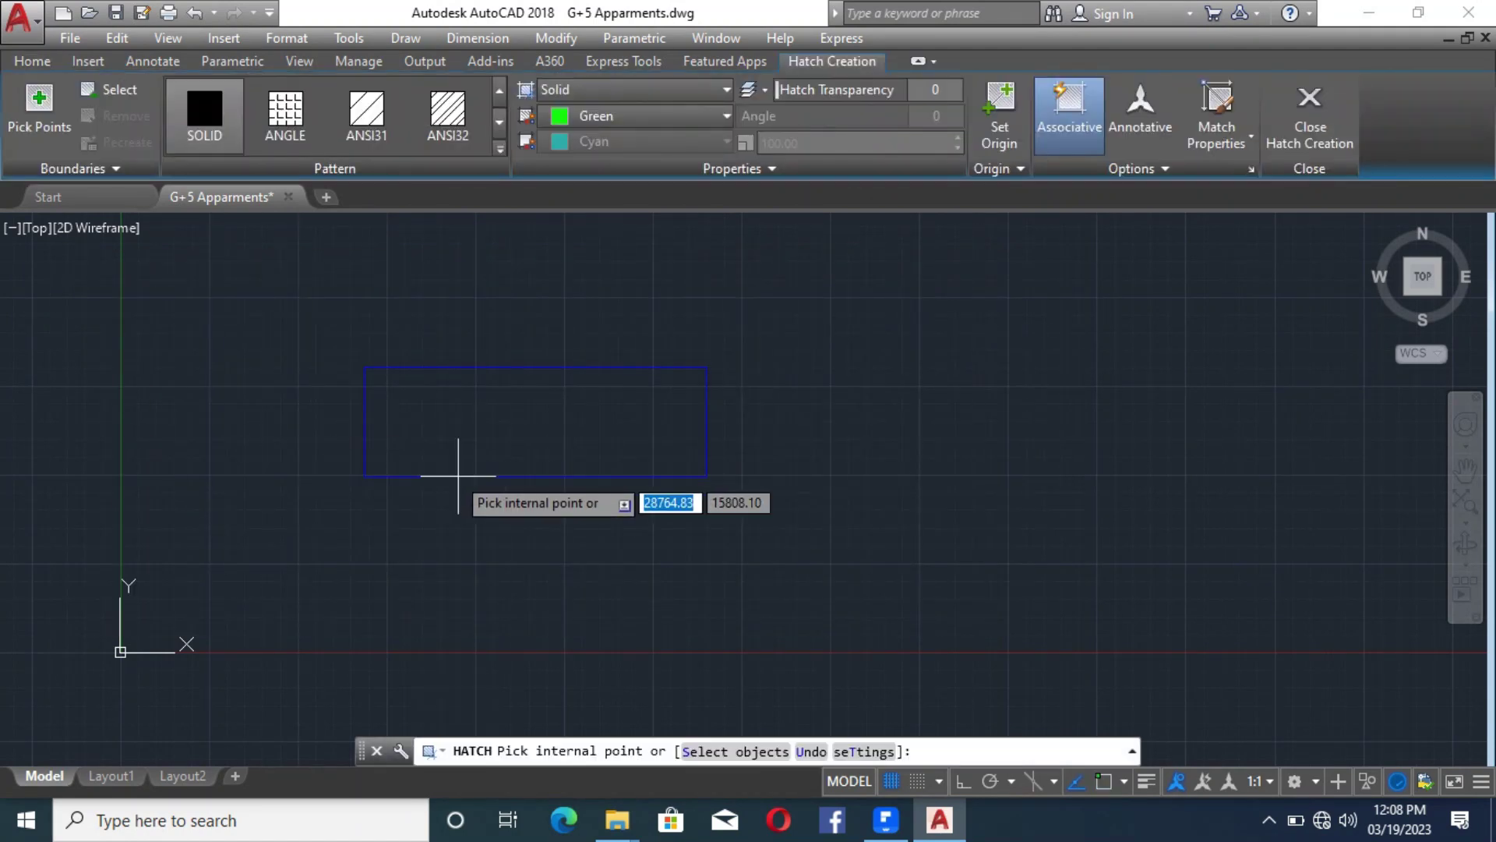
{"action": "left_click", "coordinate": [494, 437]}
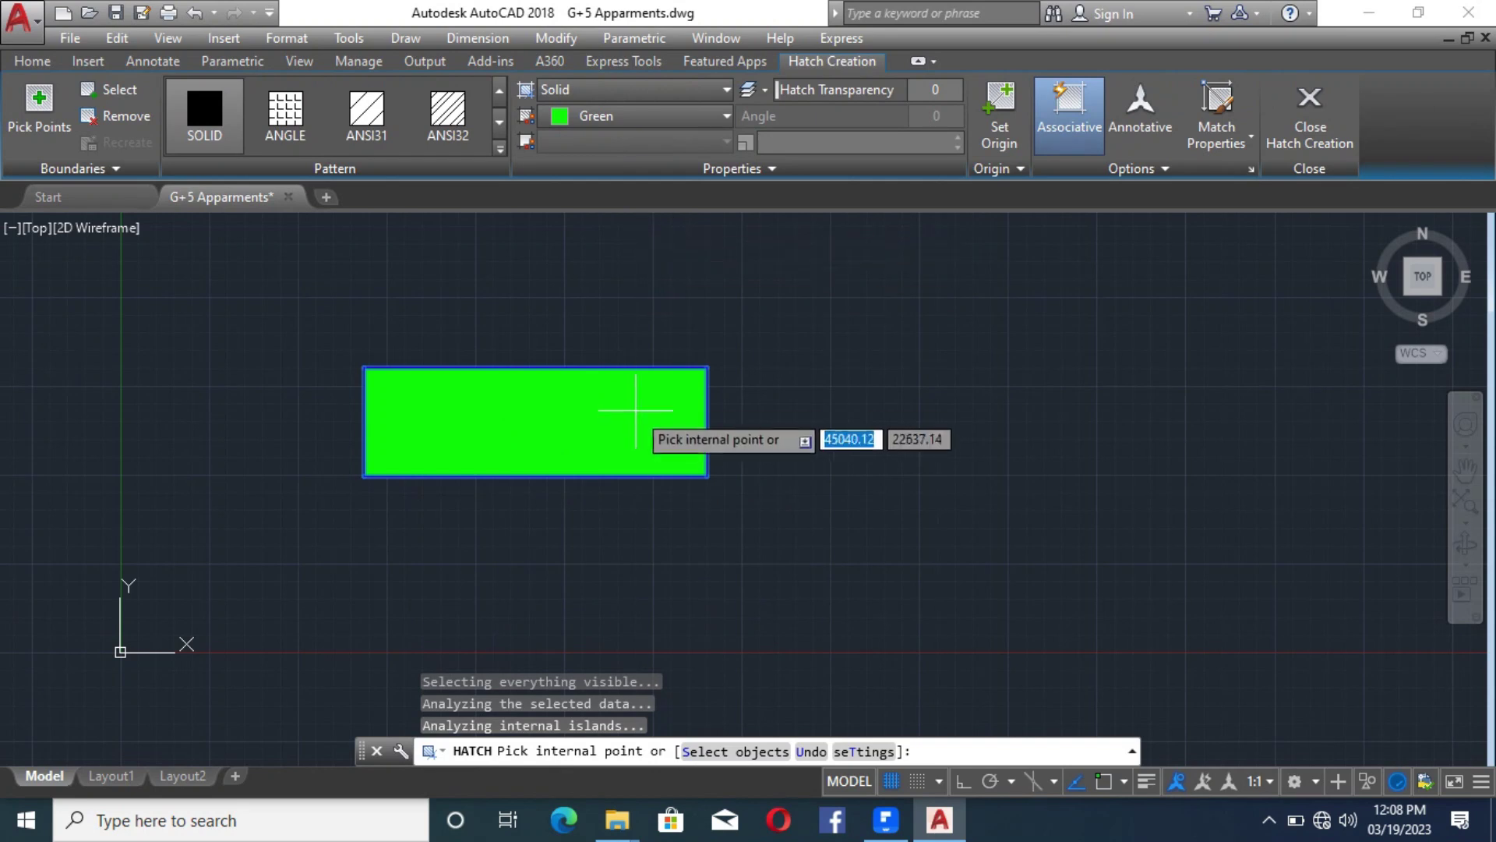
Finish the hatch and turn all layers back on
{"action": "left_click", "coordinate": [32, 61]}
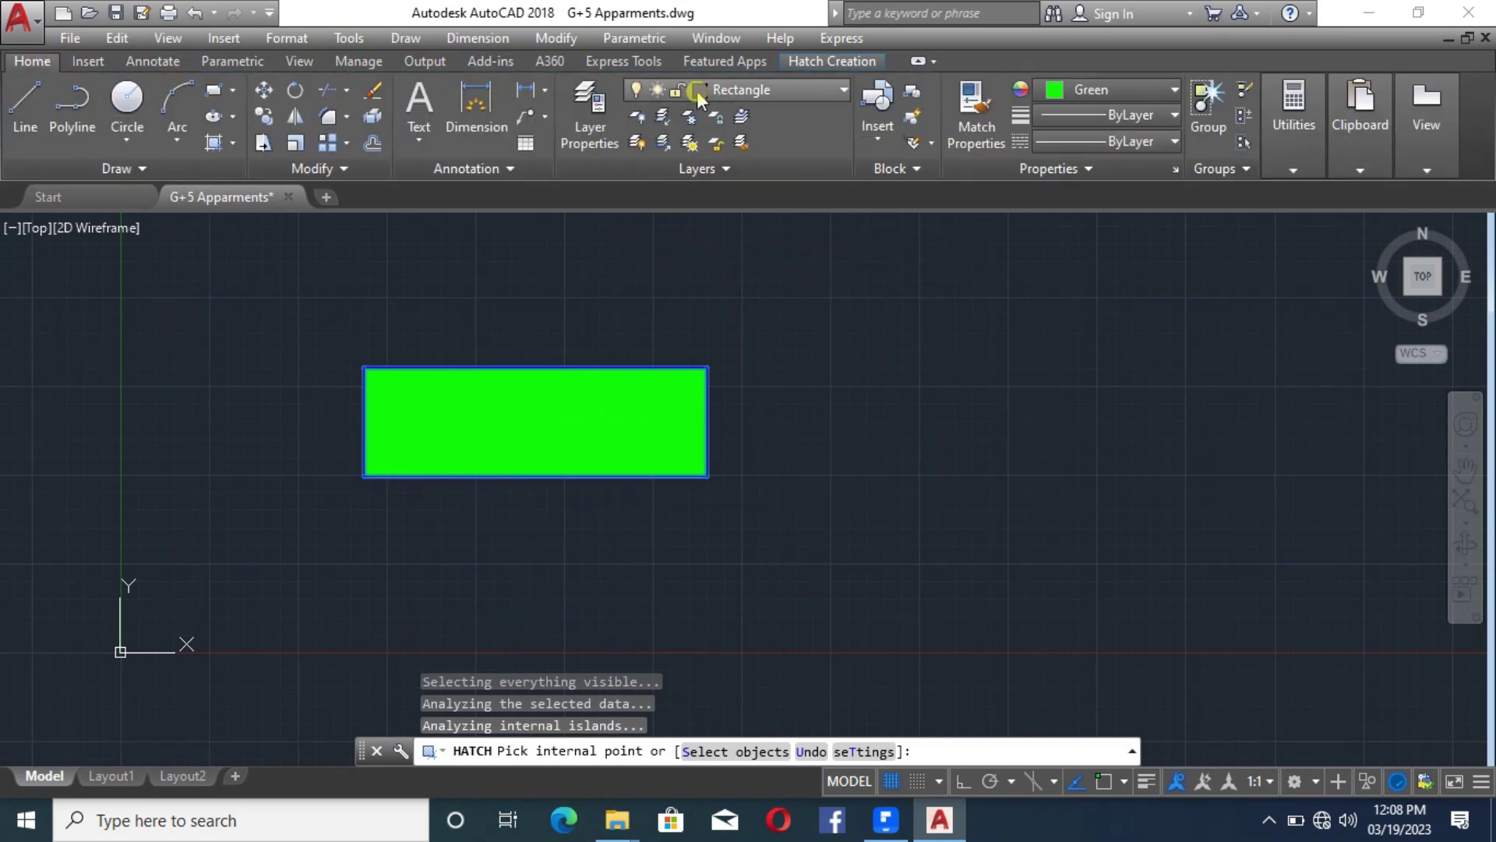
{"action": "left_click", "coordinate": [590, 116]}
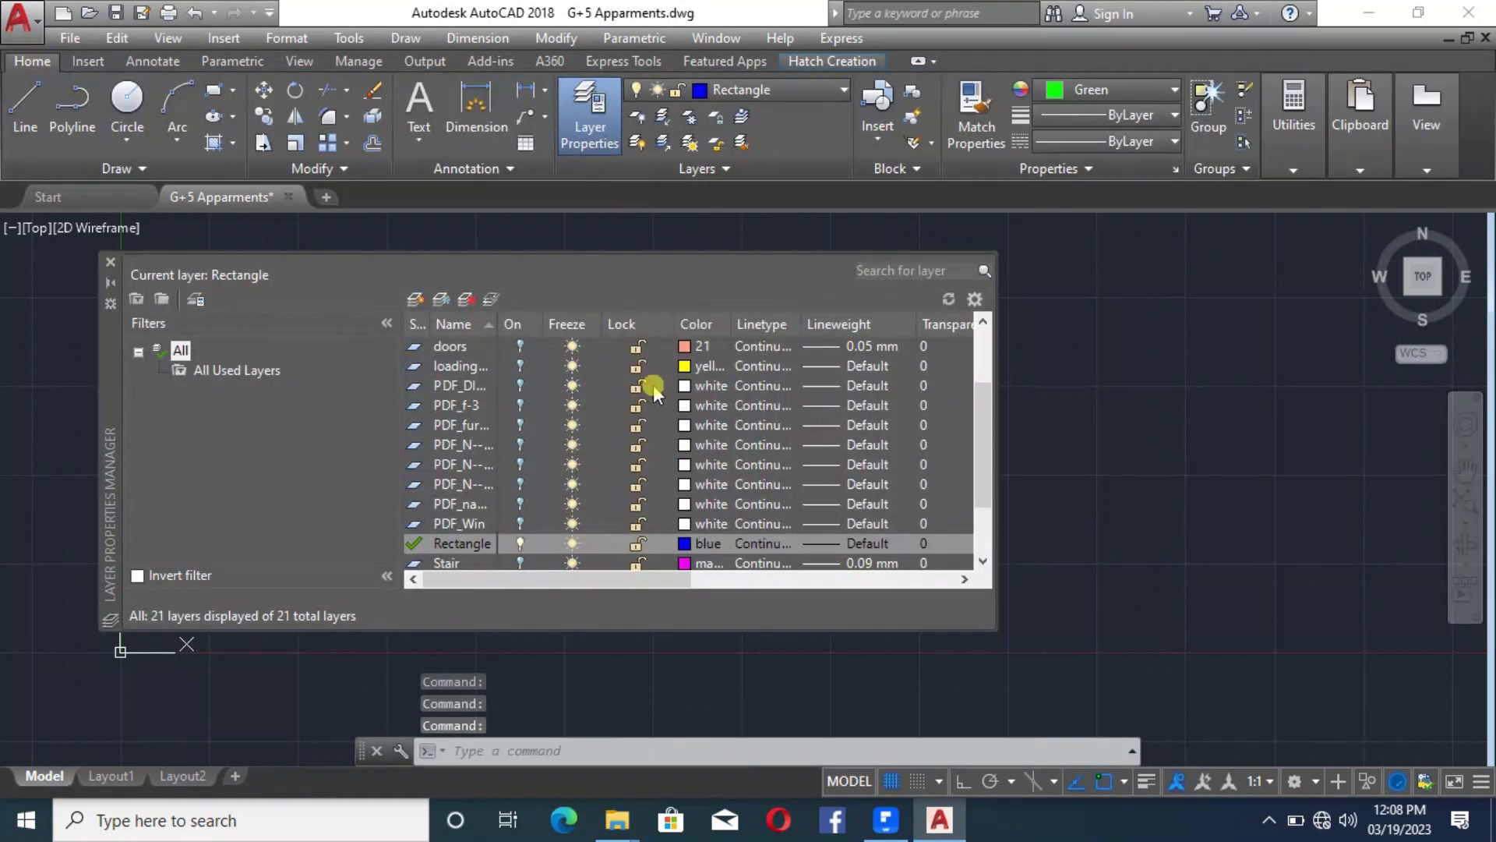
{"action": "right_click", "coordinate": [638, 404]}
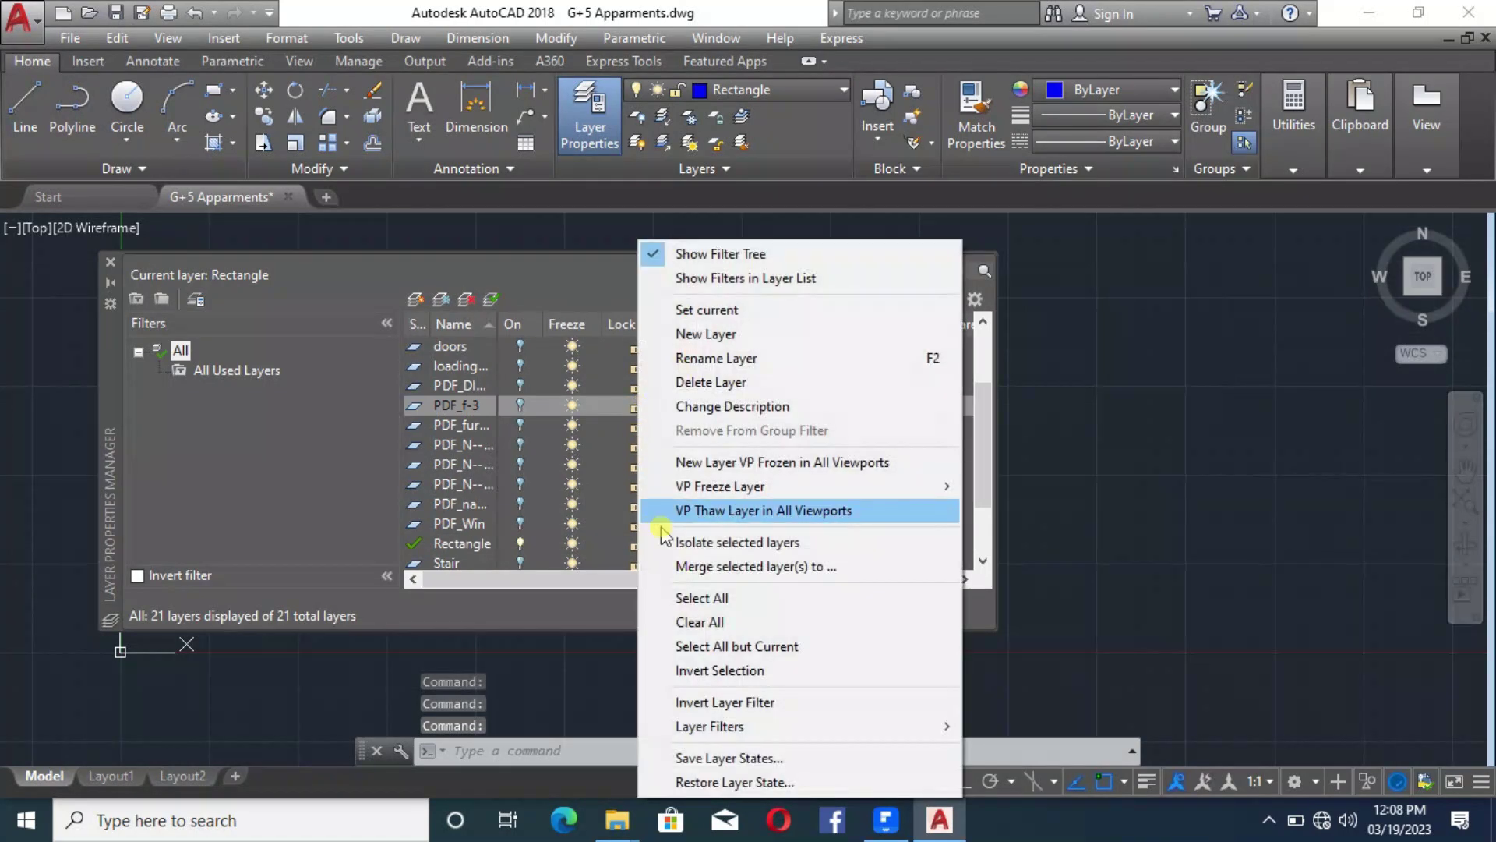
{"action": "left_click", "coordinate": [715, 600]}
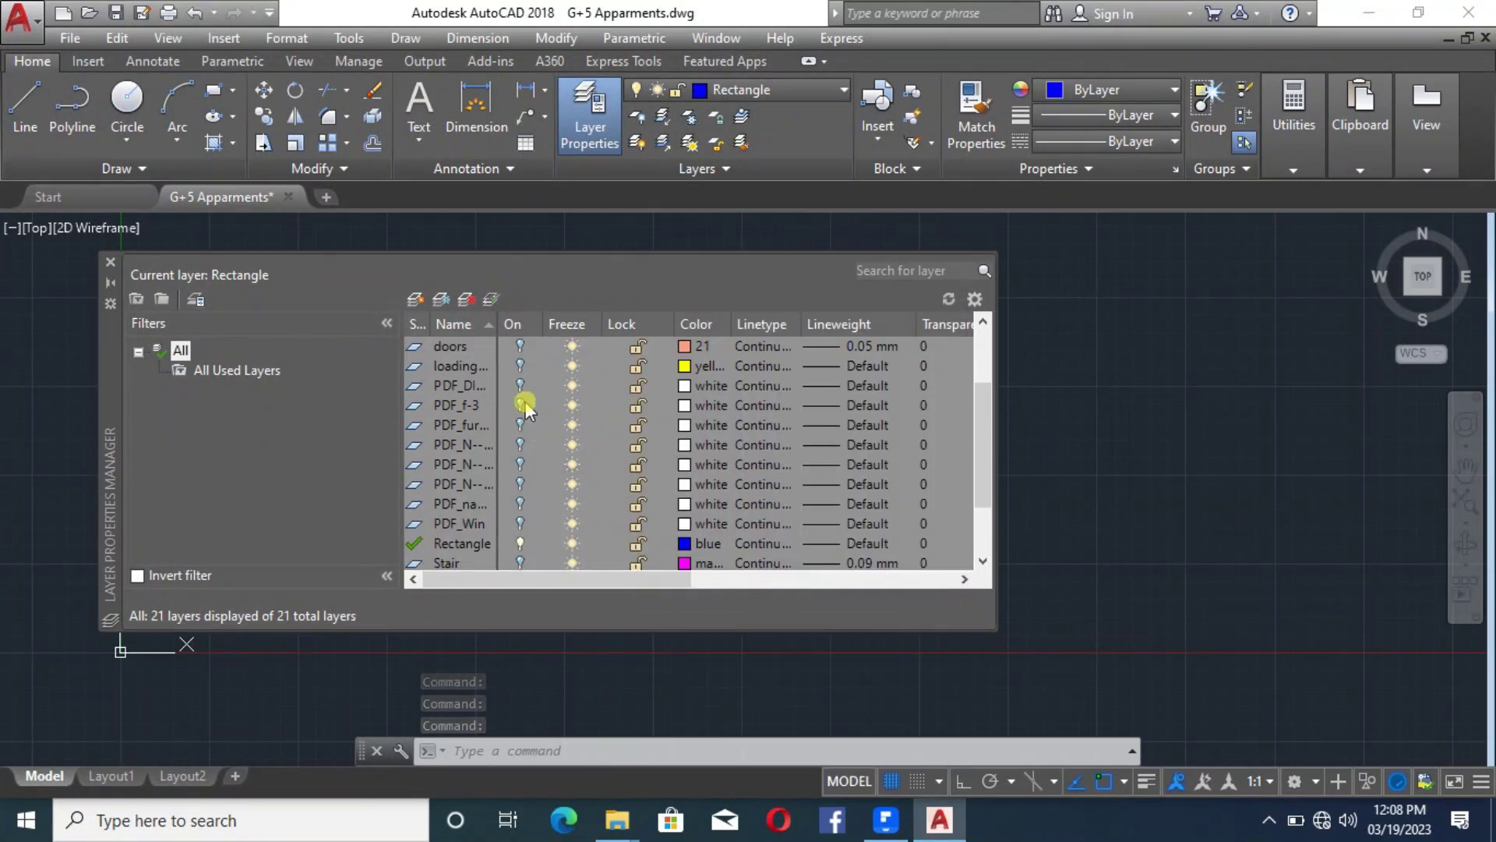
{"action": "left_click", "coordinate": [522, 403]}
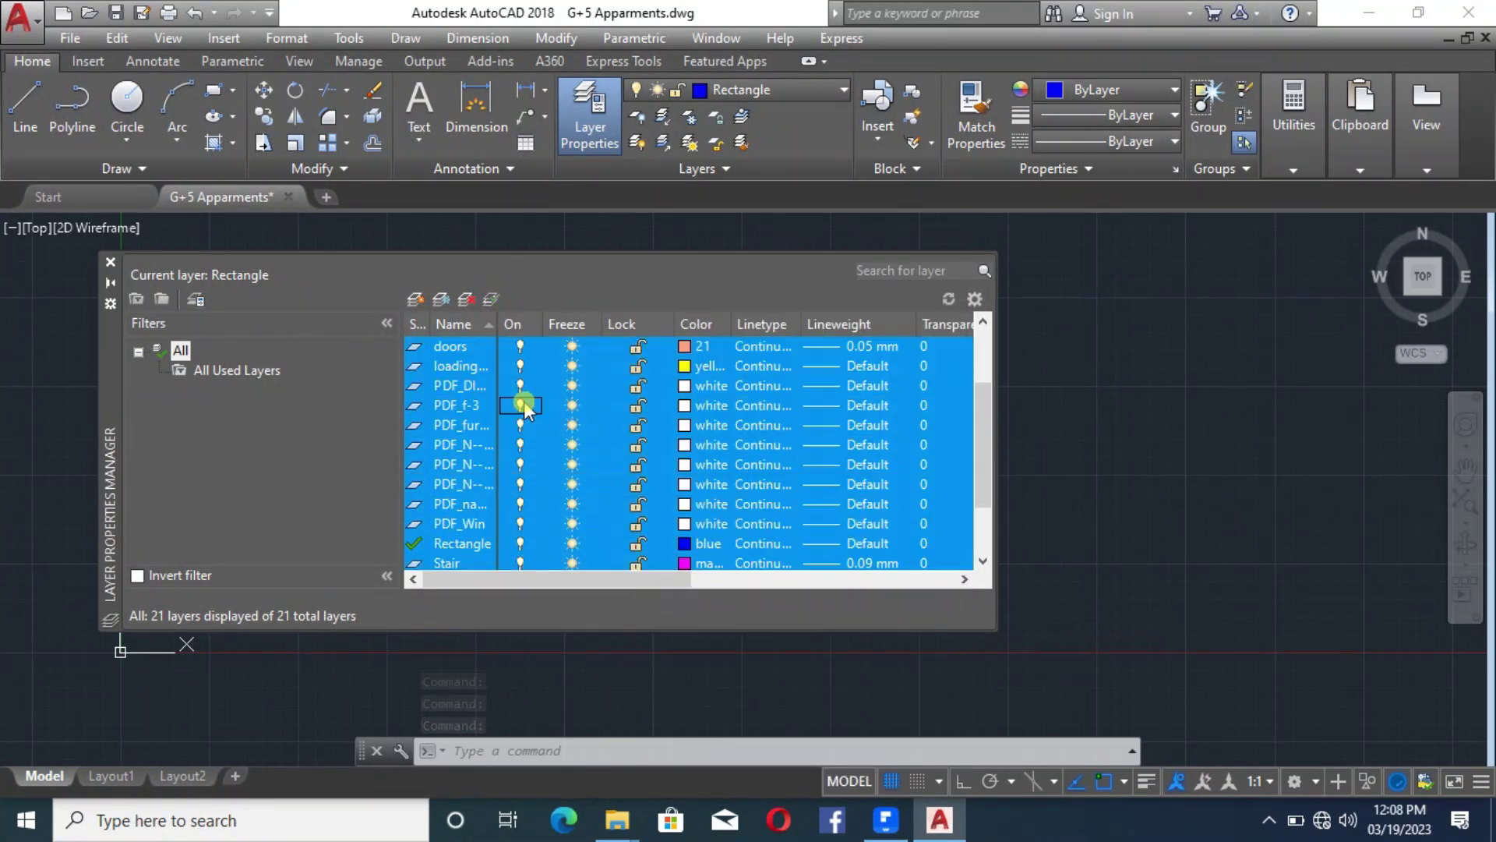
{"action": "left_click", "coordinate": [112, 262]}
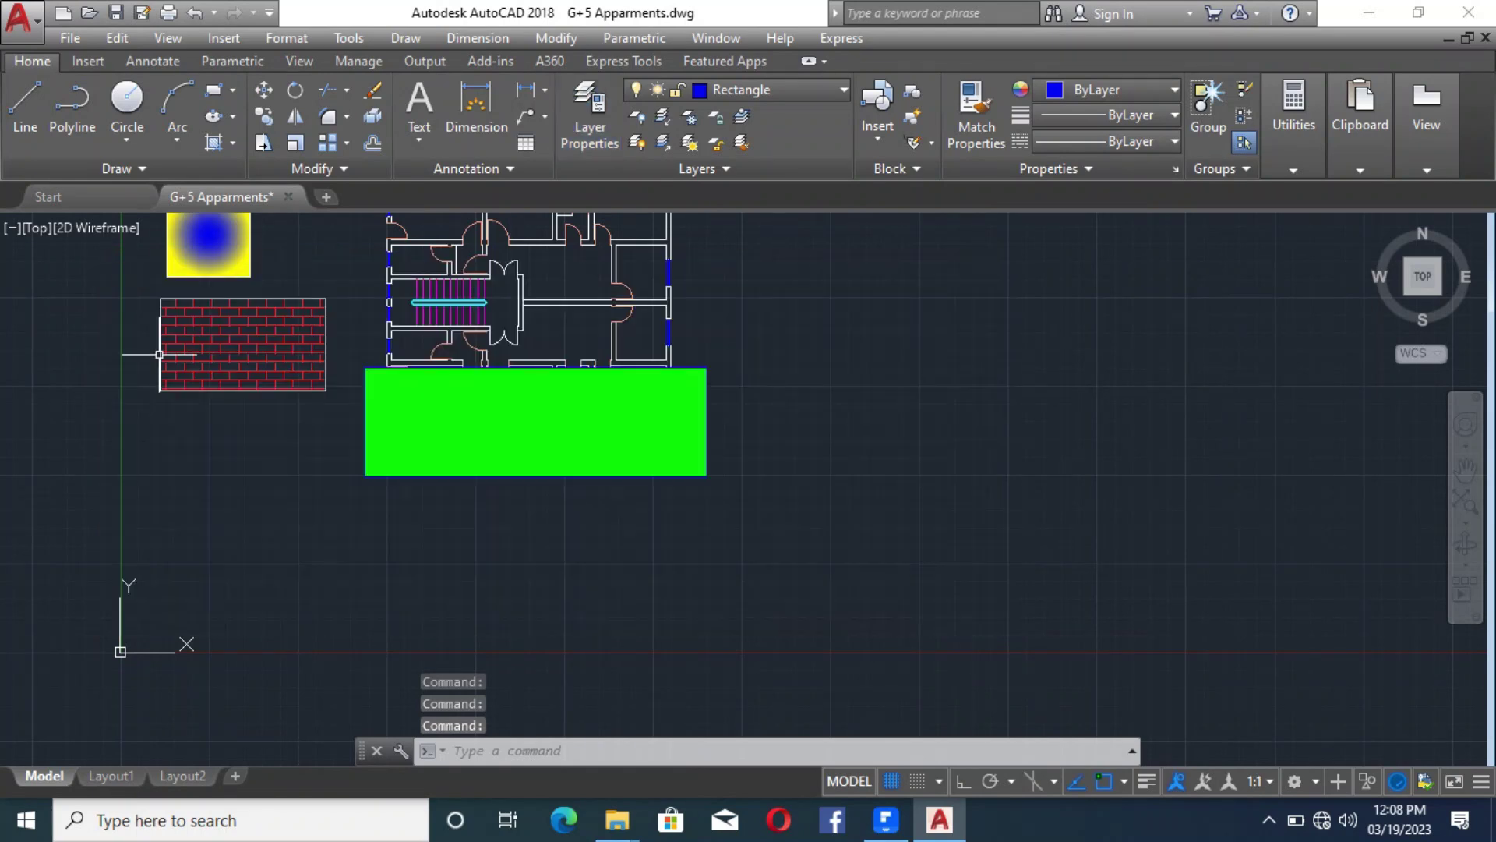
Set the transparency of the green hatch over the lower rooms to 80, trying 50 and 35 first
{"action": "left_click", "coordinate": [535, 422]}
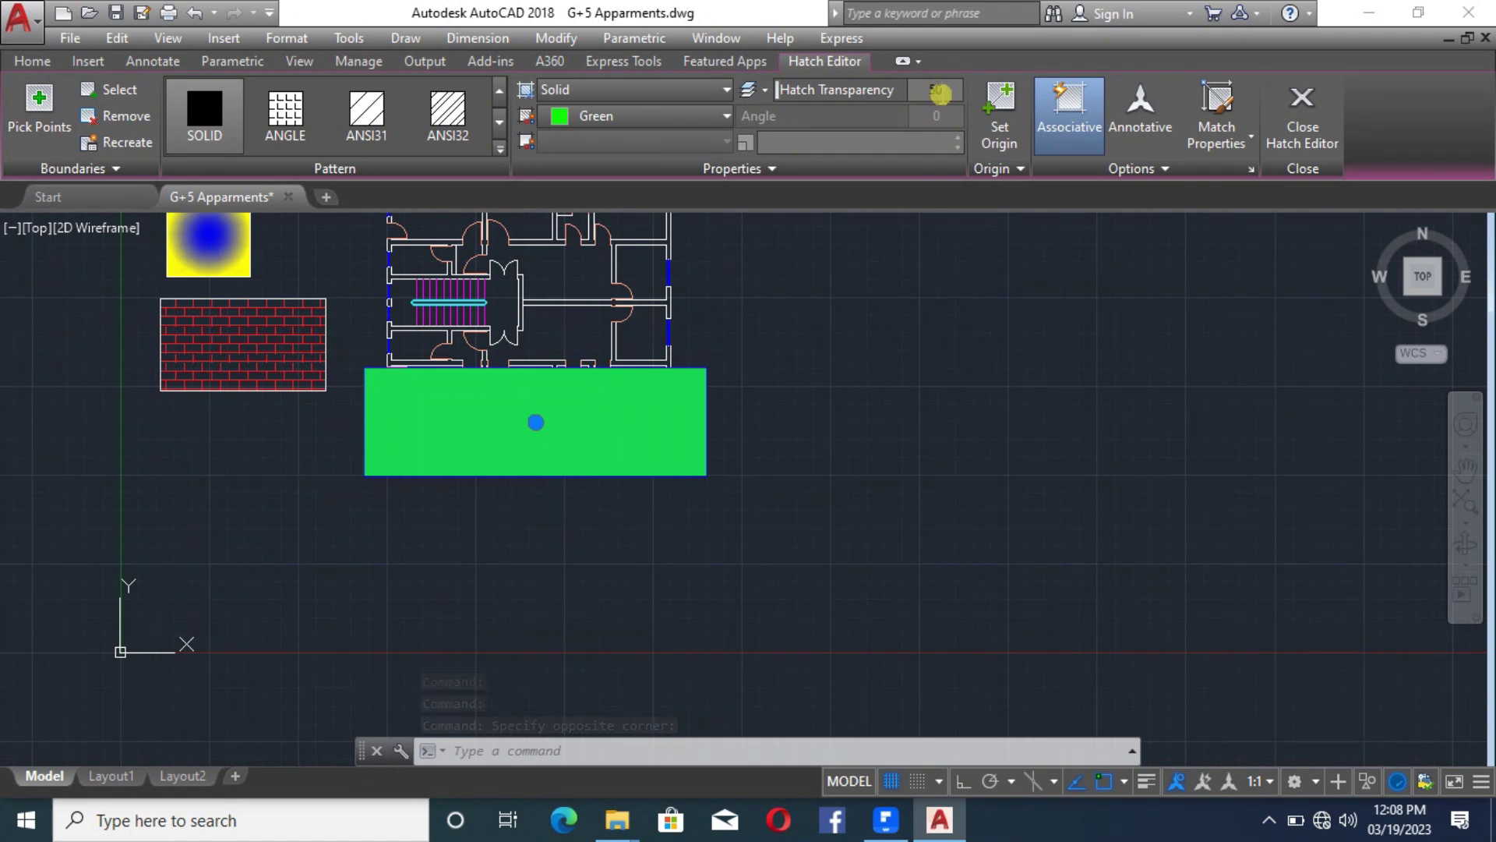
{"action": "left_click", "coordinate": [940, 99]}
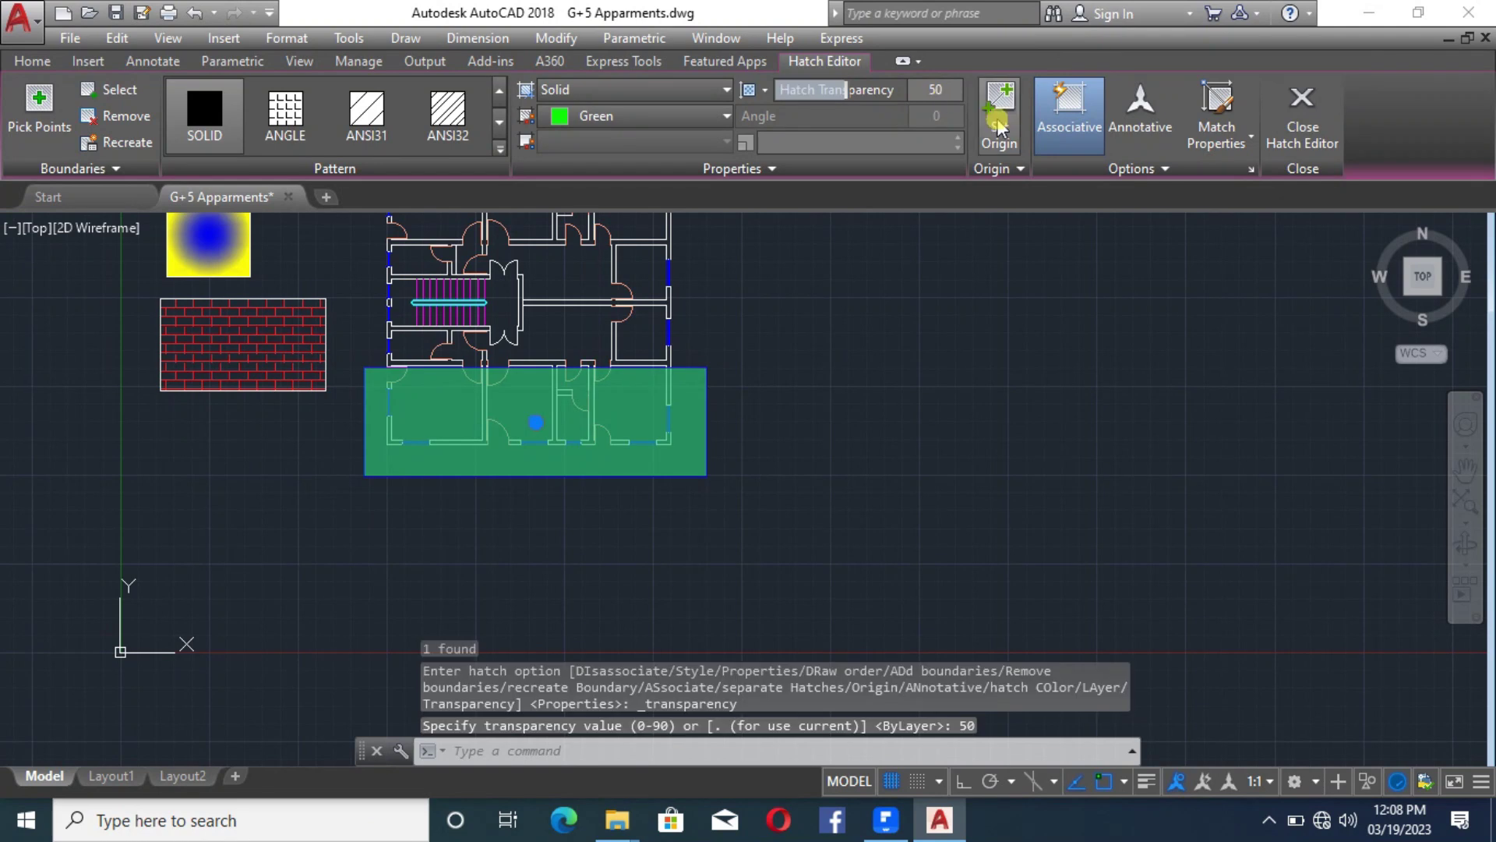
{"action": "scroll", "coordinate": [494, 424], "scroll_direction": "up", "scroll_amount": 4}
{"action": "scroll", "coordinate": [654, 474], "scroll_direction": "down", "scroll_amount": 2}
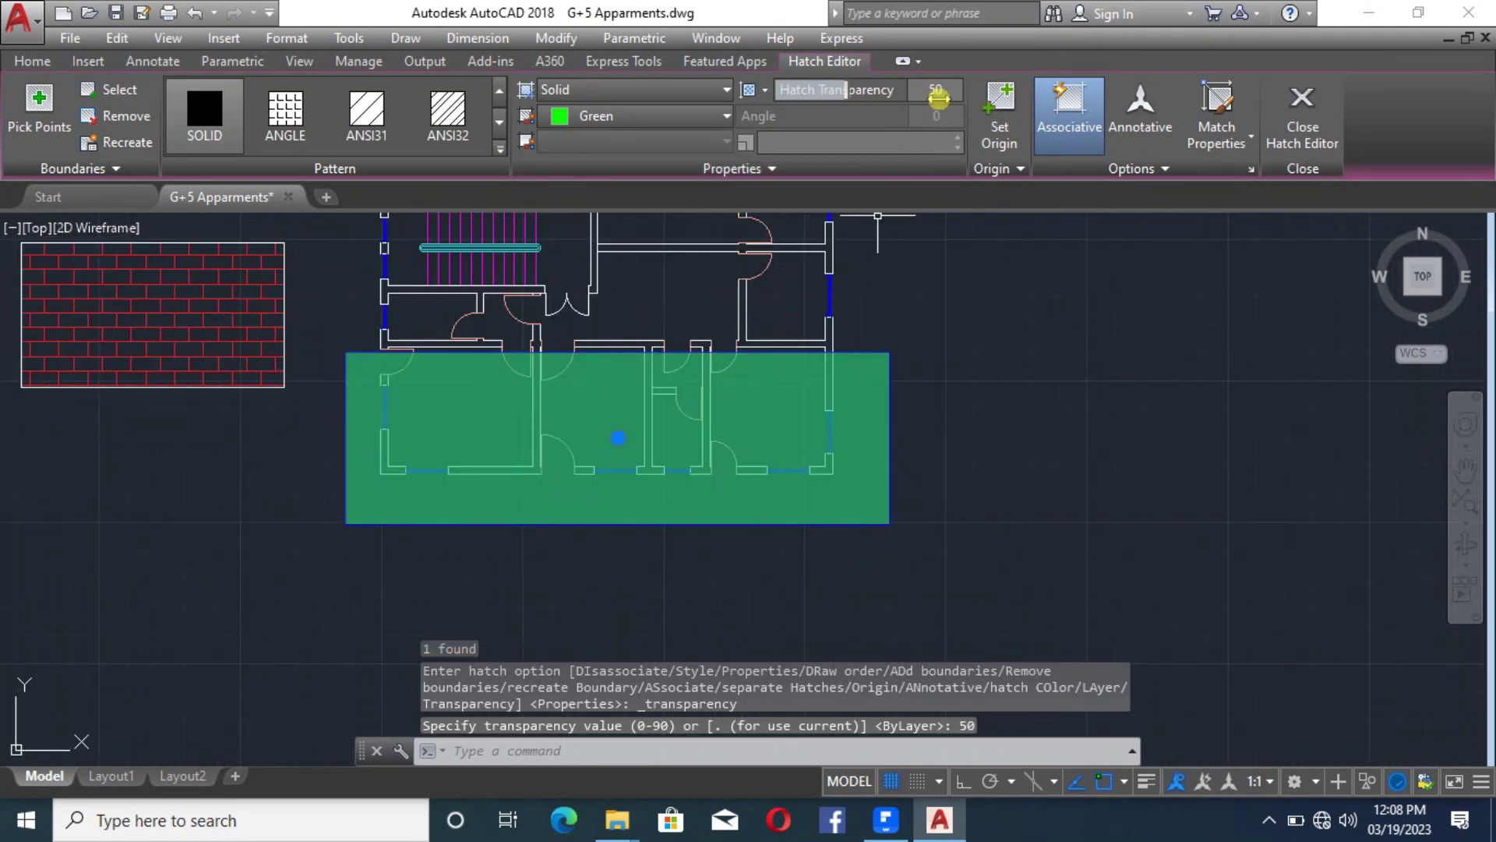
{"action": "mouse_move", "coordinate": [951, 91]}
{"action": "left_mouse_down"}
{"action": "mouse_move", "coordinate": [919, 90]}
{"action": "mouse_move", "coordinate": [940, 93]}
{"action": "left_mouse_up"}
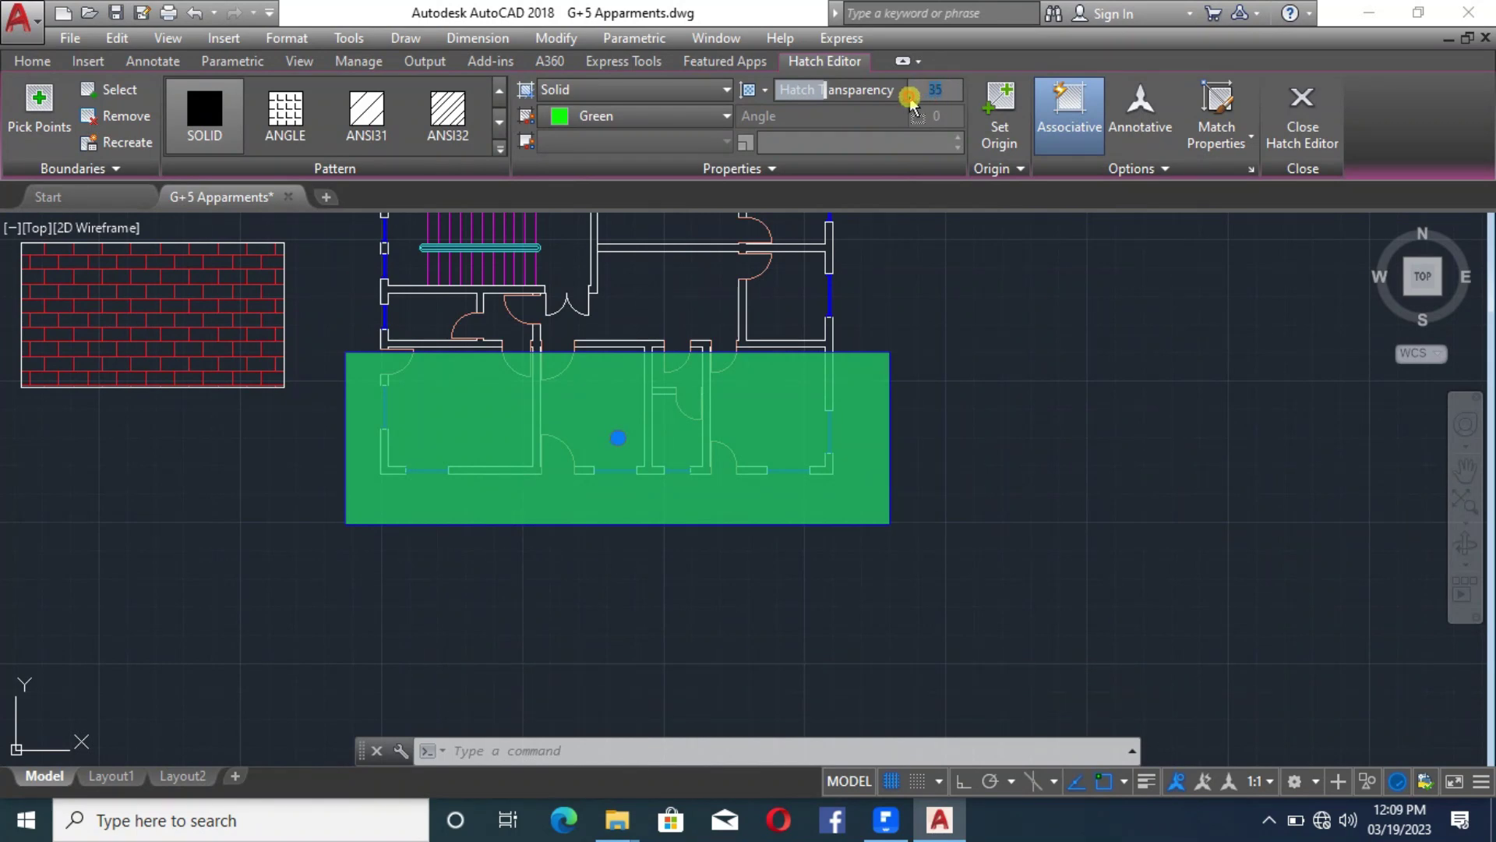
{"action": "left_click_drag", "start_coordinate": [897, 97], "coordinate": [938, 96]}
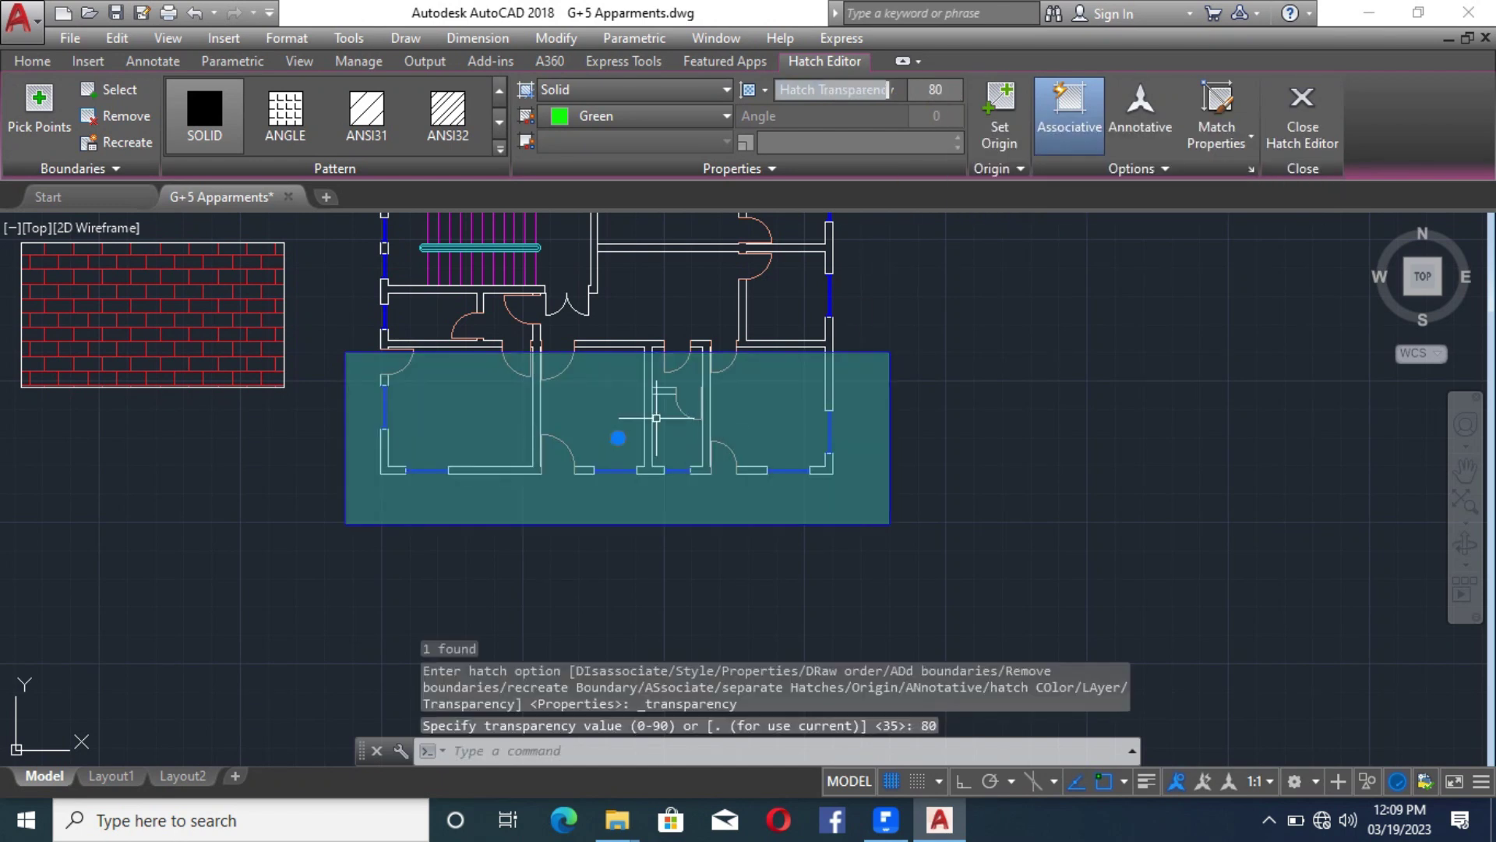
{"action": "scroll", "coordinate": [654, 394], "scroll_direction": "up", "scroll_amount": 3}
{"action": "scroll", "coordinate": [654, 405], "scroll_direction": "down", "scroll_amount": 5}
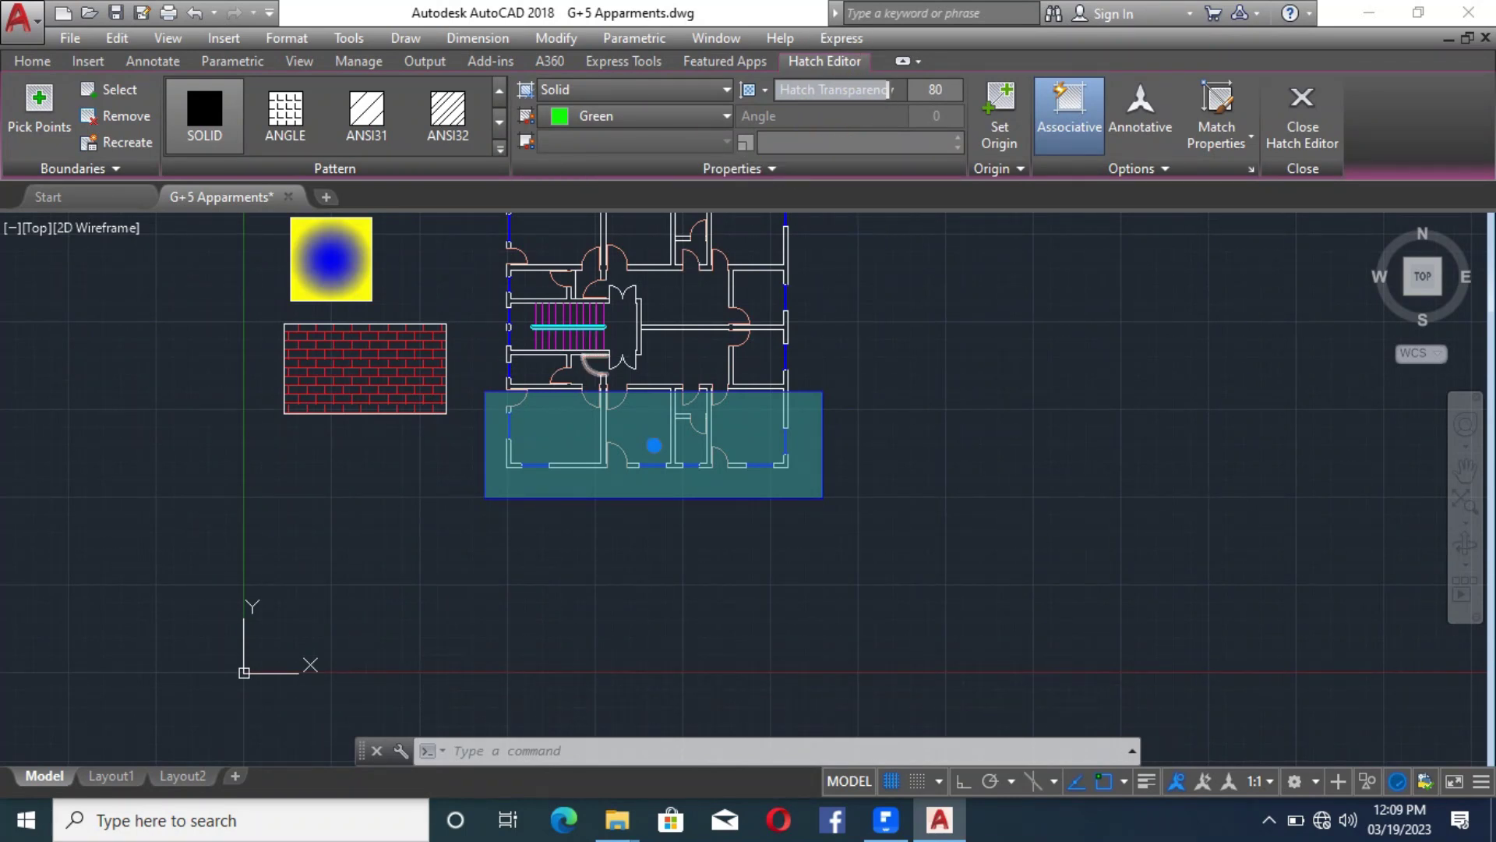
Delete the red AR-B816 brick hatch from the rectangle below the gradient square, keeping its outline
{"action": "key", "text": "Escape"}
{"action": "left_click", "coordinate": [408, 375]}
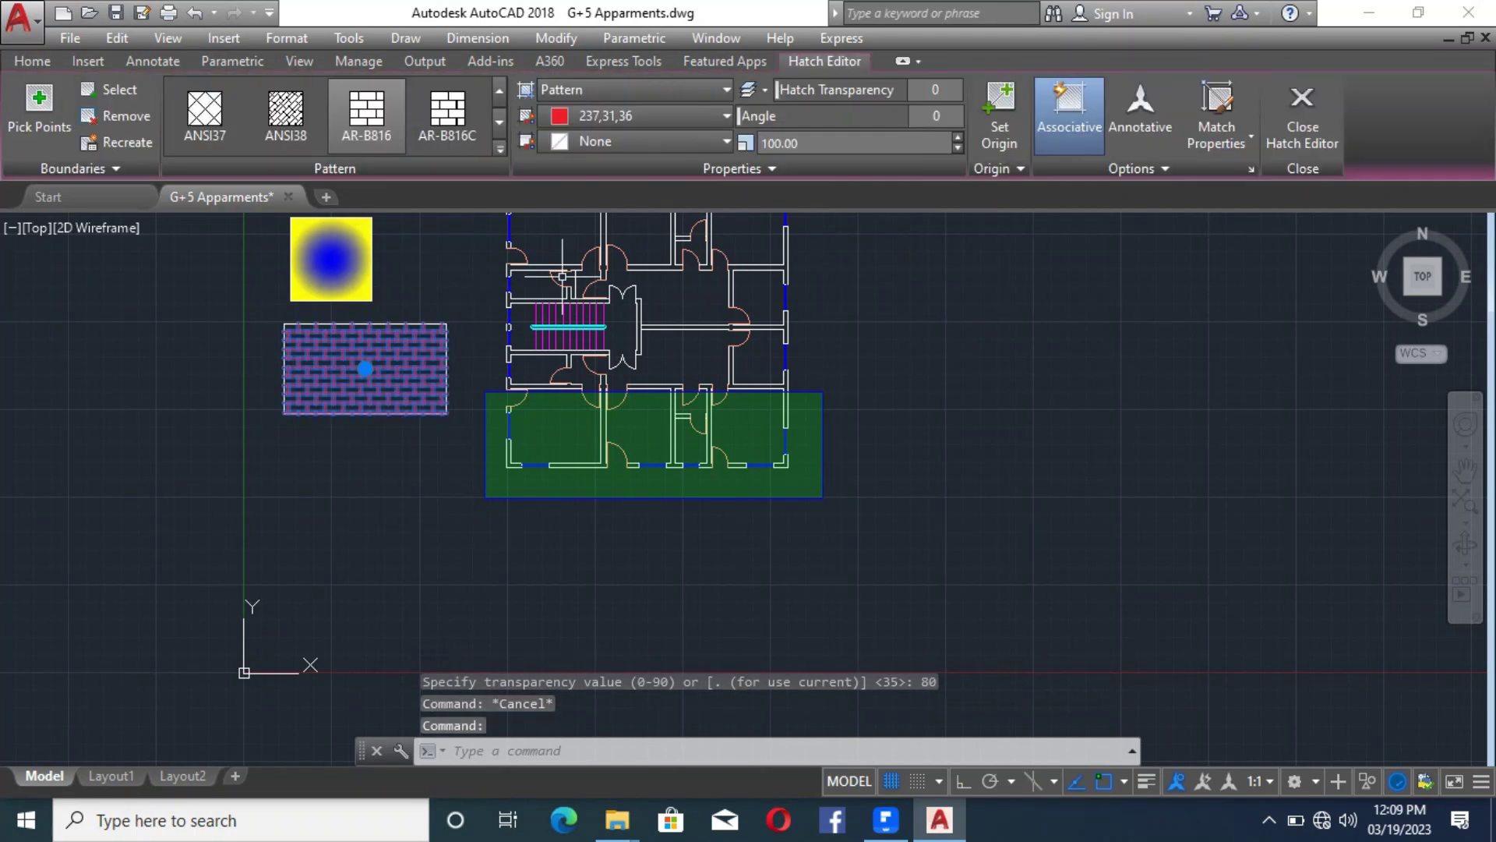
{"action": "scroll", "coordinate": [406, 319], "scroll_direction": "up", "scroll_amount": 4}
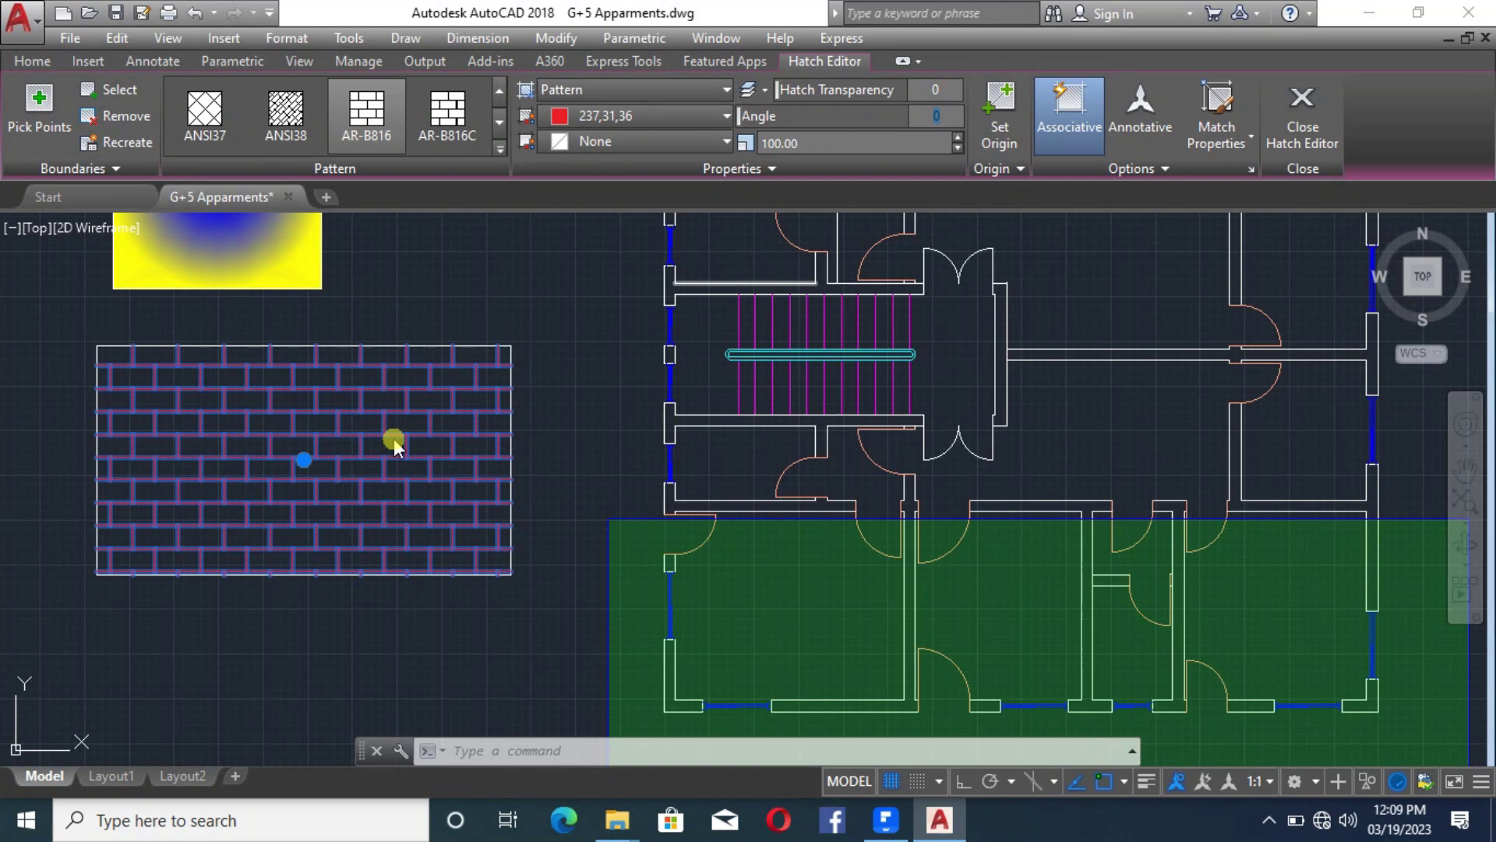
{"action": "scroll", "coordinate": [567, 421], "scroll_direction": "down", "scroll_amount": 5}
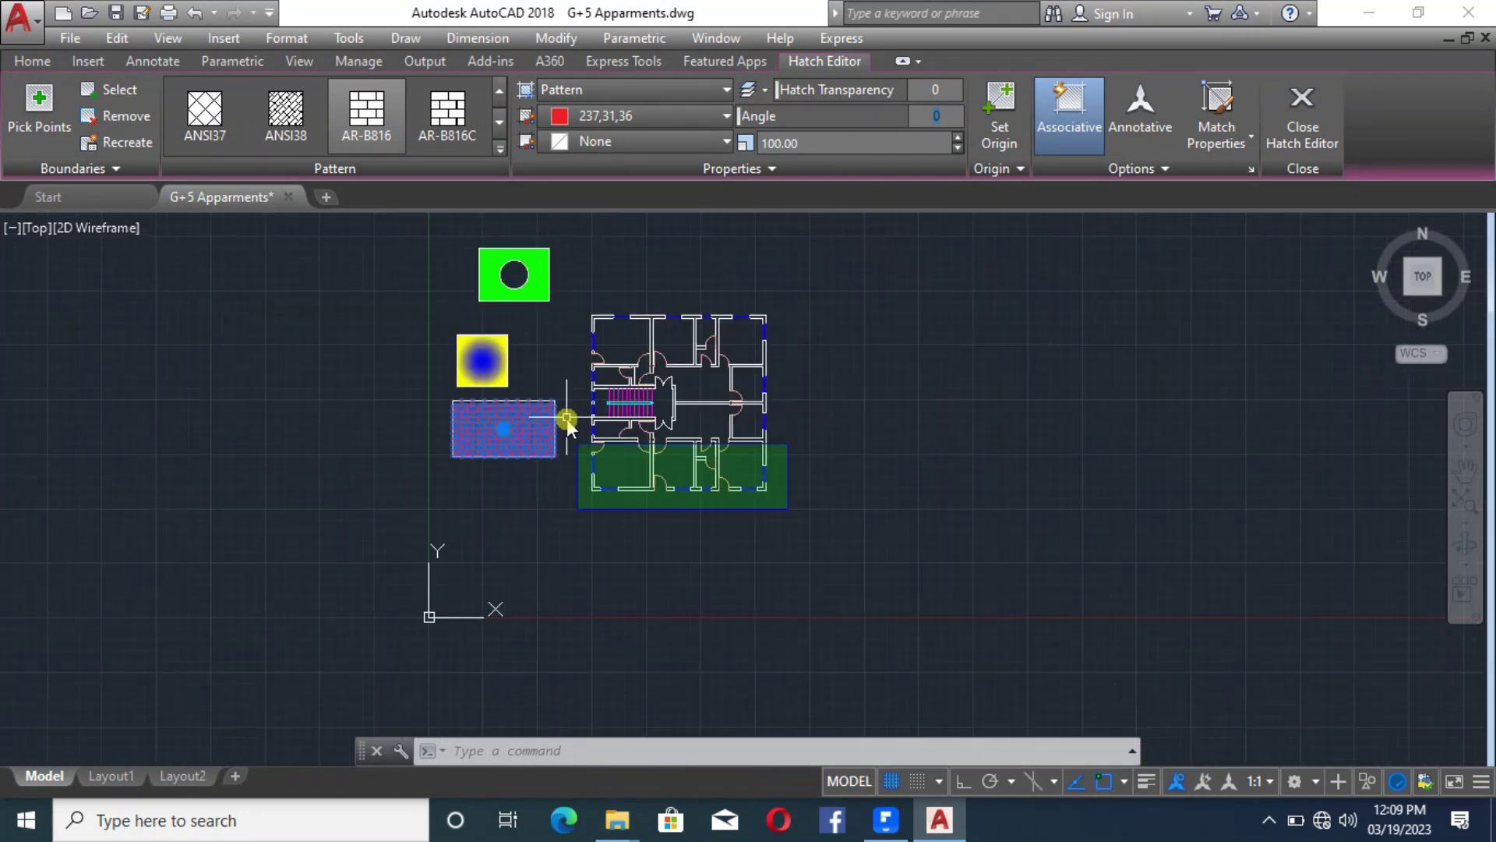
{"action": "scroll", "coordinate": [562, 418], "scroll_direction": "up", "scroll_amount": 8}
{"action": "key", "text": "Return"}
{"action": "left_click", "coordinate": [396, 446]}
{"action": "left_click", "coordinate": [352, 419]}
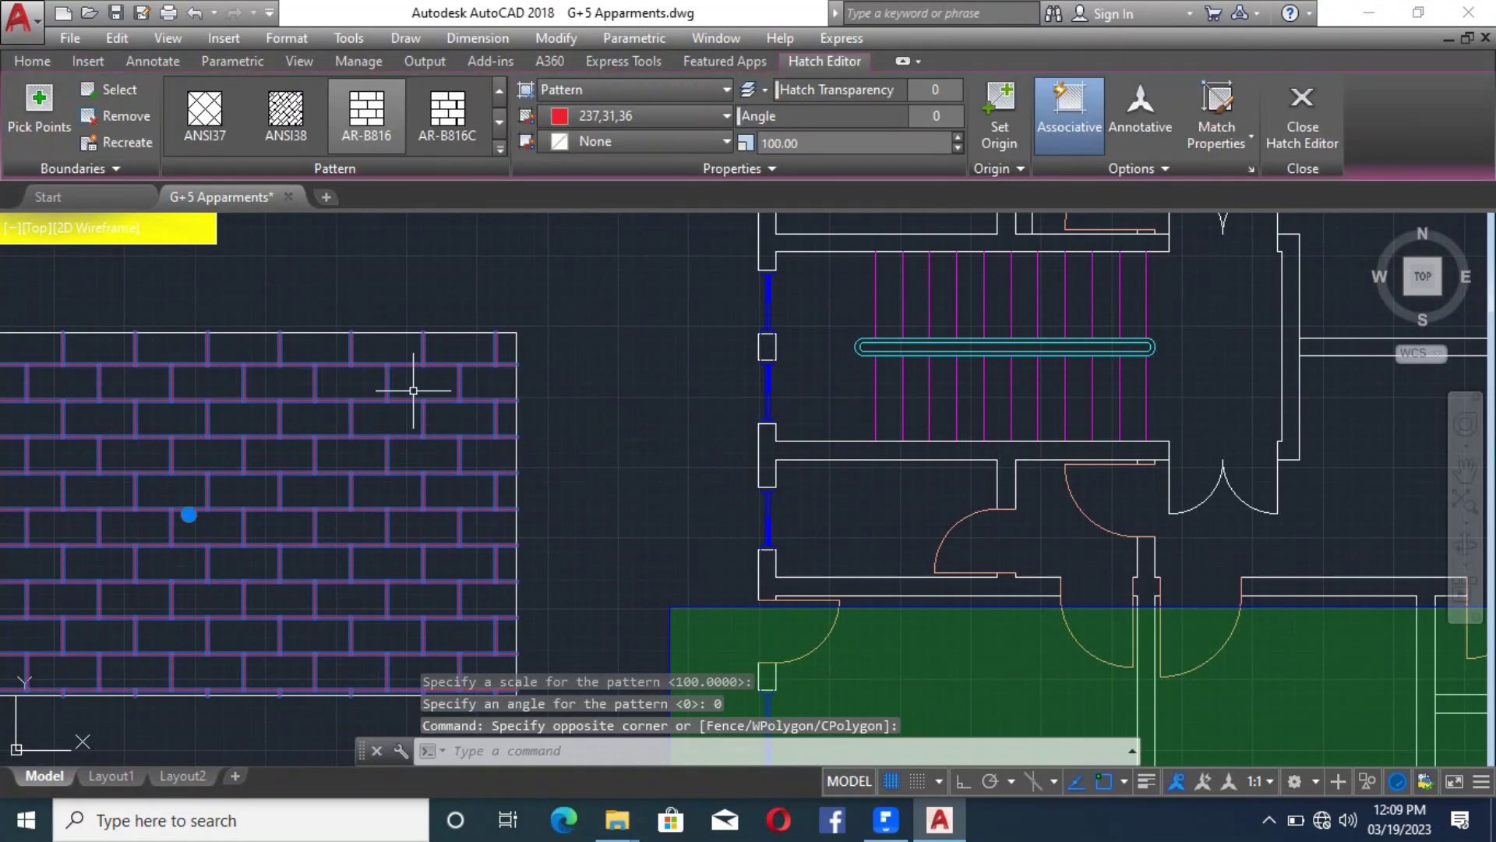
{"action": "key", "text": "Delete"}
{"action": "scroll", "coordinate": [559, 360], "scroll_direction": "down", "scroll_amount": 4}
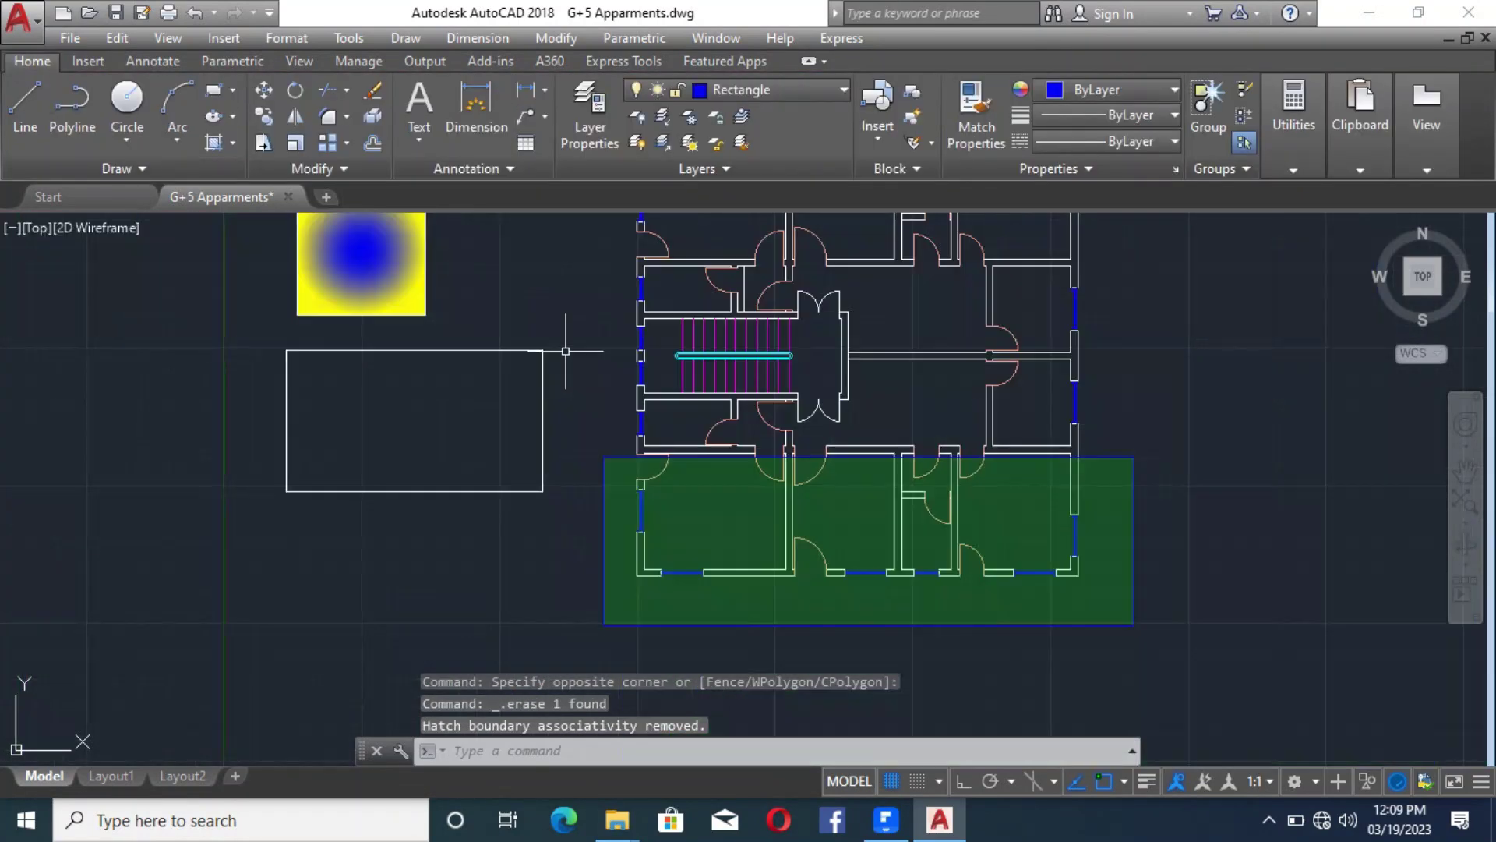
Hatch the inside of the empty rectangle below the gradient square with the ANSI35 pattern in green
{"action": "left_click", "coordinate": [223, 151]}
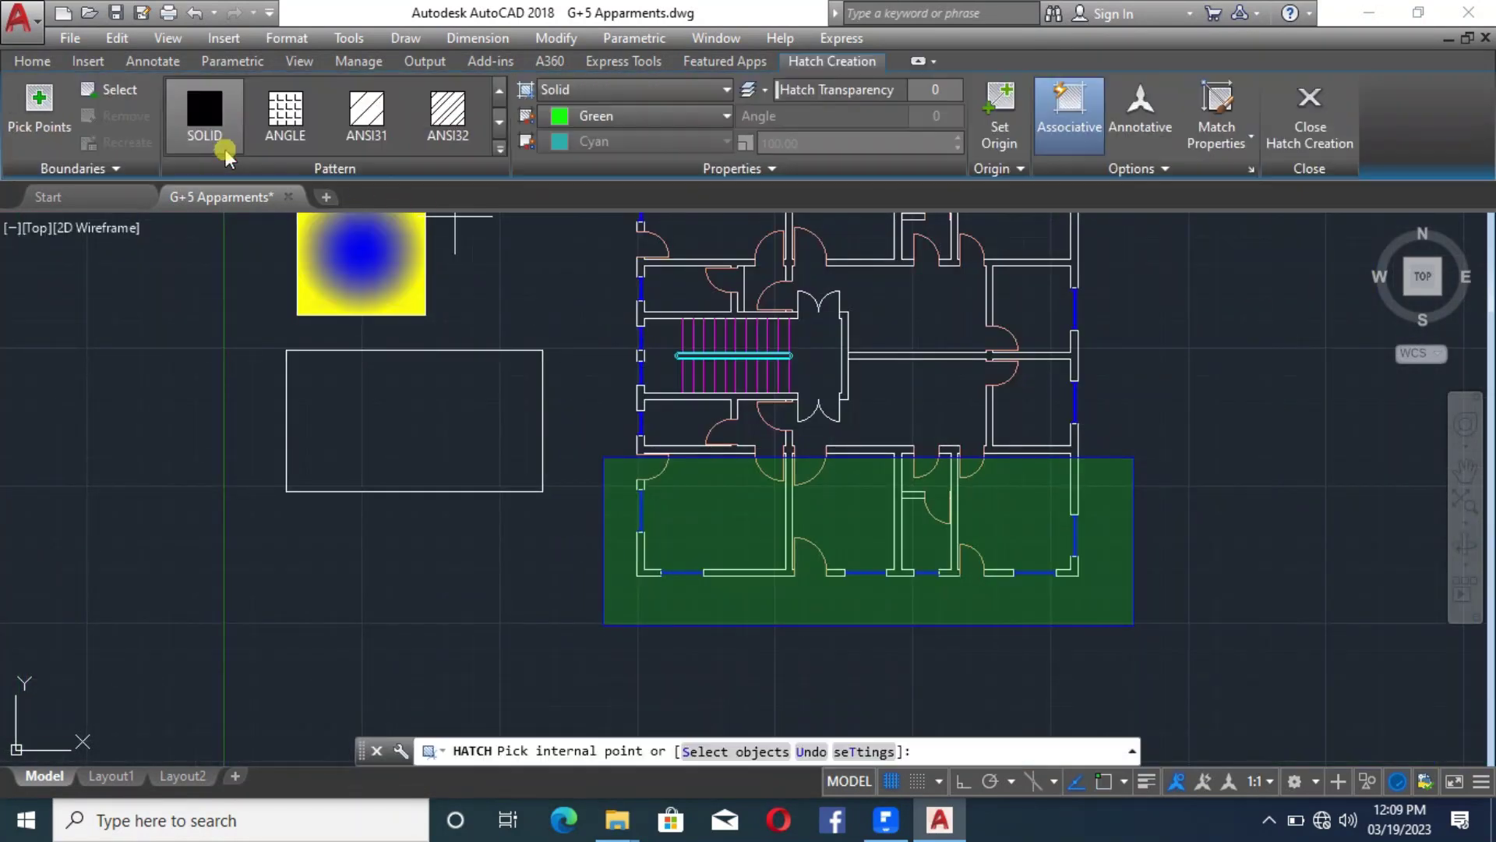
{"action": "left_click", "coordinate": [496, 148]}
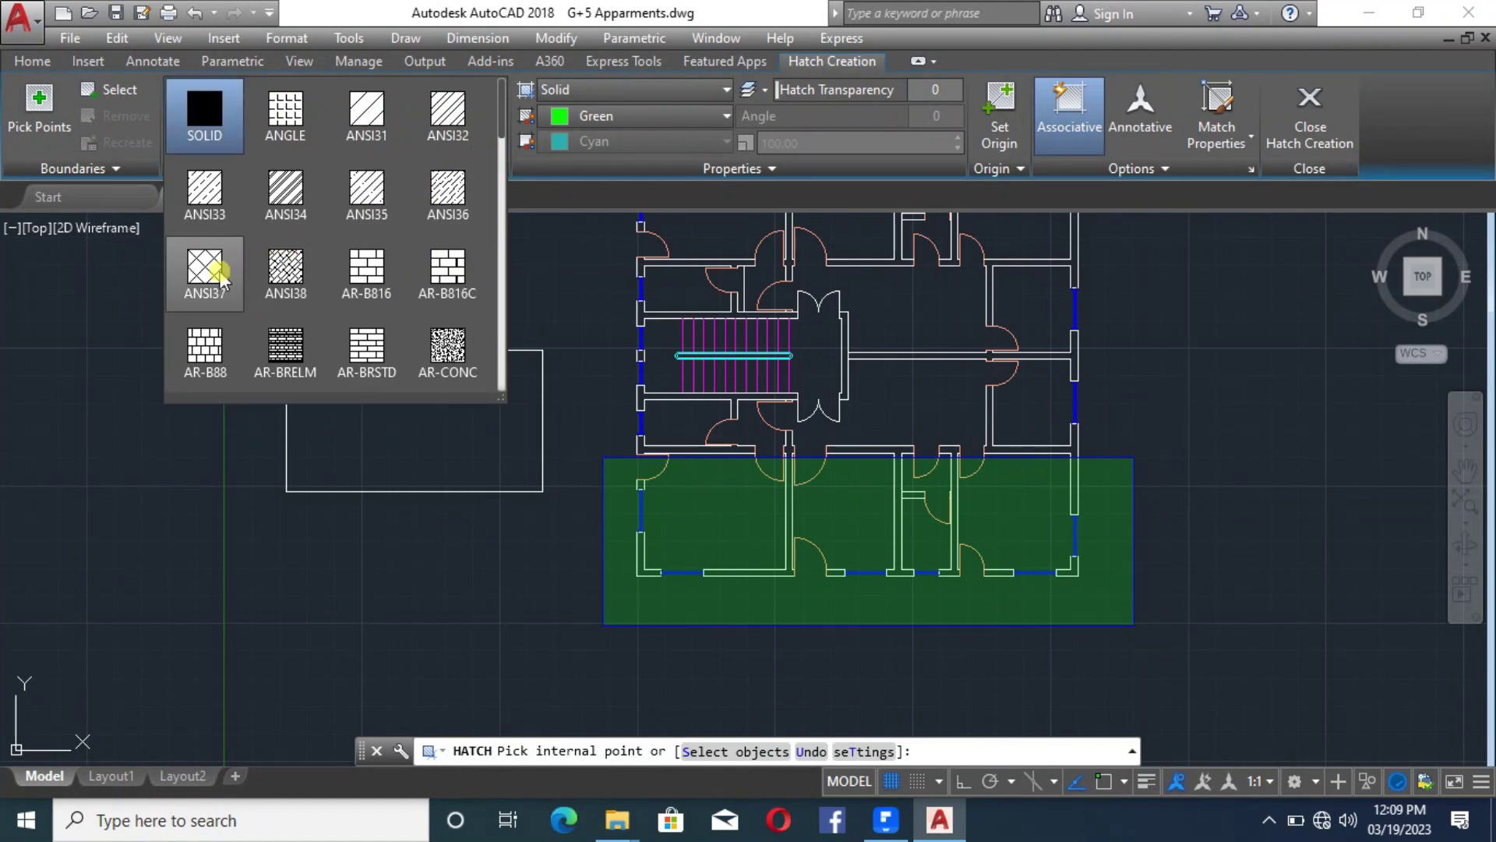
{"action": "left_click", "coordinate": [399, 204]}
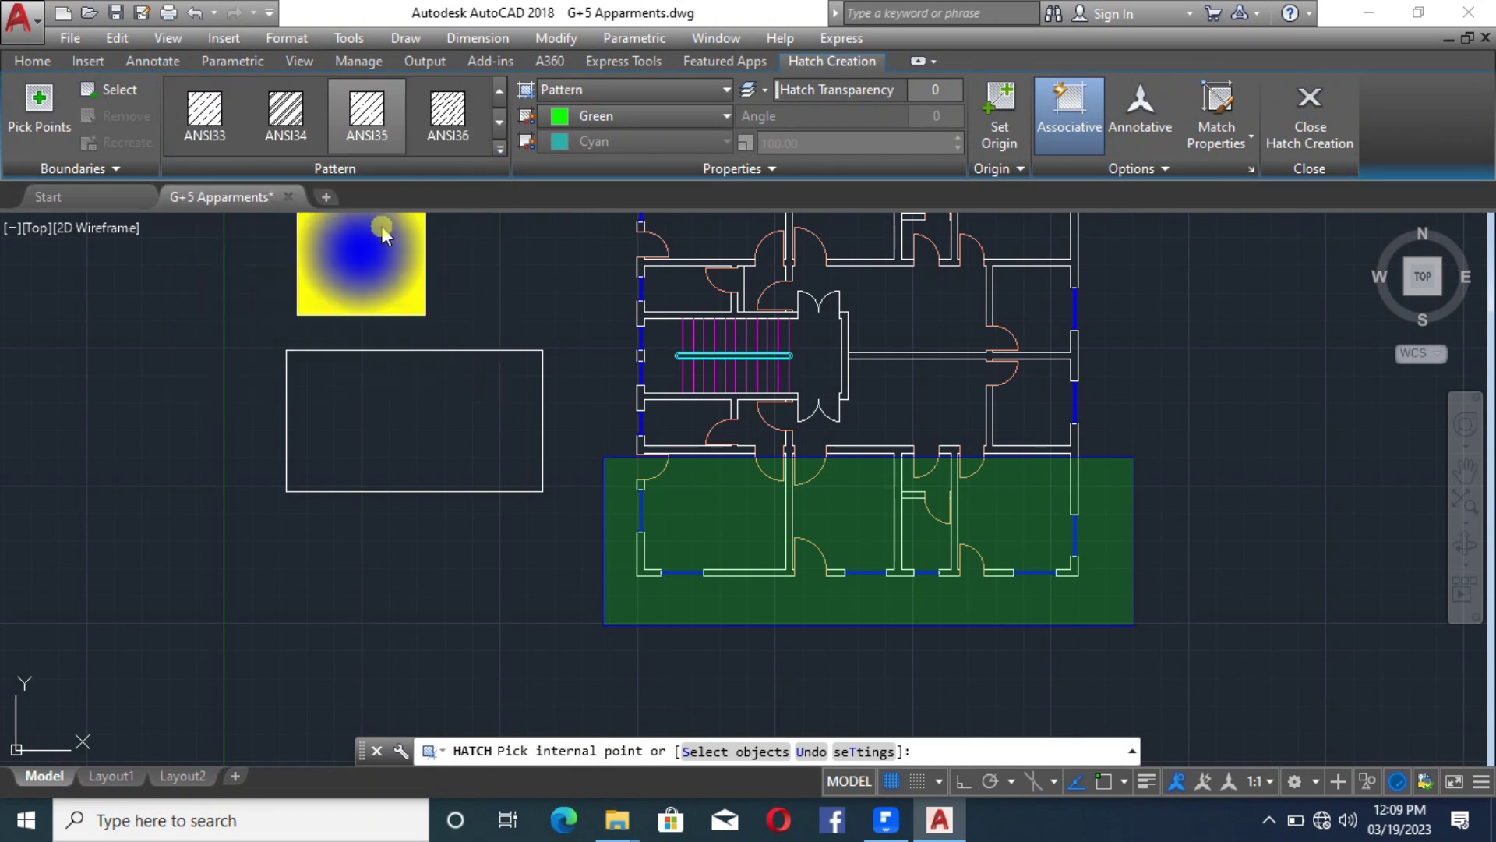
{"action": "left_click", "coordinate": [410, 400]}
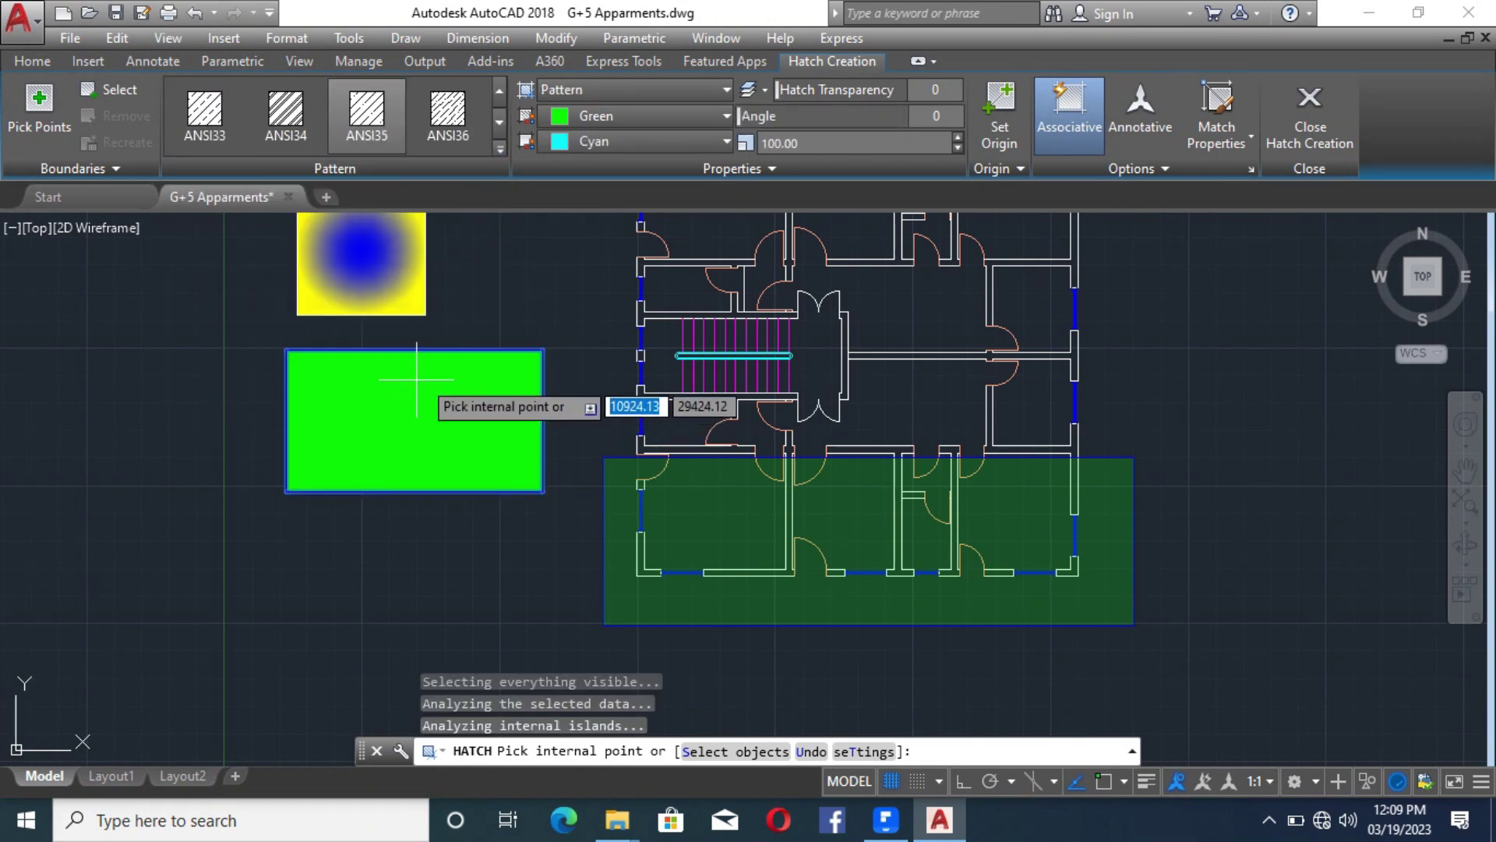
Set the scale of the ANSI35 hatch to 900 and examine its line spacing
{"action": "left_click", "coordinate": [812, 143]}
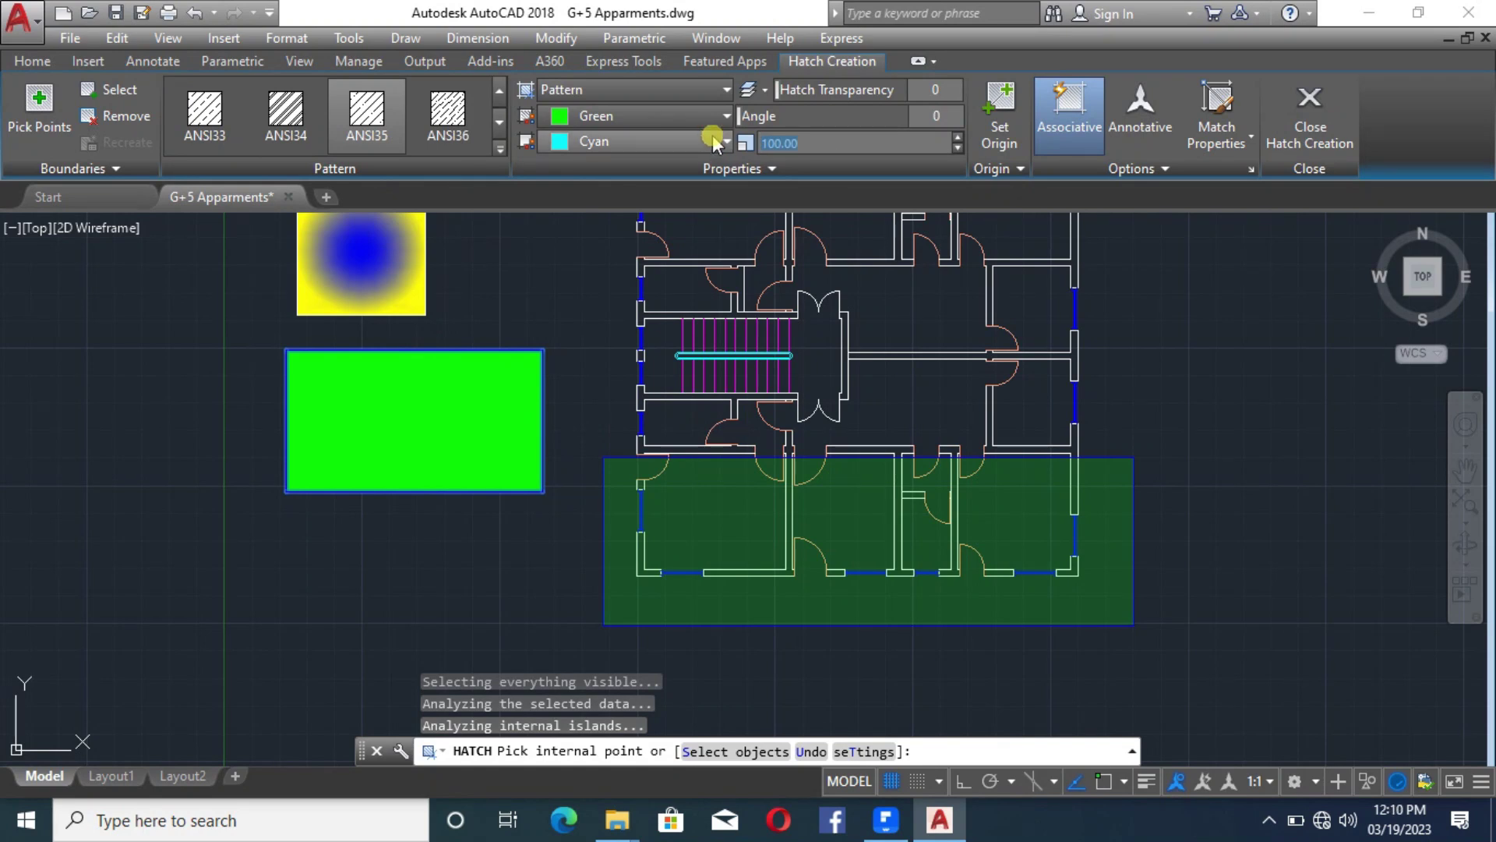
{"action": "left_click", "coordinate": [523, 409]}
{"action": "left_click", "coordinate": [756, 146]}
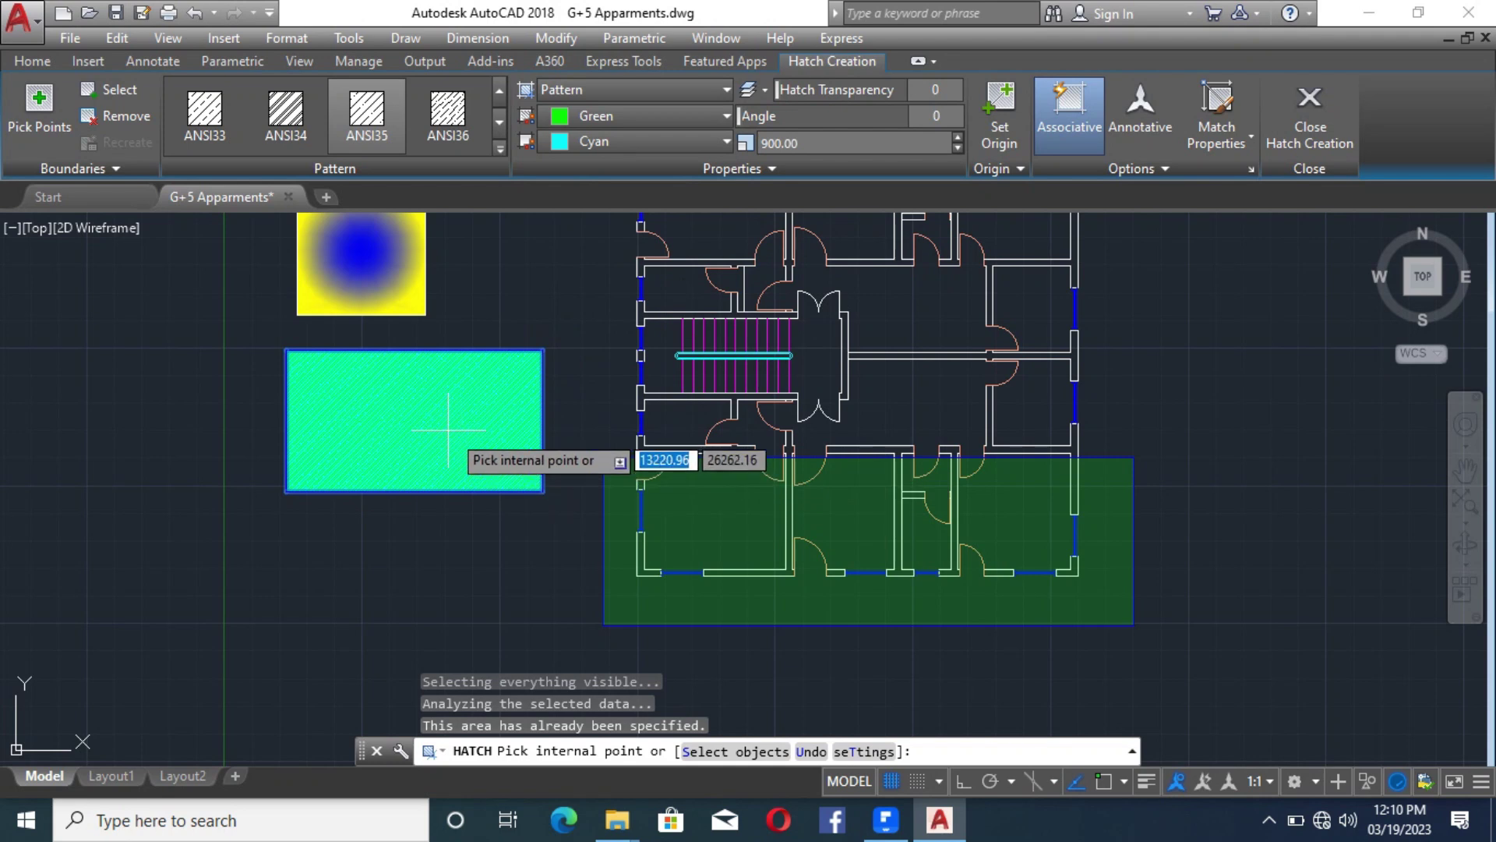
{"action": "scroll", "coordinate": [448, 429], "scroll_direction": "up", "scroll_amount": 4}
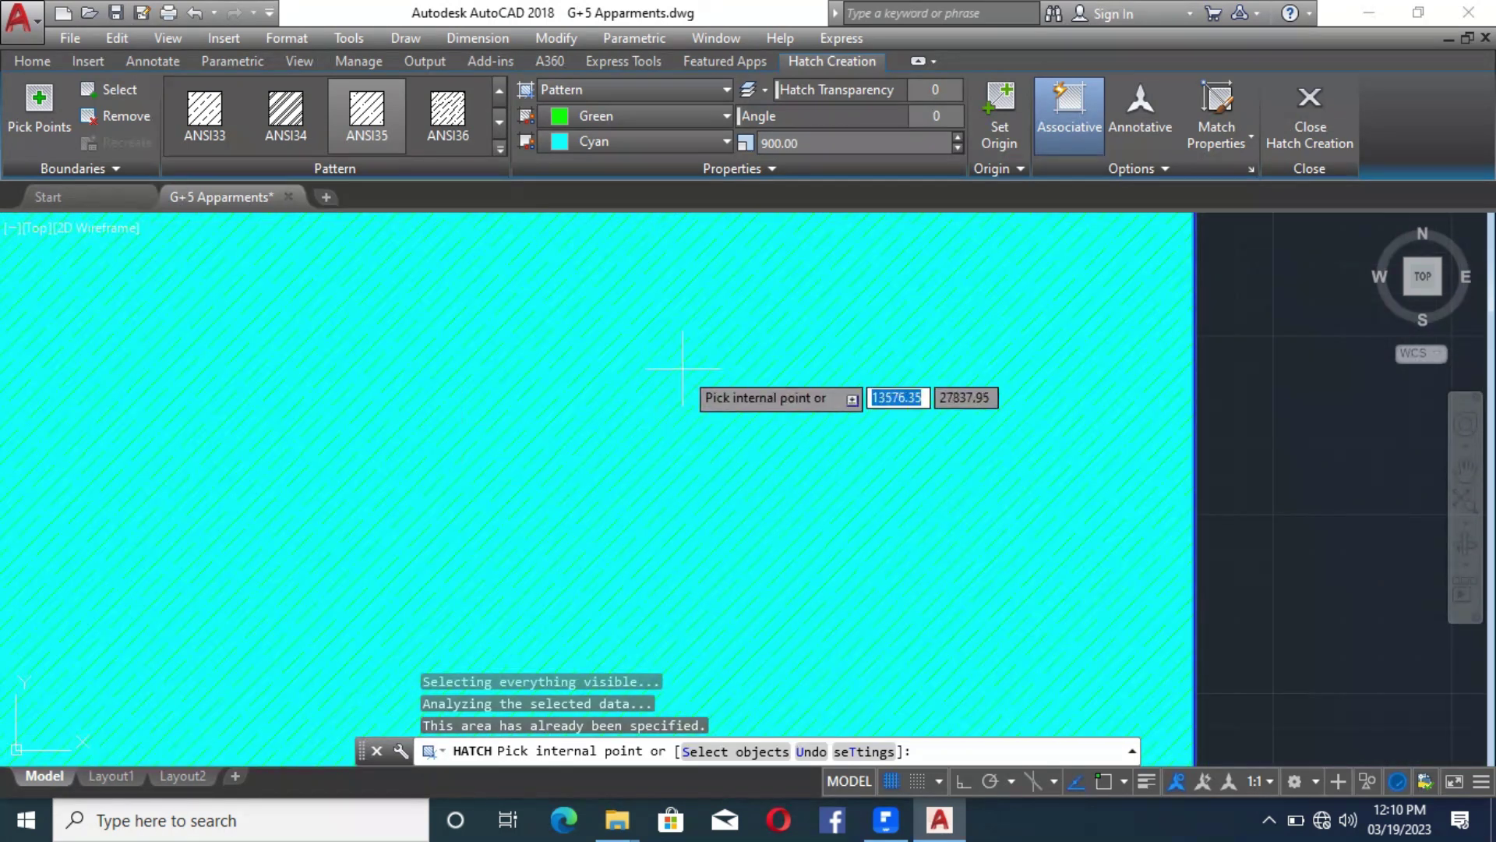
{"action": "scroll", "coordinate": [682, 368], "scroll_direction": "down", "scroll_amount": 2}
Set the background color of the ANSI35 hatch to None
{"action": "left_click", "coordinate": [623, 144]}
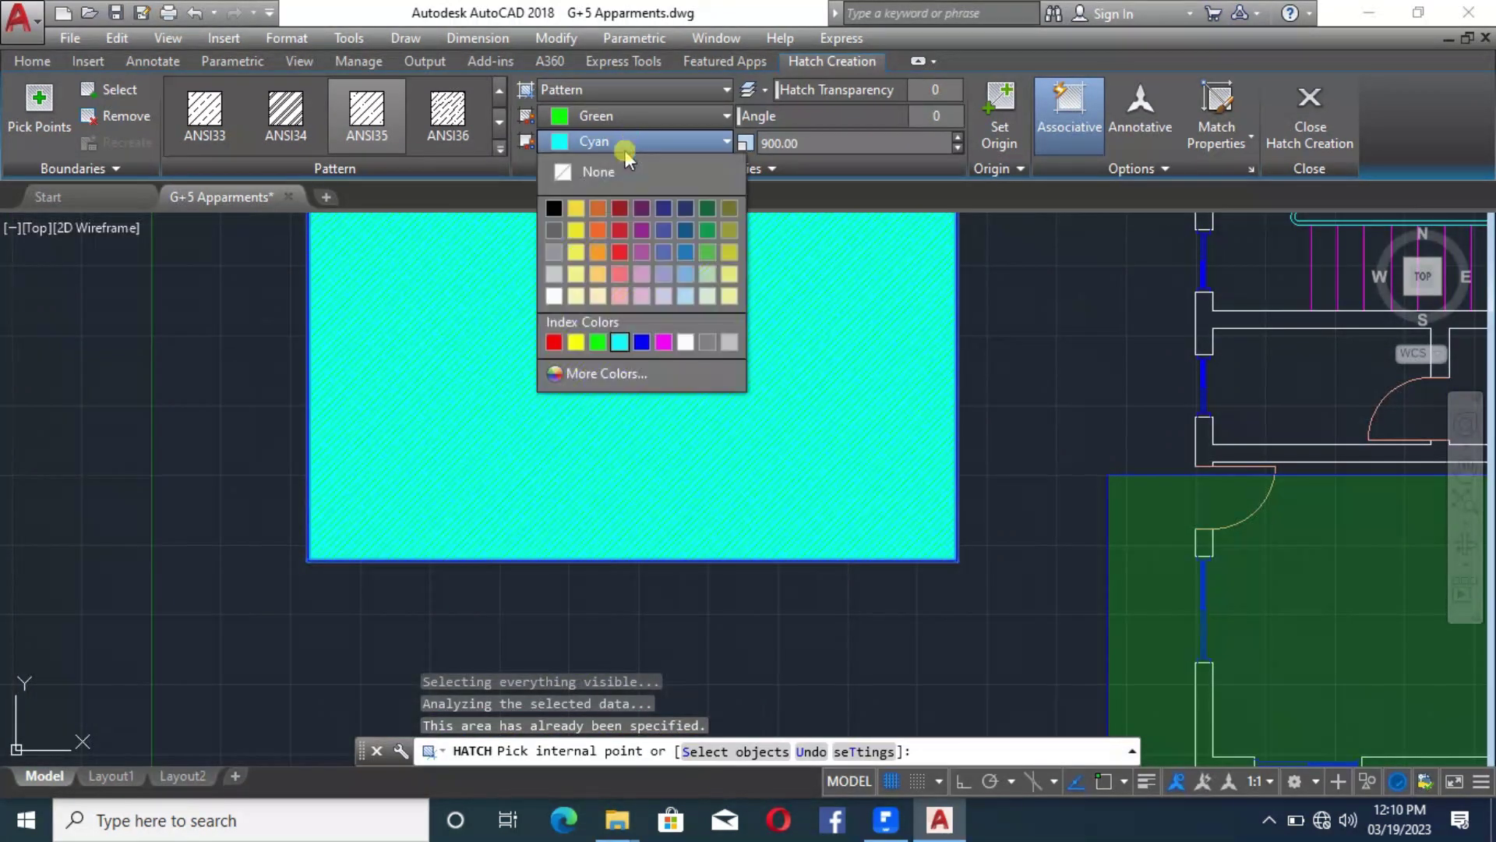
{"action": "left_click", "coordinate": [593, 170]}
{"action": "scroll", "coordinate": [685, 444], "scroll_direction": "down", "scroll_amount": 4}
{"action": "scroll", "coordinate": [807, 306], "scroll_direction": "up", "scroll_amount": 4}
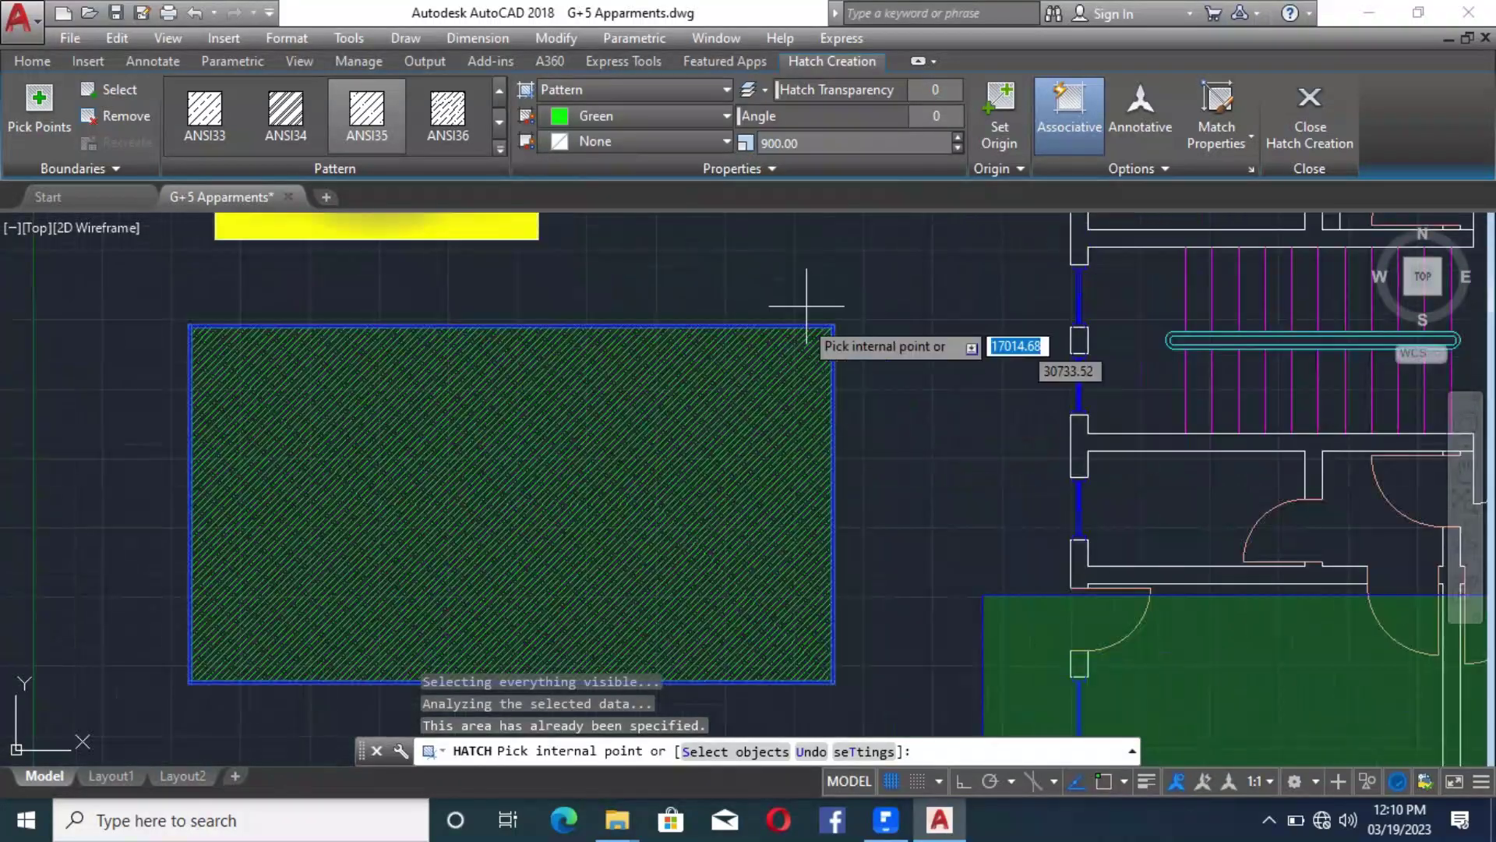
Set the ANSI35 hatch scale to 2000 and finish the hatch, leaving nothing selected
{"action": "left_click", "coordinate": [812, 143]}
{"action": "type", "text": "20"}
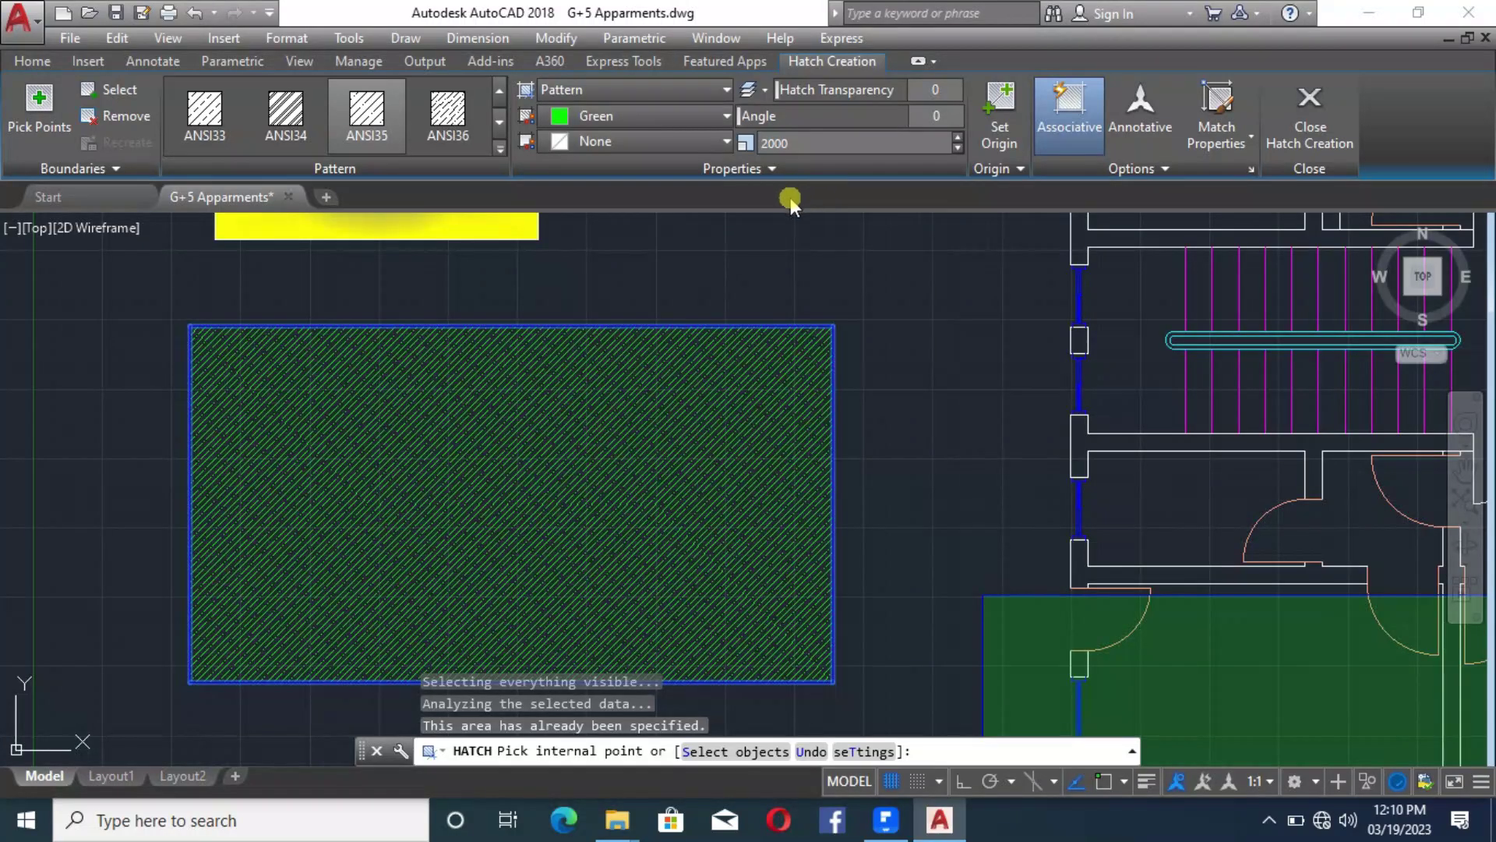
{"action": "scroll", "coordinate": [686, 445], "scroll_direction": "down", "scroll_amount": 4}
{"action": "scroll", "coordinate": [686, 444], "scroll_direction": "down", "scroll_amount": 2}
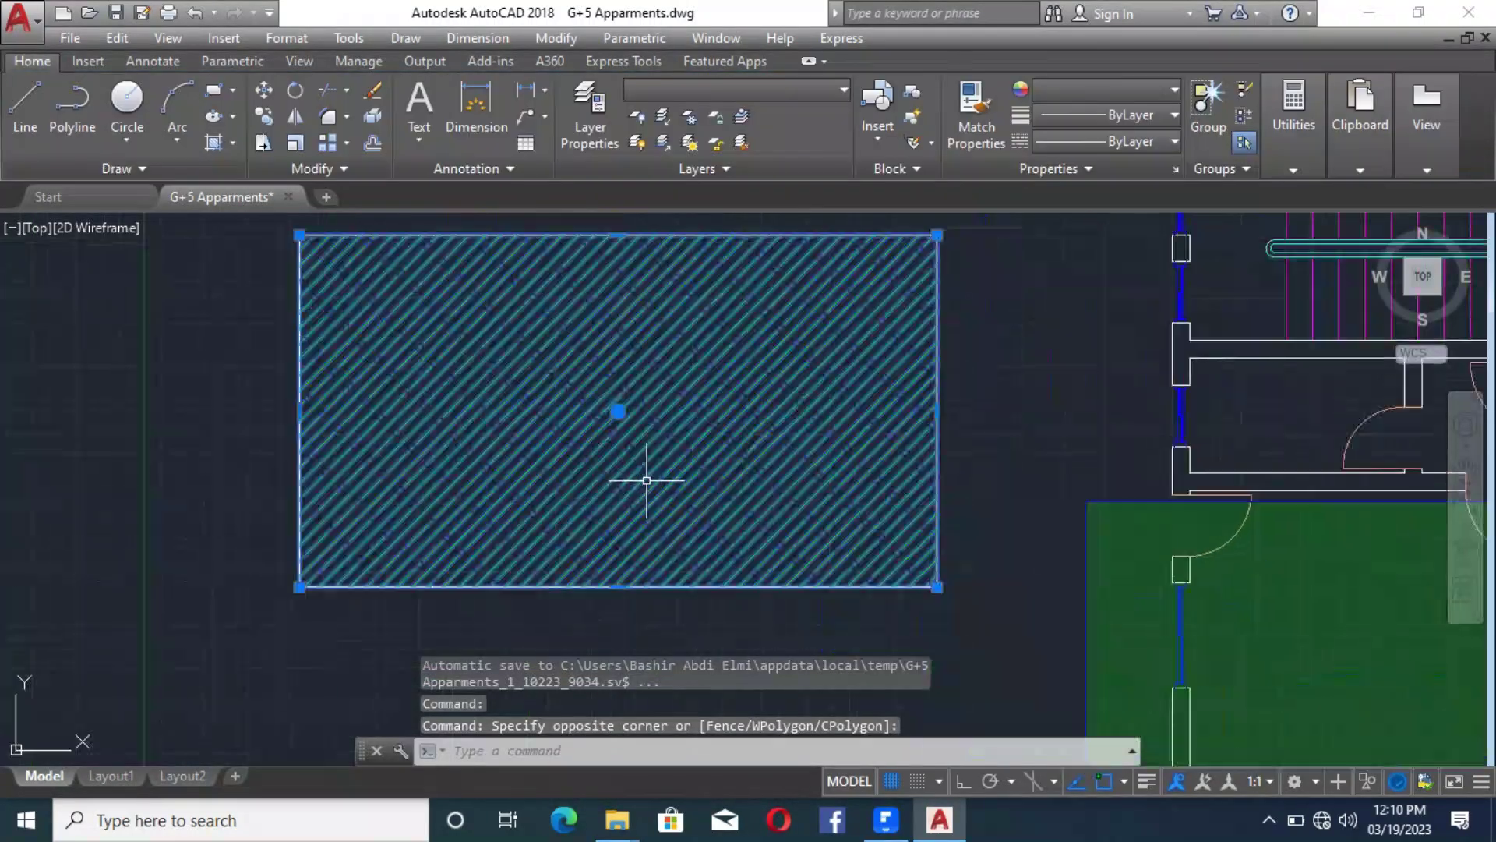
{"action": "key", "text": "Escape"}
{"action": "scroll", "coordinate": [682, 573], "scroll_direction": "down", "scroll_amount": 1}
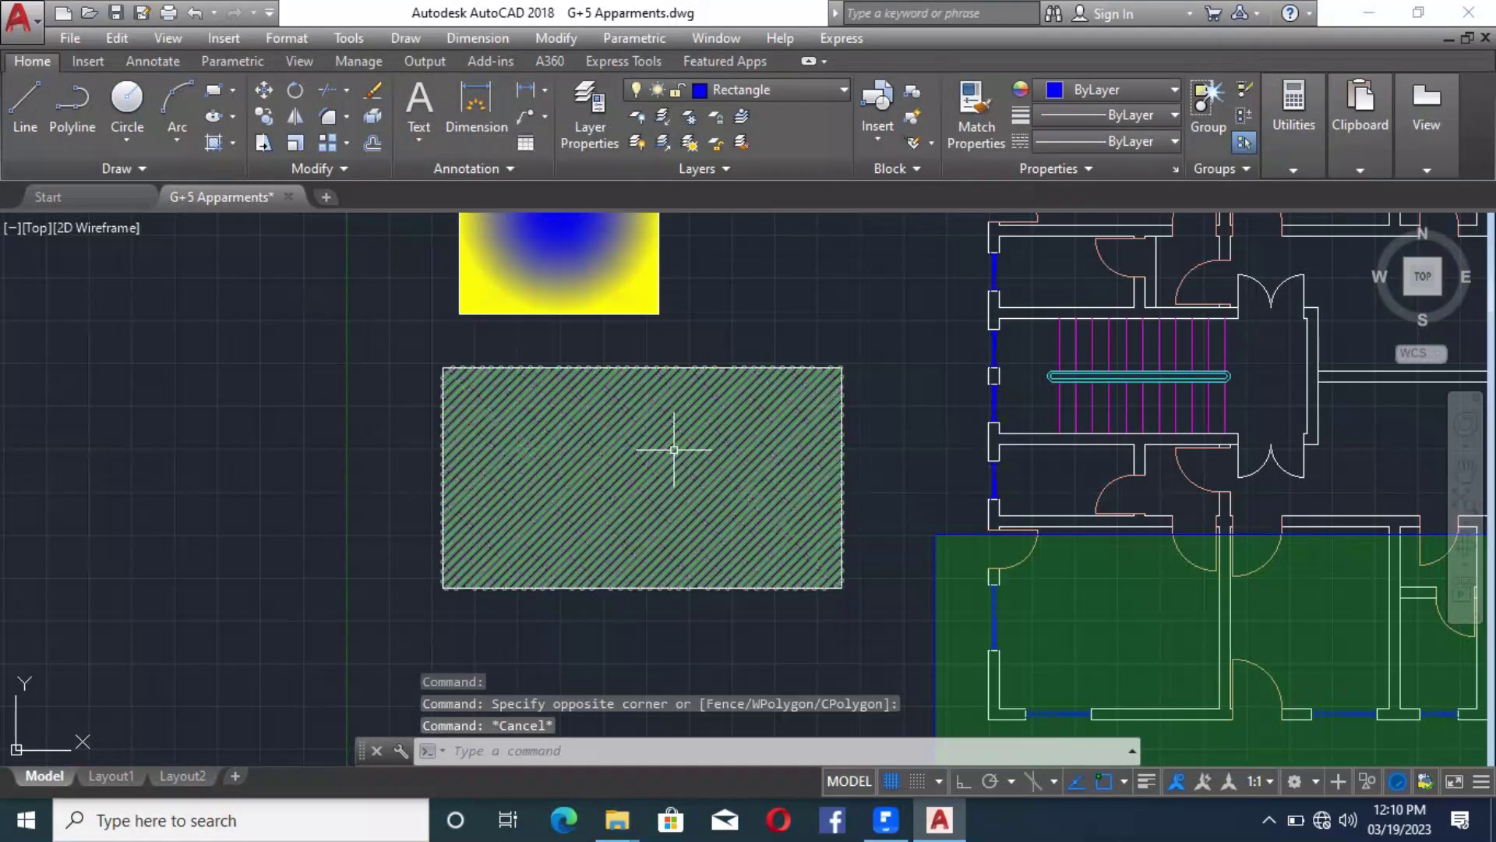
Set the angle of the ANSI35 hatch in the rectangle to 90
{"action": "scroll", "coordinate": [674, 425], "scroll_direction": "up", "scroll_amount": 1}
{"action": "left_click", "coordinate": [670, 424]}
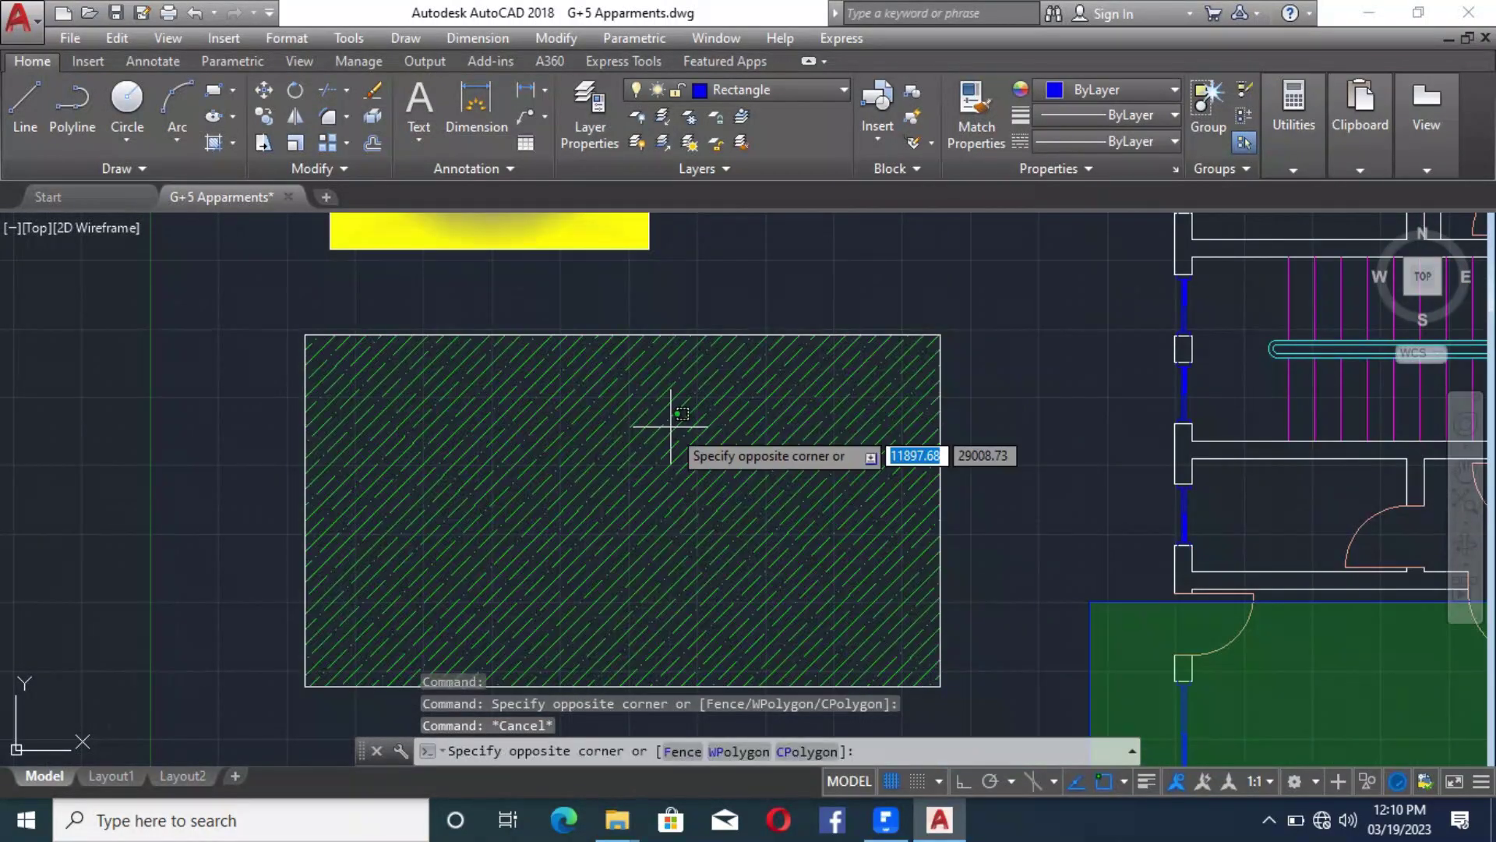
{"action": "left_click", "coordinate": [627, 424]}
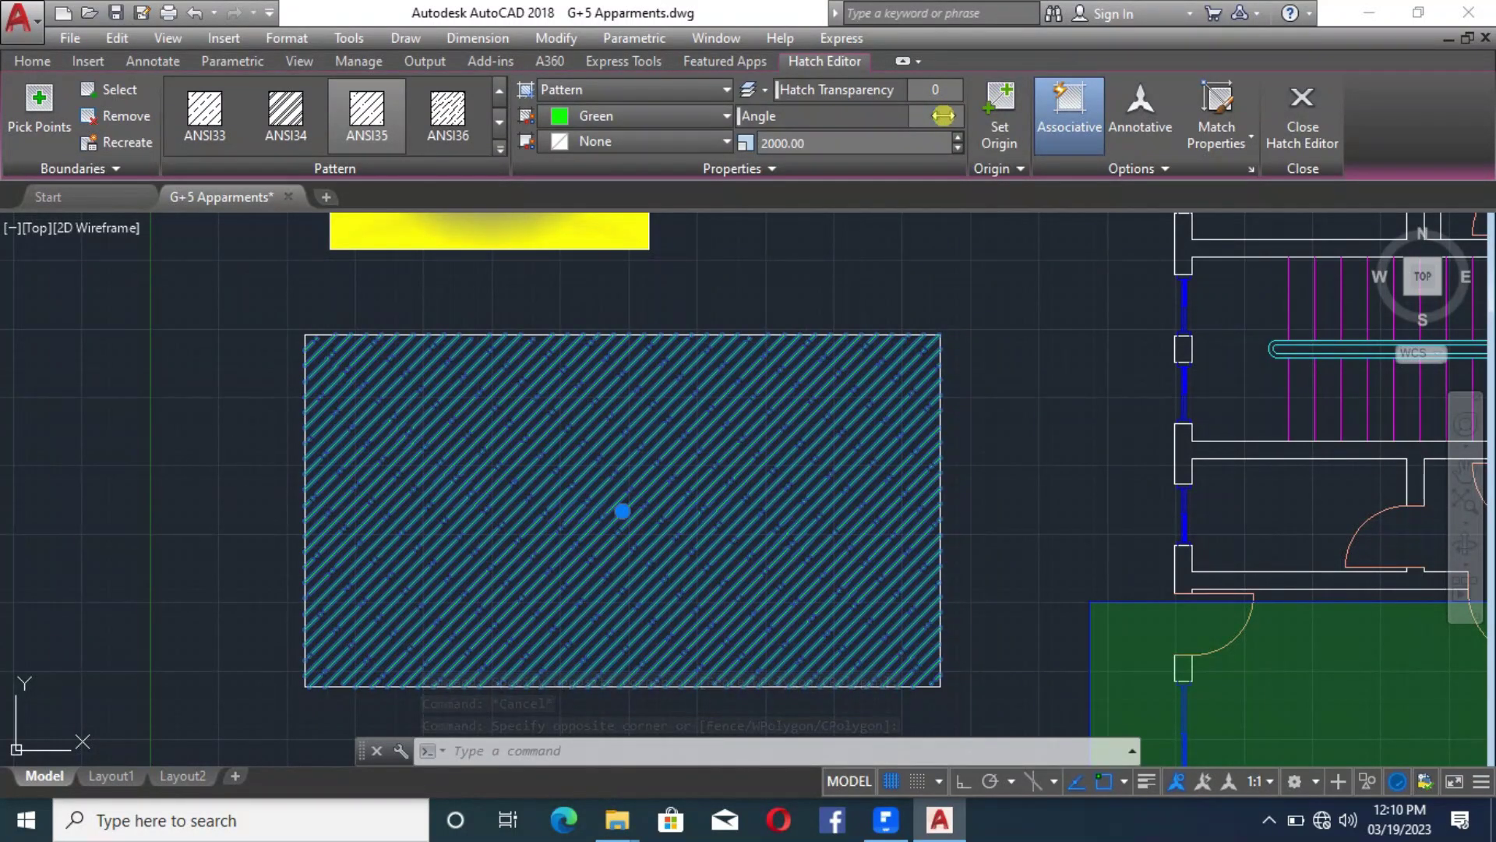
{"action": "left_click", "coordinate": [723, 549]}
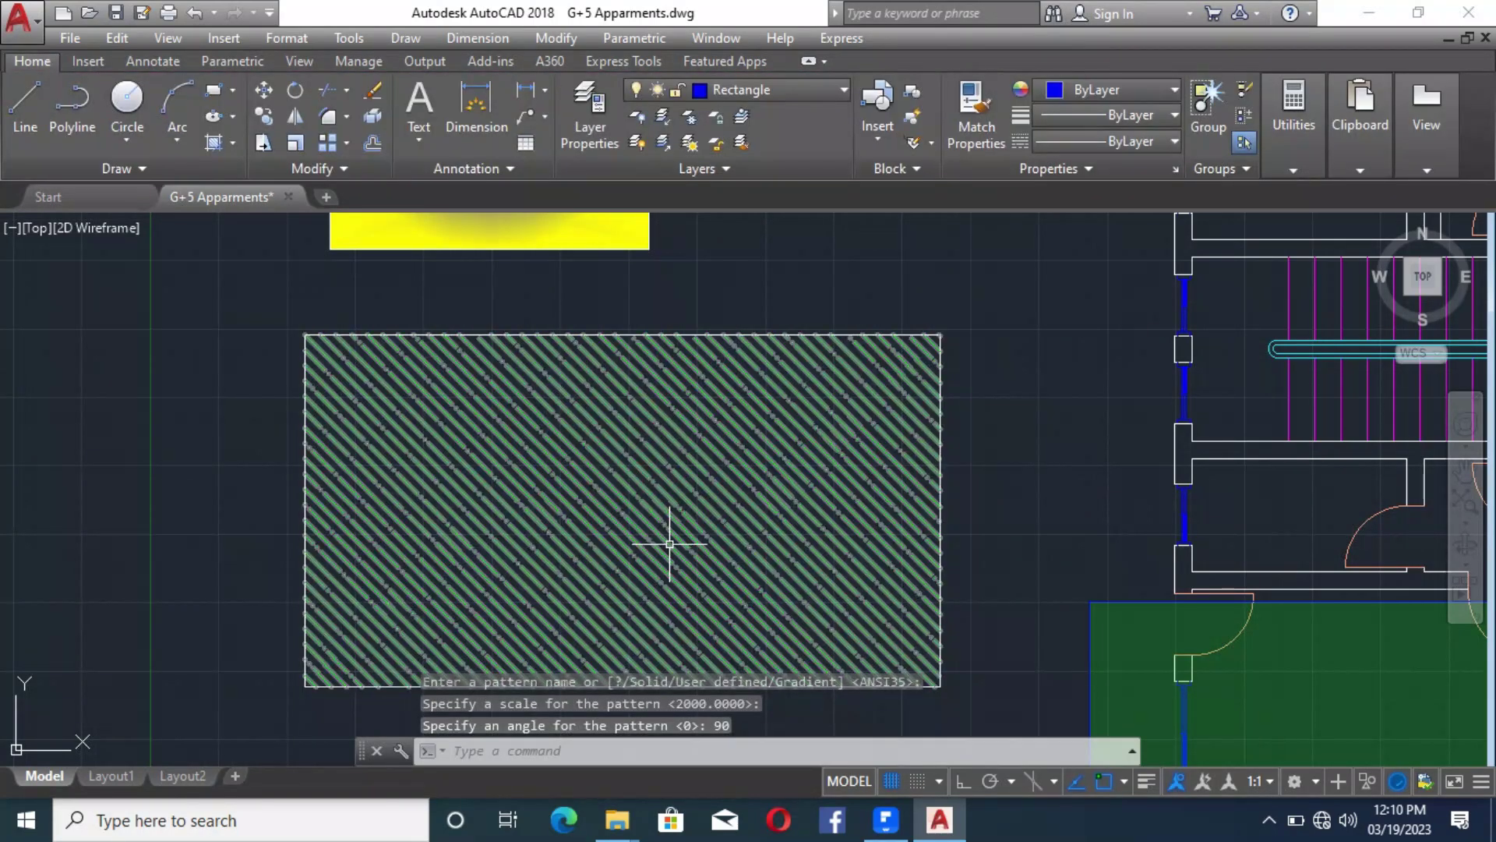
Set a new origin point for the ANSI35 hatch inside the rectangle and deselect the hatch
{"action": "left_click", "coordinate": [575, 433]}
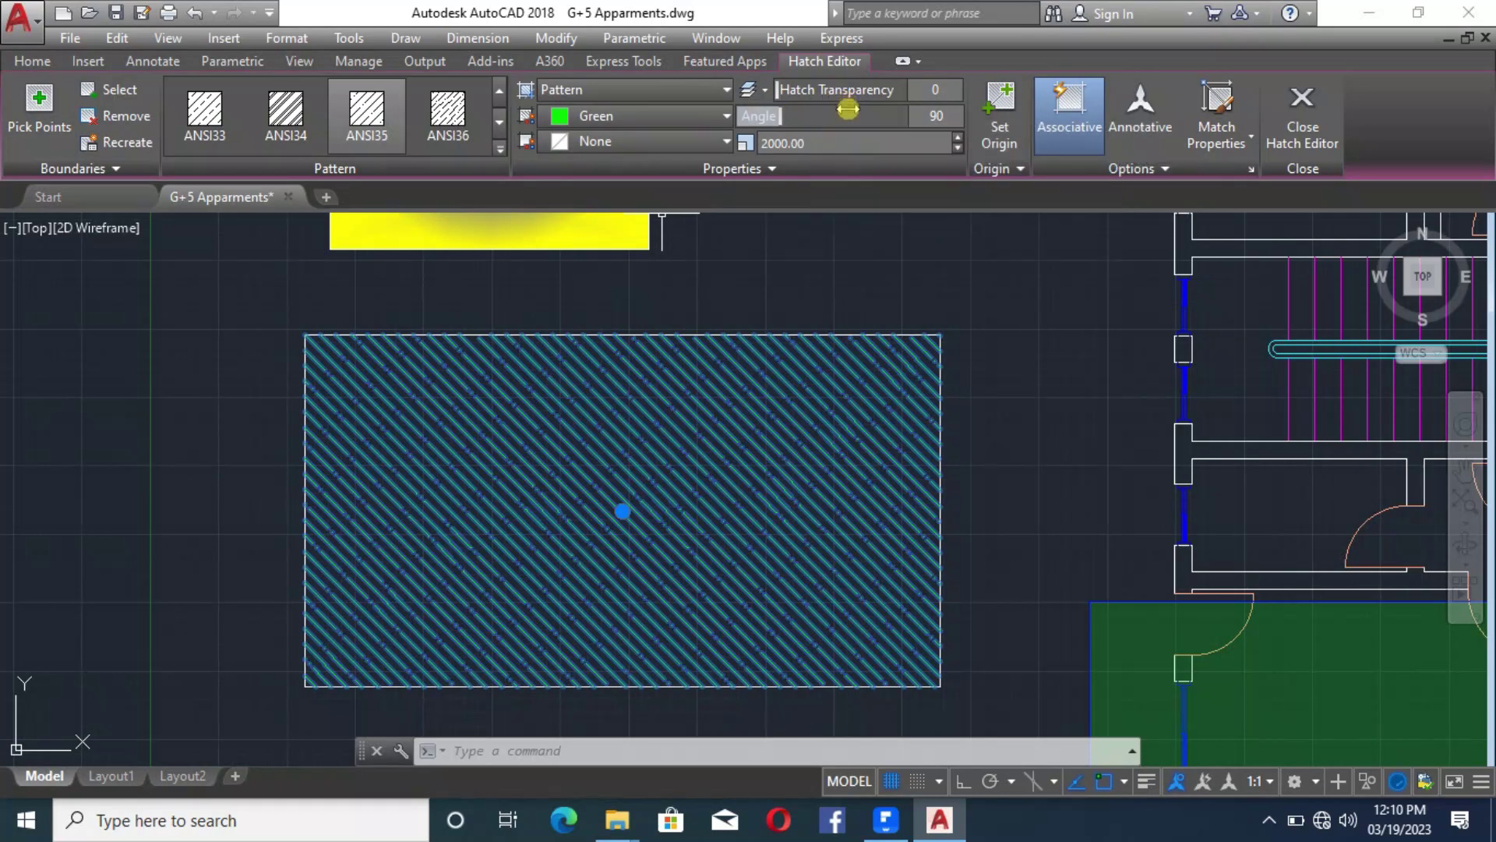
{"action": "left_click", "coordinate": [1001, 130]}
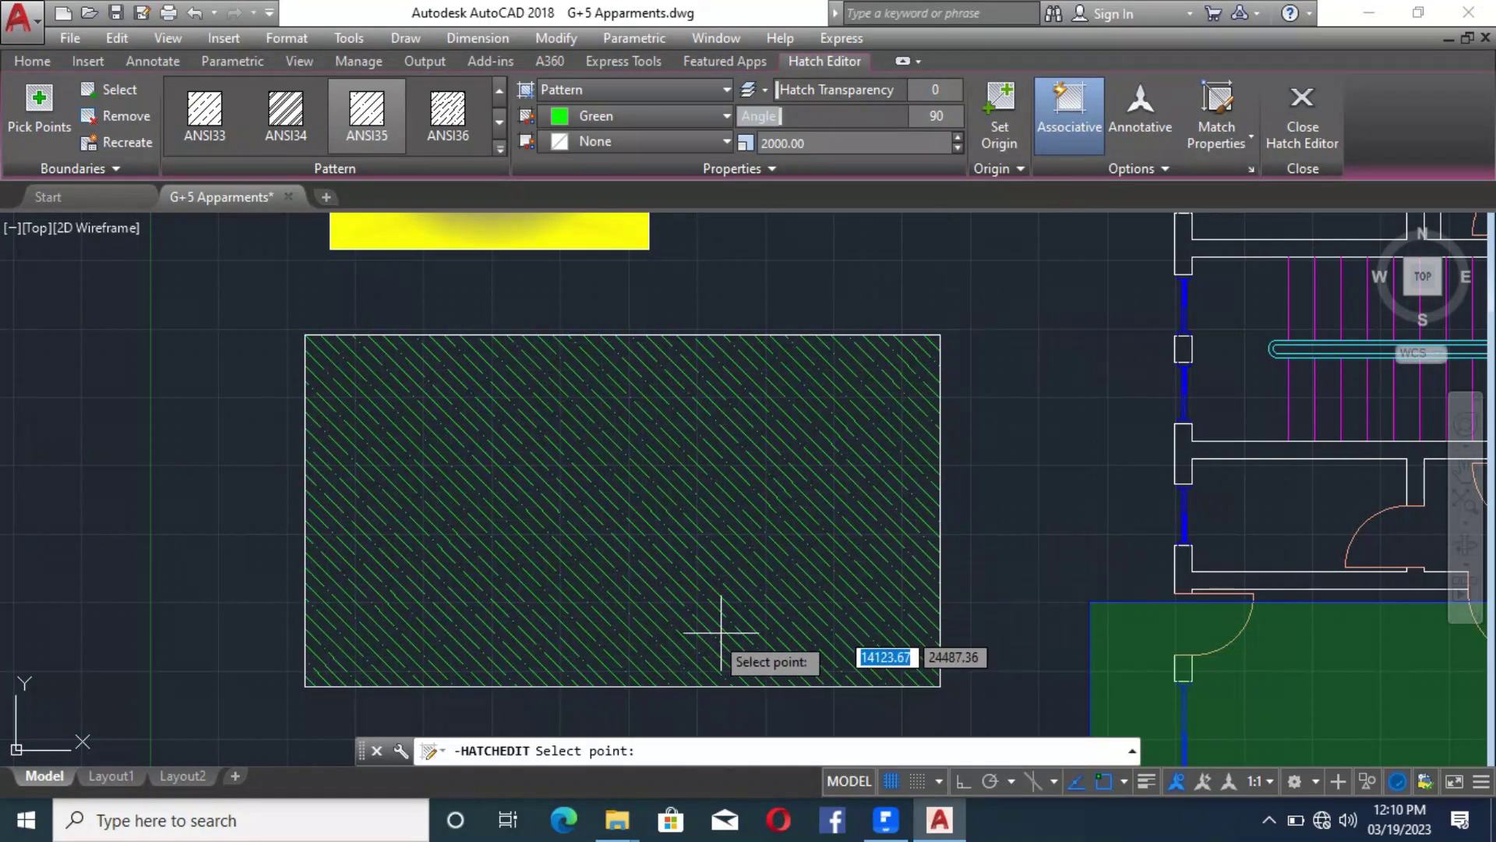
{"action": "left_click", "coordinate": [478, 464]}
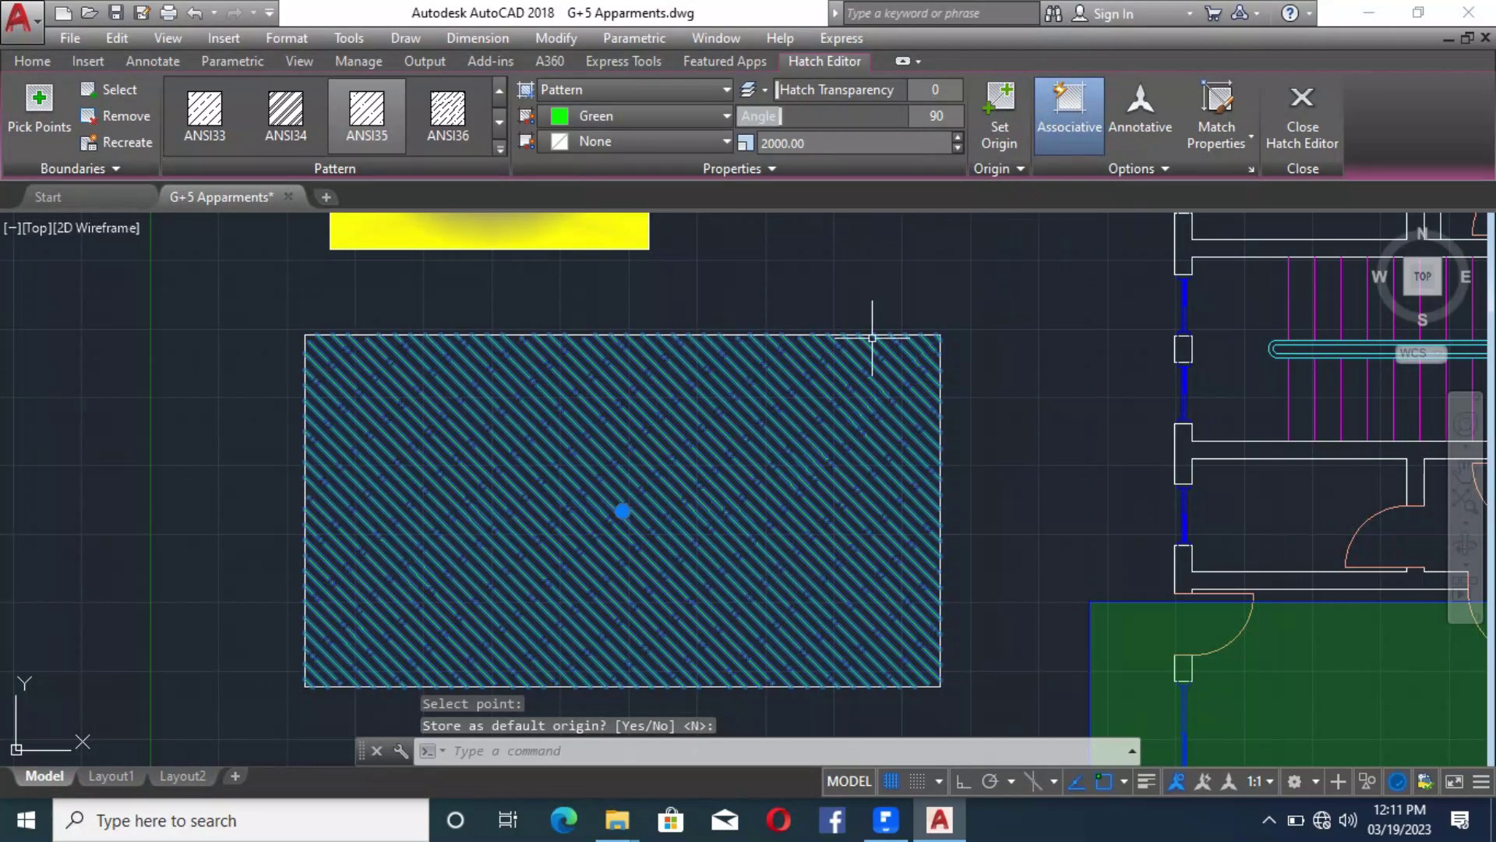
{"action": "right_click", "coordinate": [731, 438]}
{"action": "left_click", "coordinate": [779, 471]}
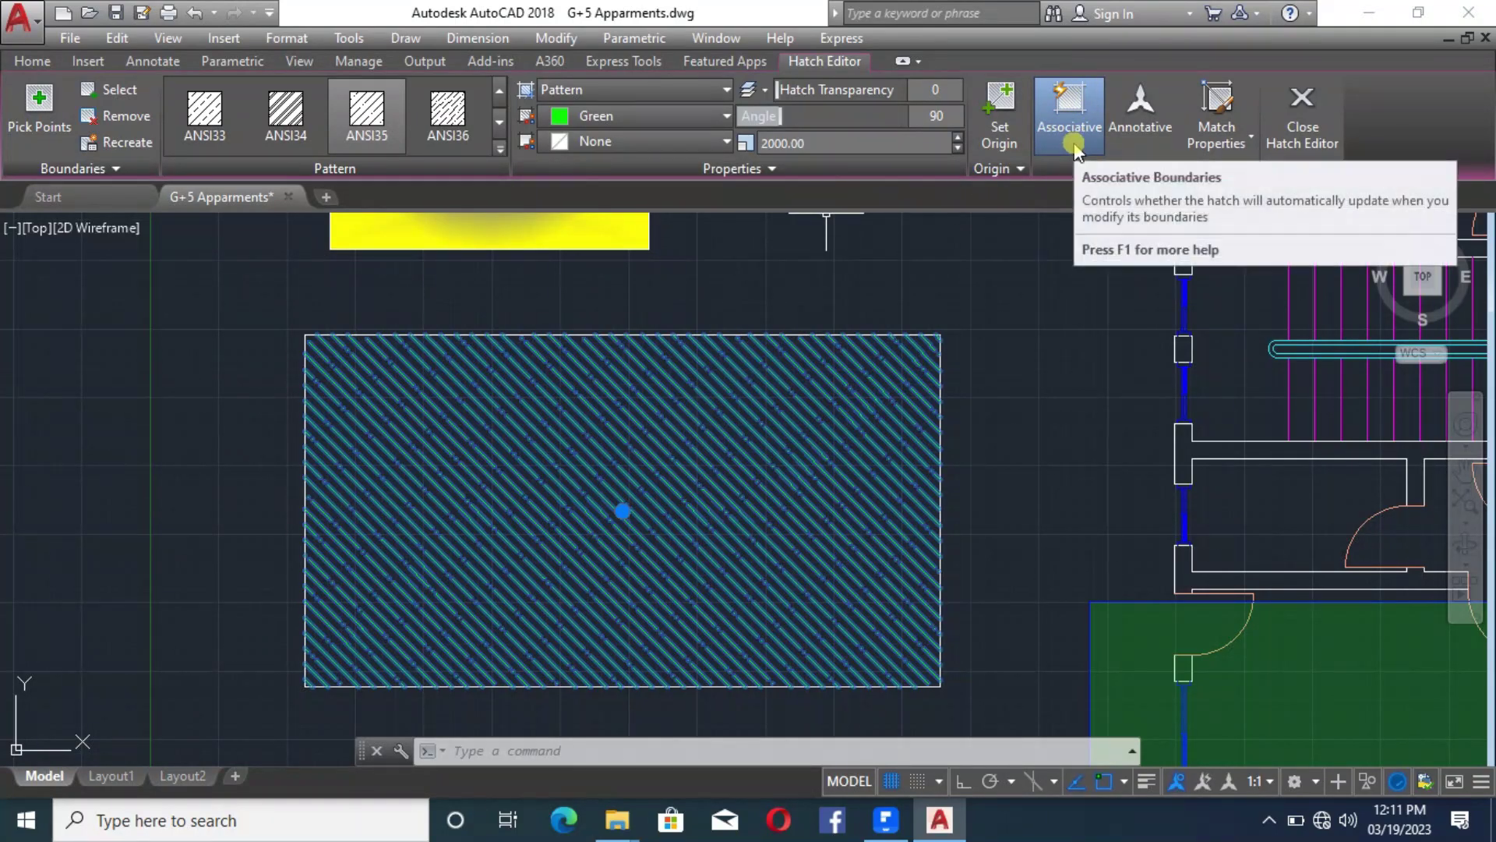
{"action": "key", "text": "Escape"}
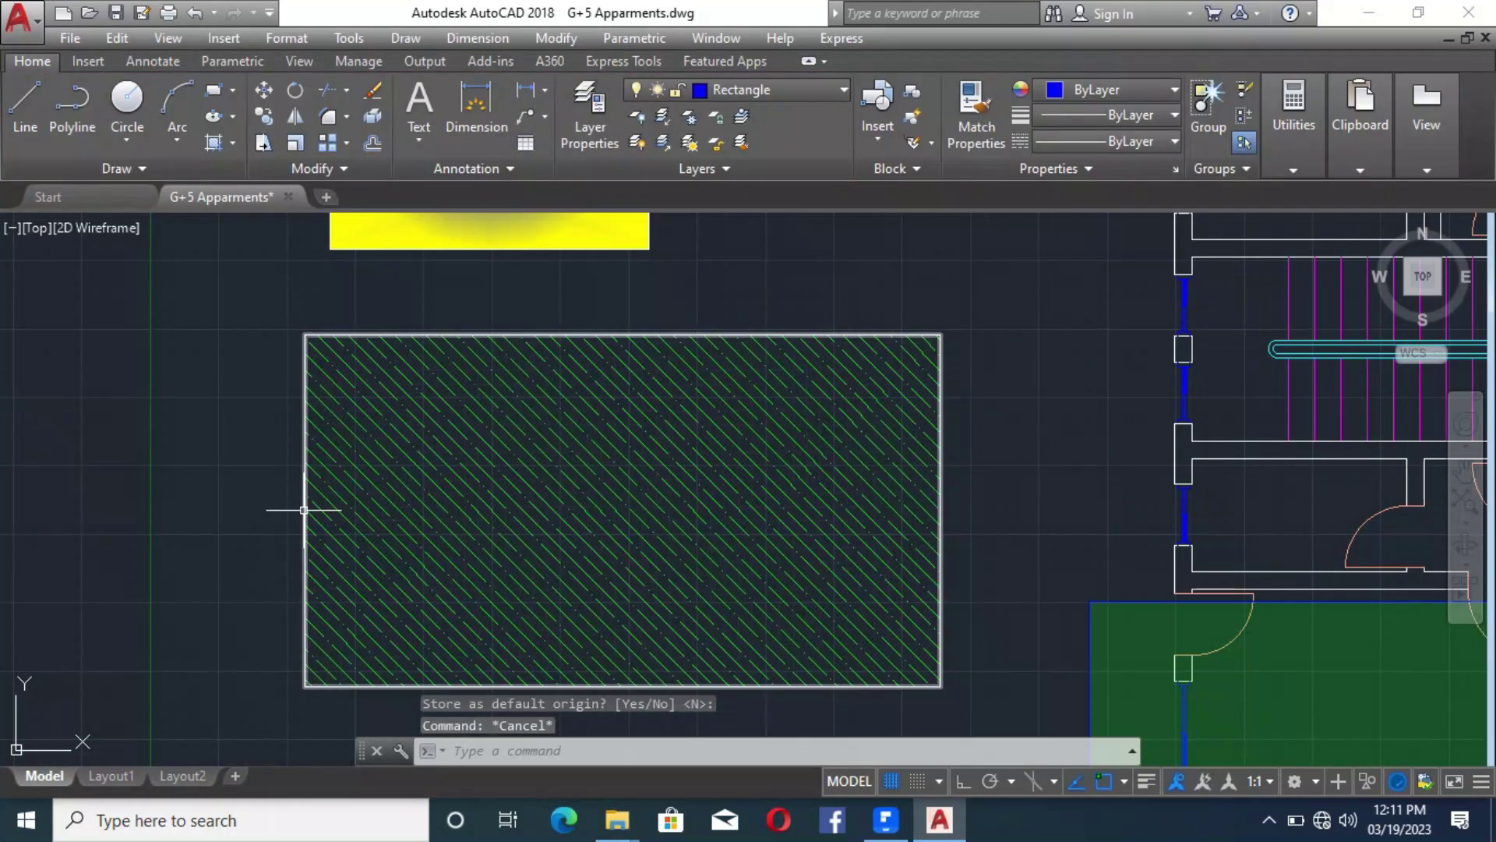
Stretch the left edge of the hatched rectangle outward horizontally with Ortho on
{"action": "left_click", "coordinate": [303, 509]}
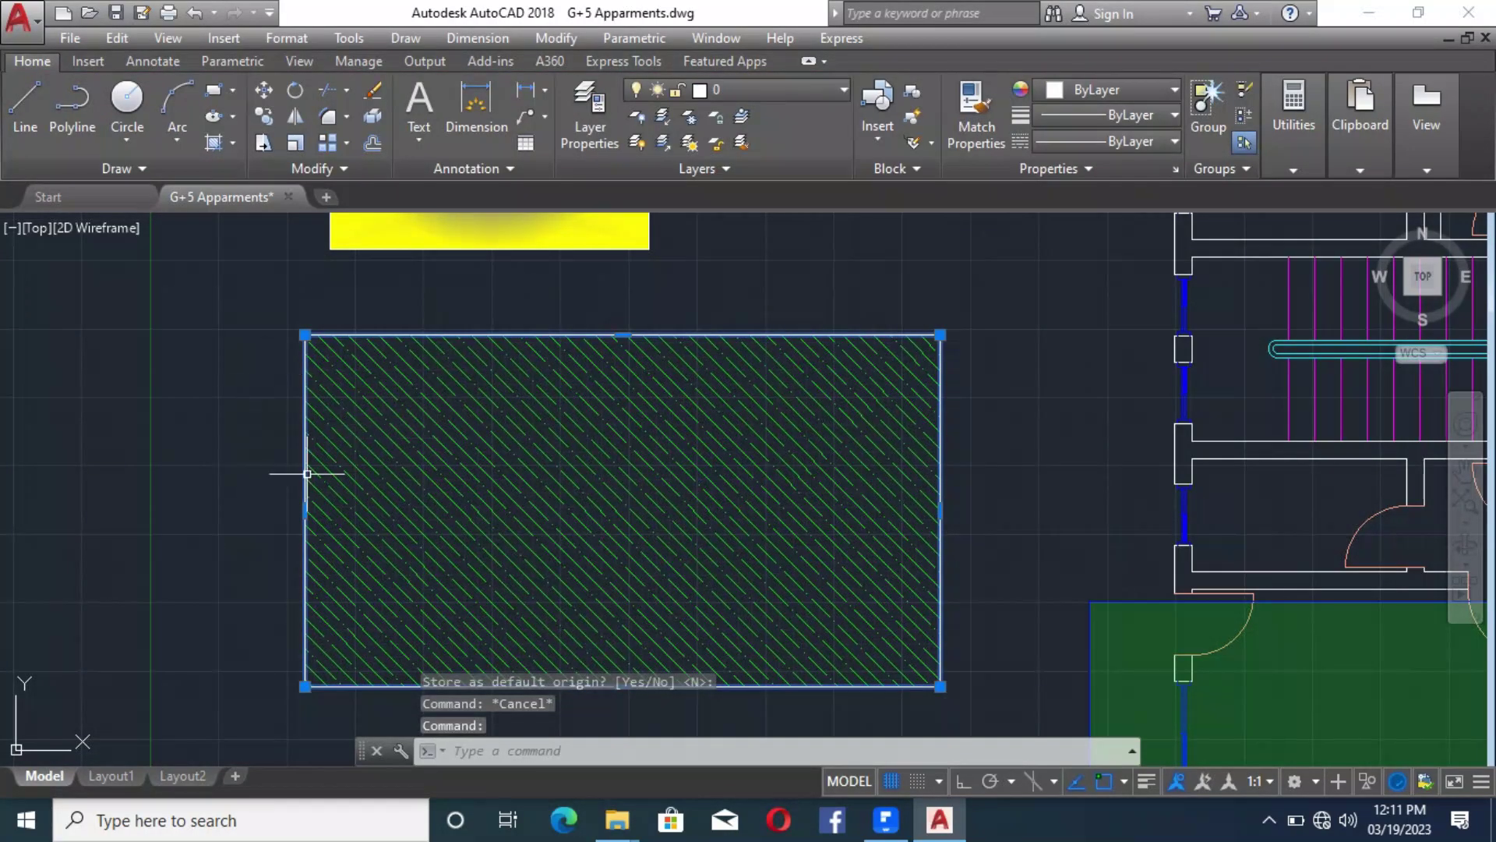
{"action": "mouse_move", "coordinate": [303, 512]}
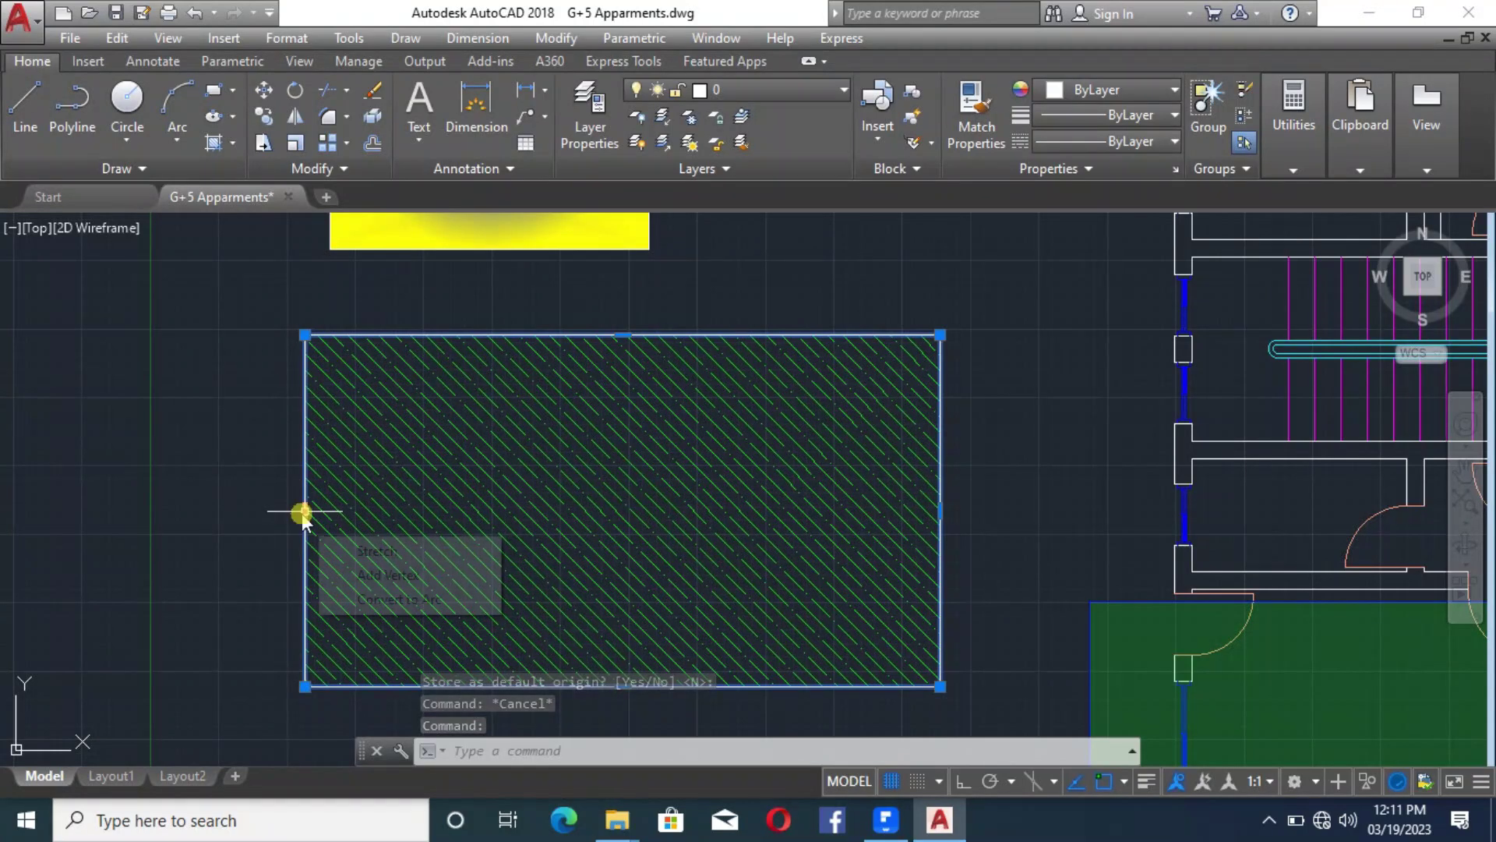
{"action": "left_click", "coordinate": [303, 512]}
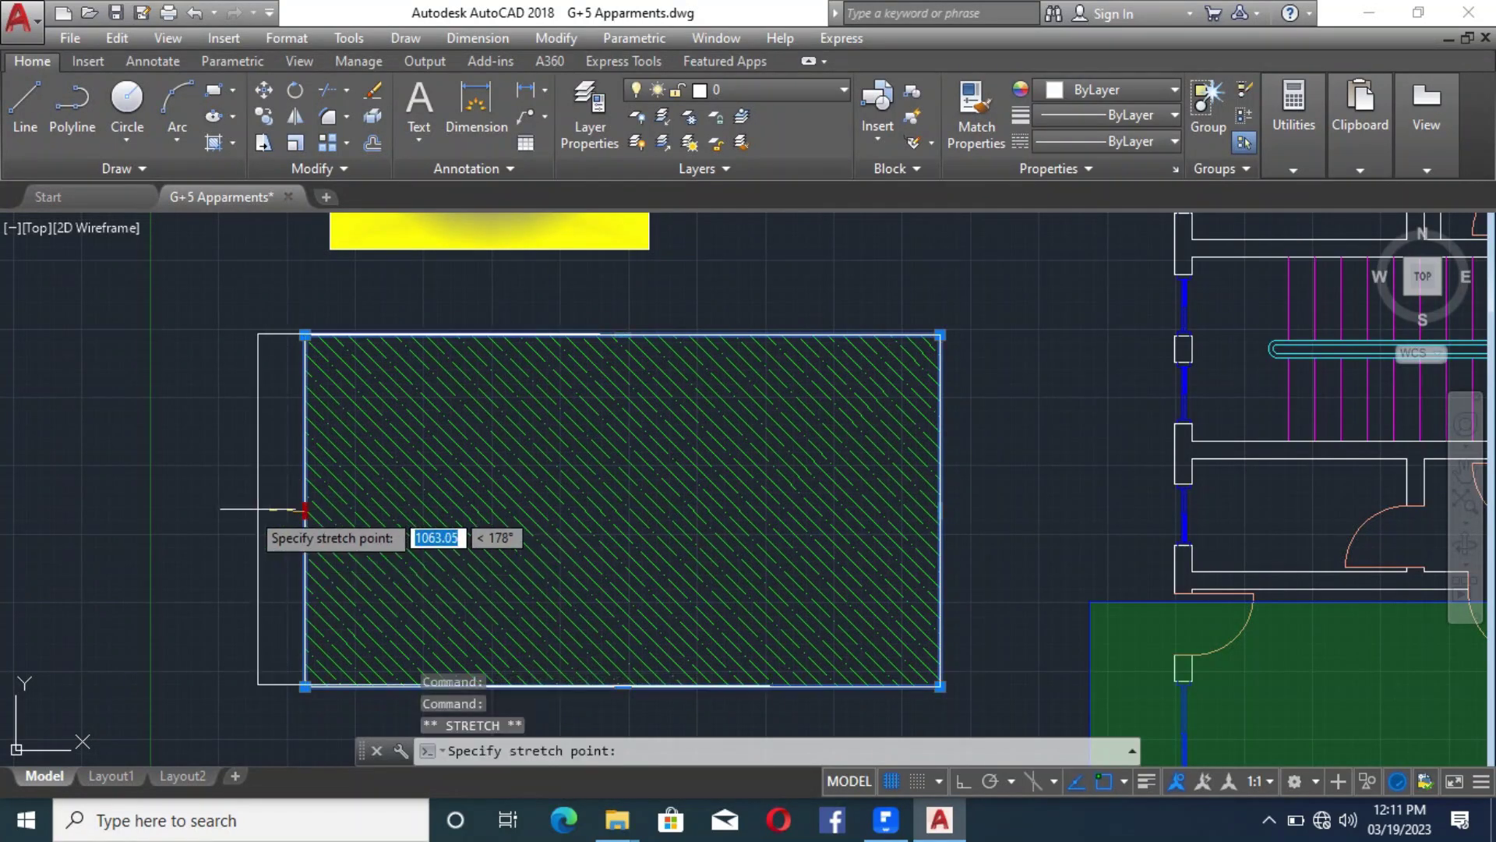
{"action": "left_click", "coordinate": [965, 787]}
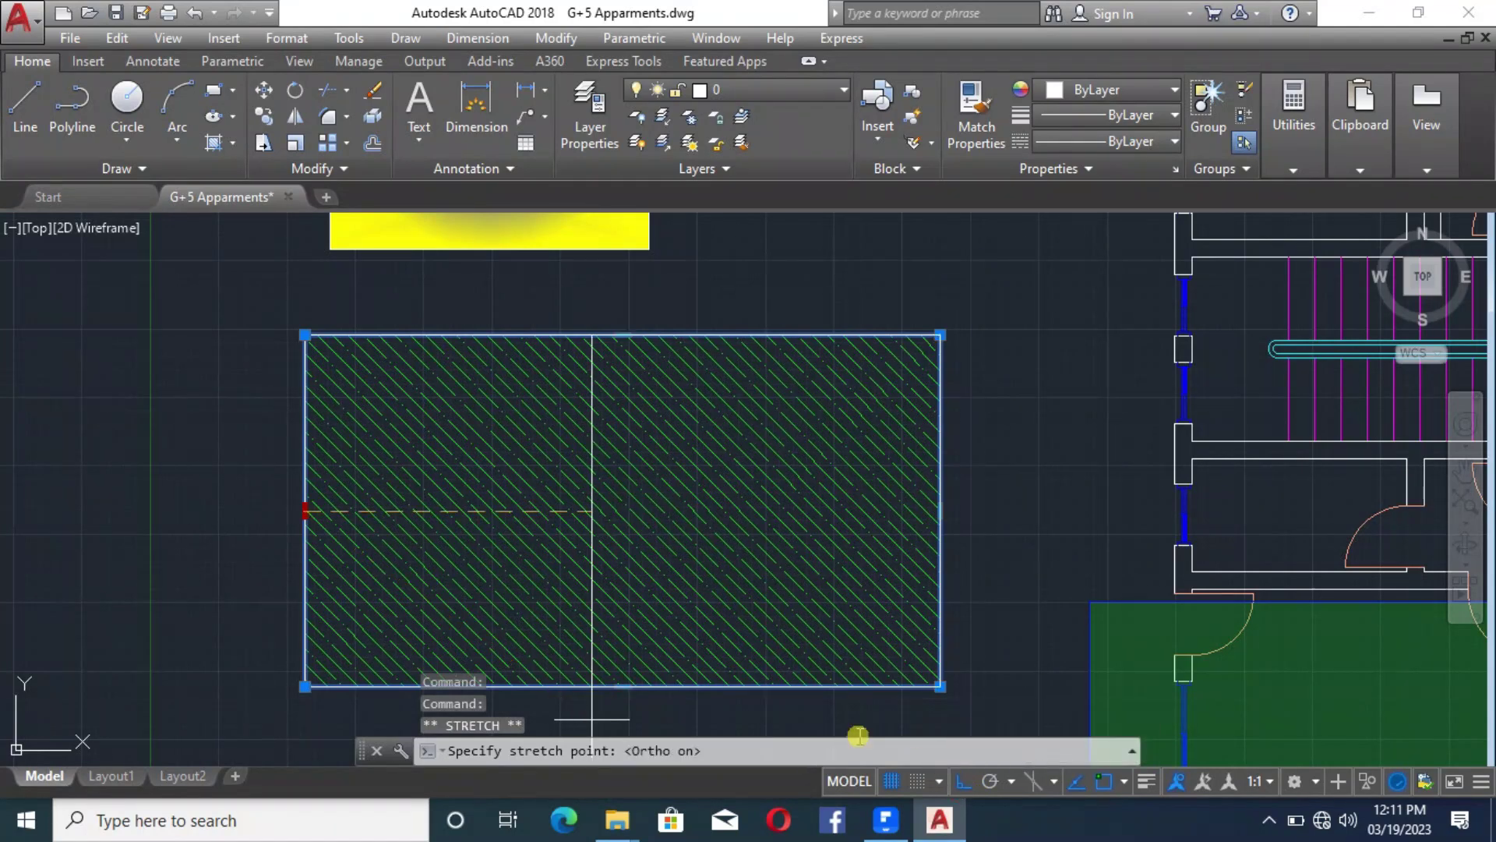
{"action": "left_click", "coordinate": [106, 533]}
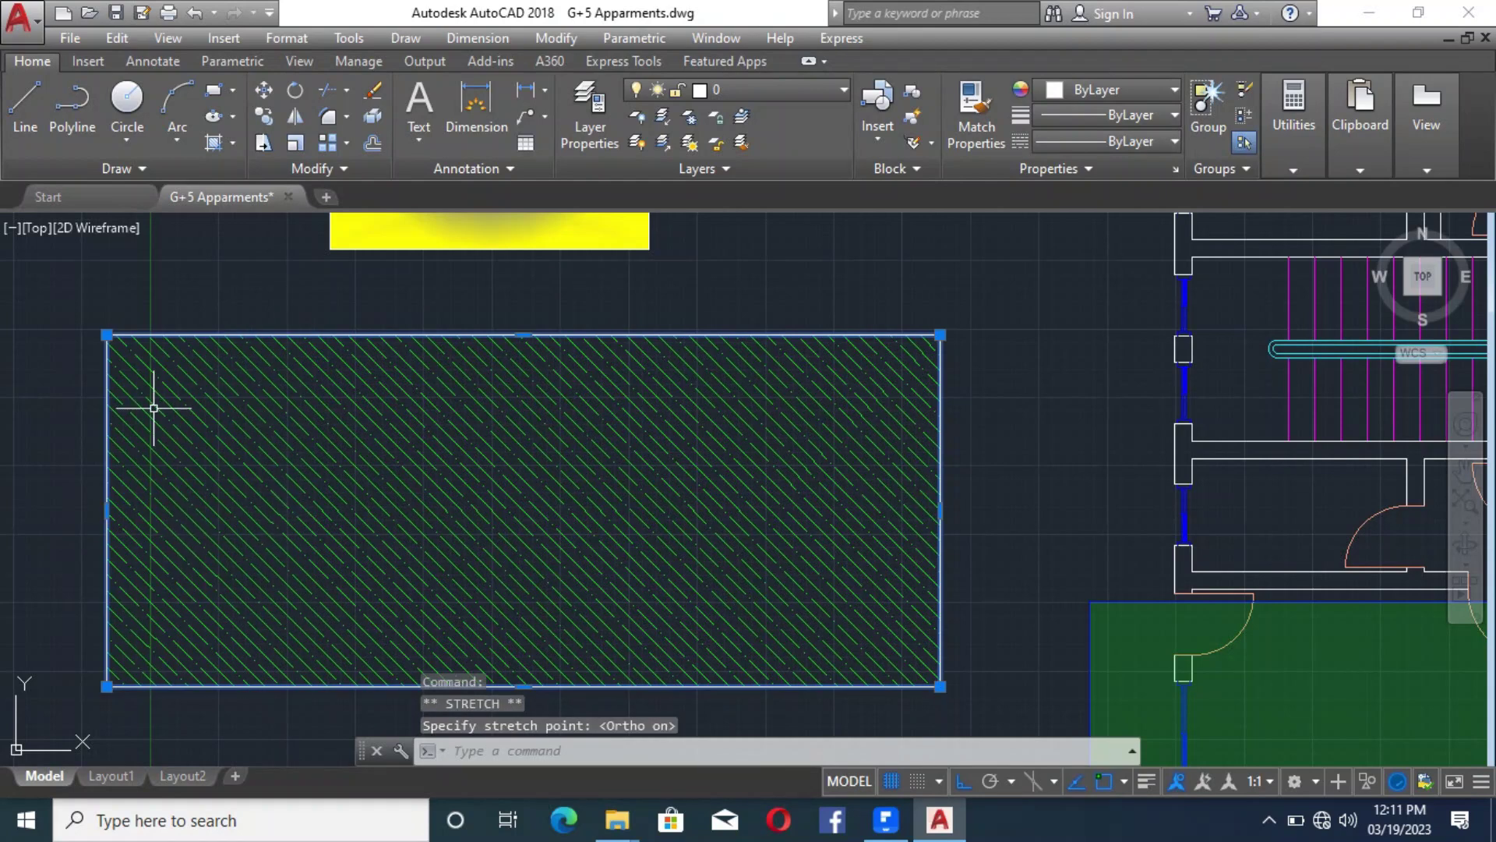
Stretch the bottom edge of the hatched rectangle straight downward and deselect the rectangle
{"action": "scroll", "coordinate": [434, 419], "scroll_direction": "down", "scroll_amount": 2}
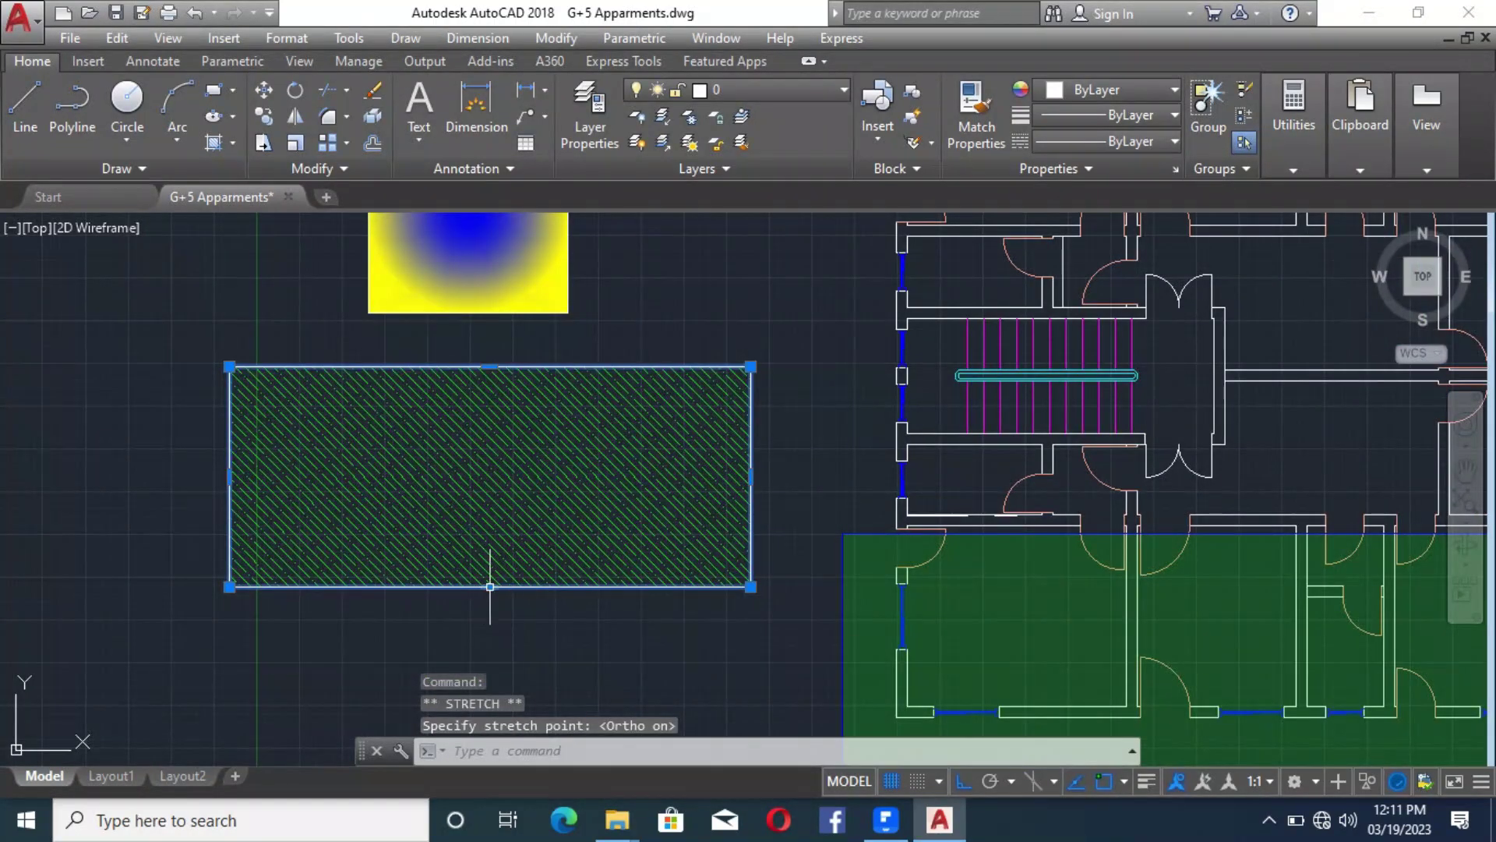
{"action": "left_click", "coordinate": [490, 586]}
{"action": "scroll", "coordinate": [514, 468], "scroll_direction": "down", "scroll_amount": 2}
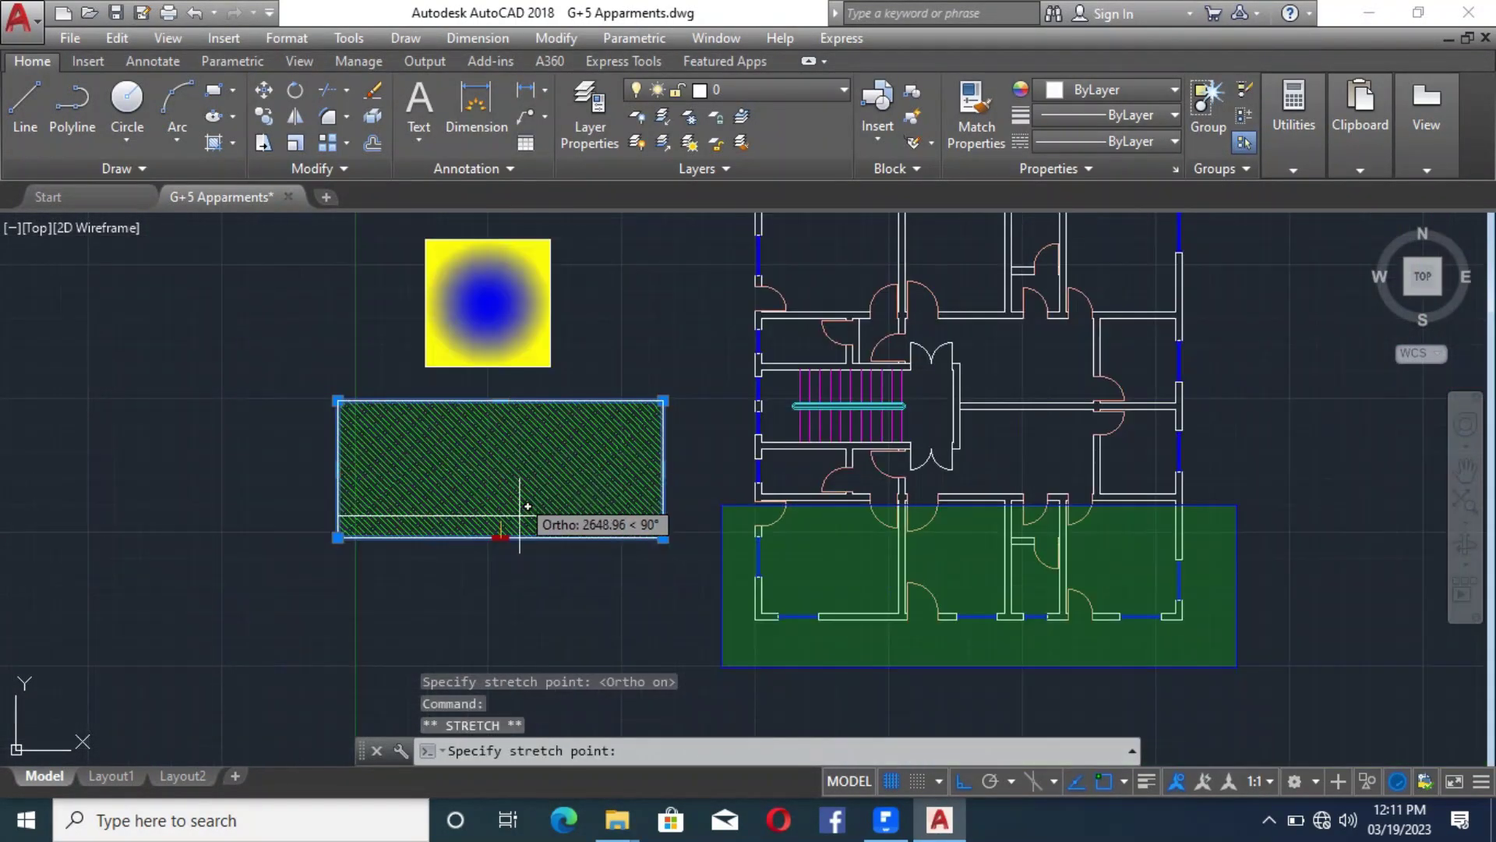
{"action": "left_click", "coordinate": [501, 610]}
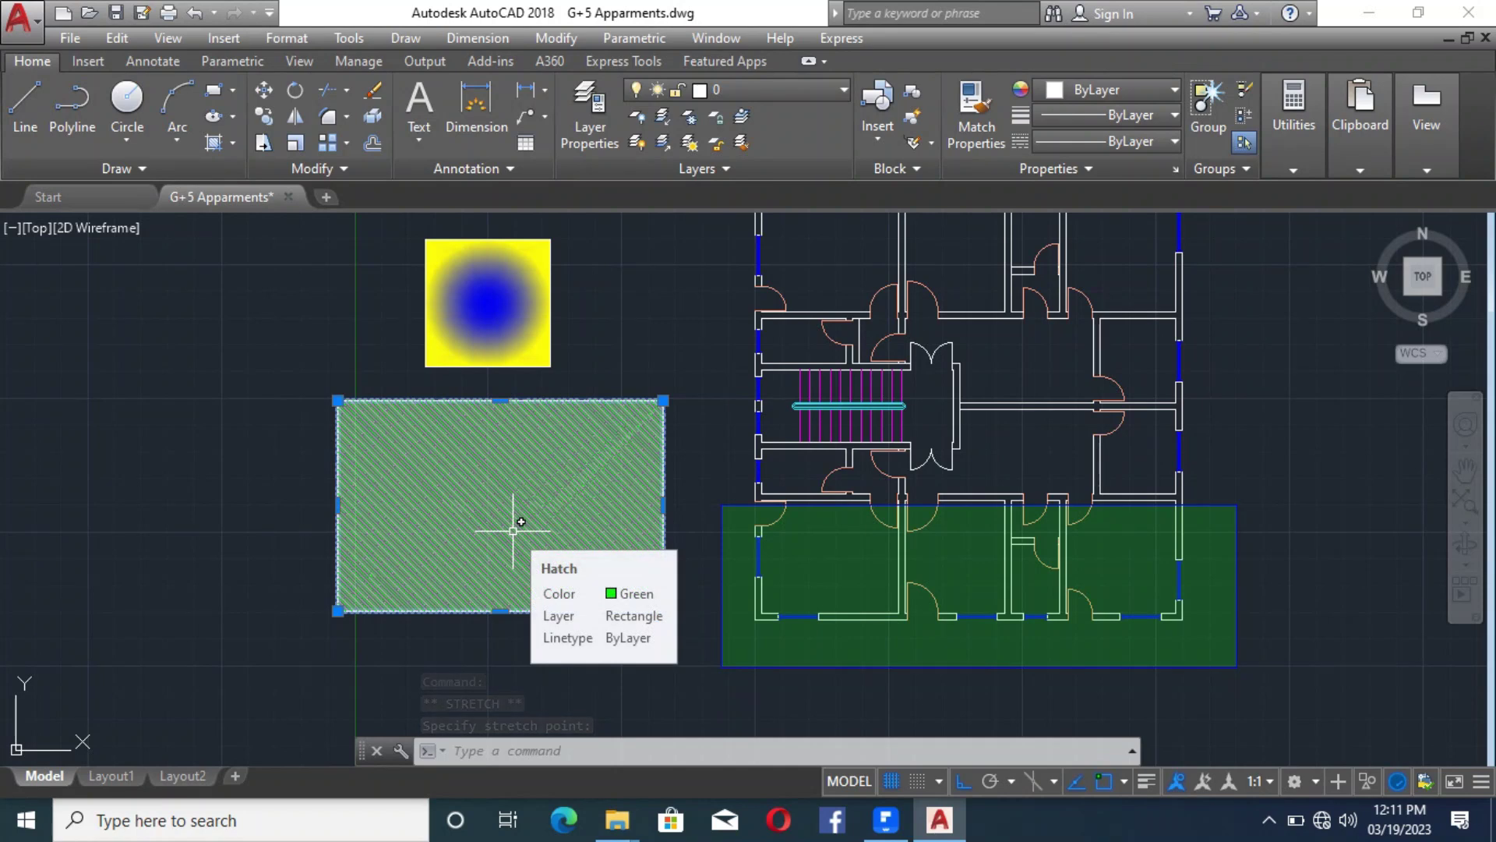
{"action": "key", "text": "Escape"}
Turn off the associative boundary of the green ANSI35 hatch in the stretched rectangle
{"action": "left_click", "coordinate": [502, 503]}
{"action": "mouse_move", "coordinate": [501, 506]}
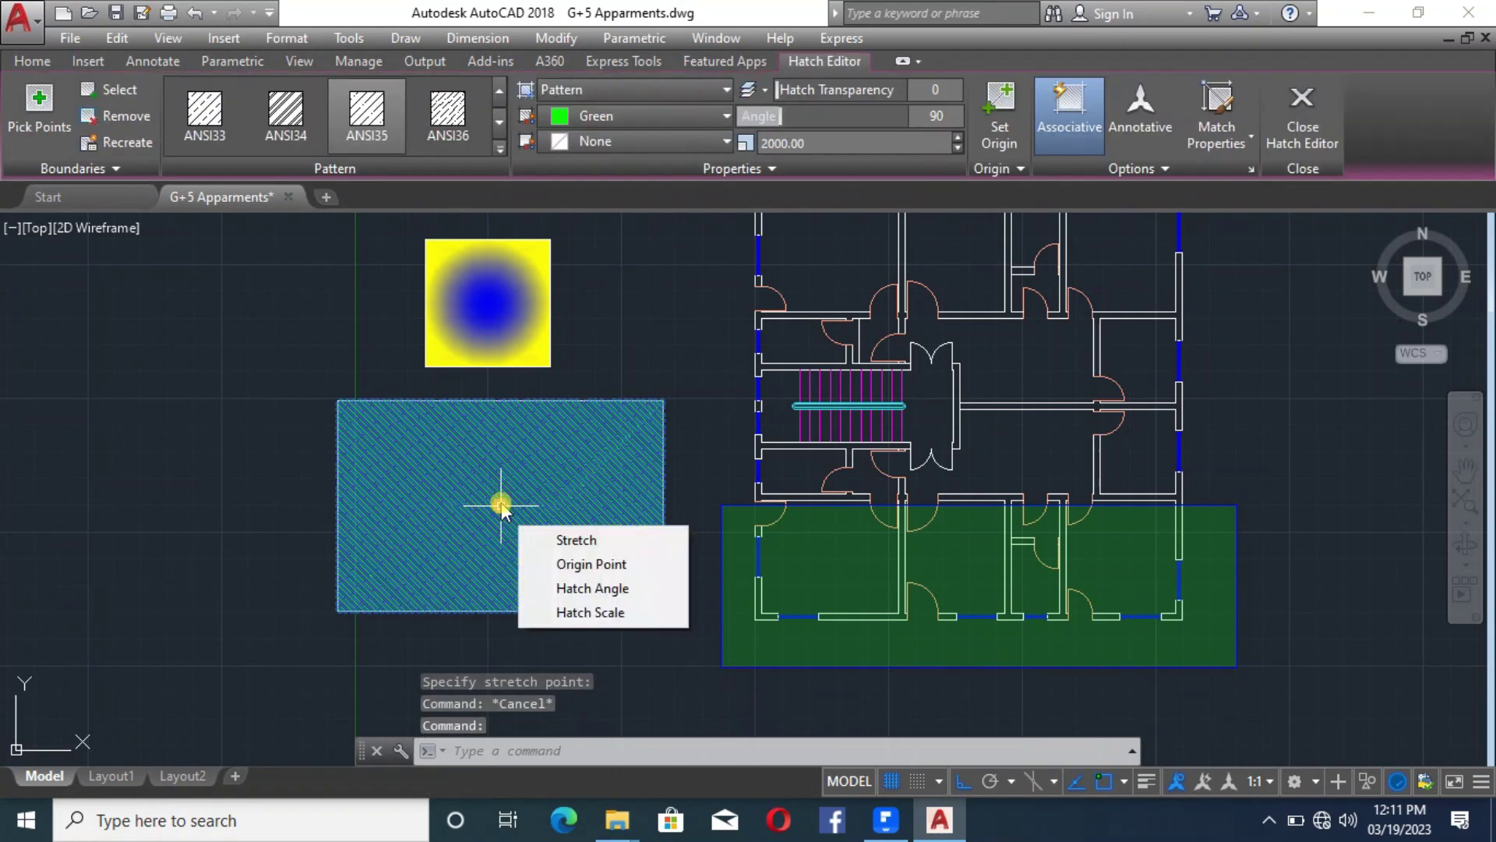
{"action": "left_click", "coordinate": [1069, 109]}
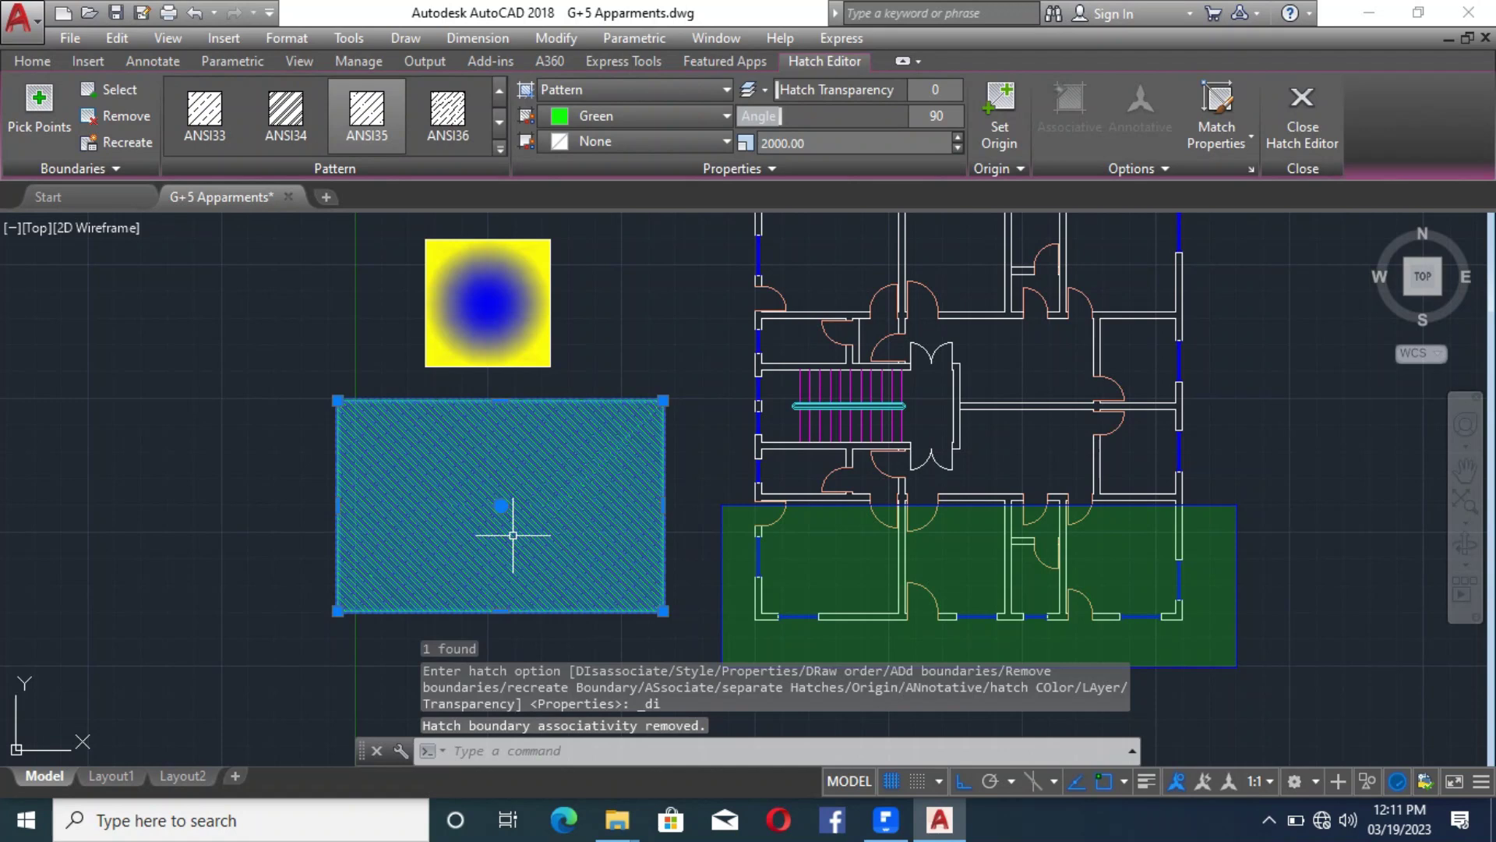
Stretch the left edge of the ANSI35-hatched rectangle horizontally outward with Ortho on
{"action": "key", "text": "Escape"}
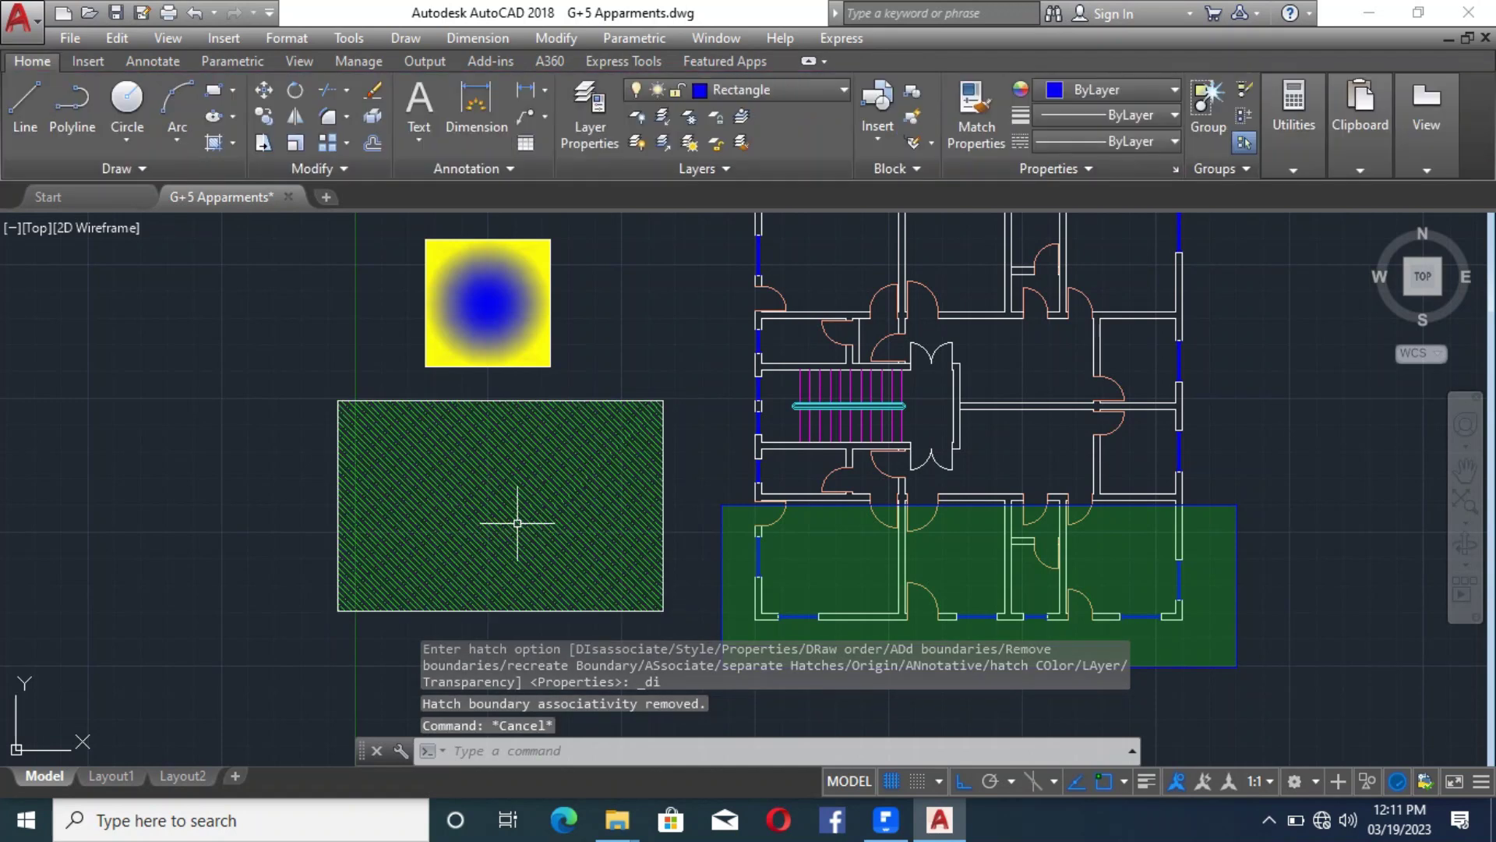
{"action": "left_click", "coordinate": [342, 499]}
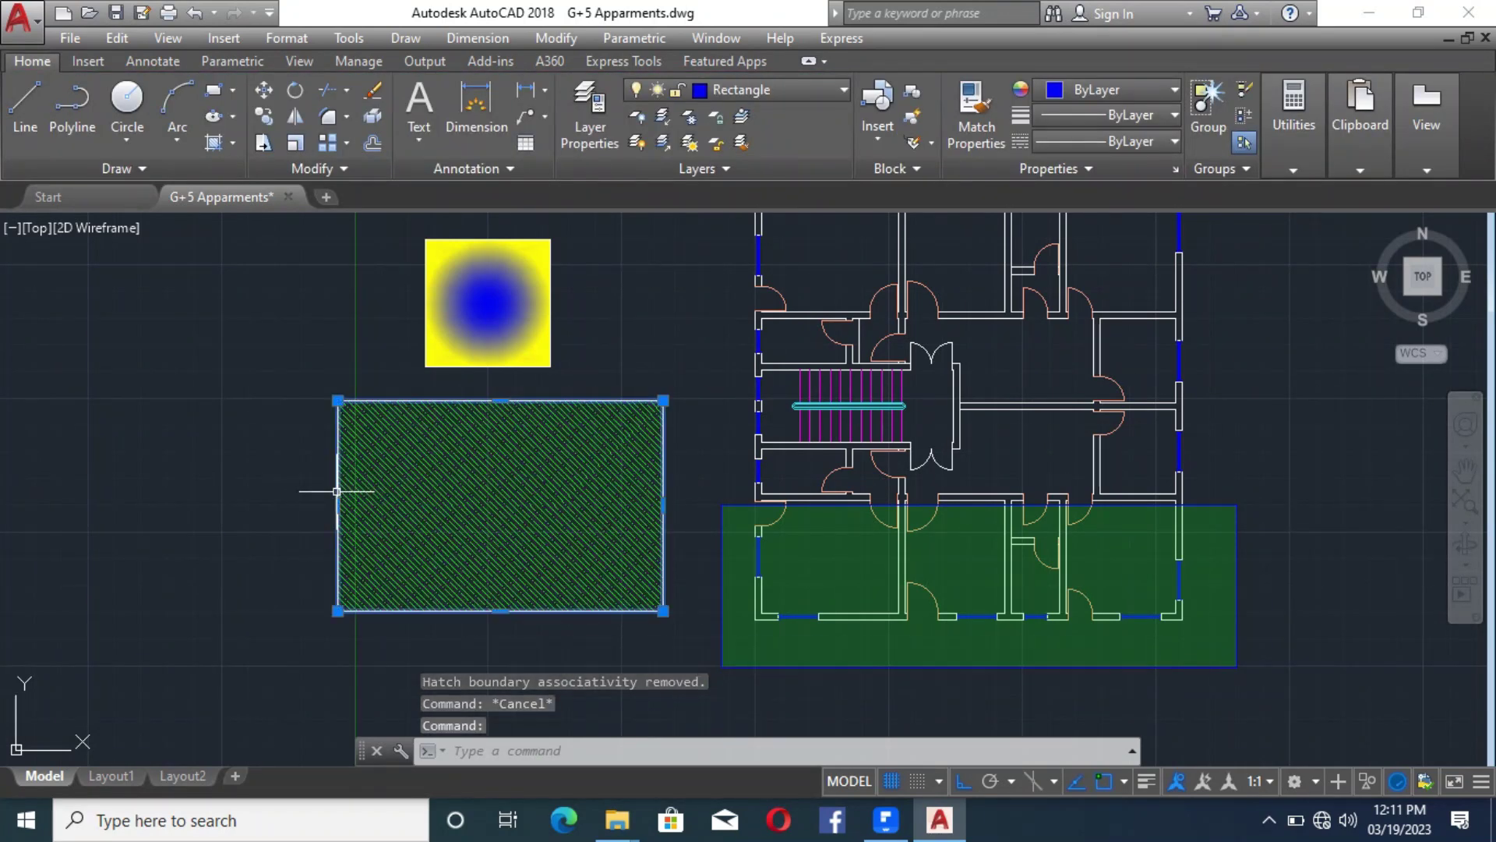
{"action": "scroll", "coordinate": [345, 513], "scroll_direction": "up", "scroll_amount": 2}
{"action": "left_click", "coordinate": [332, 502]}
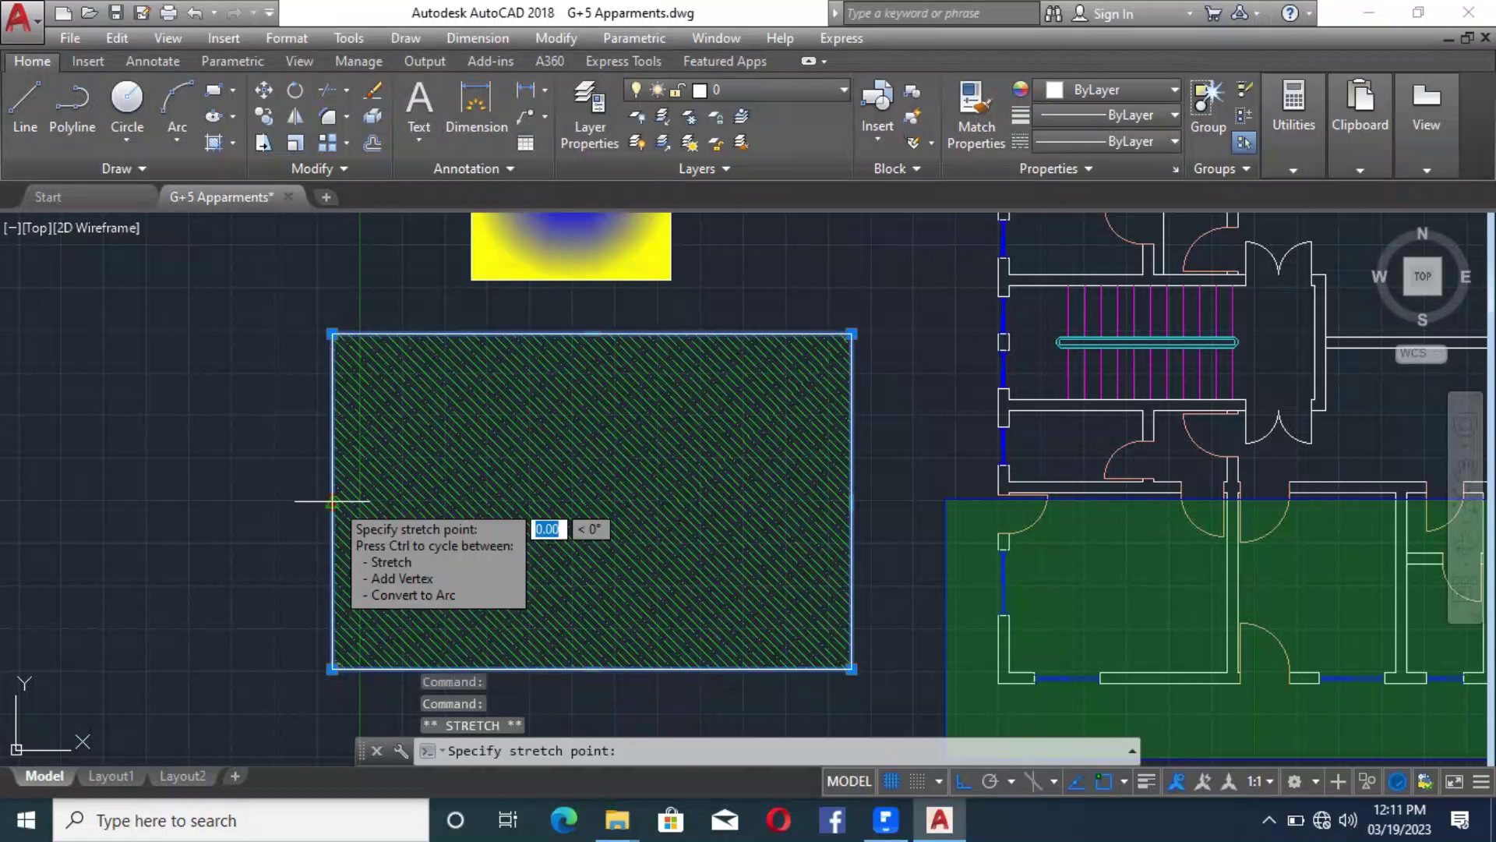
{"action": "left_click", "coordinate": [179, 503]}
{"action": "scroll", "coordinate": [529, 511], "scroll_direction": "down", "scroll_amount": 4}
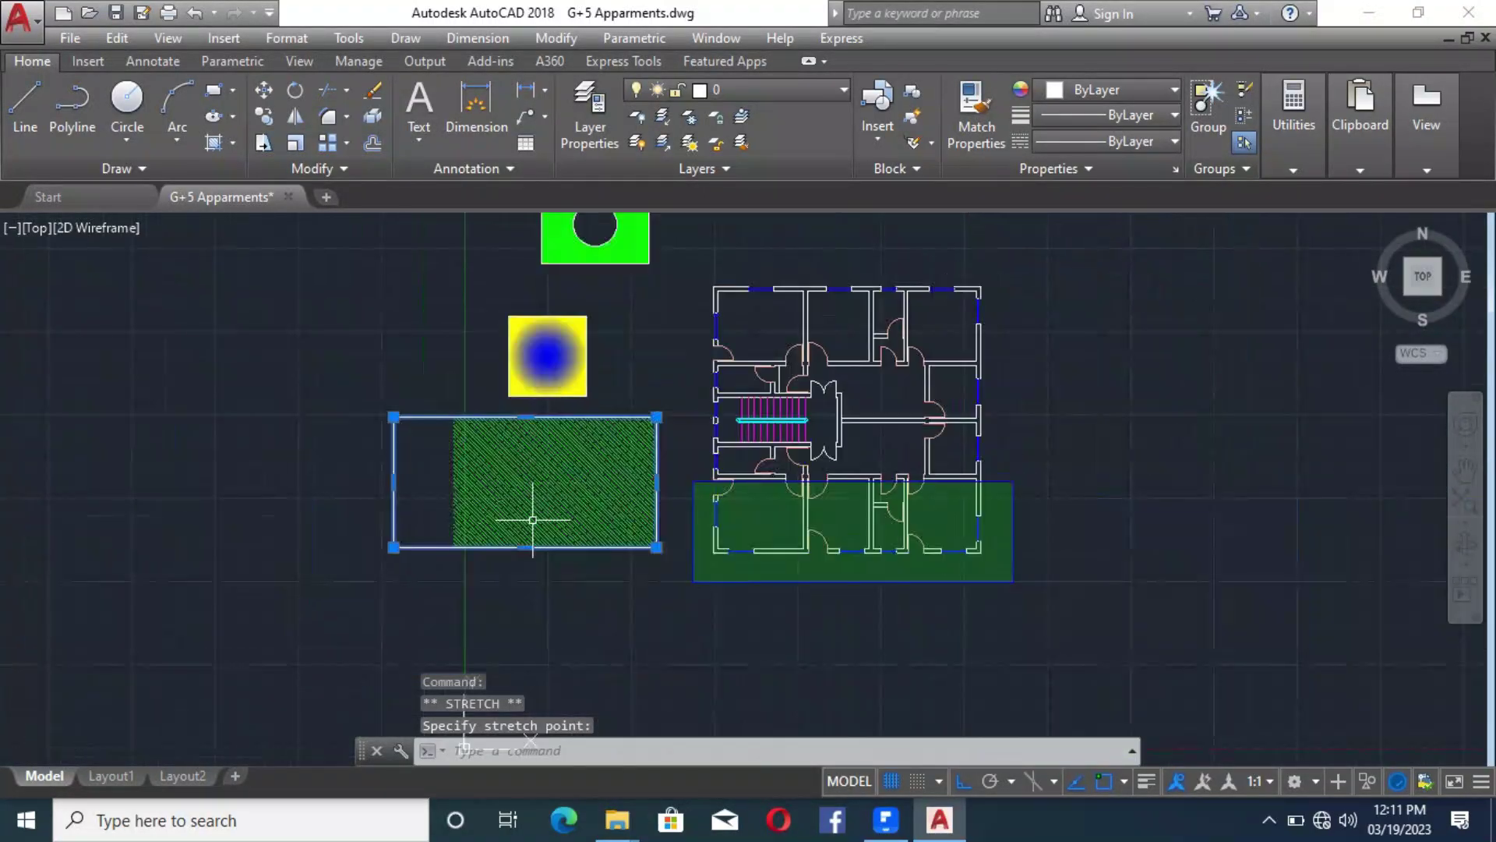
Stretch the bottom edge of the ANSI35-hatched rectangle straight downward and deselect the rectangle
{"action": "scroll", "coordinate": [535, 544], "scroll_direction": "up", "scroll_amount": 4}
{"action": "left_click", "coordinate": [507, 556]}
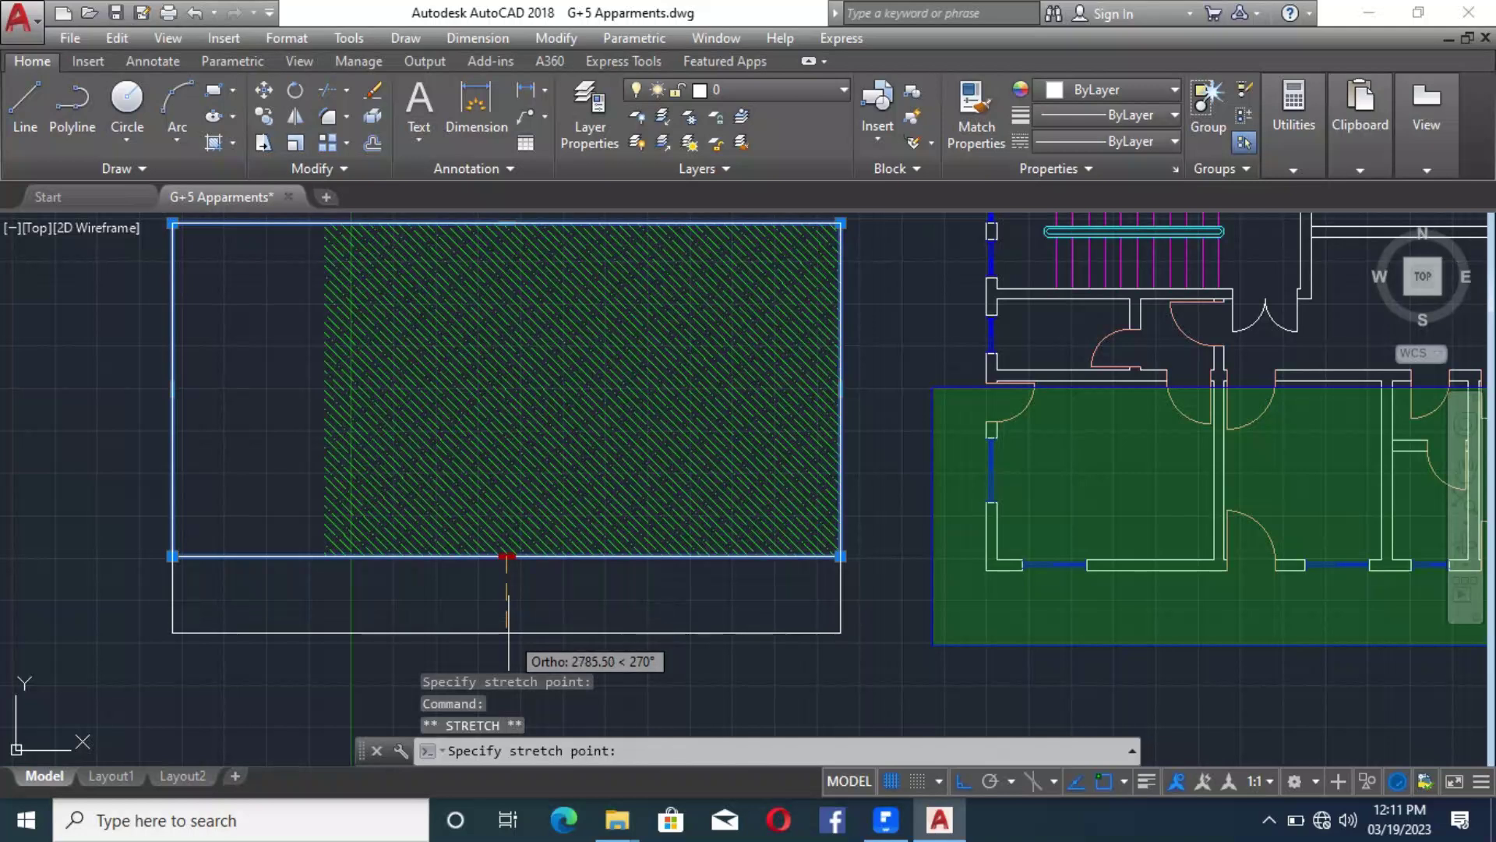
{"action": "left_click", "coordinate": [503, 643]}
{"action": "key", "text": "Escape"}
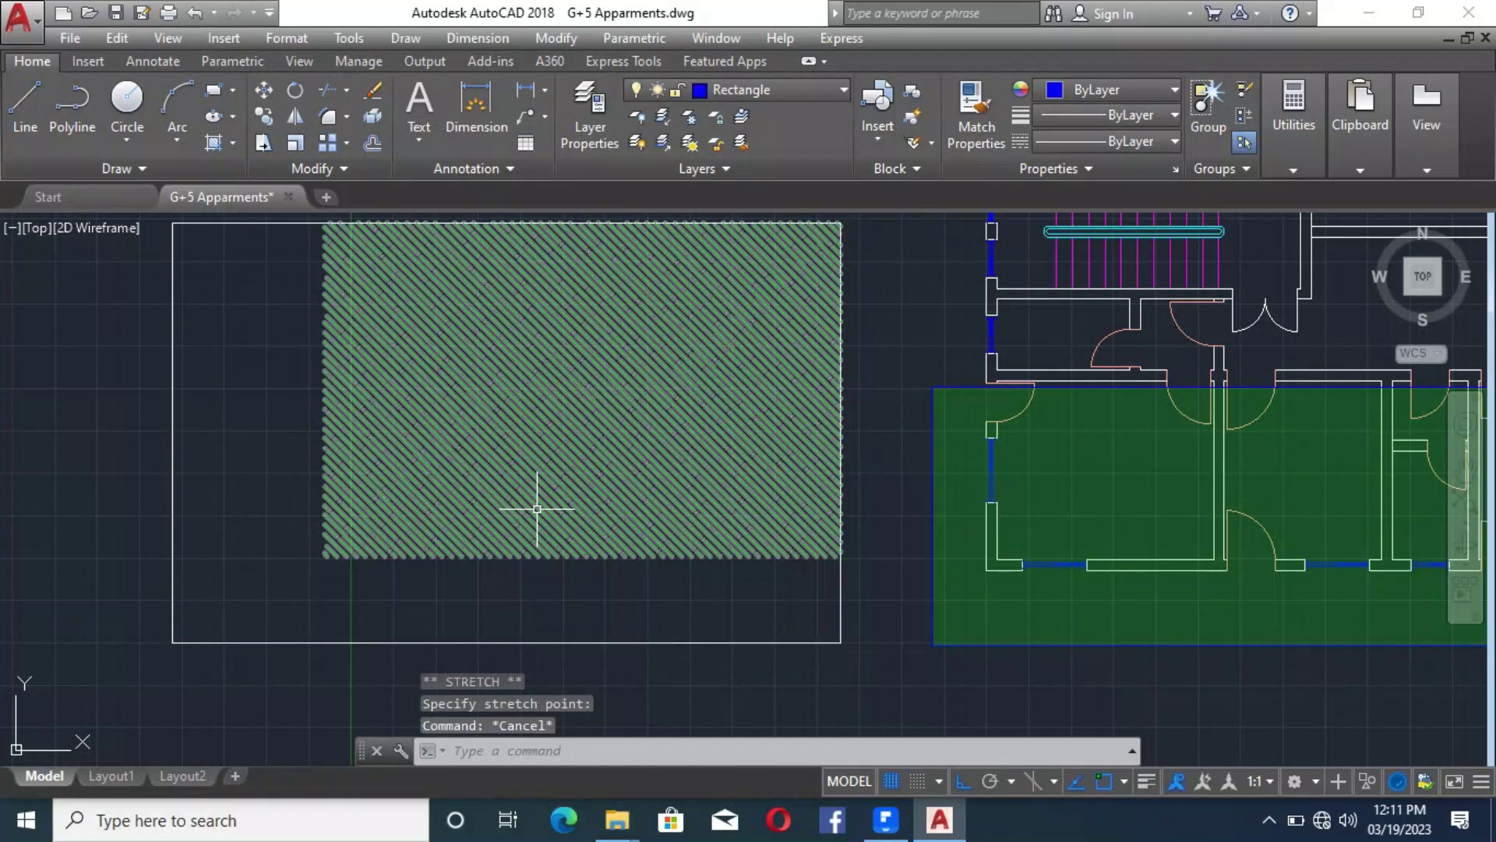
{"action": "mouse_move", "coordinate": [537, 507]}
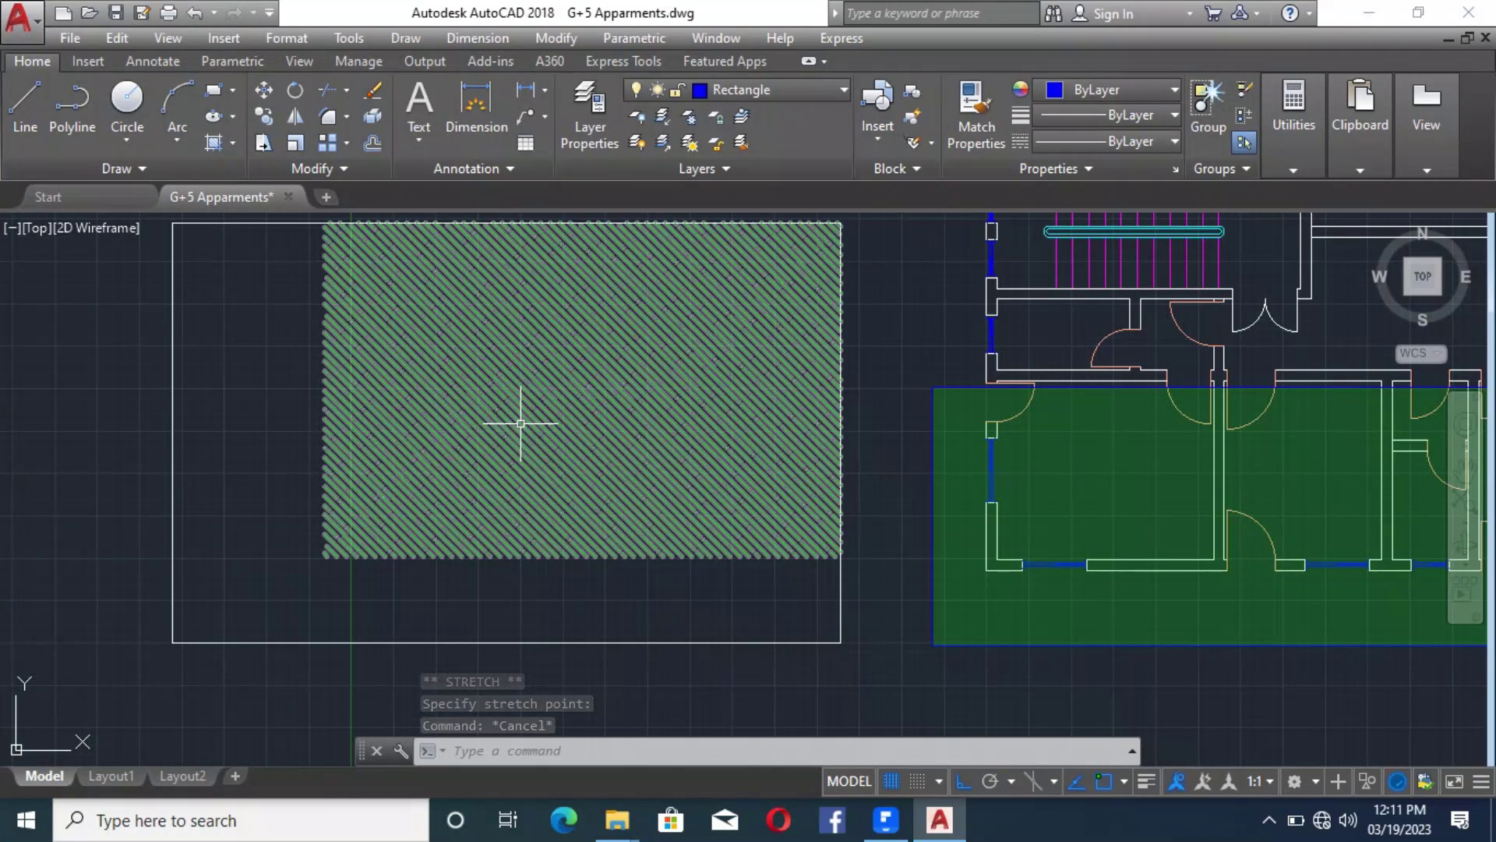
Delete the circle inside the solid green hatched rectangle
{"action": "scroll", "coordinate": [483, 413], "scroll_direction": "down", "scroll_amount": 2}
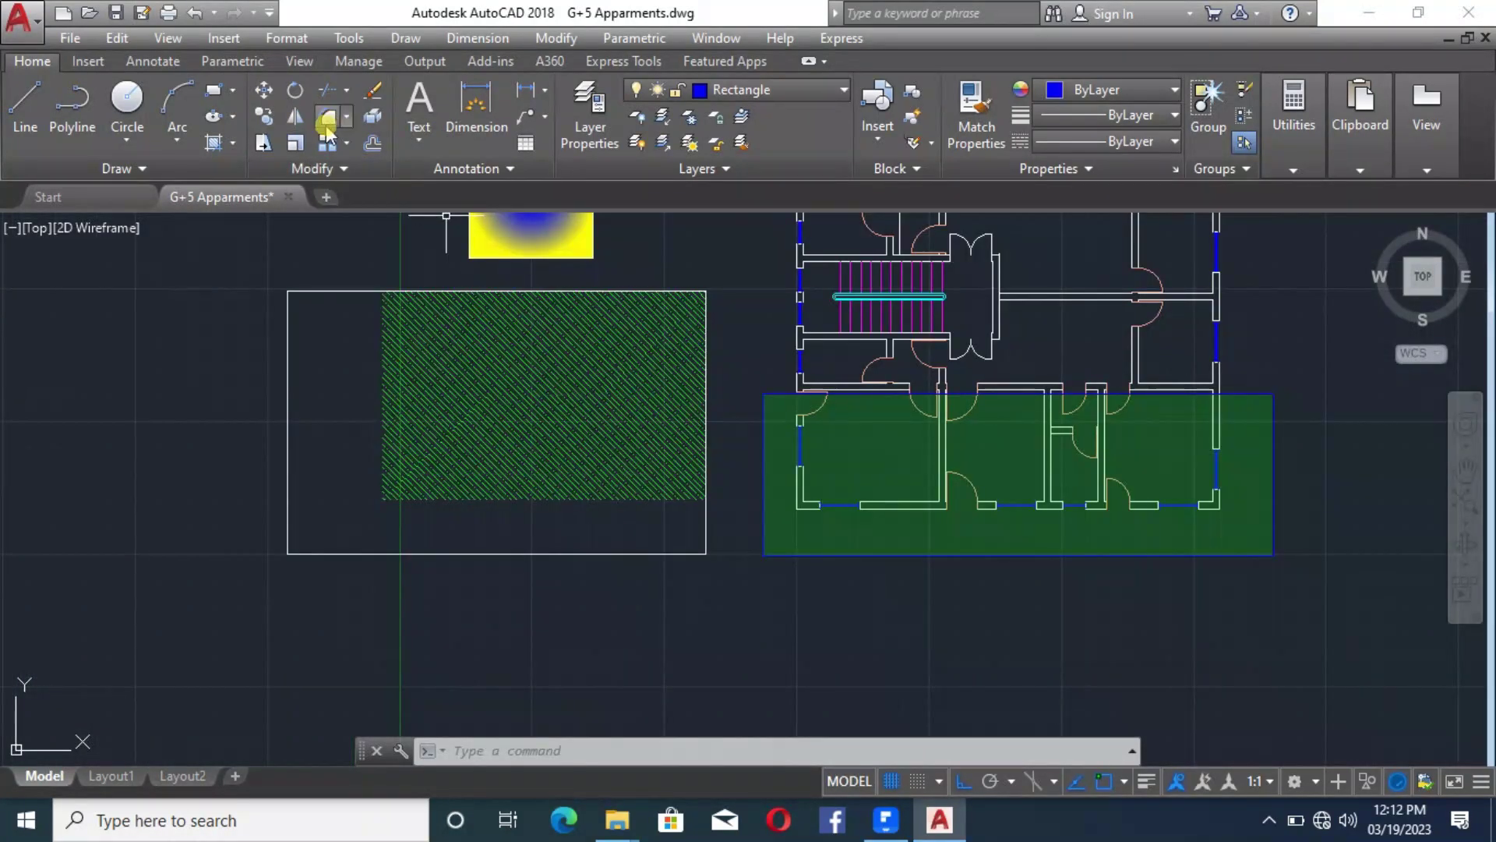
{"action": "scroll", "coordinate": [511, 460], "scroll_direction": "down", "scroll_amount": 3}
{"action": "scroll", "coordinate": [555, 265], "scroll_direction": "up", "scroll_amount": 3}
{"action": "left_click", "coordinate": [609, 345]}
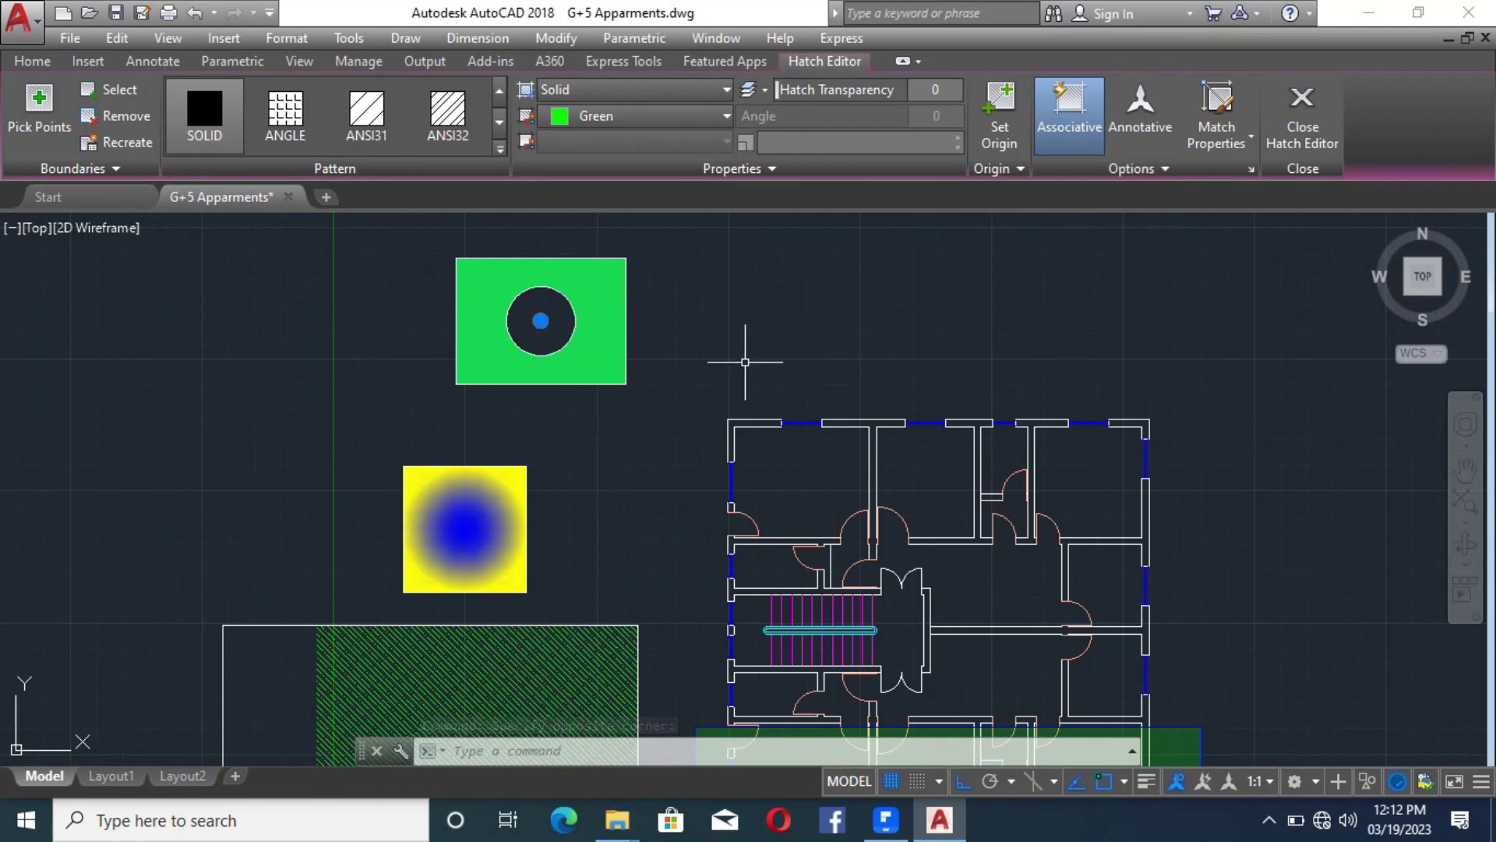
{"action": "key", "text": "Escape"}
{"action": "left_click", "coordinate": [572, 305]}
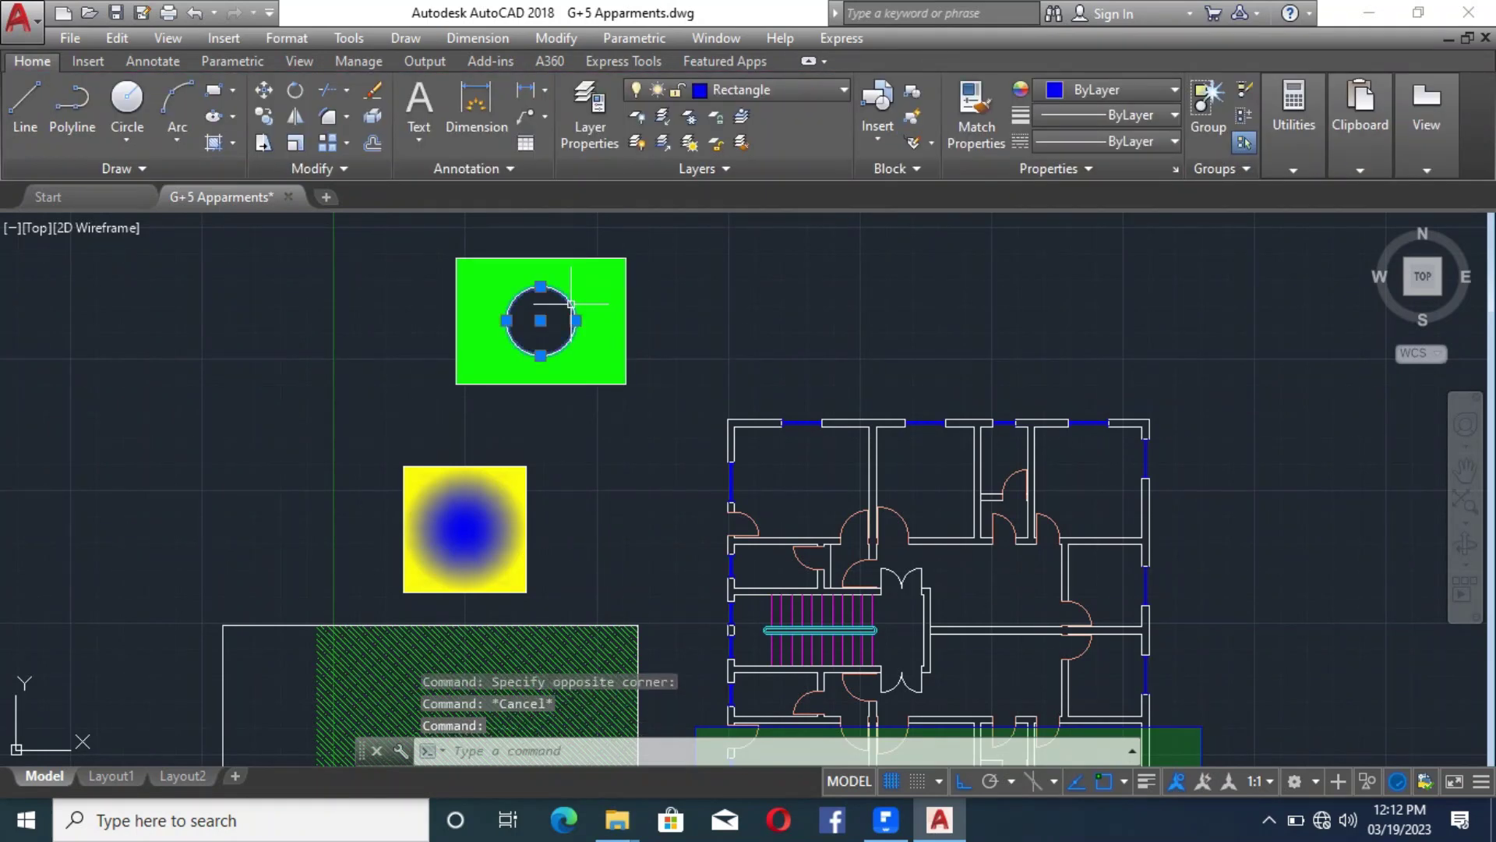
{"action": "key", "text": "Delete"}
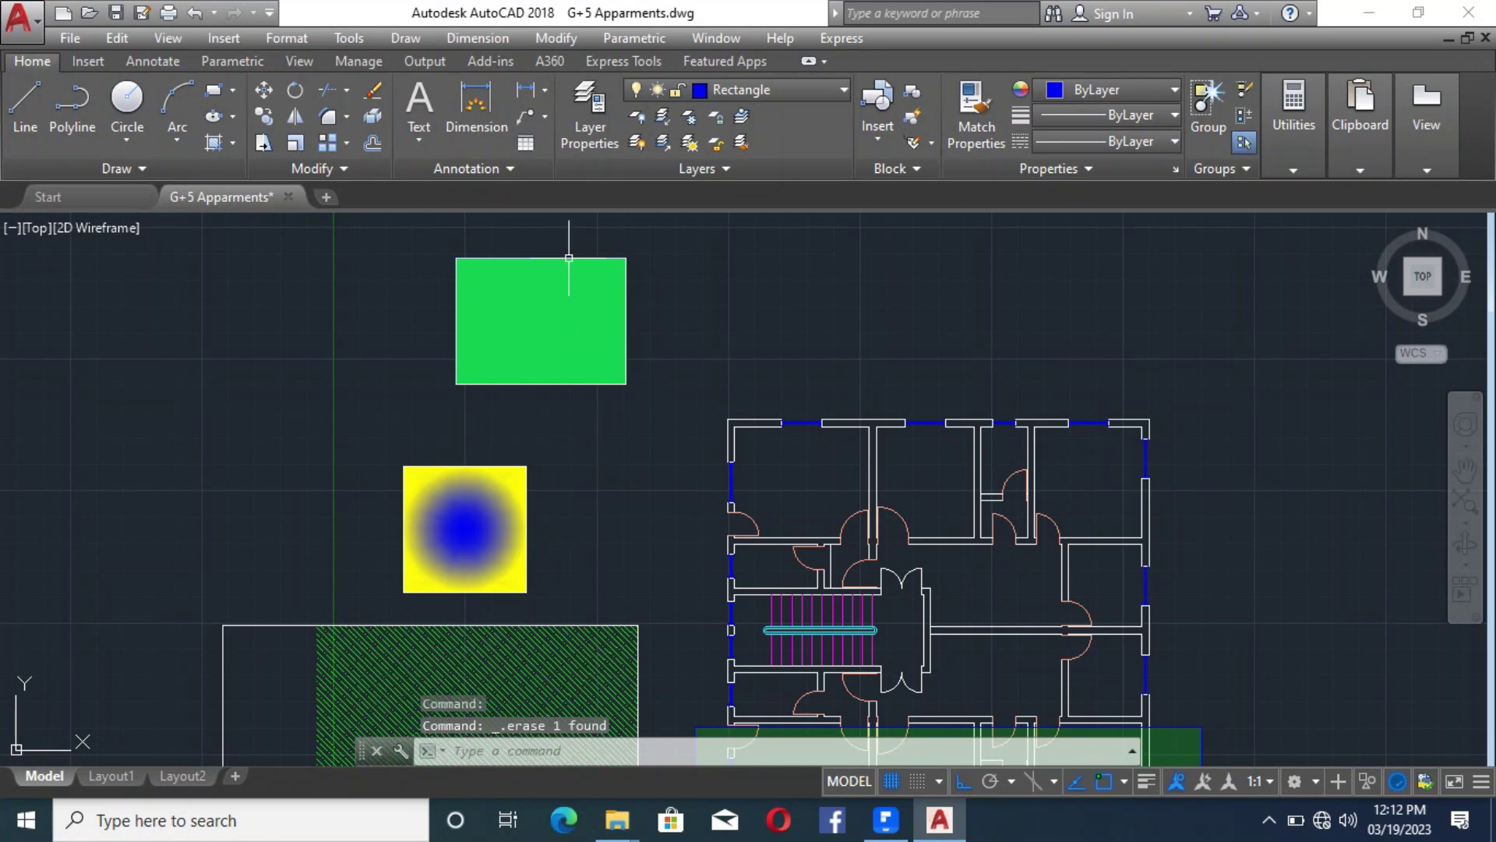
Draw a rectangle to the right of the solid green one and fill it with a green ANSI35 hatch
{"action": "left_click", "coordinate": [212, 90]}
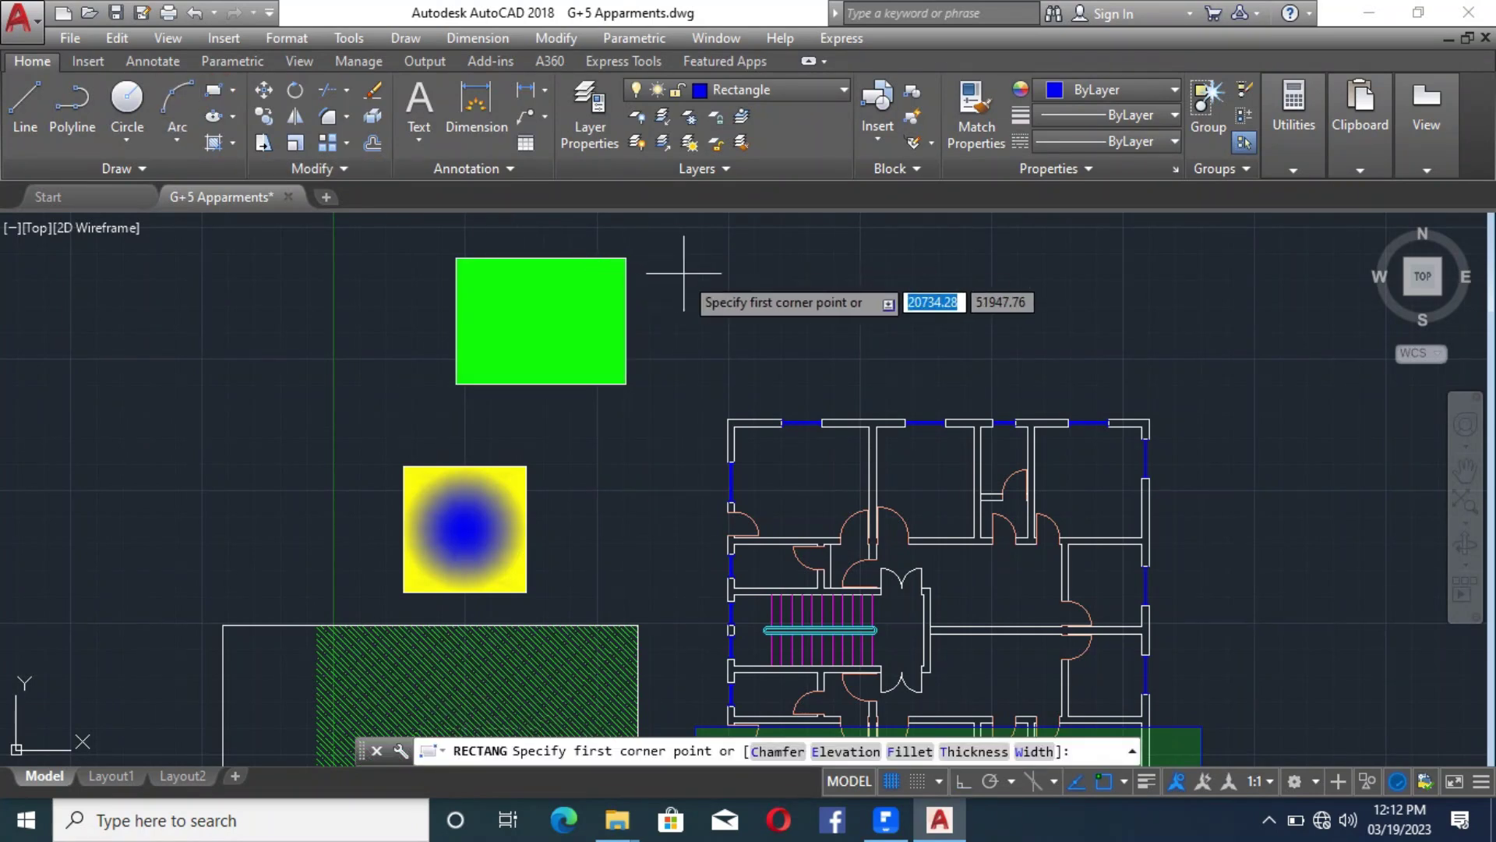
{"action": "left_click", "coordinate": [686, 272]}
{"action": "left_click", "coordinate": [840, 365]}
{"action": "left_click", "coordinate": [233, 125]}
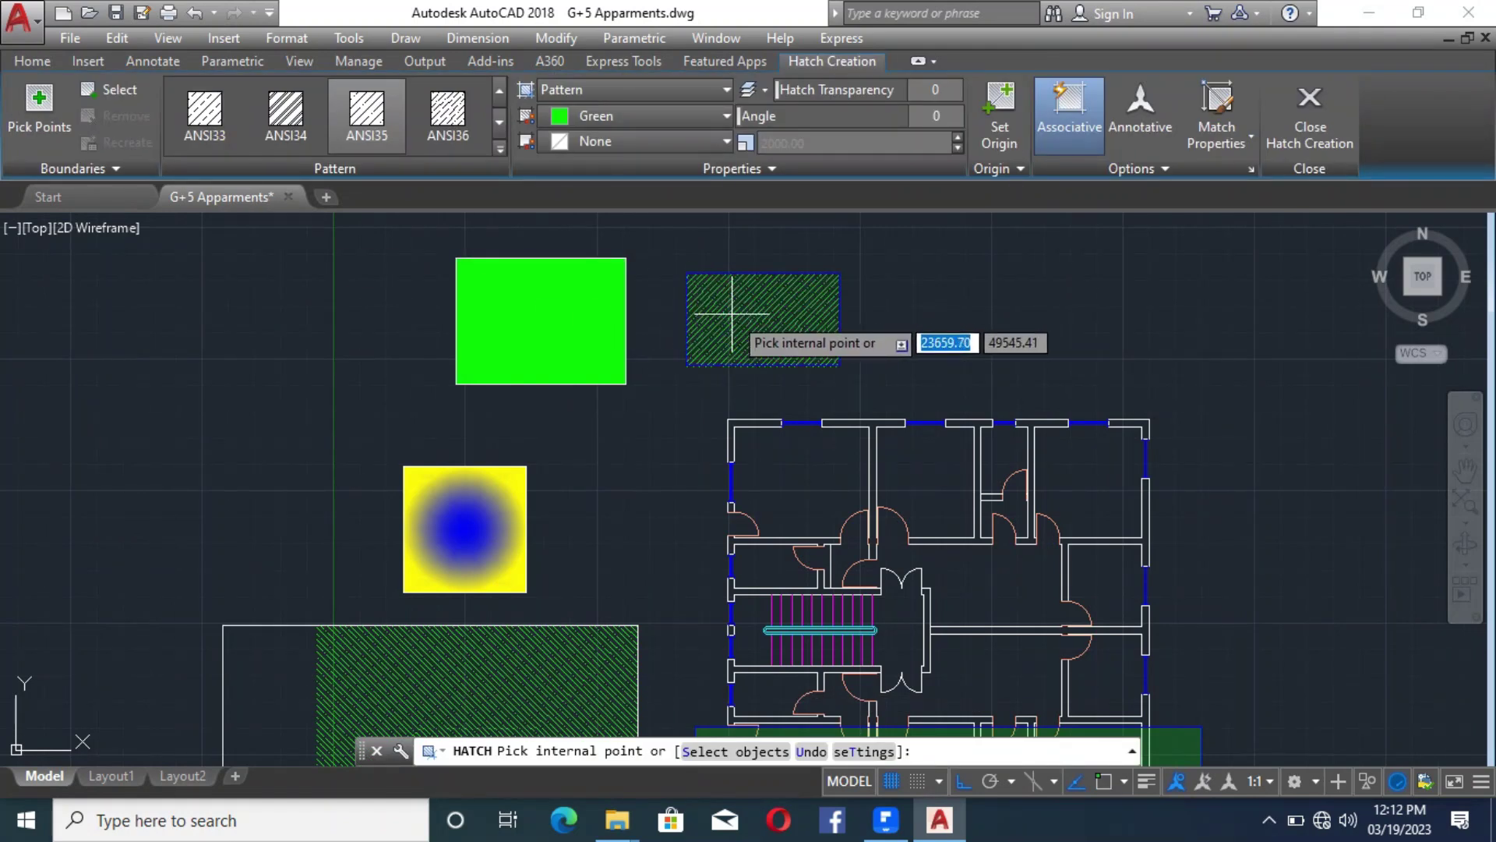
{"action": "left_click", "coordinate": [732, 313]}
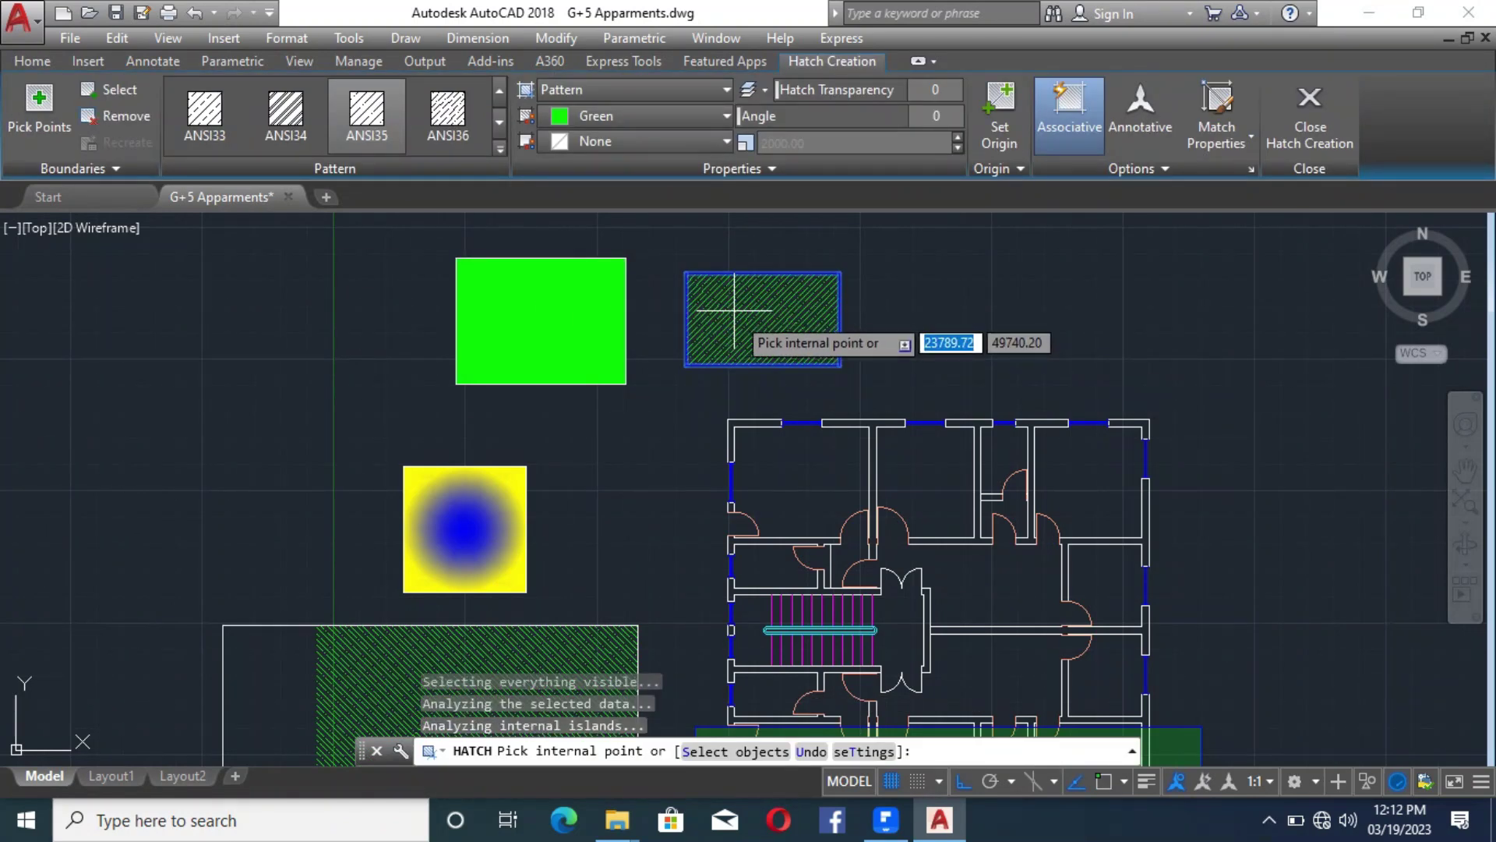
{"action": "key", "text": "Escape"}
Replace the solid green fill of the white rectangle with a green ANSI35 hatch
{"action": "left_click", "coordinate": [592, 308]}
{"action": "left_click", "coordinate": [583, 303]}
{"action": "key", "text": "Delete"}
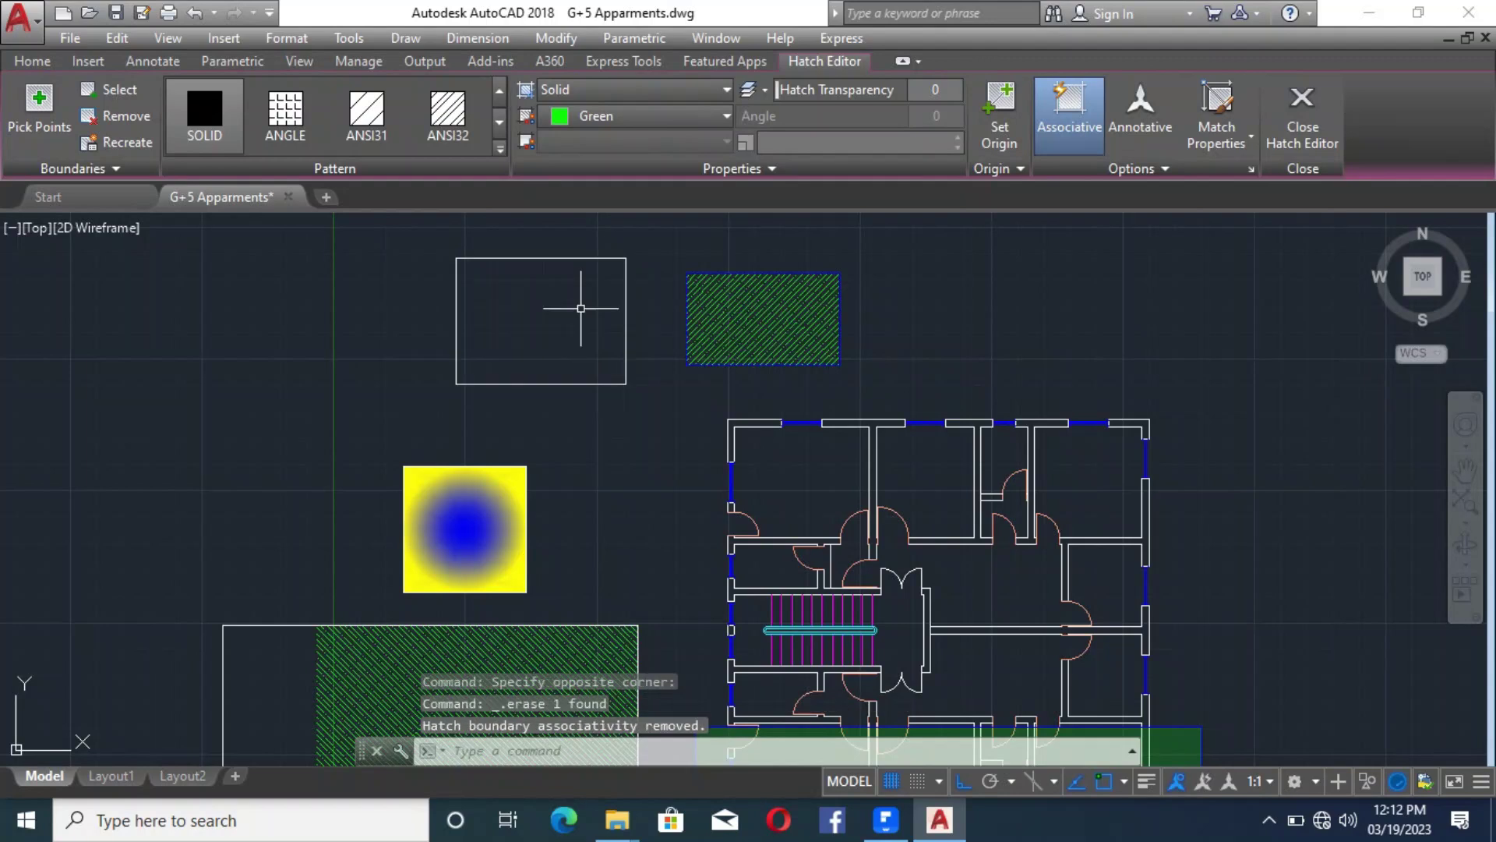
{"action": "left_click", "coordinate": [219, 146]}
{"action": "left_click", "coordinate": [579, 329]}
{"action": "key", "text": "Escape"}
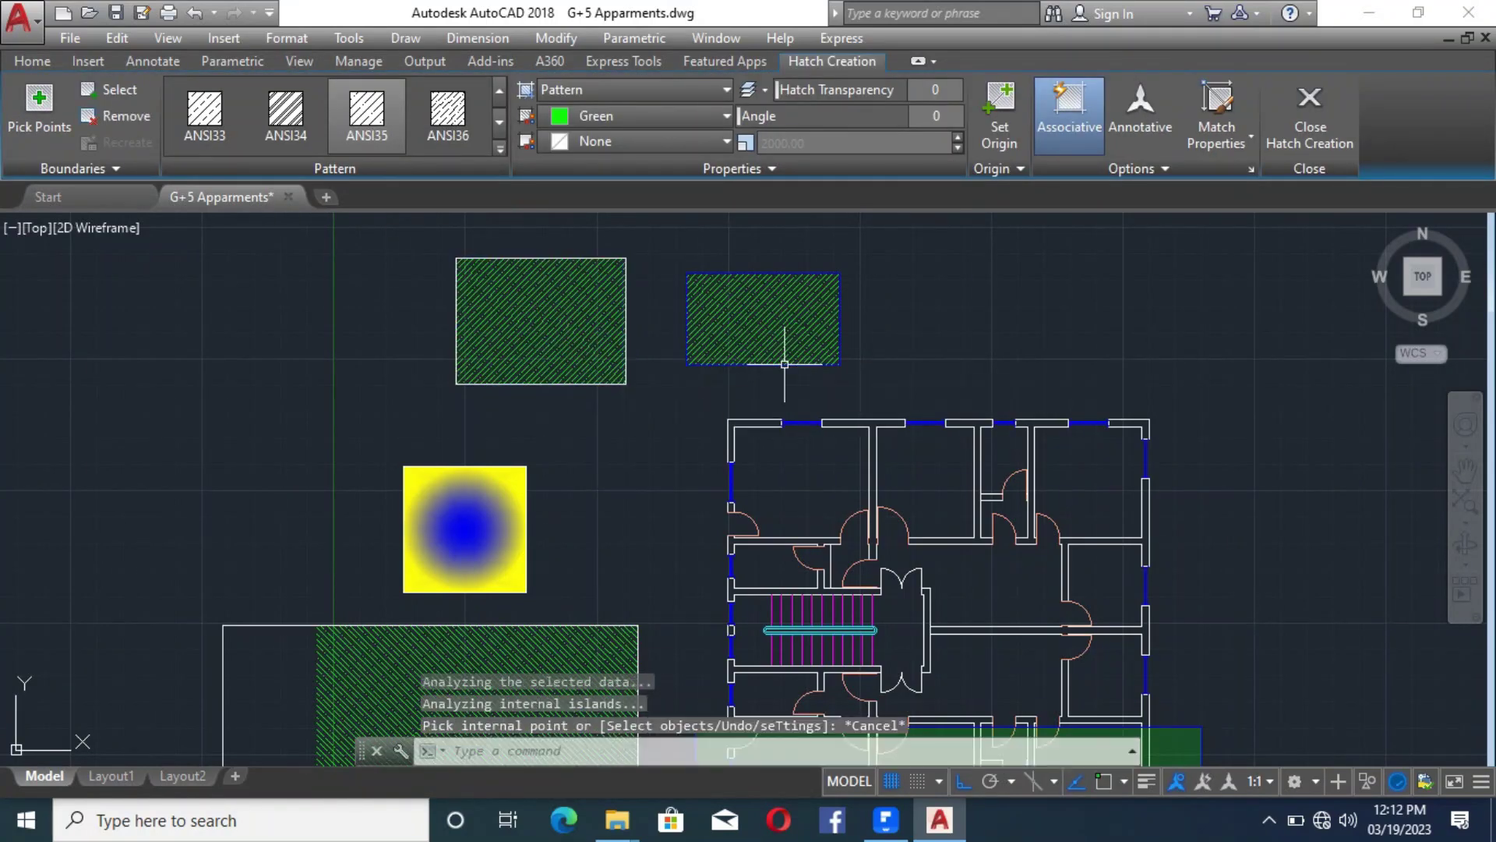
Delete the separate ANSI35 hatches from the blue and the white rectangle, keeping both outlines
{"action": "left_click", "coordinate": [578, 329]}
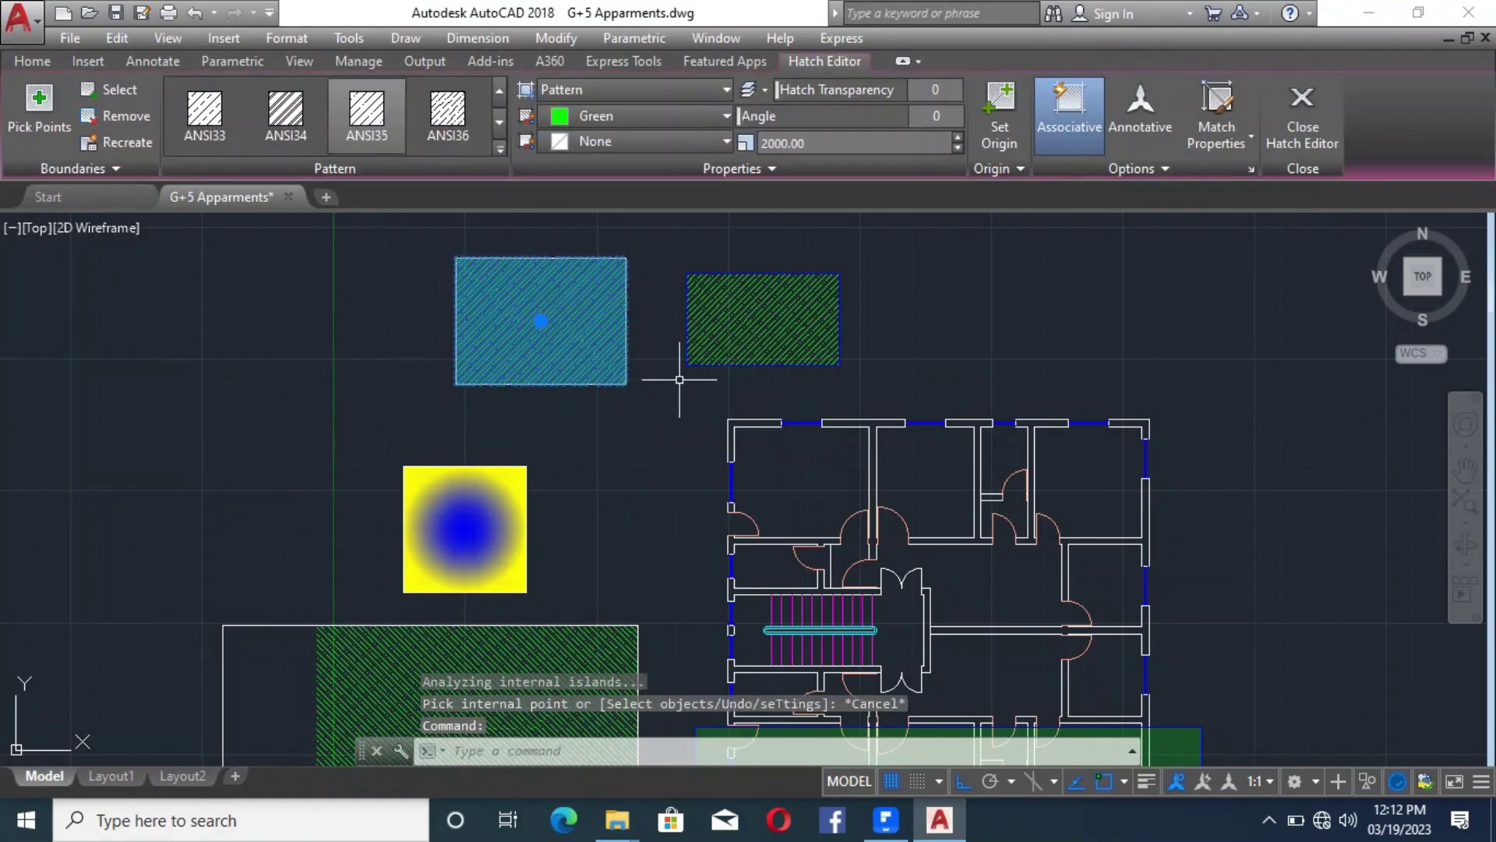
{"action": "key", "text": "Escape"}
{"action": "left_click", "coordinate": [783, 341]}
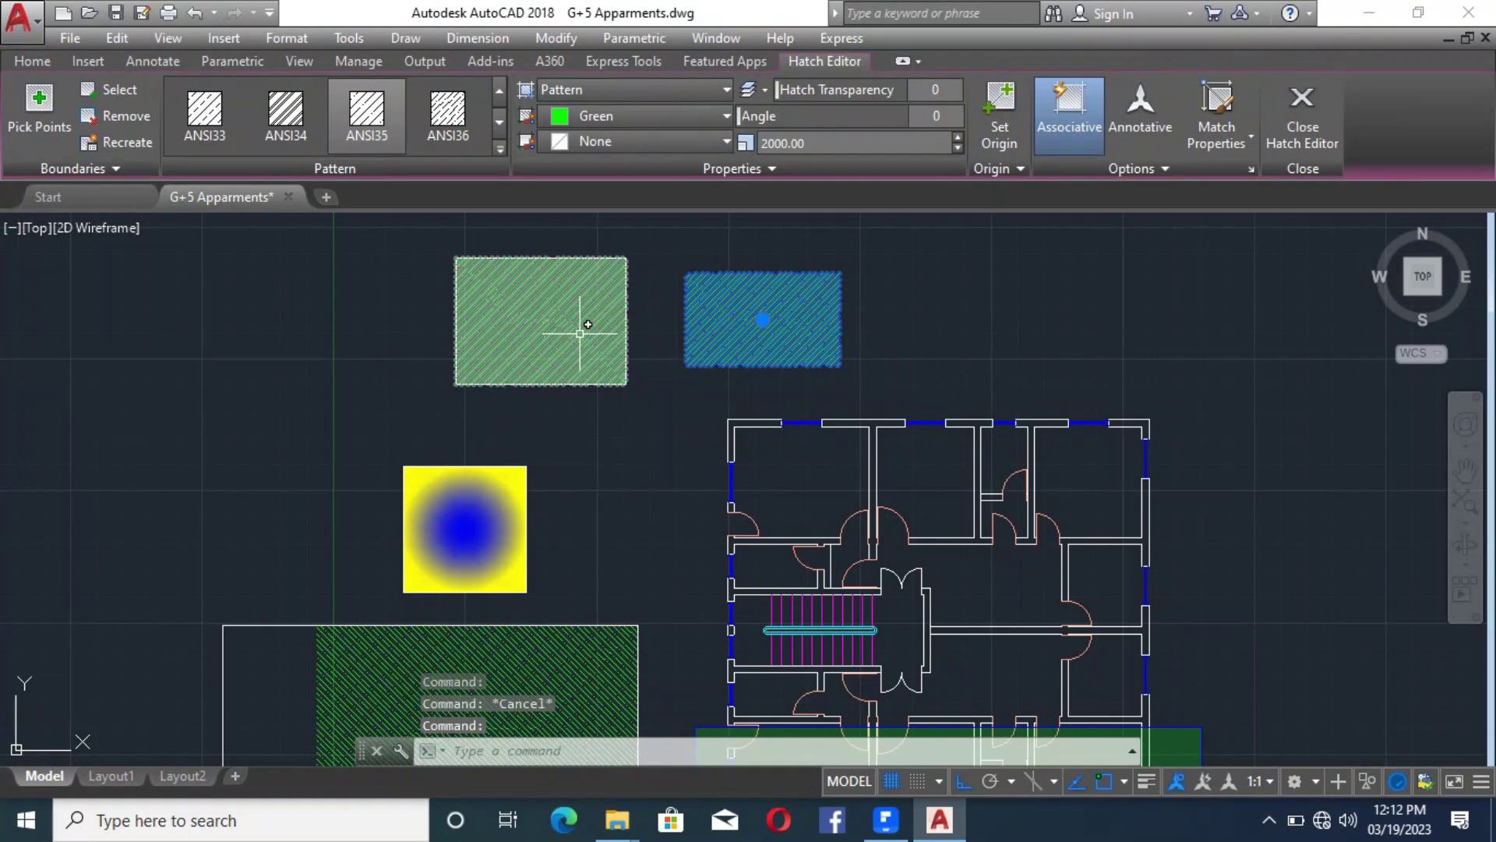
{"action": "key", "text": "Delete"}
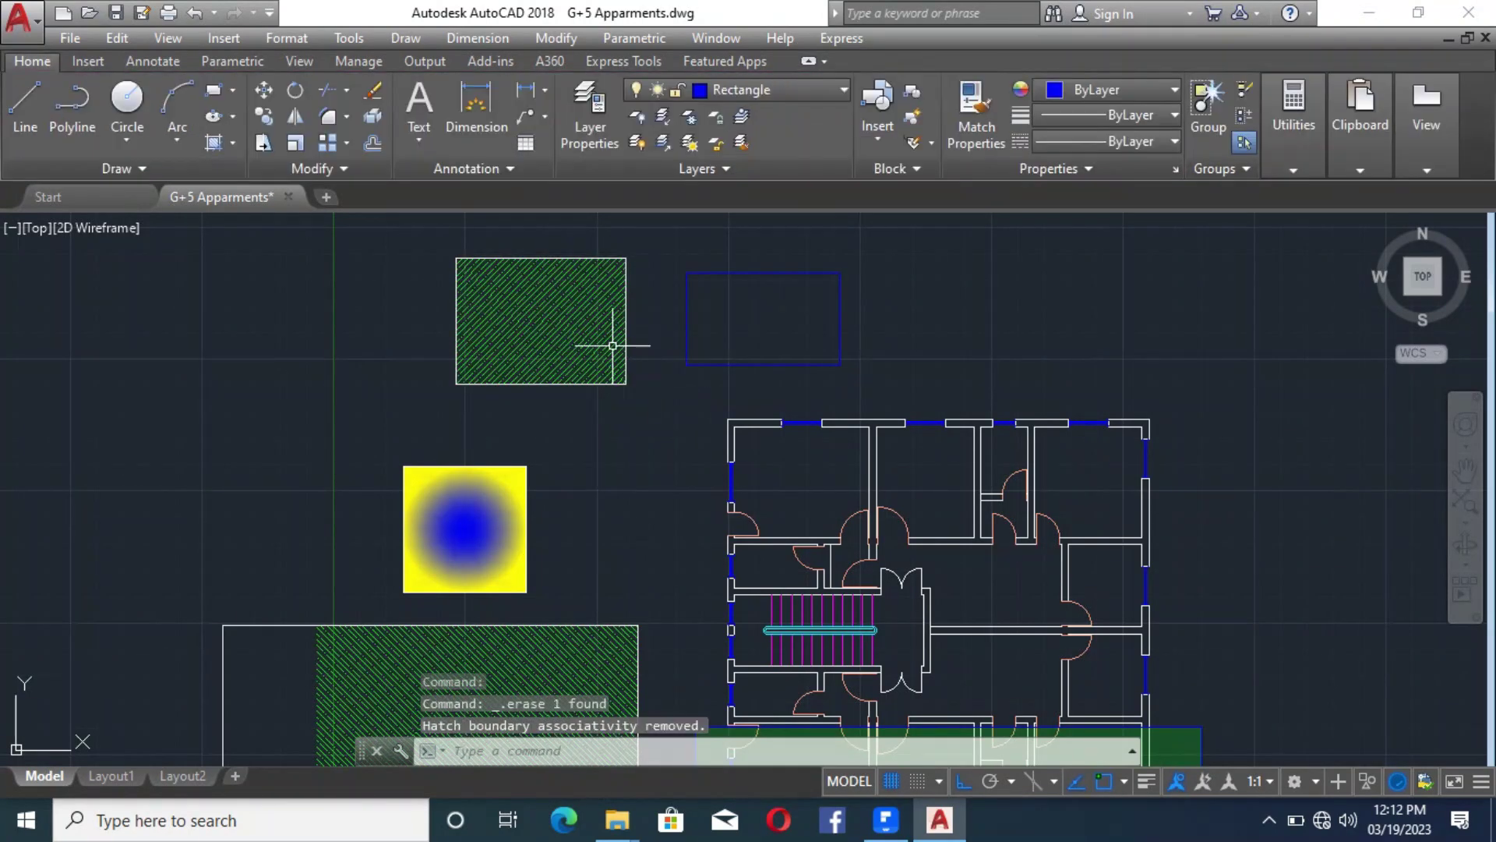
{"action": "left_click", "coordinate": [574, 325]}
{"action": "key", "text": "Delete"}
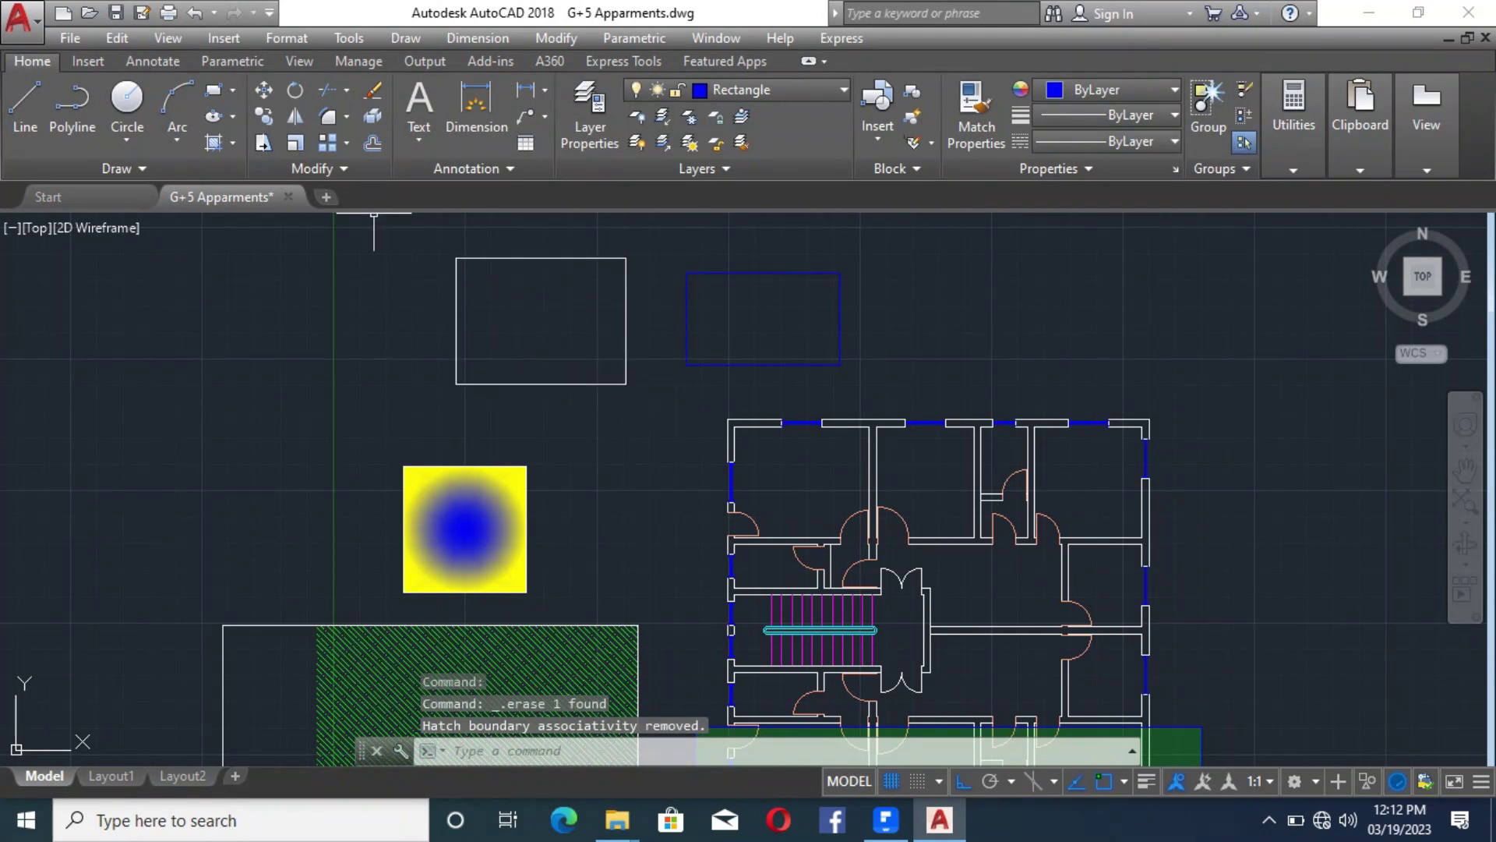
Hatch the white and the blue rectangle together with green ANSI35 at scale 2000 in a single Hatch command
{"action": "left_click", "coordinate": [211, 148]}
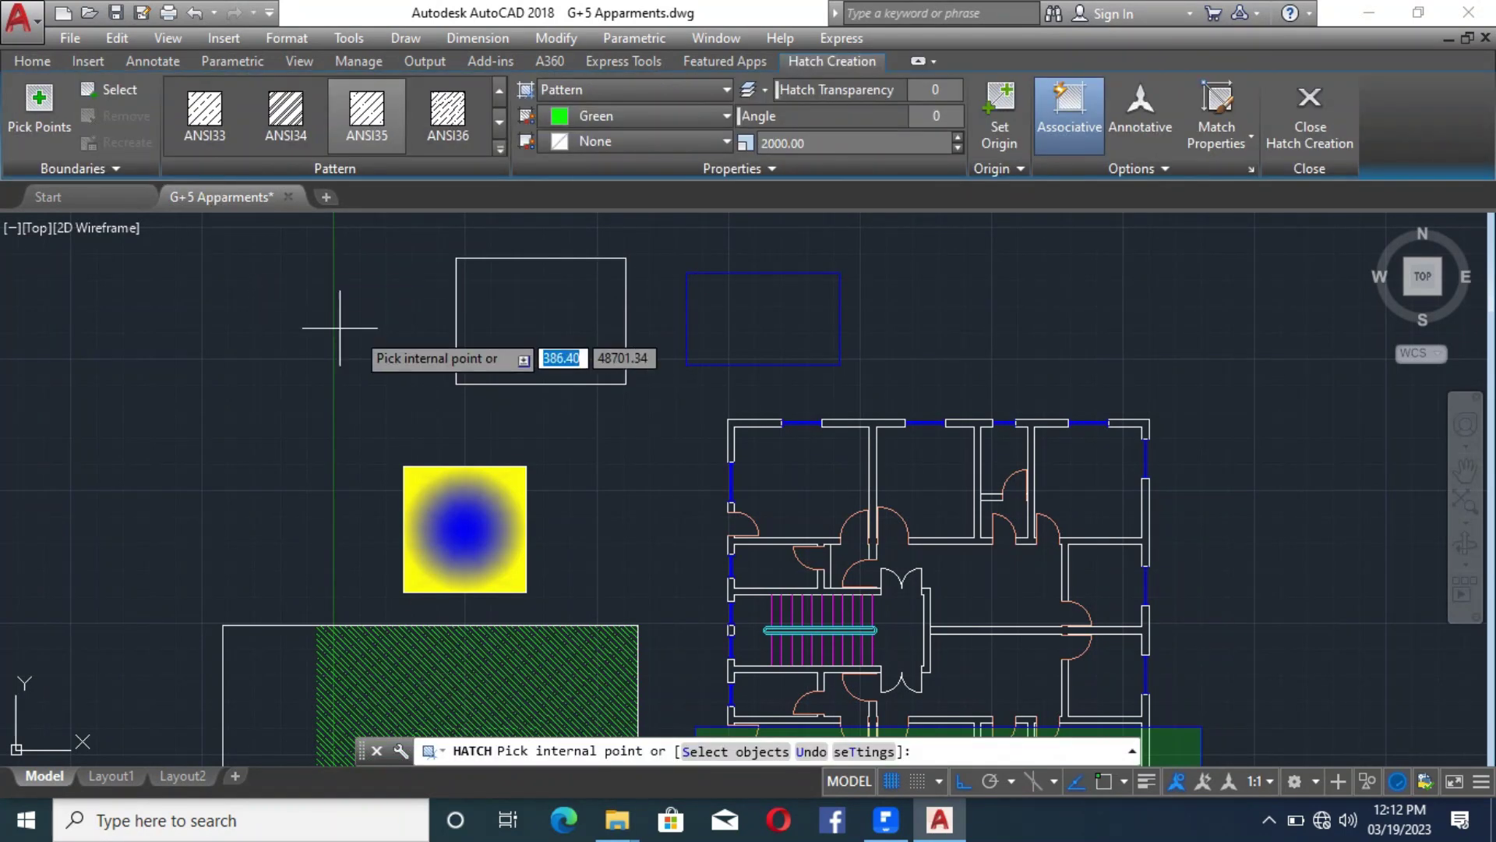
{"action": "left_click", "coordinate": [538, 315]}
{"action": "left_click", "coordinate": [760, 331]}
{"action": "key", "text": "Escape"}
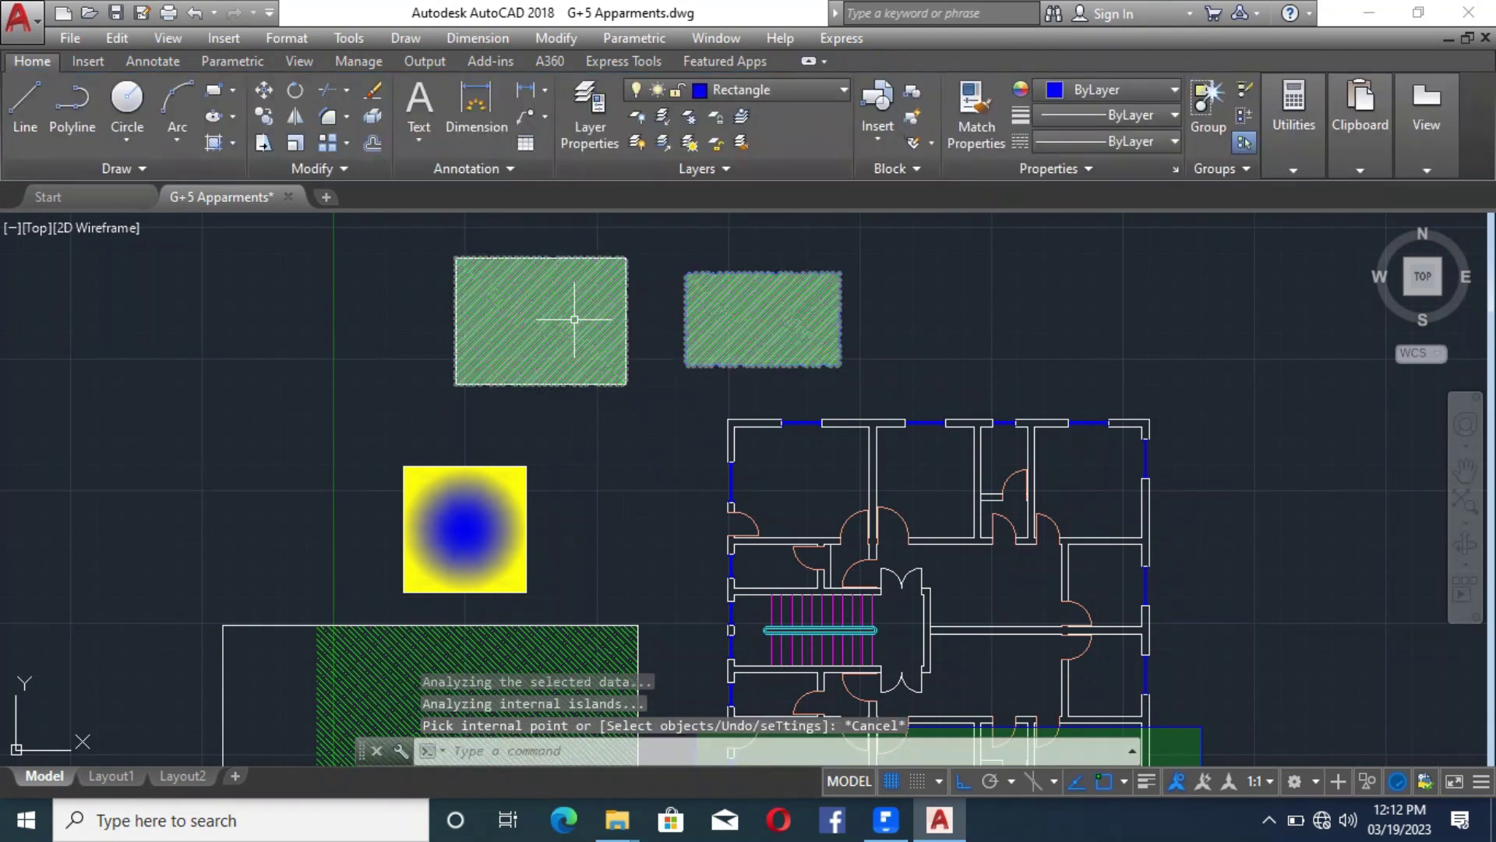
Split the combined ANSI35 hatch of the two rectangles with Separate Hatches and check the white rectangle's hatch by selecting it alone
{"action": "left_click", "coordinate": [577, 308]}
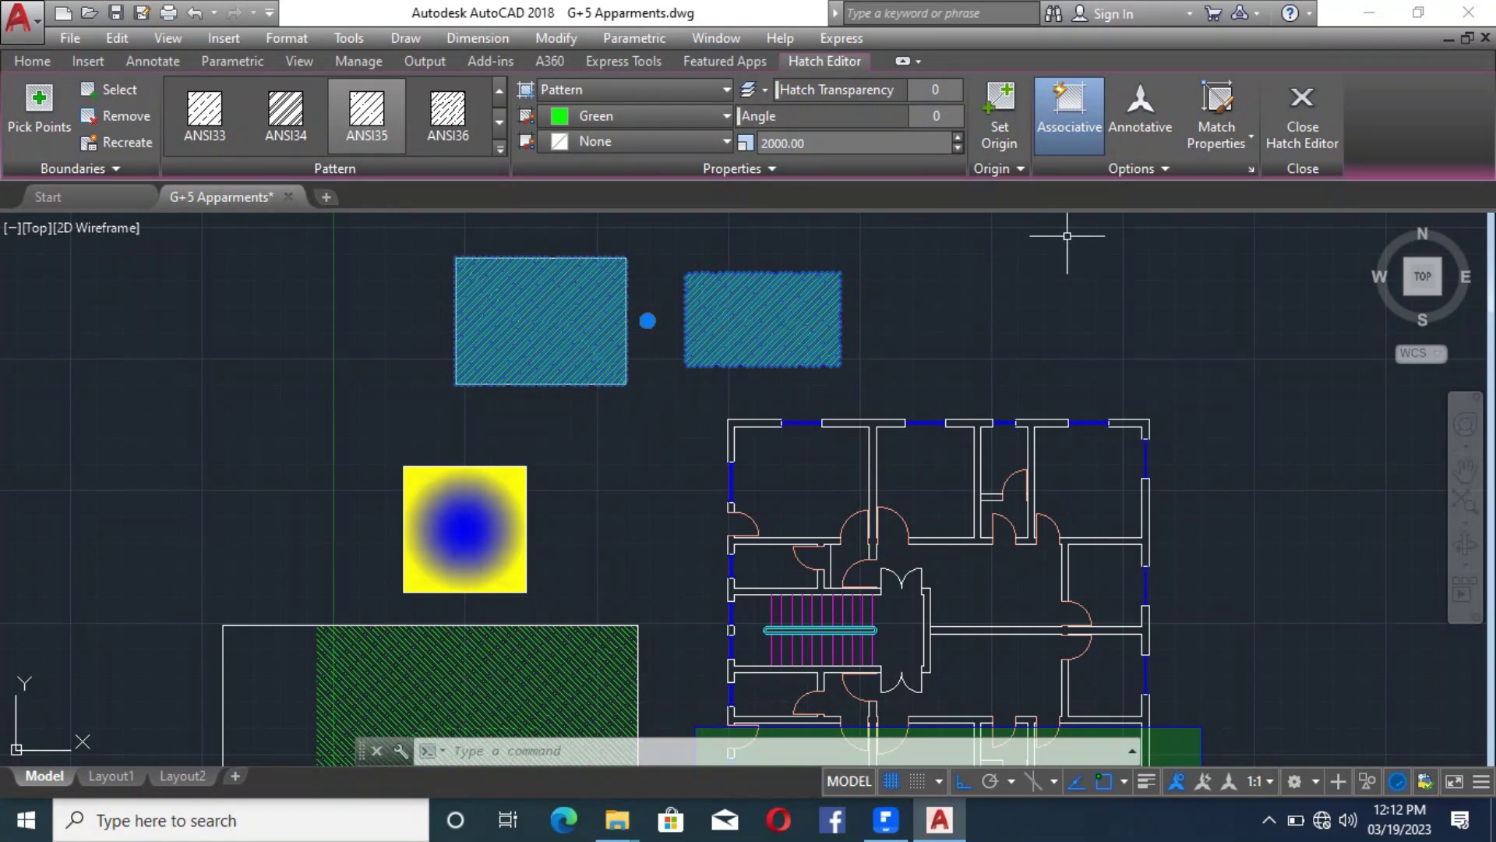
{"action": "left_click", "coordinate": [1136, 176]}
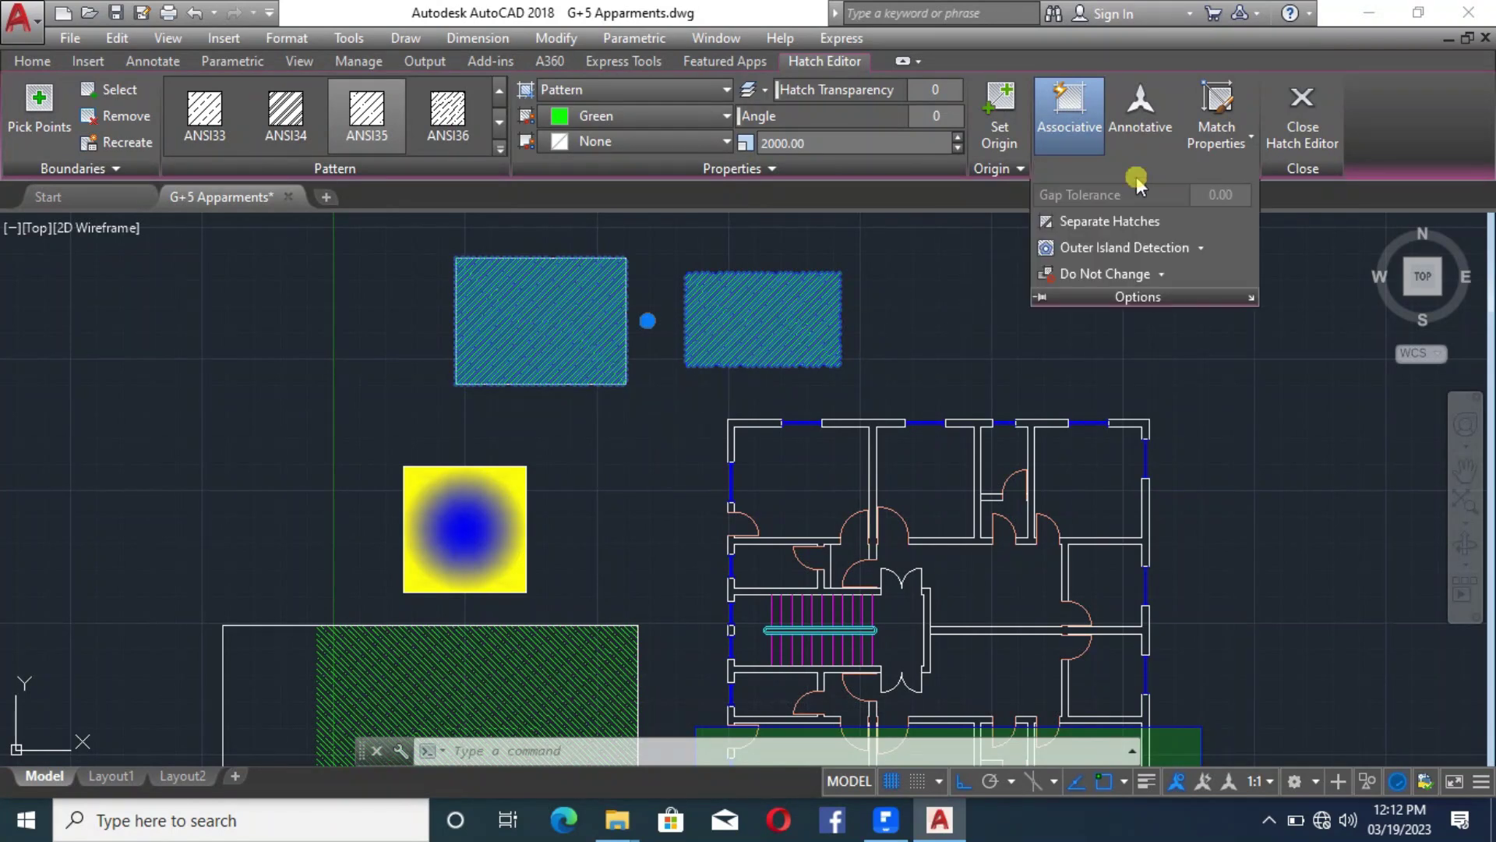
{"action": "left_click", "coordinate": [1119, 222]}
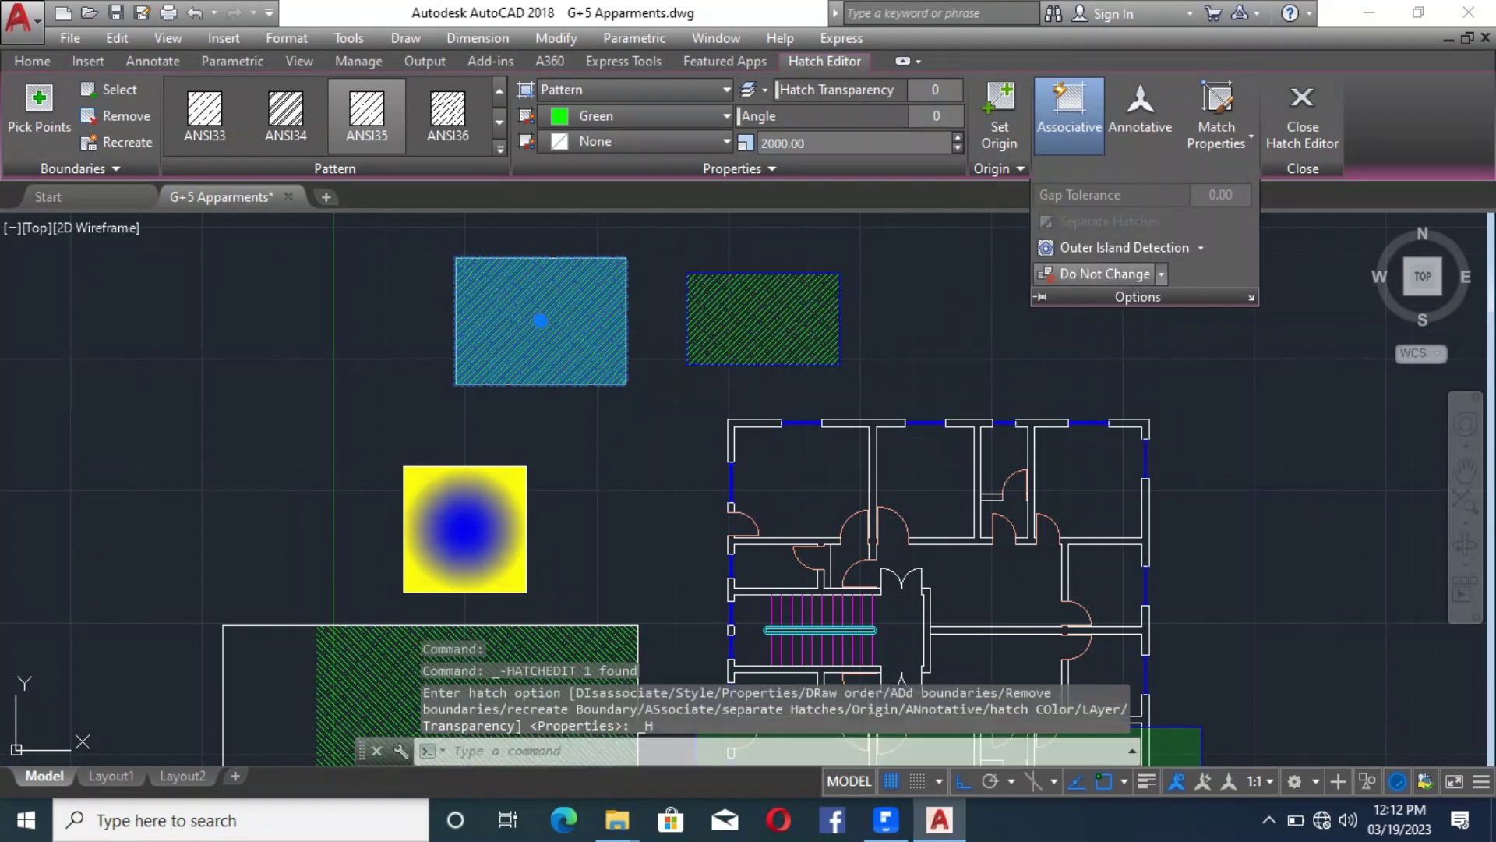
{"action": "key", "text": "Escape"}
{"action": "left_click", "coordinate": [558, 317]}
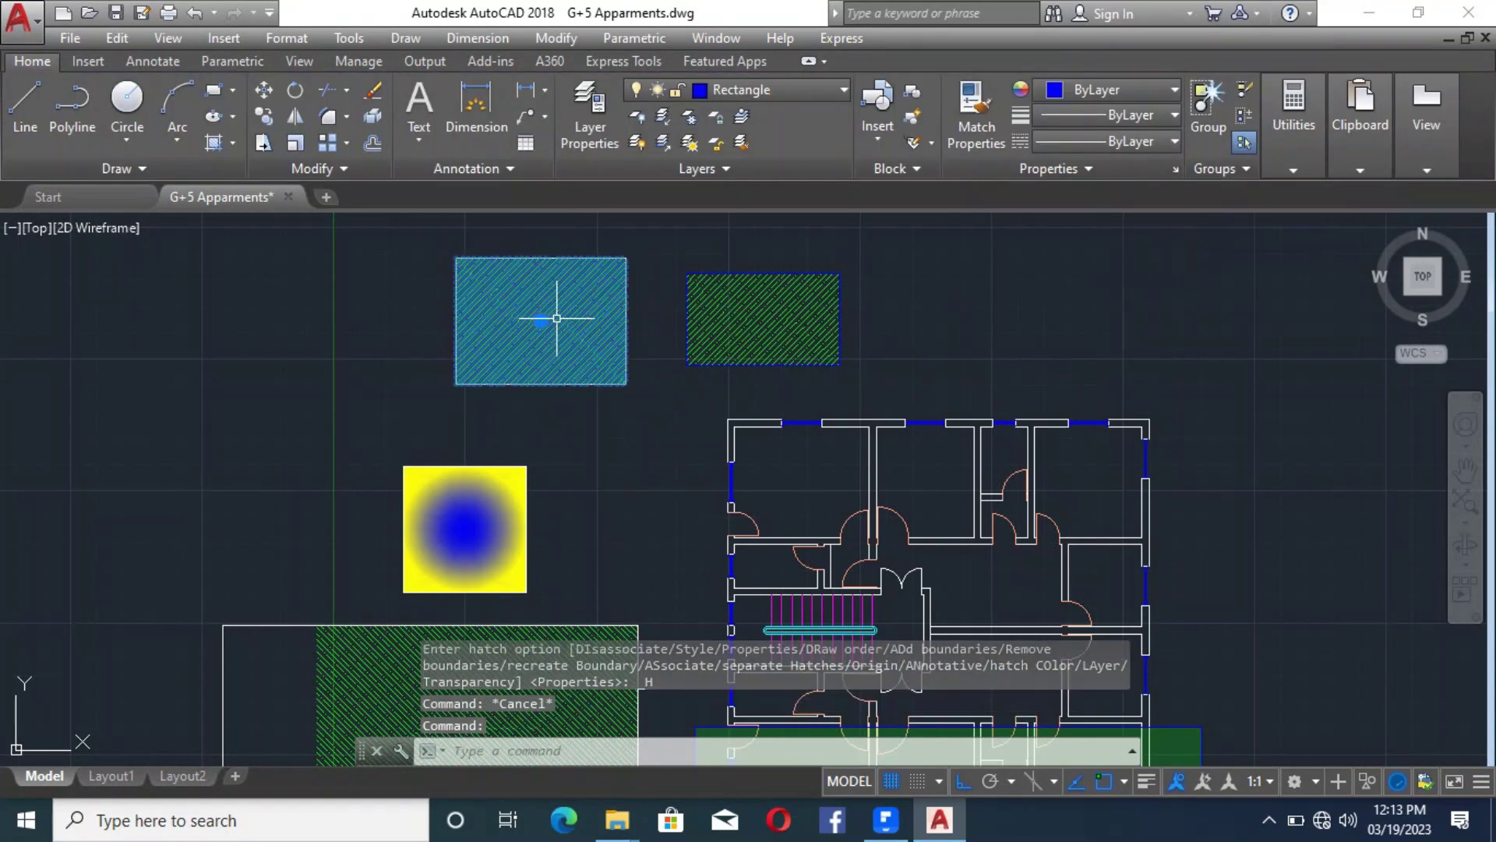
{"action": "key", "text": "Escape"}
Change the hatch type of the blue rectangle's fill to Solid and deselect it
{"action": "left_click", "coordinate": [808, 334]}
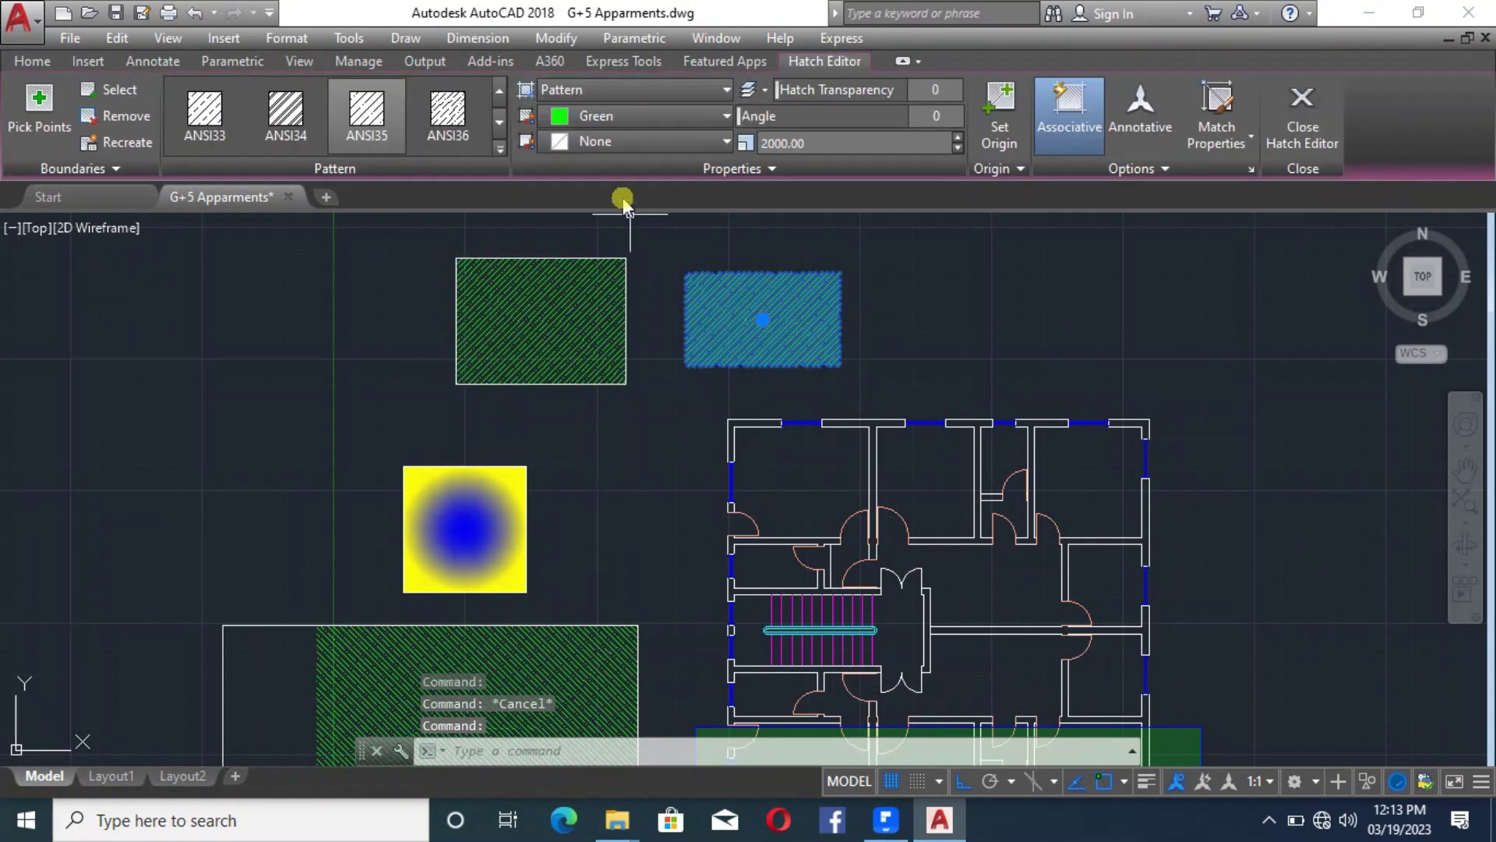
{"action": "left_click", "coordinate": [614, 91]}
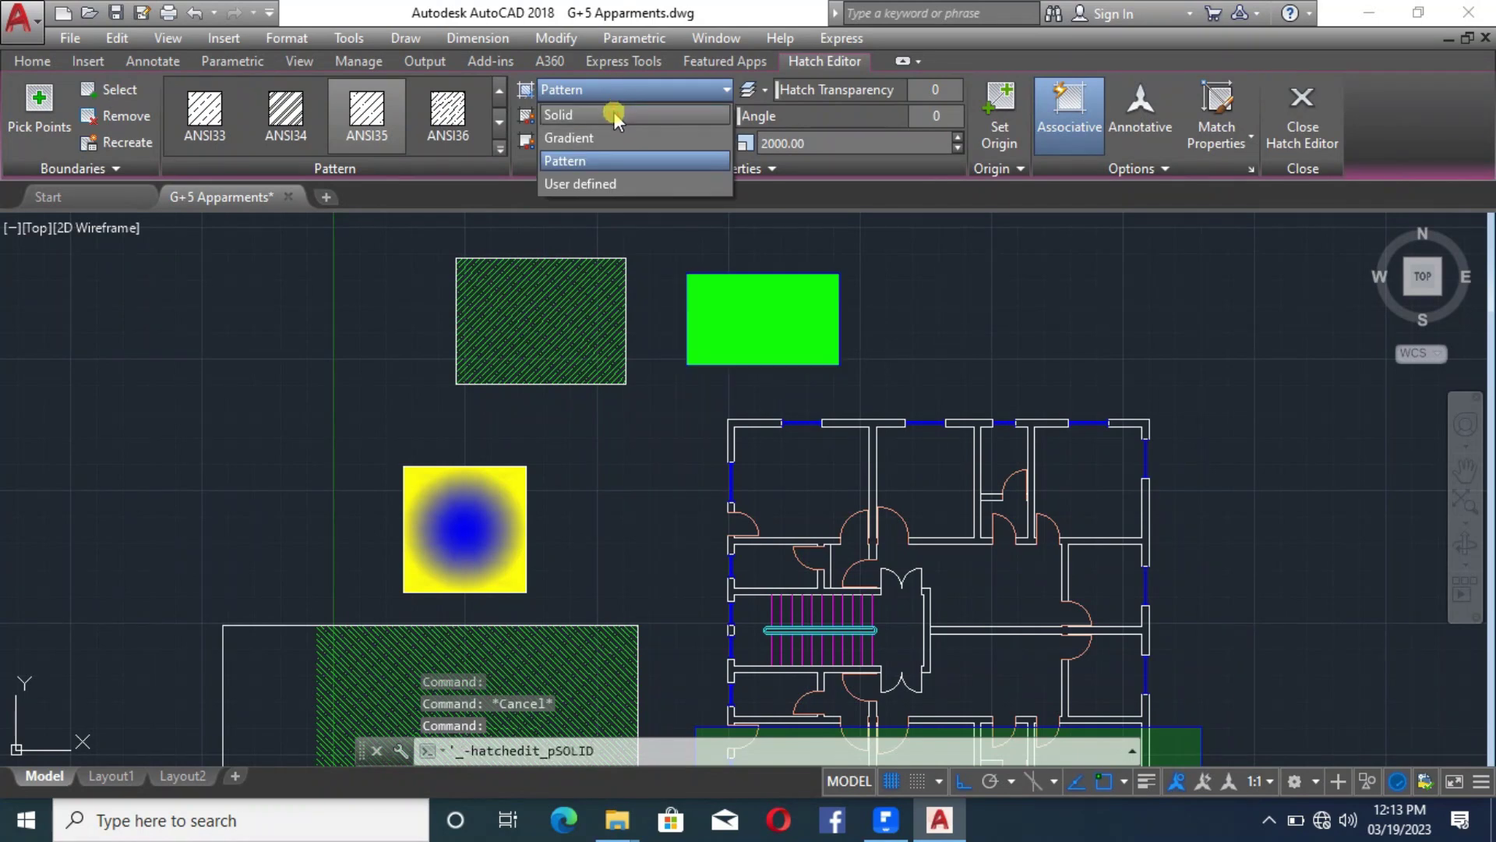
{"action": "left_click", "coordinate": [614, 111]}
{"action": "key", "text": "Escape"}
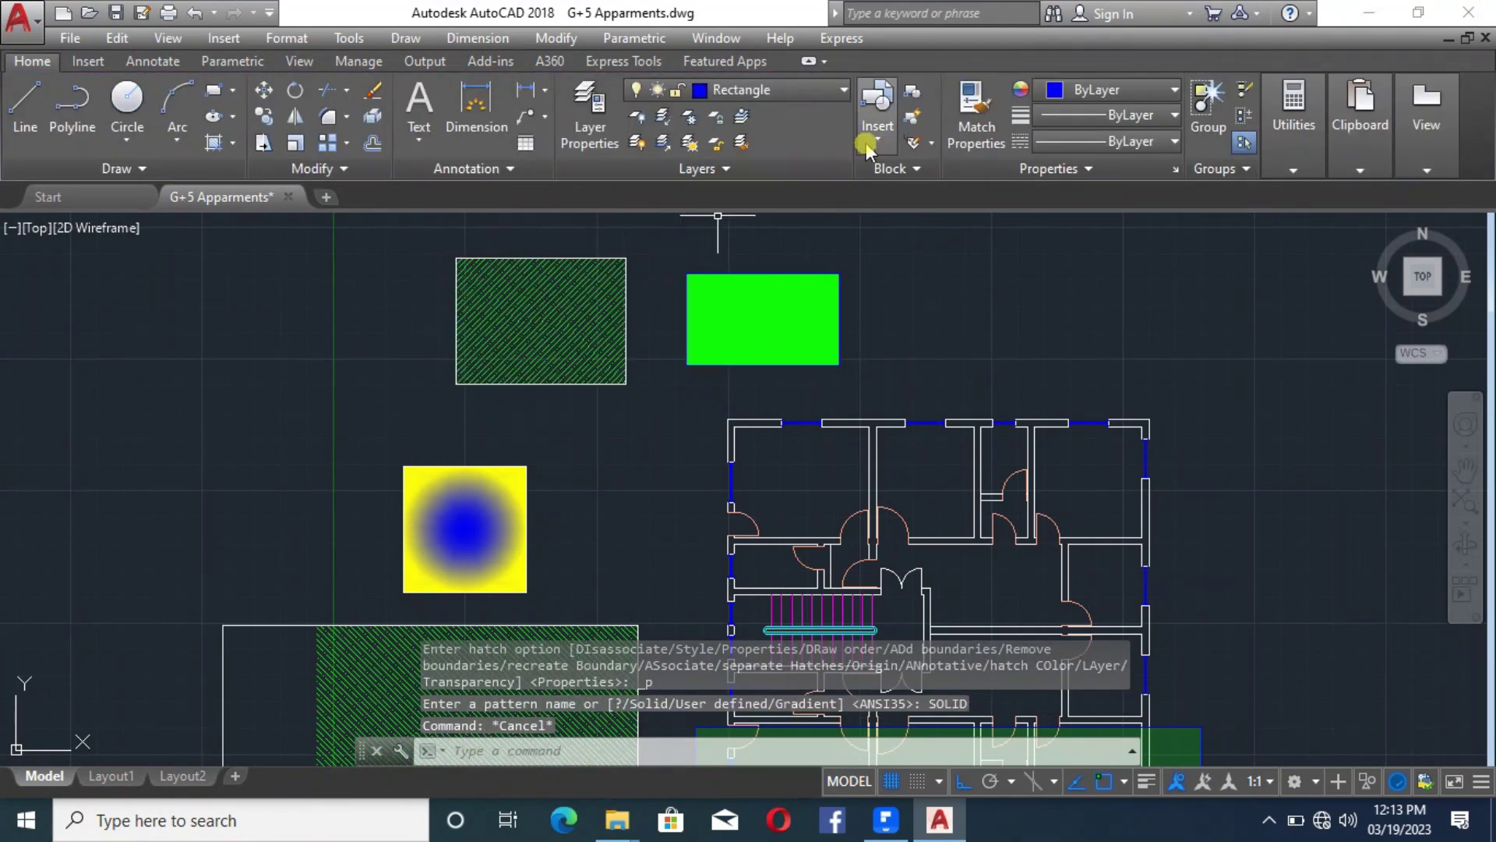
{"action": "left_click", "coordinate": [589, 310]}
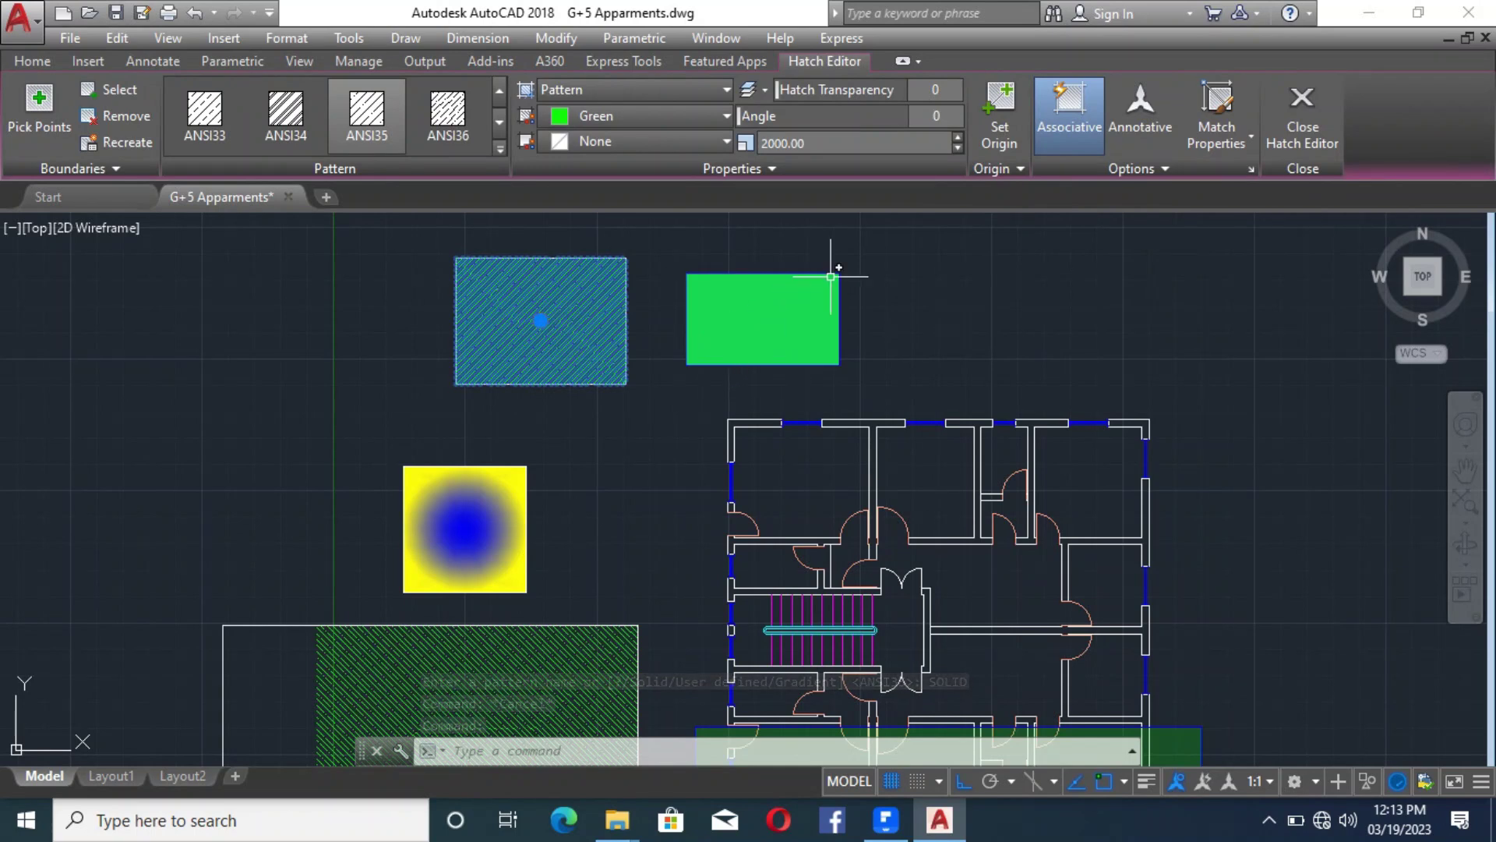
{"action": "left_click", "coordinate": [1205, 144]}
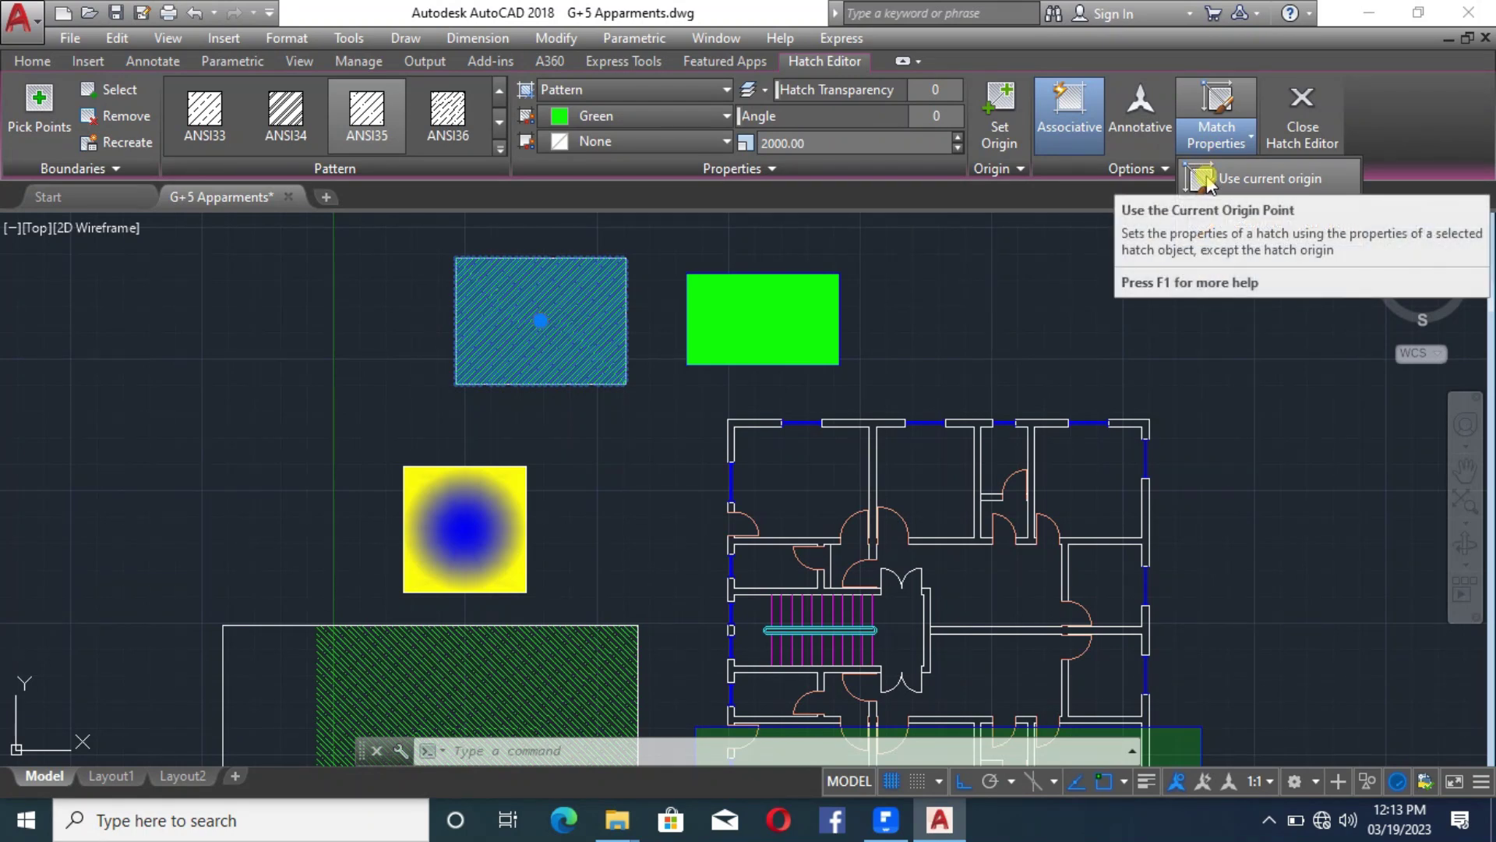
{"action": "left_click", "coordinate": [1207, 179]}
{"action": "key", "text": "Escape"}
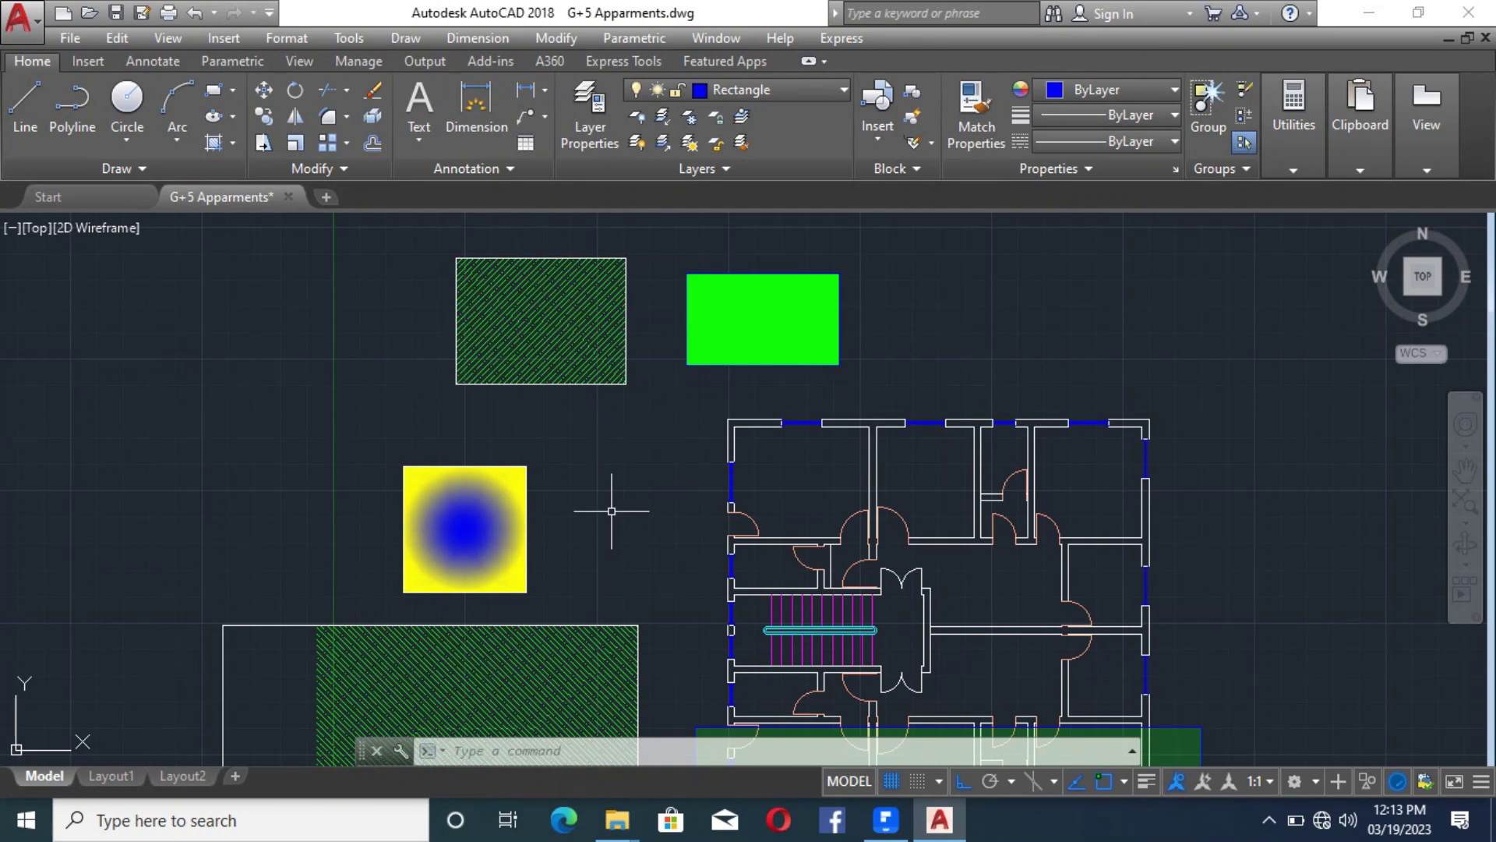
Try matching the gradient square's fill to the solid green hatch of the blue rectangle, and undo the match
{"action": "mouse_move", "coordinate": [777, 303]}
{"action": "left_click", "coordinate": [480, 510]}
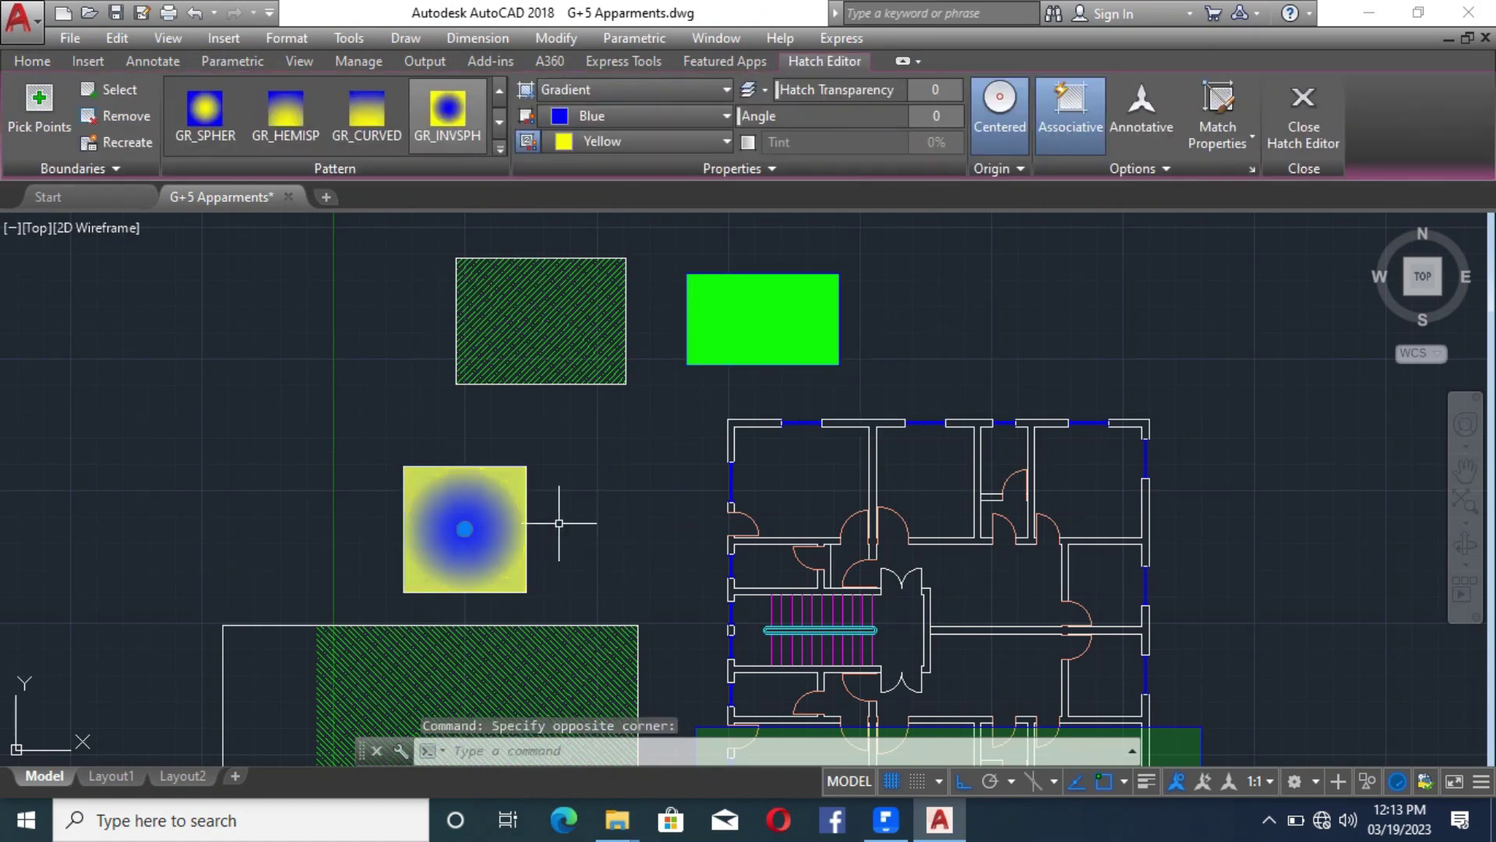
{"action": "left_click", "coordinate": [1198, 164]}
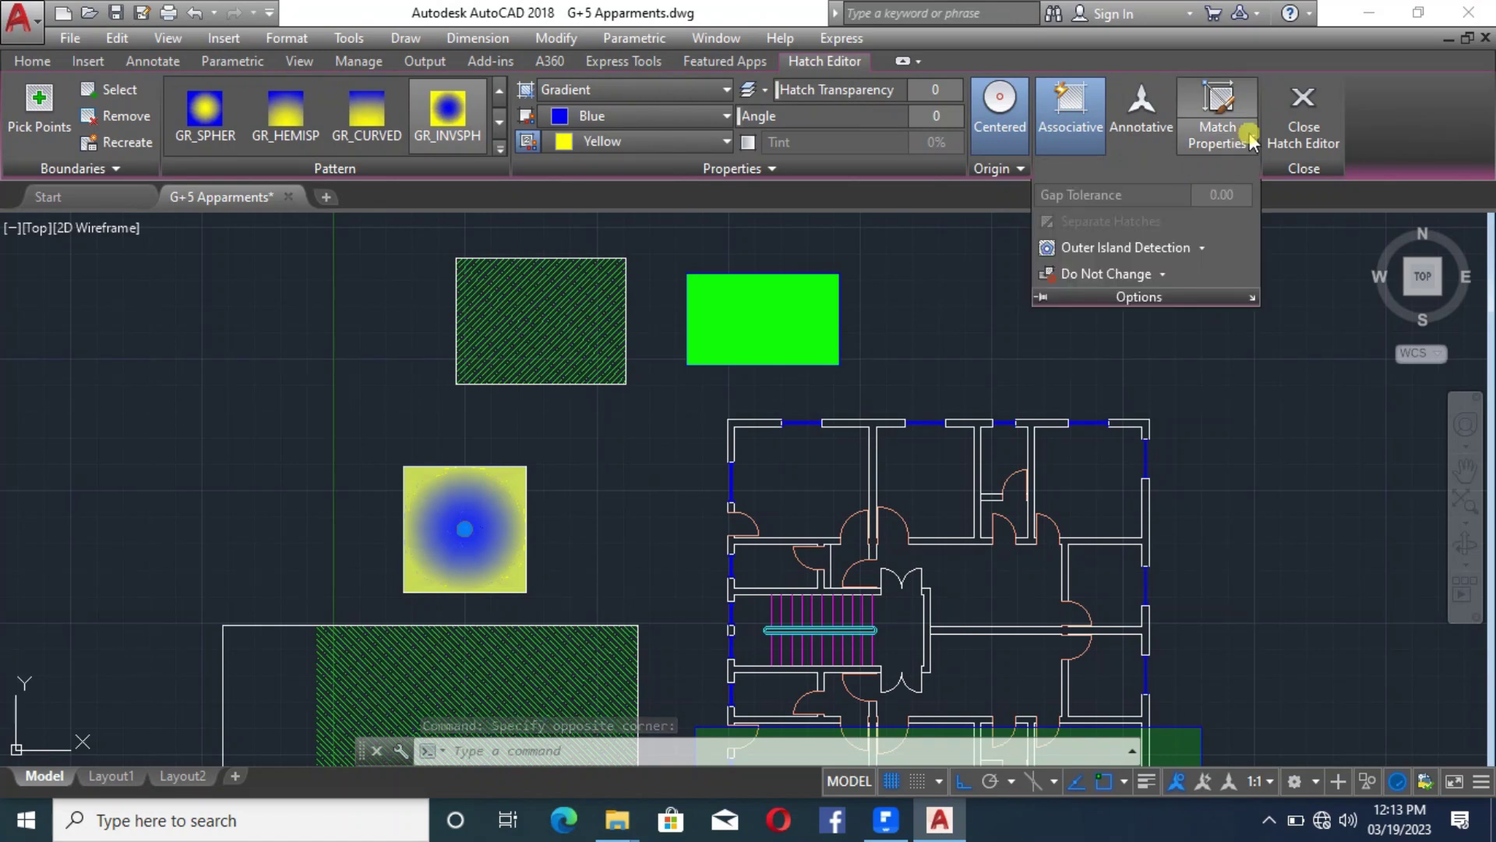
{"action": "left_click", "coordinate": [1218, 109]}
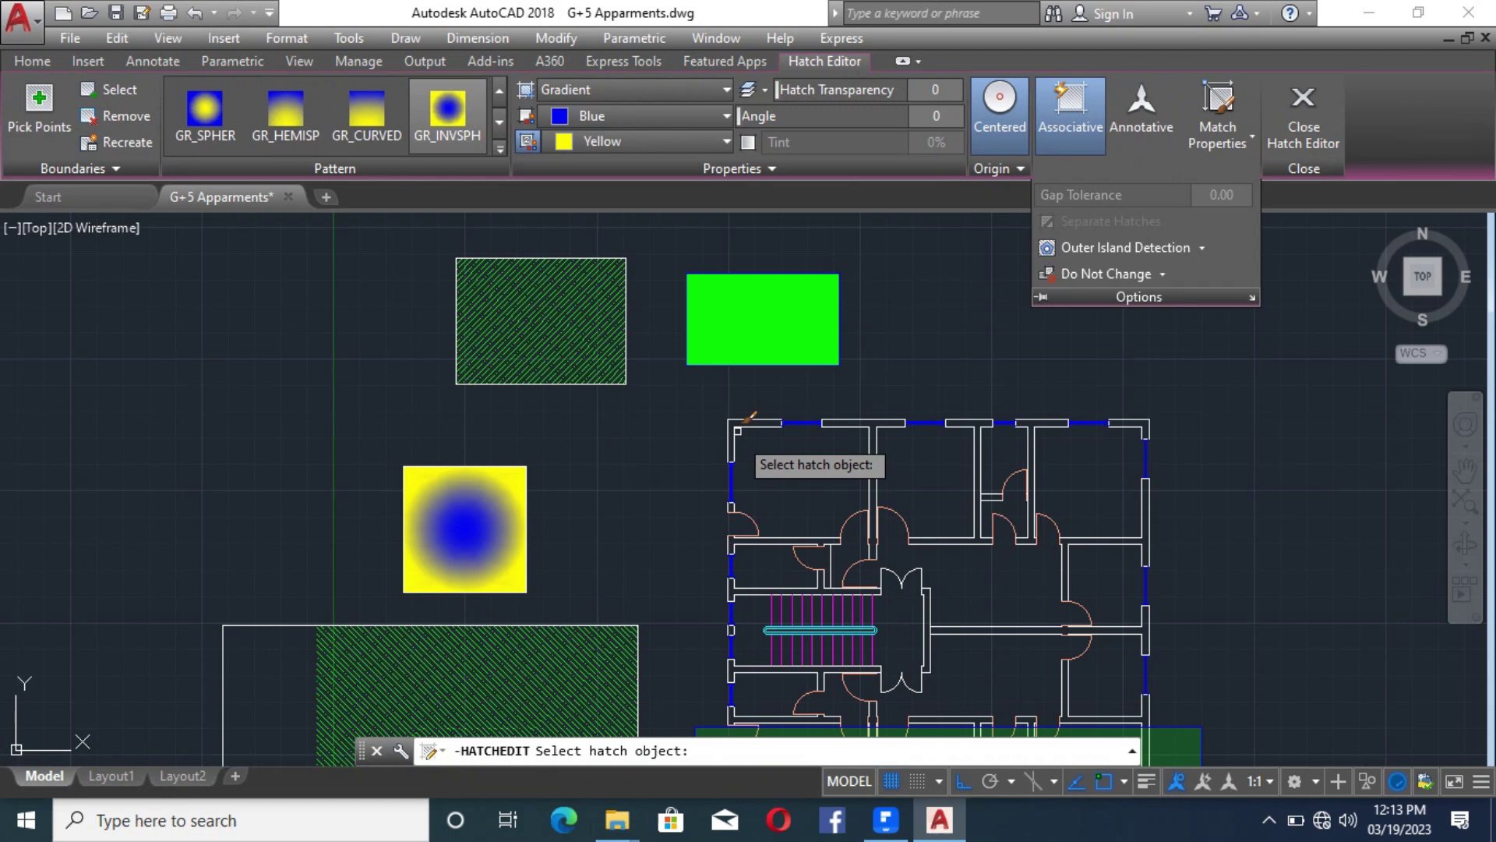
{"action": "left_click", "coordinate": [758, 334]}
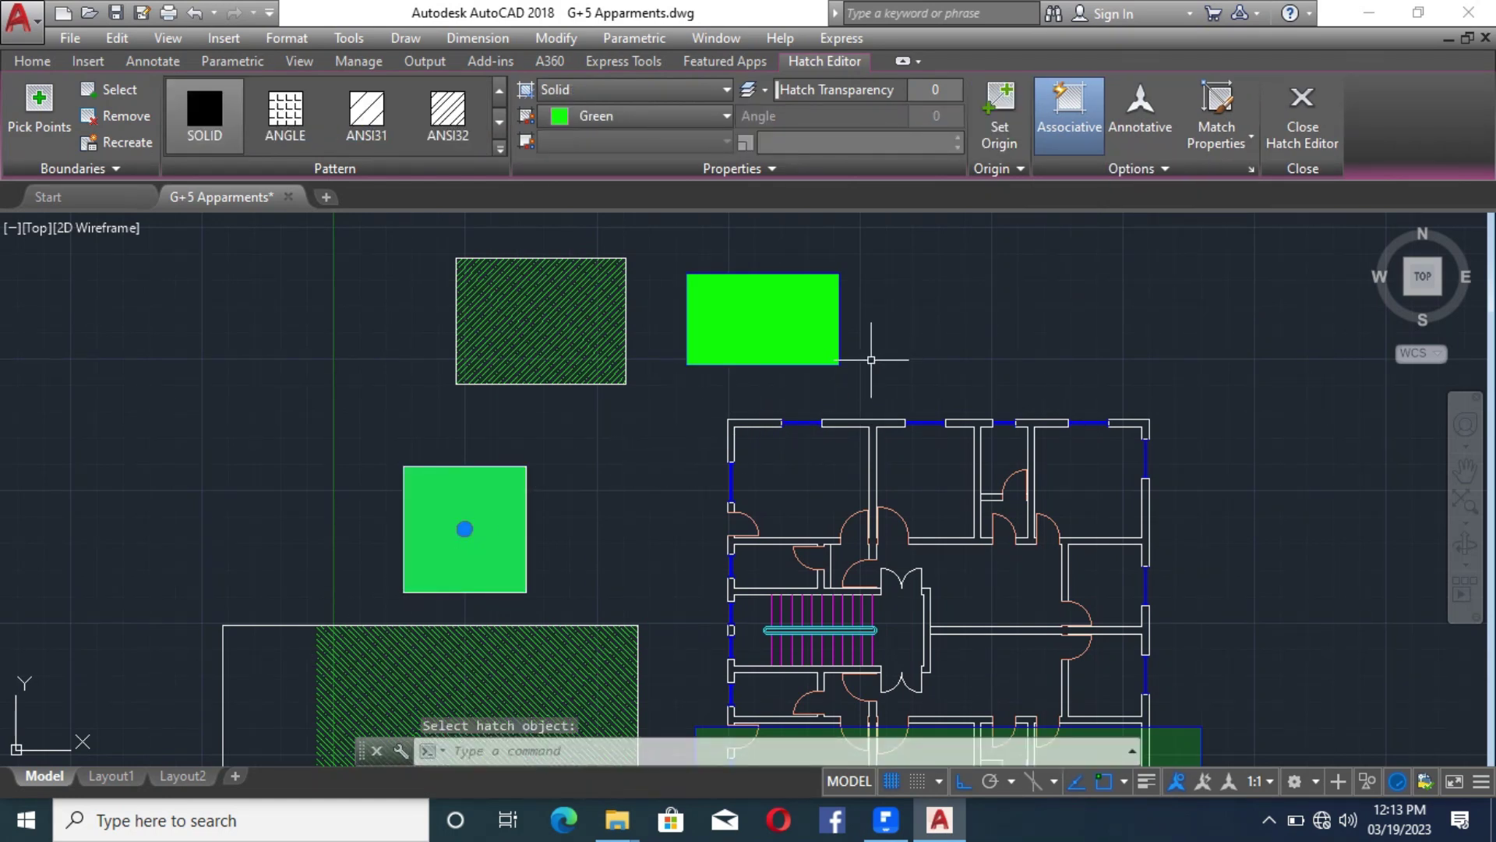
{"action": "key", "text": "ctrl+z"}
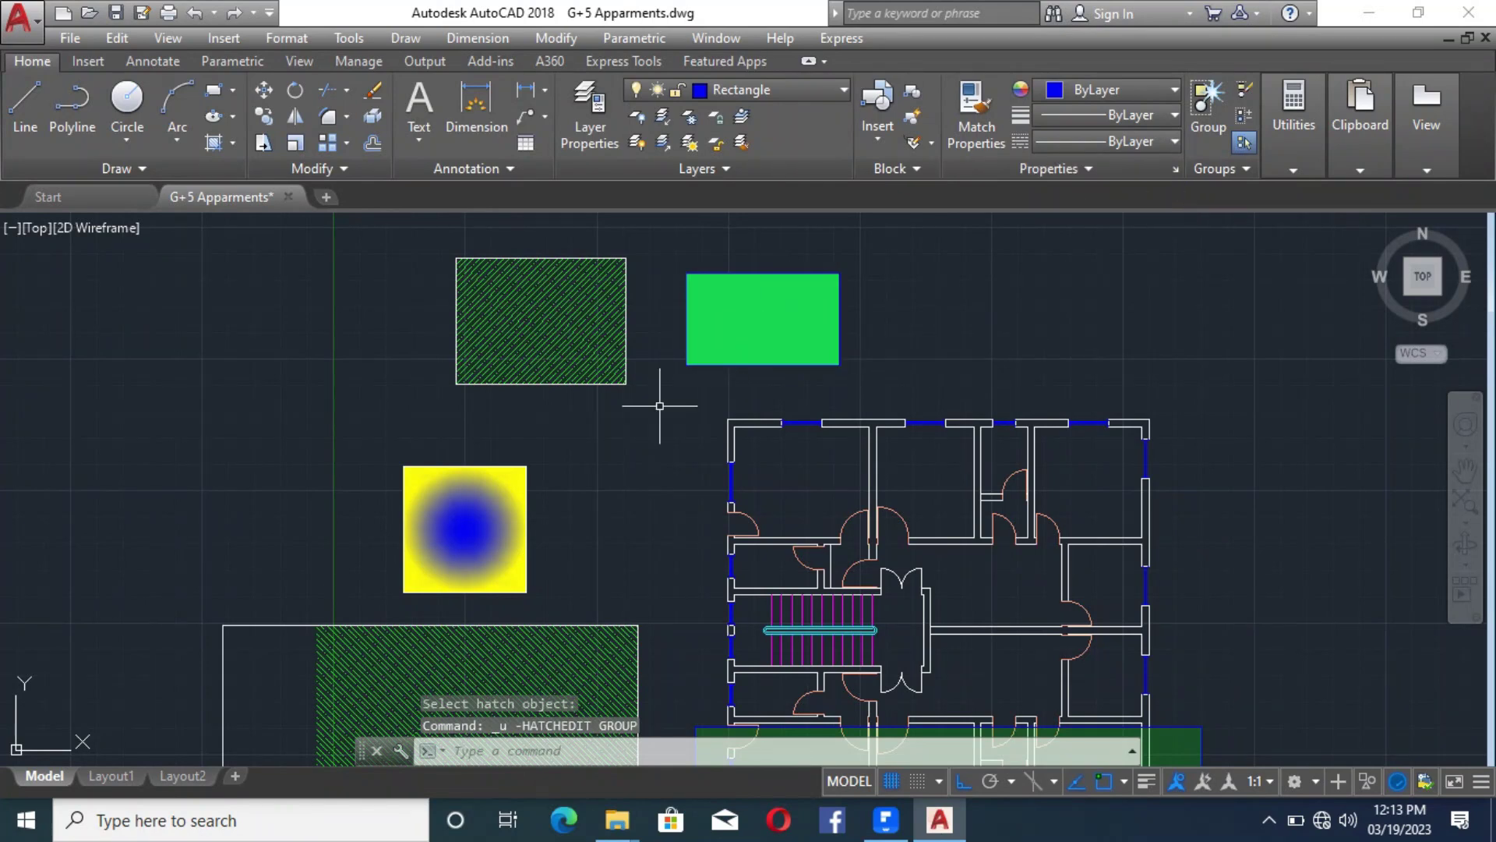
Try matching the gradient square's fill to the solid green hatch using the source hatch origin, and undo it
{"action": "left_click", "coordinate": [459, 517]}
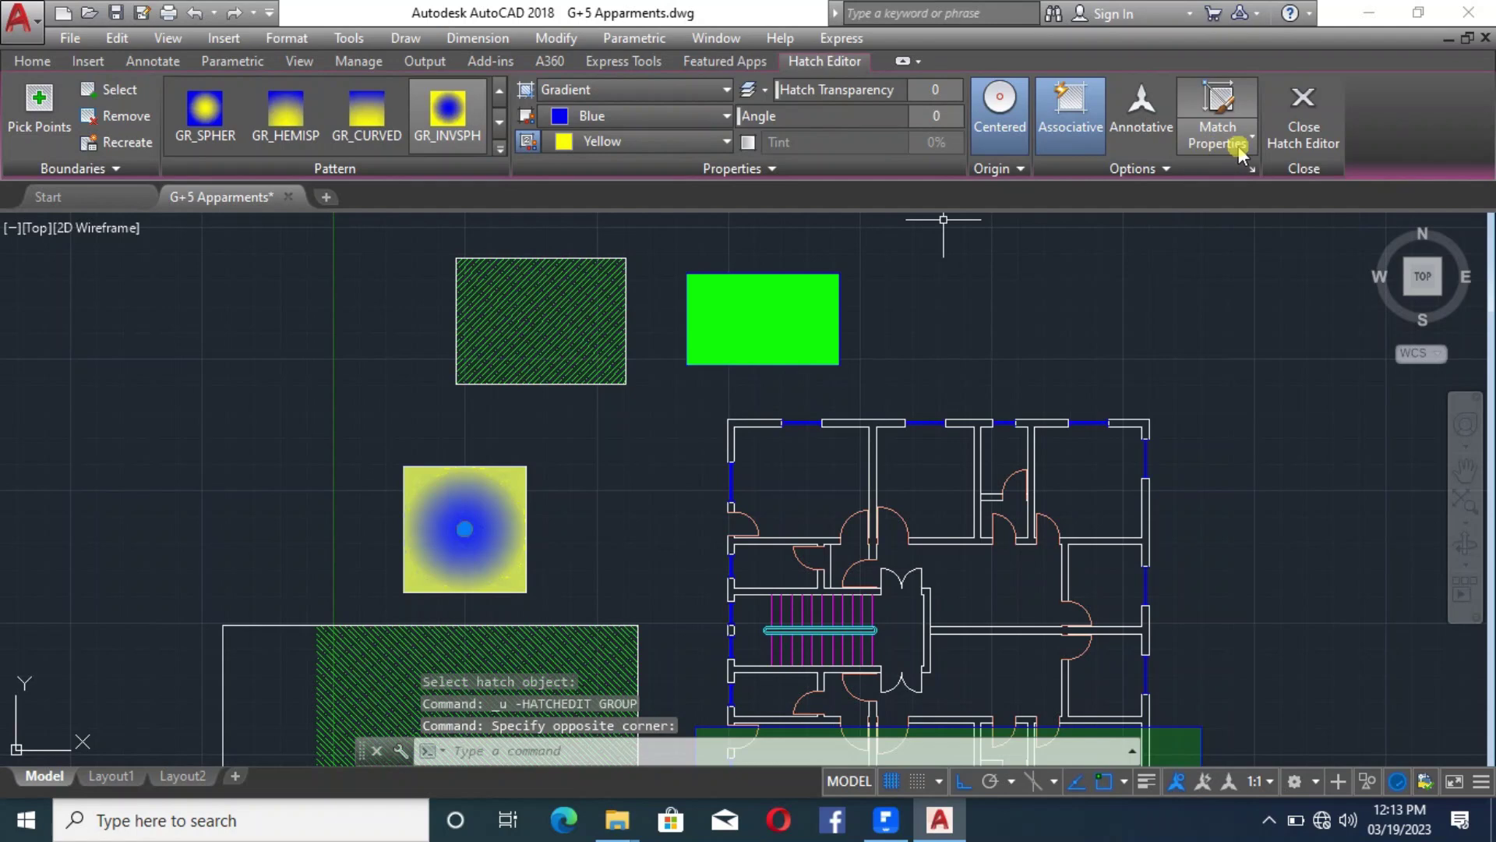
{"action": "left_click", "coordinate": [1227, 140]}
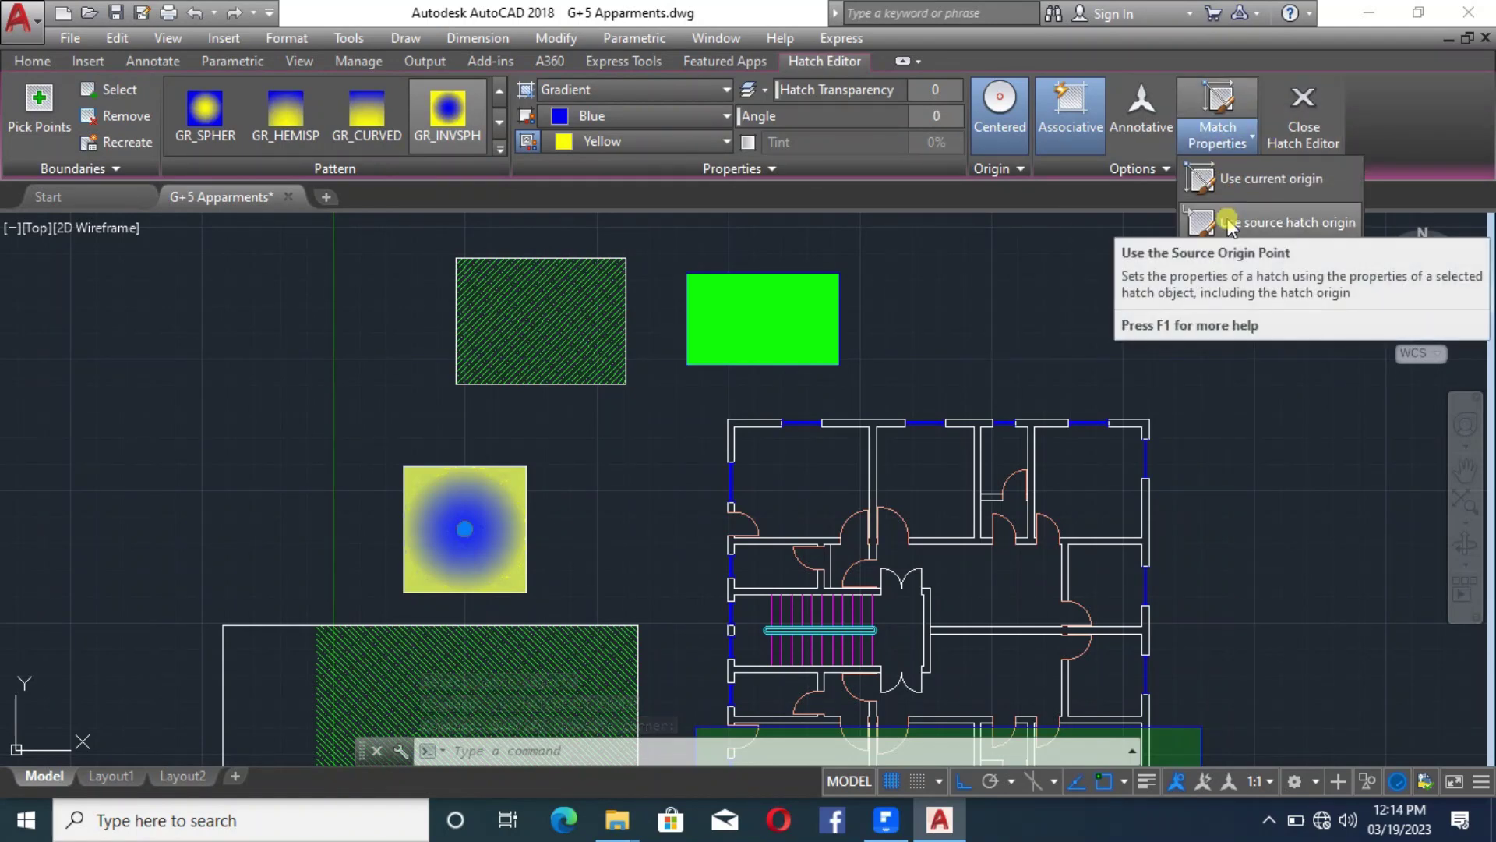
{"action": "left_click", "coordinate": [1229, 224]}
{"action": "left_click", "coordinate": [780, 313]}
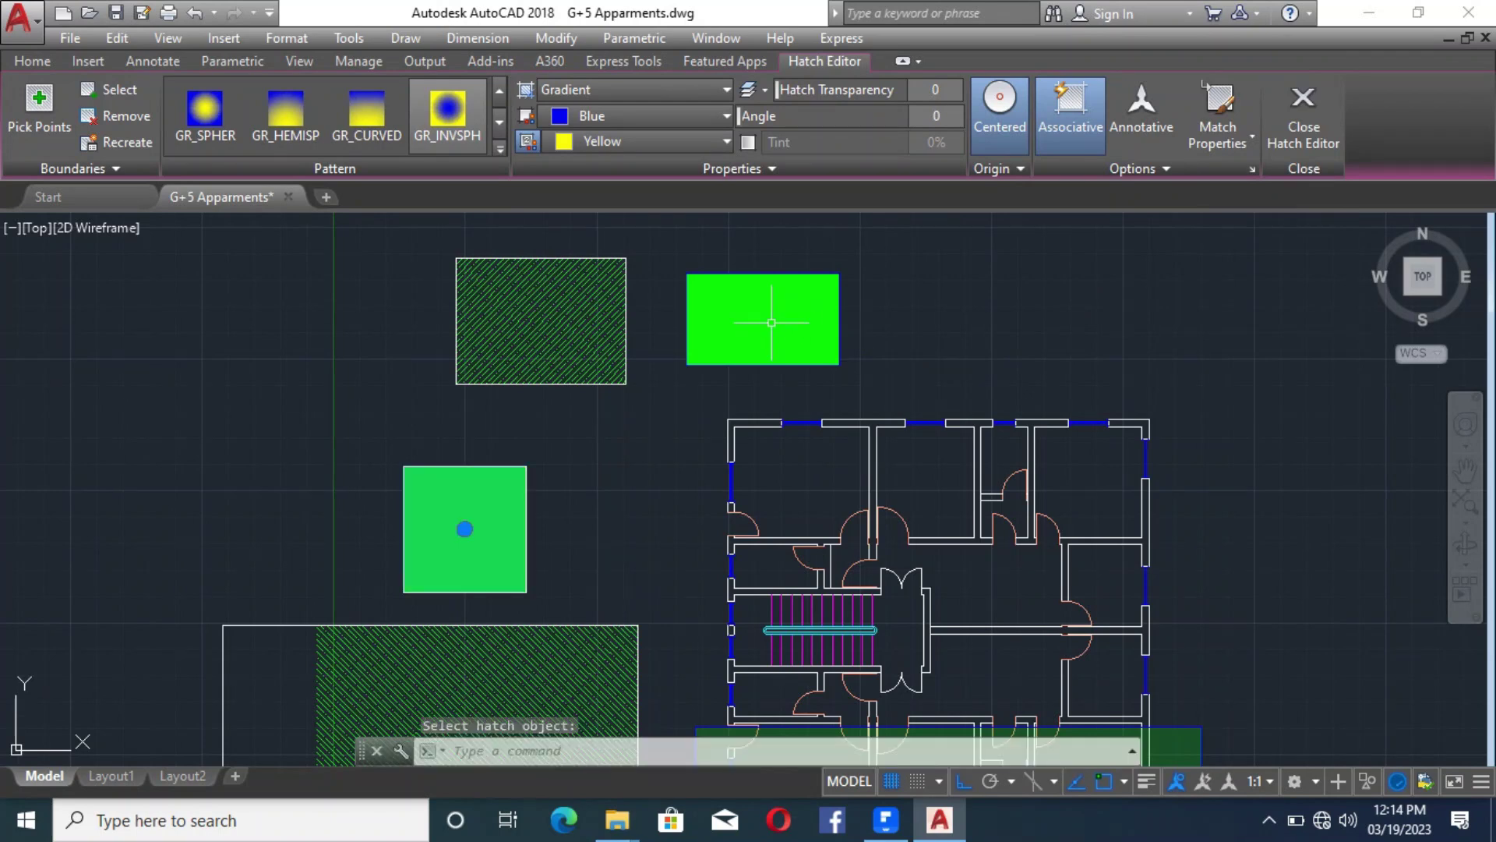
{"action": "key", "text": "Escape"}
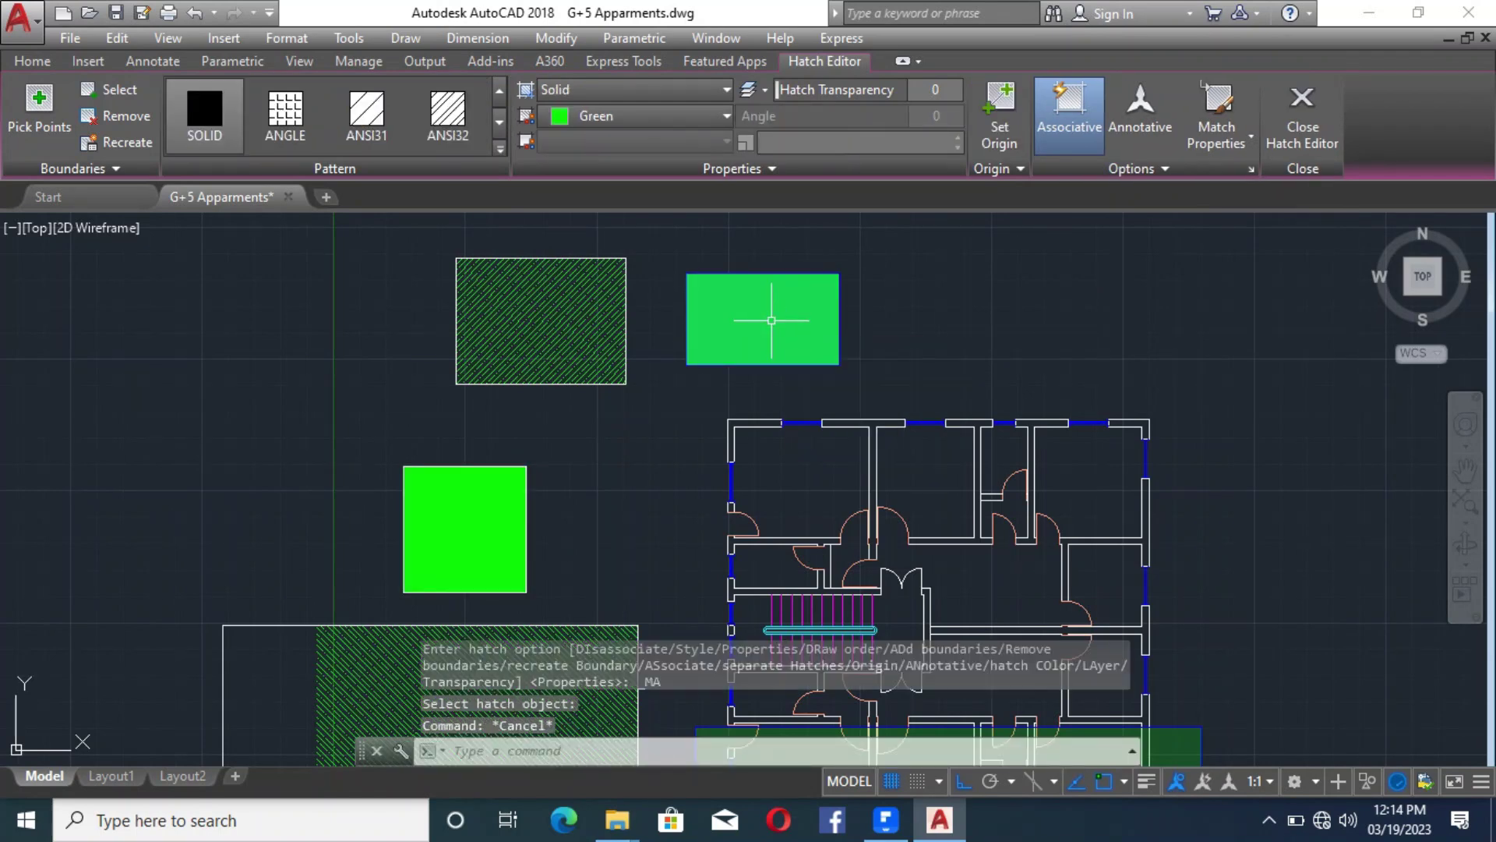
{"action": "key", "text": "ctrl+z"}
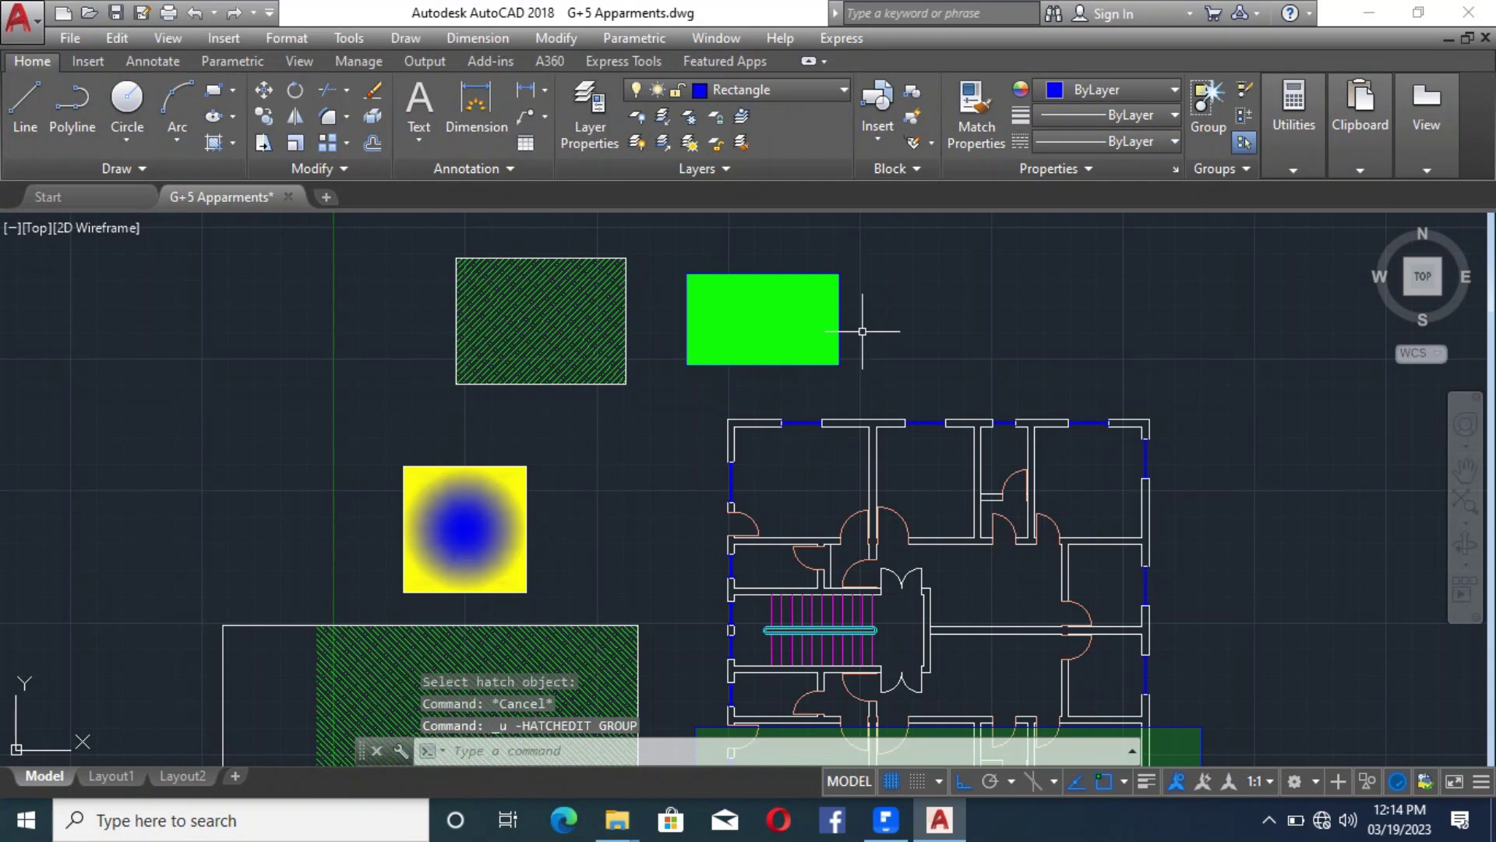
Delete the green ANSI35 hatch from the white rectangle, keeping its outline
{"action": "left_click", "coordinate": [555, 264]}
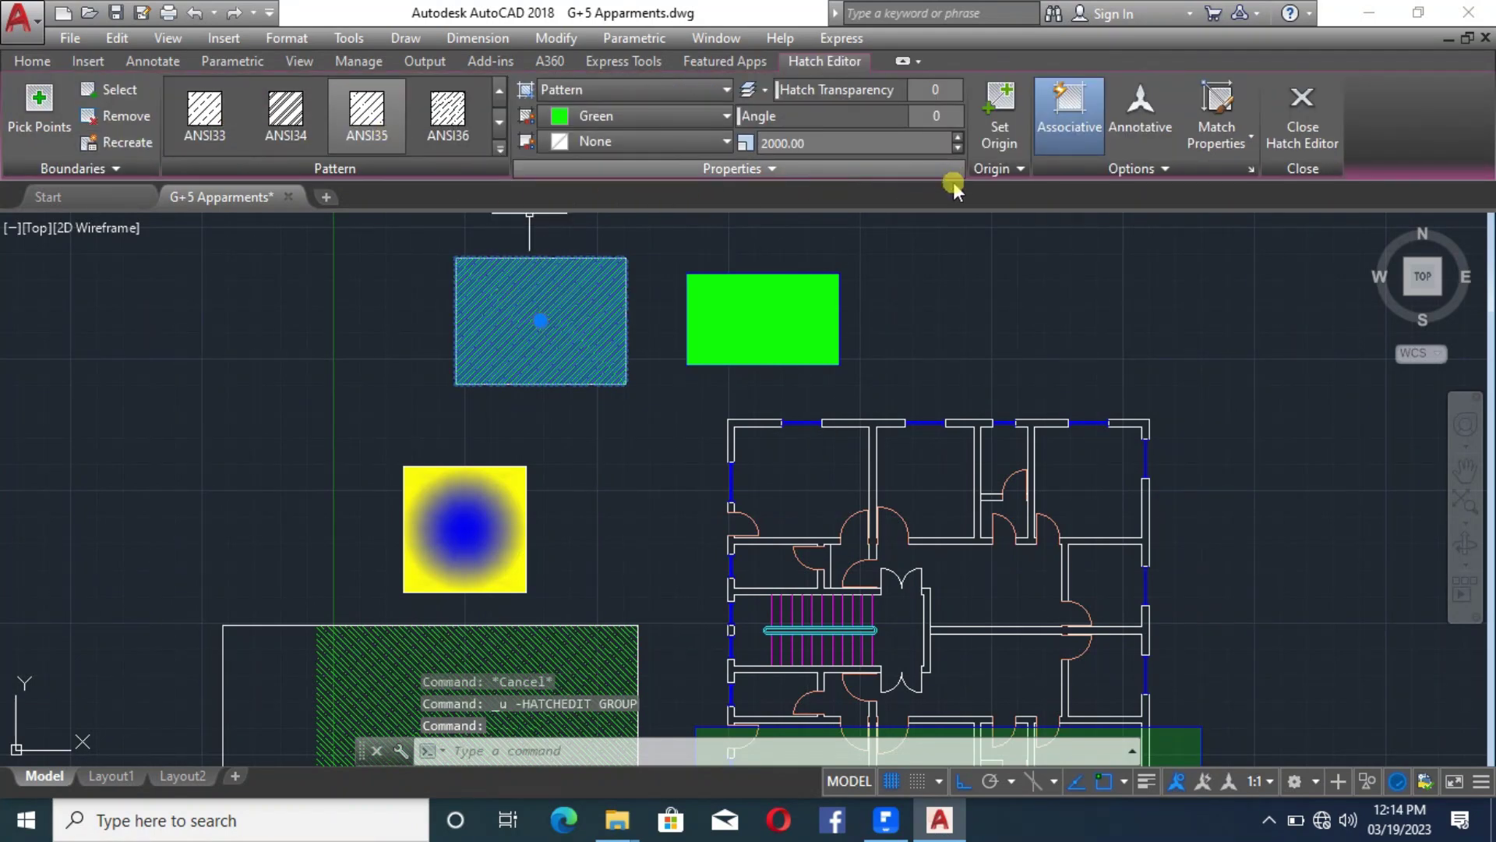
{"action": "key", "text": "Escape"}
{"action": "left_click", "coordinate": [569, 308]}
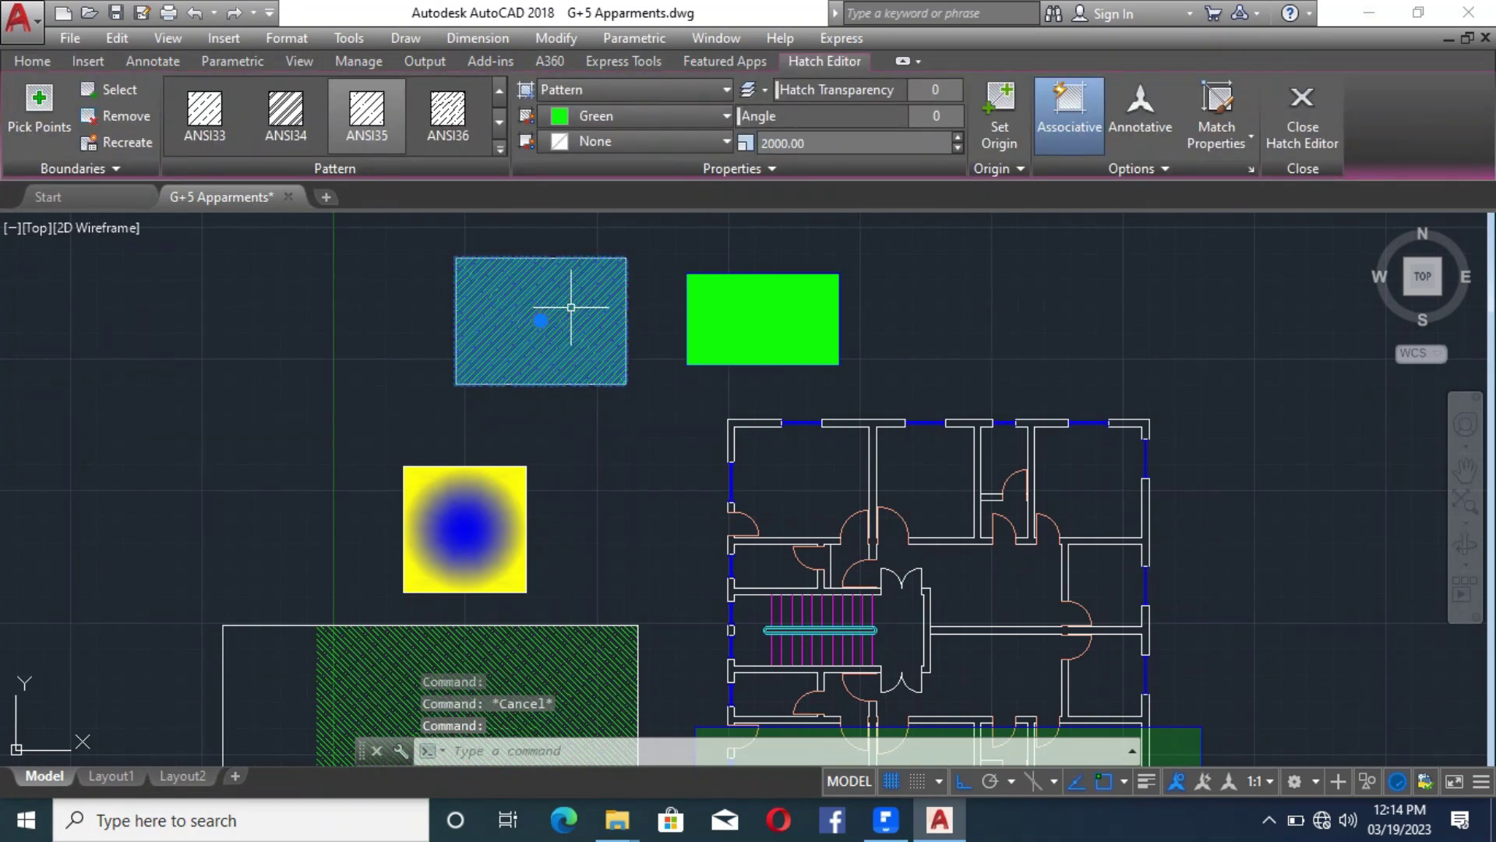
{"action": "key", "text": "Delete"}
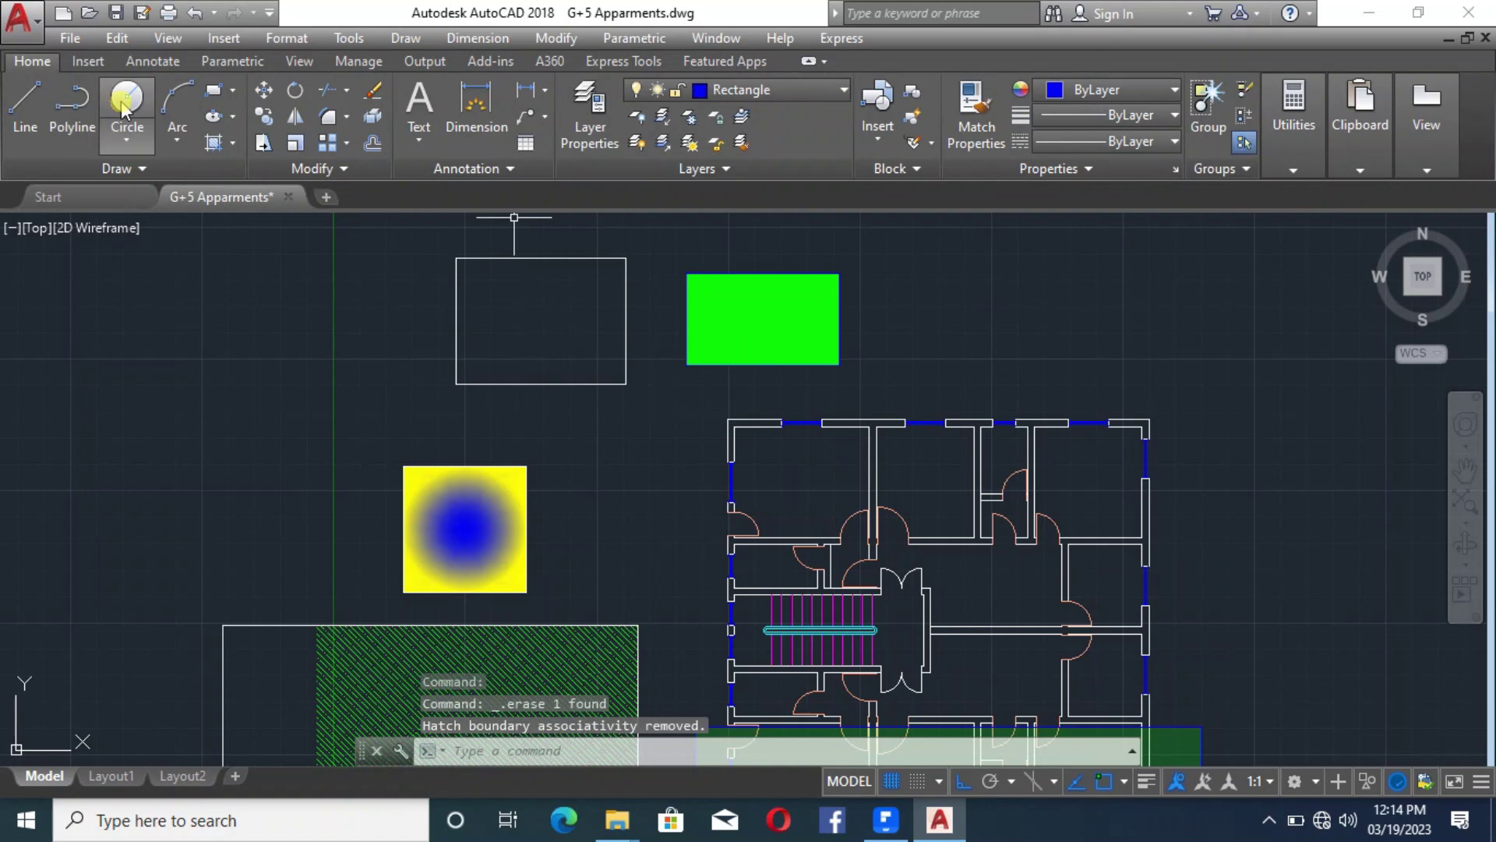
Draw a circle centred inside the empty white rectangle and move it to layer 0
{"action": "left_click", "coordinate": [125, 106]}
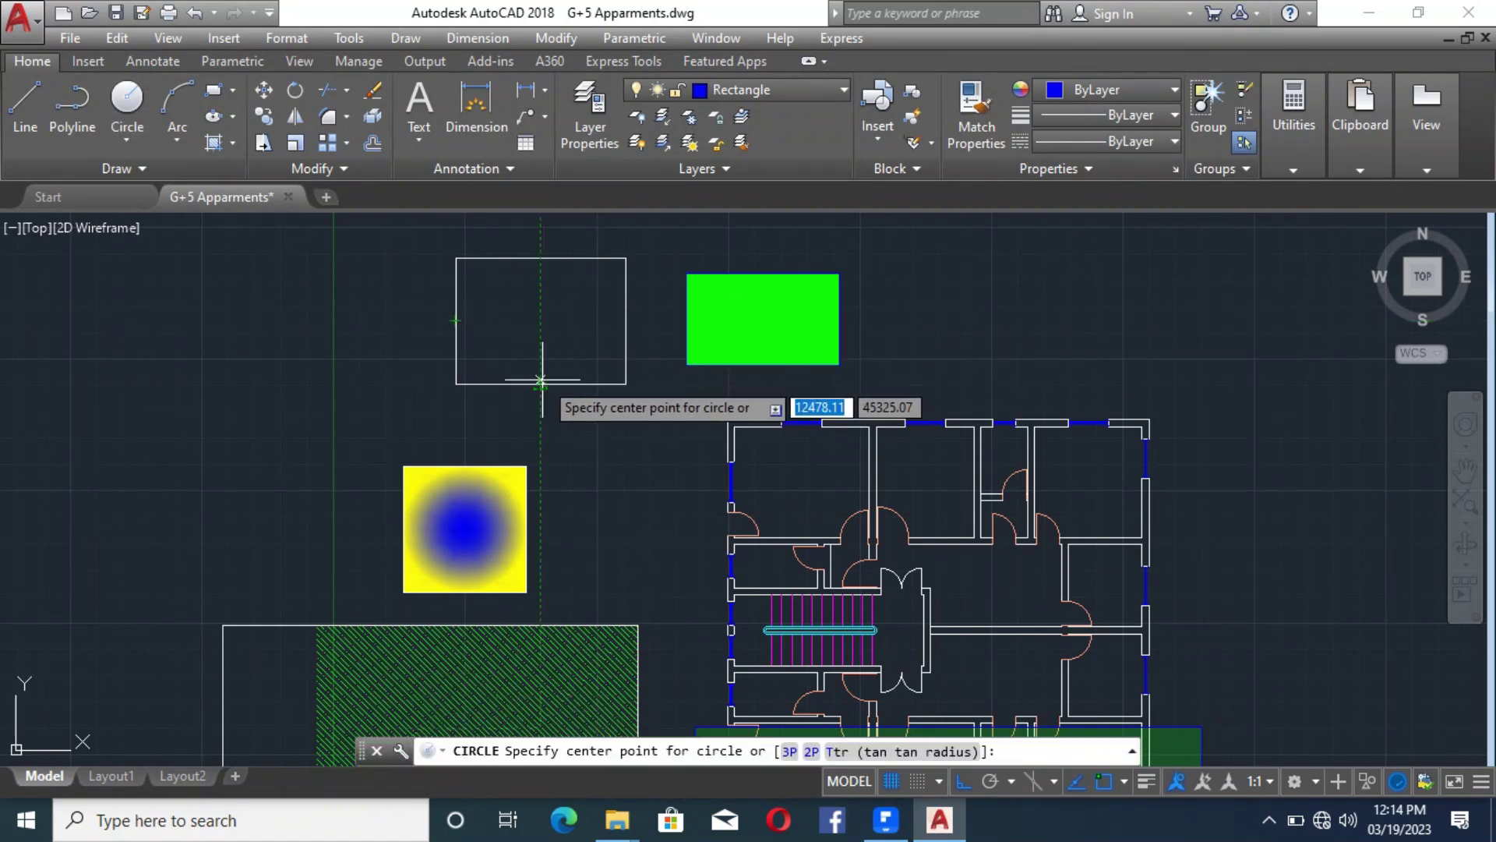
{"action": "left_click", "coordinate": [541, 320]}
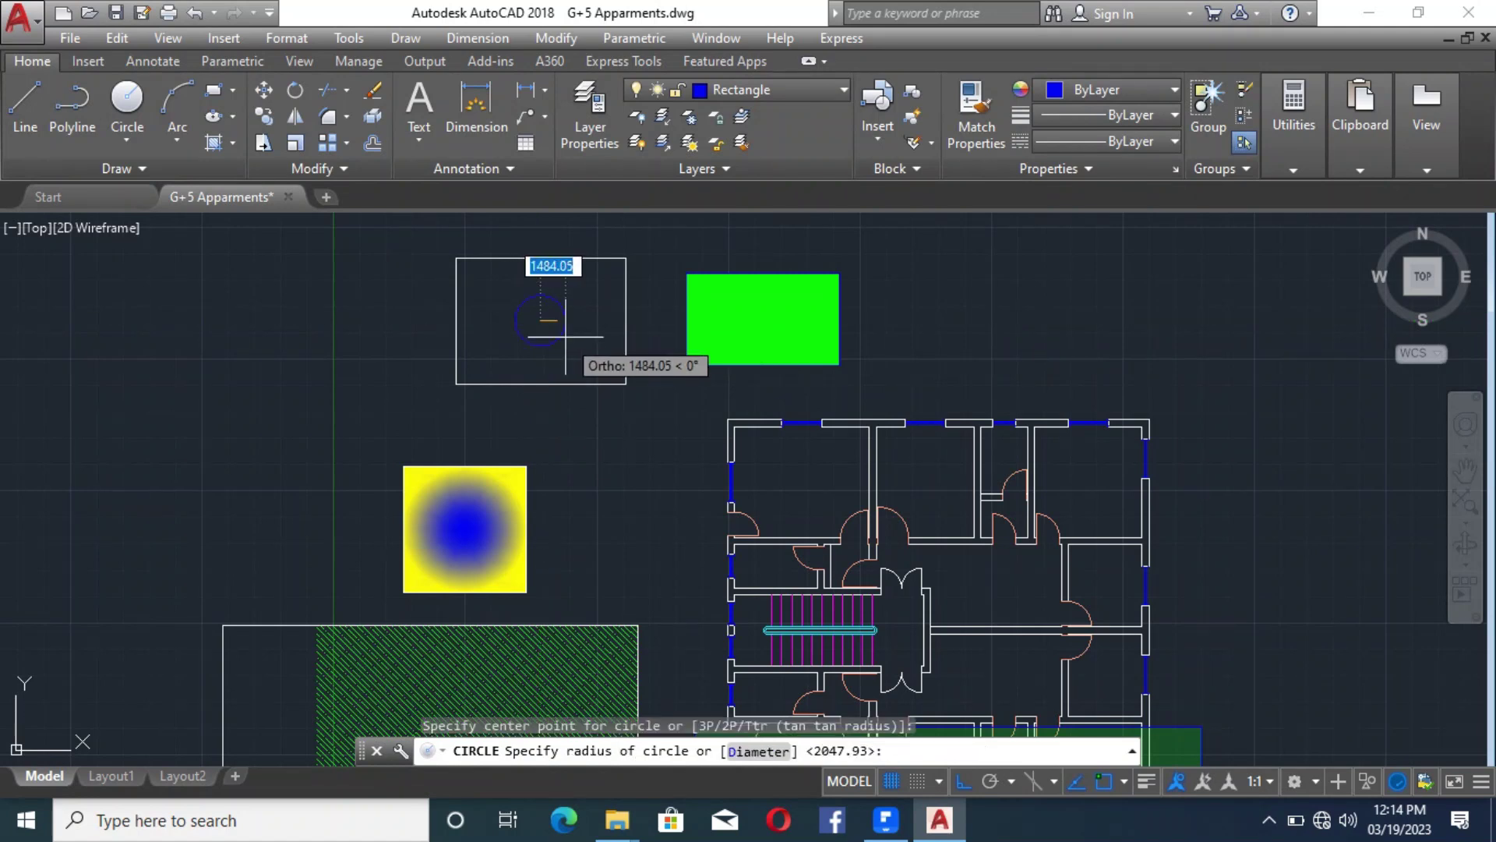
{"action": "left_click", "coordinate": [574, 344]}
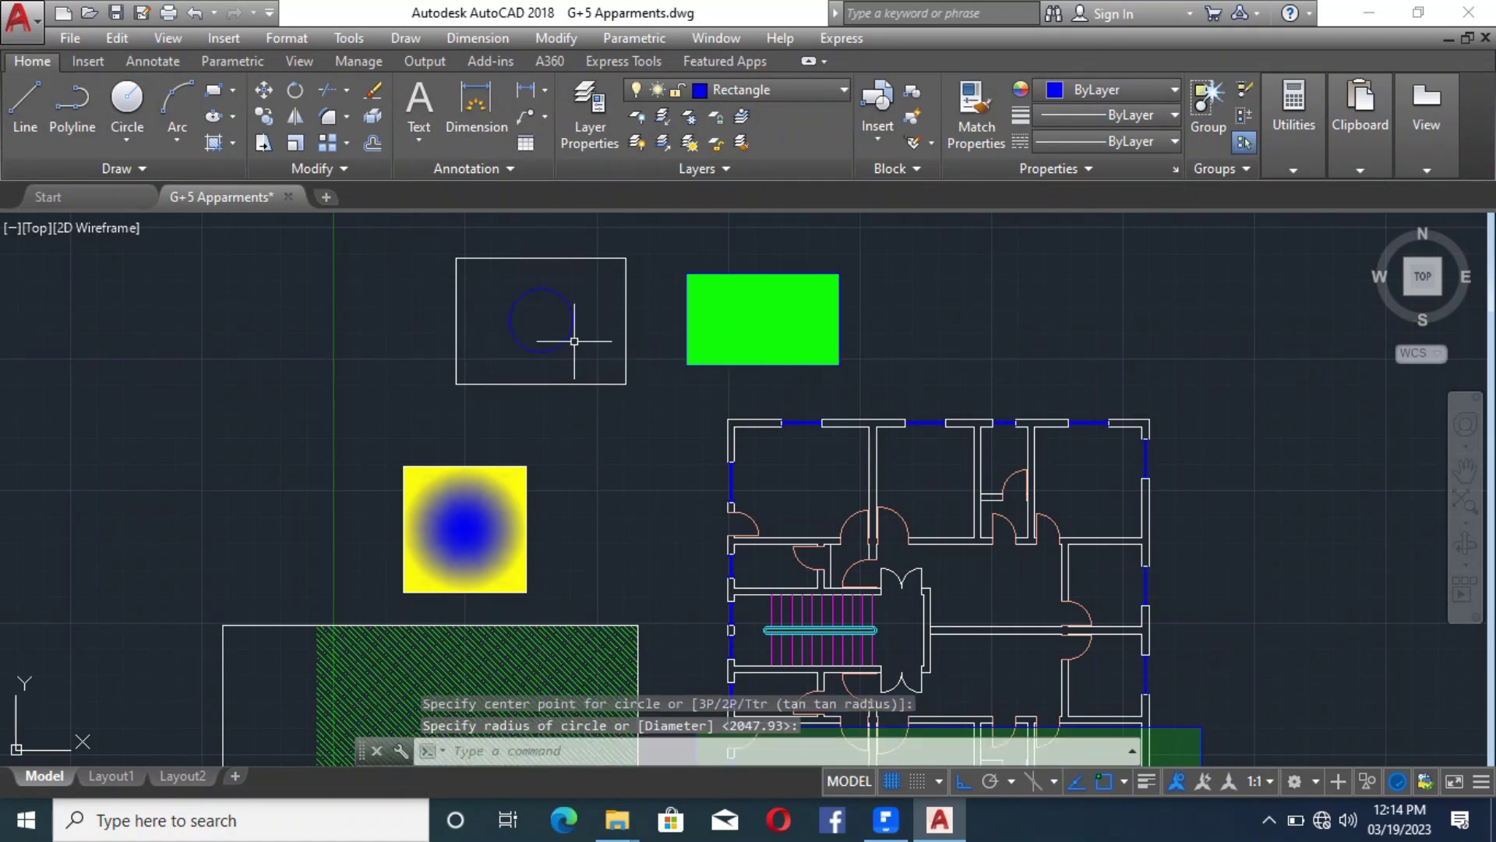
{"action": "left_click", "coordinate": [586, 342]}
{"action": "left_click", "coordinate": [562, 320]}
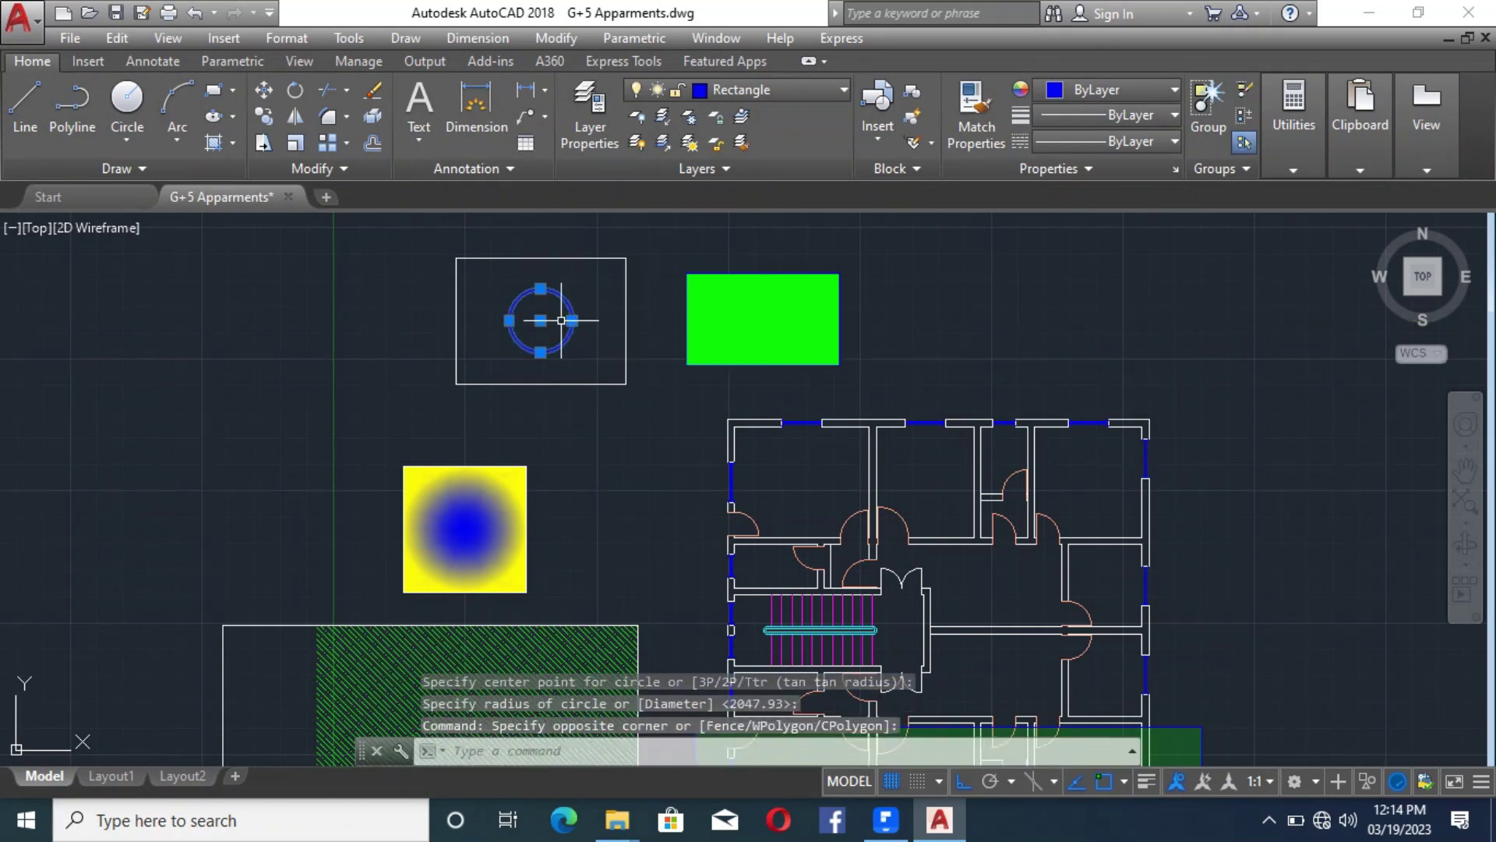
{"action": "left_click", "coordinate": [774, 99]}
{"action": "left_click", "coordinate": [751, 117]}
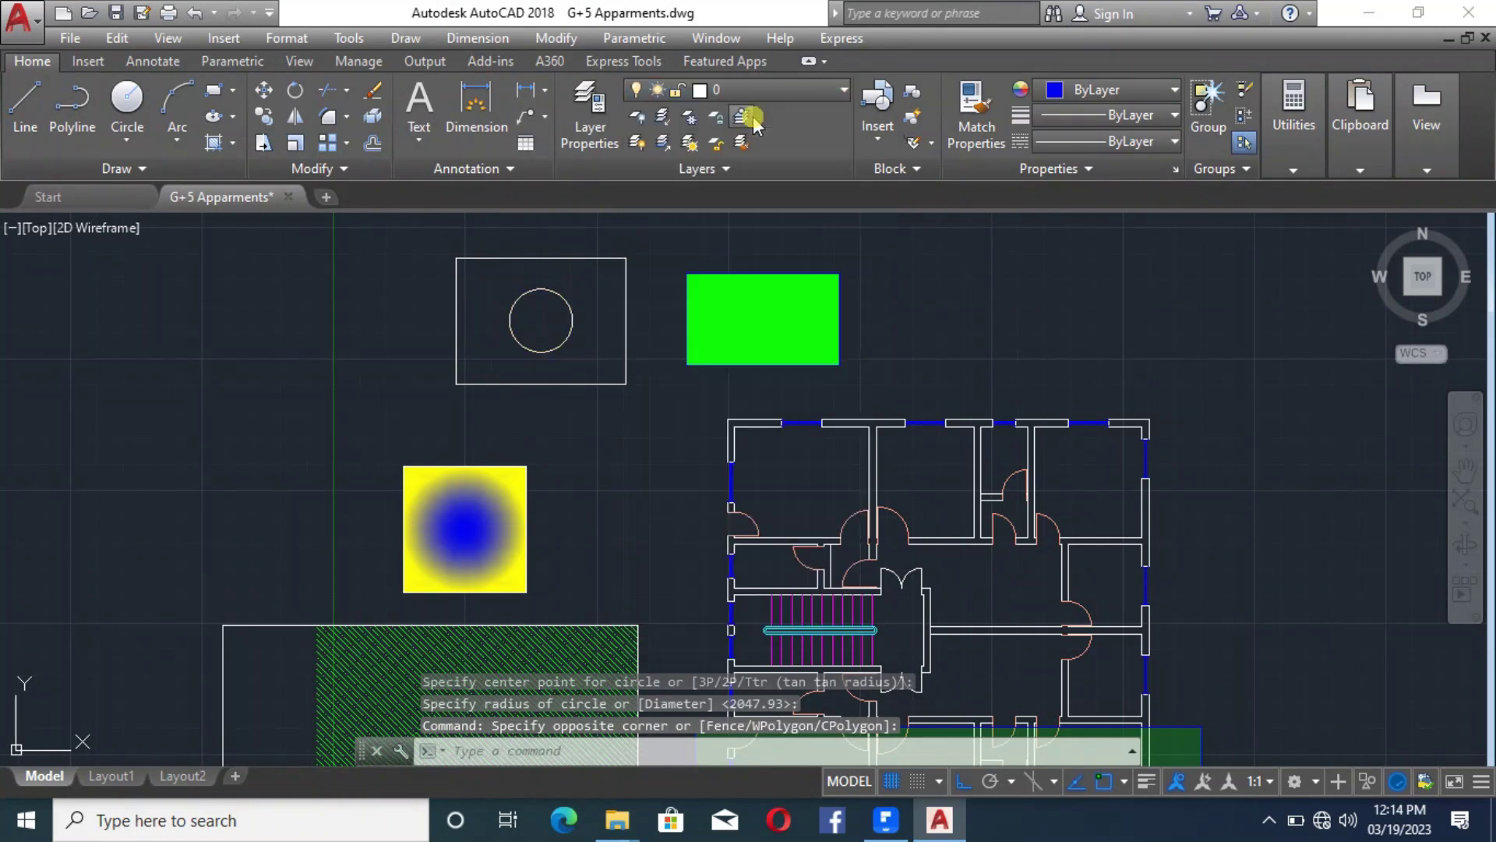
{"action": "key", "text": "Escape"}
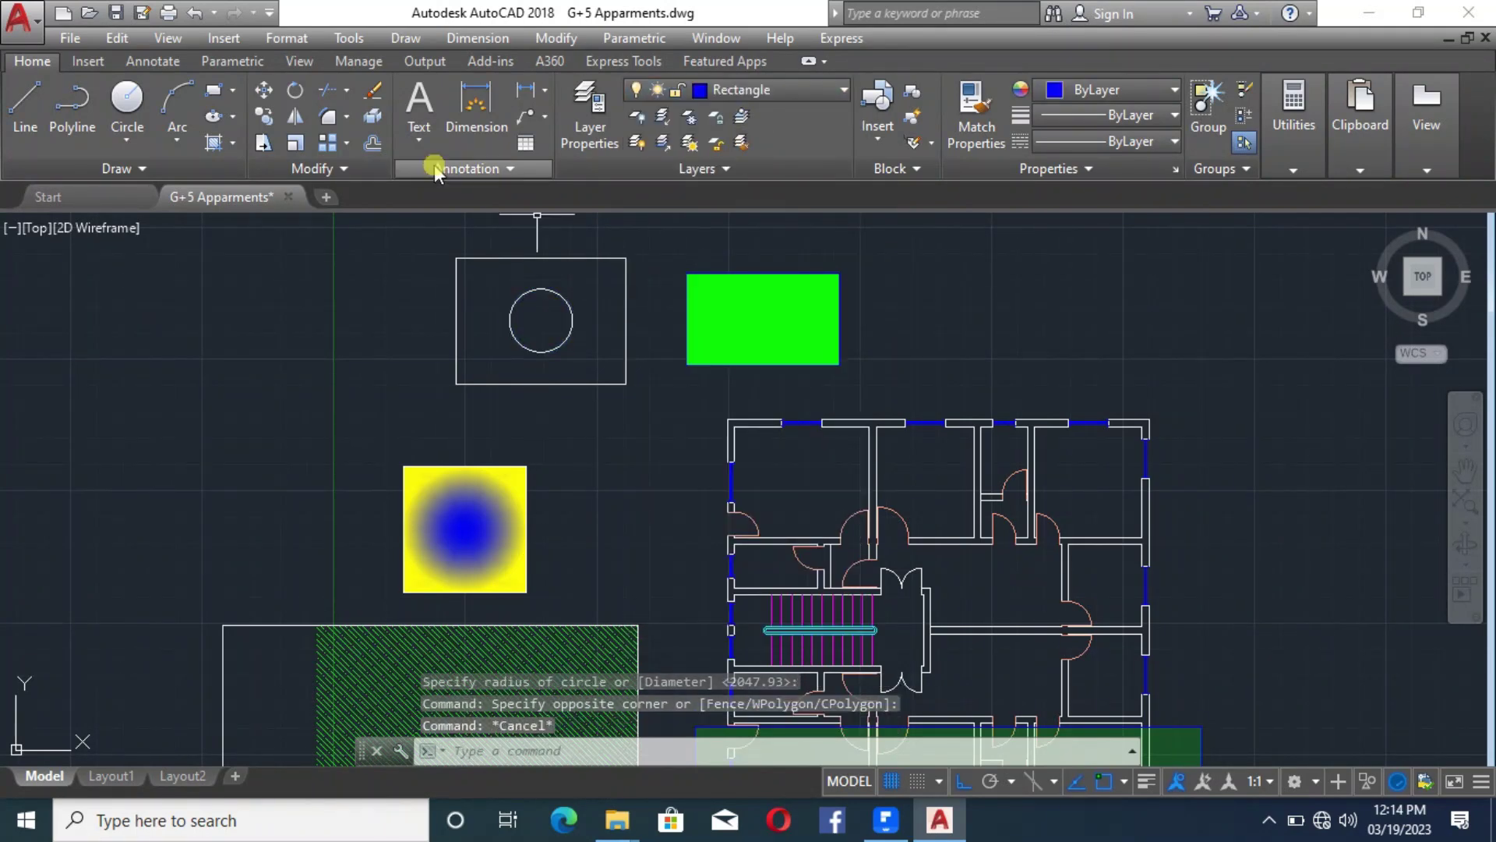
Hatch the area between the white rectangle and its inner circle with the green ANSI34 pattern at scale 2000
{"action": "left_click", "coordinate": [218, 145]}
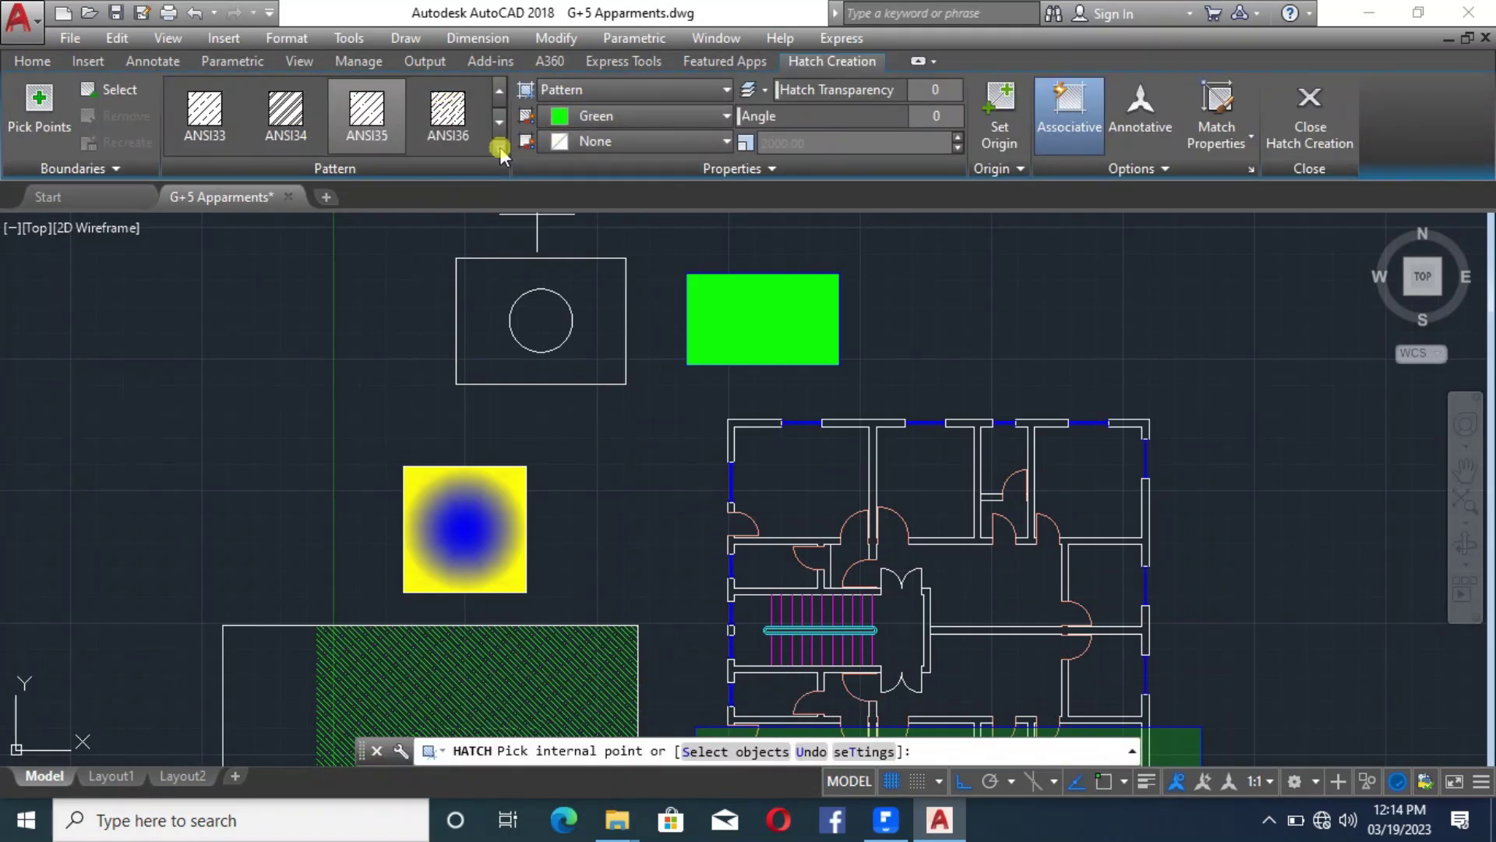
{"action": "left_click", "coordinate": [287, 128]}
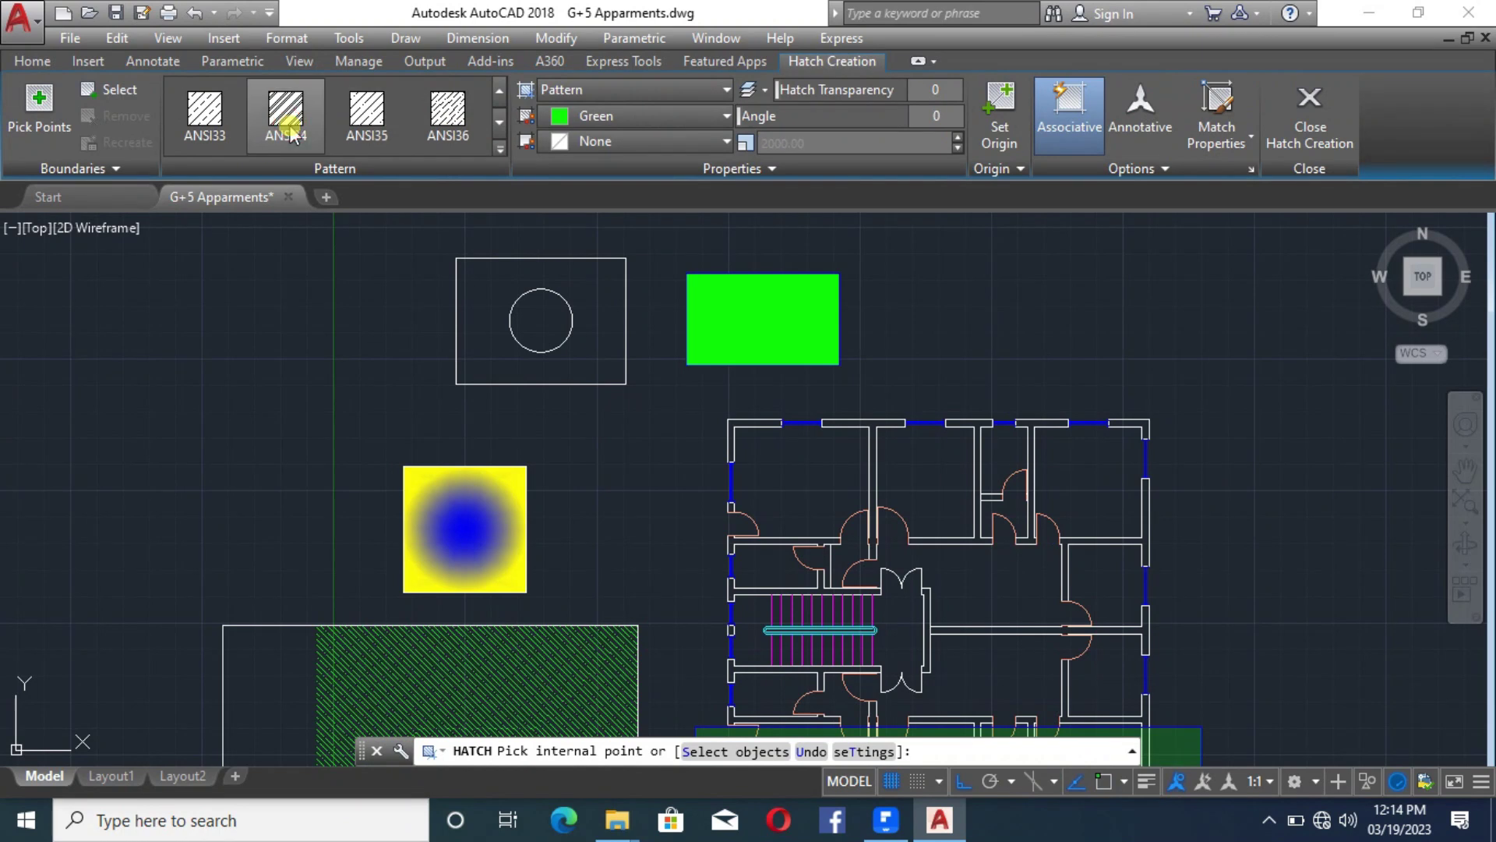
{"action": "left_click", "coordinate": [591, 308]}
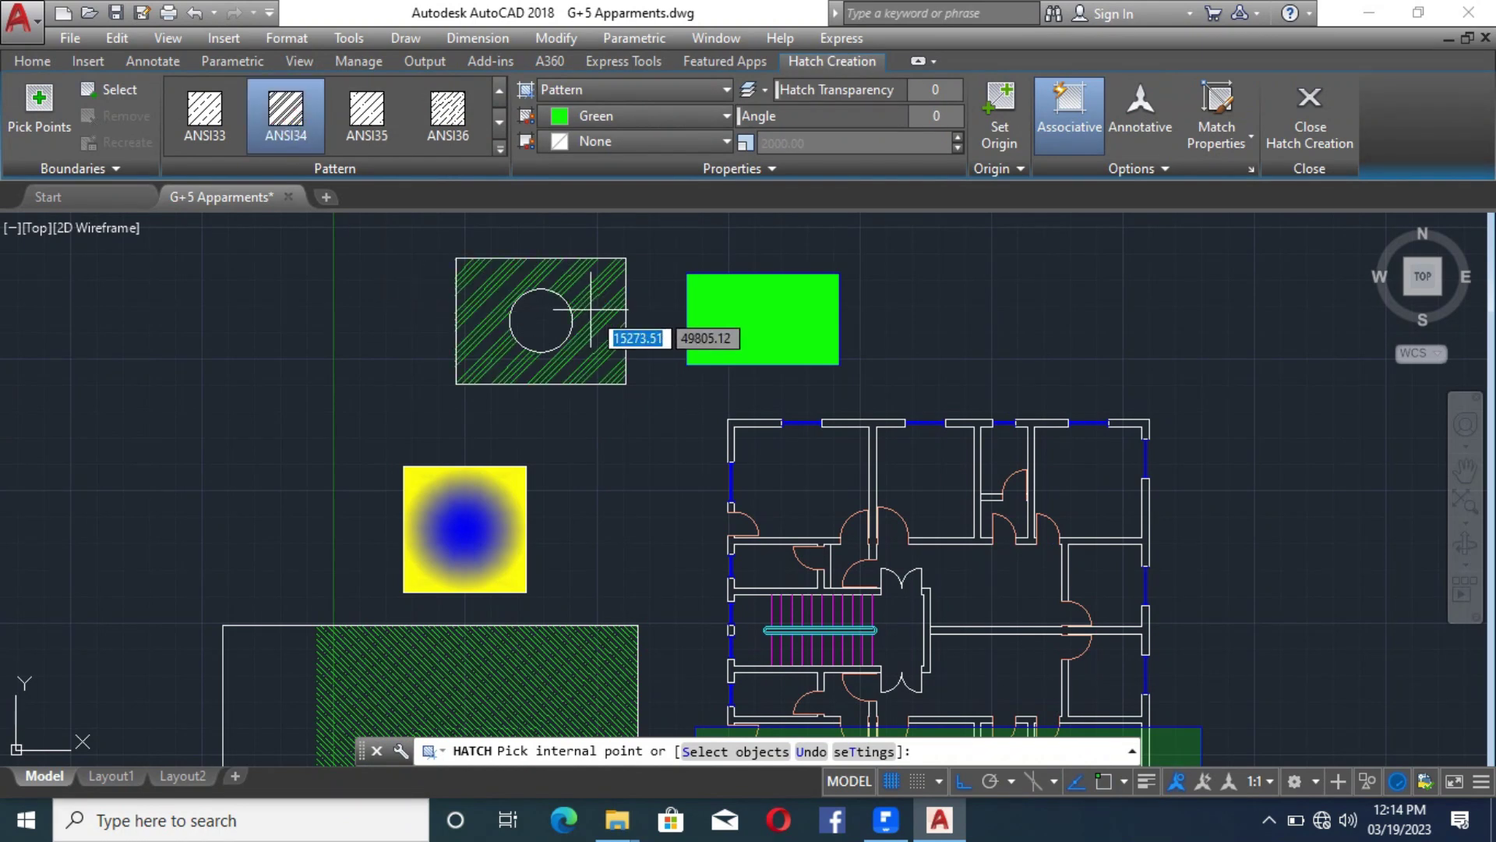
{"action": "left_click", "coordinate": [592, 309]}
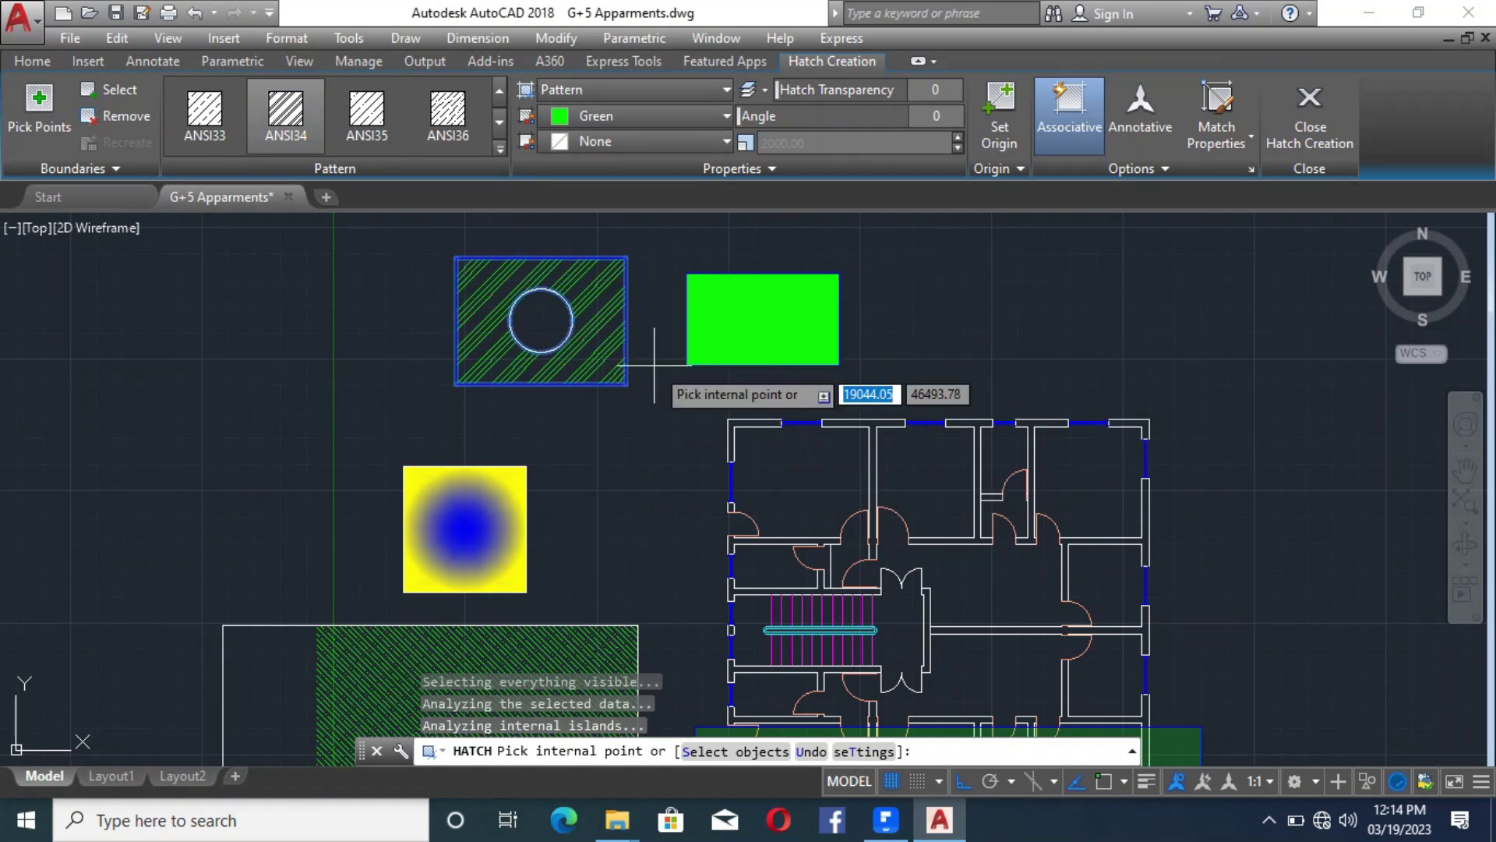
{"action": "key", "text": "Escape"}
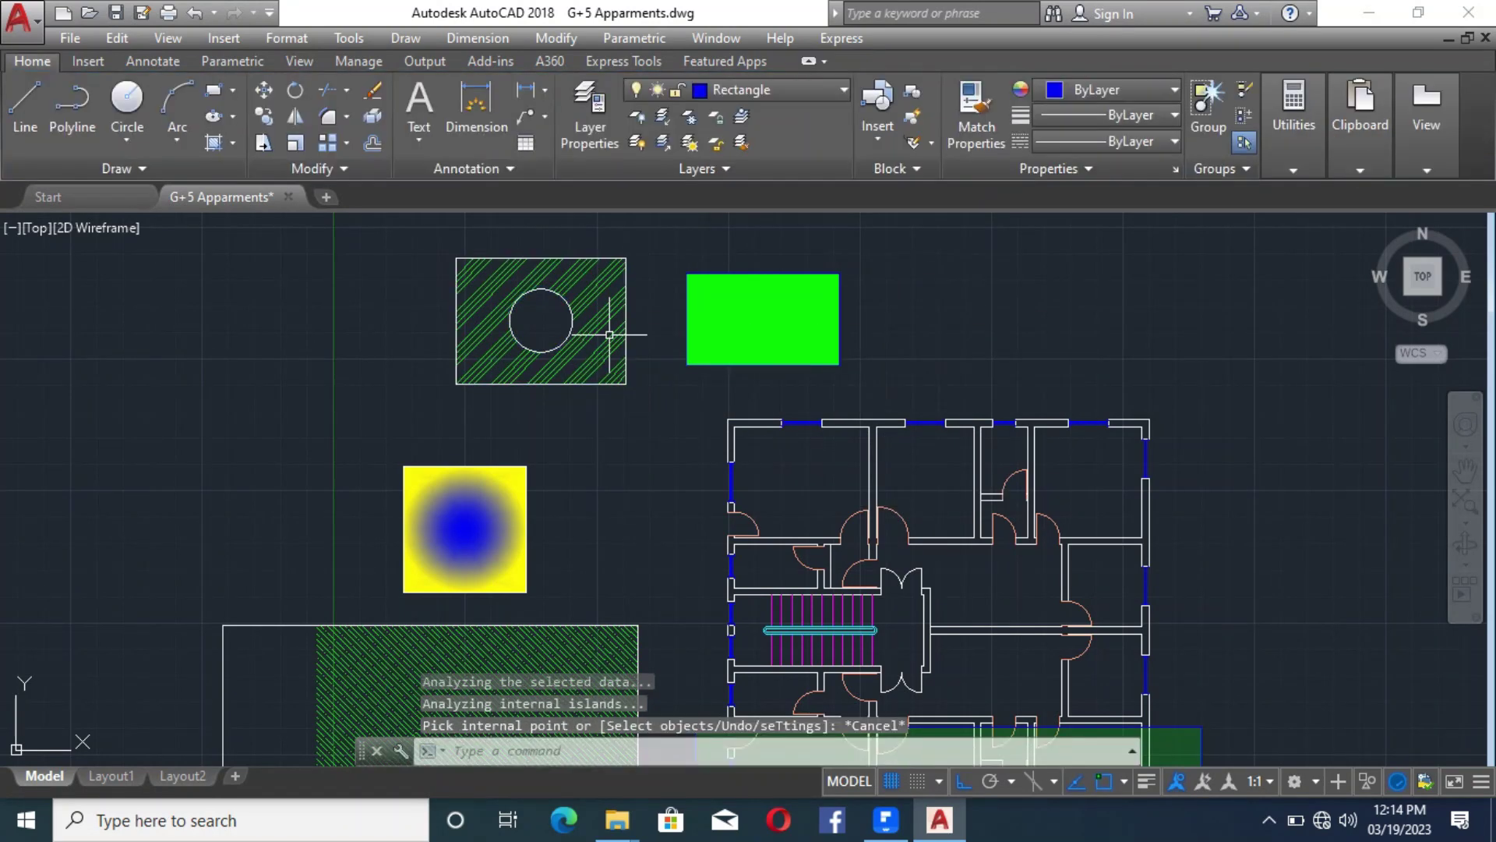
Set the island detection of the white rectangle's ANSI34 hatch to Ignore Island Detection
{"action": "left_click", "coordinate": [604, 321]}
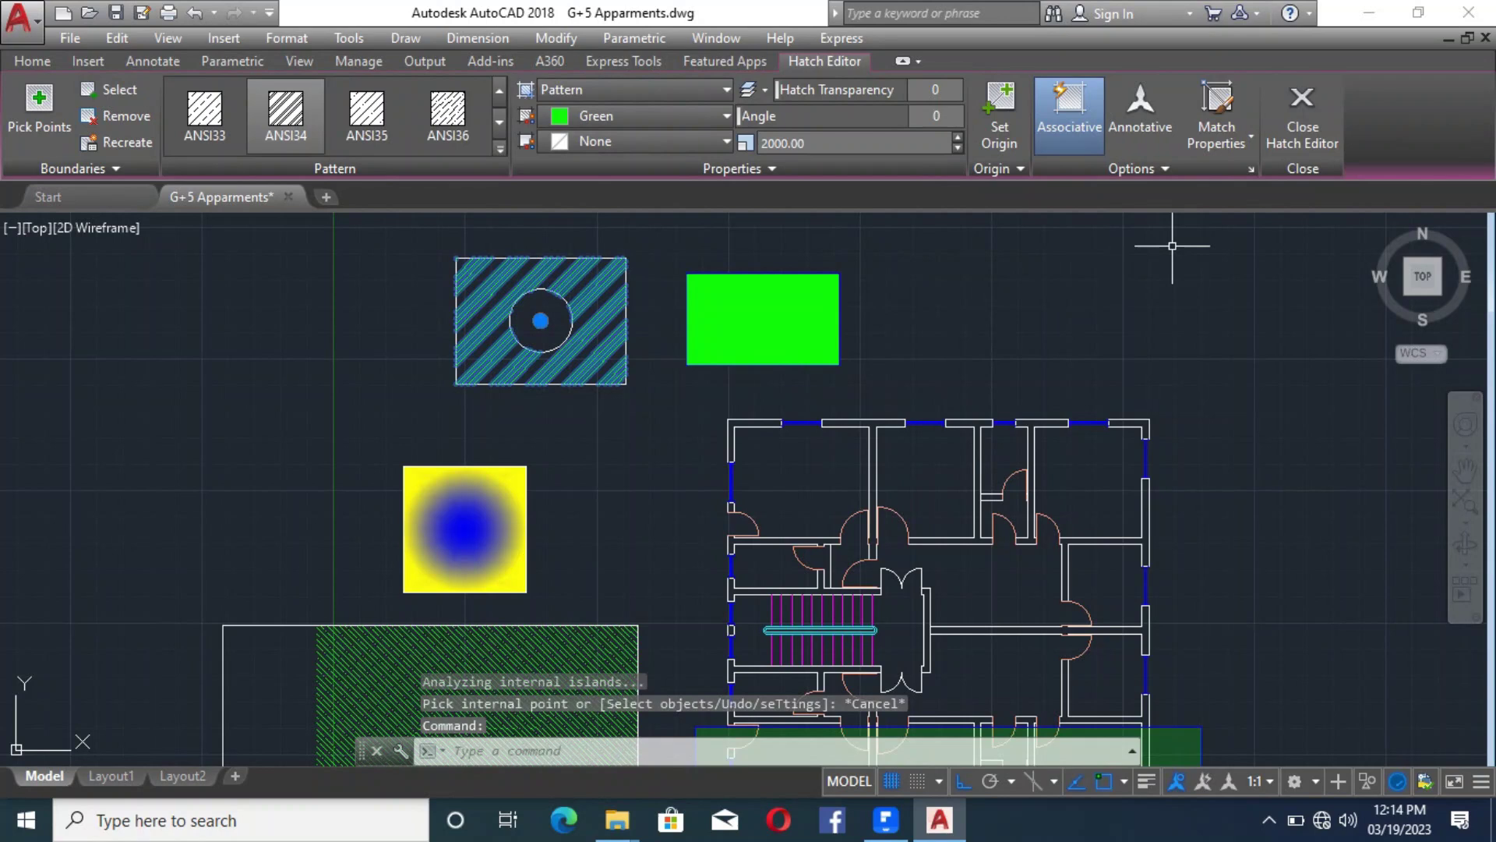
{"action": "left_click", "coordinate": [1162, 170]}
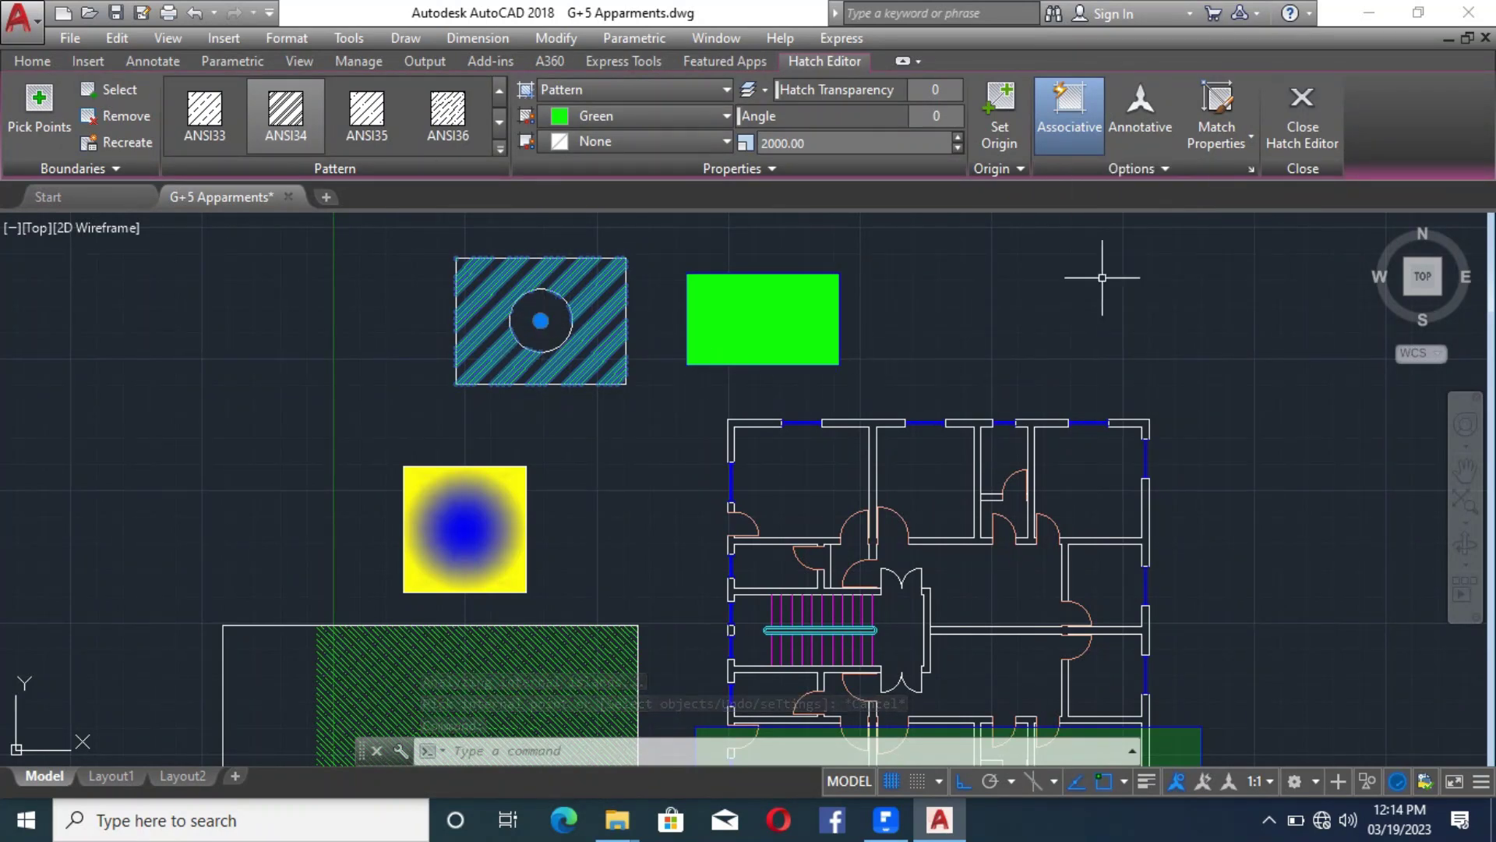
{"action": "left_click", "coordinate": [1156, 167]}
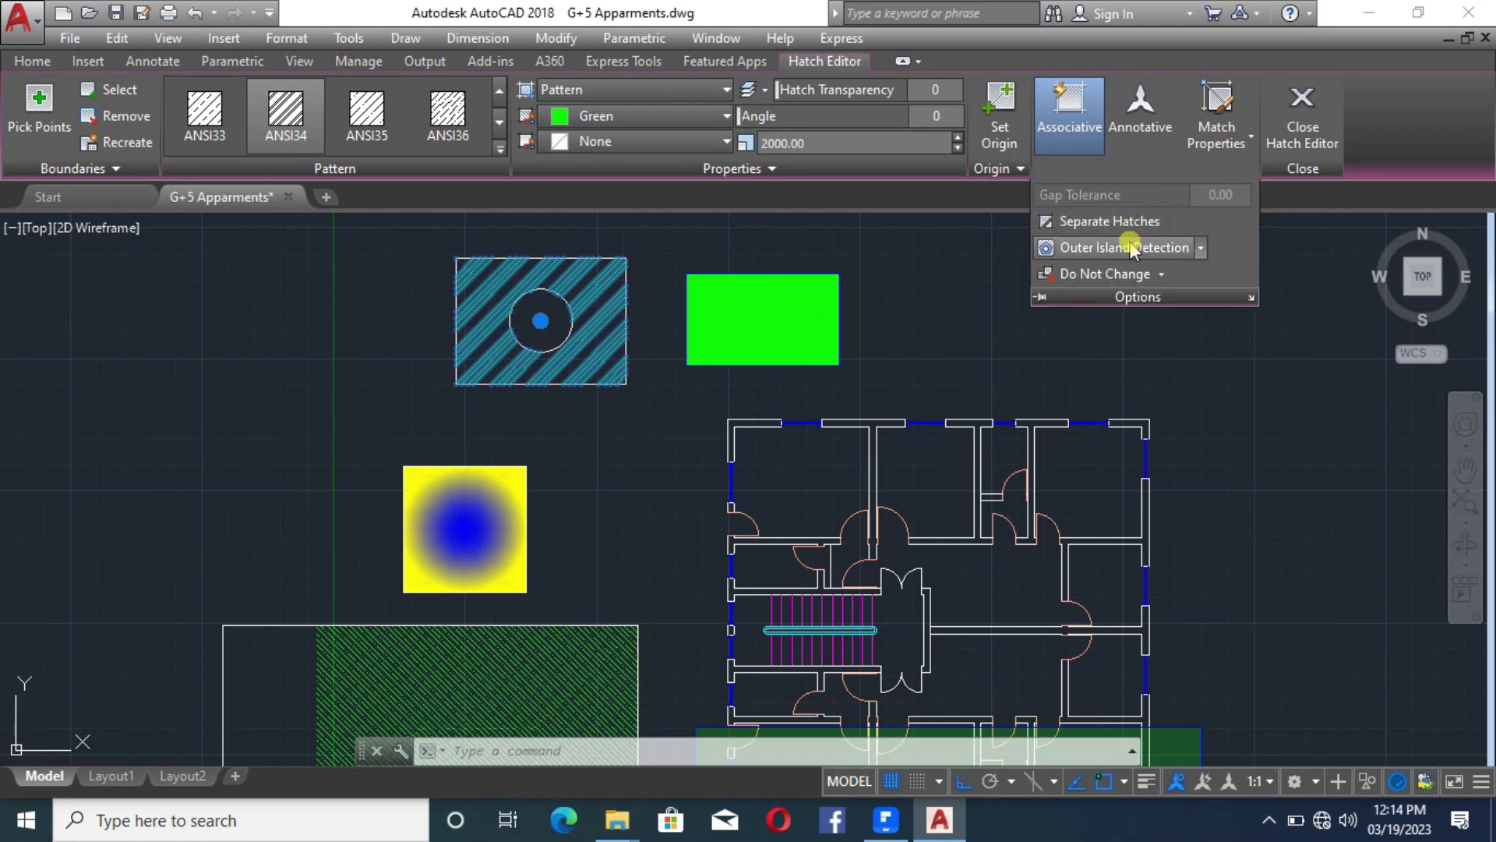
{"action": "left_click", "coordinate": [1201, 248]}
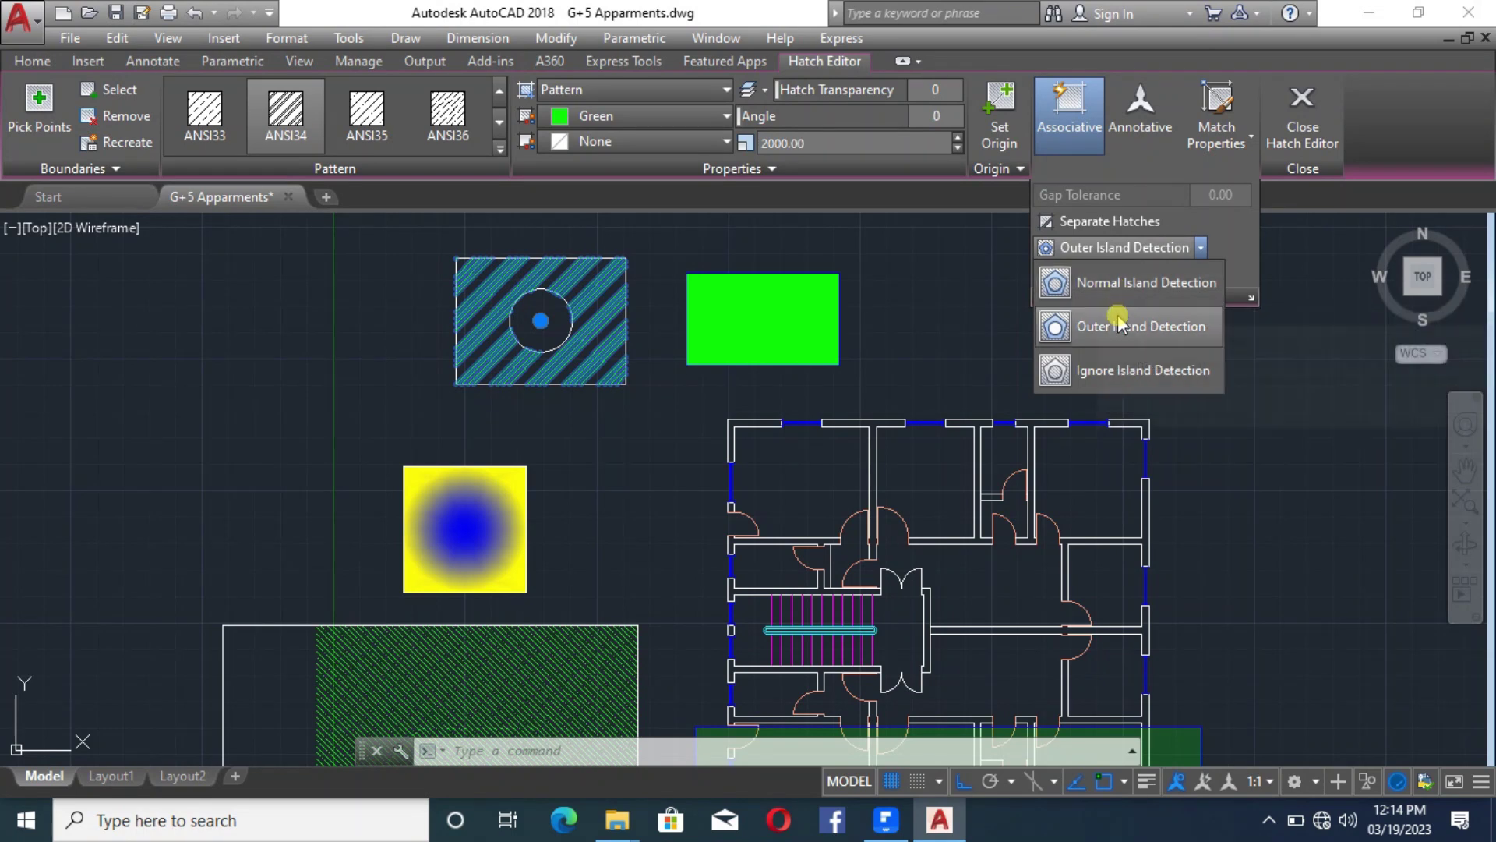
{"action": "left_click", "coordinate": [1090, 375]}
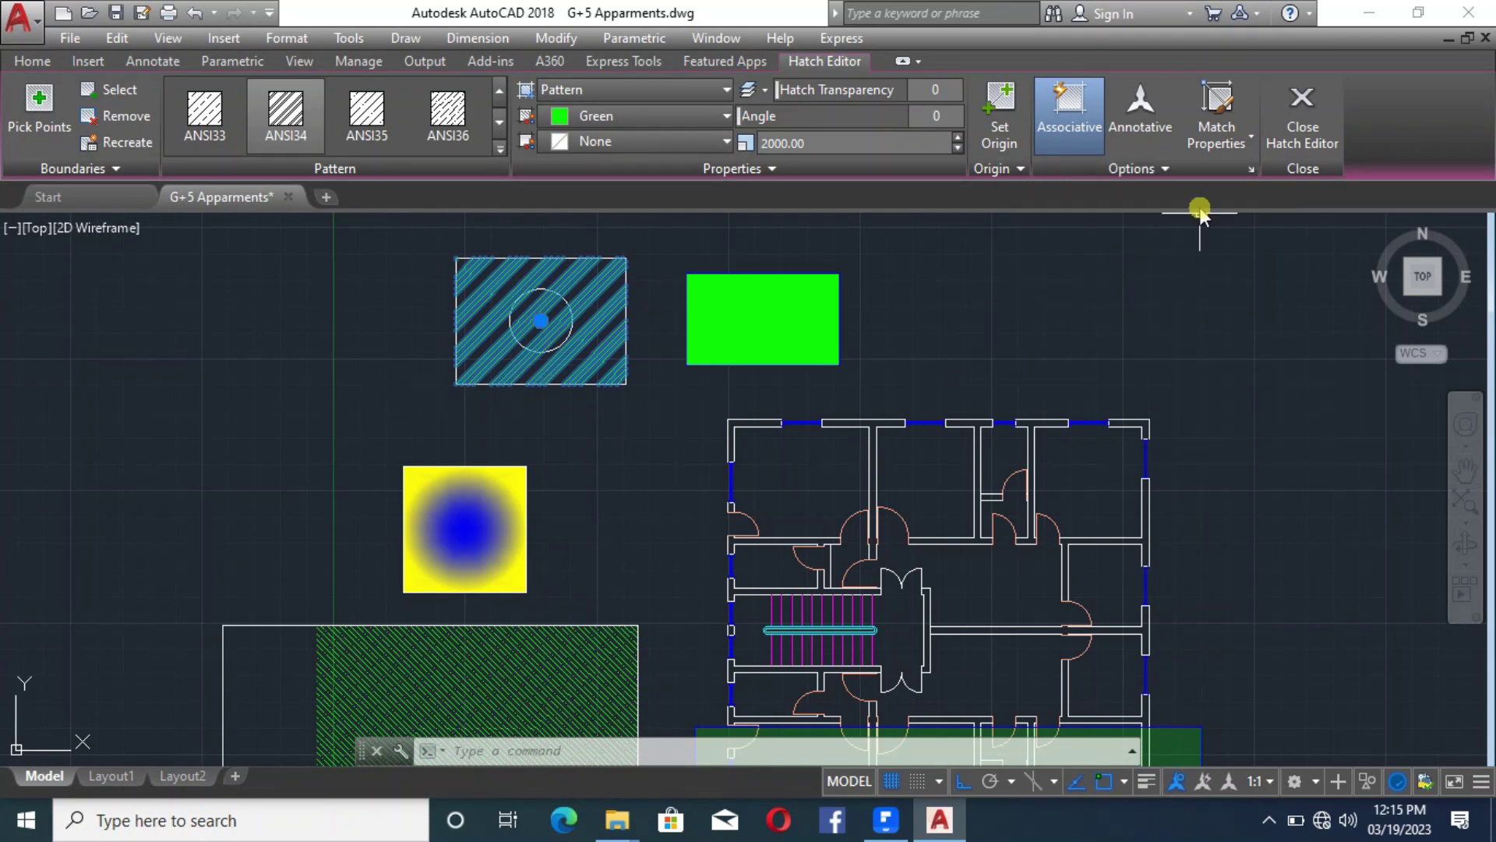
Switch the ANSI34 hatch to Normal Island Detection
{"action": "left_click", "coordinate": [1138, 168]}
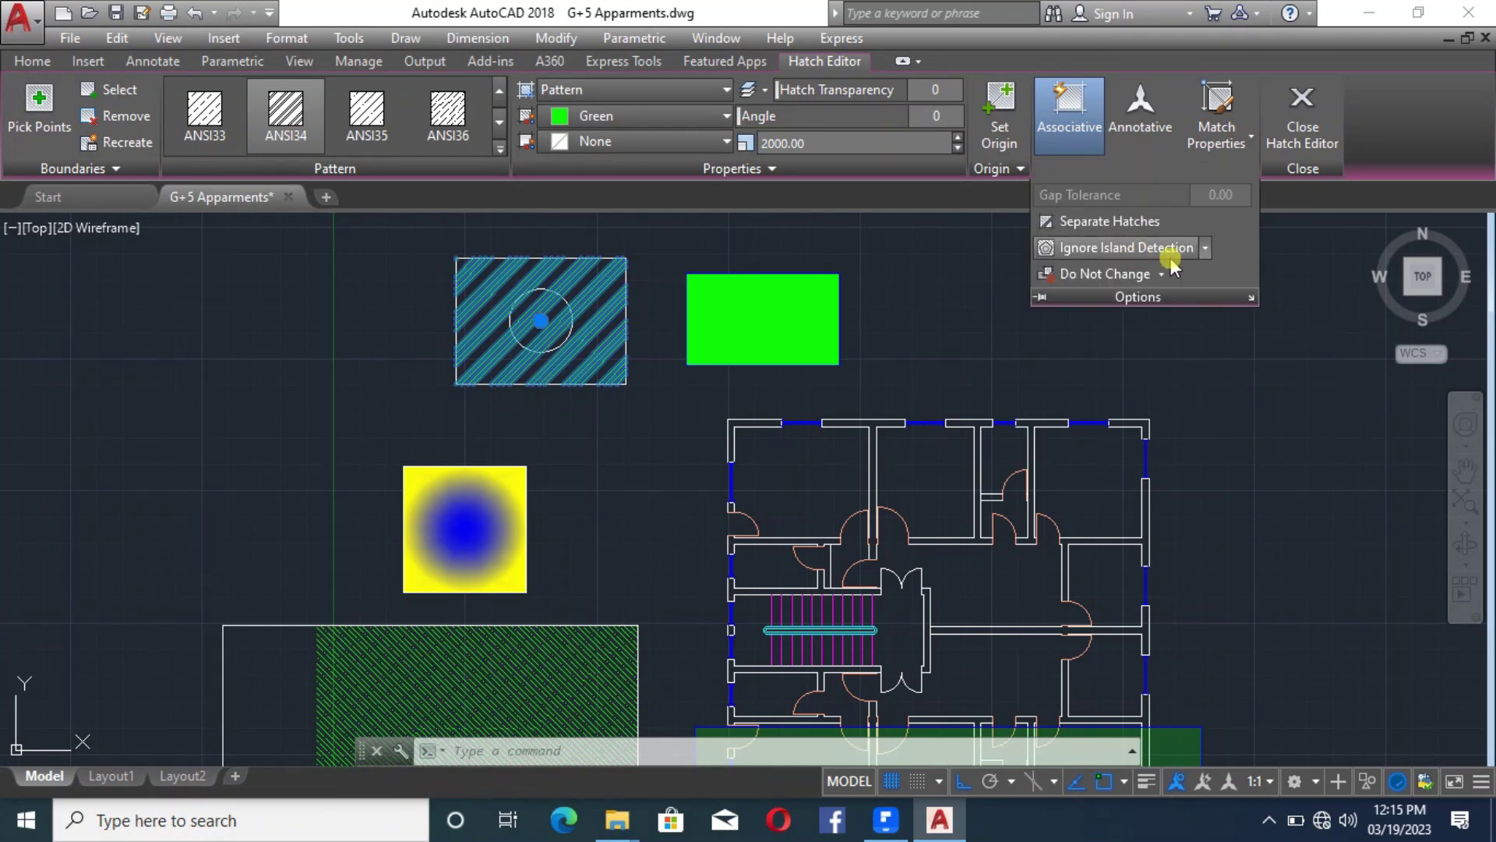
{"action": "left_click", "coordinate": [1203, 249]}
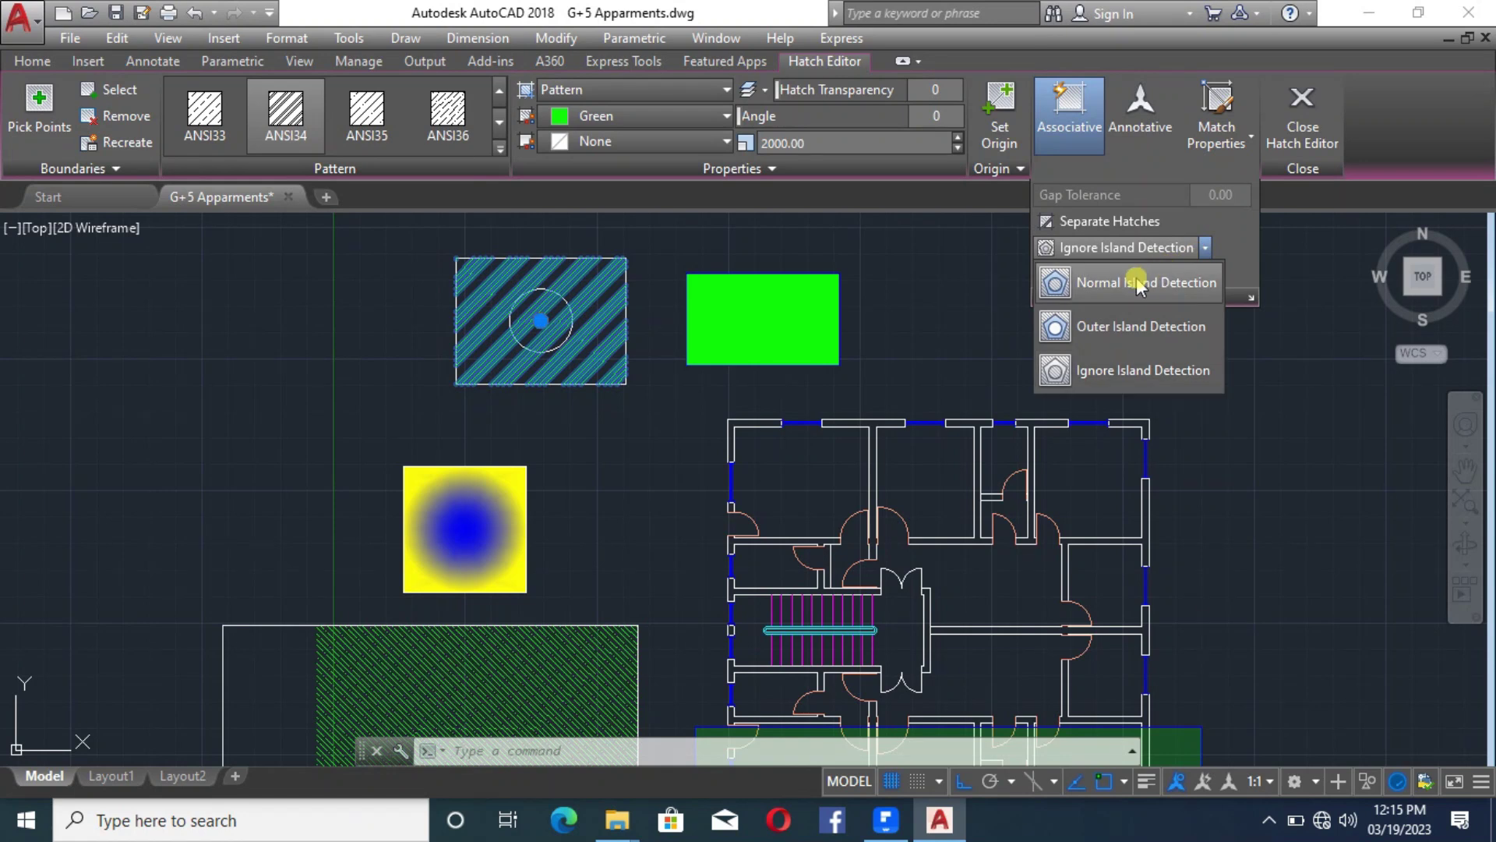
{"action": "left_click", "coordinate": [1136, 284]}
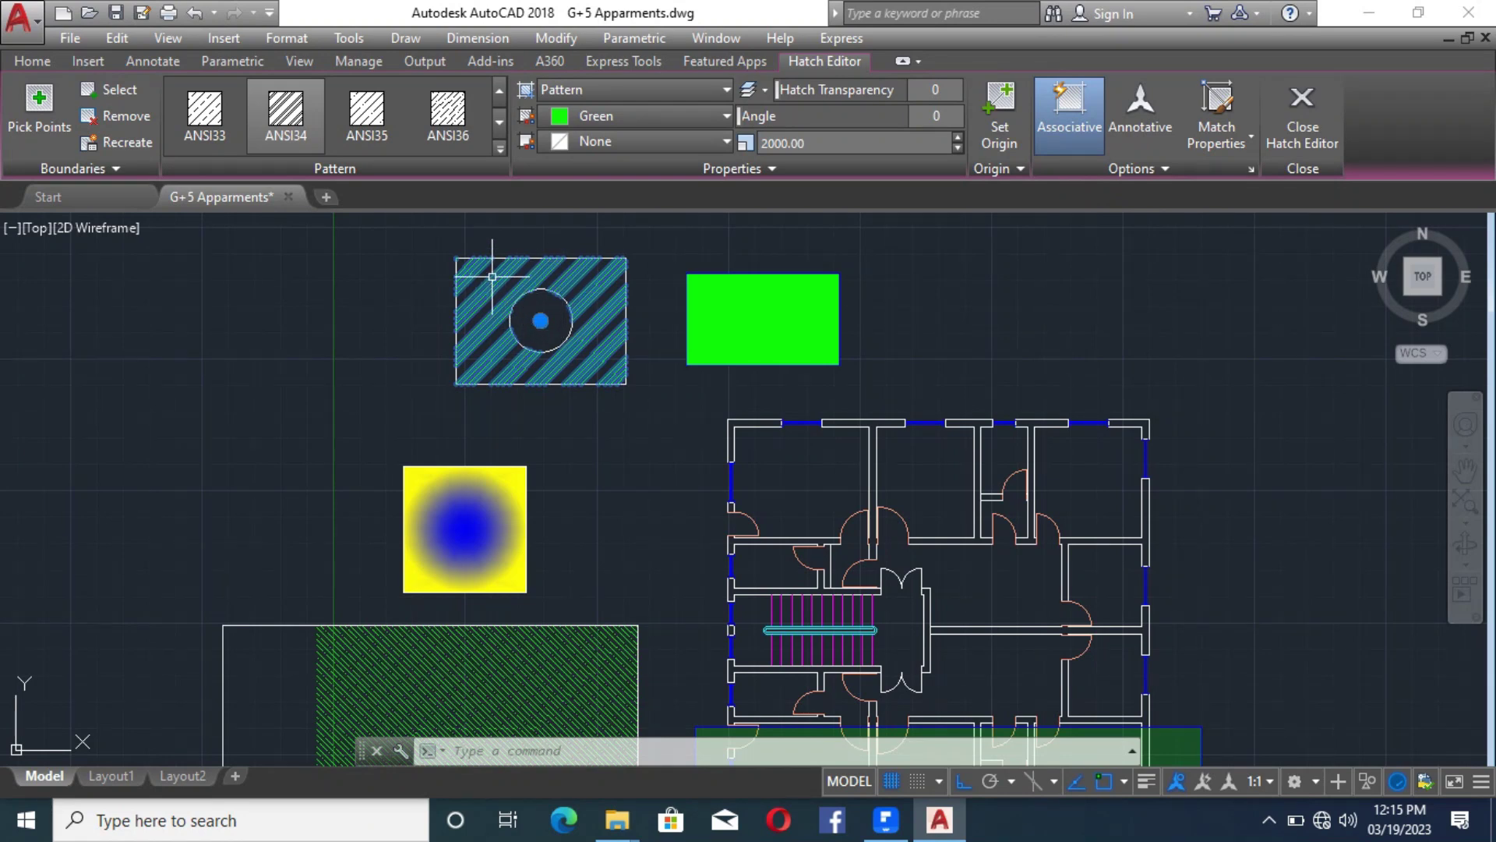
Set the ANSI34 hatch around the circle to Outer Island Detection
{"action": "left_click", "coordinate": [1134, 168]}
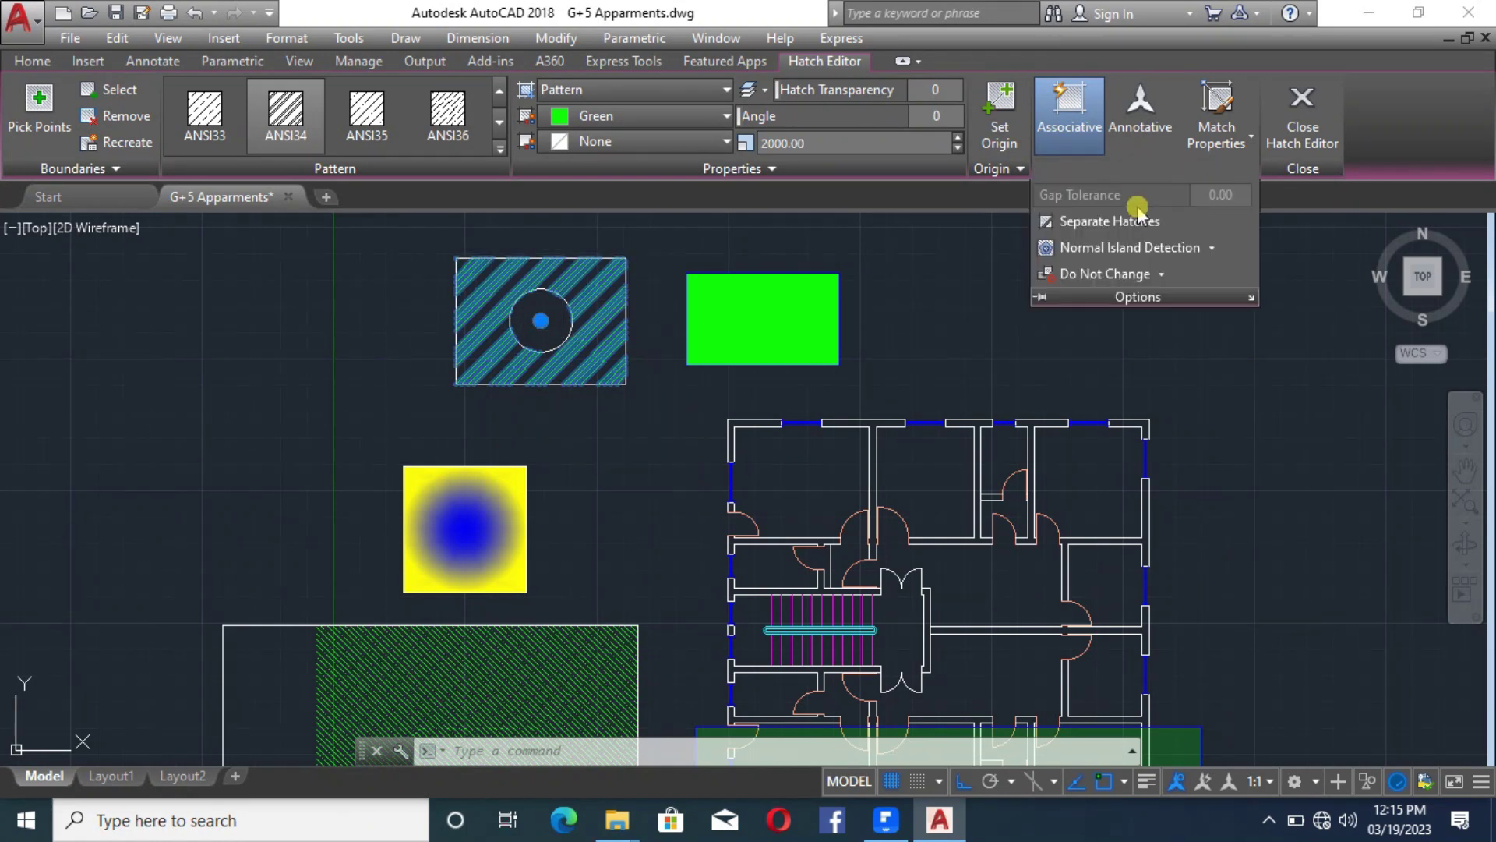
{"action": "left_click", "coordinate": [1211, 247]}
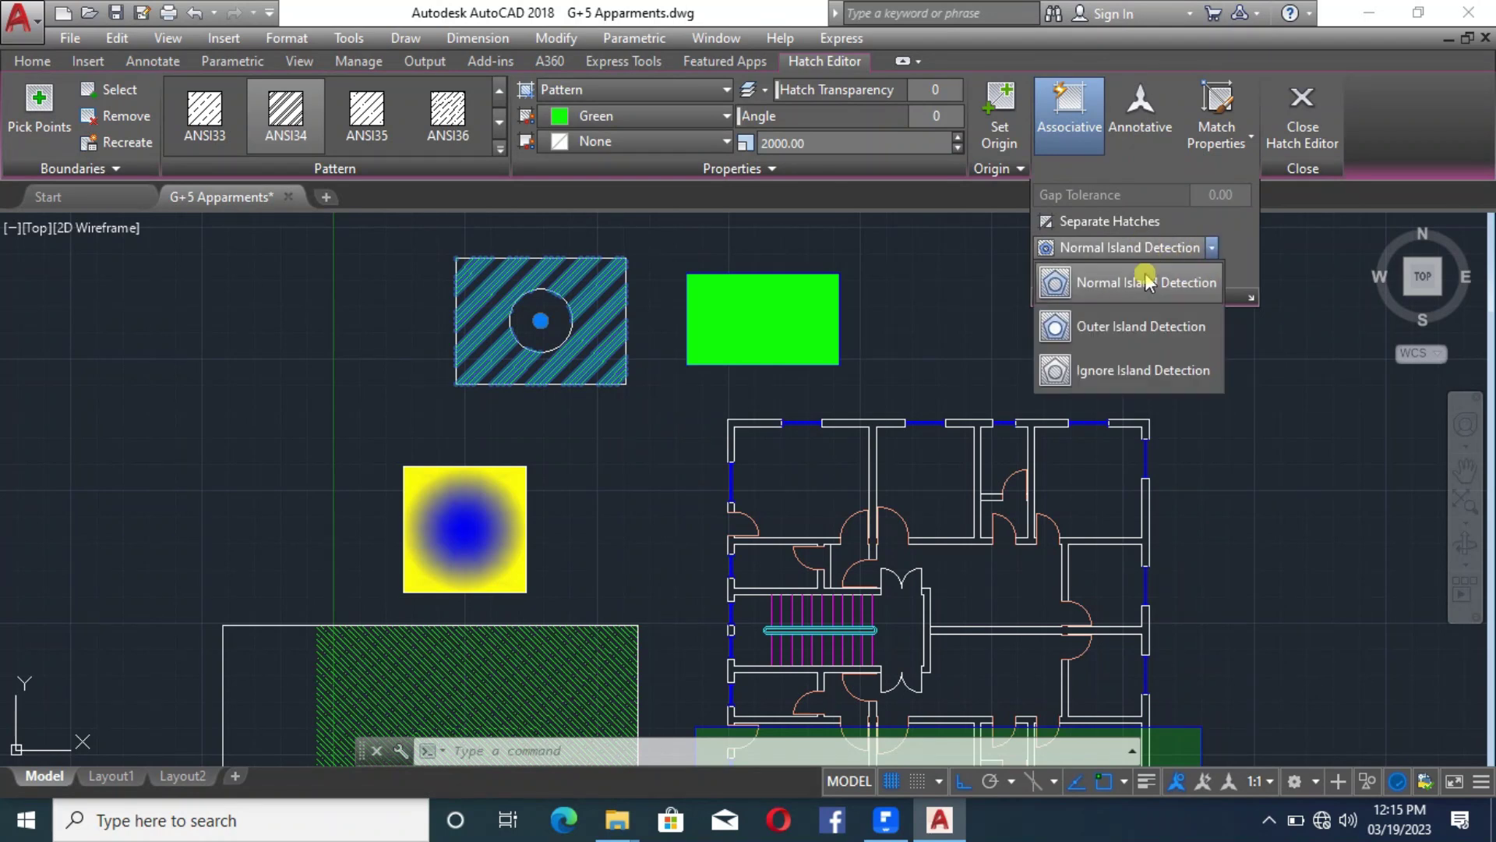
{"action": "left_click", "coordinate": [1128, 327]}
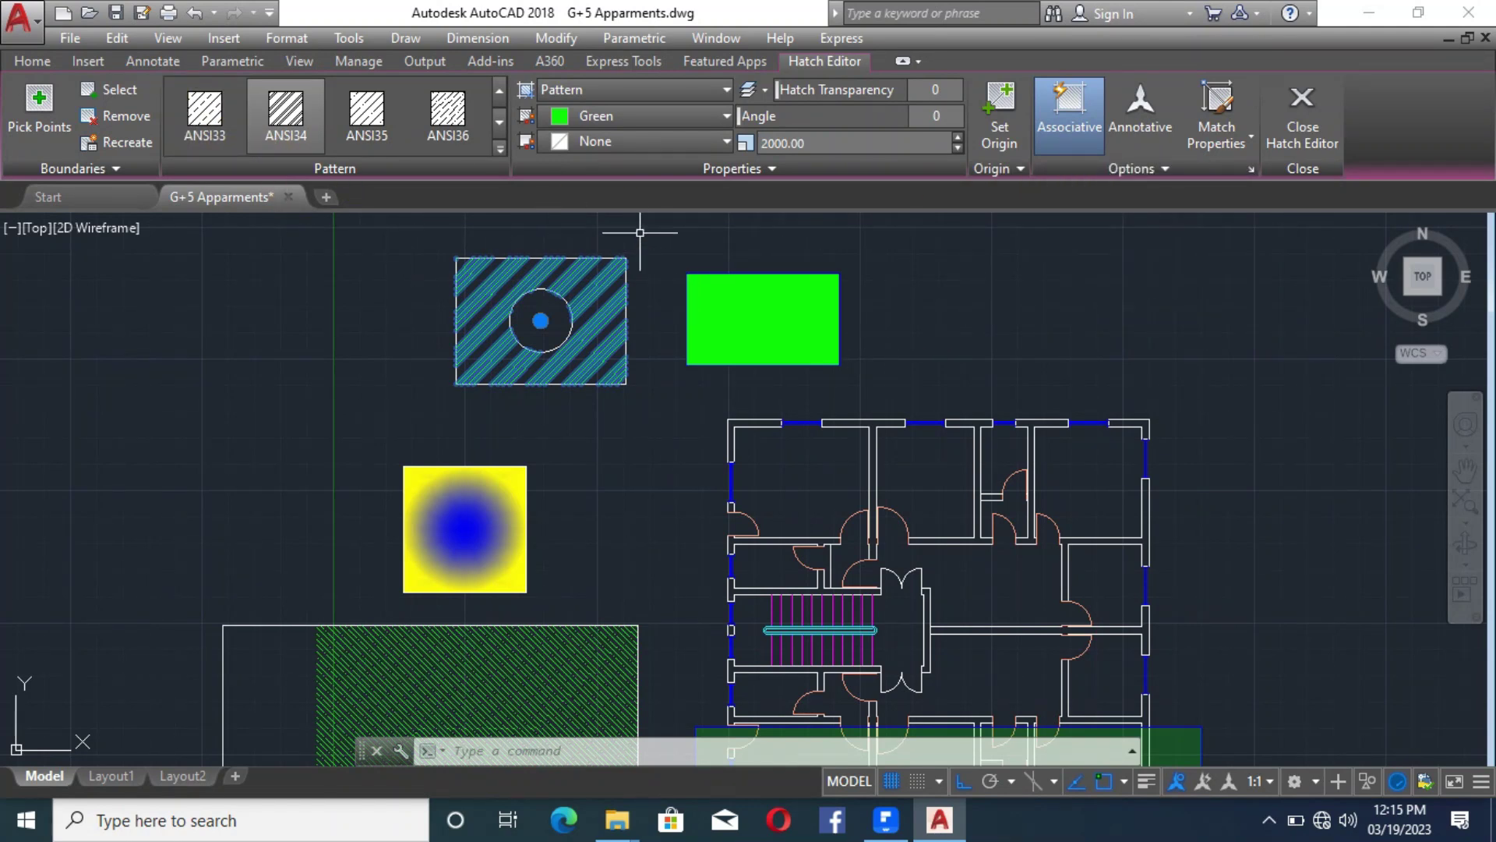
{"action": "key", "text": "Escape"}
{"action": "left_click", "coordinate": [601, 337]}
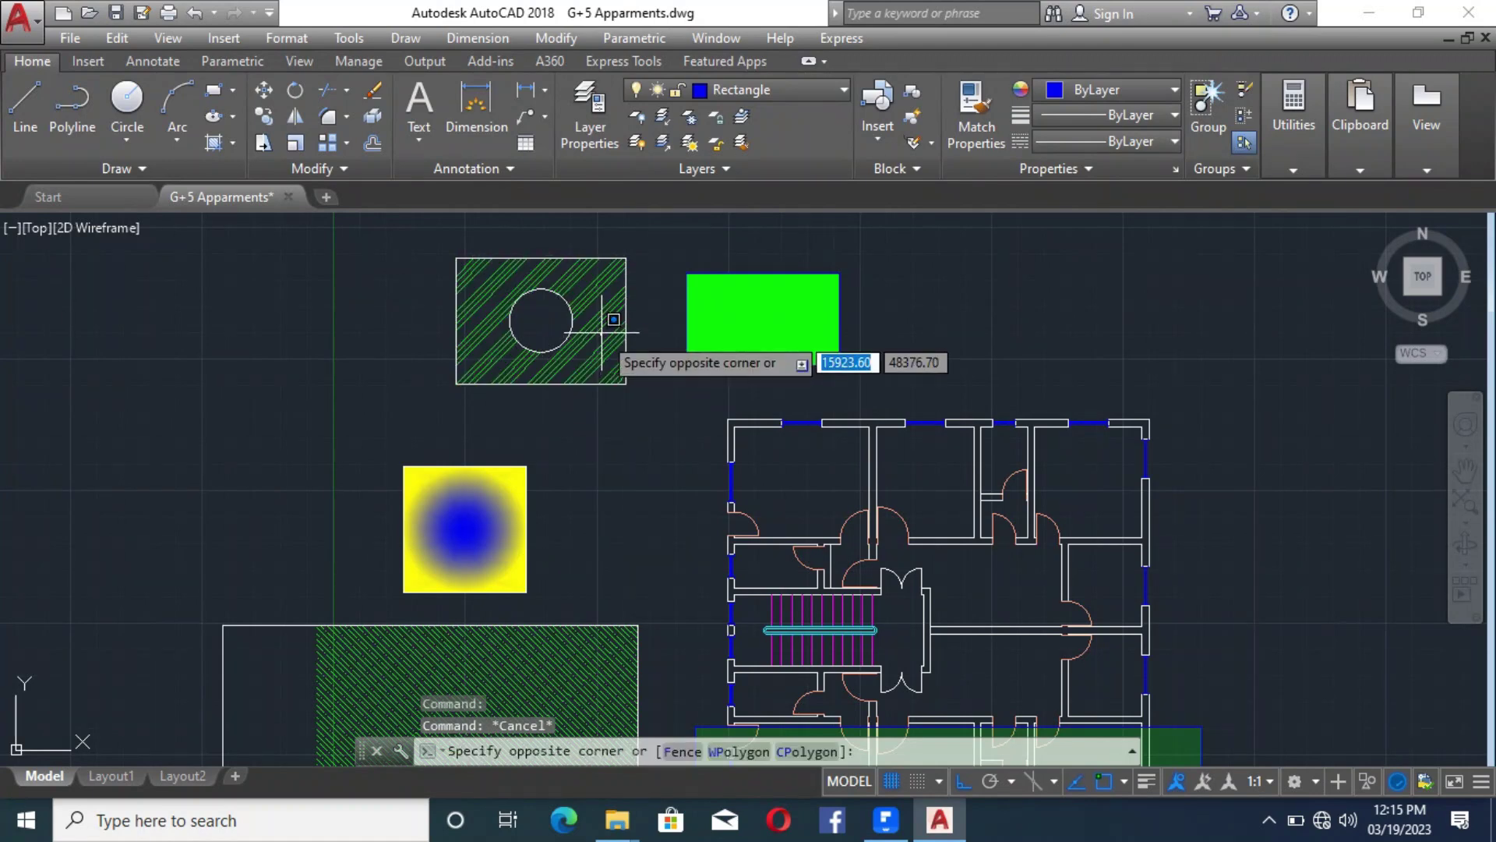
{"action": "left_click", "coordinate": [591, 300]}
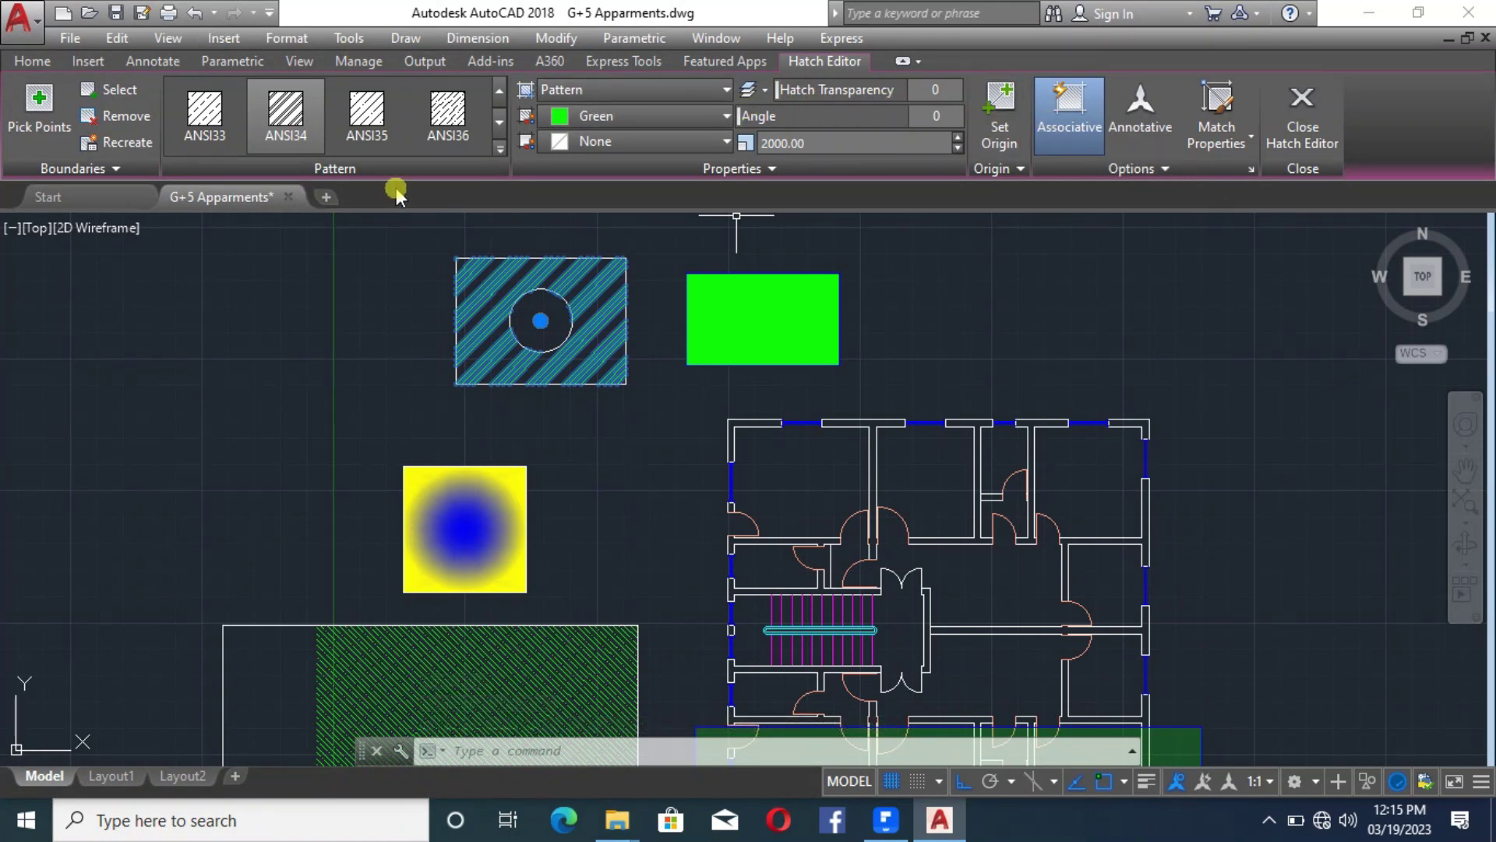
{"action": "key", "text": "Escape"}
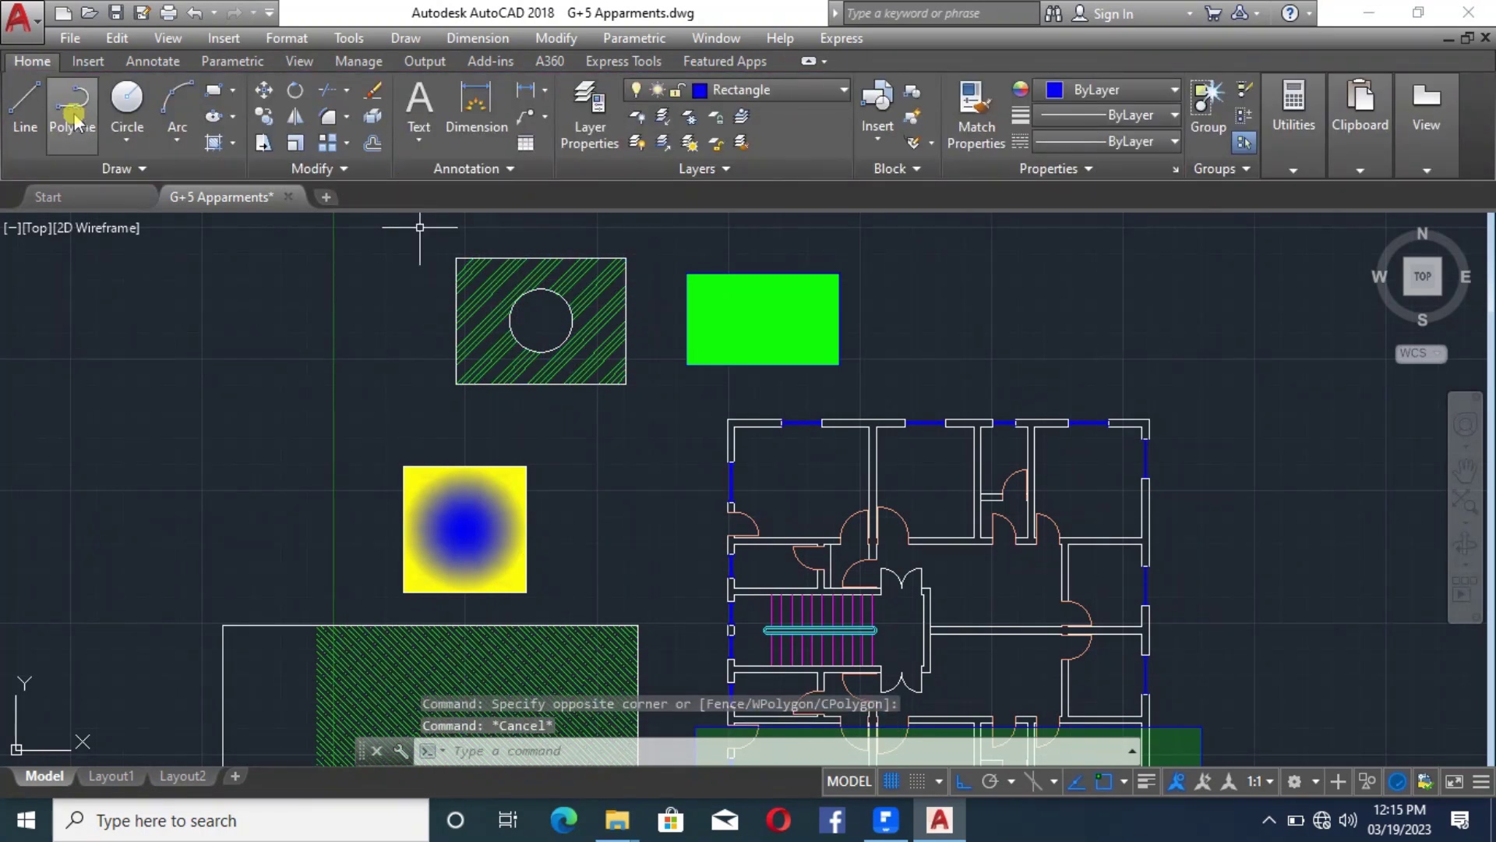
Draw a rectangle to the right of the solid green rectangle, above the floor plan
{"action": "left_click", "coordinate": [213, 90]}
{"action": "left_click", "coordinate": [905, 261]}
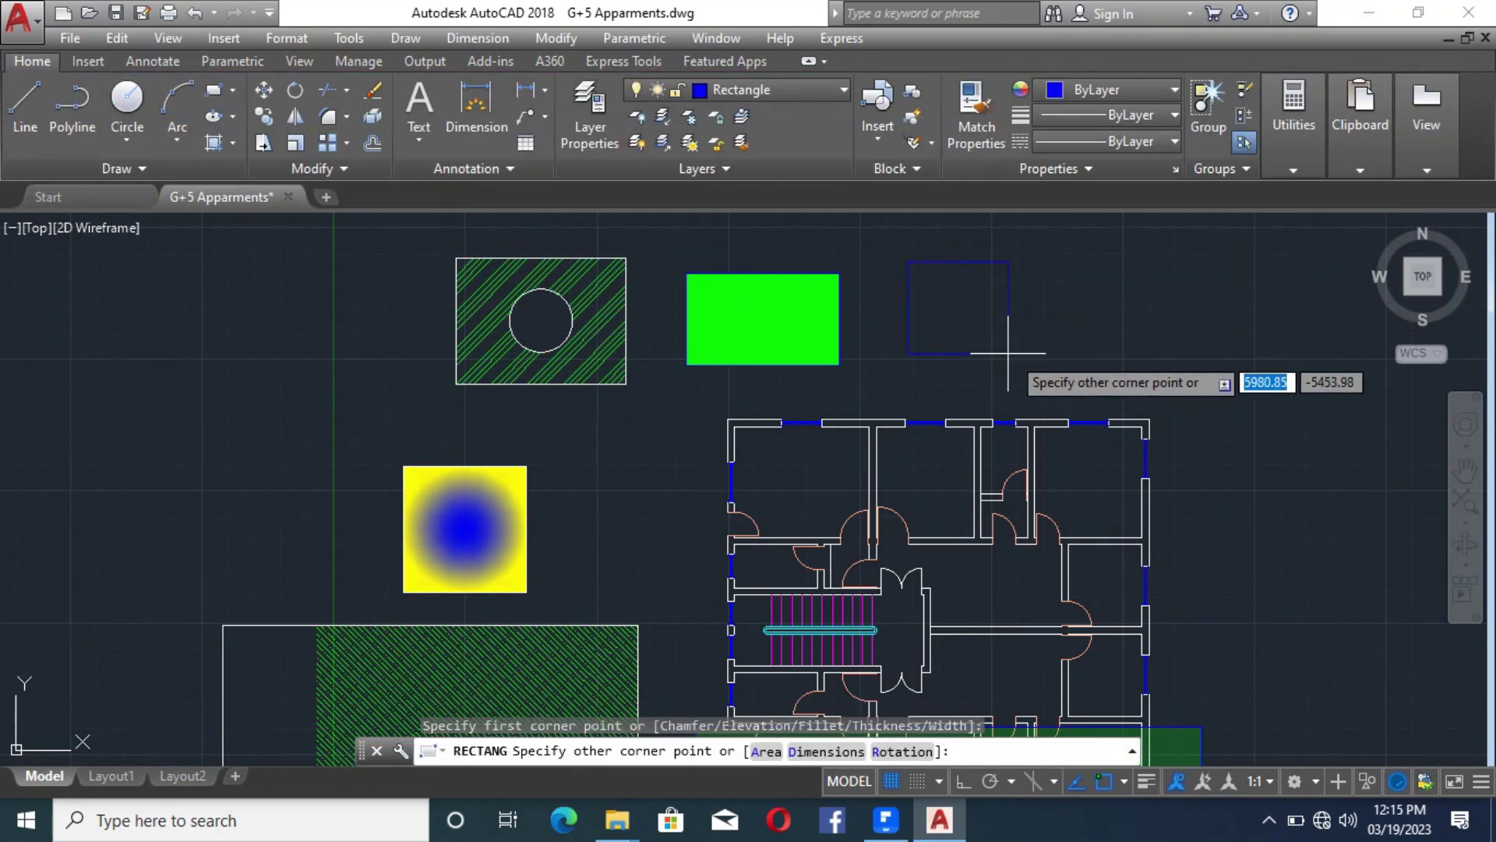
{"action": "left_click", "coordinate": [1090, 347]}
{"action": "key", "text": "Escape"}
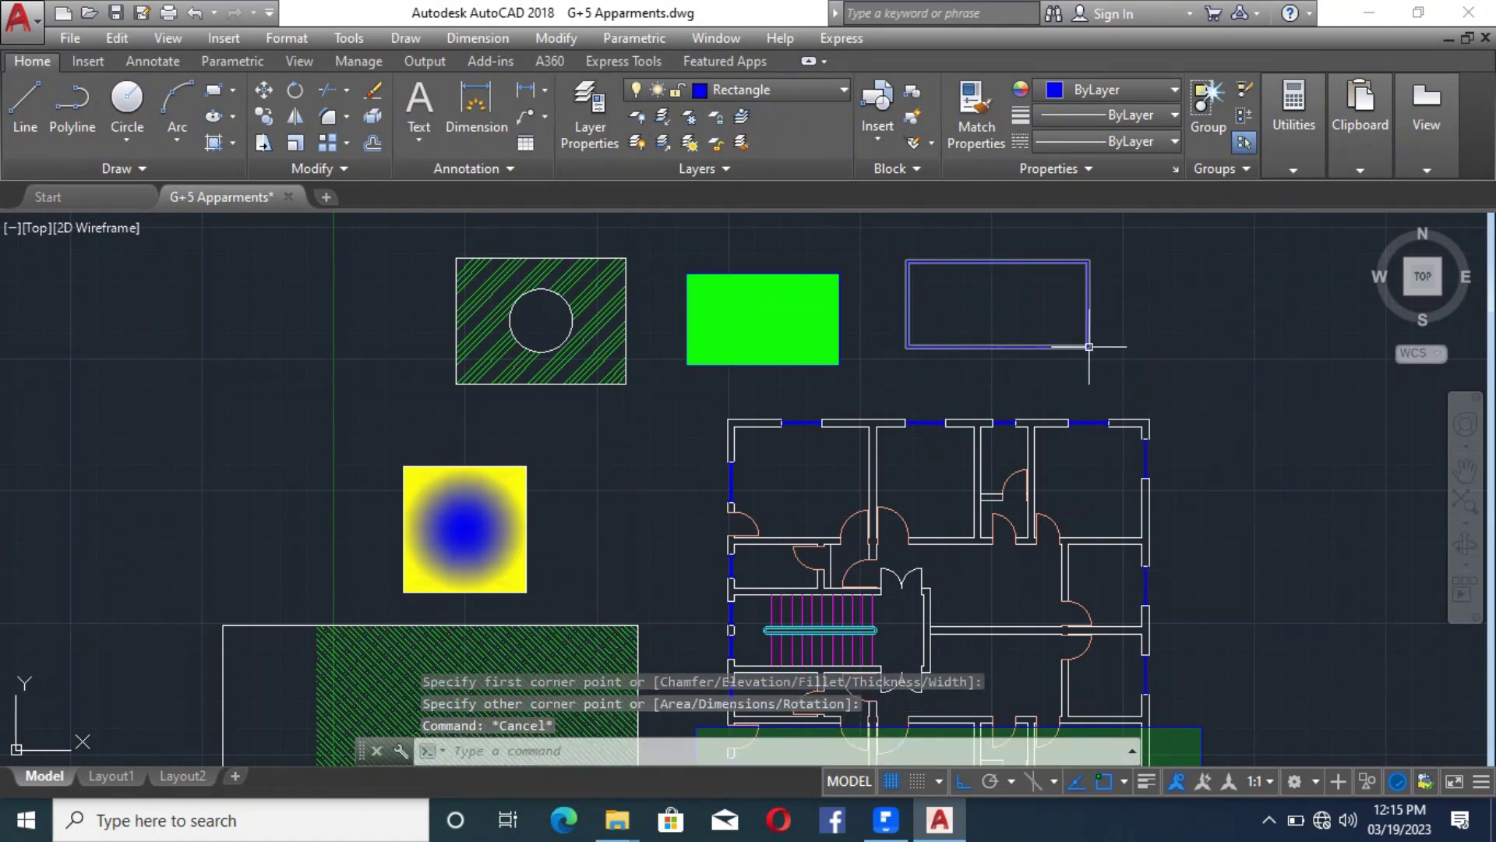
Draw a vertical line from the midpoint of the new rectangle's top edge down to its centre
{"action": "type", "text": "x"}
{"action": "key", "text": "Return"}
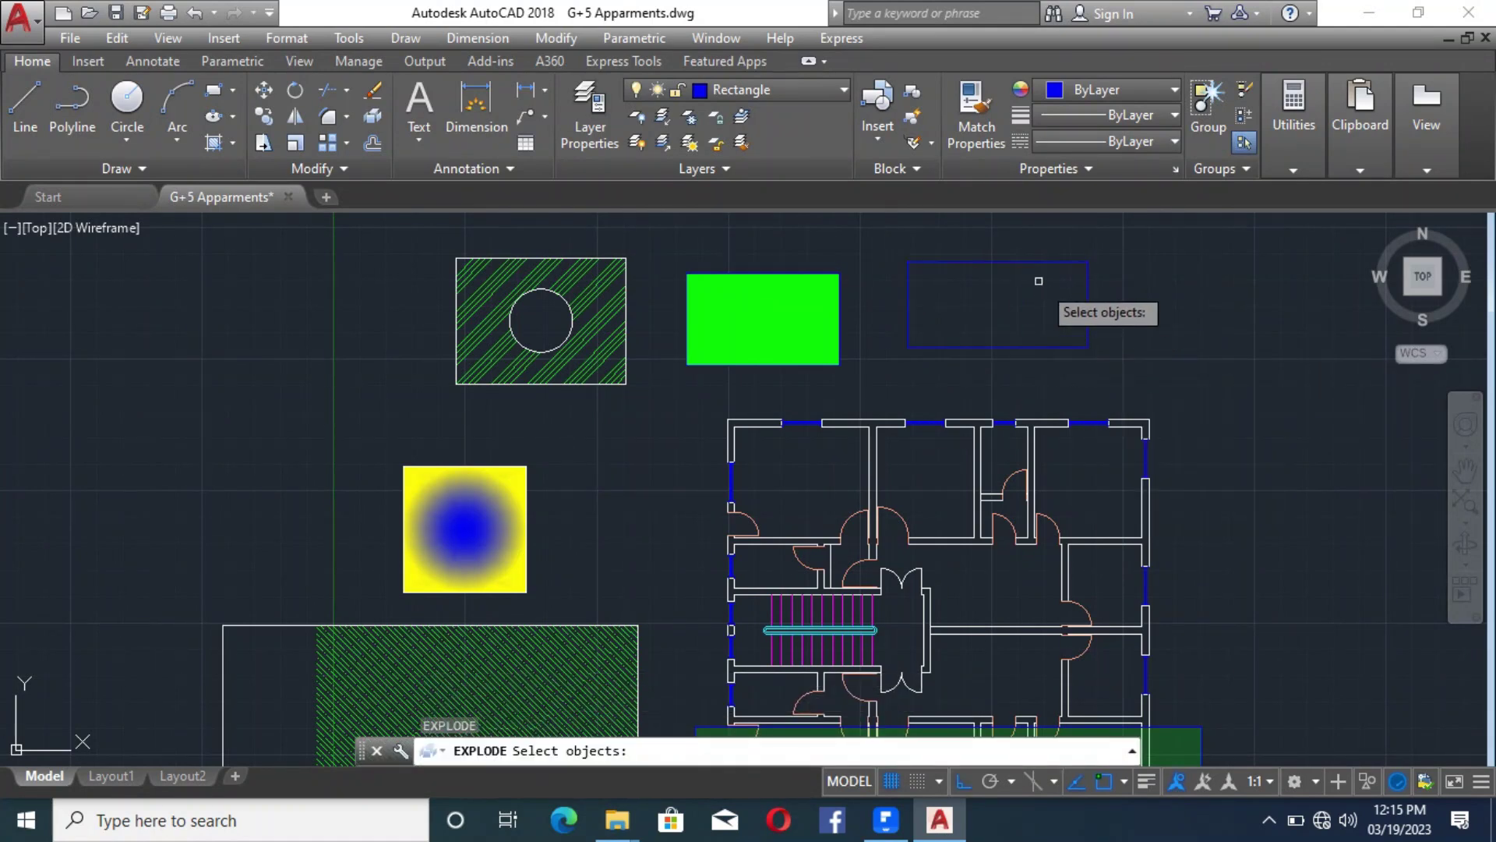
{"action": "left_click", "coordinate": [25, 101]}
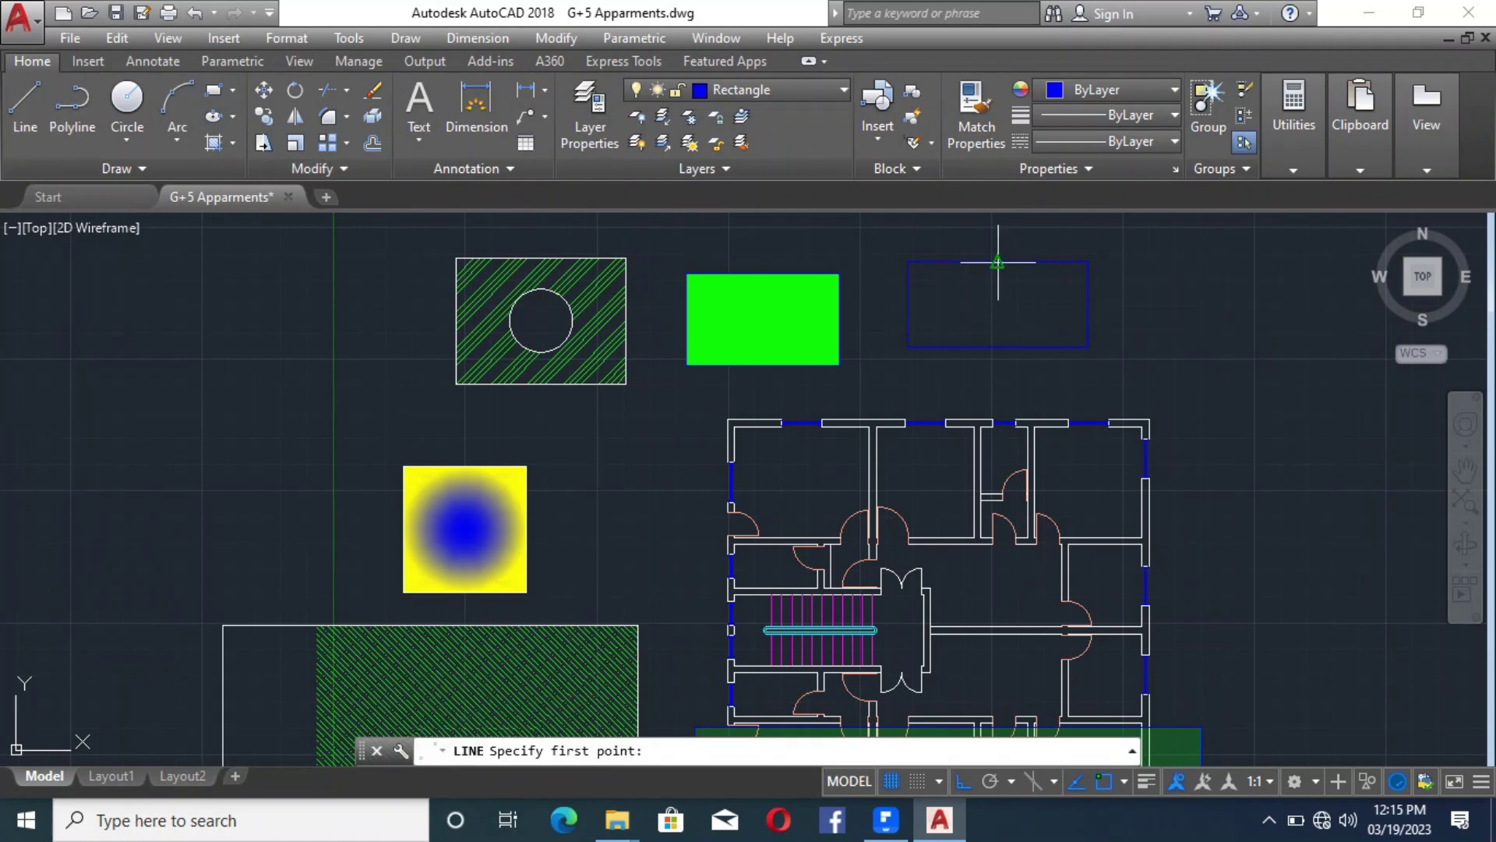
{"action": "left_click", "coordinate": [997, 305]}
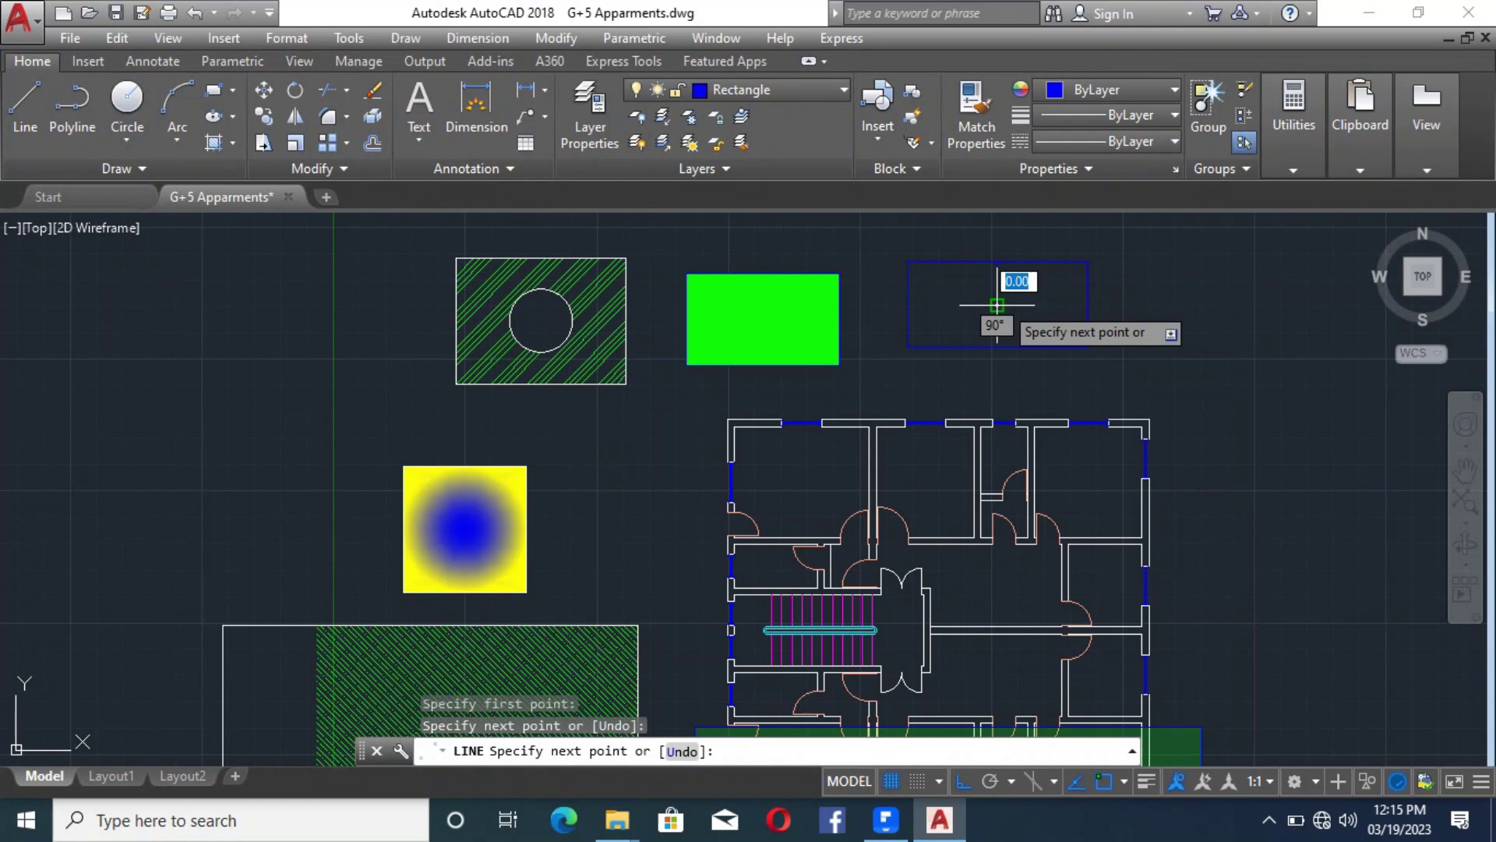
{"action": "key", "text": "Escape"}
{"action": "type", "text": "o"}
{"action": "key", "text": "Return"}
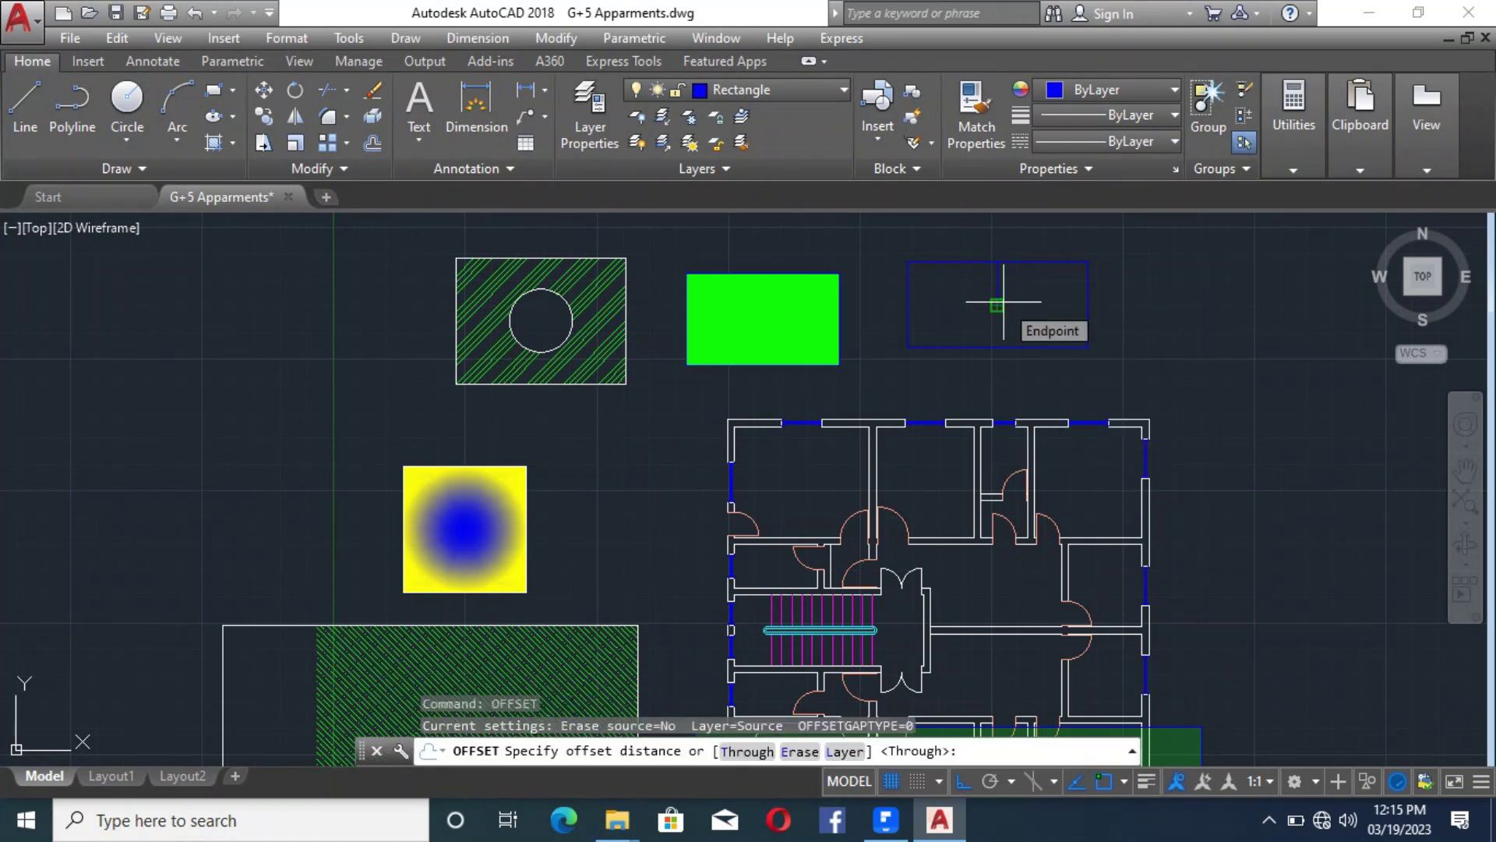
{"action": "type", "text": ".5"}
{"action": "key", "text": "Return"}
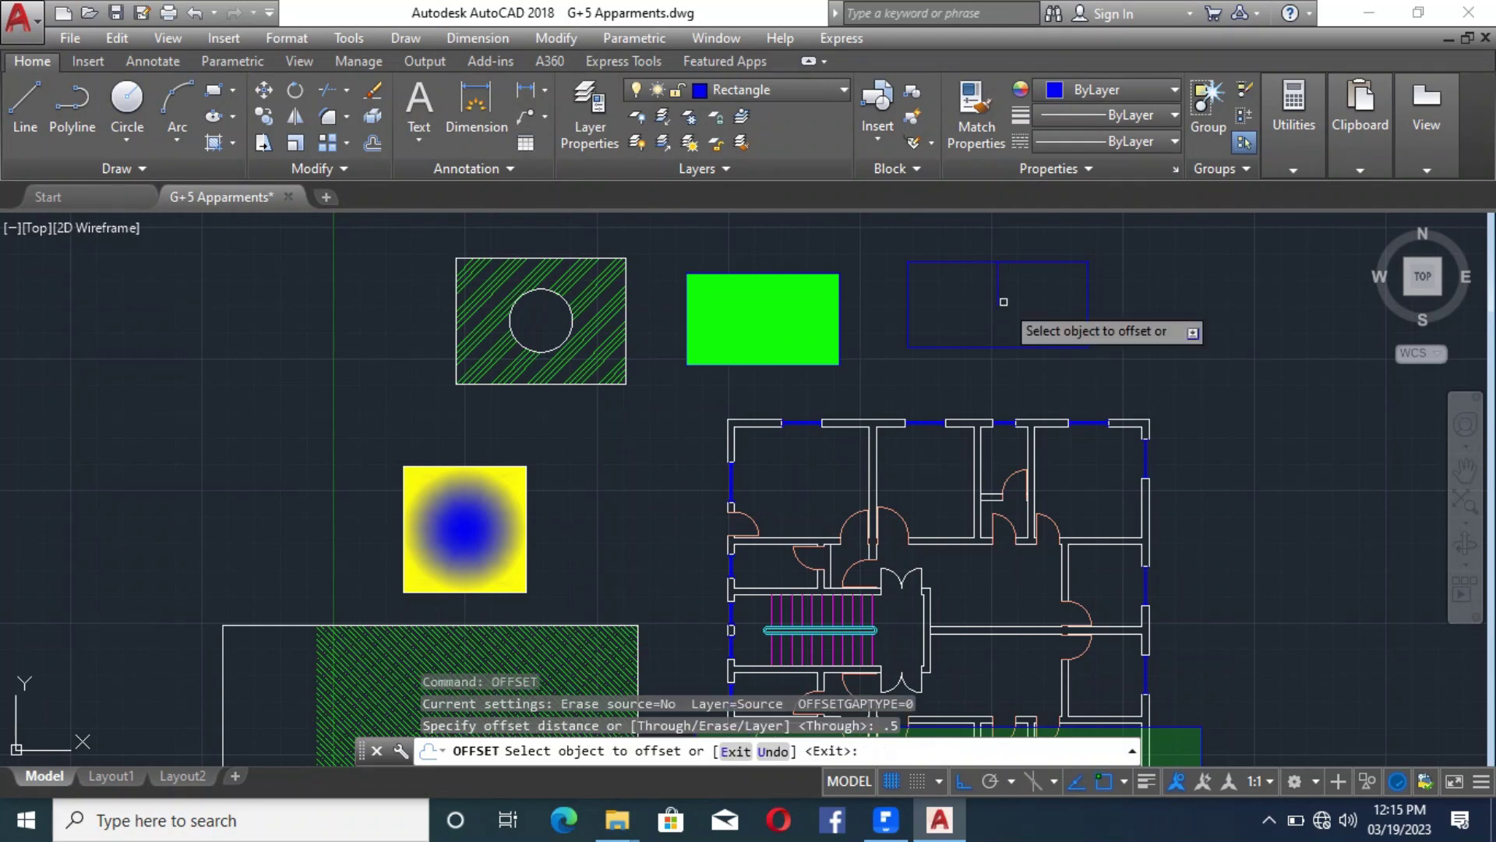
{"action": "left_click", "coordinate": [1000, 292]}
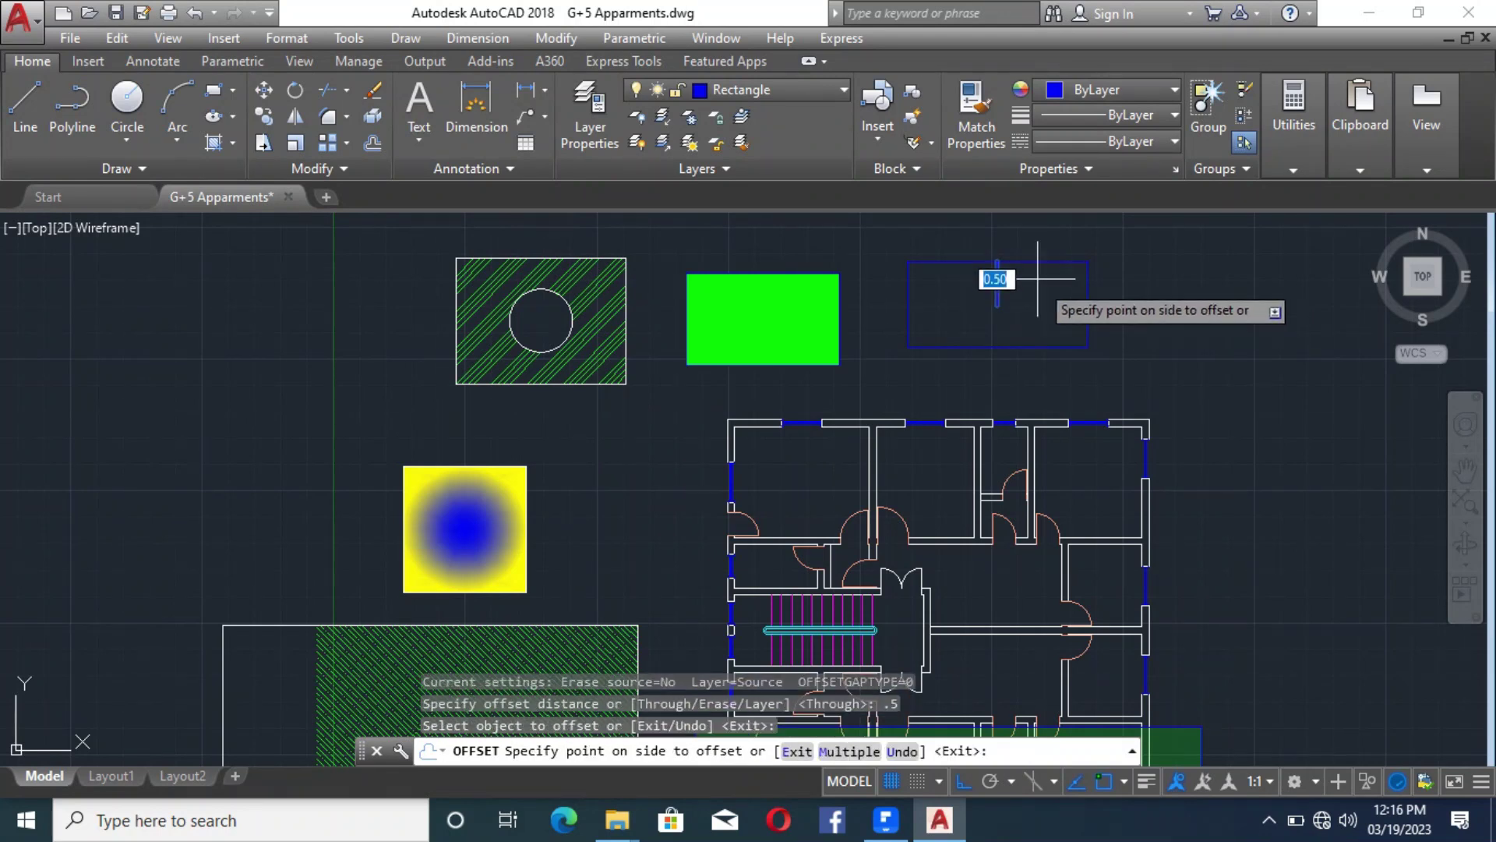
{"action": "scroll", "coordinate": [1038, 278], "scroll_direction": "up", "scroll_amount": 8}
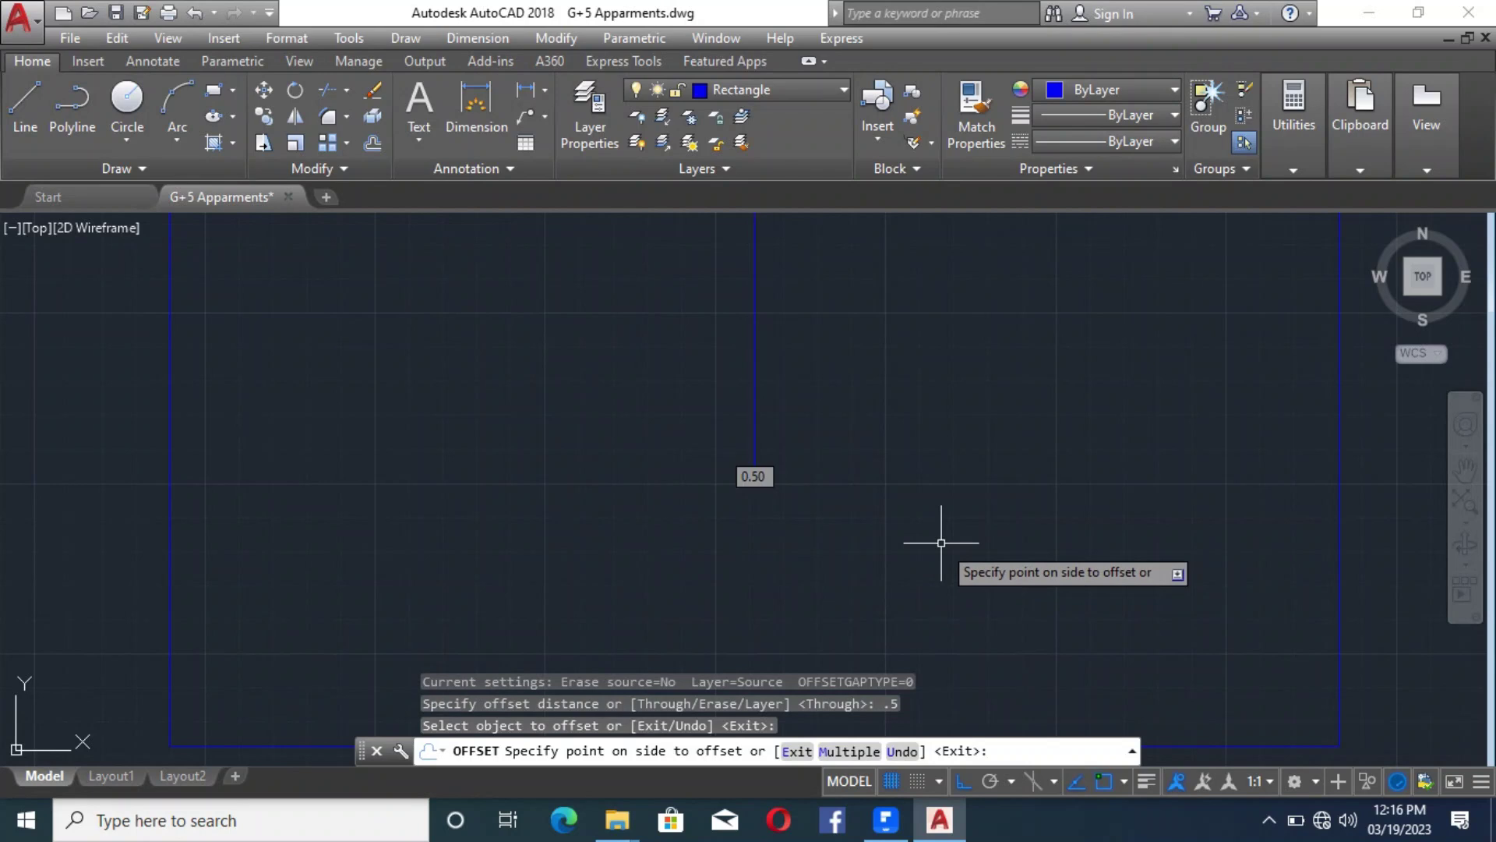
{"action": "key", "text": "Escape"}
Offset the vertical line inside the new rectangle by 20 to its right side
{"action": "type", "text": "o"}
{"action": "key", "text": "Return"}
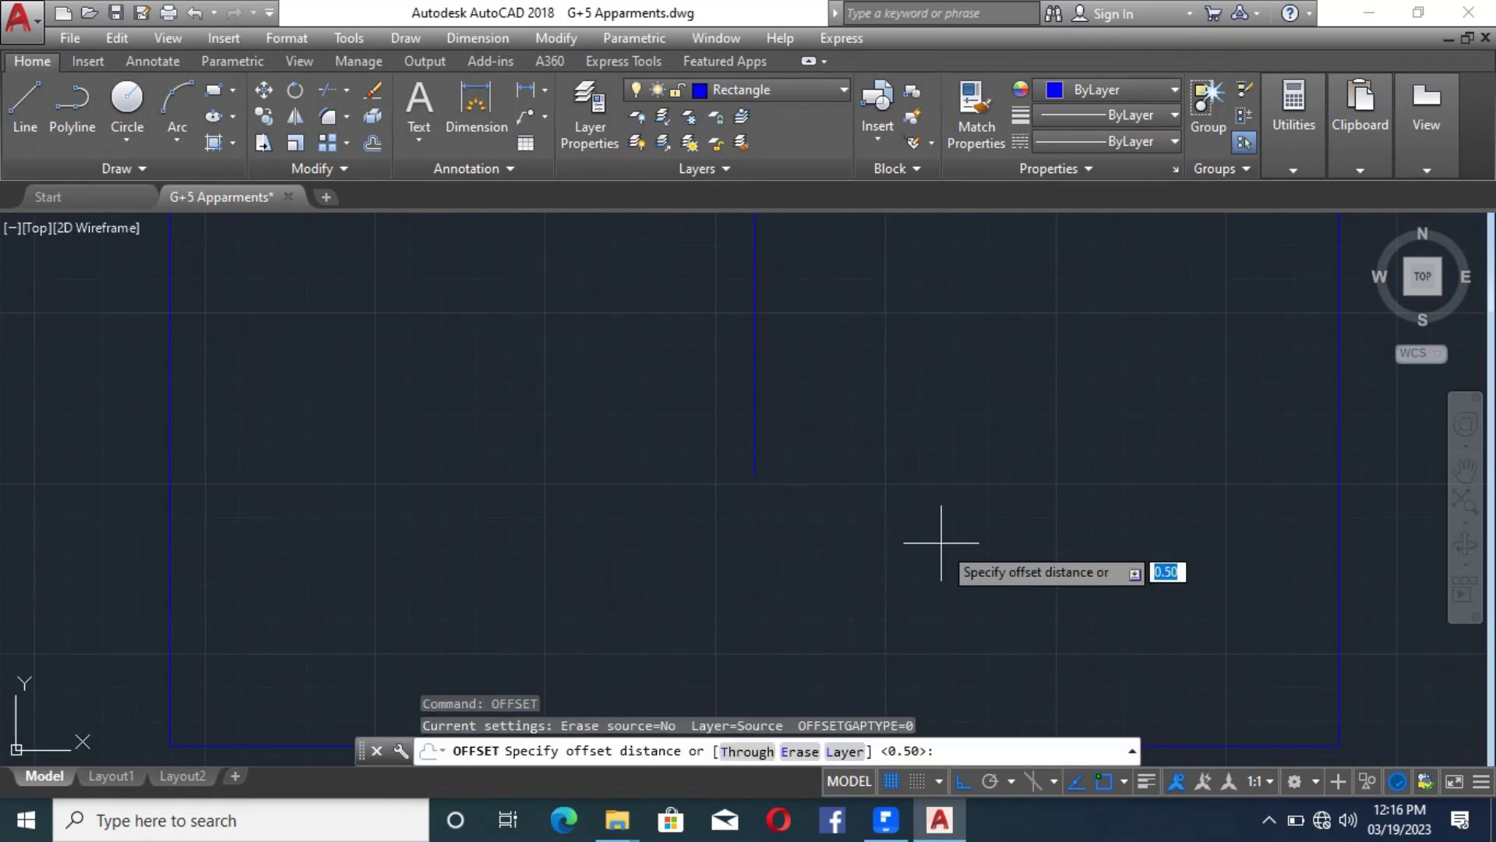
{"action": "key", "text": "Return"}
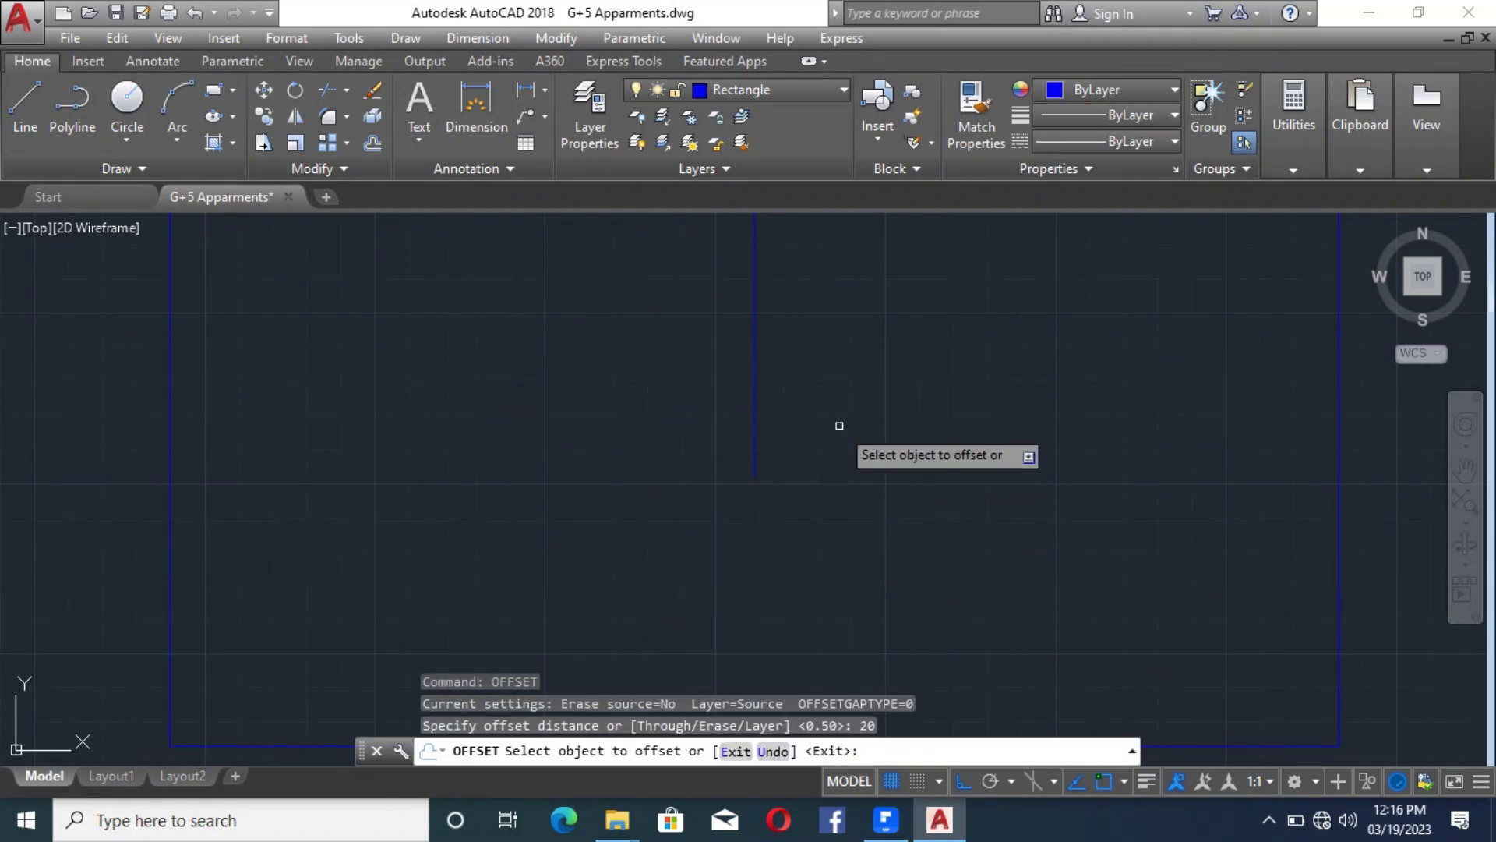
{"action": "left_click", "coordinate": [756, 394]}
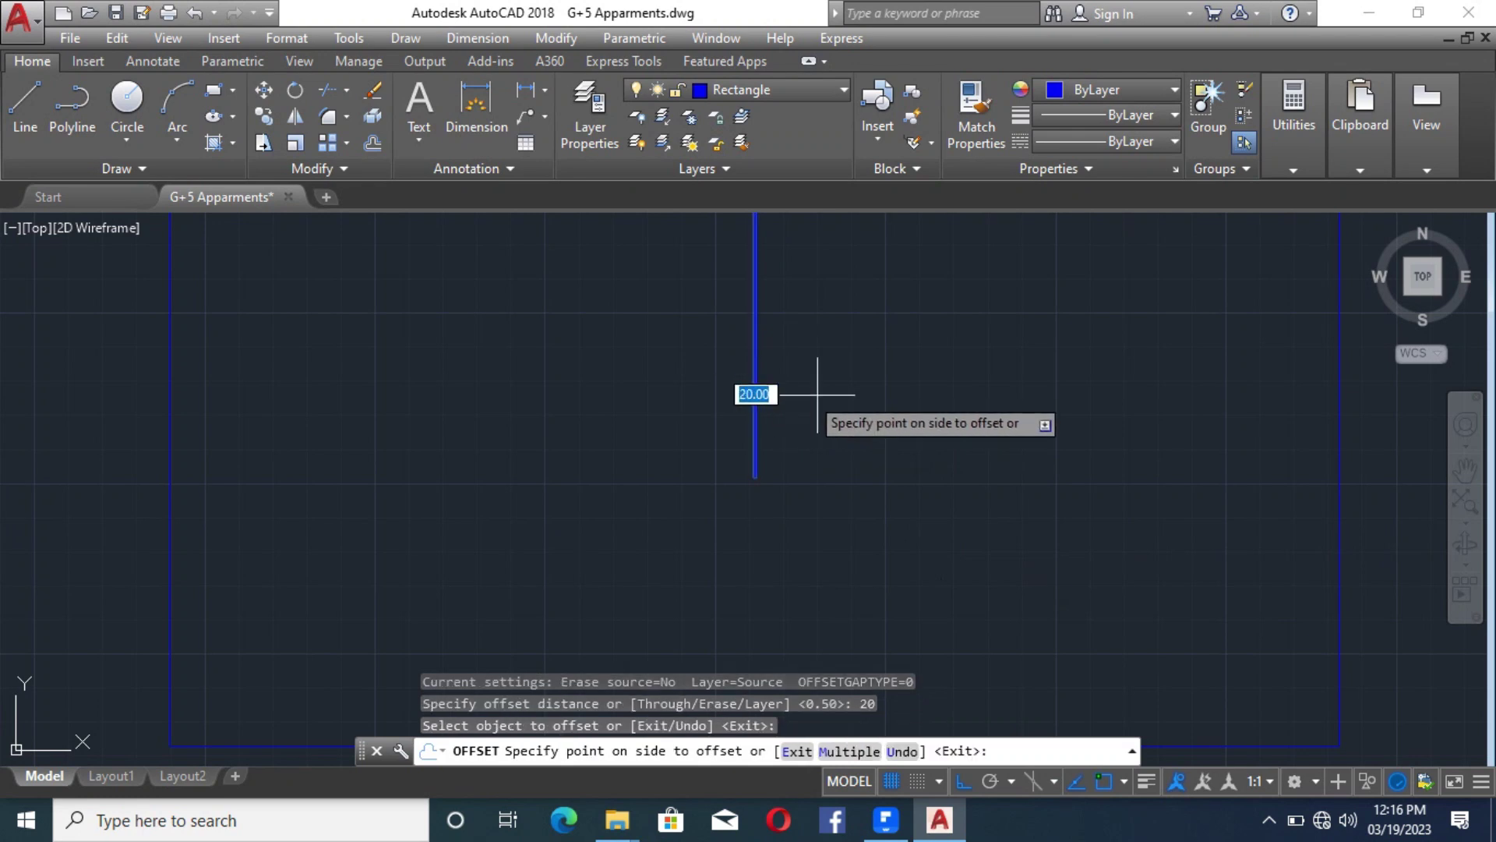
{"action": "scroll", "coordinate": [857, 436], "scroll_direction": "down", "scroll_amount": 4}
{"action": "scroll", "coordinate": [884, 366], "scroll_direction": "up", "scroll_amount": 5}
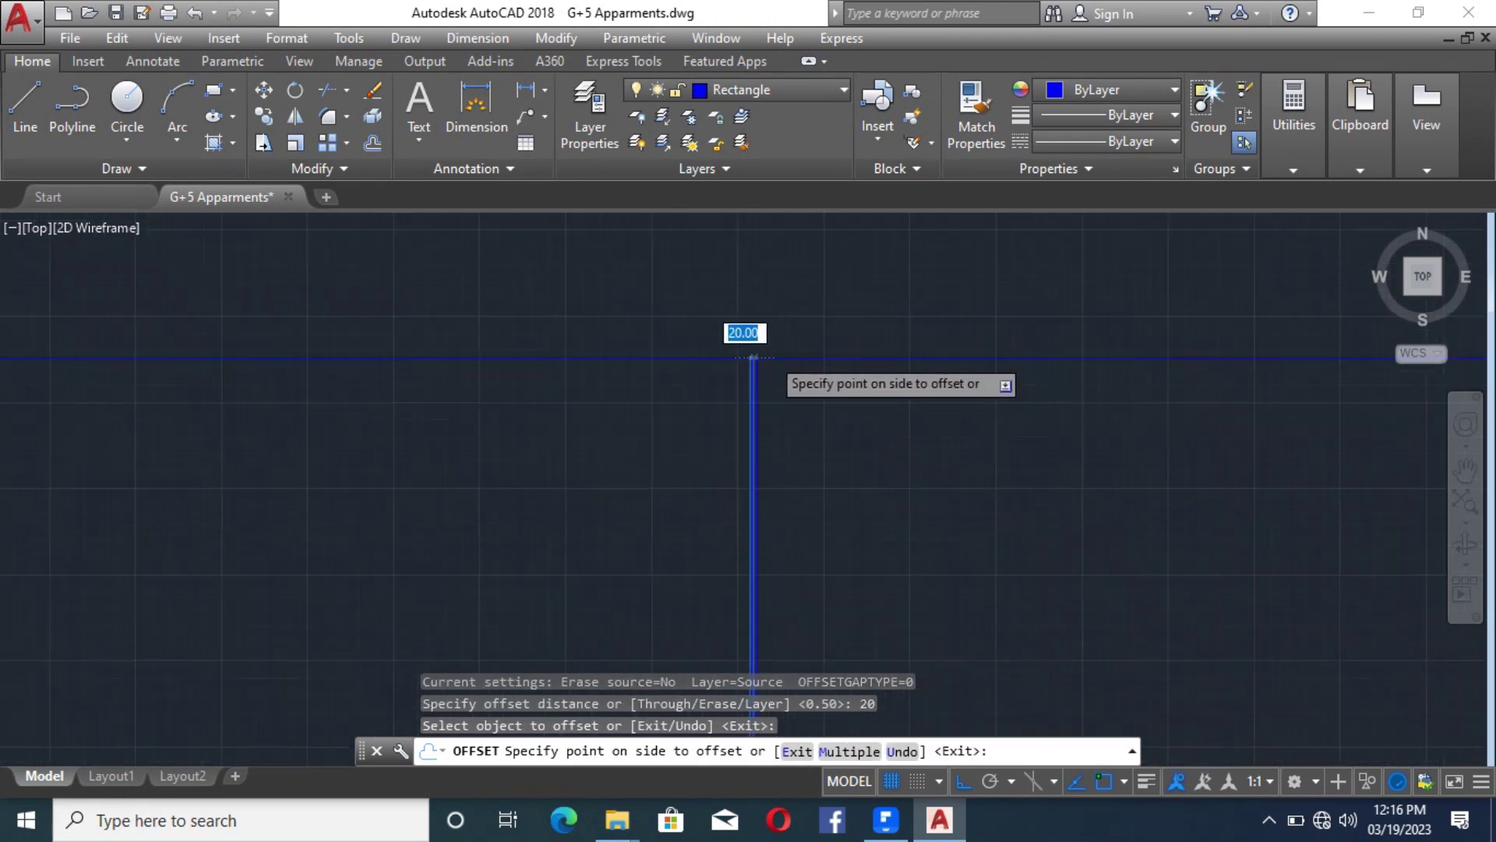
{"action": "left_click", "coordinate": [1013, 426]}
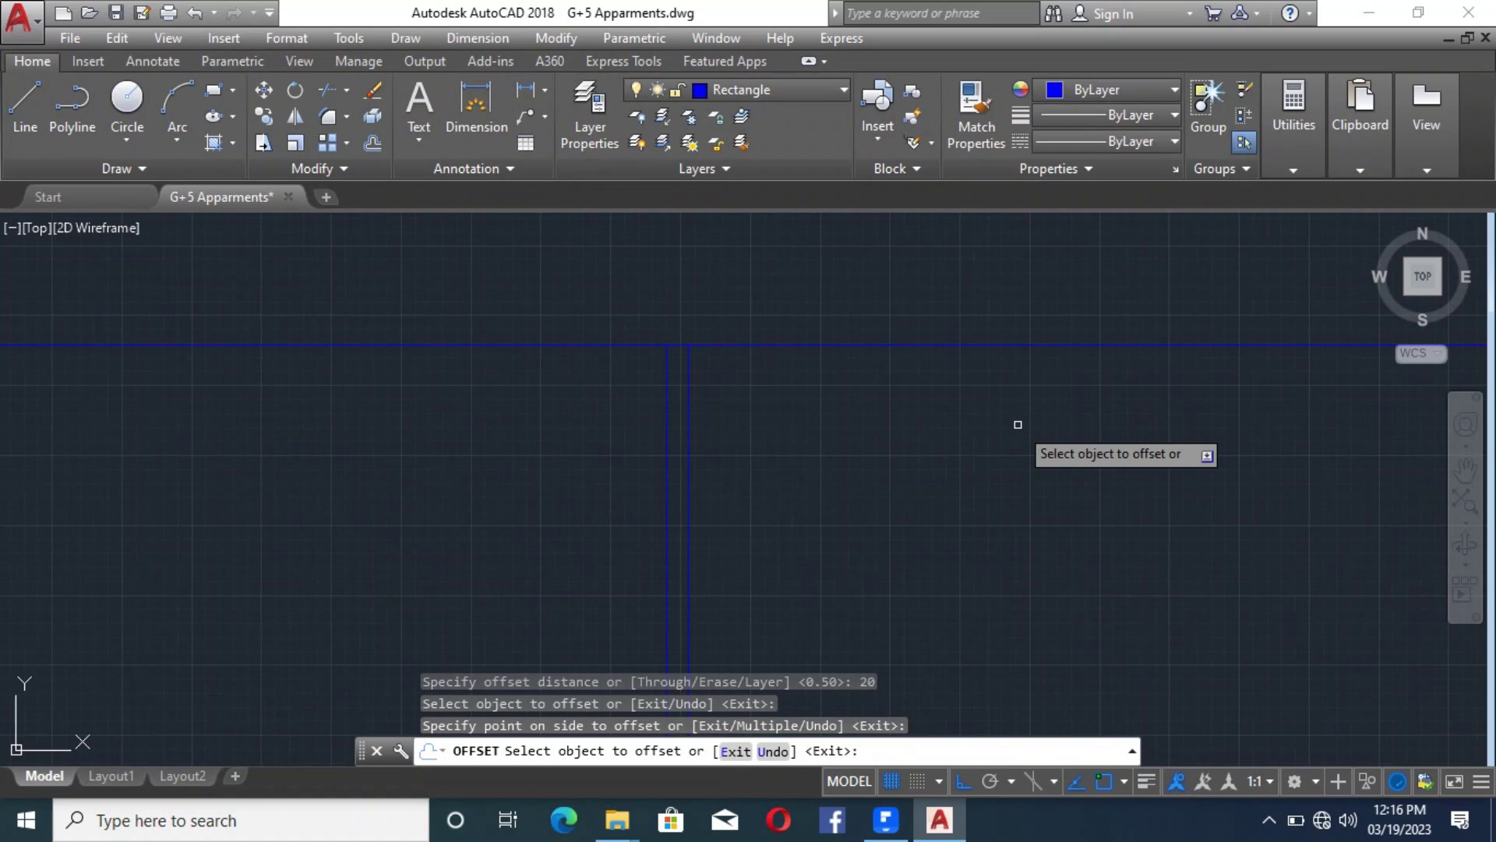
Trim the rectangle's top edge between the two vertical lines to open a gap
{"action": "key", "text": "Escape"}
{"action": "type", "text": "tr"}
{"action": "key", "text": "Return"}
{"action": "key", "text": "Return"}
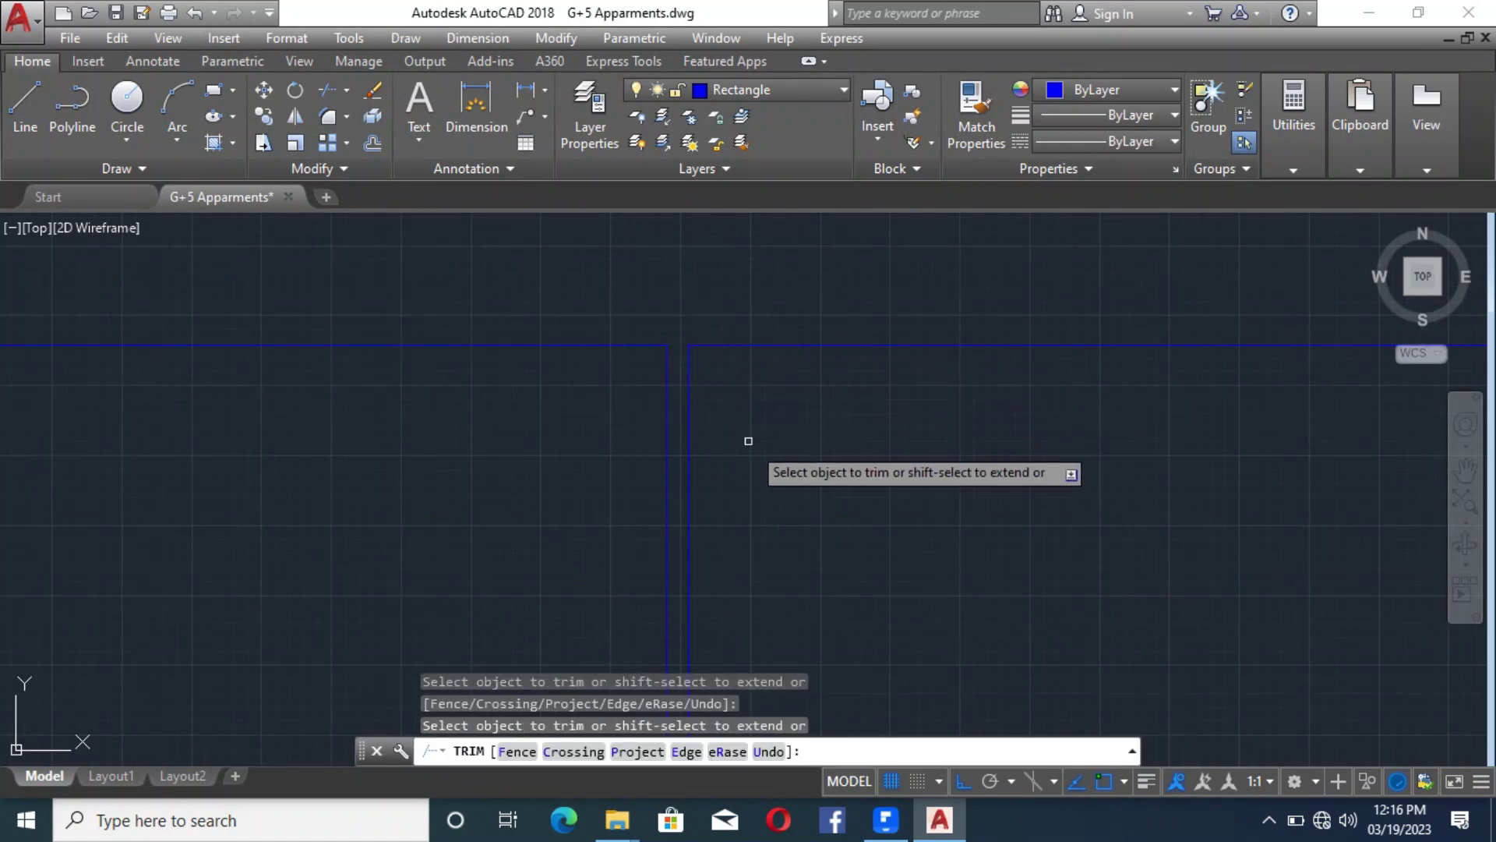
{"action": "key", "text": "Escape"}
Erase both vertical lines below the gap in the rectangle's top edge
{"action": "left_click", "coordinate": [768, 456]}
{"action": "left_click", "coordinate": [615, 424]}
{"action": "key", "text": "Delete"}
{"action": "scroll", "coordinate": [617, 430], "scroll_direction": "down", "scroll_amount": 1}
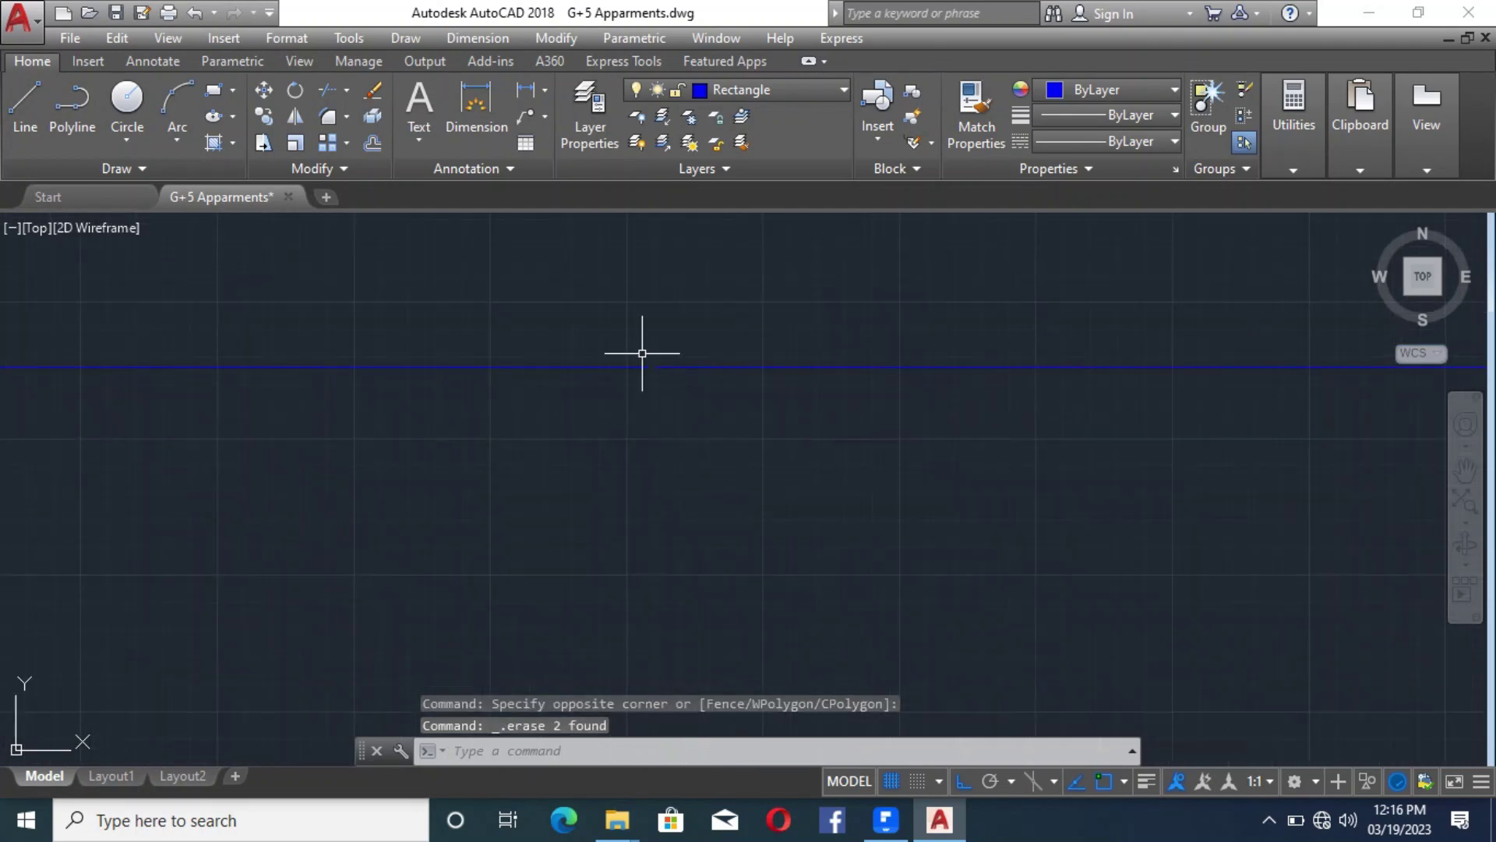
{"action": "scroll", "coordinate": [653, 371], "scroll_direction": "down", "scroll_amount": 6}
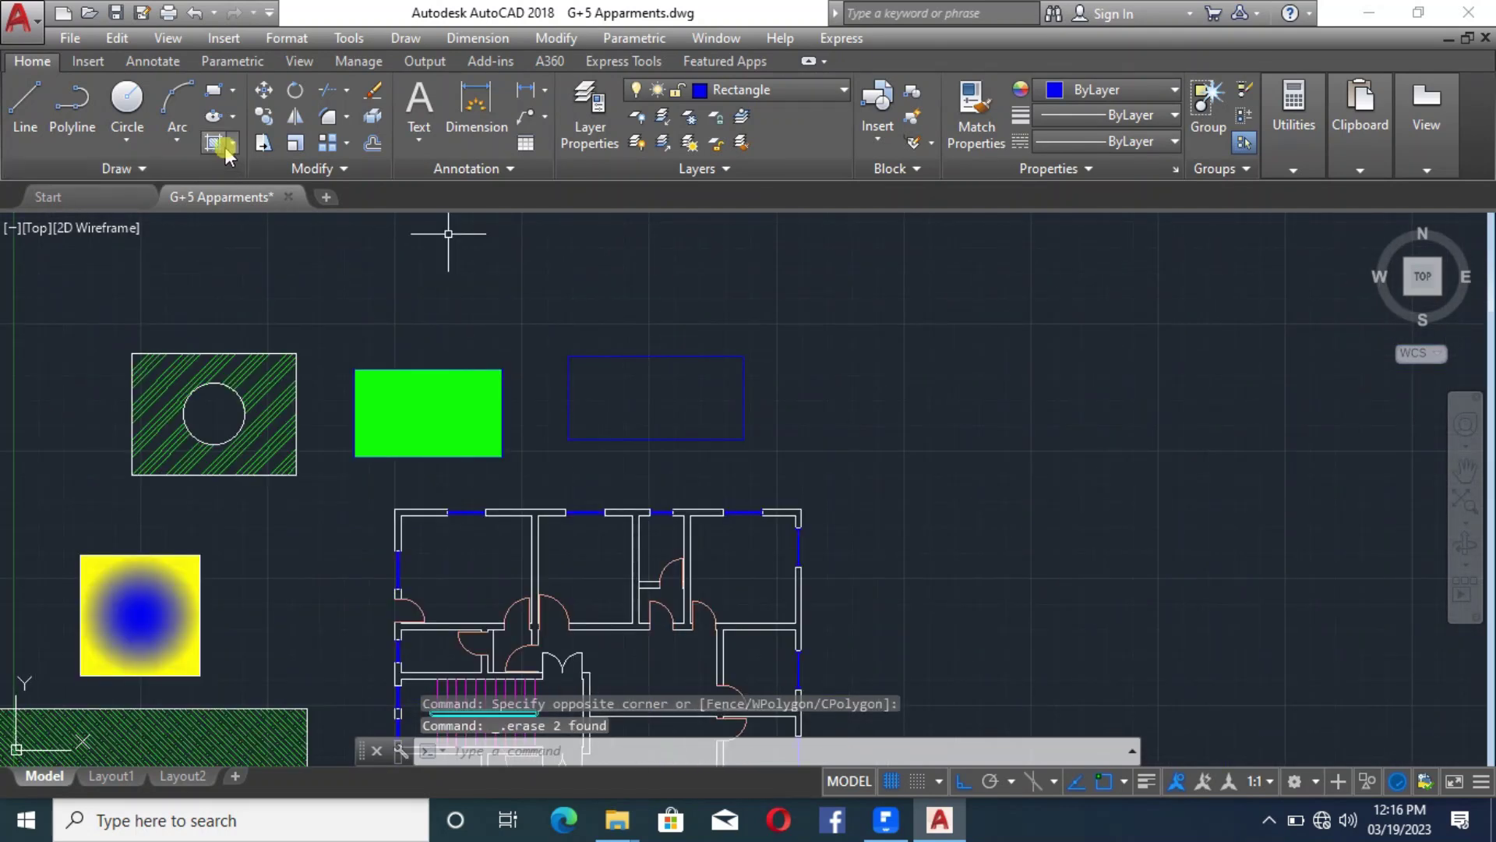
{"action": "left_click", "coordinate": [221, 148]}
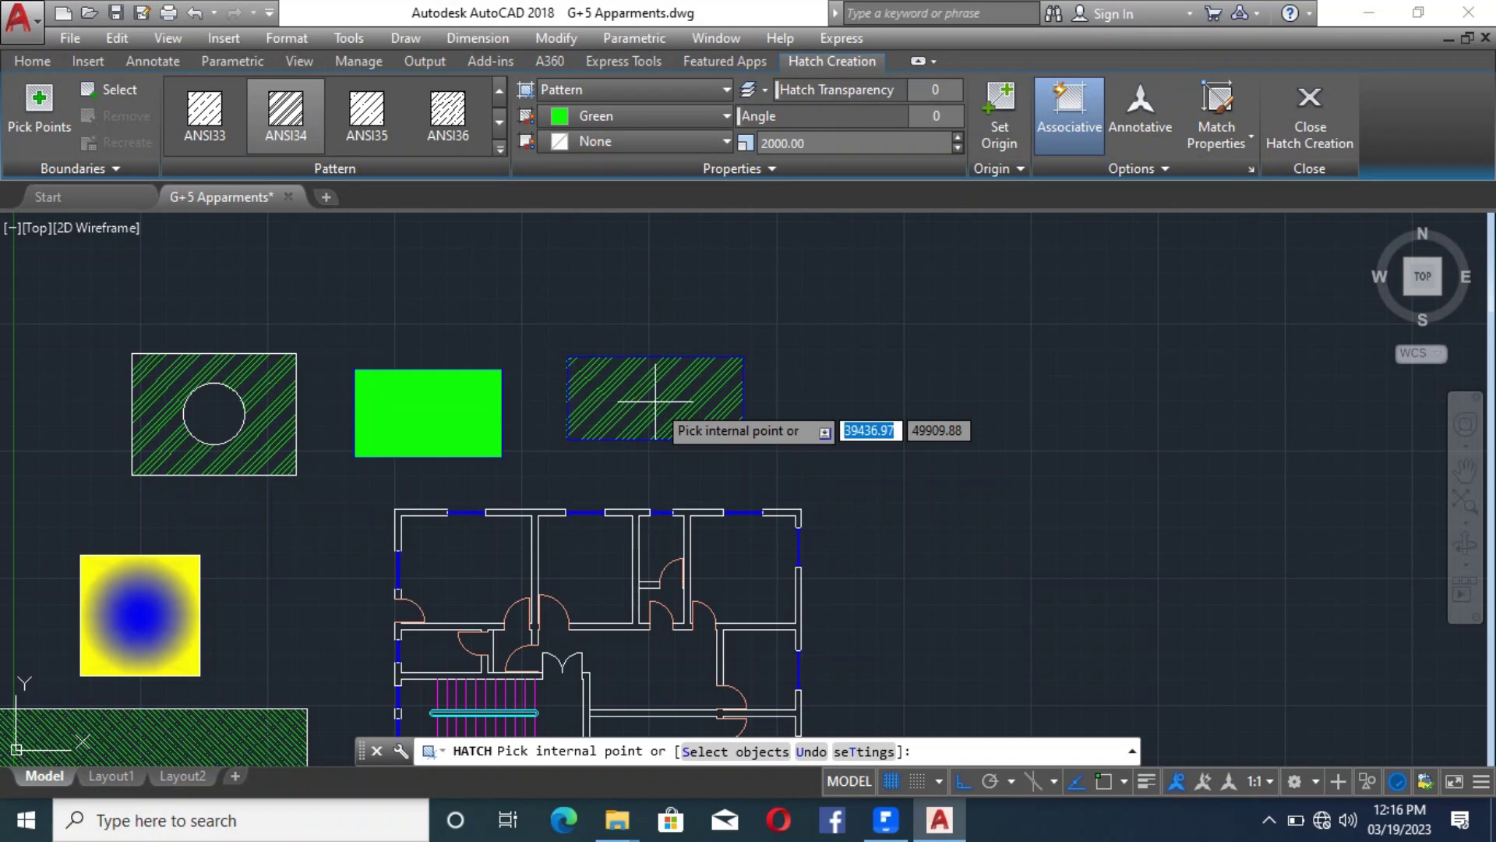
{"action": "scroll", "coordinate": [659, 372], "scroll_direction": "up", "scroll_amount": 5}
{"action": "scroll", "coordinate": [611, 312], "scroll_direction": "up", "scroll_amount": 4}
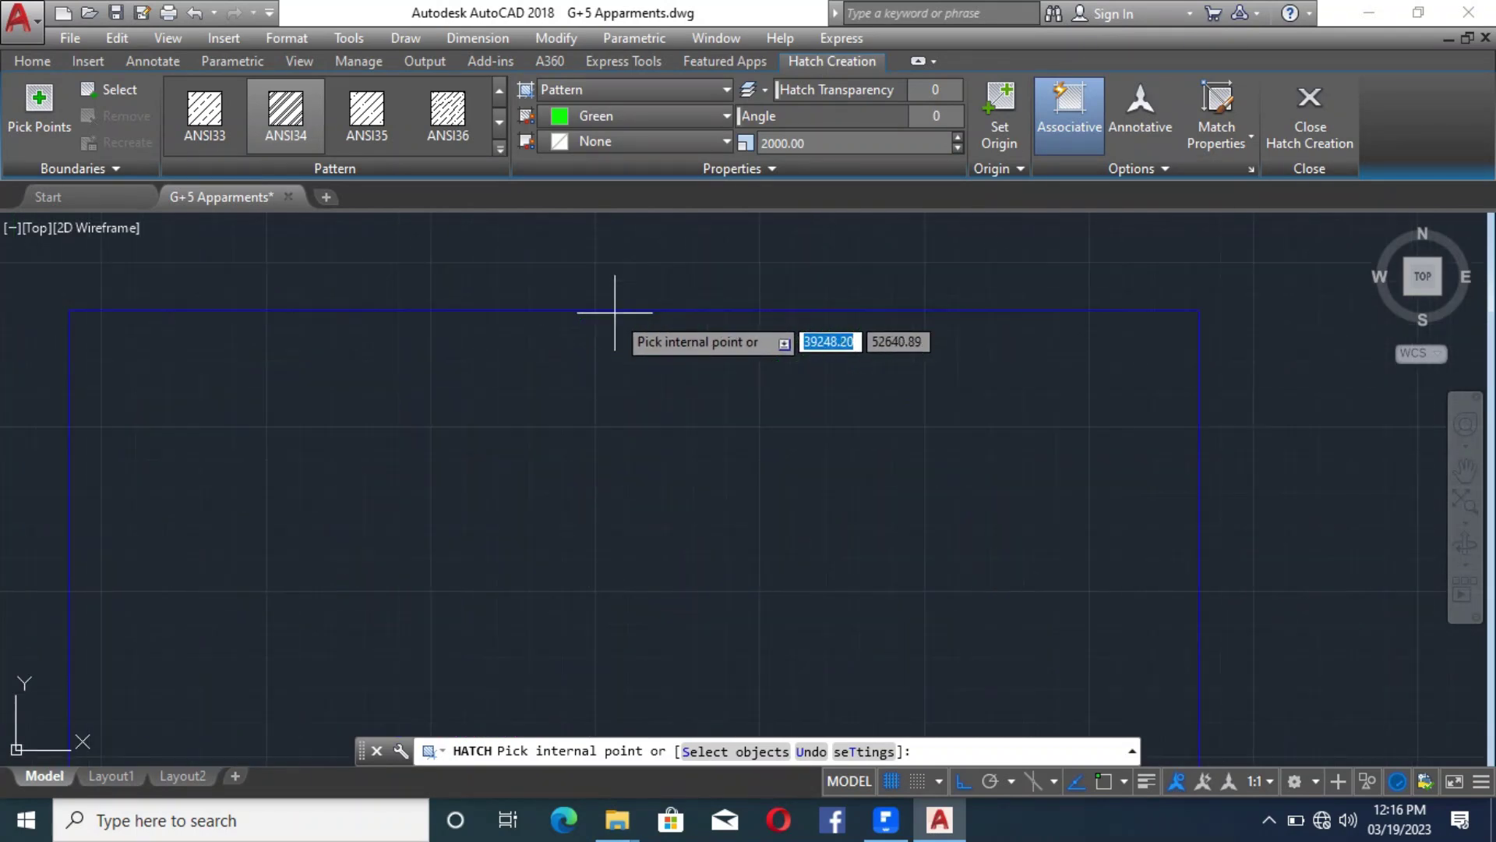
{"action": "scroll", "coordinate": [686, 358], "scroll_direction": "down", "scroll_amount": 3}
{"action": "key", "text": "Escape"}
{"action": "key", "text": "Escape"}
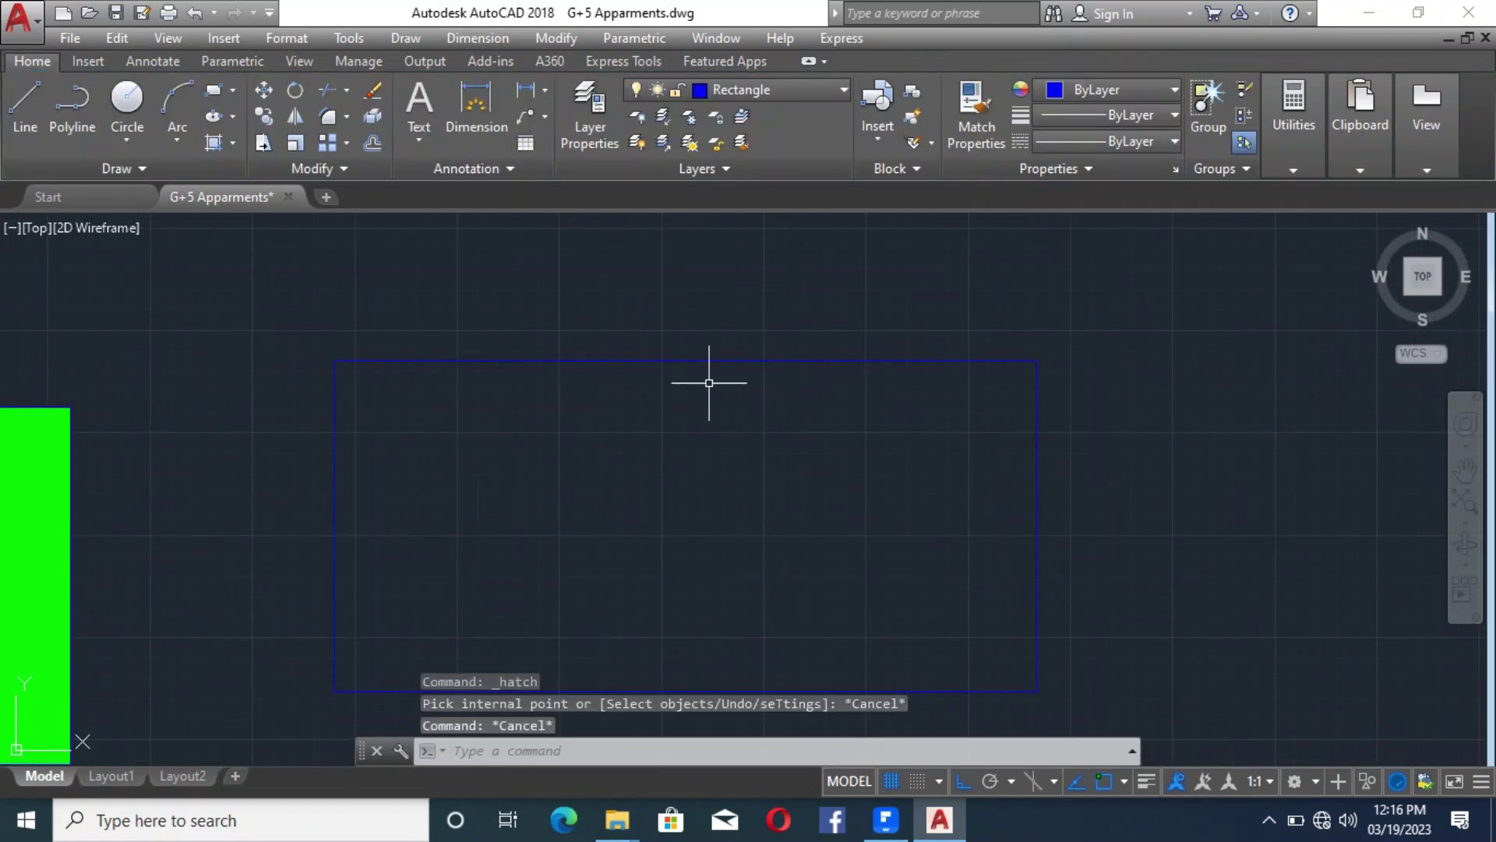
Explode the blue rectangle with the small gap into separate lines
{"action": "left_click", "coordinate": [627, 361]}
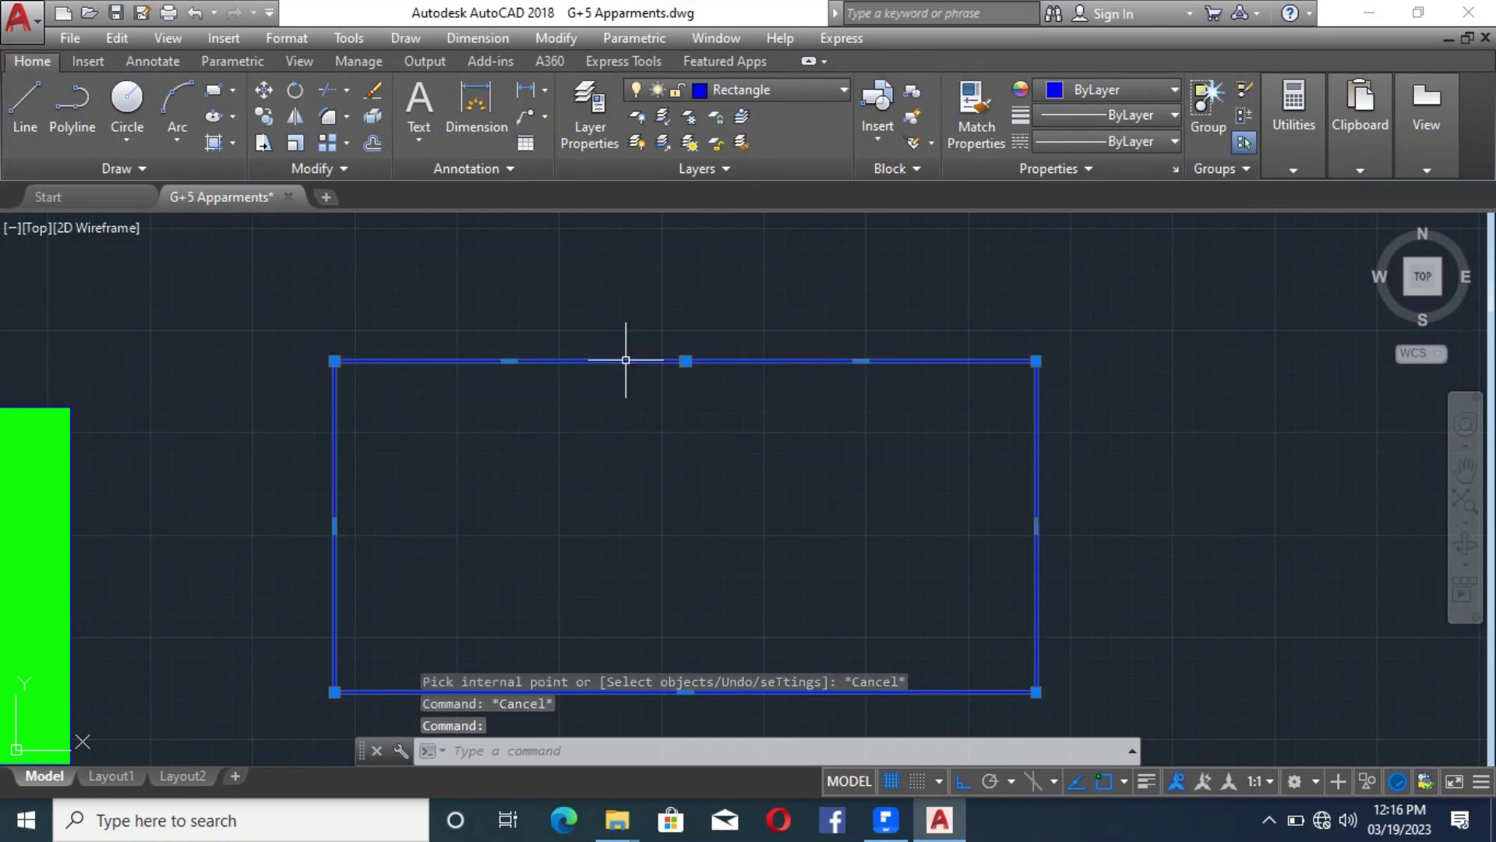
{"action": "key", "text": "Escape"}
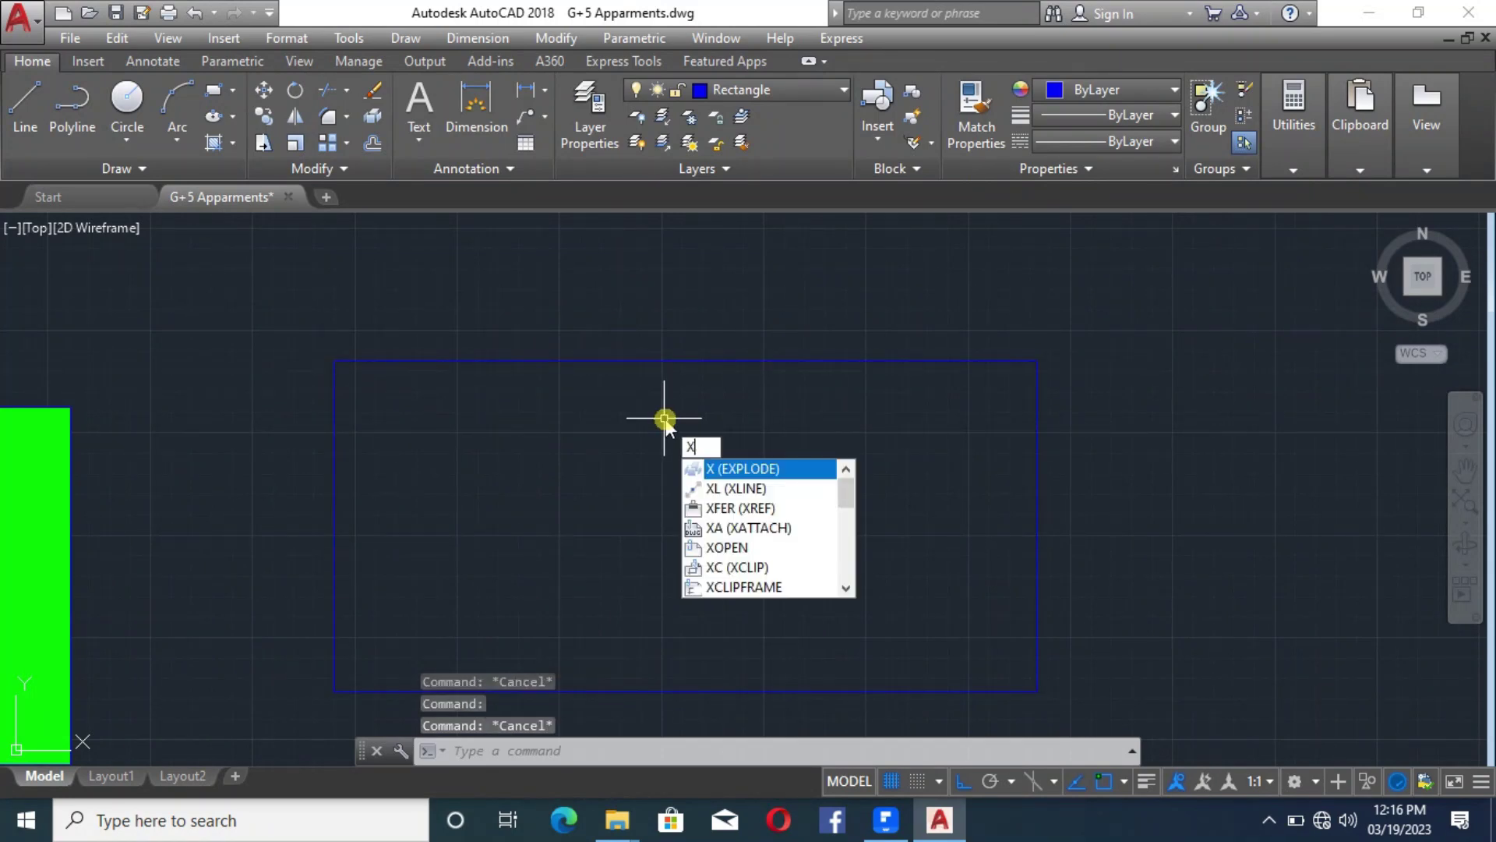
{"action": "key", "text": "Return"}
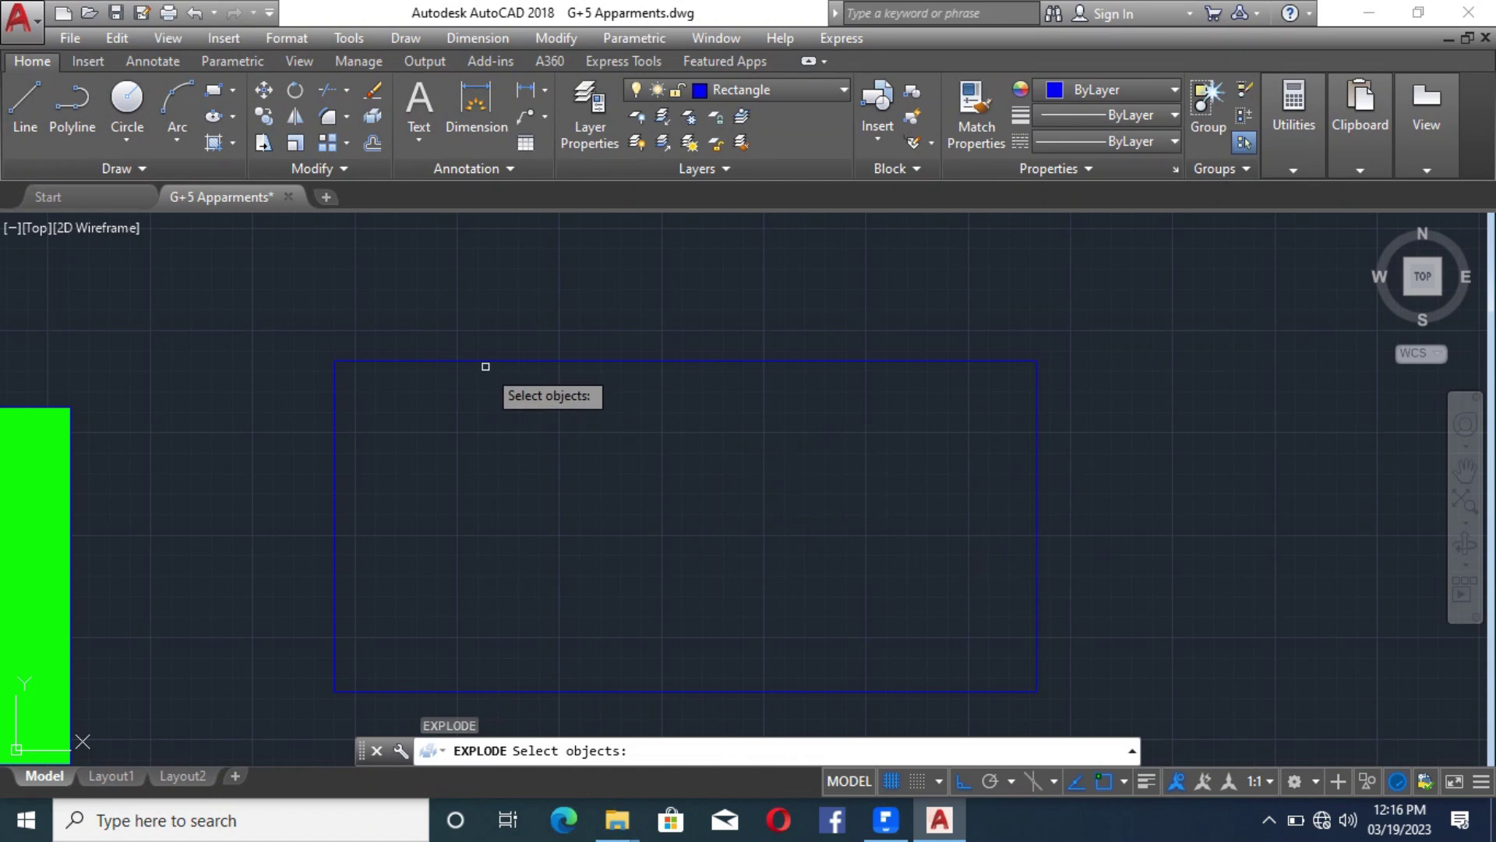
{"action": "left_click", "coordinate": [490, 360]}
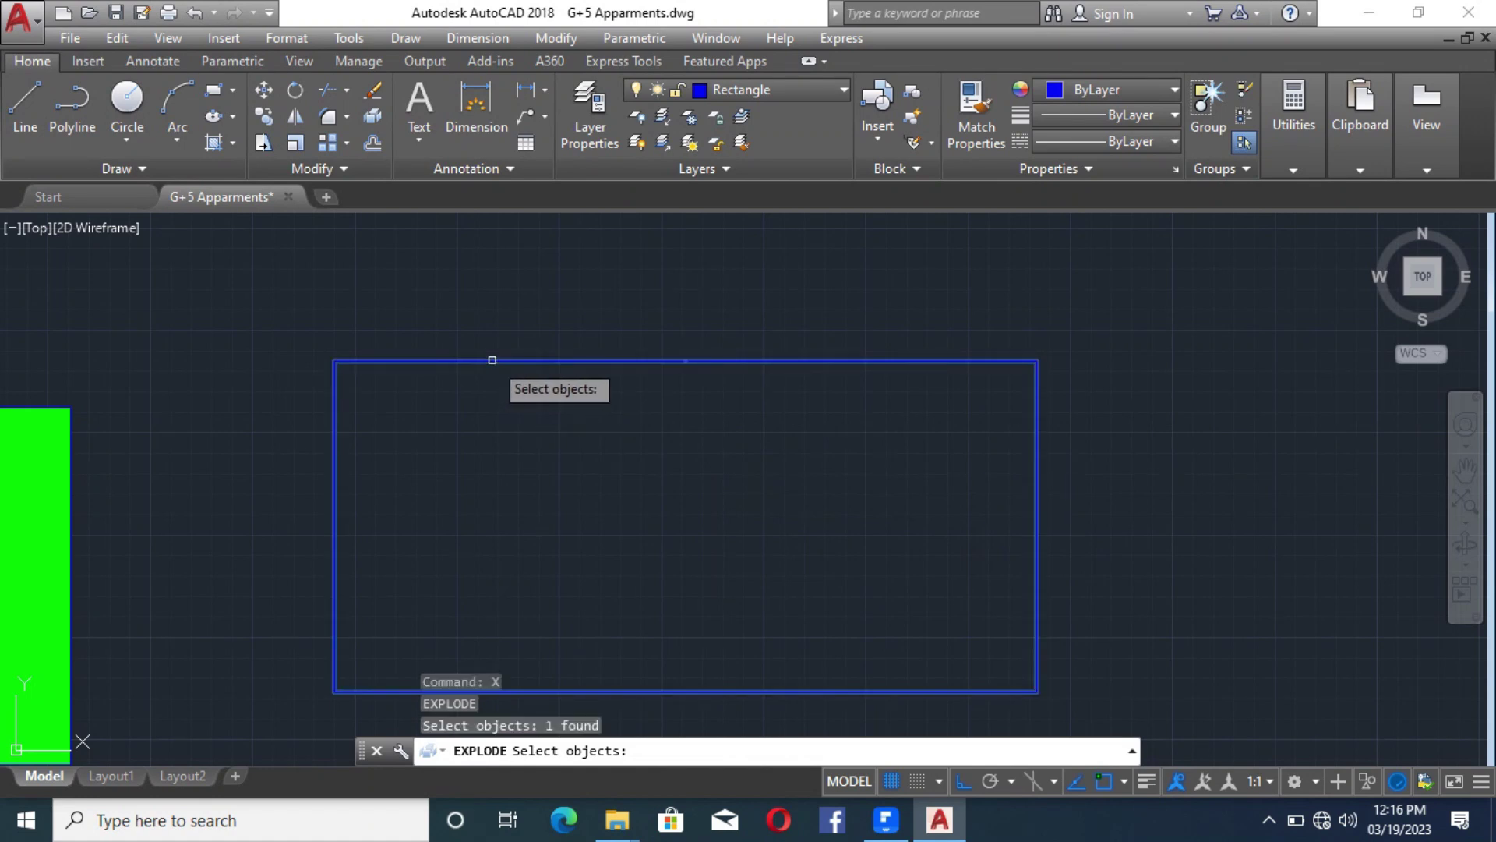
{"action": "key", "text": "Return"}
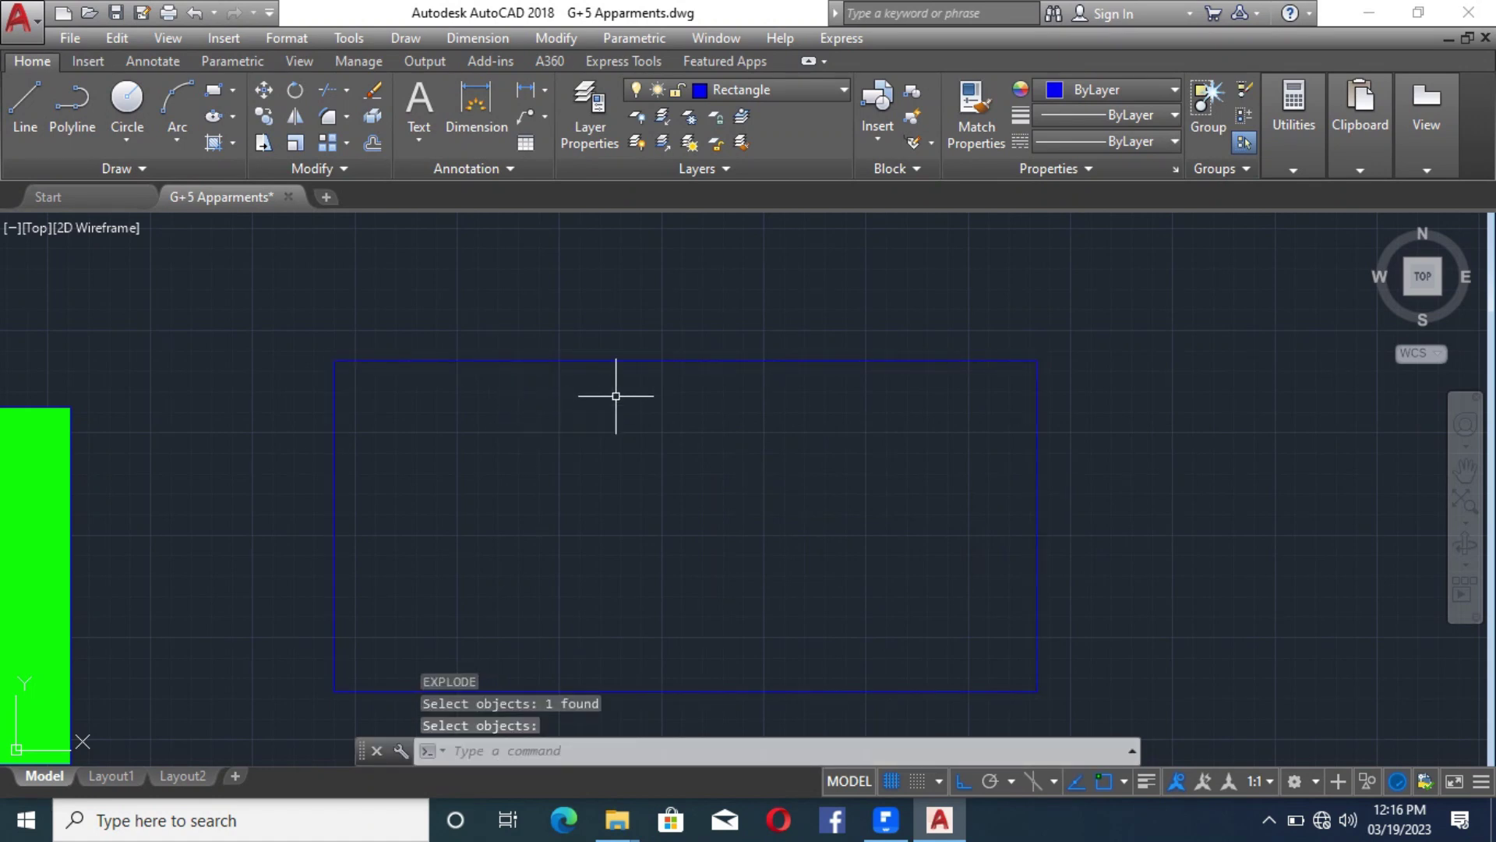
Erase the left half of the exploded rectangle's top edge and try to hatch the open shape with ANSI34
{"action": "left_click", "coordinate": [514, 360]}
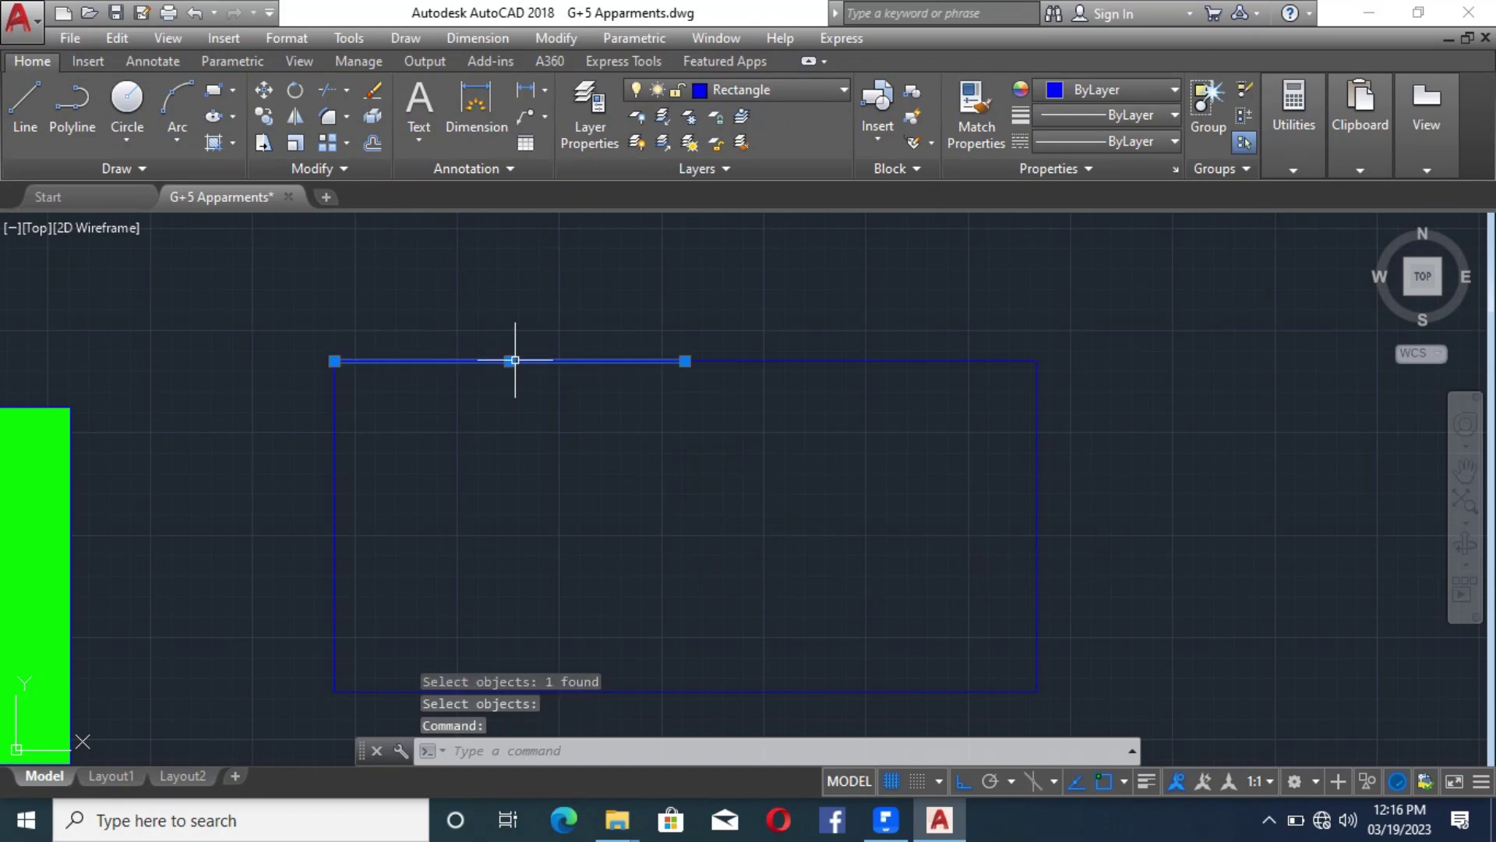
{"action": "key", "text": "Delete"}
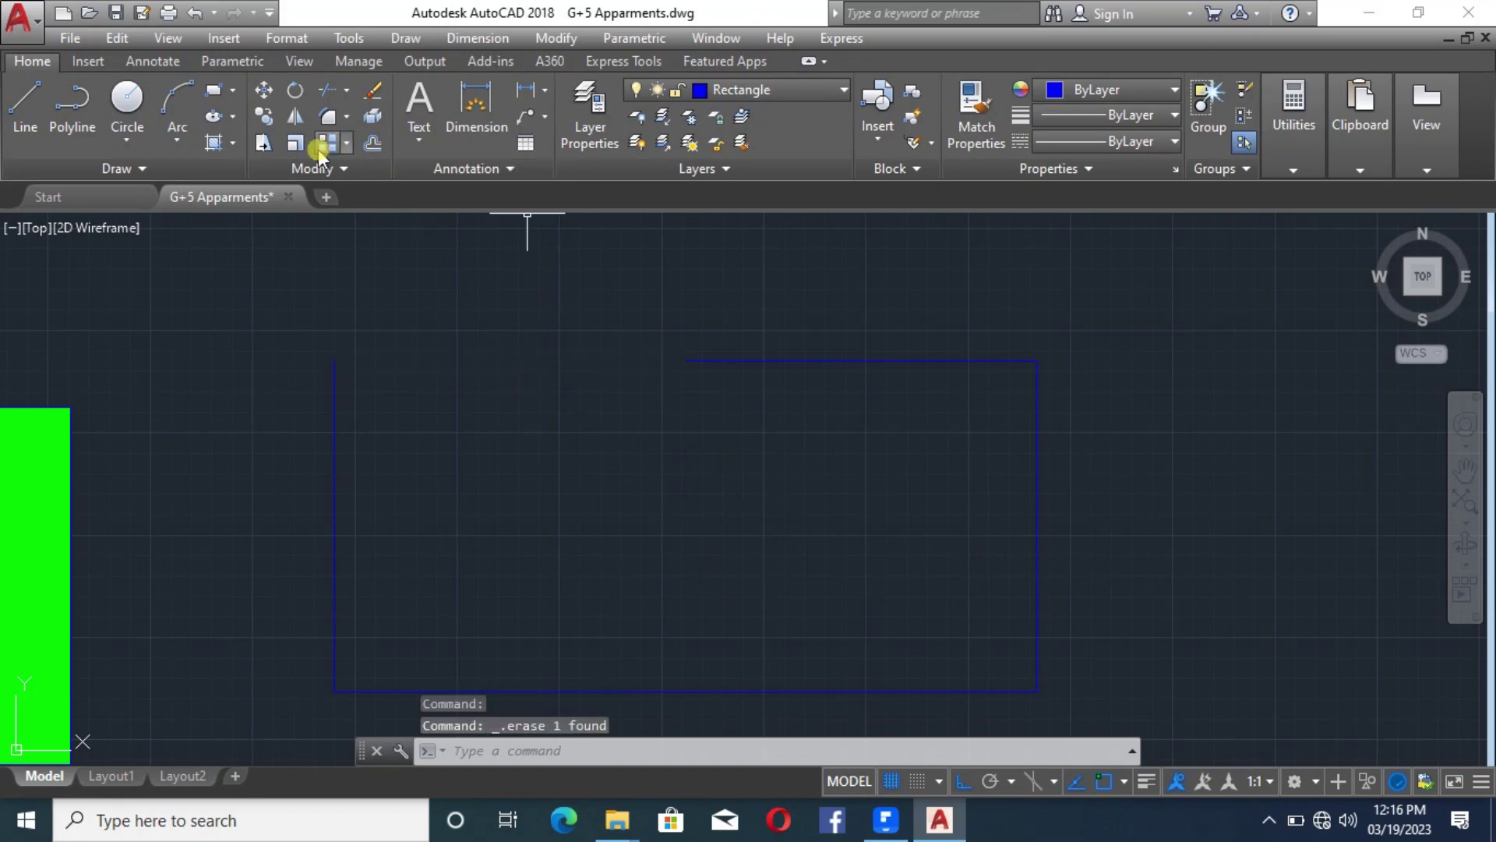
{"action": "left_click", "coordinate": [215, 144]}
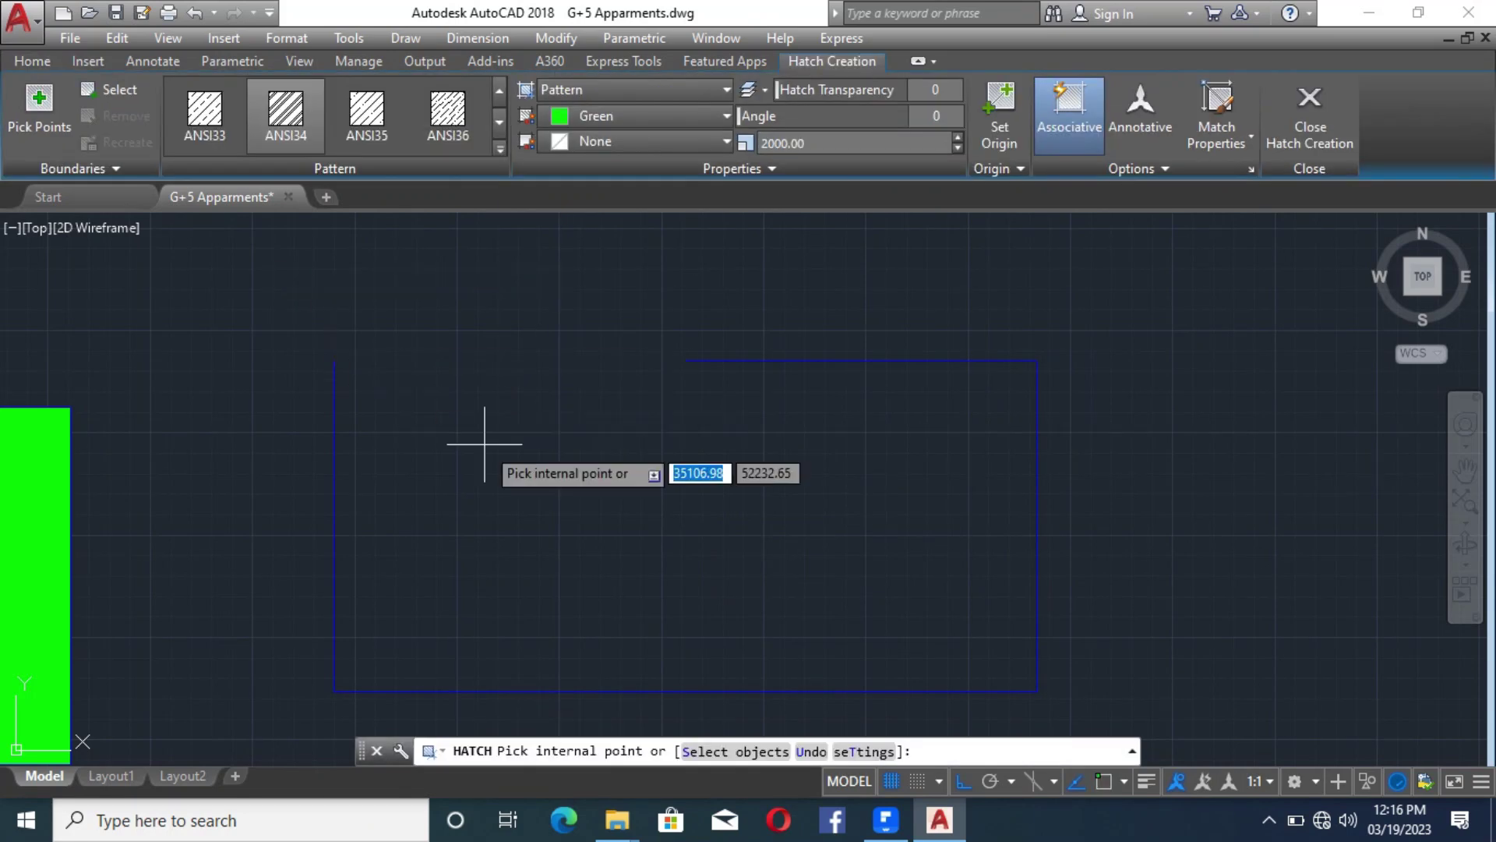
{"action": "left_click", "coordinate": [686, 518]}
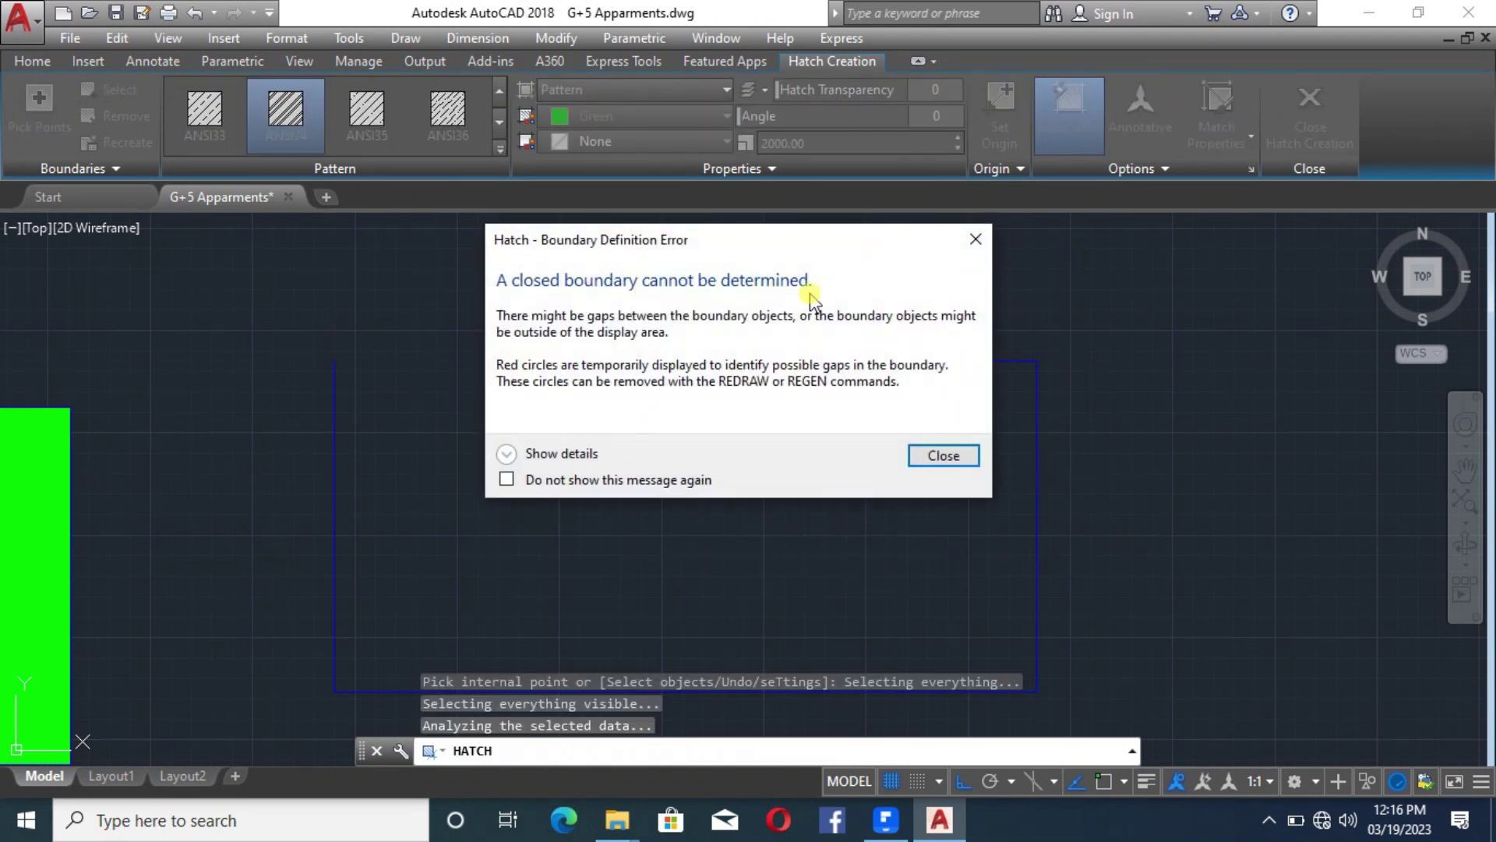
{"action": "left_click", "coordinate": [974, 242]}
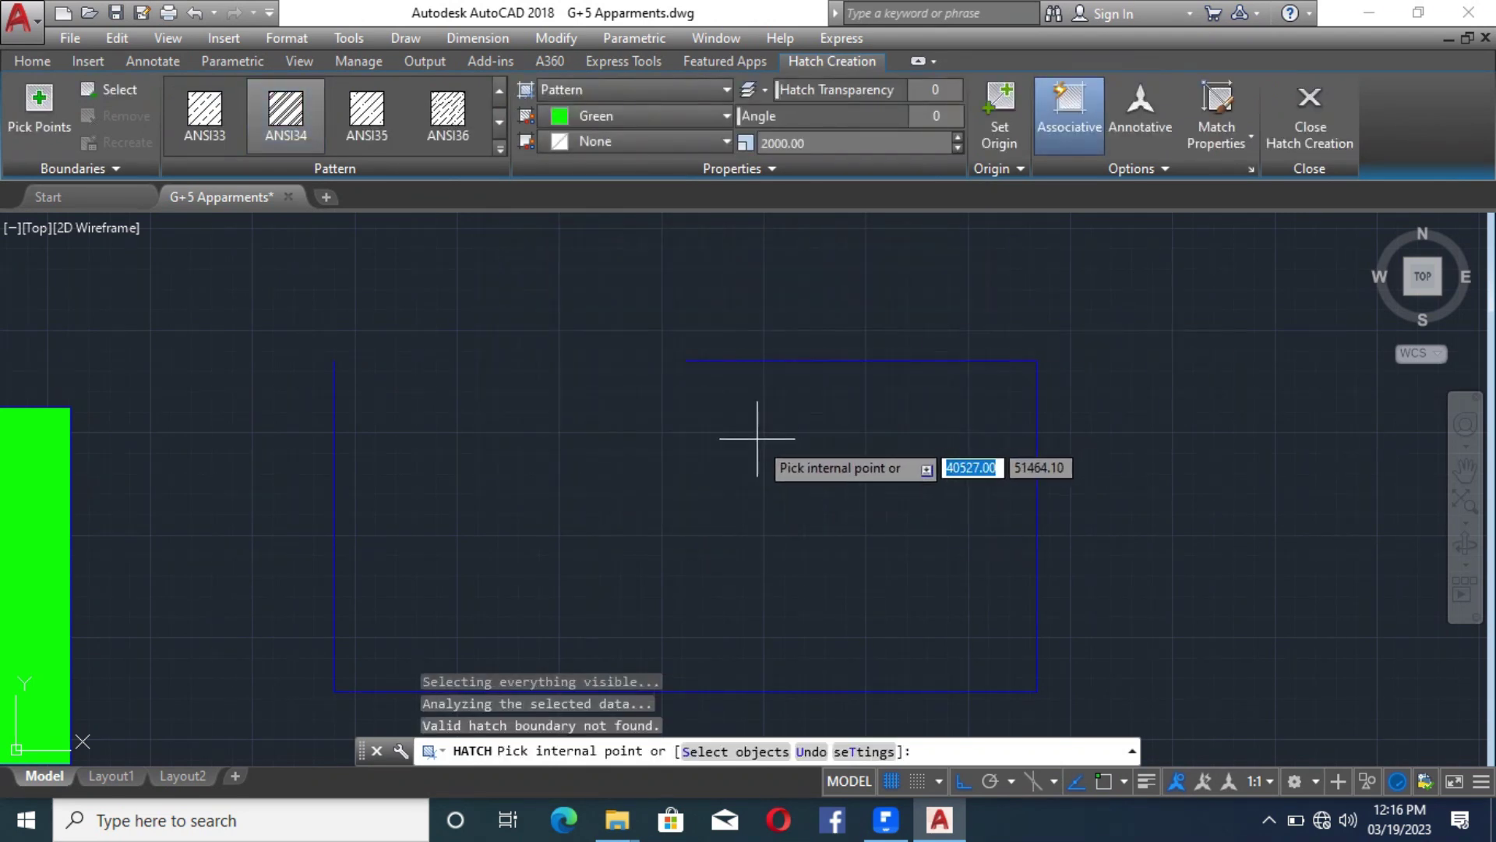
Cancel the hatch and undo the erasure of the rectangle's top edge segment
{"action": "key", "text": "Escape"}
{"action": "key", "text": "ctrl+z"}
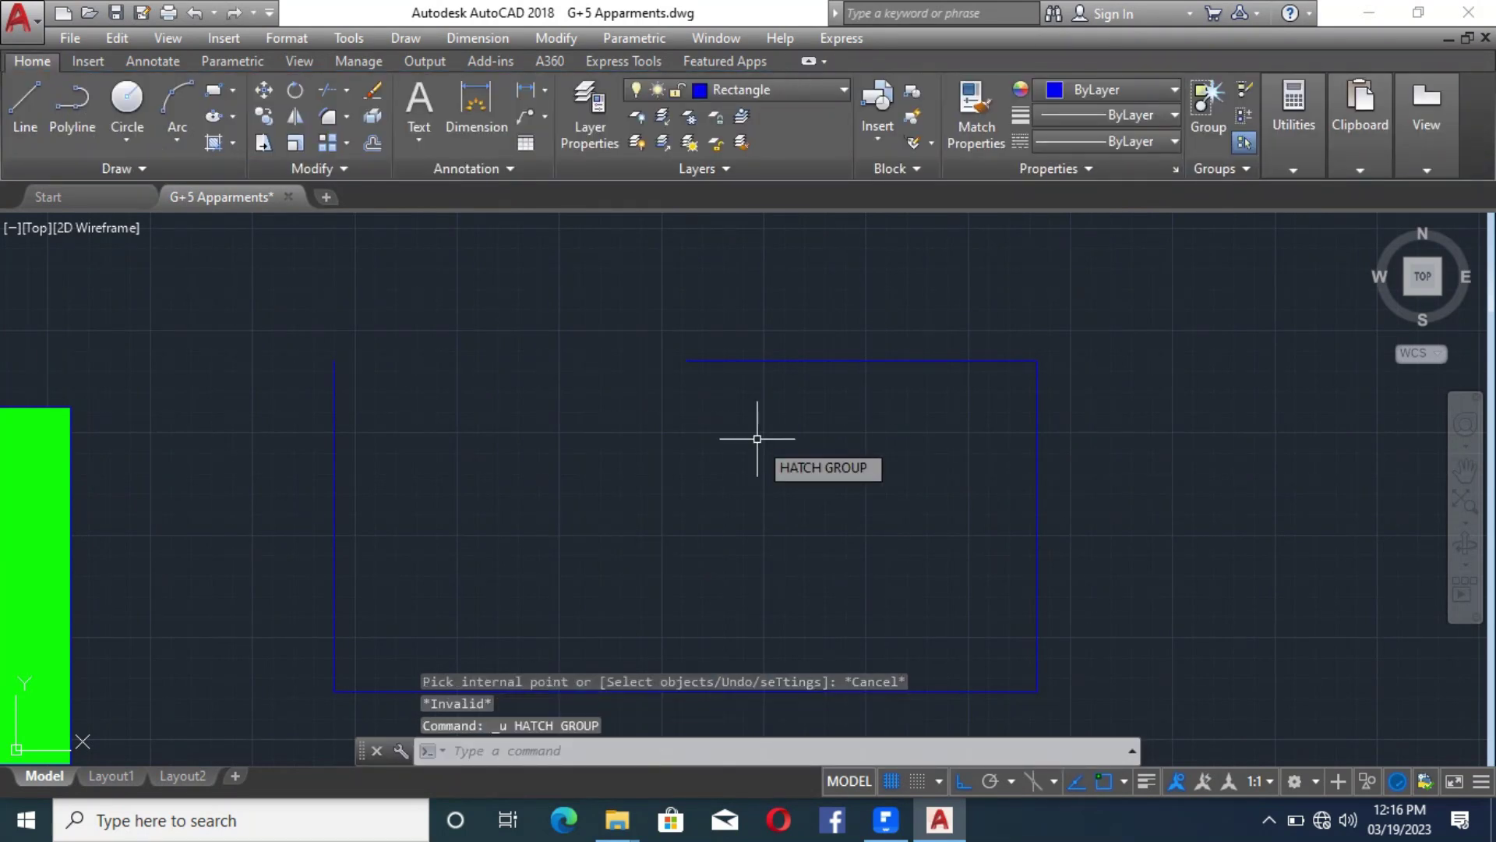
{"action": "key", "text": "ctrl+z"}
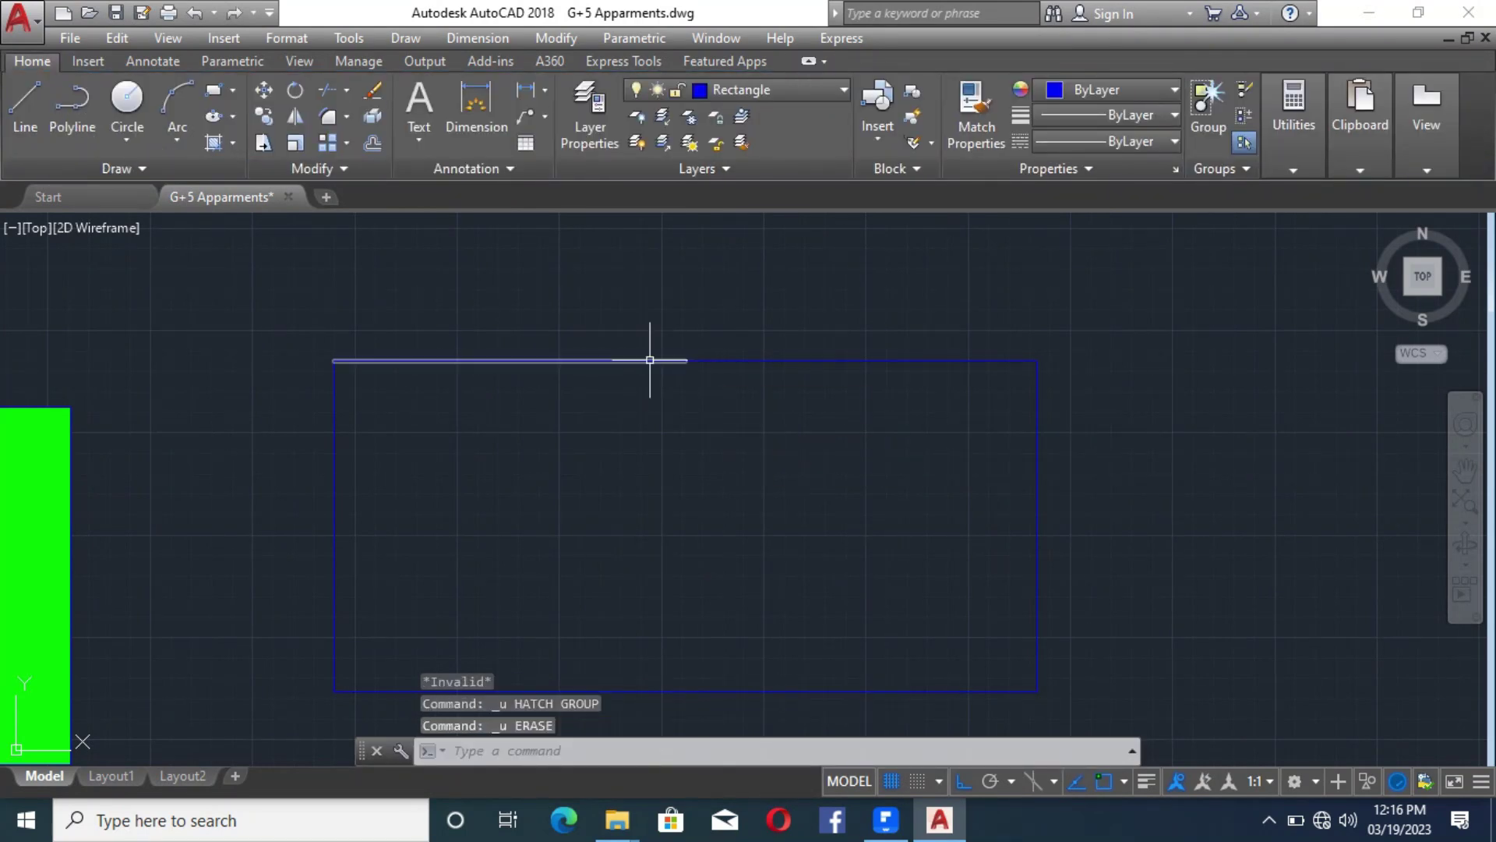
Try to hatch the inside of the exploded blue rectangle with the small gap, using the green ANSI34 pattern at scale 2000
{"action": "left_click", "coordinate": [220, 143]}
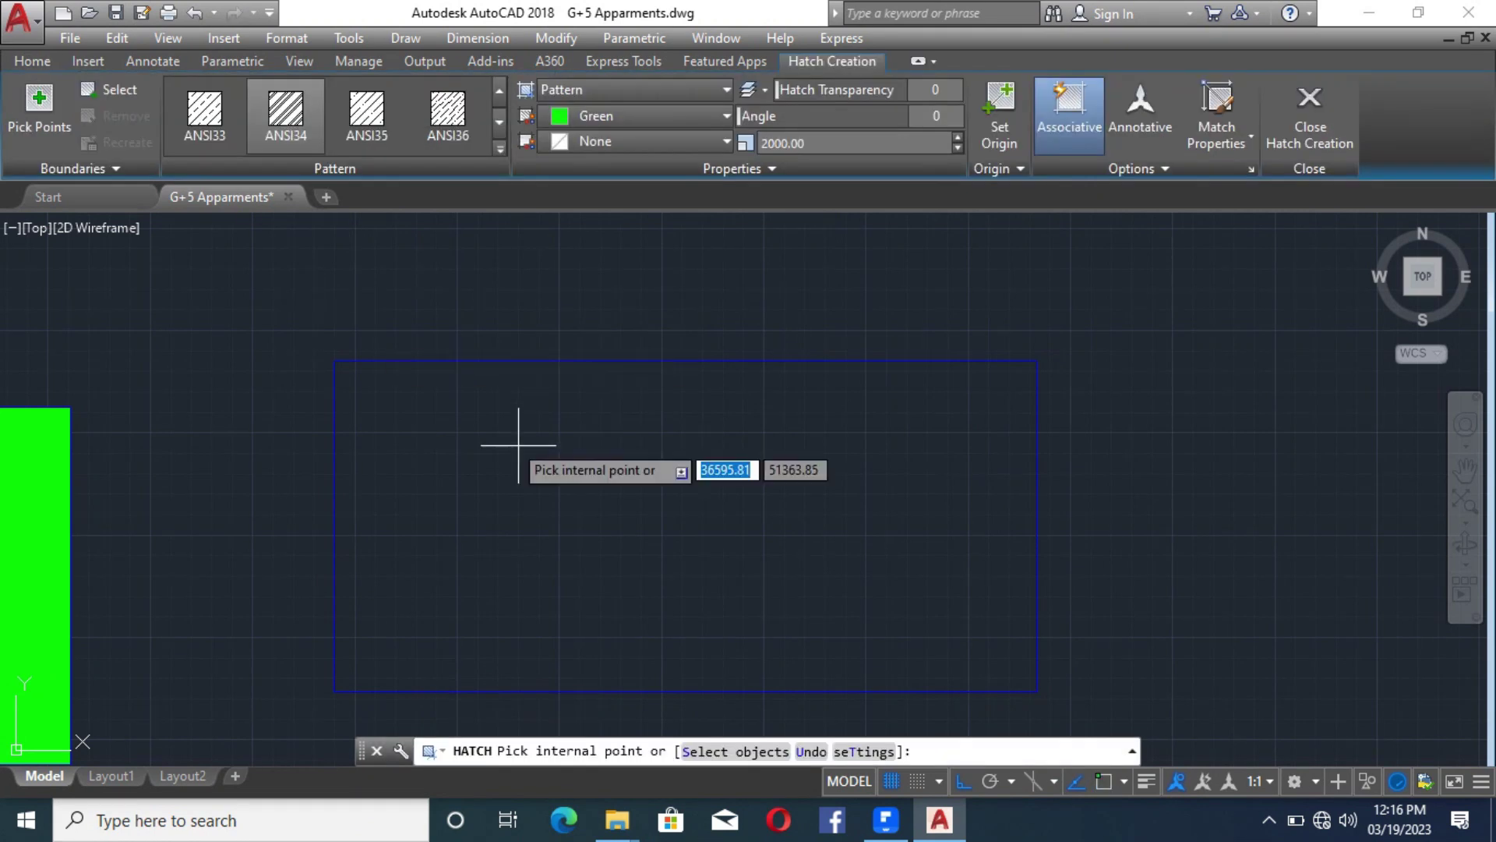
{"action": "left_click", "coordinate": [589, 472]}
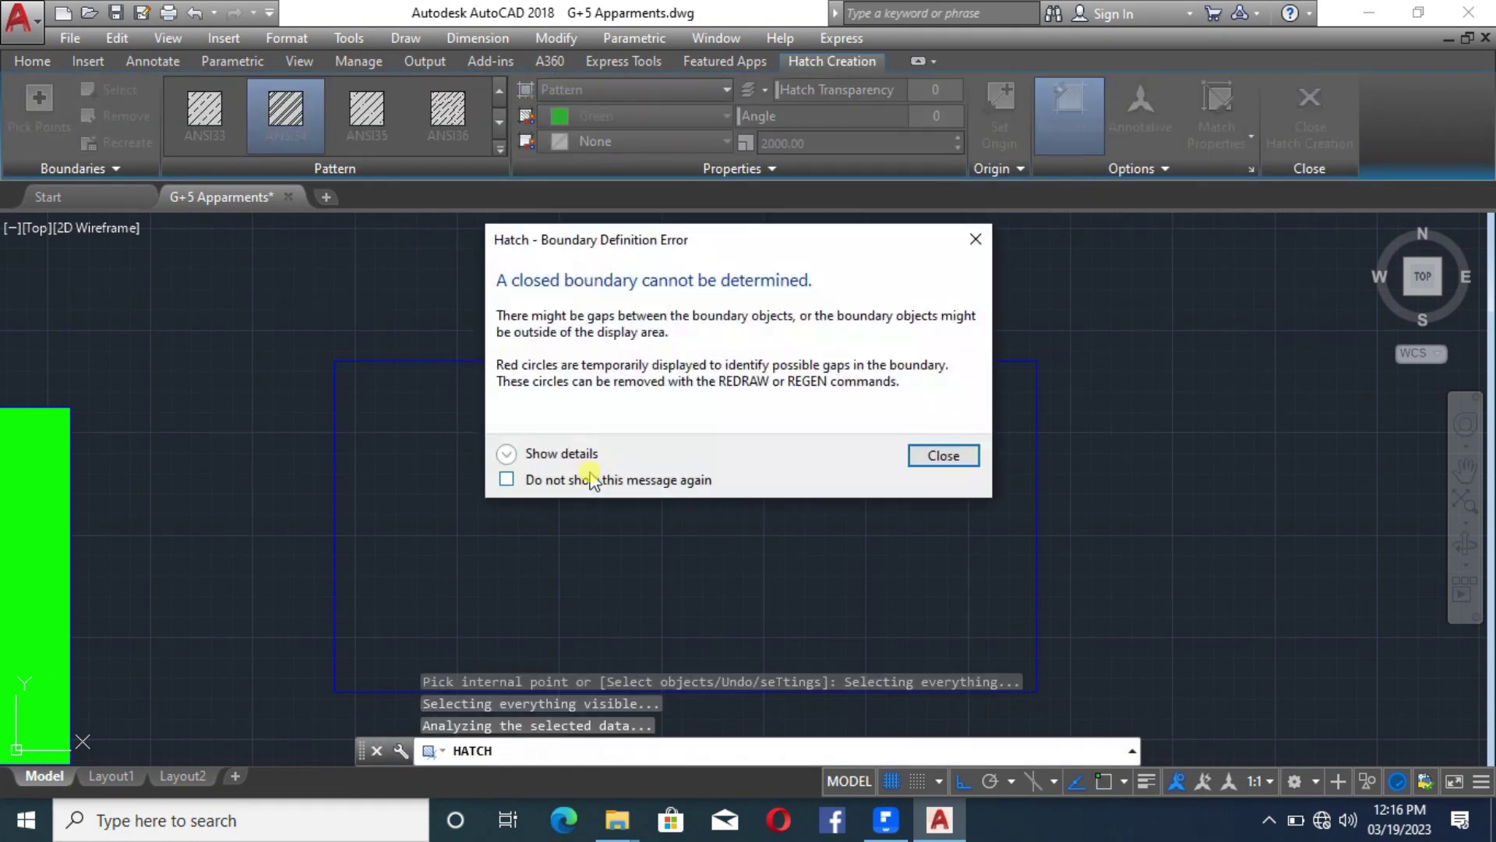
{"action": "left_click", "coordinate": [982, 252]}
{"action": "key", "text": "Escape"}
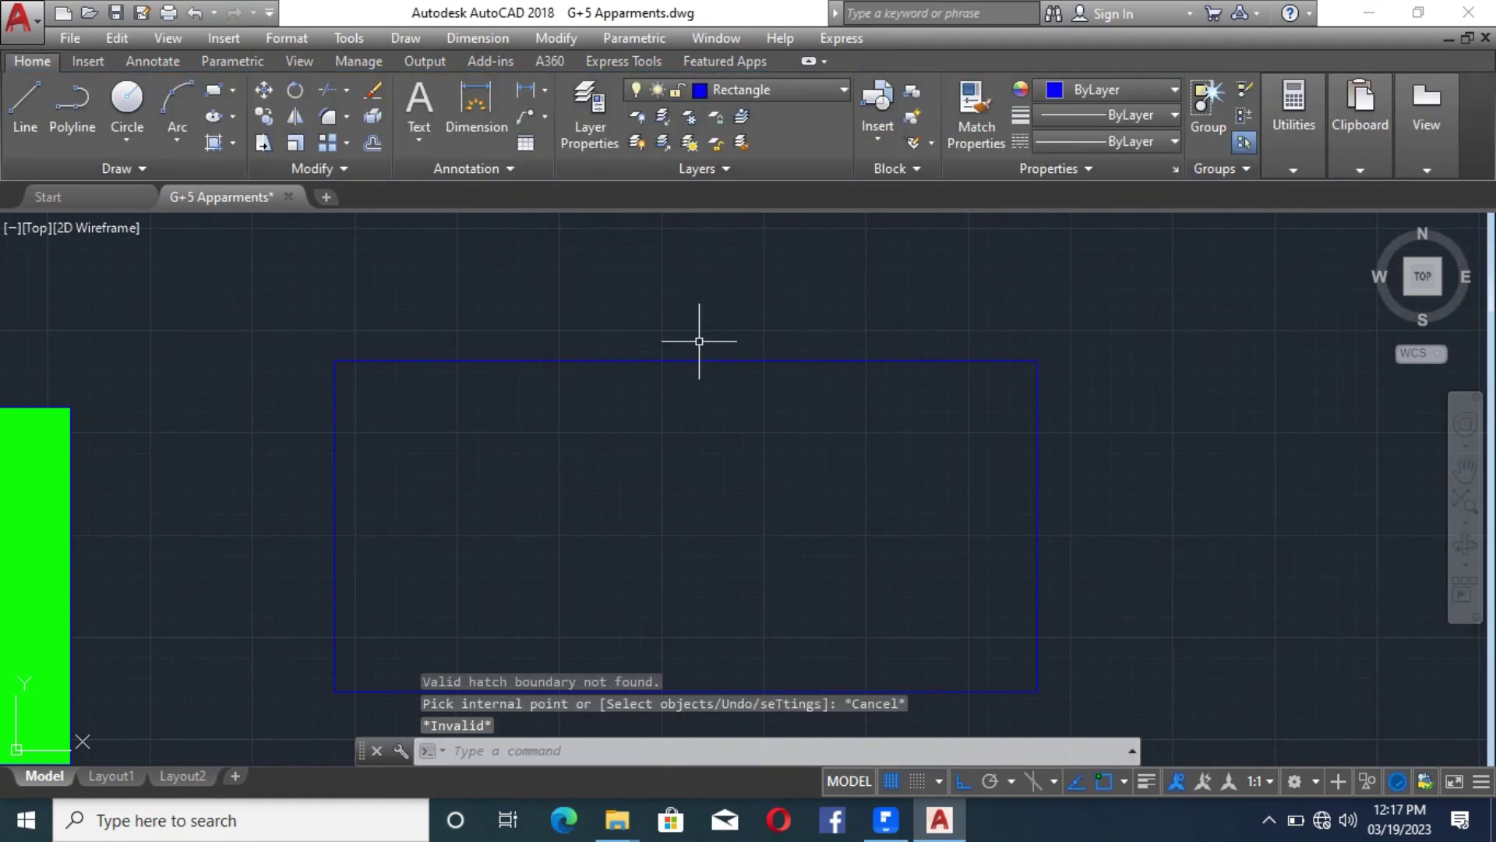
Erase the transparent green hatch and its blue boundary rectangle covering the lower part of the floor plan
{"action": "scroll", "coordinate": [692, 351], "scroll_direction": "up", "scroll_amount": 4}
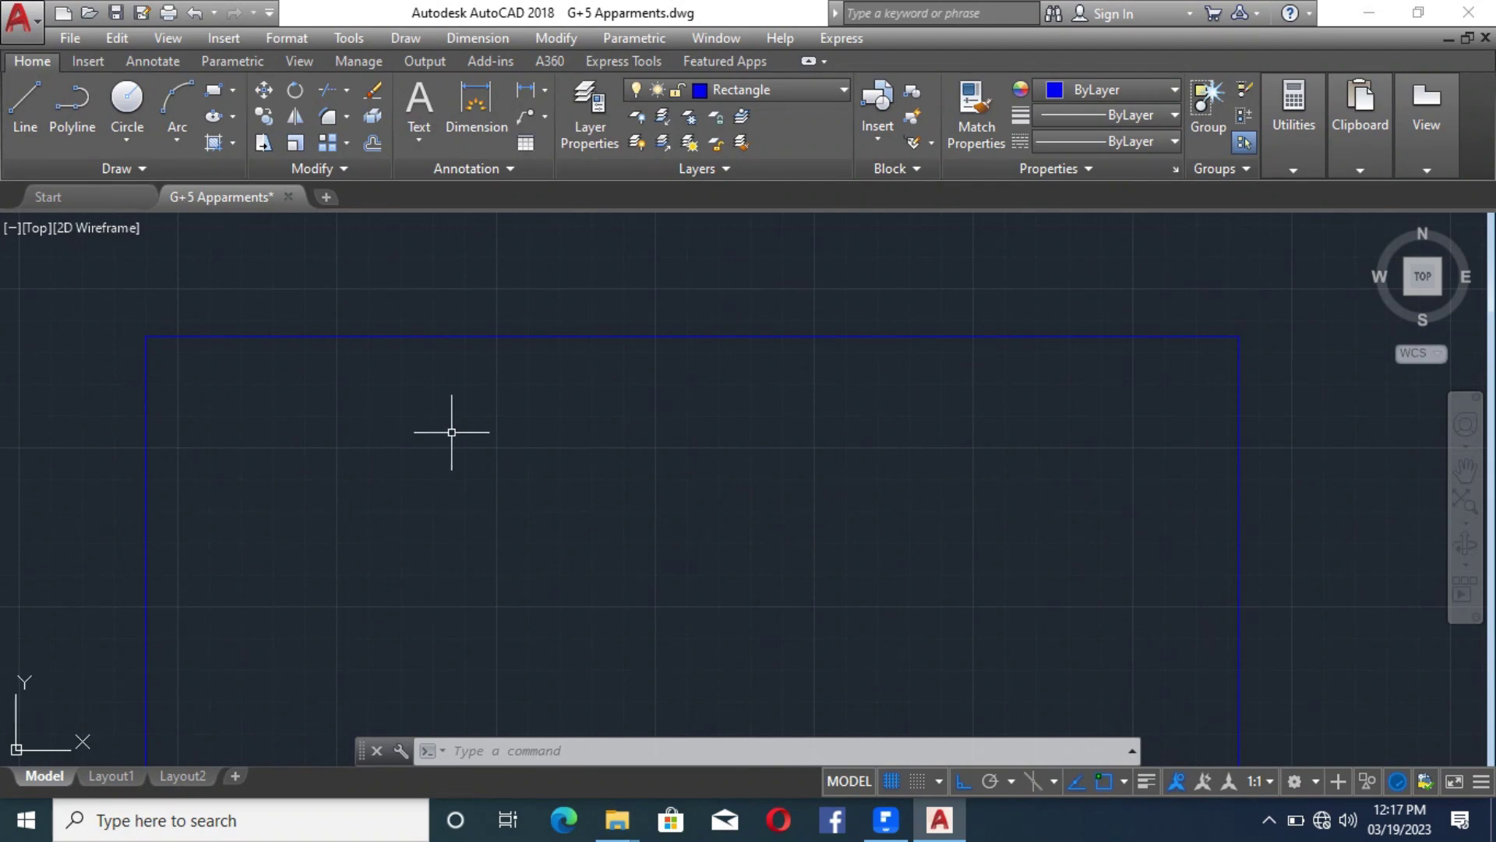
{"action": "scroll", "coordinate": [478, 284], "scroll_direction": "down", "scroll_amount": 8}
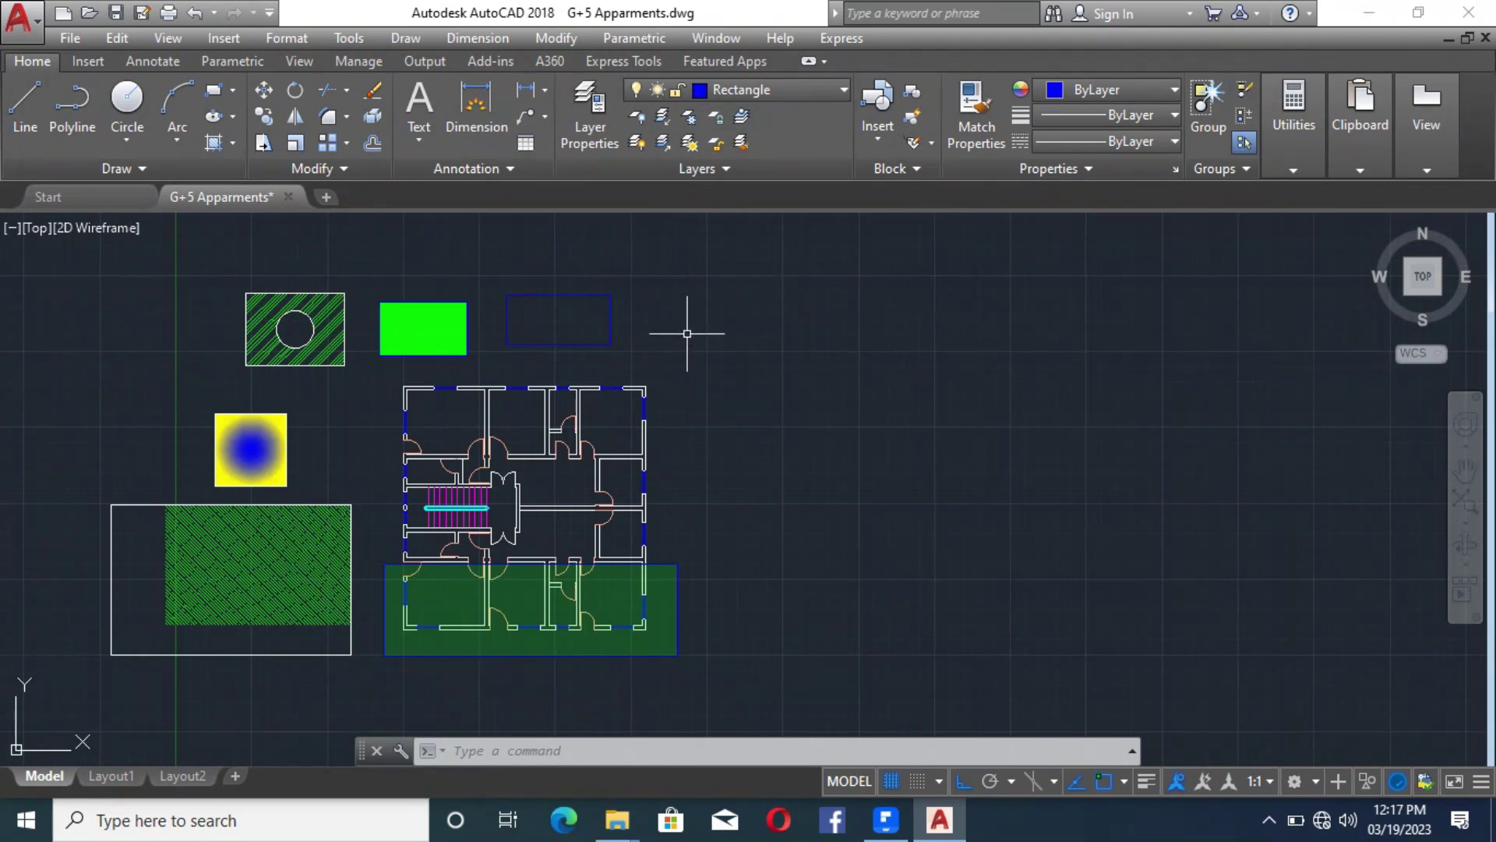
{"action": "scroll", "coordinate": [624, 329], "scroll_direction": "up", "scroll_amount": 2}
{"action": "scroll", "coordinate": [702, 318], "scroll_direction": "down", "scroll_amount": 5}
{"action": "scroll", "coordinate": [748, 374], "scroll_direction": "up", "scroll_amount": 5}
{"action": "left_click", "coordinate": [820, 432]}
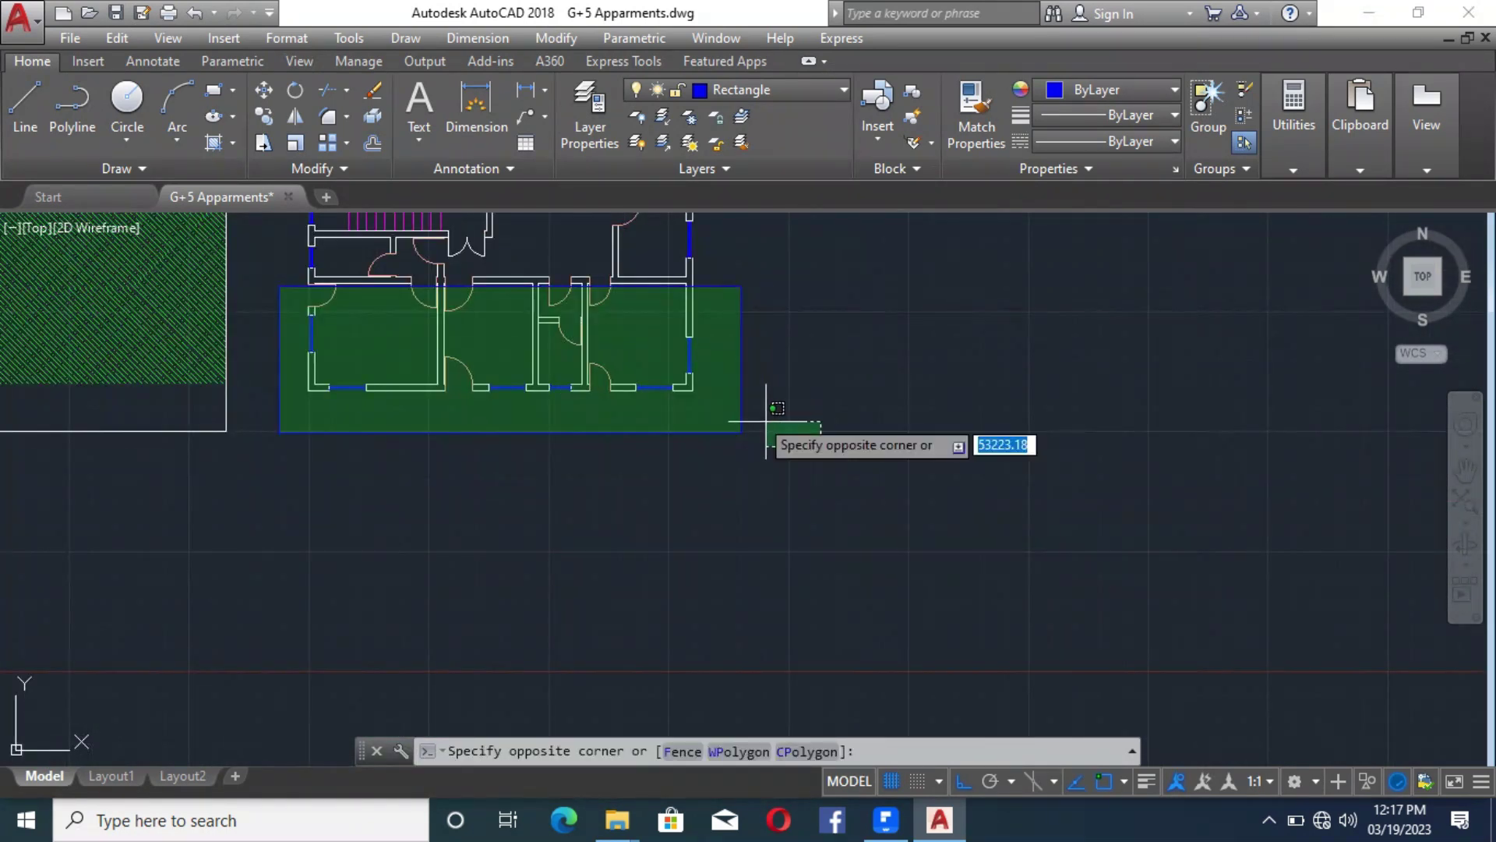
{"action": "left_click", "coordinate": [738, 391]}
{"action": "key", "text": "Delete"}
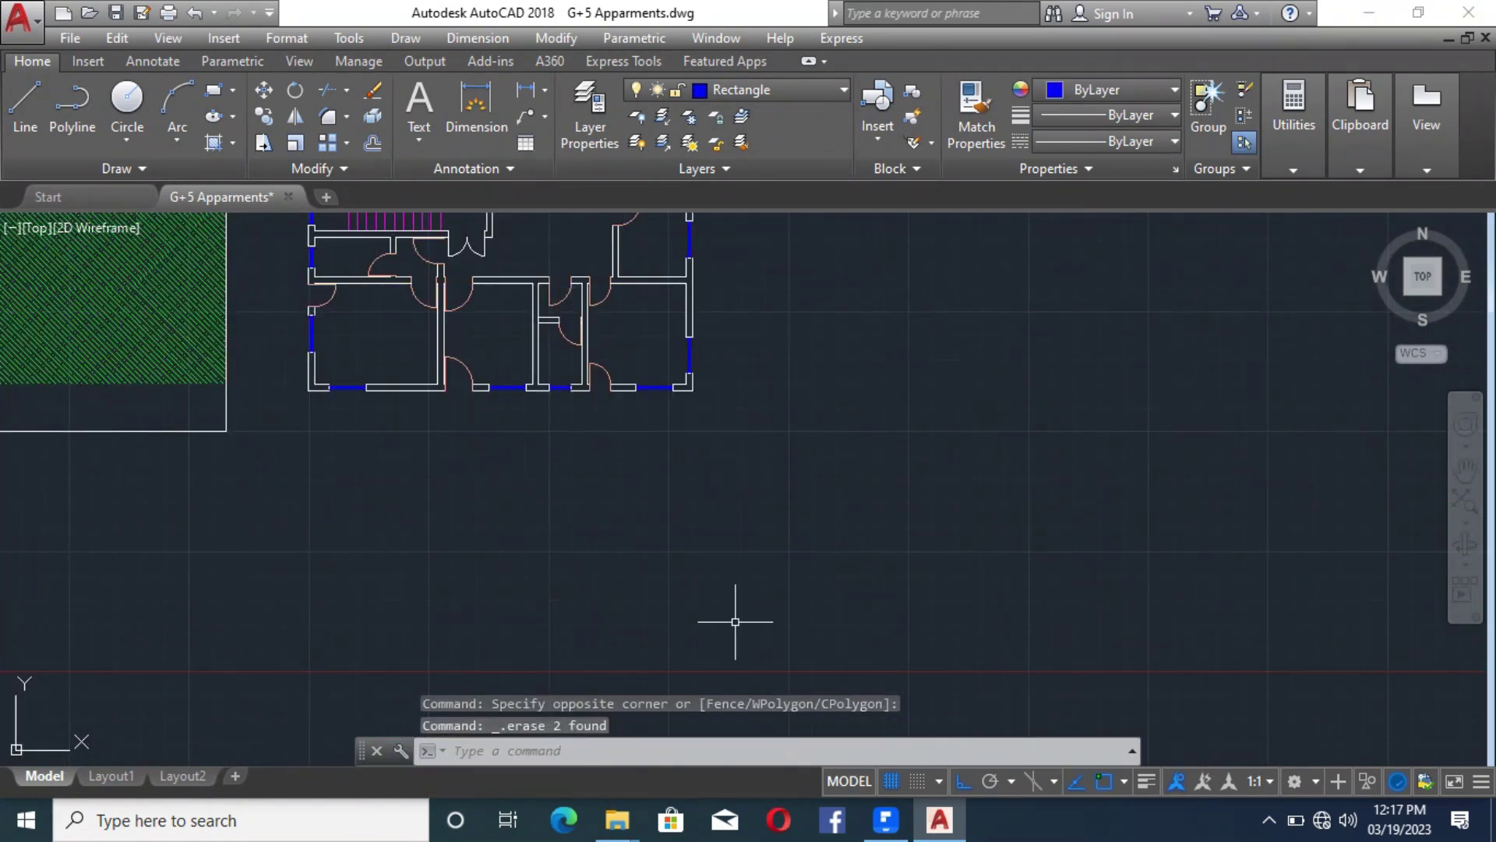
{"action": "scroll", "coordinate": [735, 621], "scroll_direction": "down", "scroll_amount": 4}
{"action": "scroll", "coordinate": [585, 315], "scroll_direction": "up", "scroll_amount": 4}
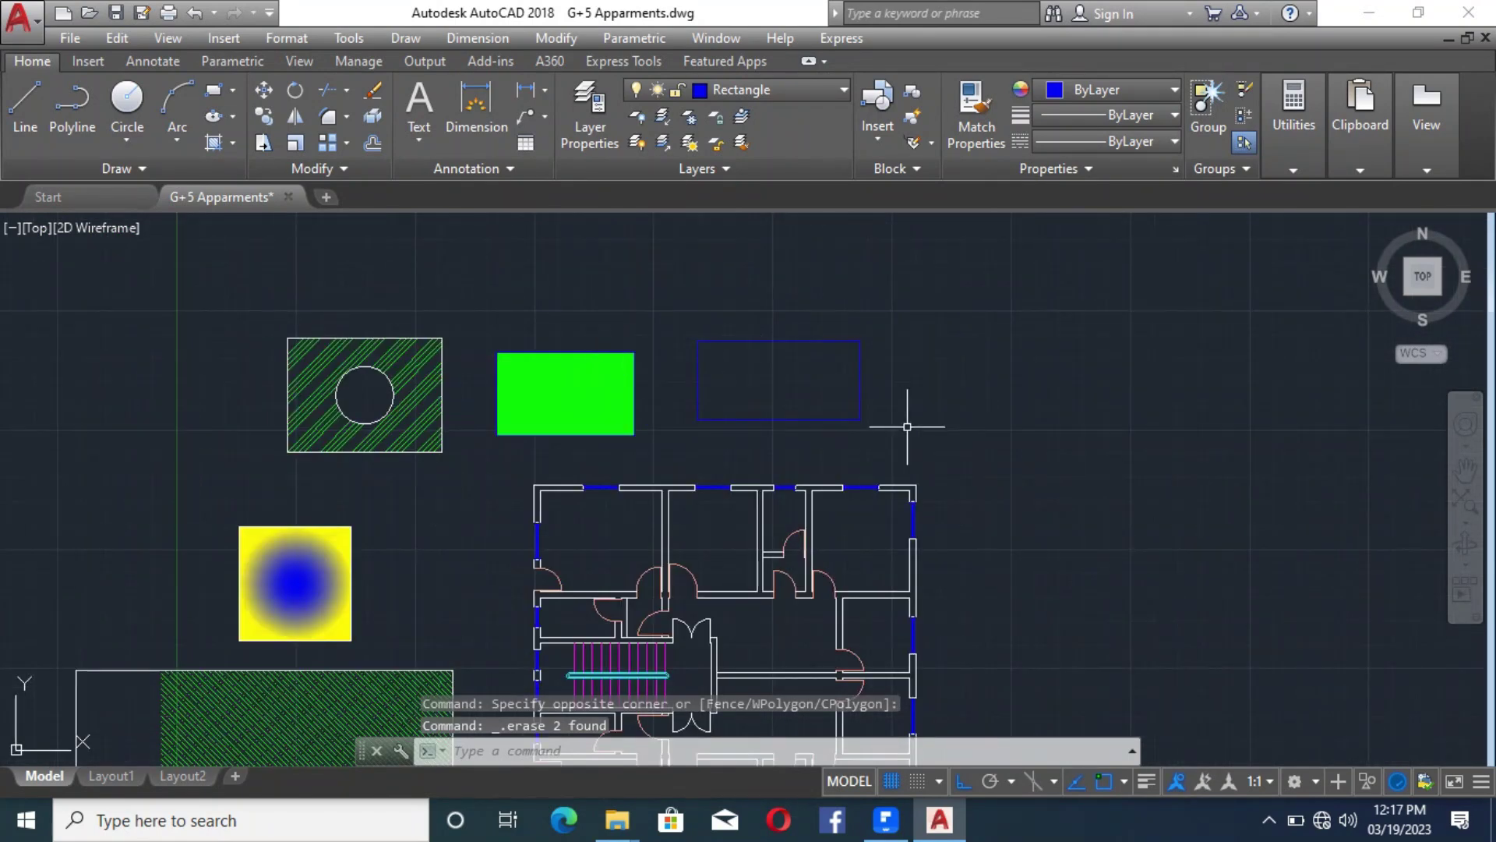
{"action": "left_click", "coordinate": [129, 174]}
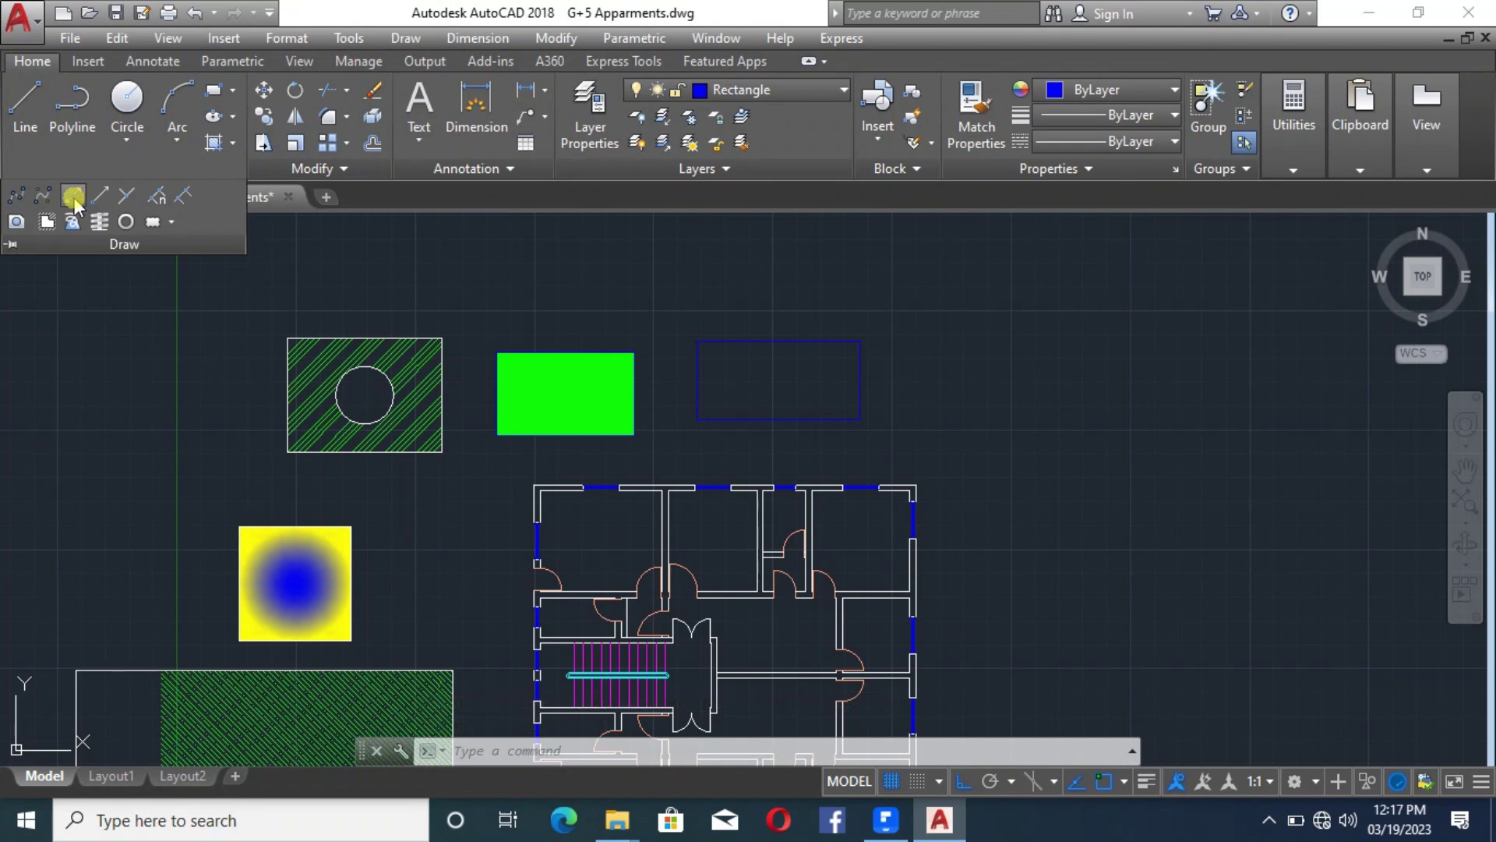
{"action": "left_click", "coordinate": [73, 196]}
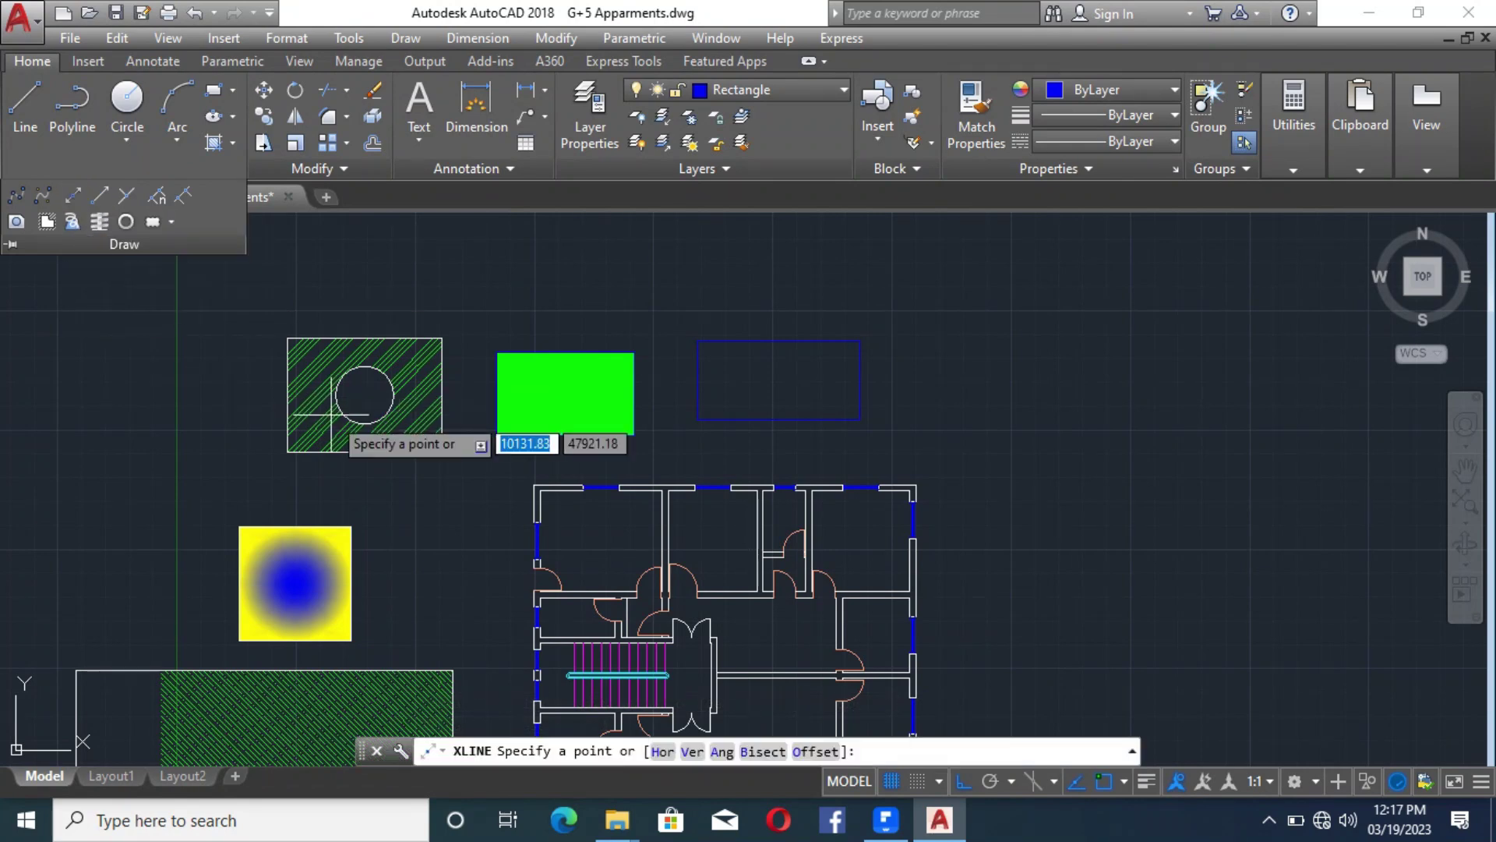
{"action": "key", "text": "Escape"}
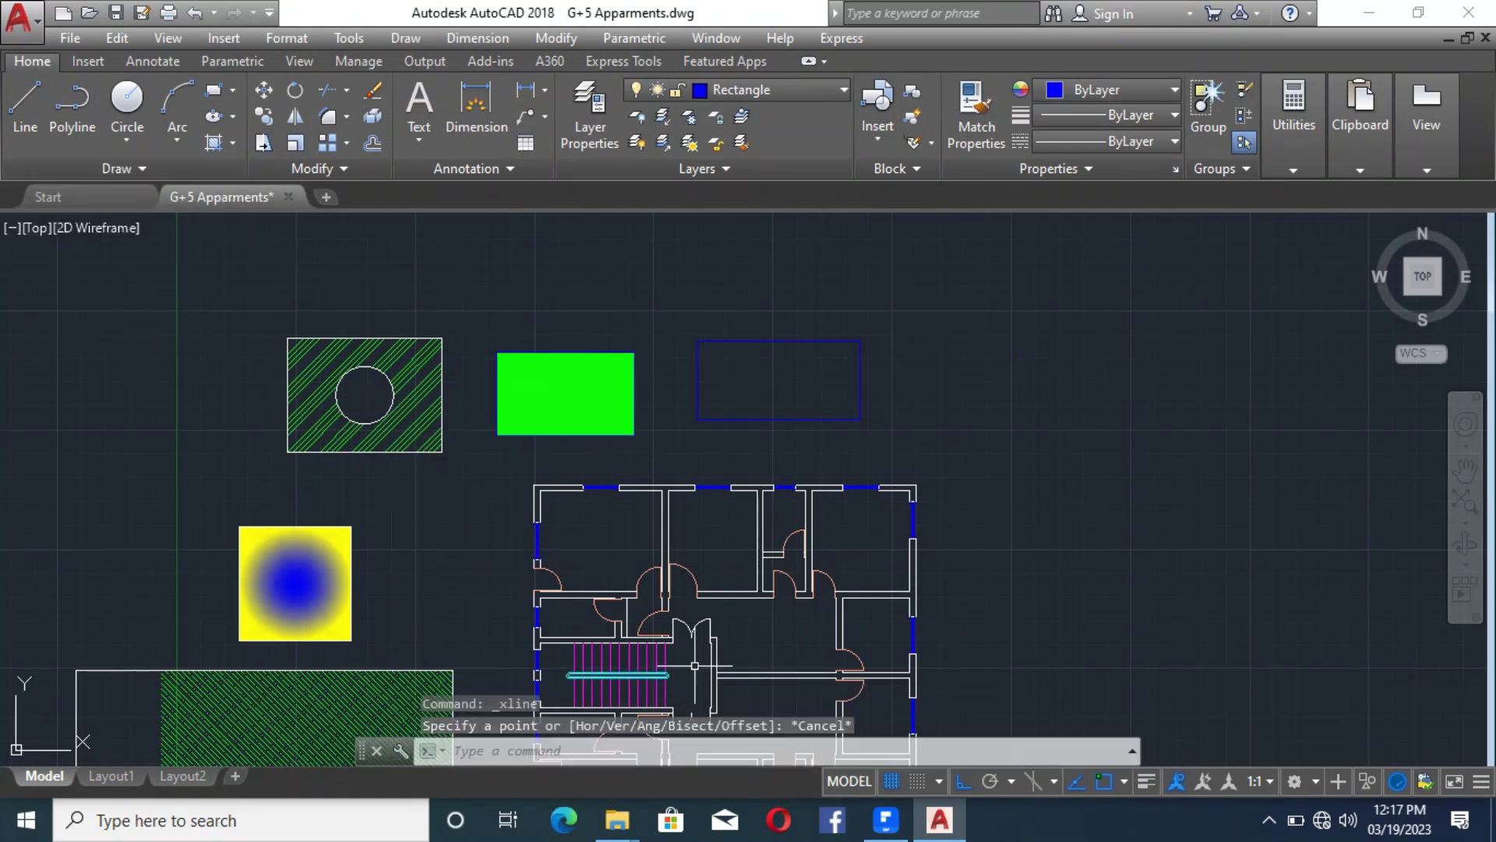
Draw horizontal construction lines through the green rectangle's upper-right corner and along the blue rectangle's top edge
{"action": "type", "text": "x"}
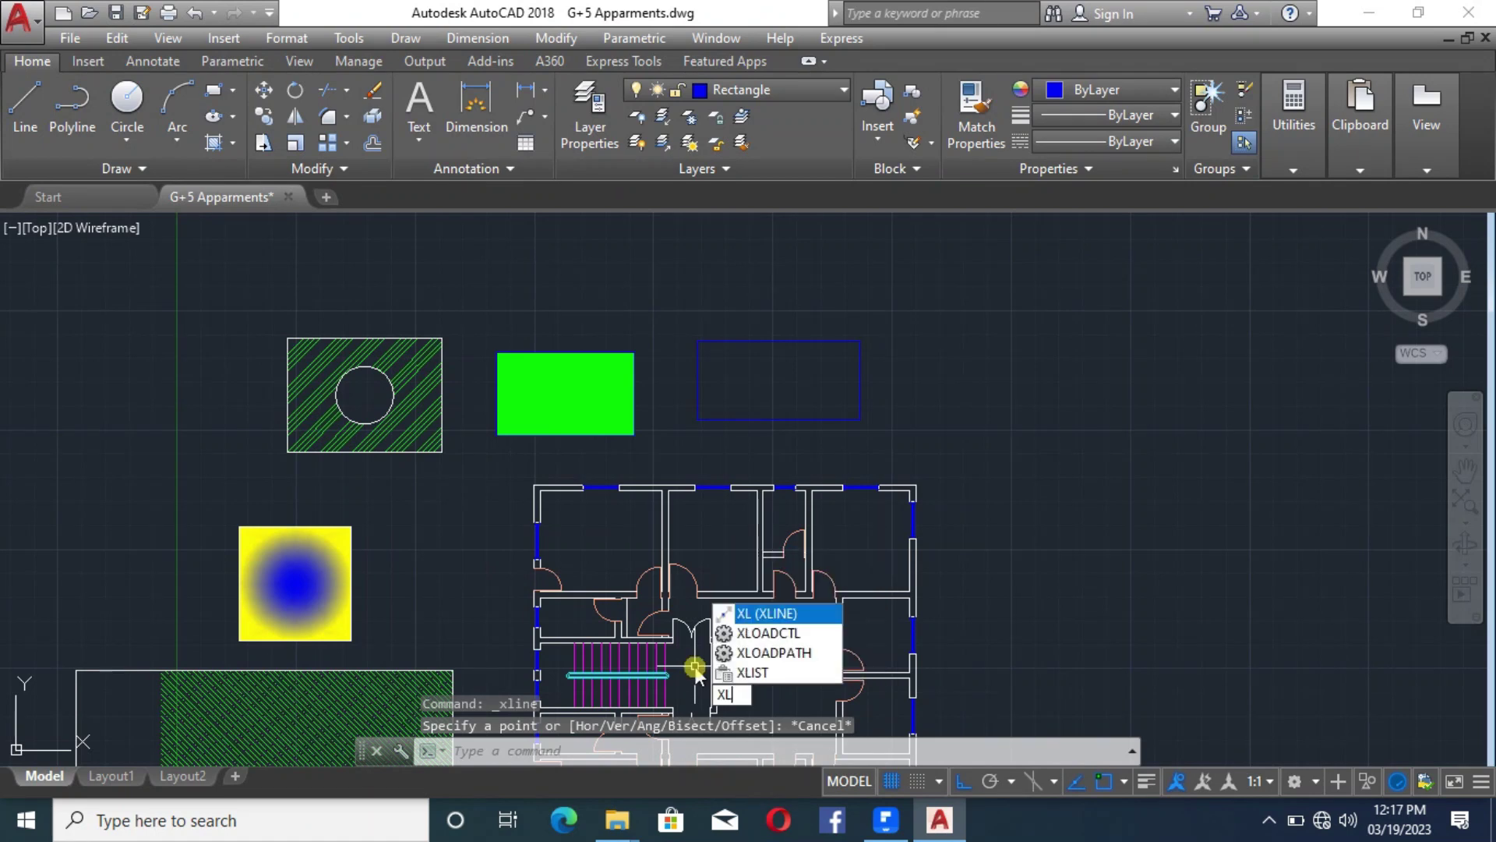
{"action": "left_click", "coordinate": [783, 615]}
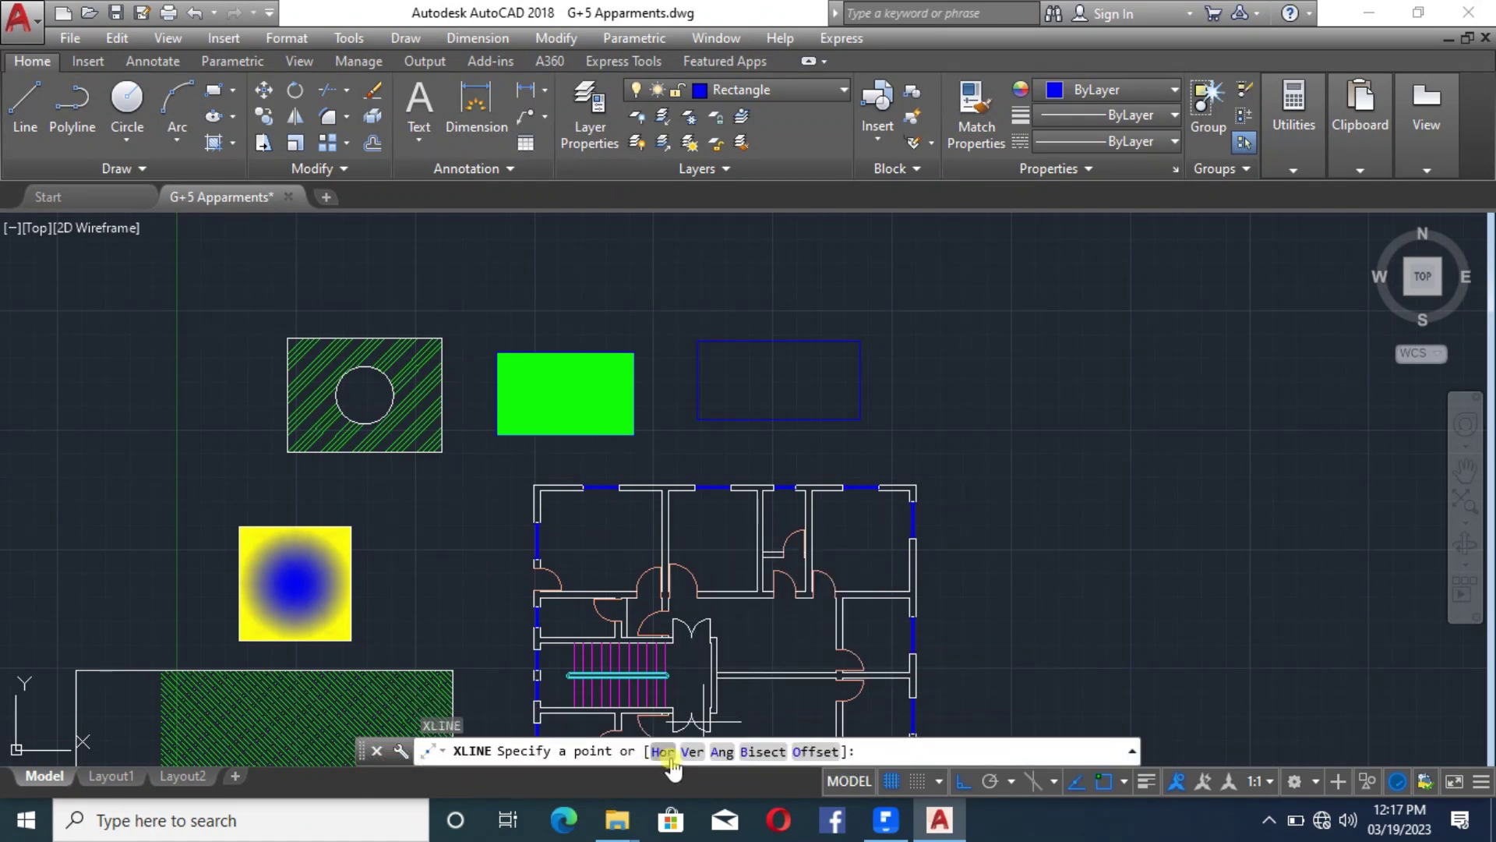
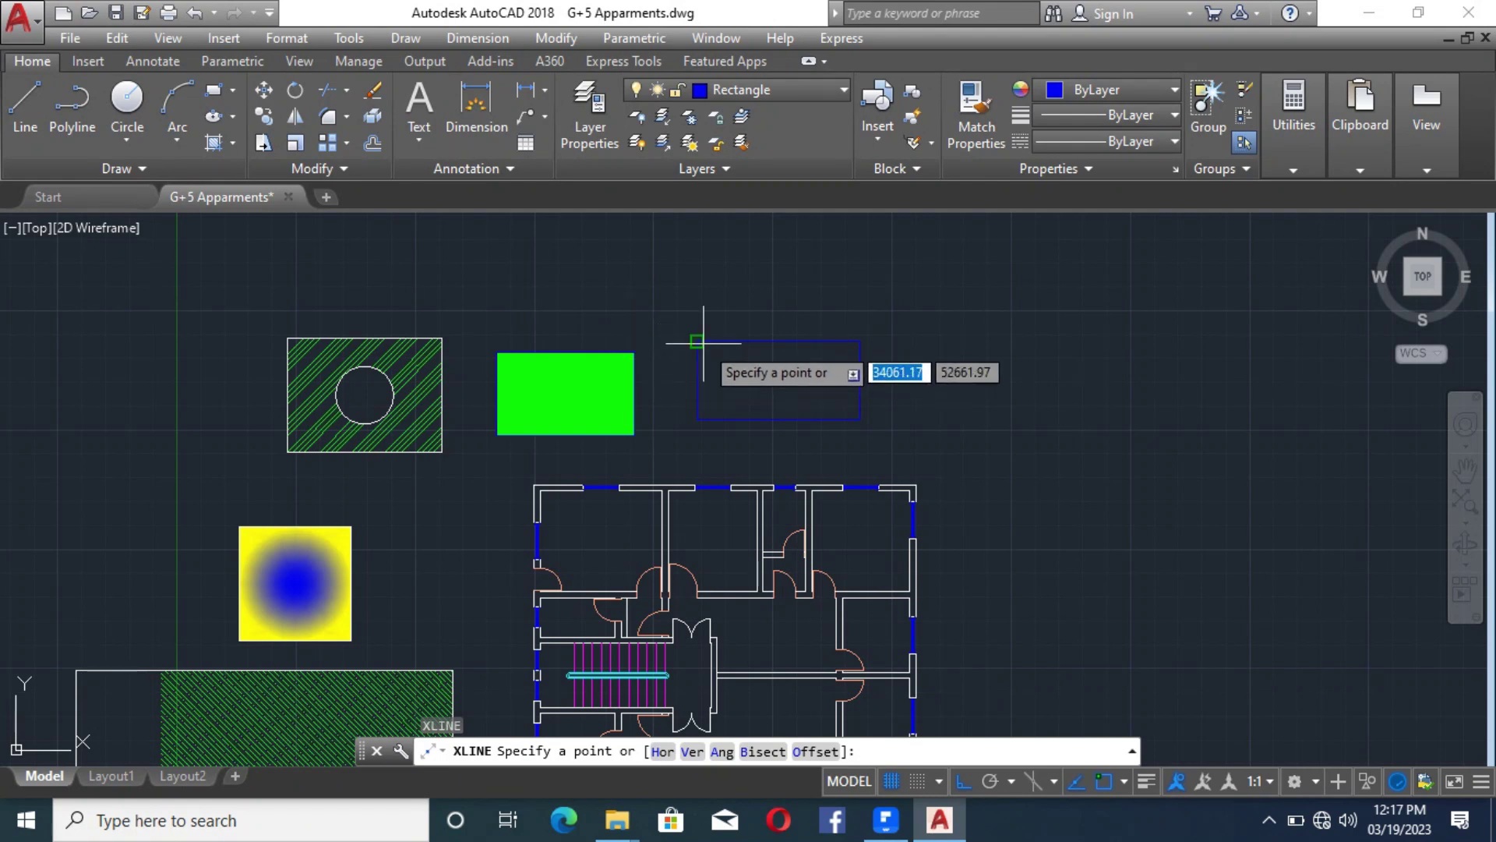
{"action": "scroll", "coordinate": [703, 342], "scroll_direction": "up", "scroll_amount": 3}
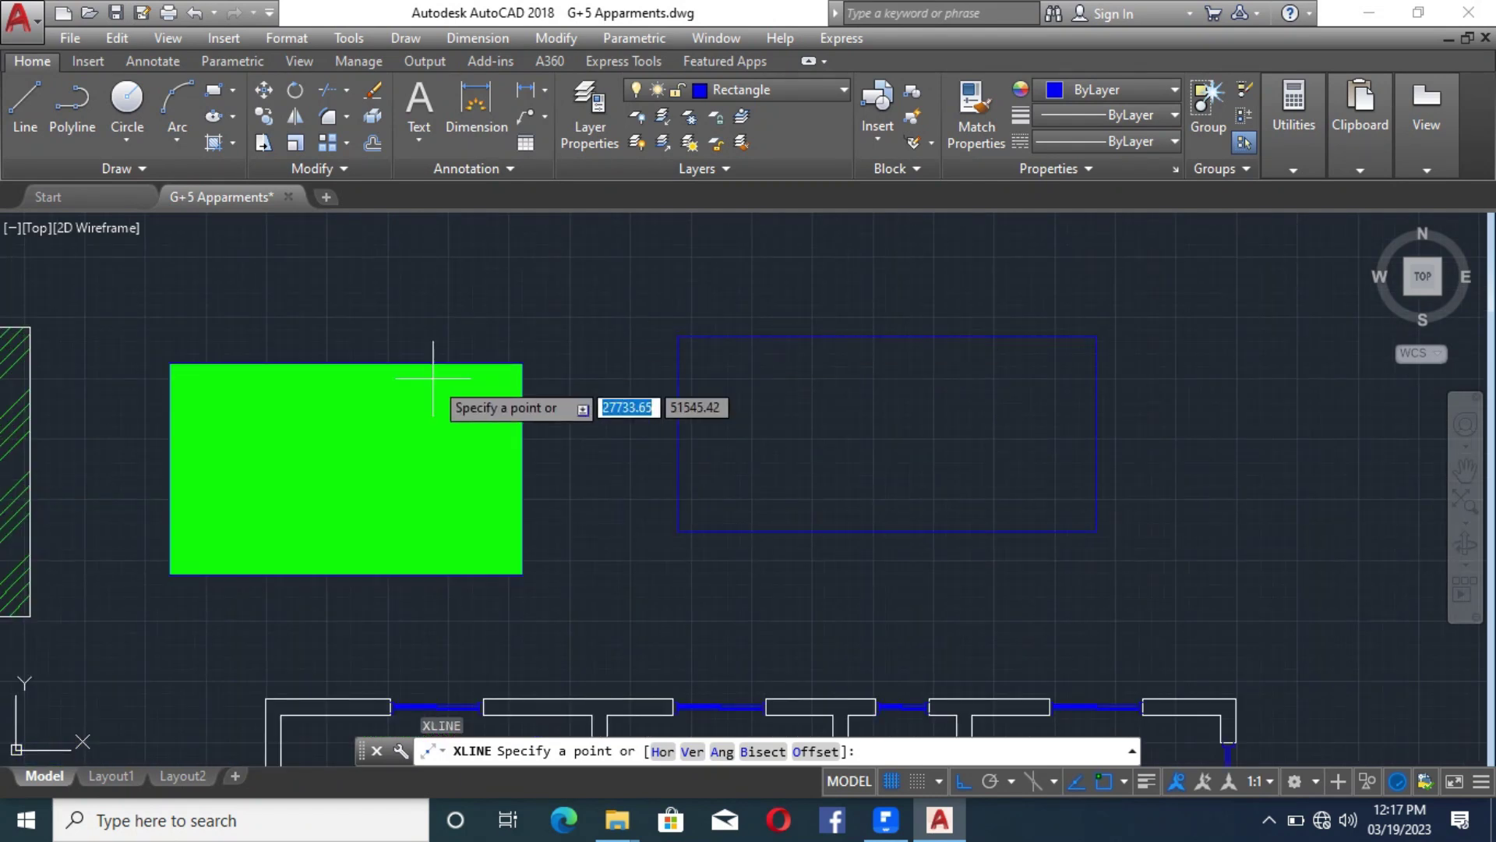
{"action": "left_click", "coordinate": [661, 750]}
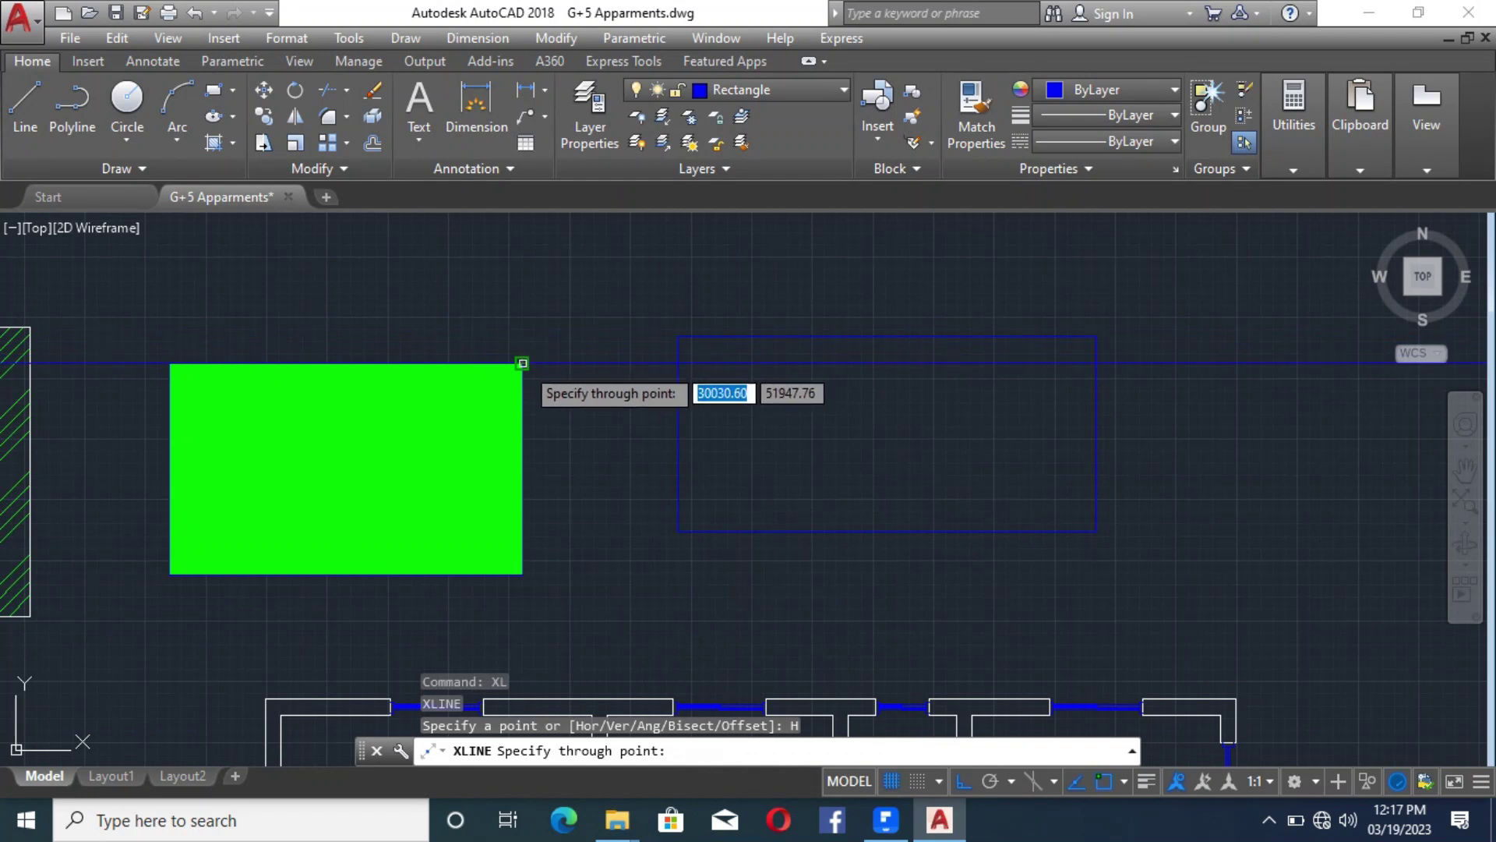
{"action": "left_click", "coordinate": [522, 363]}
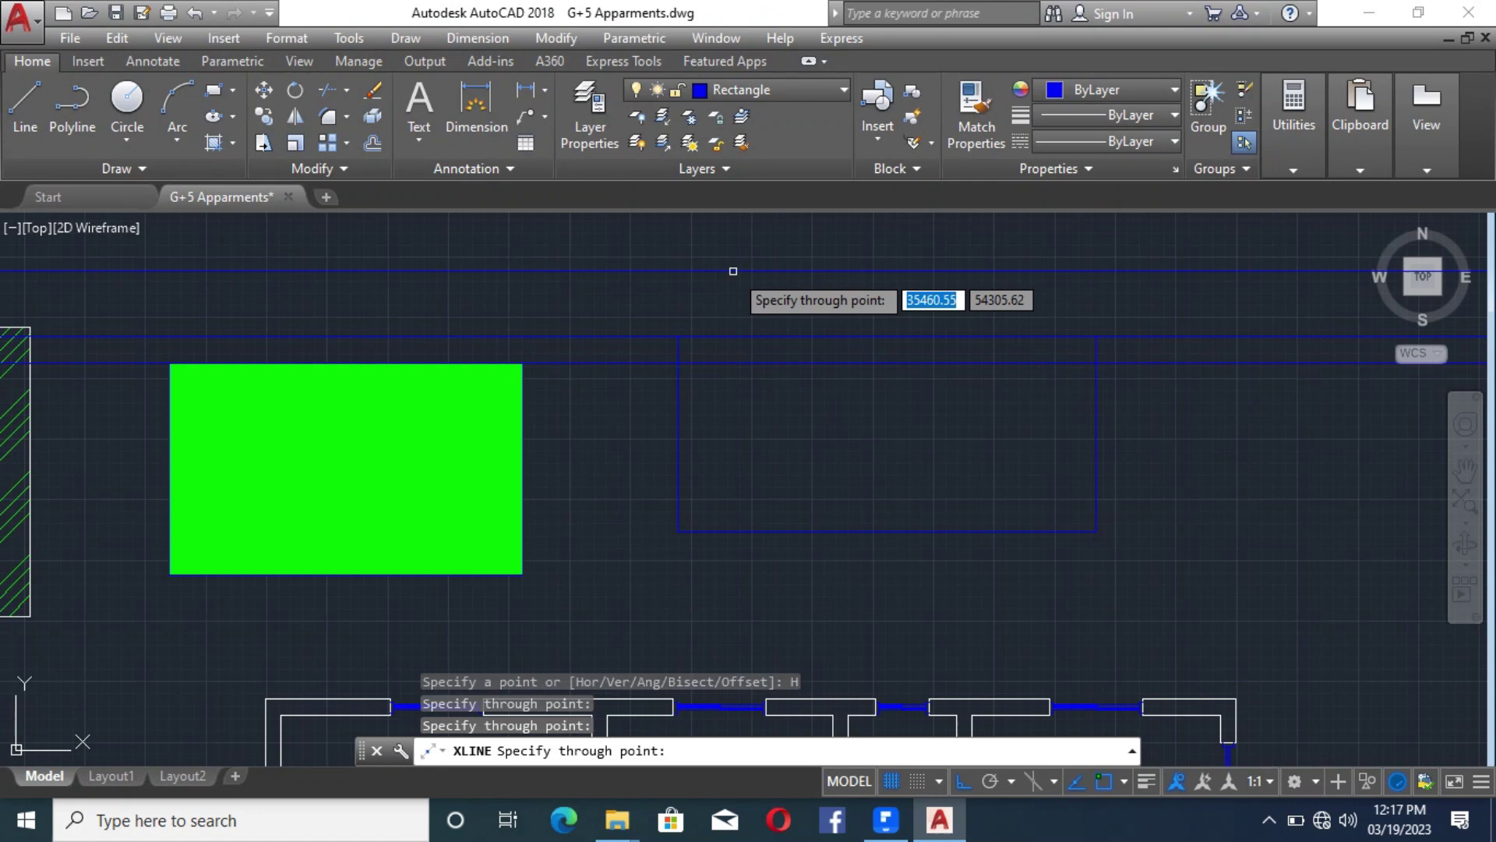
End the construction line command and undo the horizontal construction lines
{"action": "key", "text": "ctrl+z"}
{"action": "key", "text": "ctrl+z"}
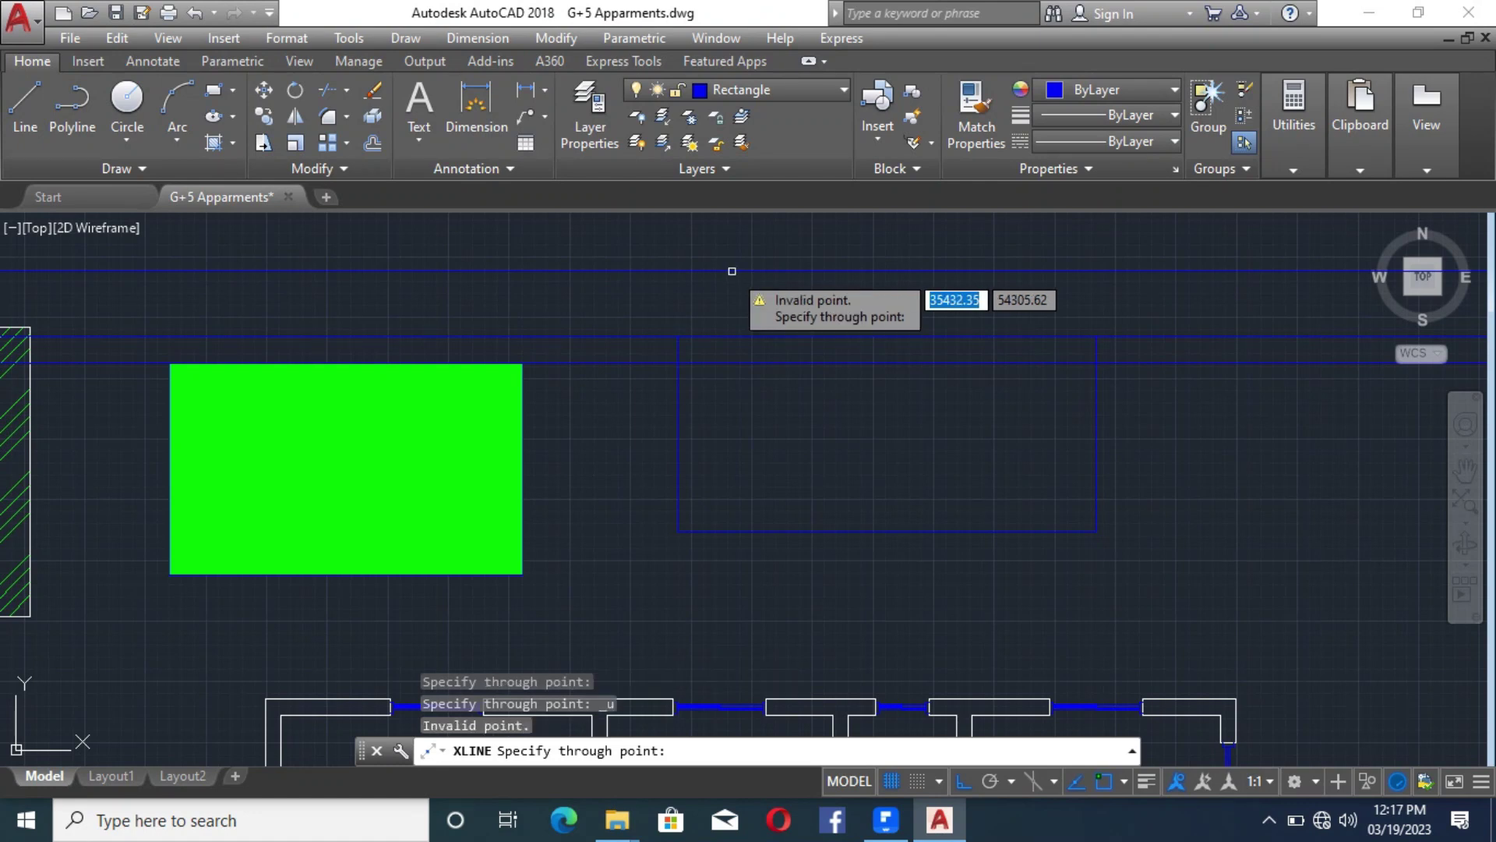
{"action": "key", "text": "Escape"}
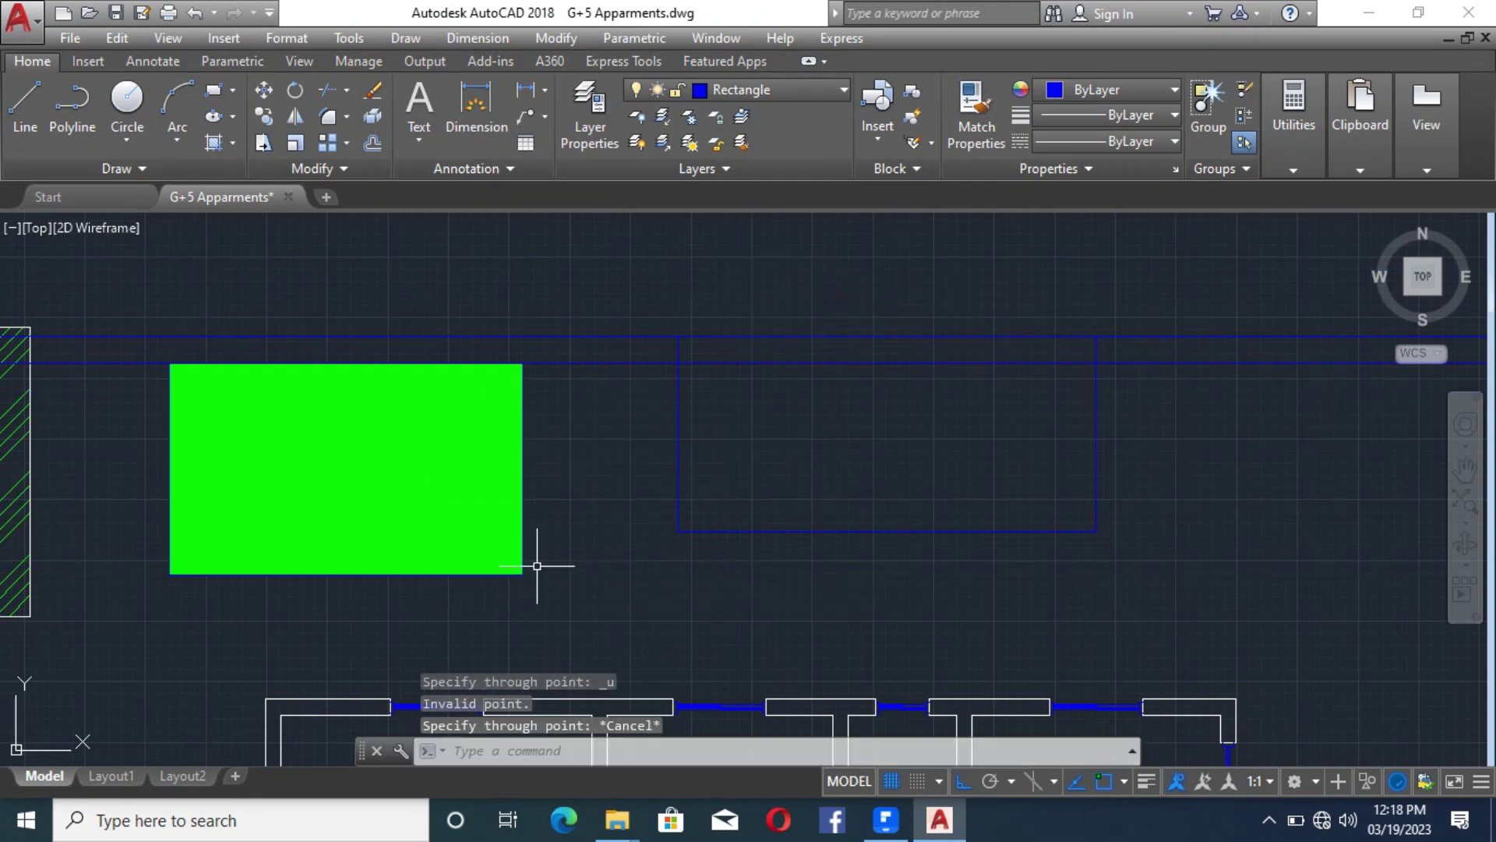
{"action": "key", "text": "ctrl+z"}
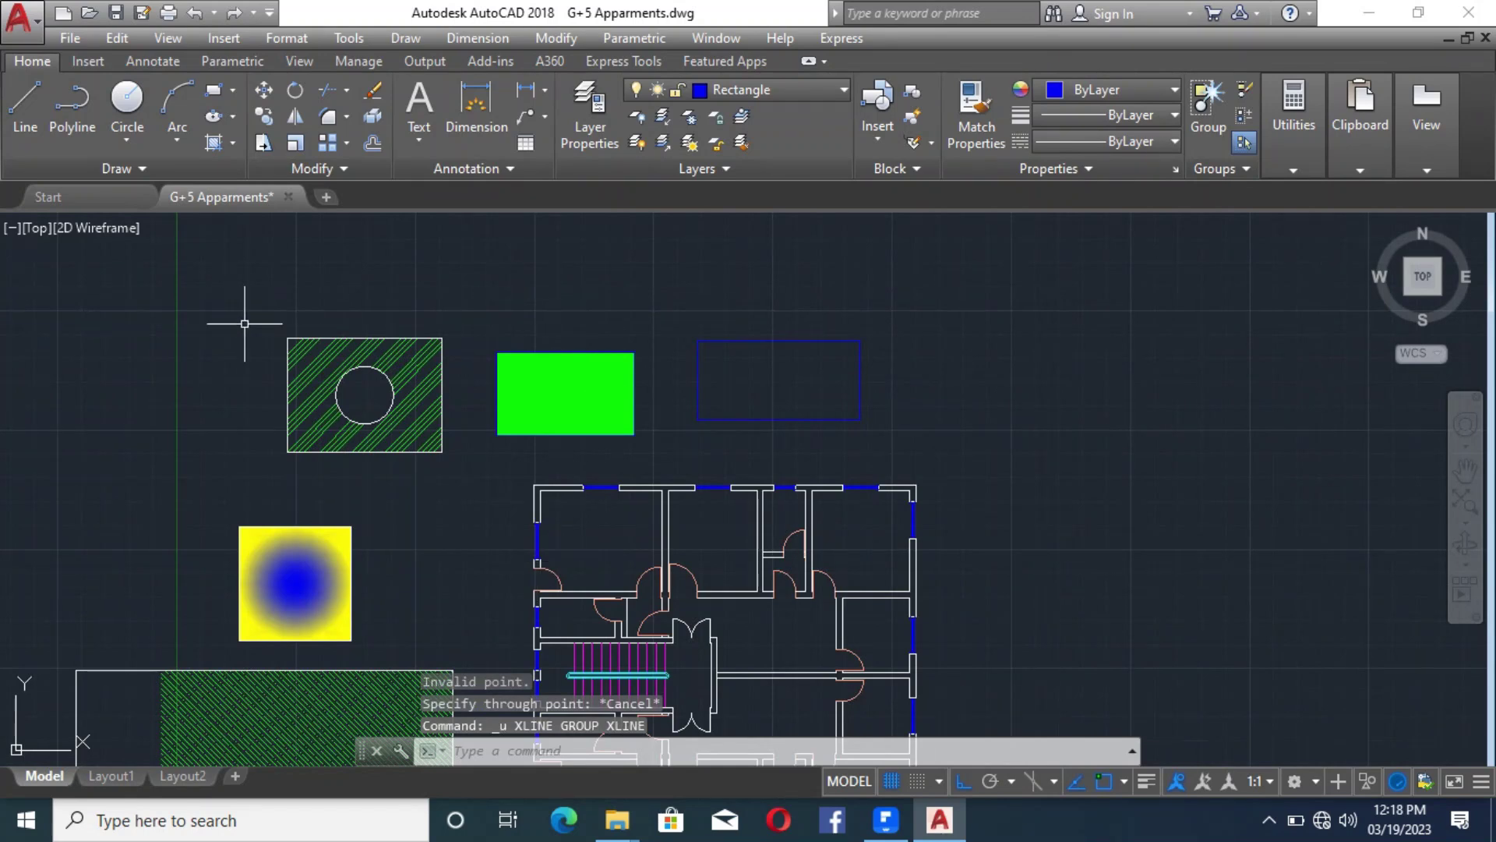
Draw horizontal construction lines through the green rectangle's upper-right corner and the blue rectangle's upper-left corner
{"action": "type", "text": "x"}
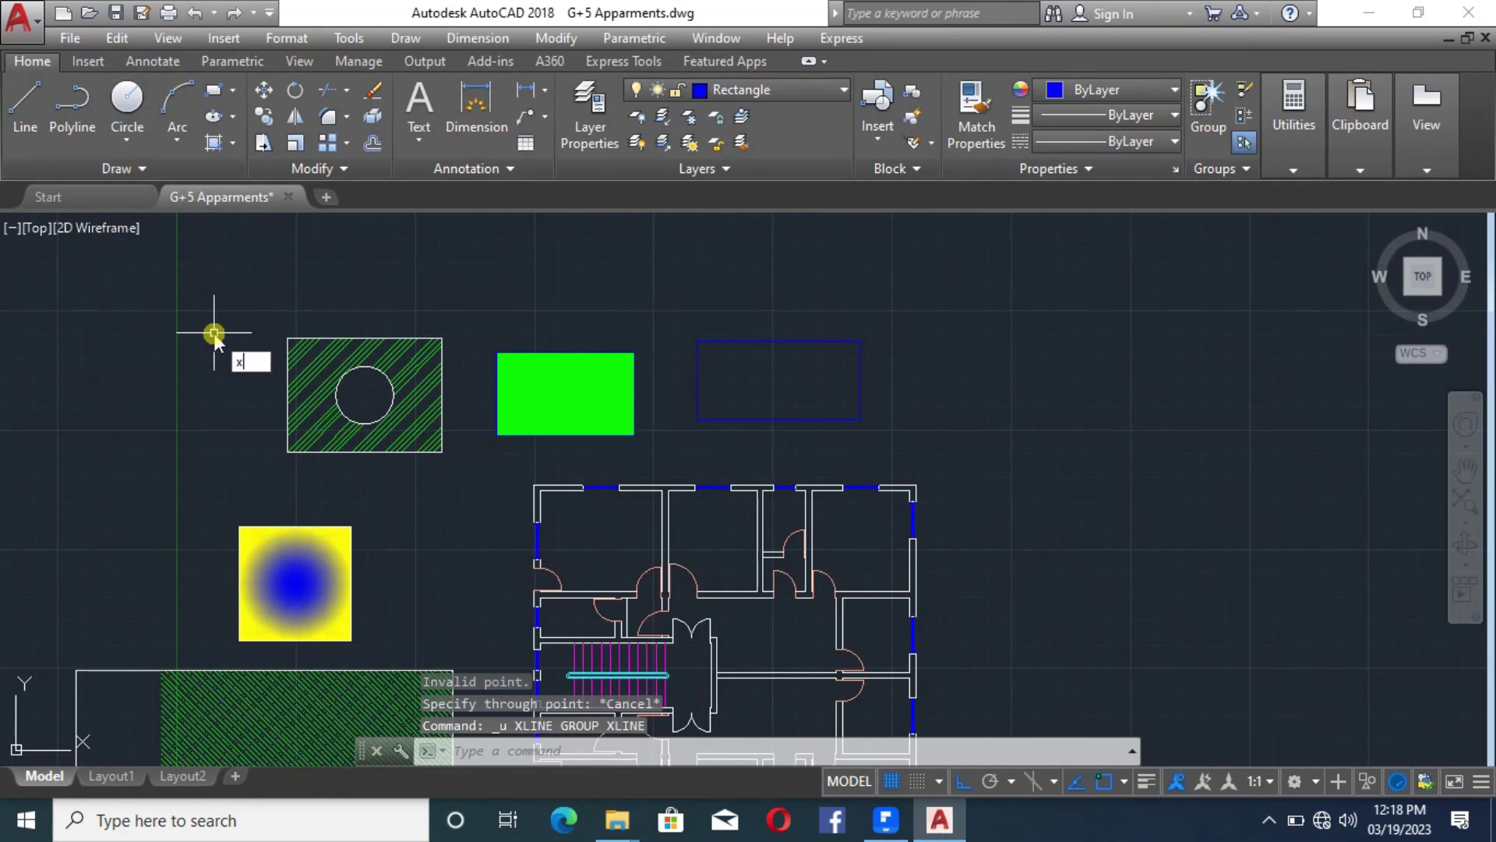
{"action": "type", "text": "l"}
{"action": "left_click", "coordinate": [290, 384]}
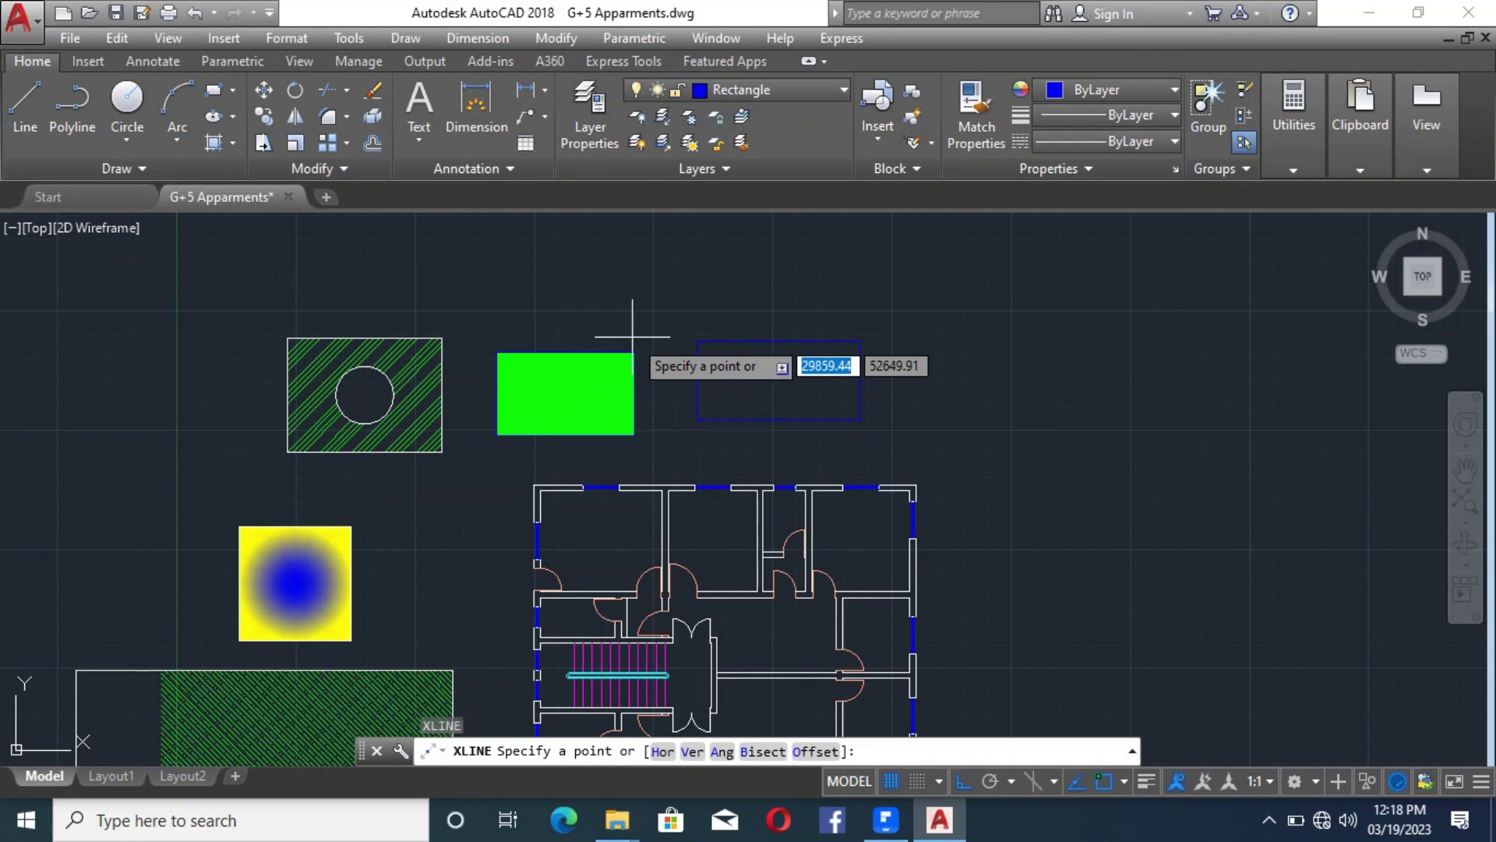
{"action": "scroll", "coordinate": [636, 339], "scroll_direction": "up", "scroll_amount": 4}
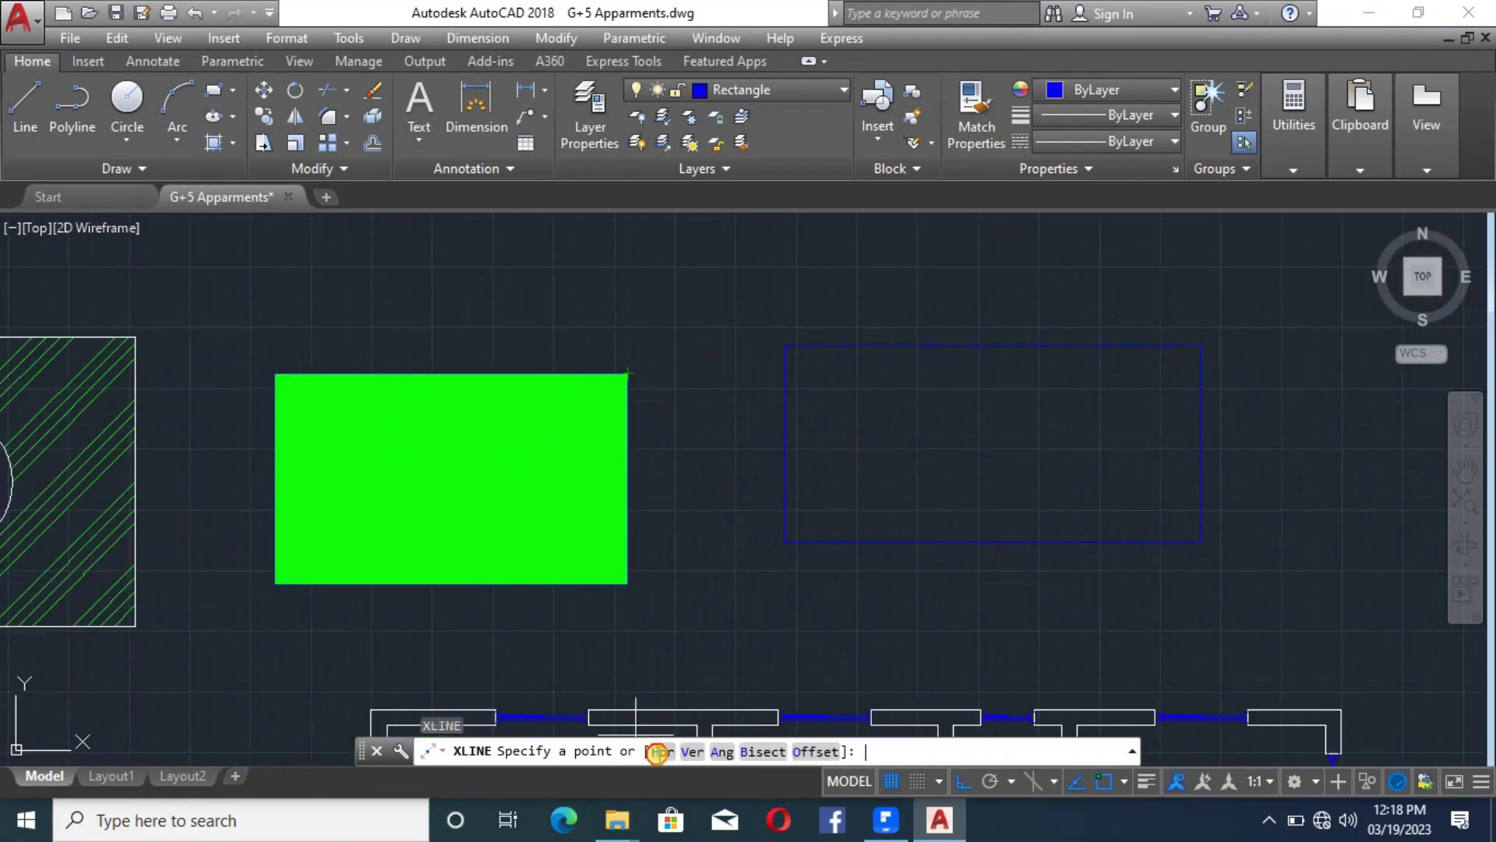
{"action": "left_click", "coordinate": [657, 753]}
{"action": "scroll", "coordinate": [735, 437], "scroll_direction": "down", "scroll_amount": 8}
{"action": "scroll", "coordinate": [783, 407], "scroll_direction": "down", "scroll_amount": 5}
{"action": "scroll", "coordinate": [862, 394], "scroll_direction": "up", "scroll_amount": 10}
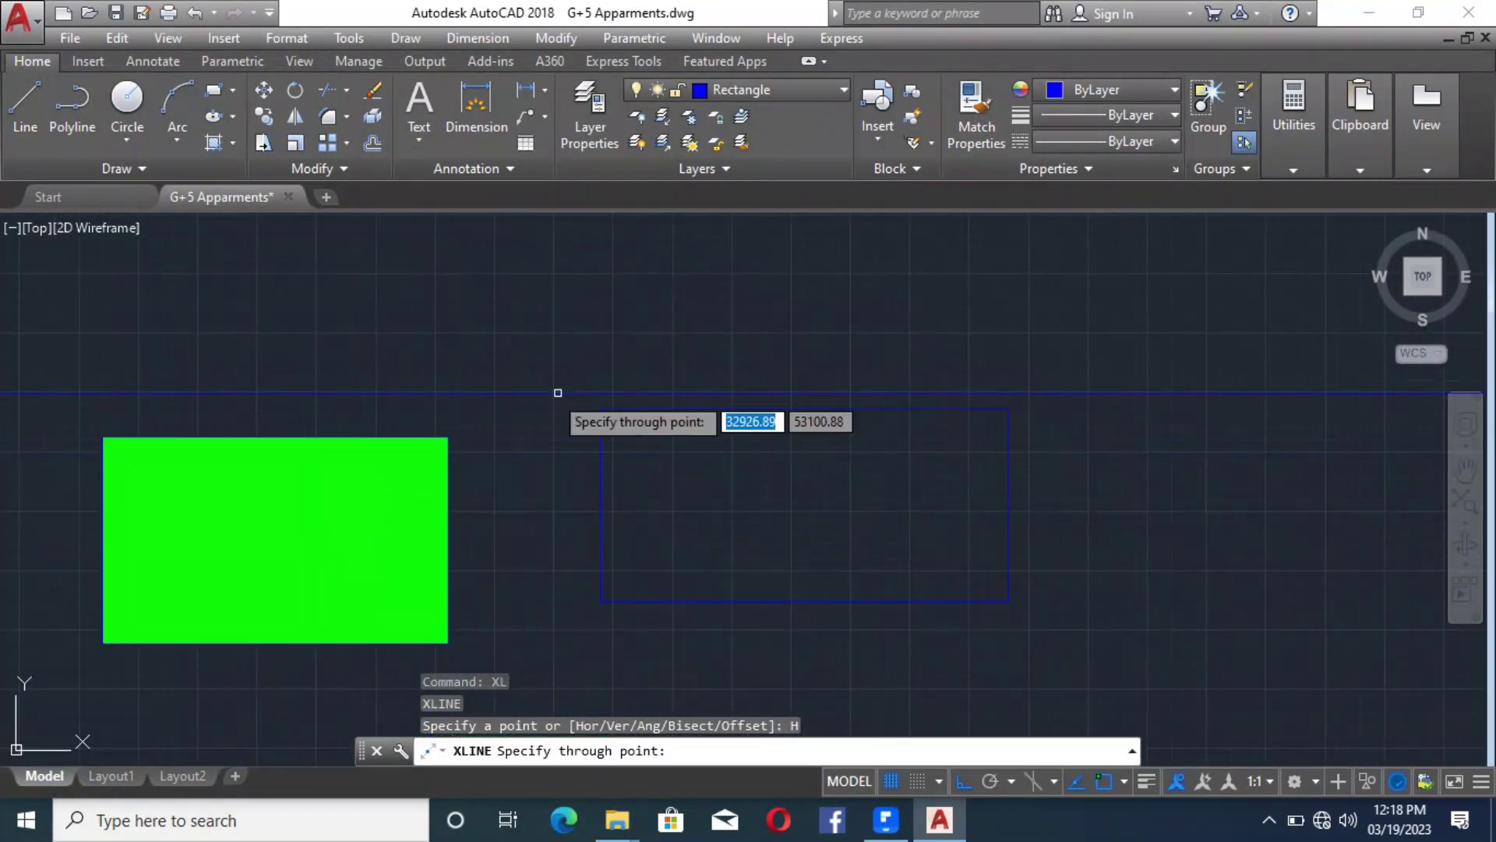
{"action": "left_click", "coordinate": [447, 436]}
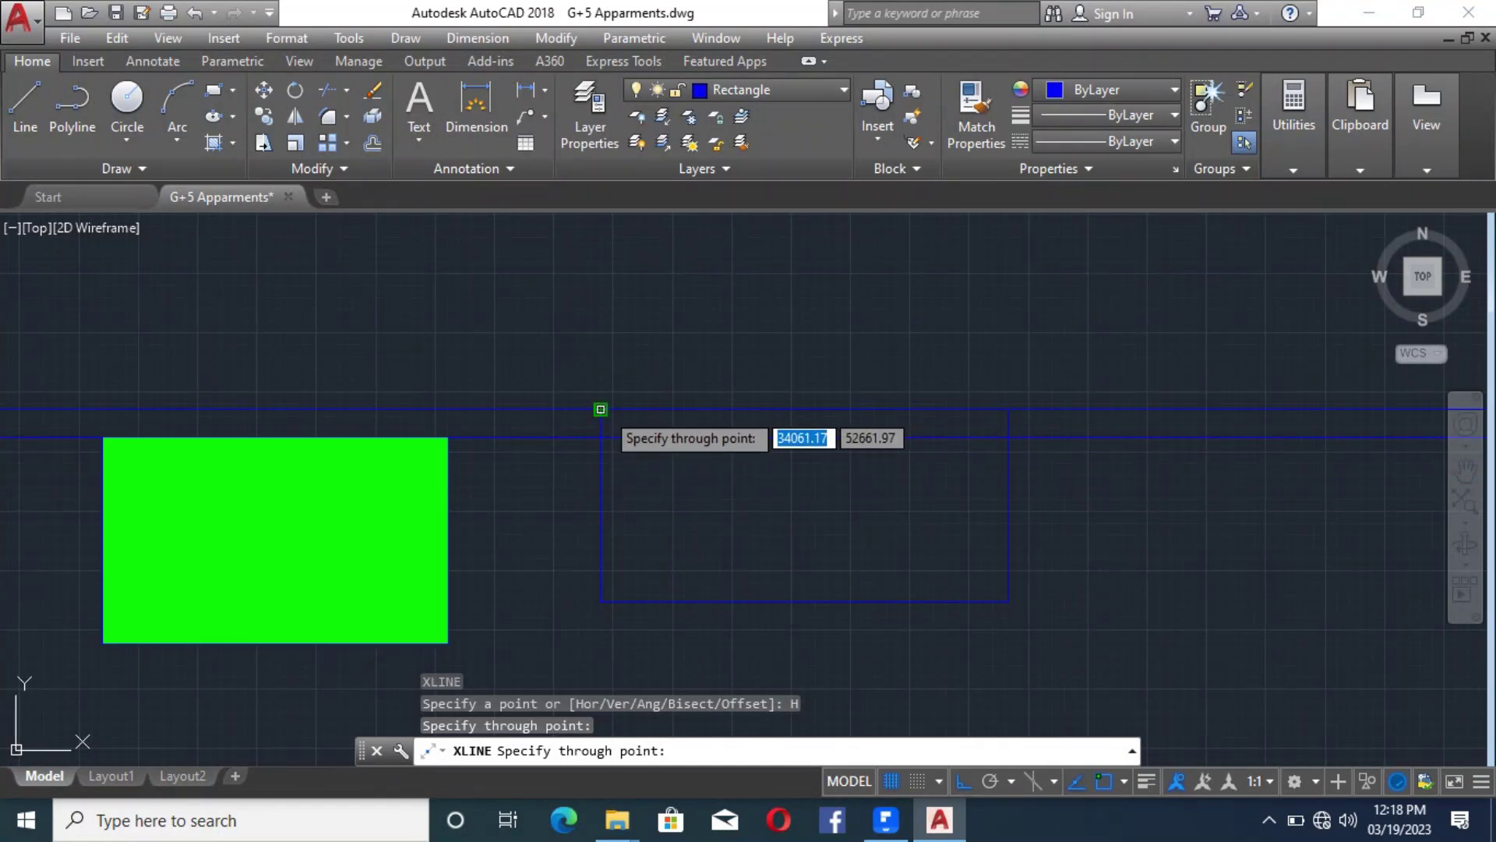
{"action": "left_click", "coordinate": [601, 409]}
{"action": "key", "text": "Escape"}
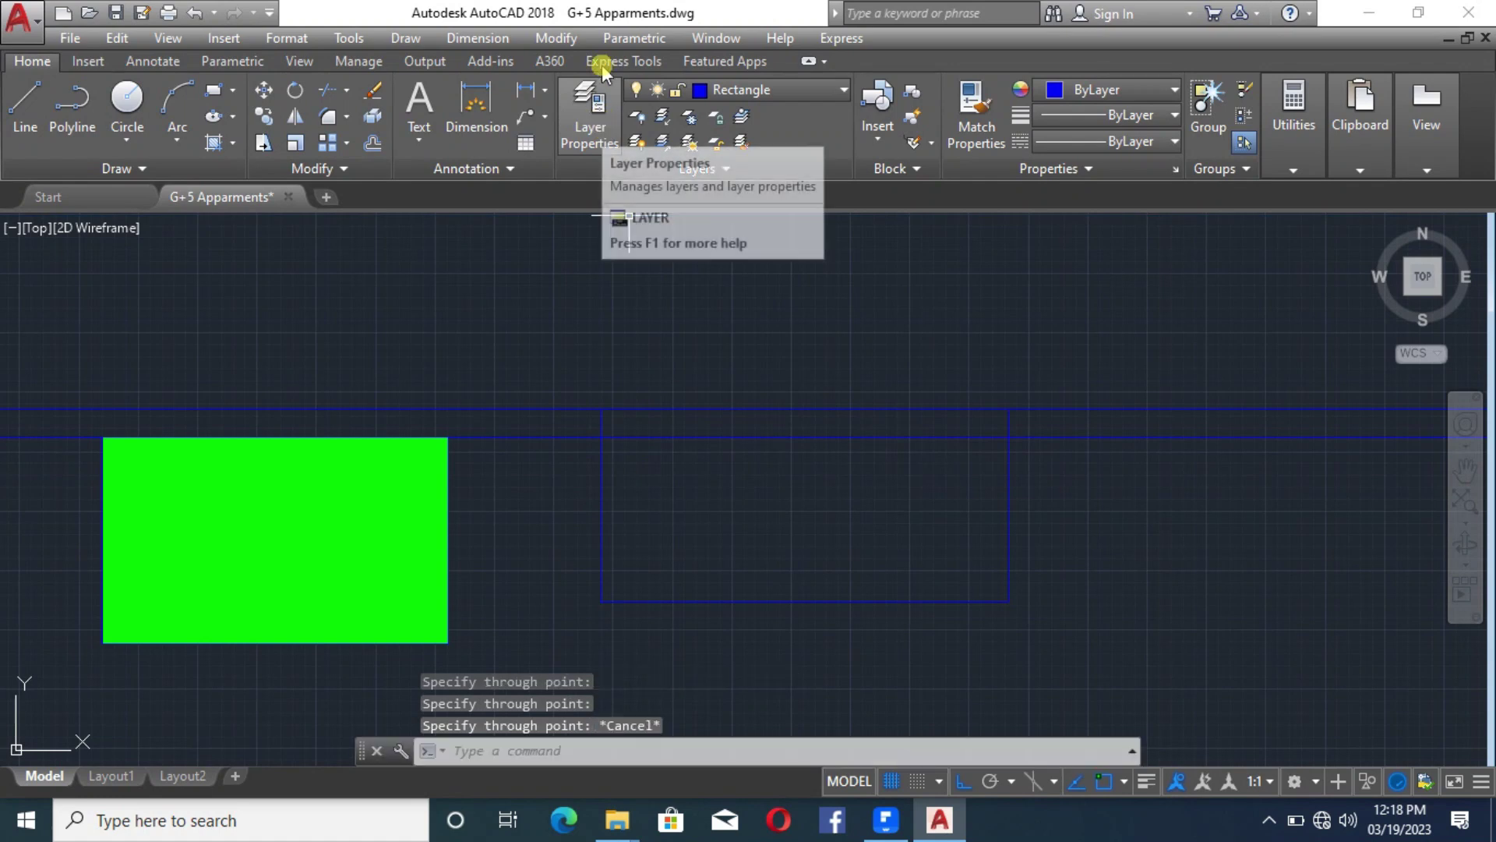
Try to add a linear dimension for the vertical distance between the two horizontal construction lines
{"action": "left_click", "coordinate": [523, 93]}
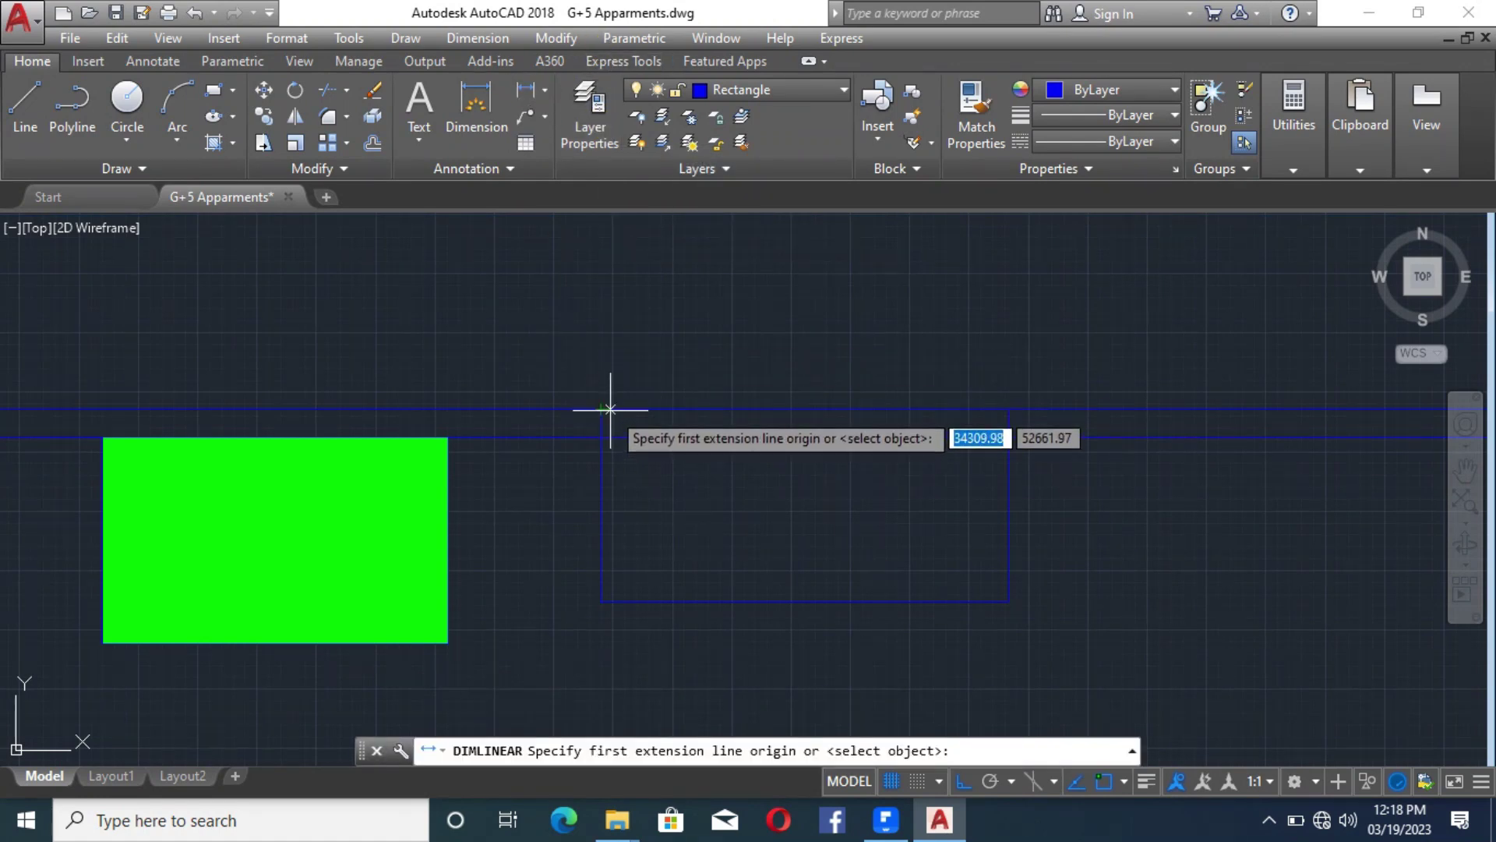
{"action": "left_click", "coordinate": [601, 408]}
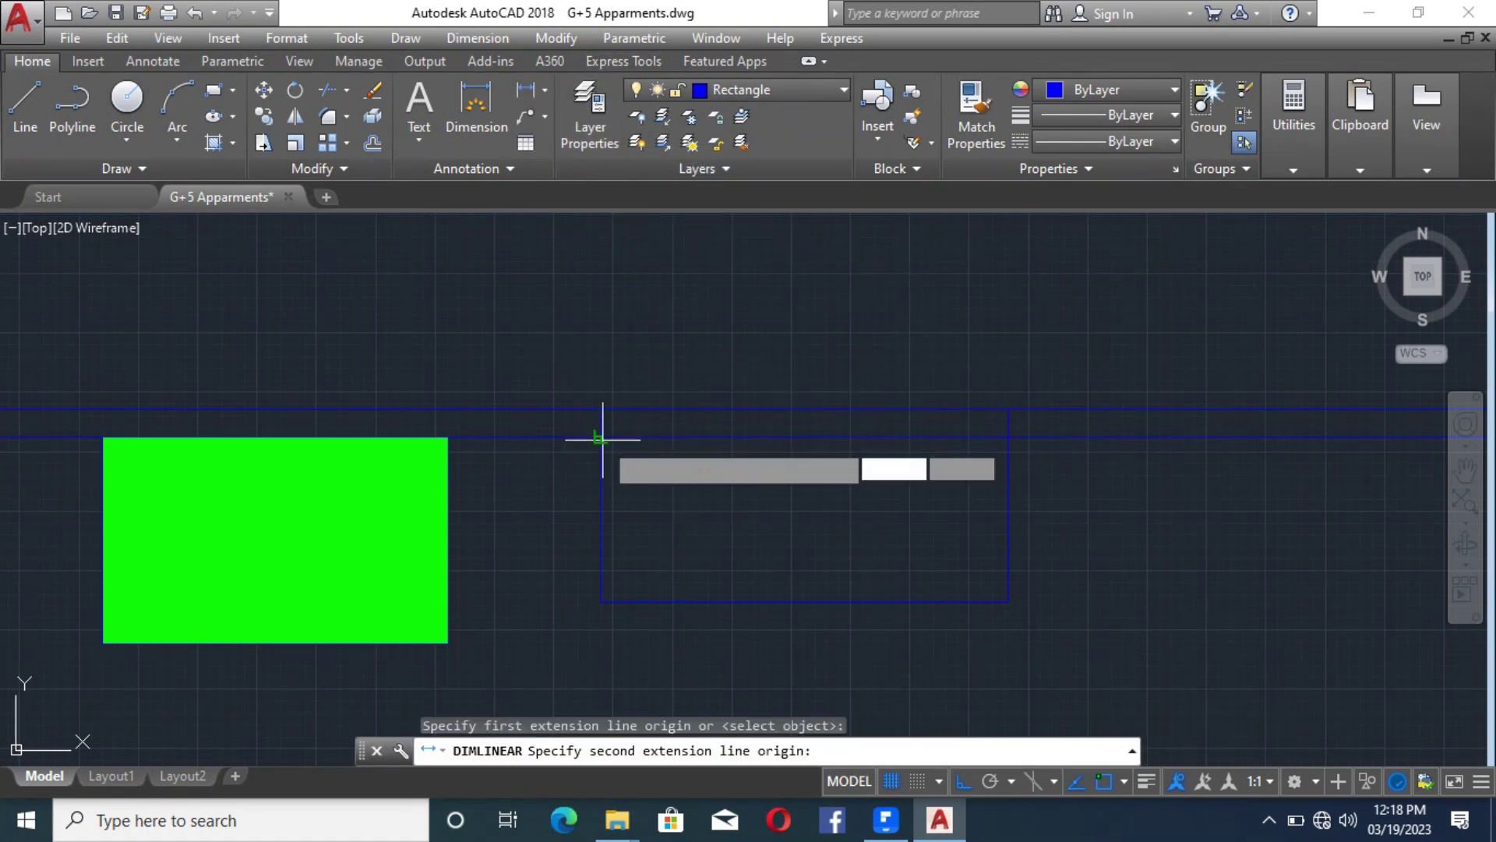
{"action": "left_click", "coordinate": [601, 431]}
{"action": "scroll", "coordinate": [483, 390], "scroll_direction": "up", "scroll_amount": 3}
{"action": "scroll", "coordinate": [517, 424], "scroll_direction": "down", "scroll_amount": 3}
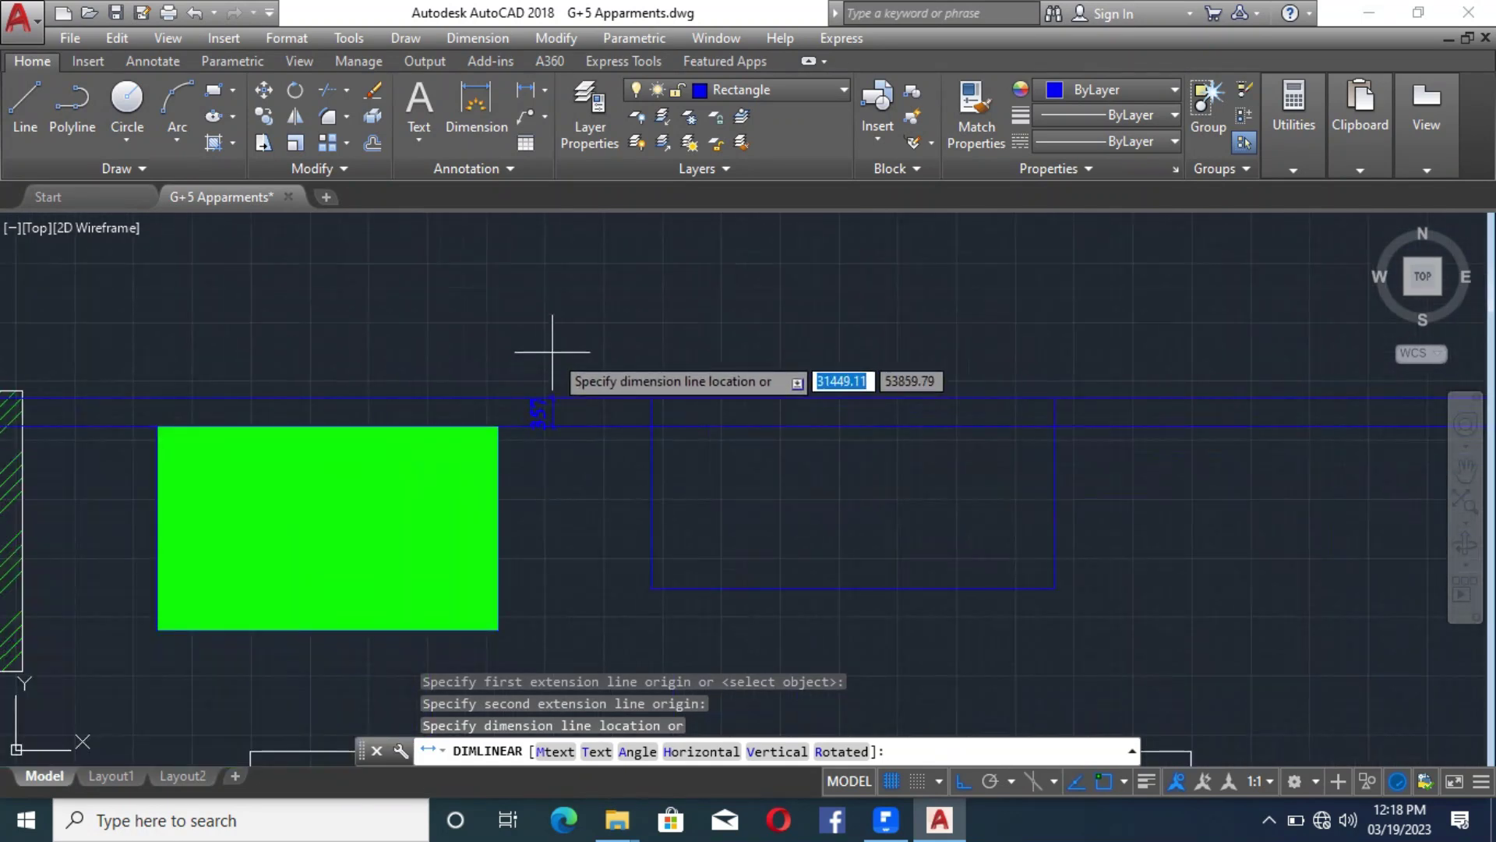
{"action": "key", "text": "Escape"}
{"action": "scroll", "coordinate": [582, 317], "scroll_direction": "down", "scroll_amount": 4}
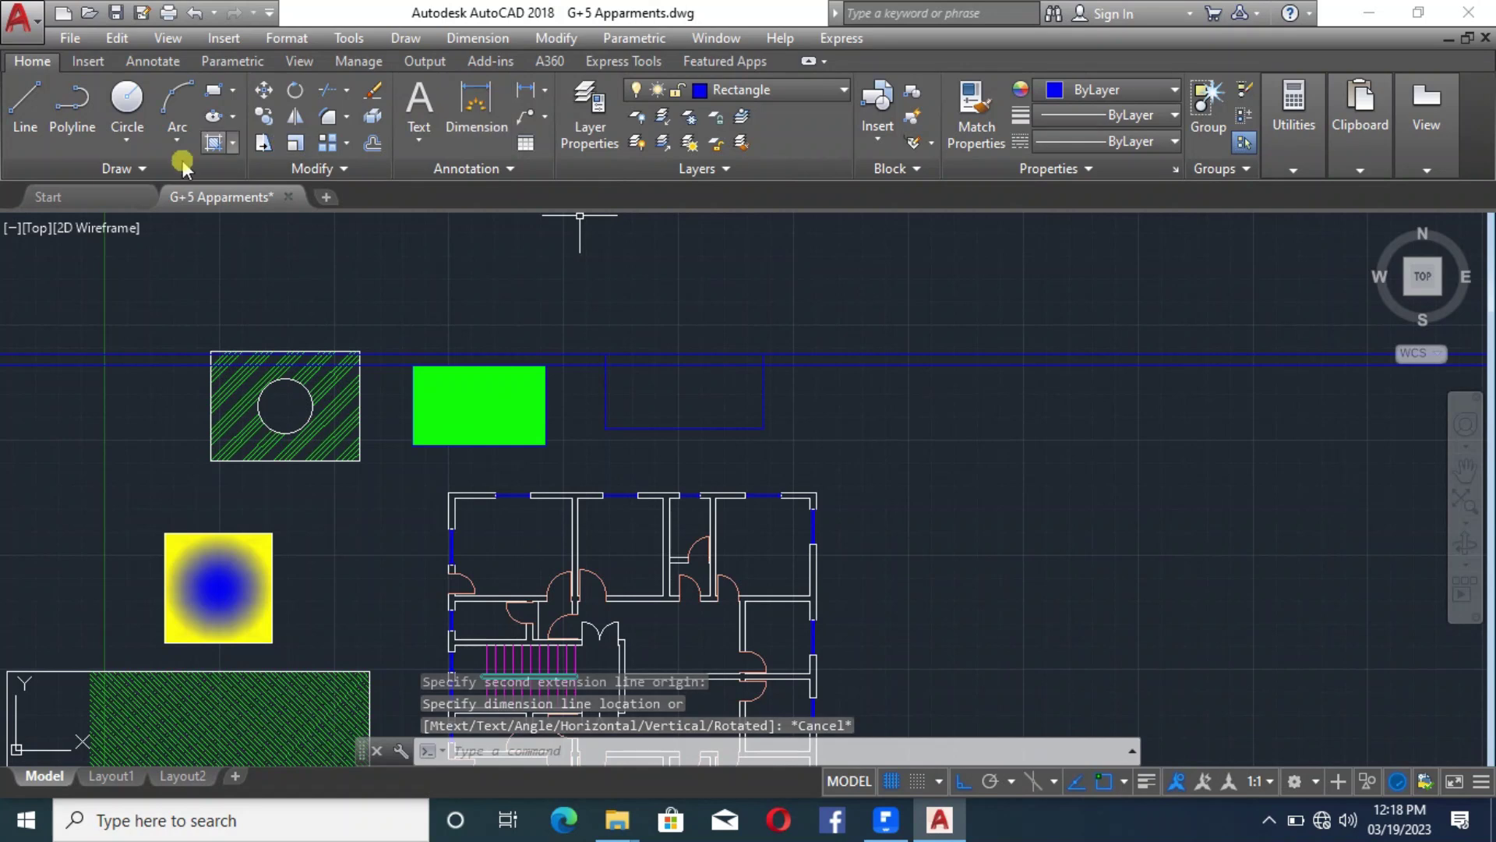
{"action": "left_click", "coordinate": [115, 169]}
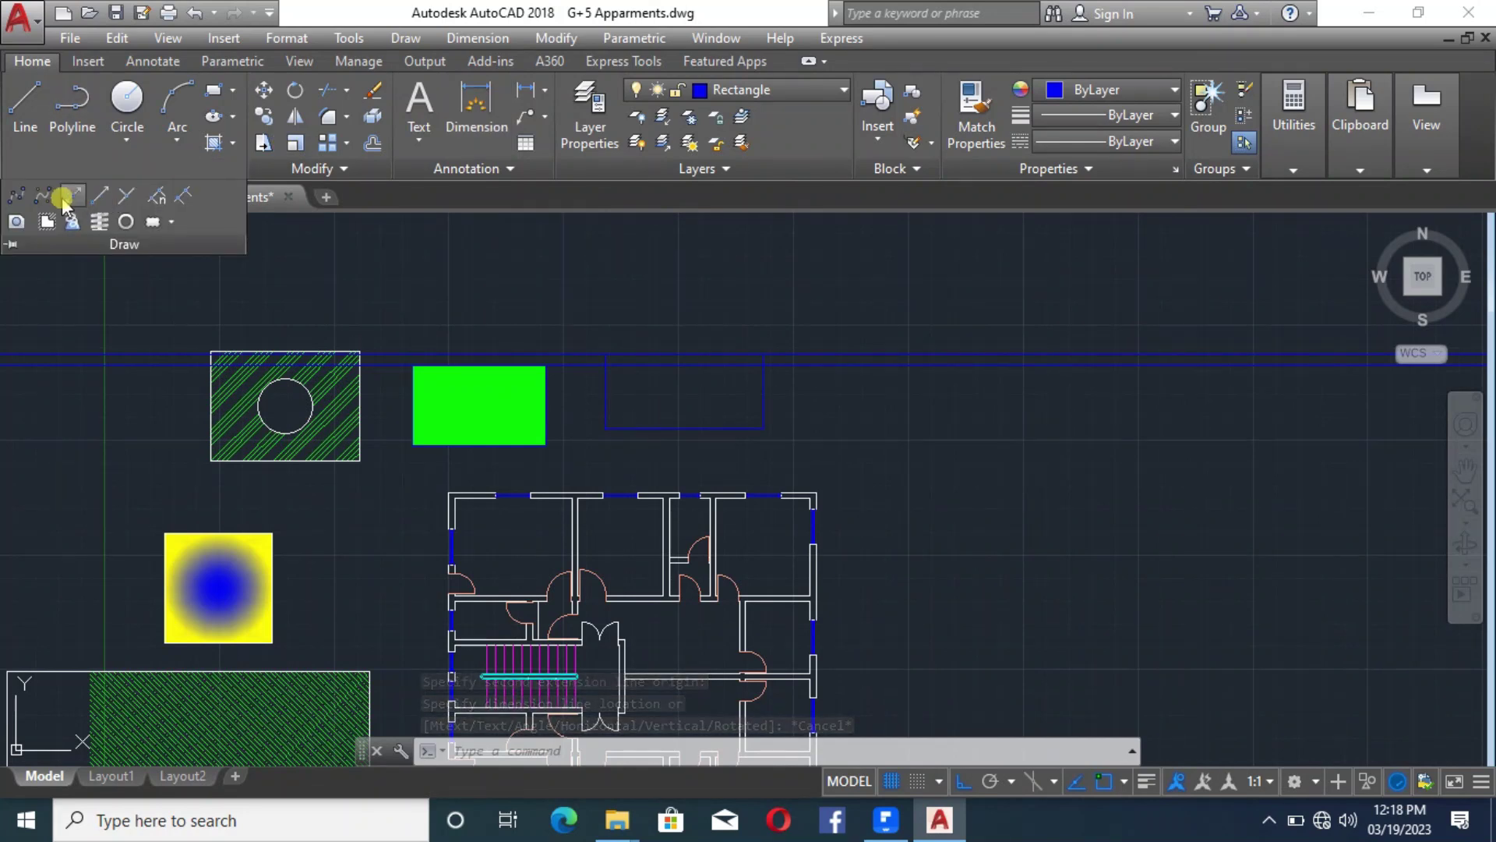
{"action": "scroll", "coordinate": [533, 475], "scroll_direction": "down", "scroll_amount": 2}
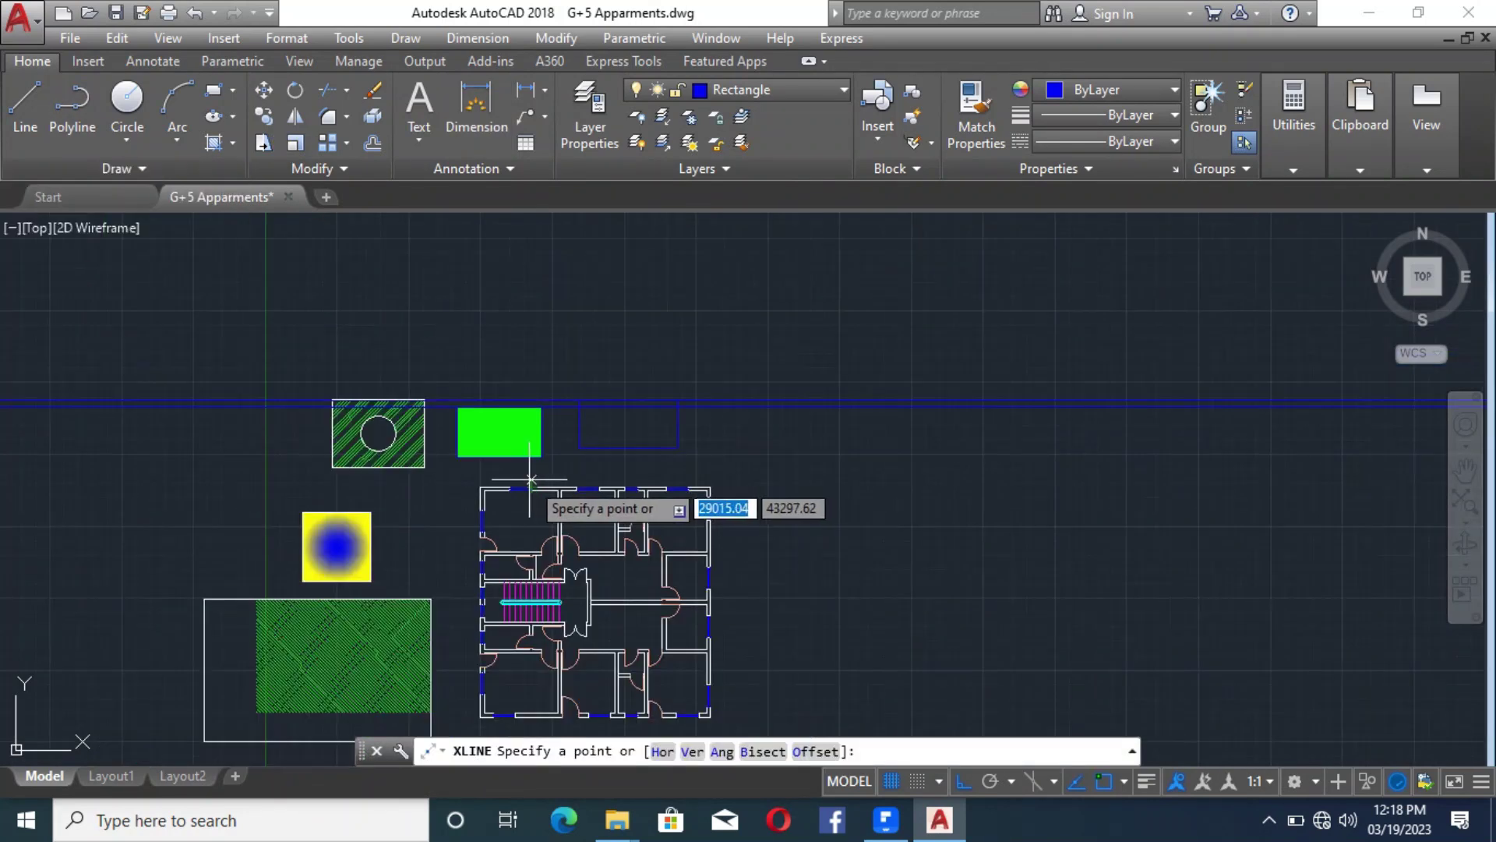
{"action": "scroll", "coordinate": [507, 471], "scroll_direction": "up", "scroll_amount": 3}
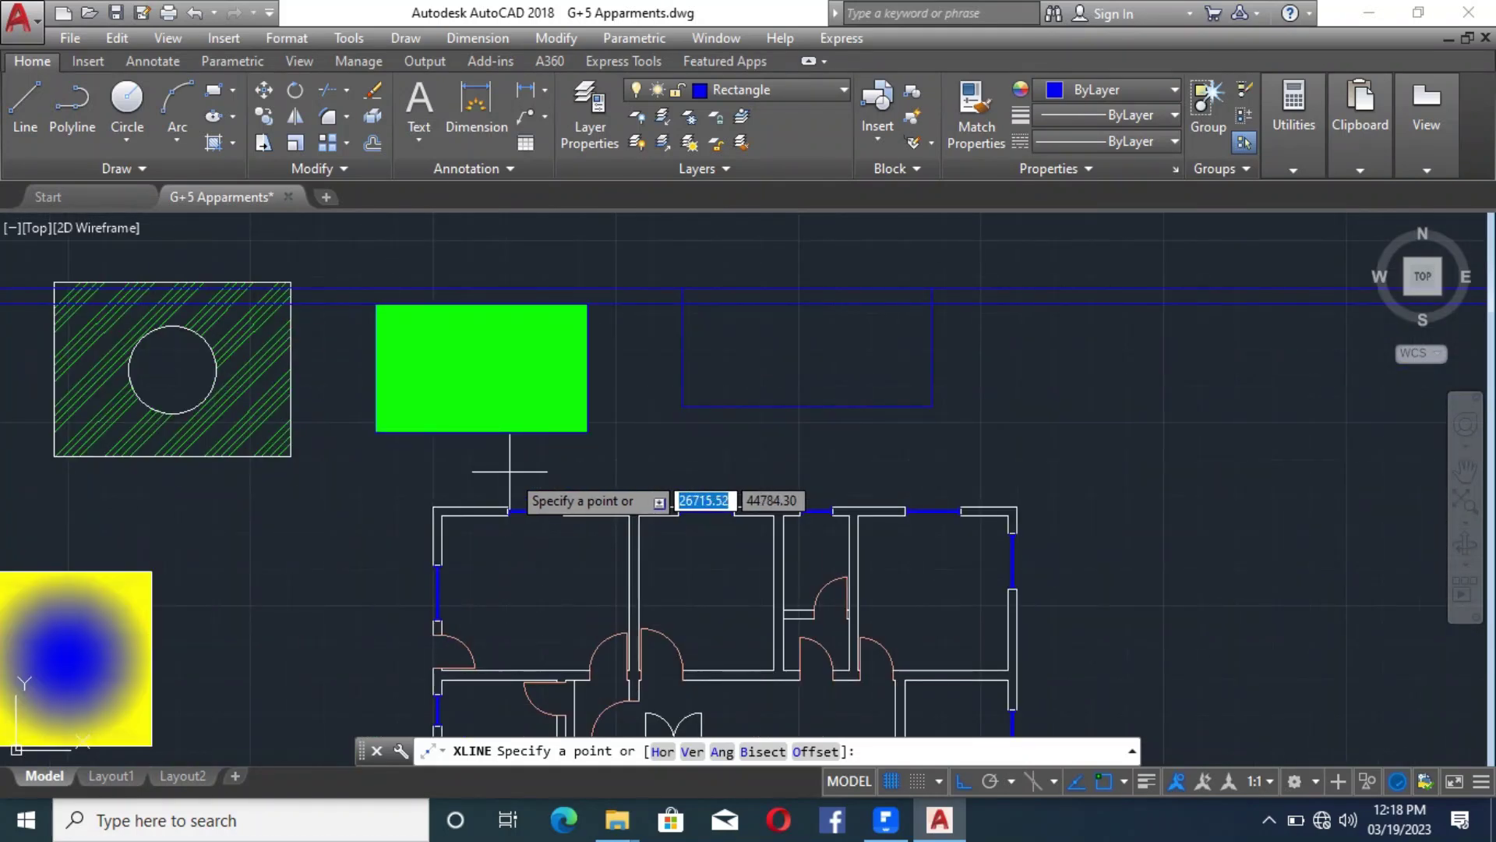
{"action": "key", "text": "Escape"}
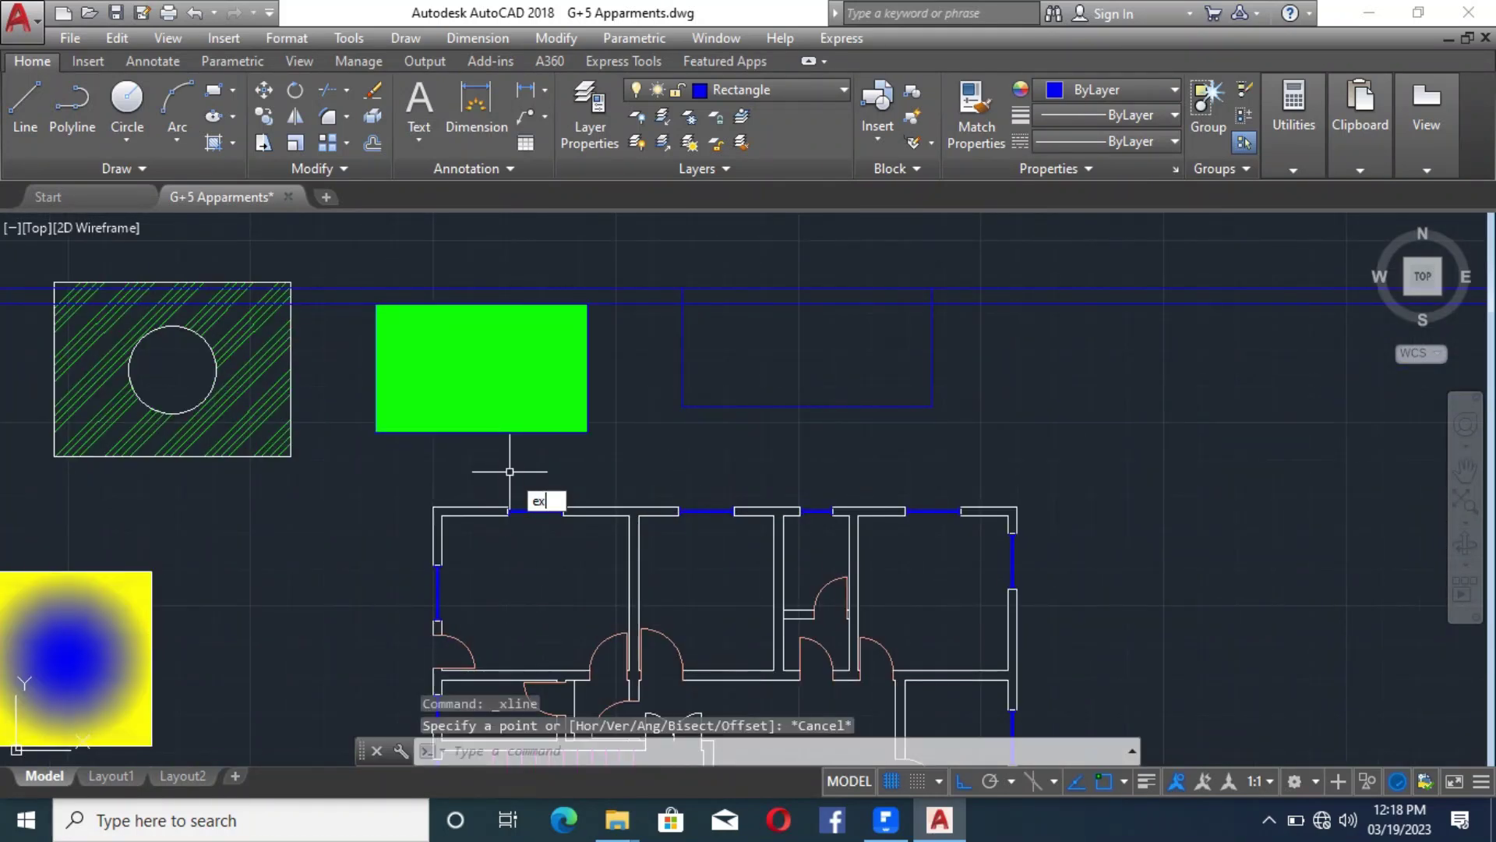
{"action": "key", "text": "Return"}
{"action": "key", "text": "Return"}
{"action": "scroll", "coordinate": [452, 522], "scroll_direction": "up", "scroll_amount": 4}
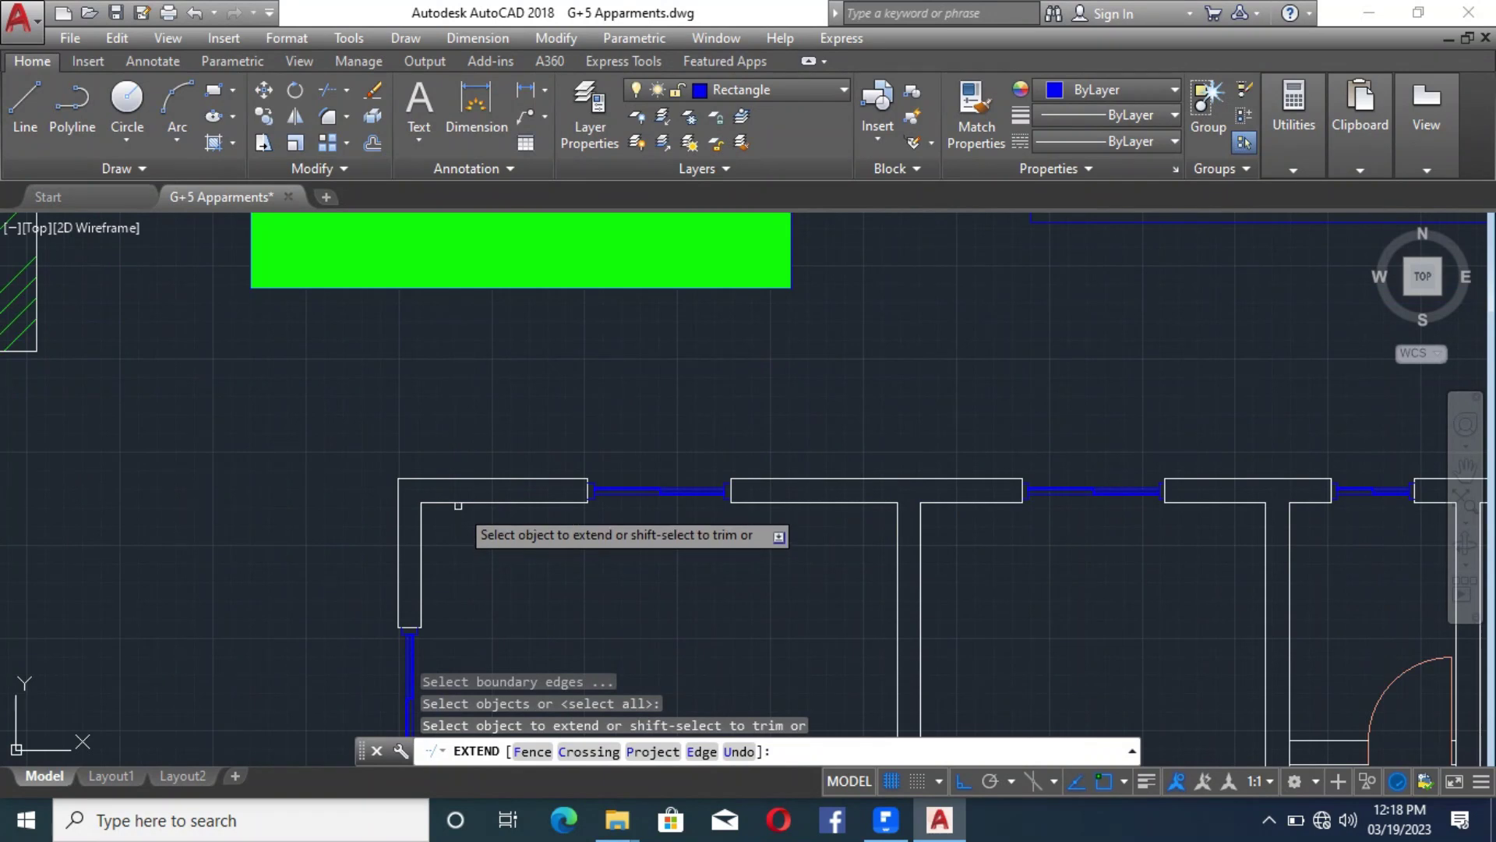
{"action": "key", "text": "Escape"}
{"action": "key", "text": "Escape"}
{"action": "key", "text": "Escape"}
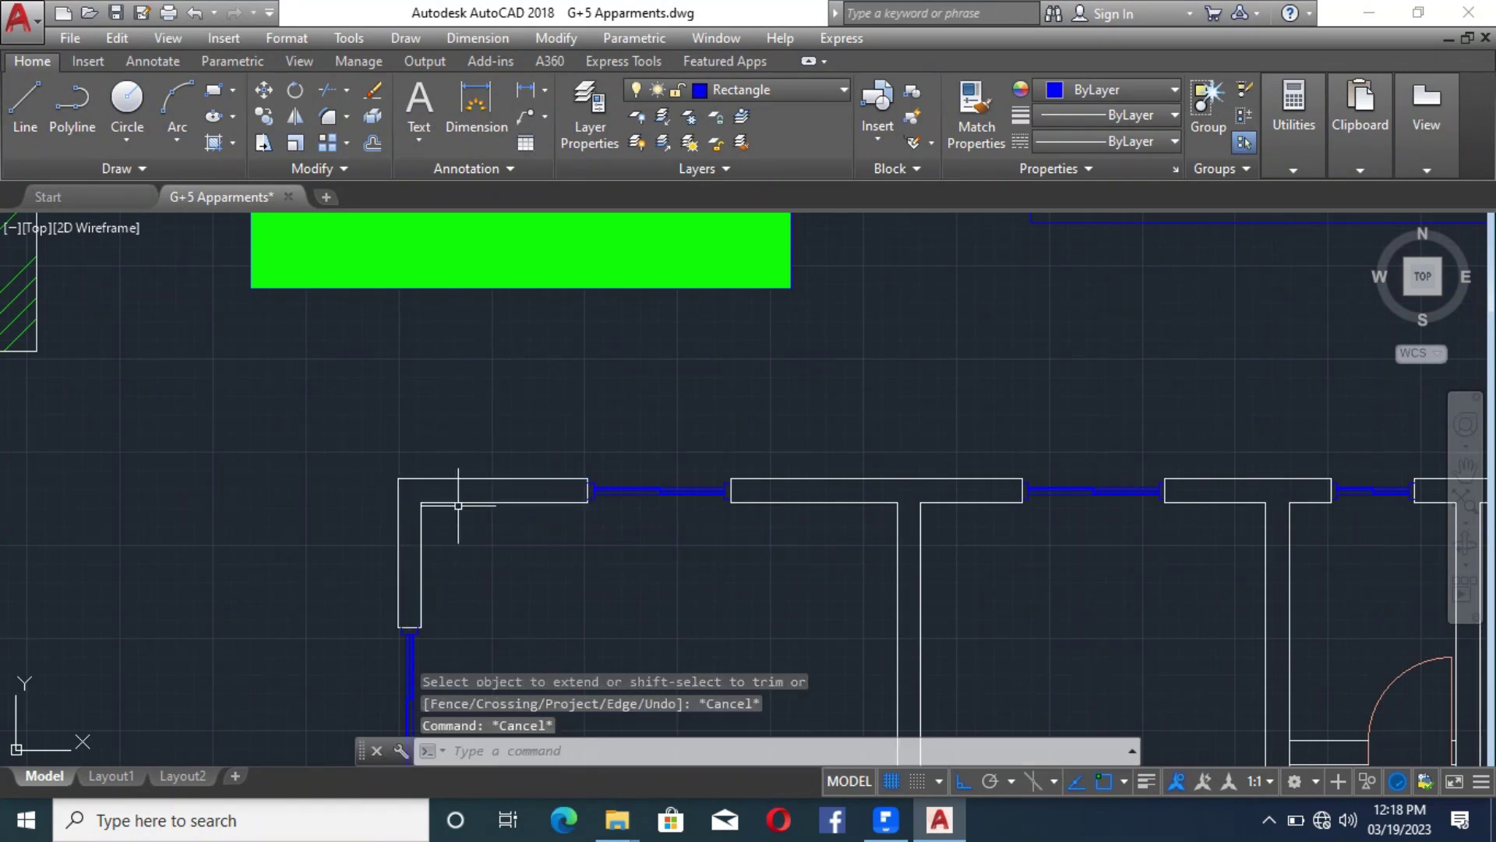
Explode the L-shaped wall outline at the floor plan's upper-left corner
{"action": "left_click", "coordinate": [464, 502]}
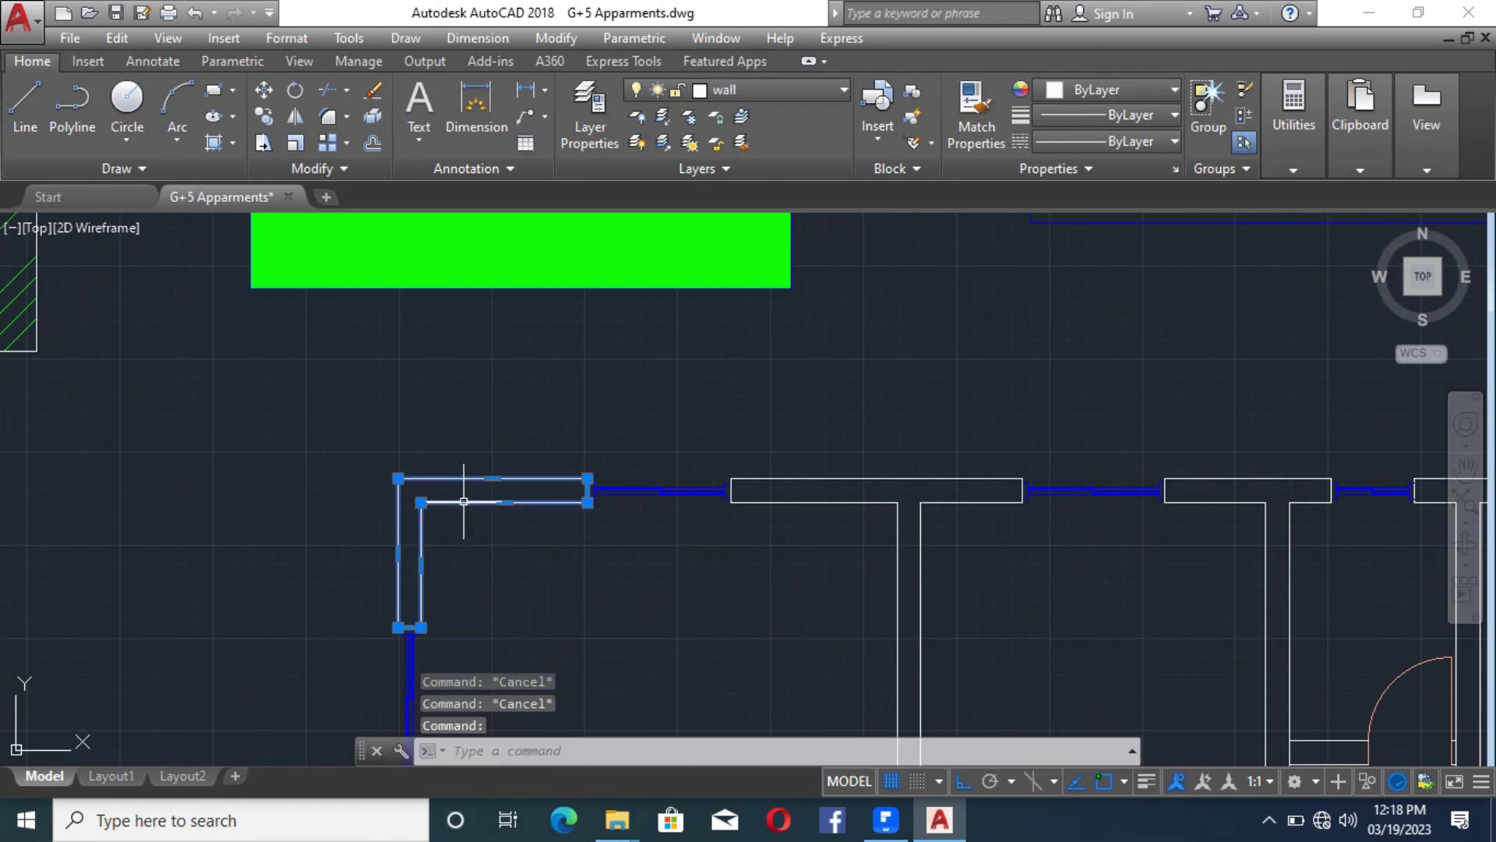
{"action": "key", "text": "Escape"}
{"action": "type", "text": "x"}
{"action": "key", "text": "Return"}
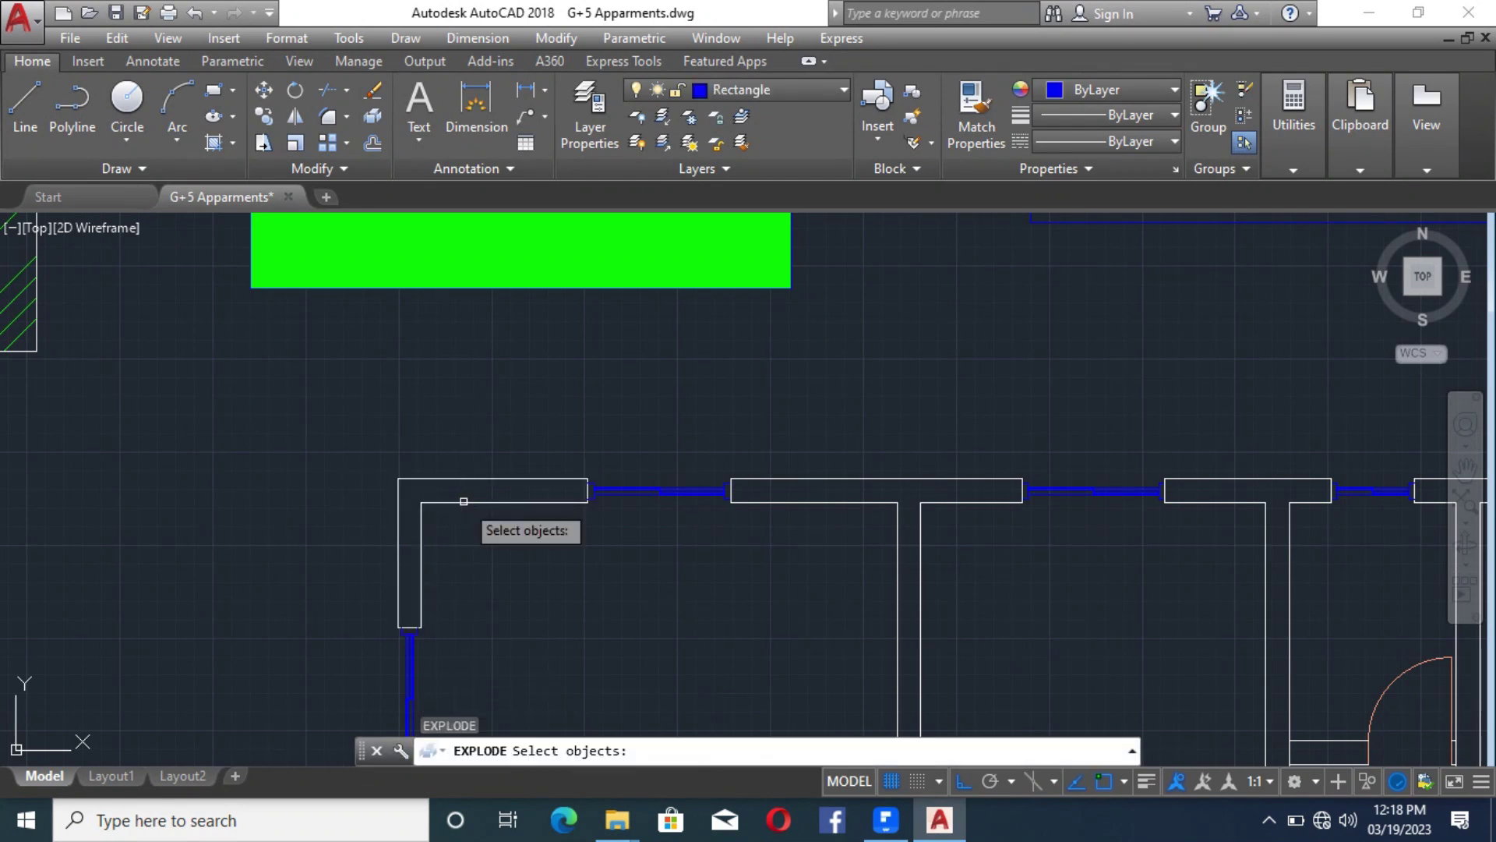
{"action": "left_click", "coordinate": [464, 502]}
{"action": "key", "text": "Return"}
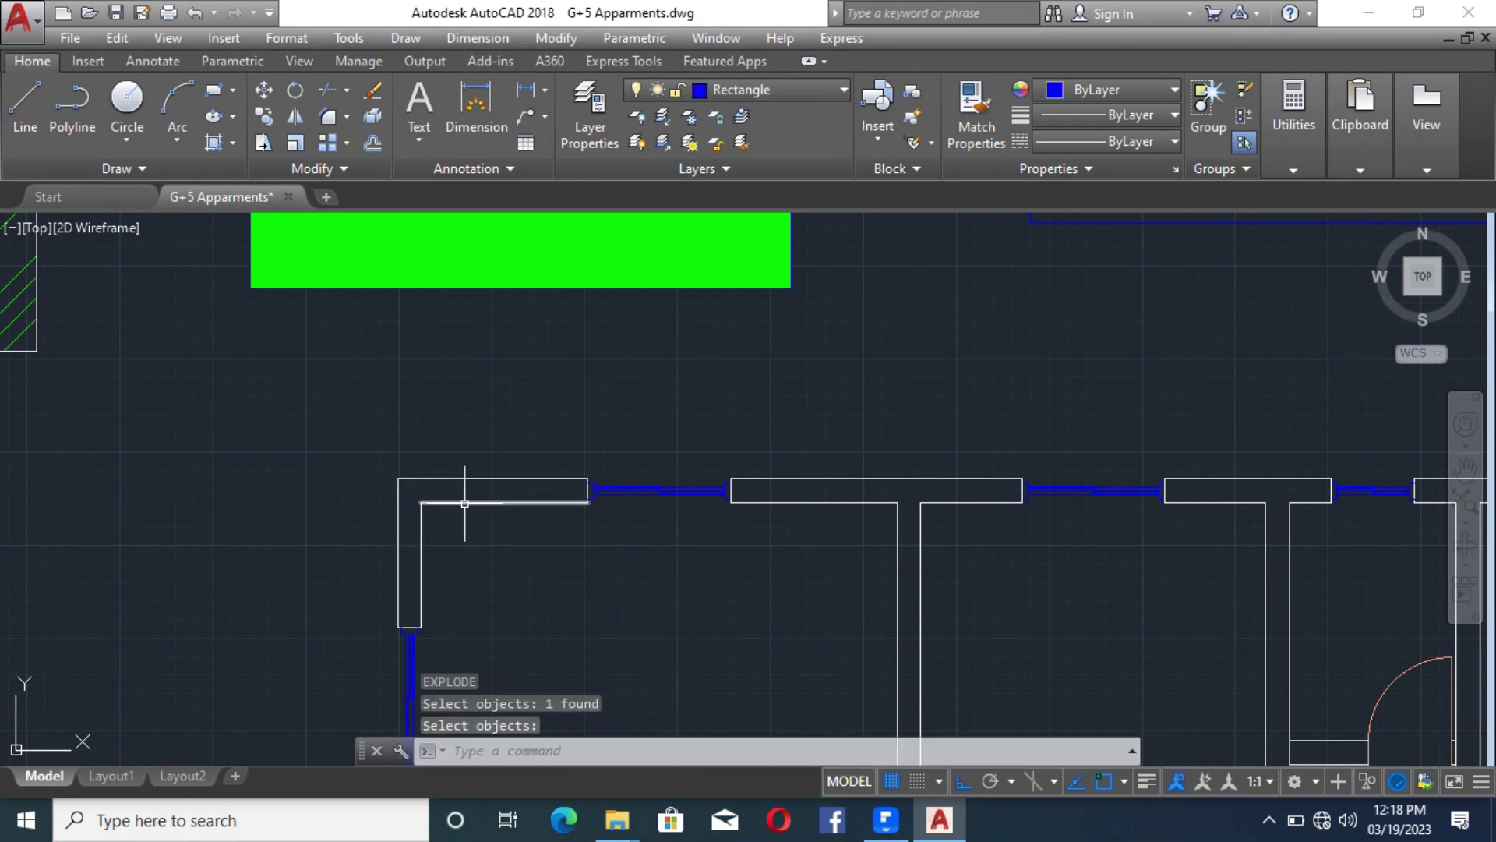
Extend the inner horizontal line of the upper-left corner wall to the outer face of the left wall
{"action": "type", "text": "ex"}
{"action": "key", "text": "Return"}
{"action": "key", "text": "Return"}
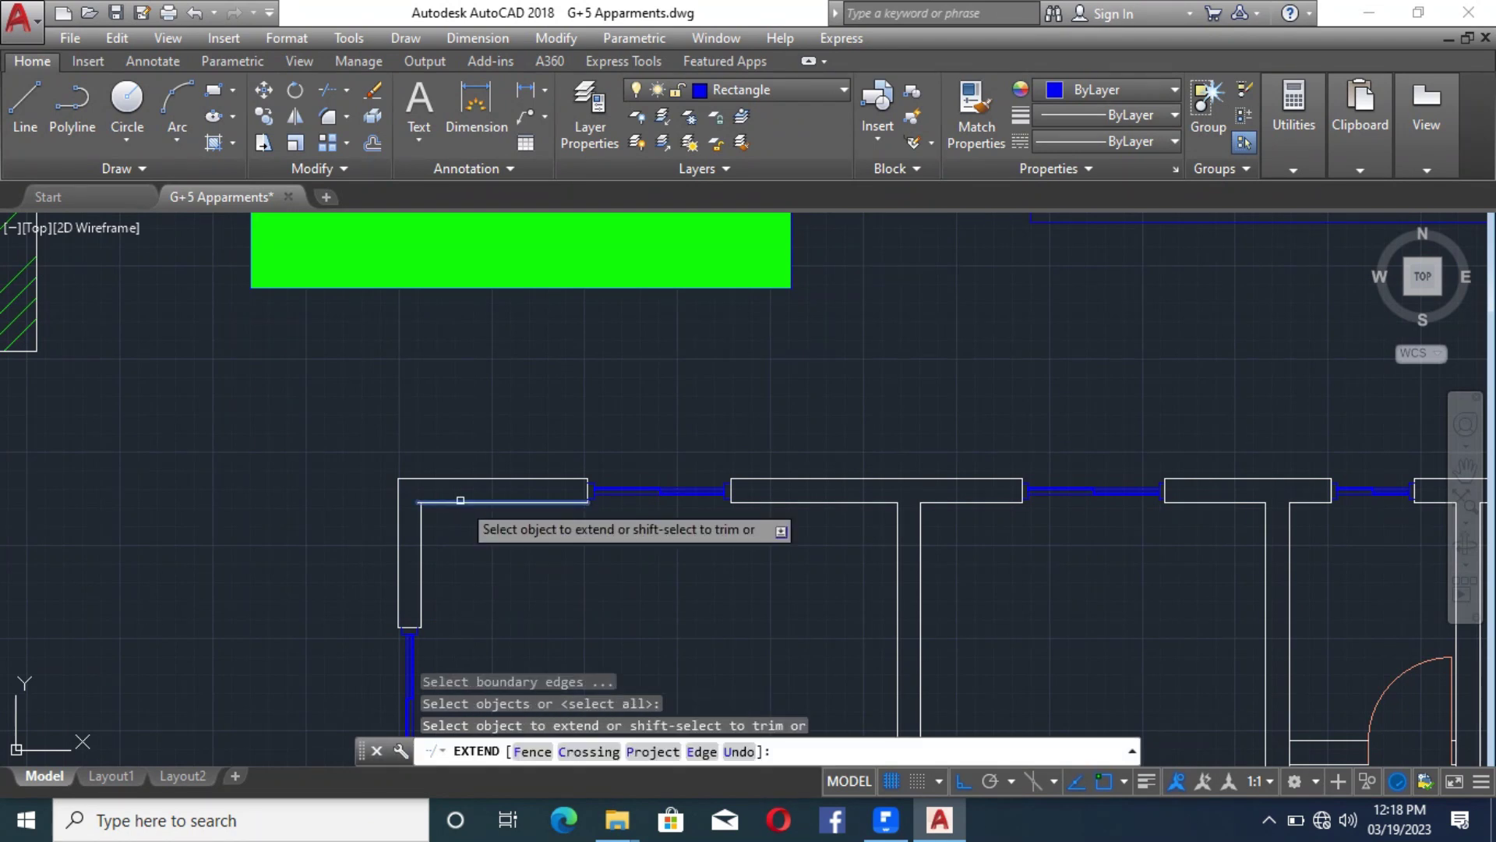
{"action": "left_click", "coordinate": [443, 503]}
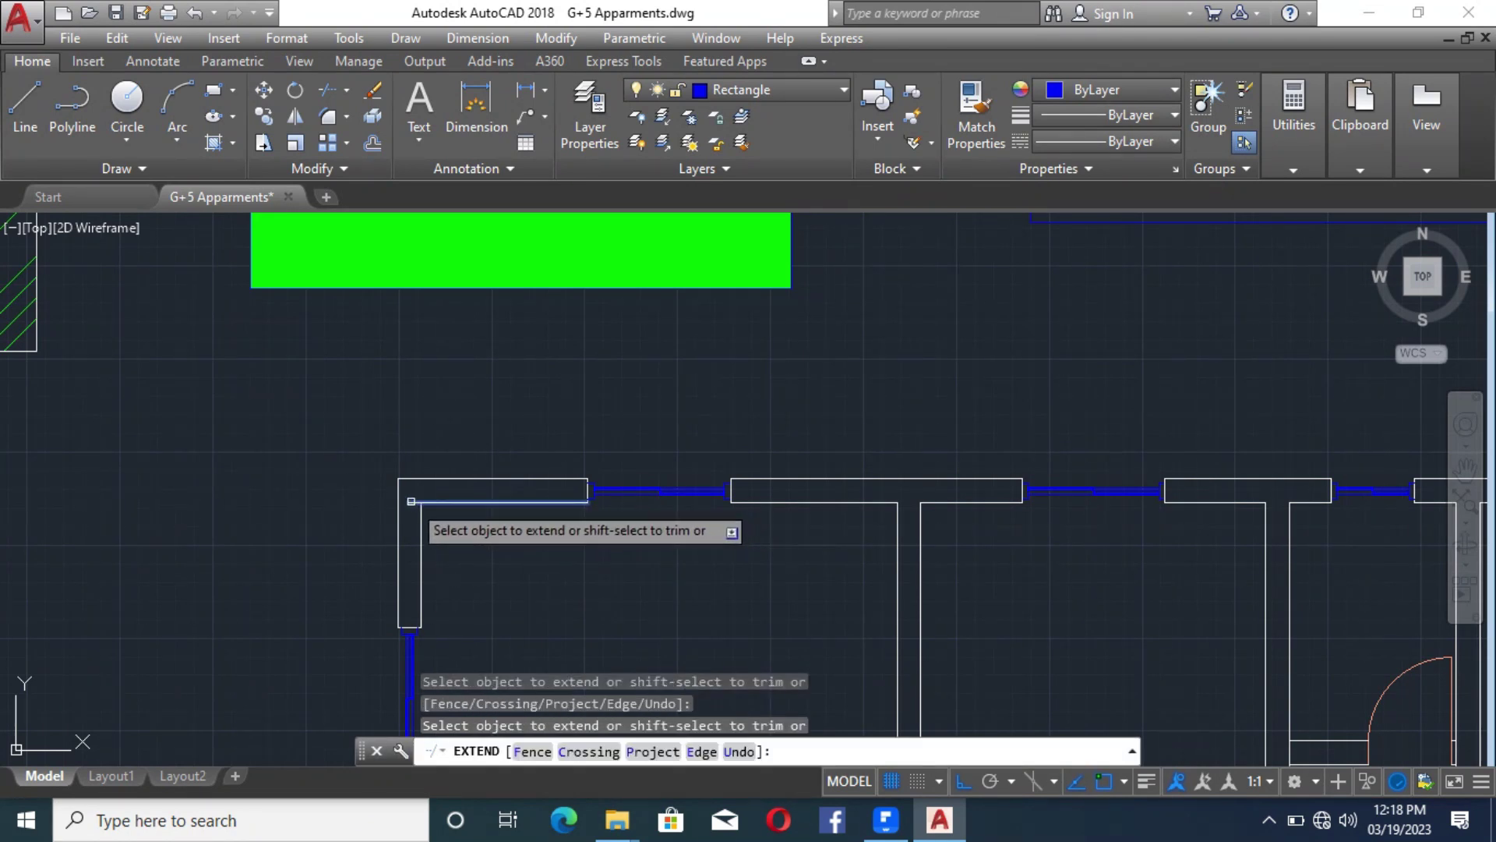
{"action": "scroll", "coordinate": [411, 502], "scroll_direction": "up", "scroll_amount": 5}
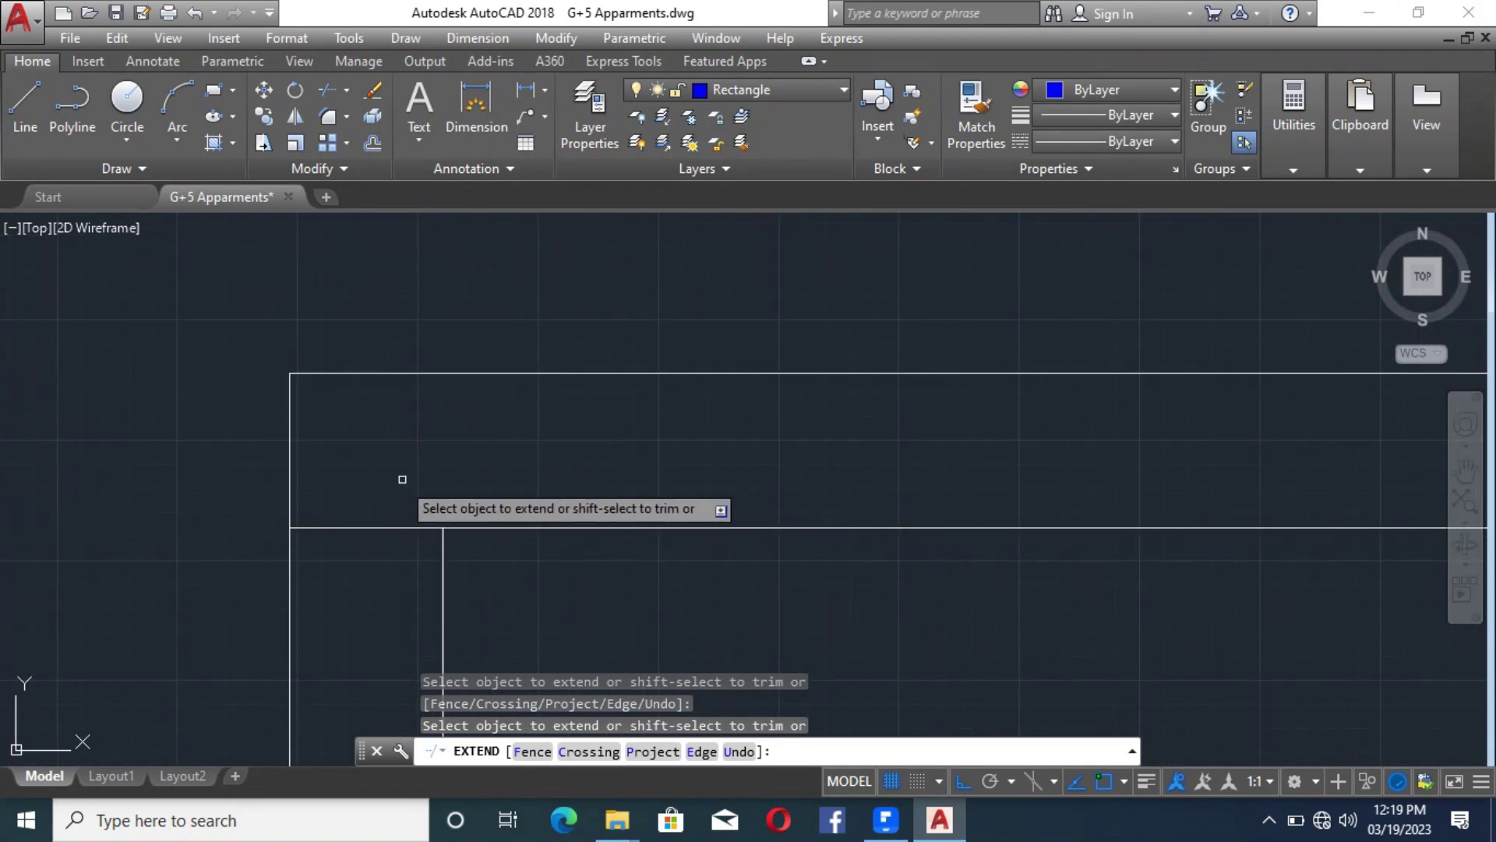
{"action": "key", "text": "Escape"}
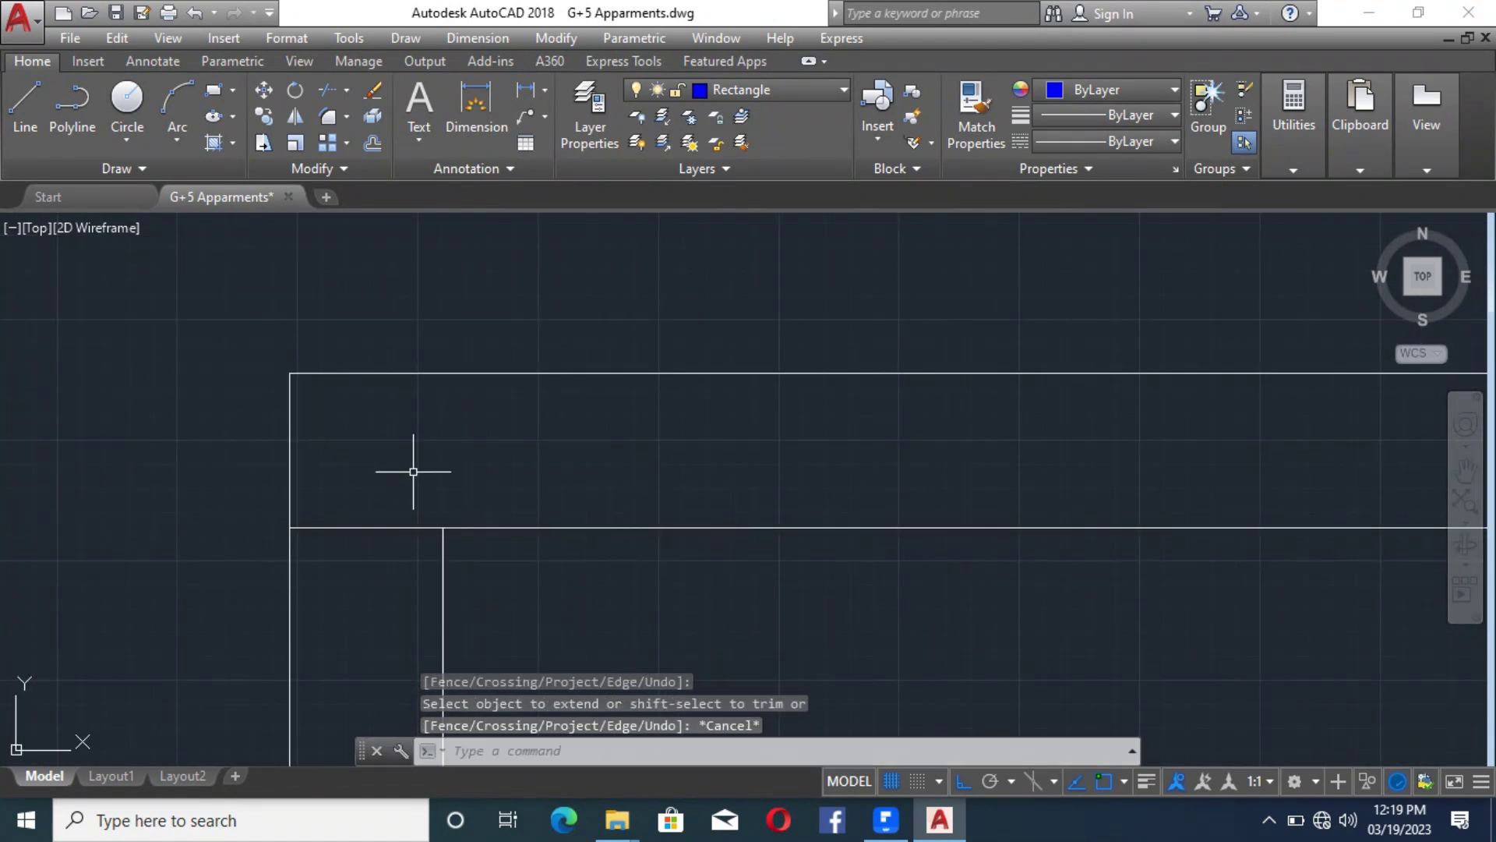
Draw a vertical construction line through the thickness of the floor plan's left exterior wall
{"action": "left_click", "coordinate": [119, 170]}
{"action": "left_click", "coordinate": [76, 196]}
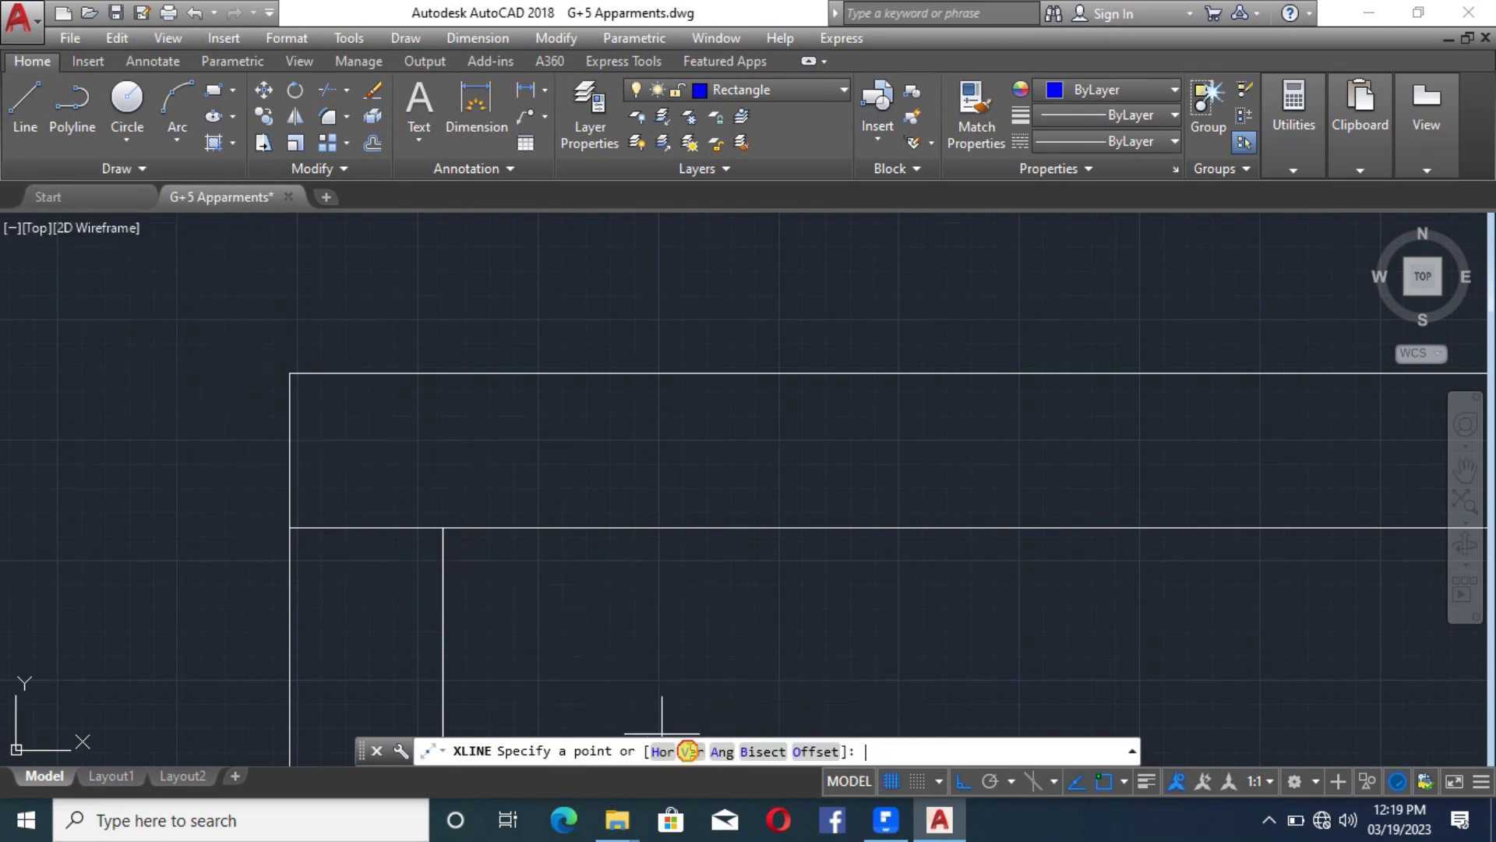
{"action": "left_click", "coordinate": [688, 751]}
{"action": "scroll", "coordinate": [530, 509], "scroll_direction": "down", "scroll_amount": 2}
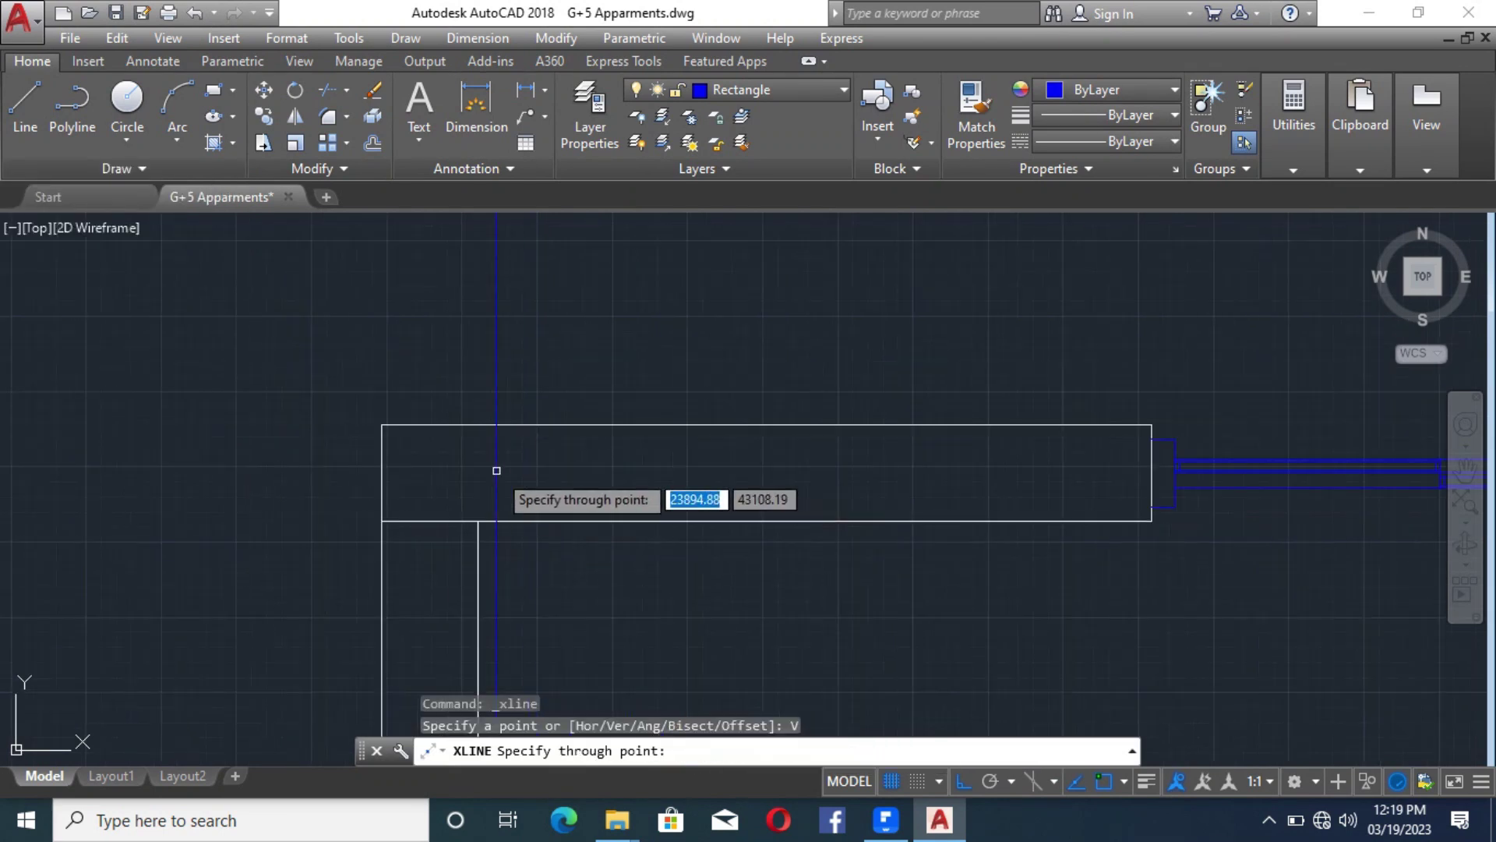
{"action": "left_click", "coordinate": [444, 520]}
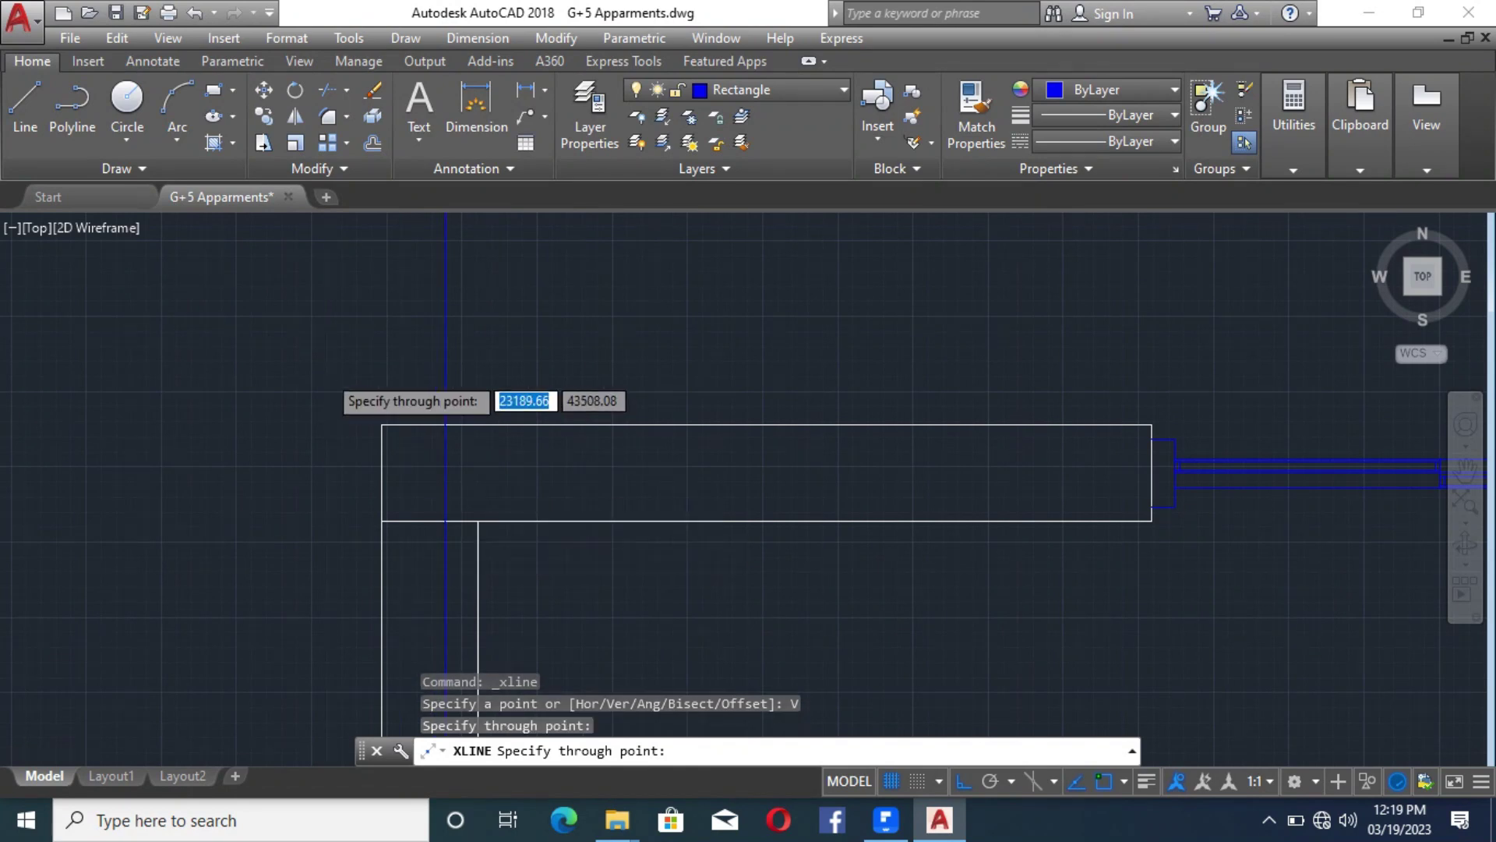
Add vertical construction lines along the right faces of the first and third interior walls and the plan's outer right edge
{"action": "scroll", "coordinate": [316, 370], "scroll_direction": "down", "scroll_amount": 5}
{"action": "scroll", "coordinate": [821, 377], "scroll_direction": "up", "scroll_amount": 2}
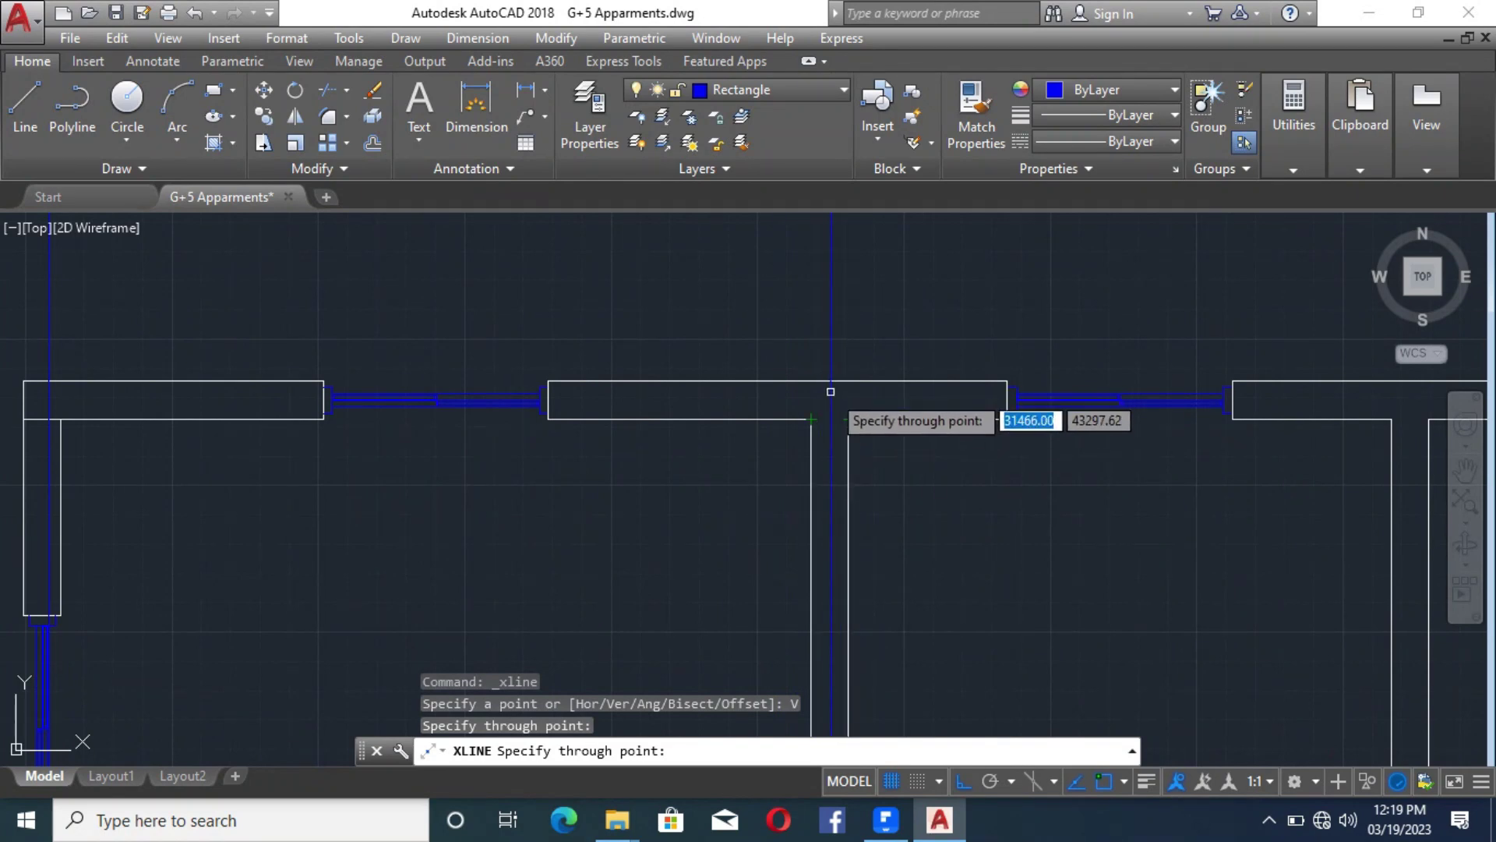
{"action": "left_click", "coordinate": [849, 421]}
{"action": "scroll", "coordinate": [324, 374], "scroll_direction": "down", "scroll_amount": 6}
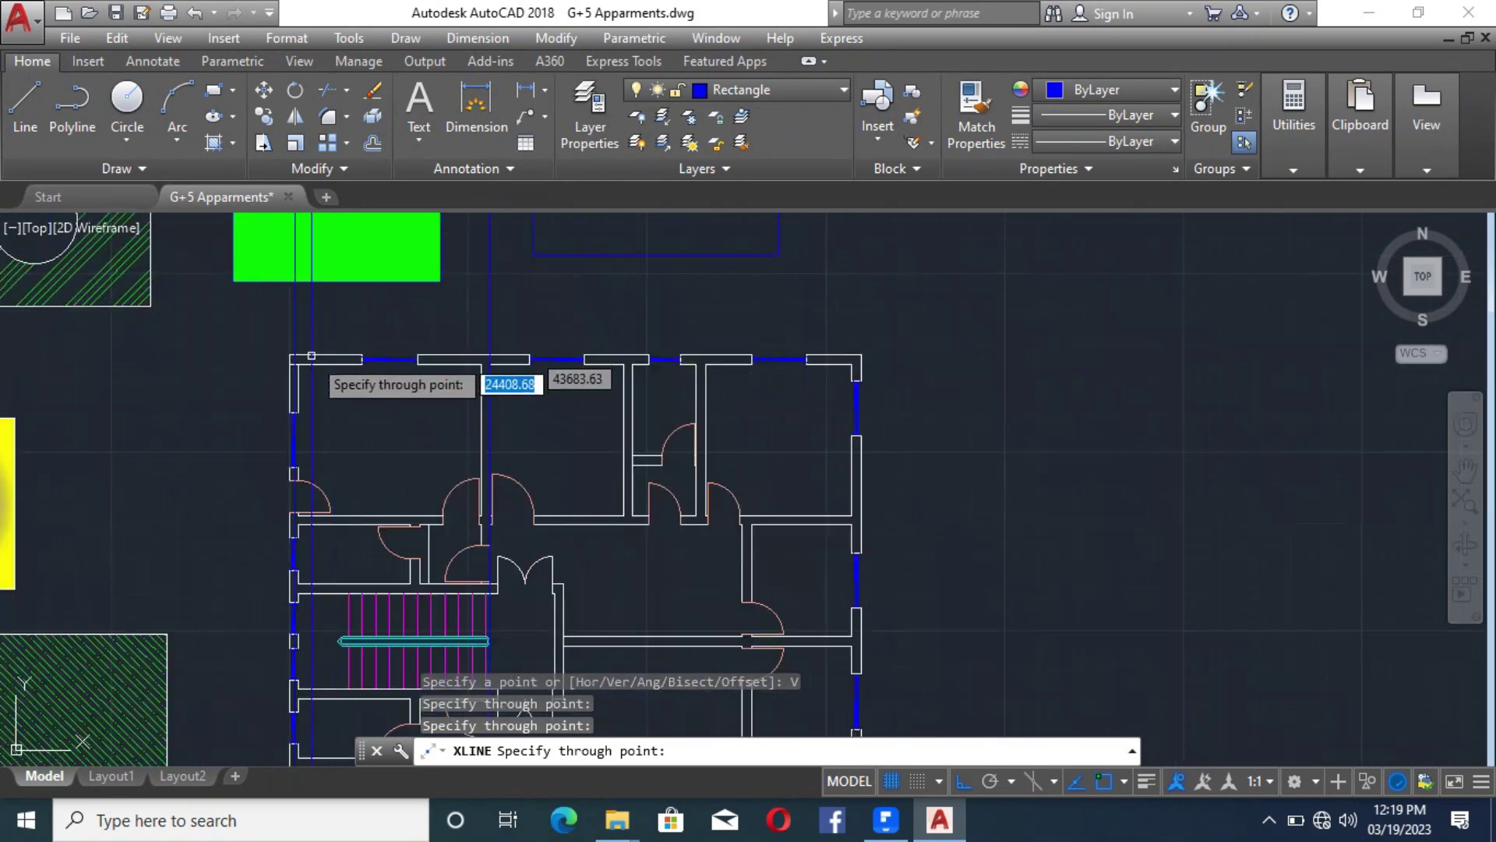
{"action": "scroll", "coordinate": [611, 361], "scroll_direction": "up", "scroll_amount": 2}
{"action": "left_click", "coordinate": [688, 367]}
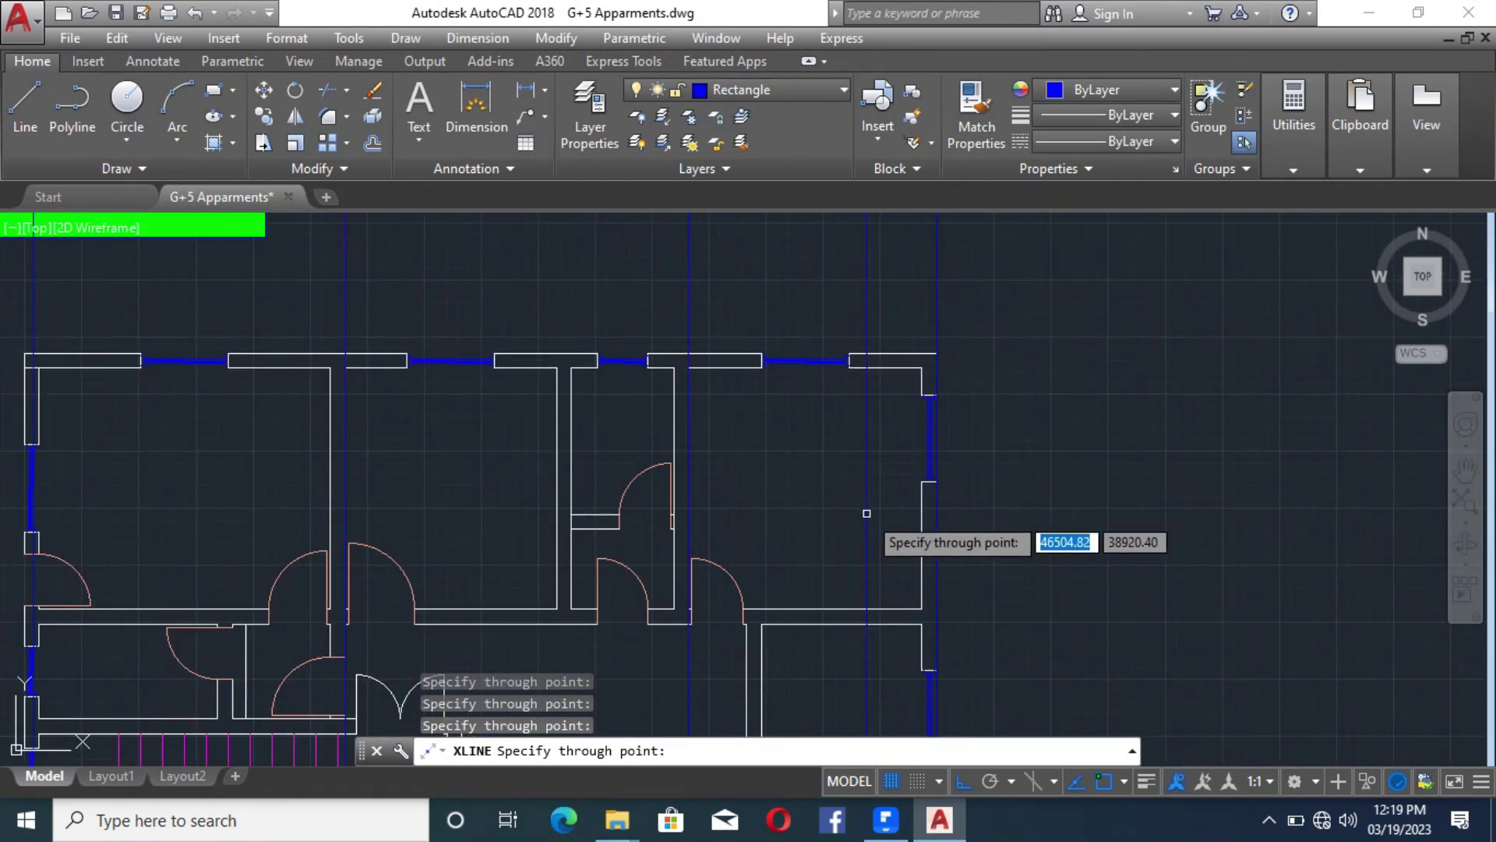
{"action": "key", "text": "Escape"}
Draw a small rectangle in the empty area above and to the right of the floor plan
{"action": "scroll", "coordinate": [879, 523], "scroll_direction": "down", "scroll_amount": 4}
{"action": "scroll", "coordinate": [670, 494], "scroll_direction": "down", "scroll_amount": 2}
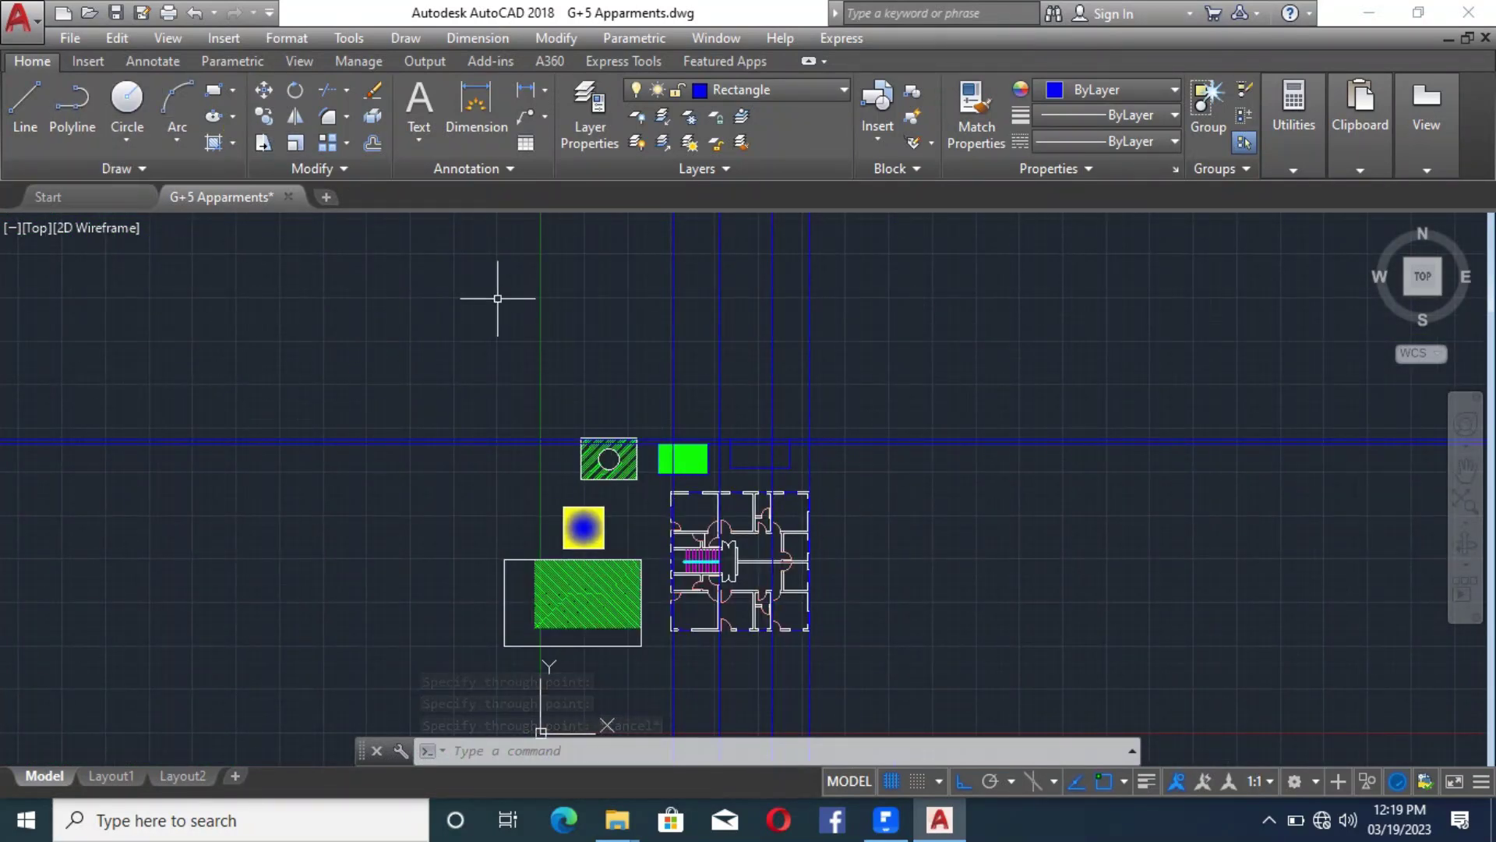
{"action": "left_click", "coordinate": [213, 90]}
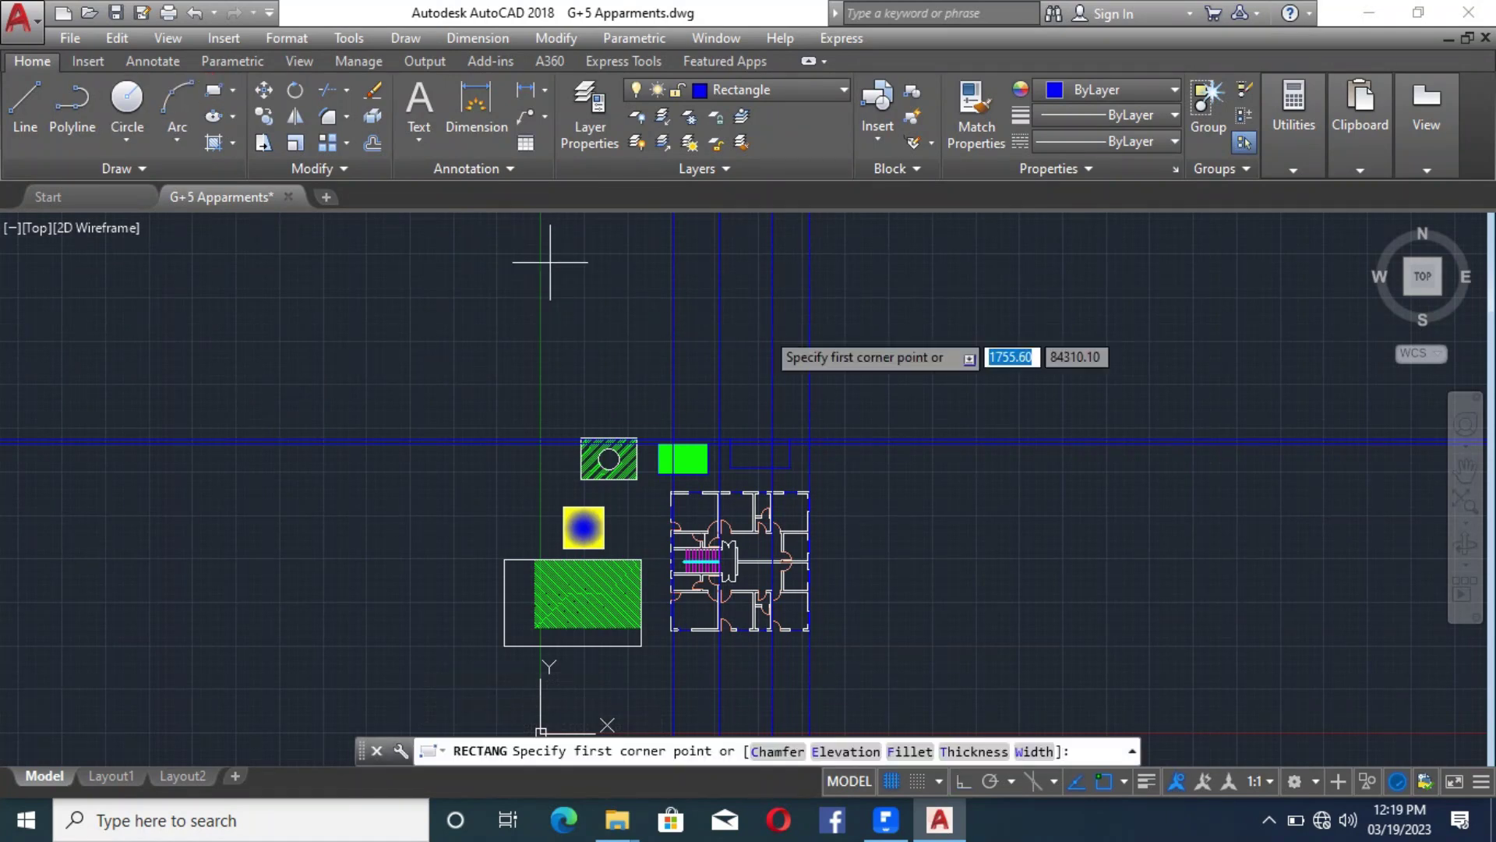
{"action": "scroll", "coordinate": [1103, 378], "scroll_direction": "up", "scroll_amount": 4}
{"action": "left_click", "coordinate": [746, 310]}
{"action": "left_click", "coordinate": [845, 380]}
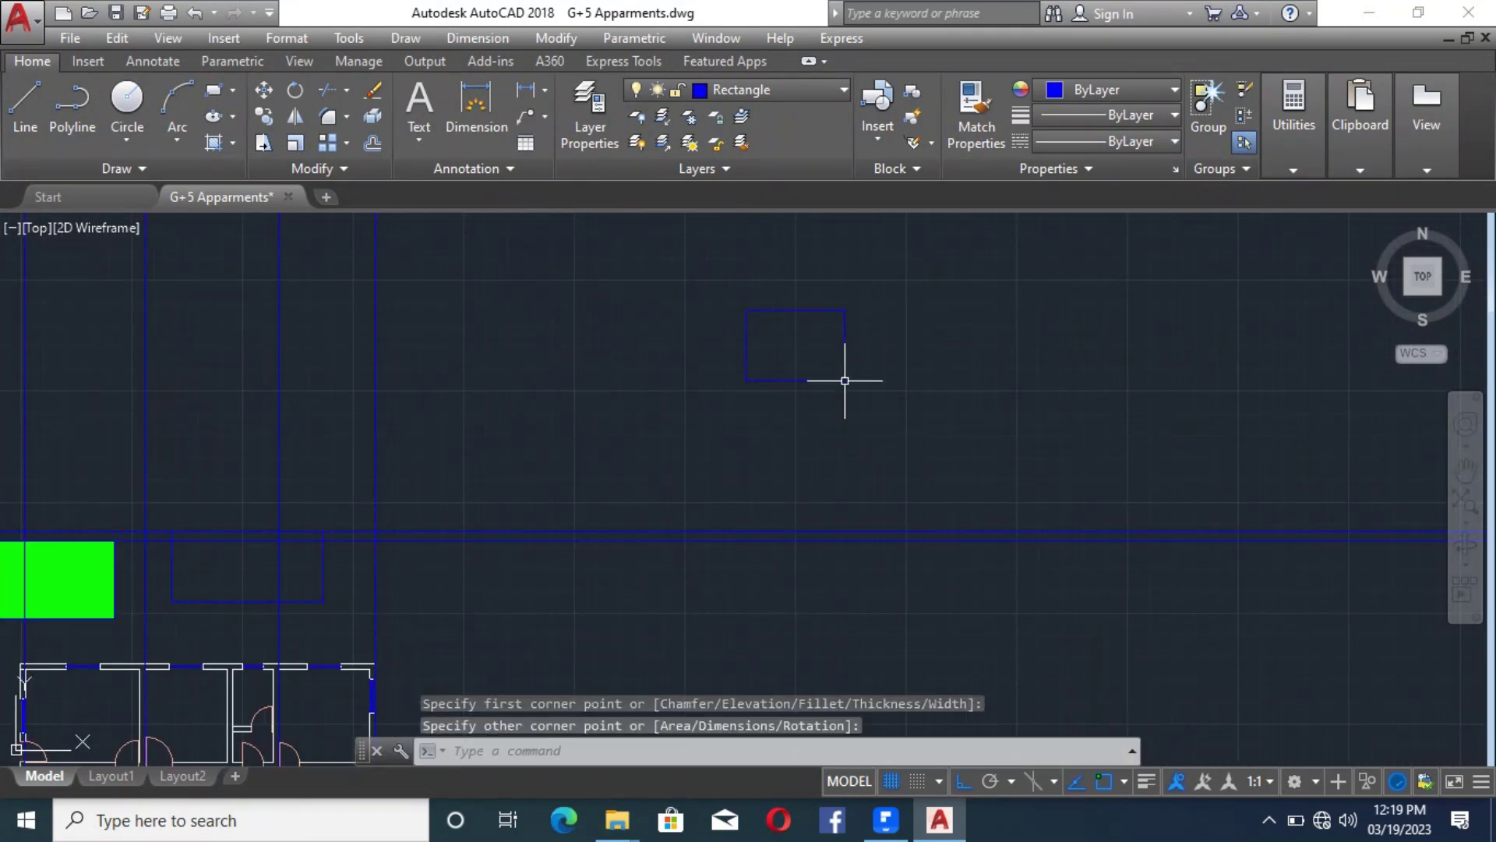
Delete the small rectangle above and to the right of the floor plan
{"action": "left_click", "coordinate": [950, 406]}
{"action": "left_click", "coordinate": [747, 345]}
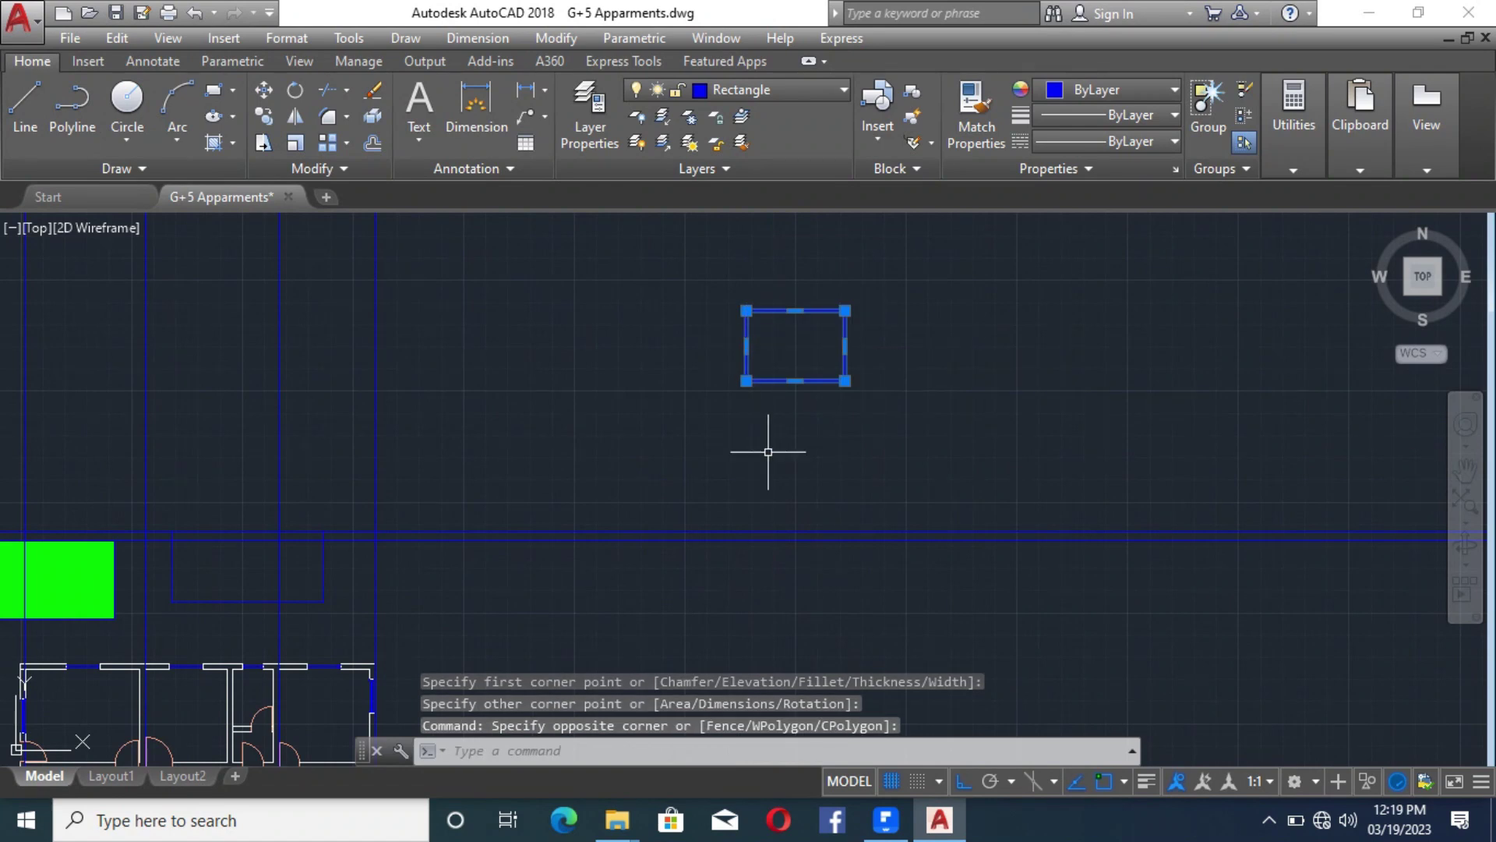
{"action": "key", "text": "Escape"}
{"action": "left_click", "coordinate": [827, 382]}
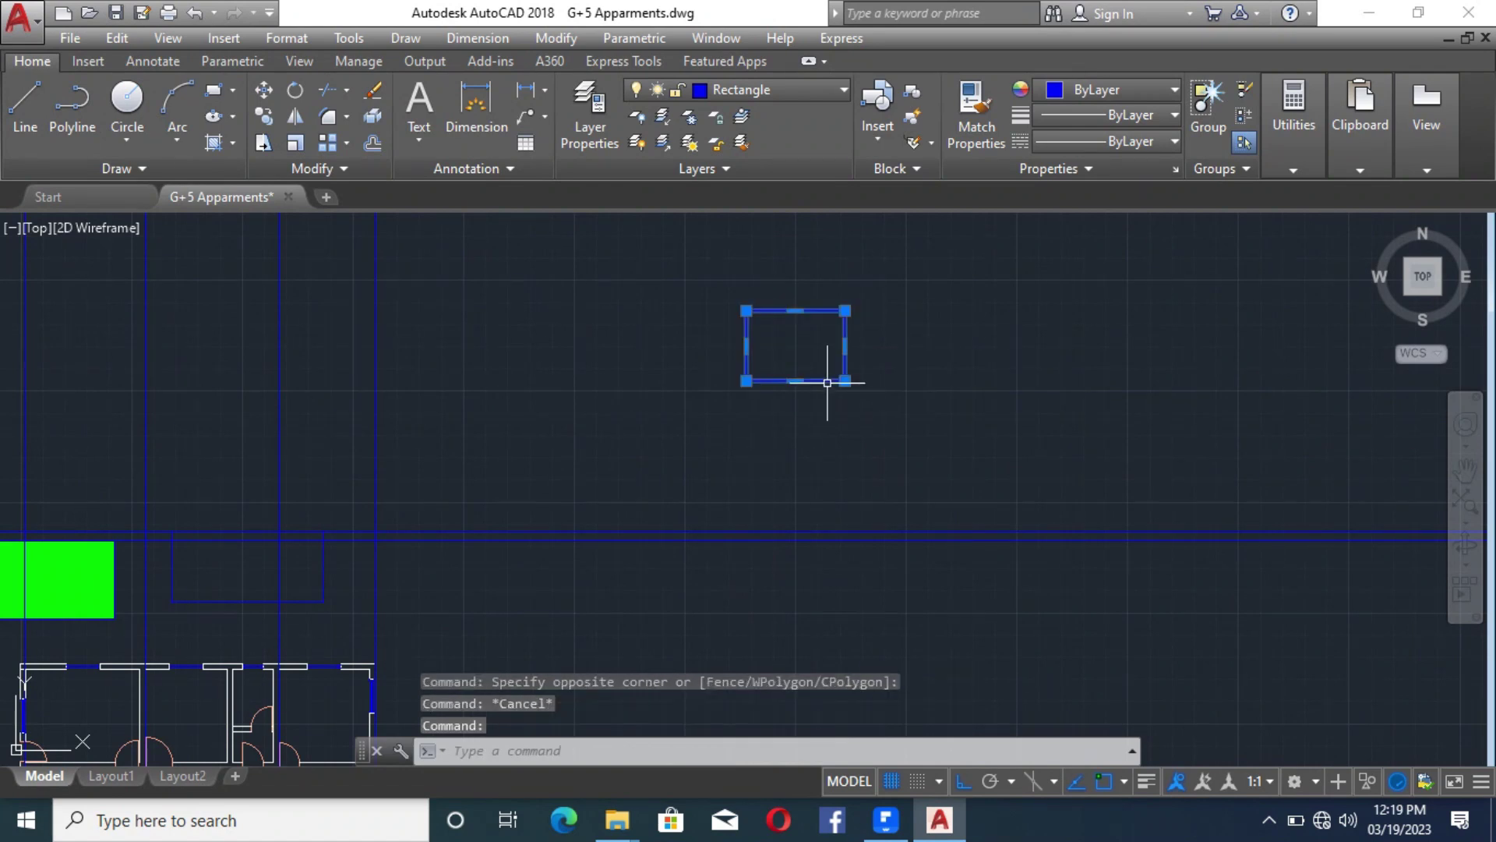
{"action": "key", "text": "Delete"}
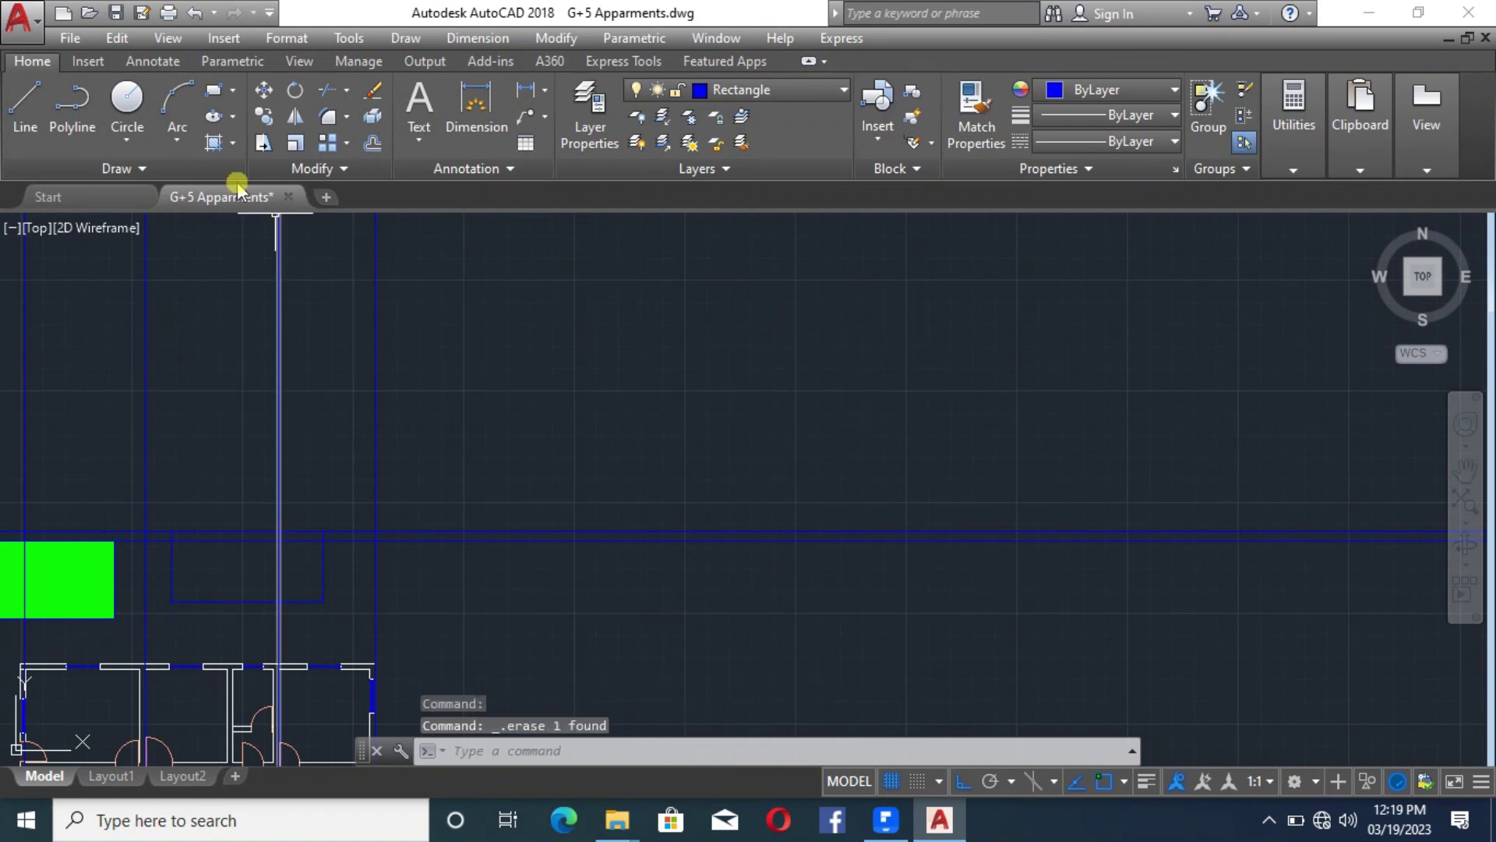
Draw a small tilted rectangle in the empty area above and to the right of the floor plan, using the Rotation option
{"action": "left_click", "coordinate": [218, 95]}
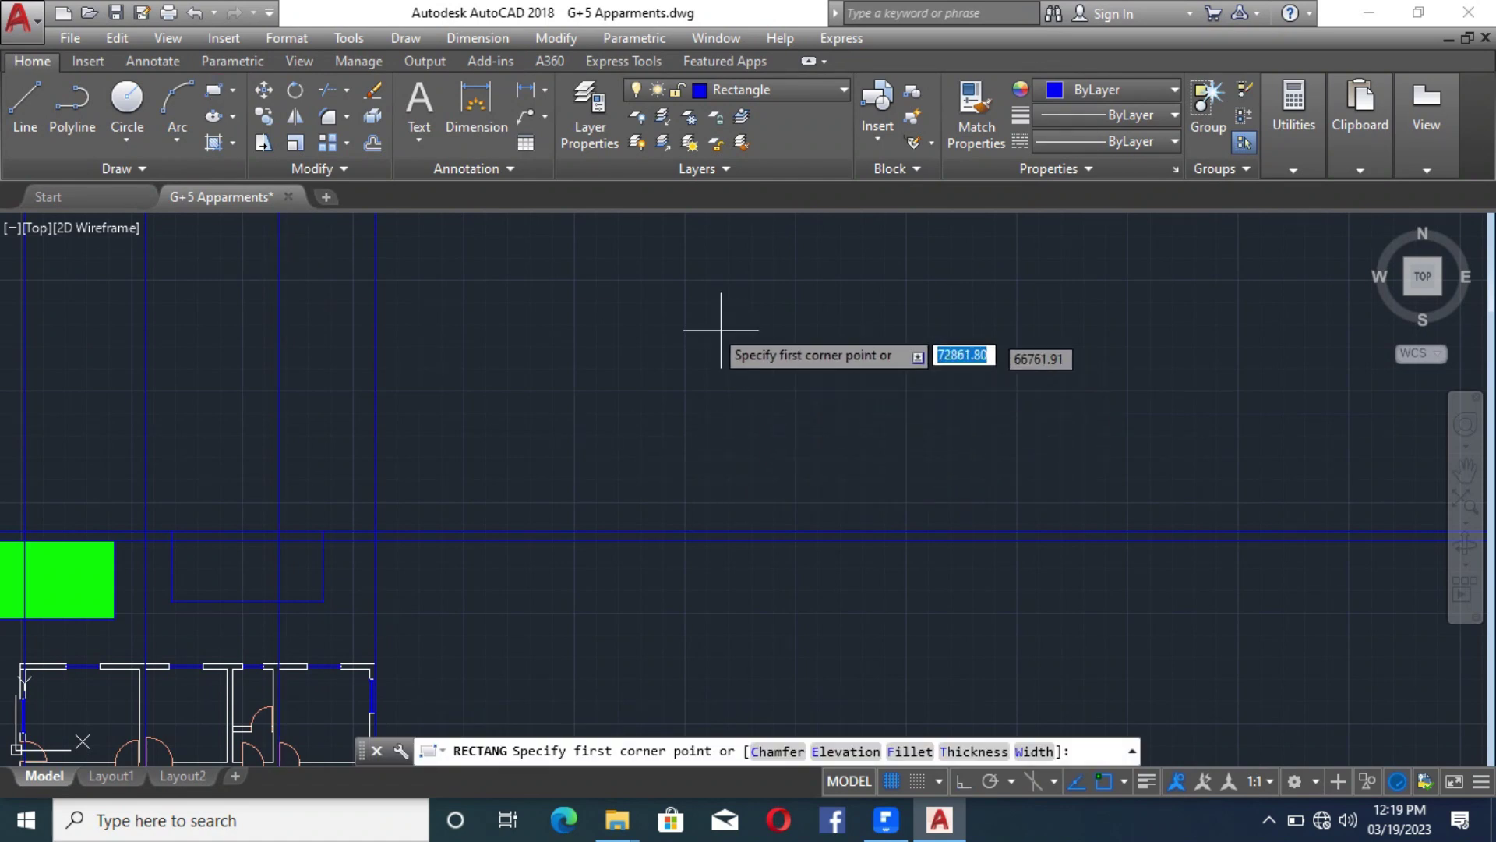
{"action": "left_click", "coordinate": [705, 292]}
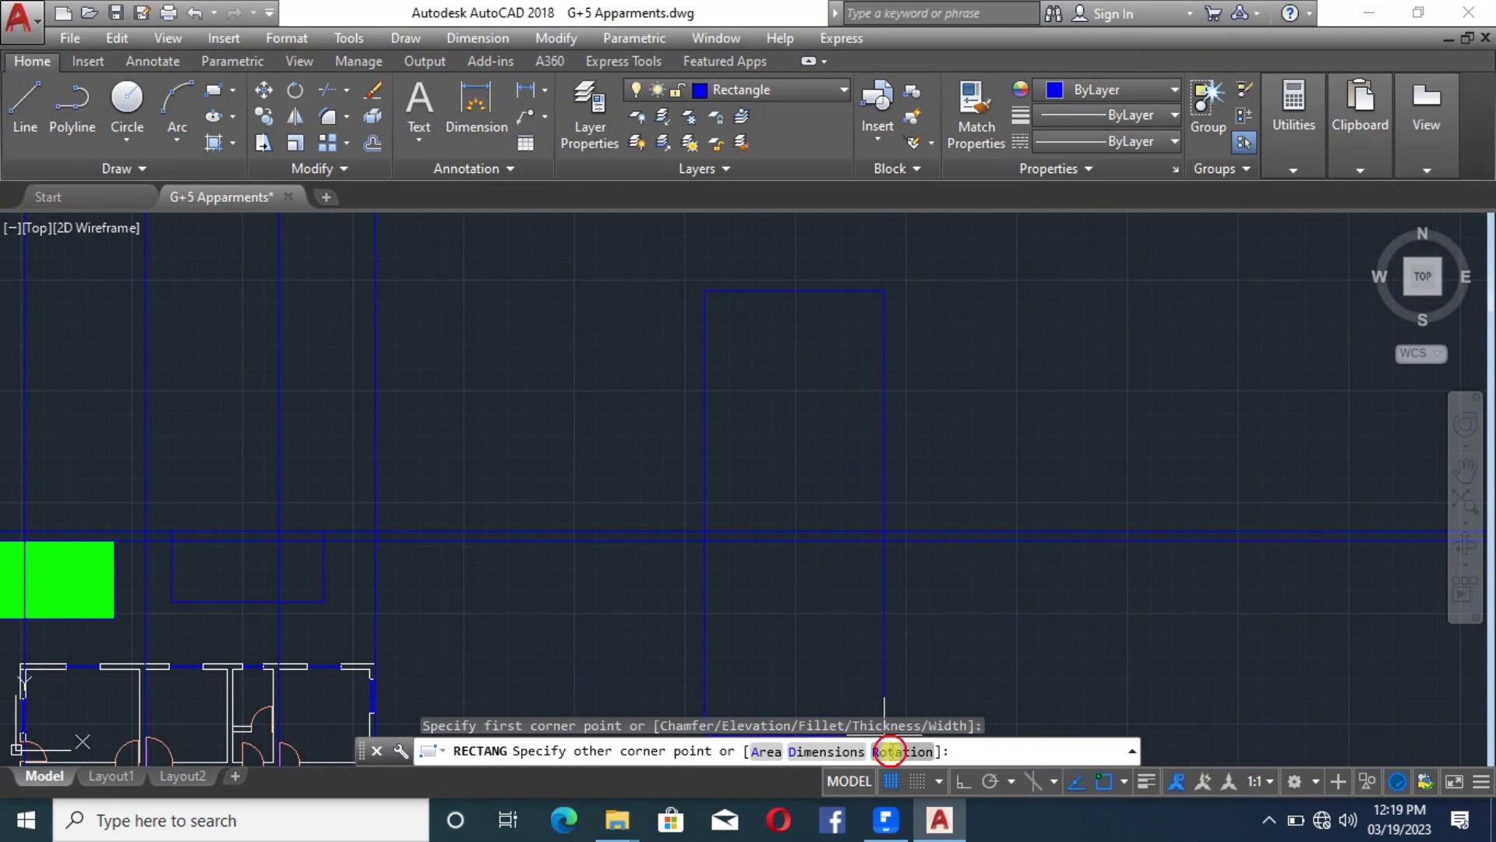
{"action": "left_click", "coordinate": [889, 750]}
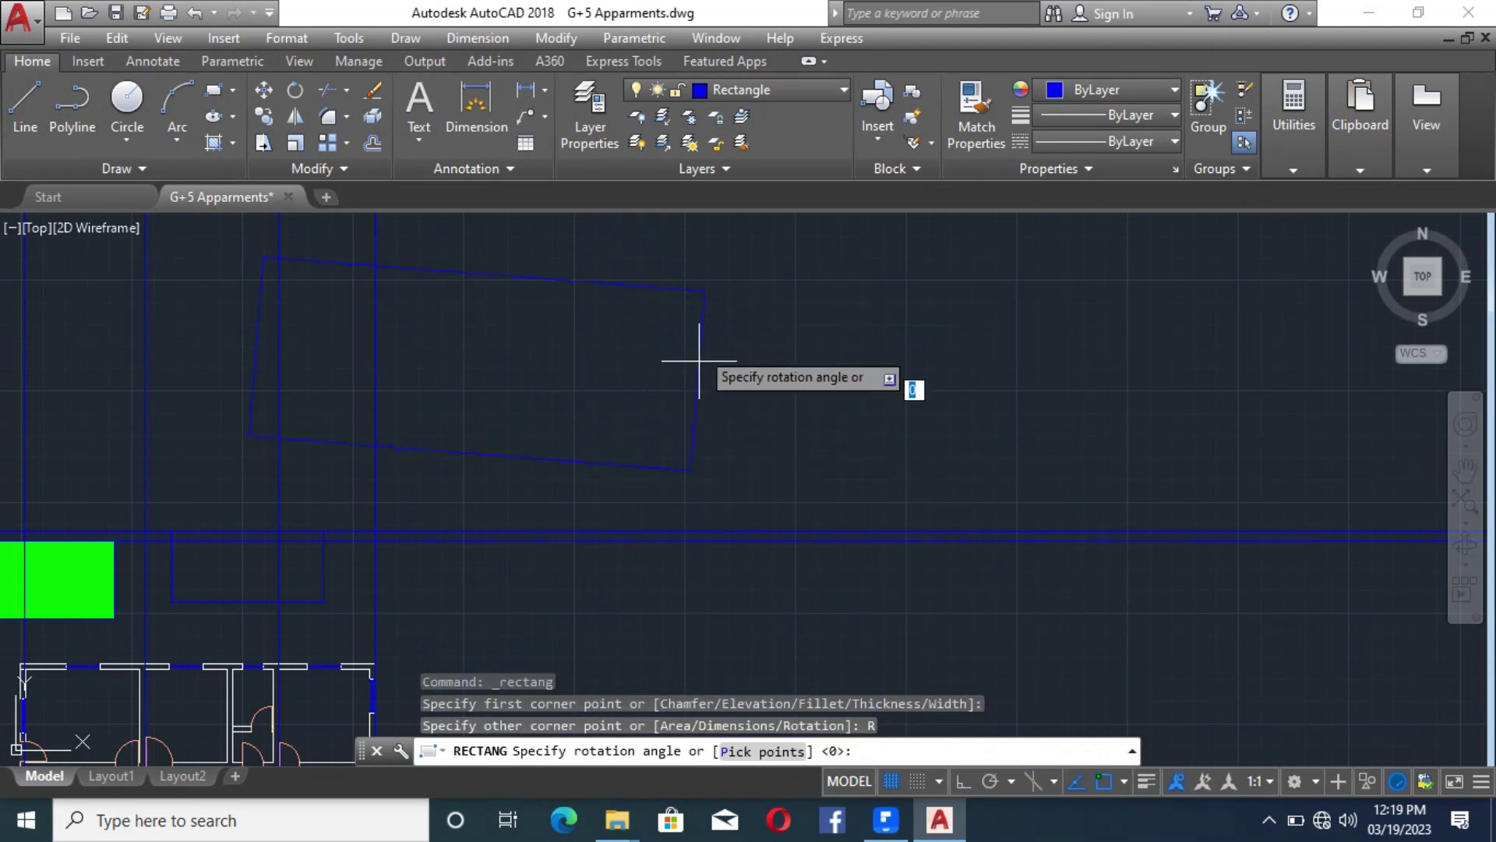
{"action": "scroll", "coordinate": [694, 398], "scroll_direction": "down", "scroll_amount": 6}
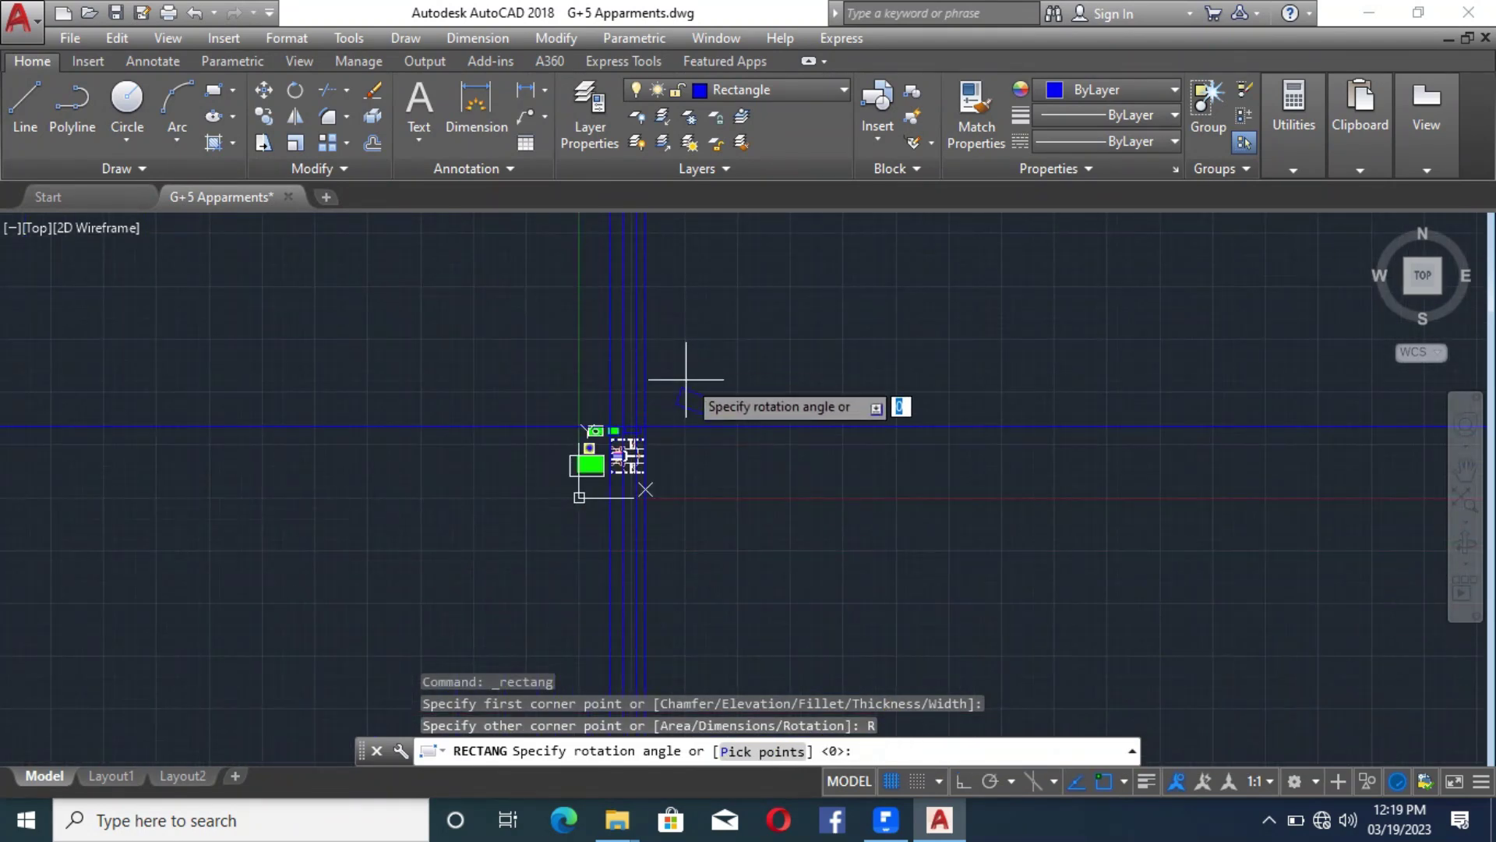
{"action": "scroll", "coordinate": [686, 379], "scroll_direction": "up", "scroll_amount": 4}
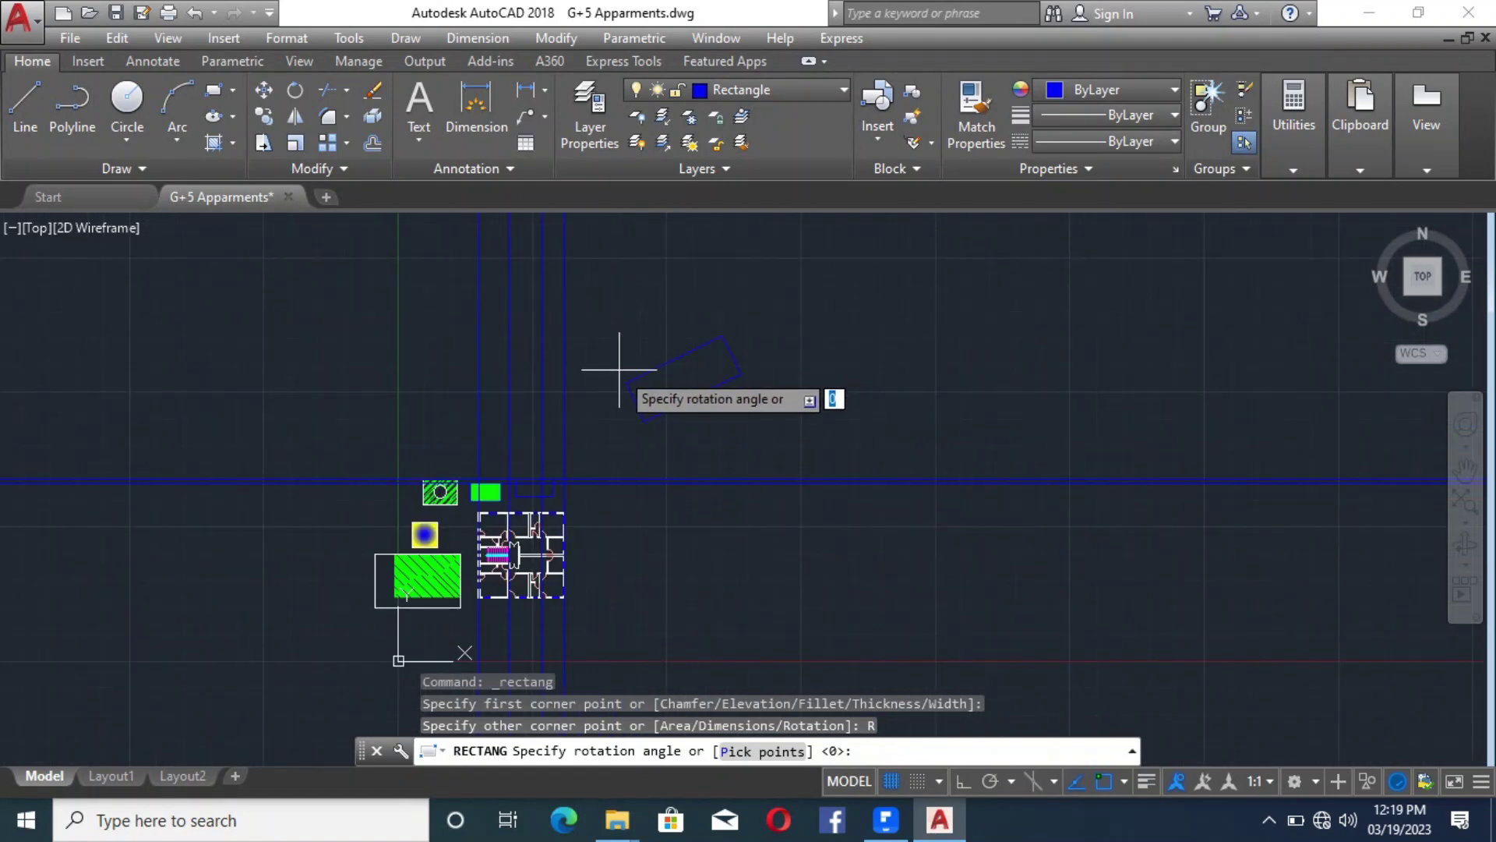
{"action": "key", "text": "Return"}
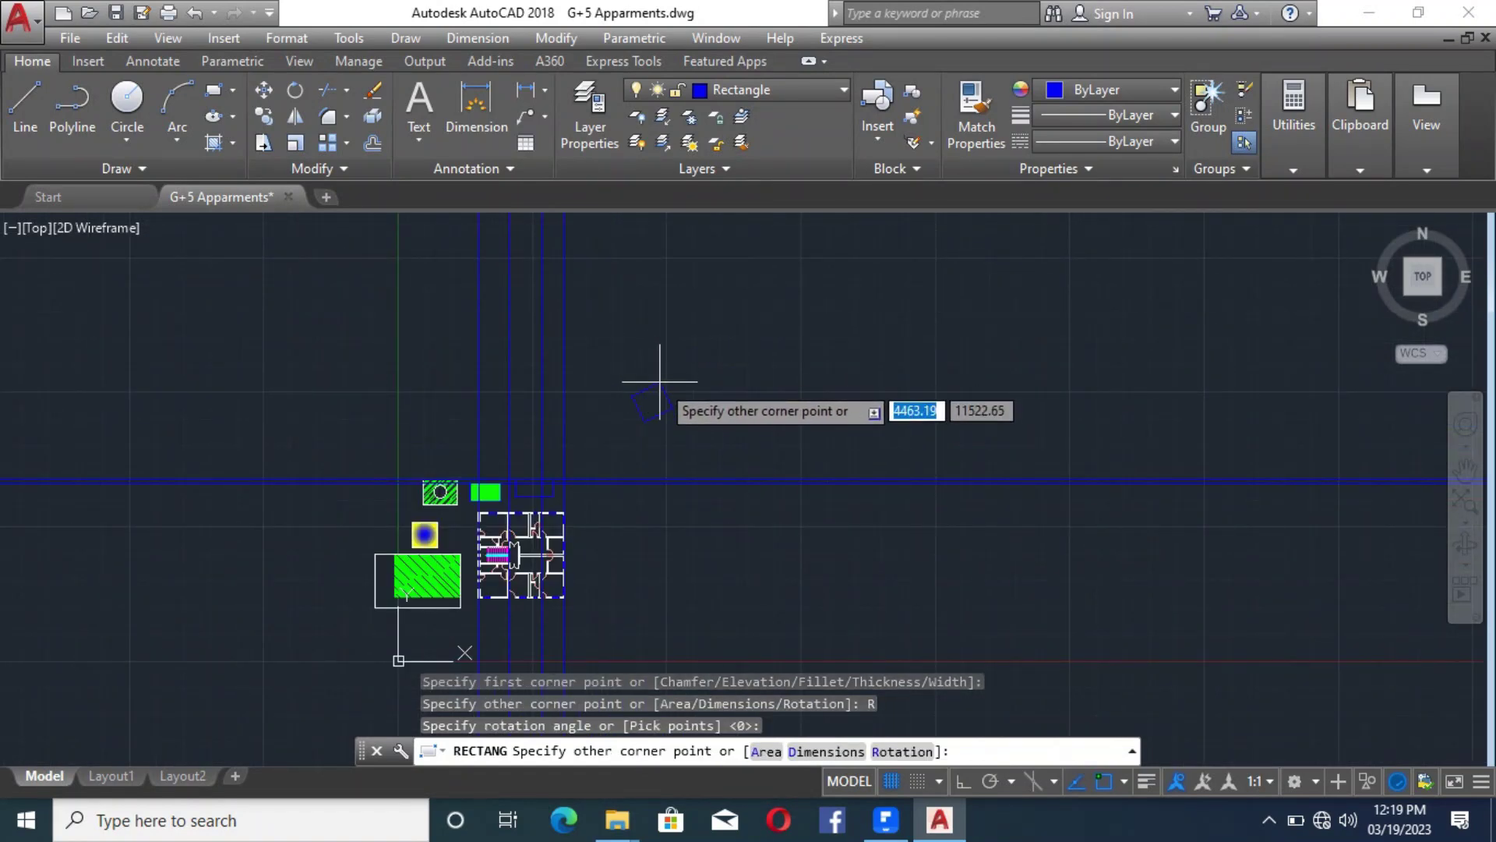
{"action": "scroll", "coordinate": [668, 393], "scroll_direction": "up", "scroll_amount": 4}
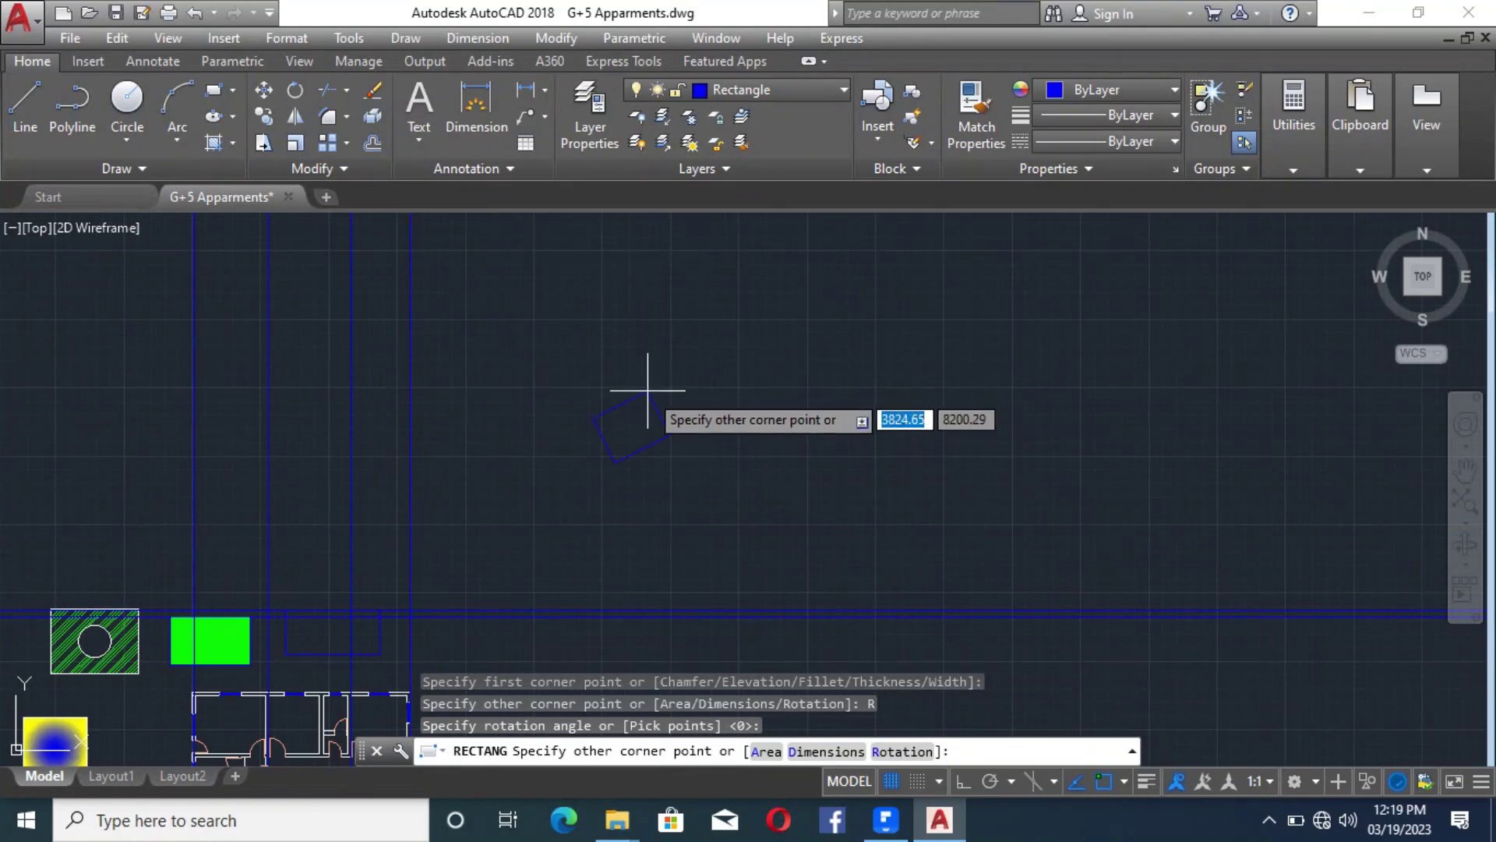
{"action": "left_click", "coordinate": [668, 387]}
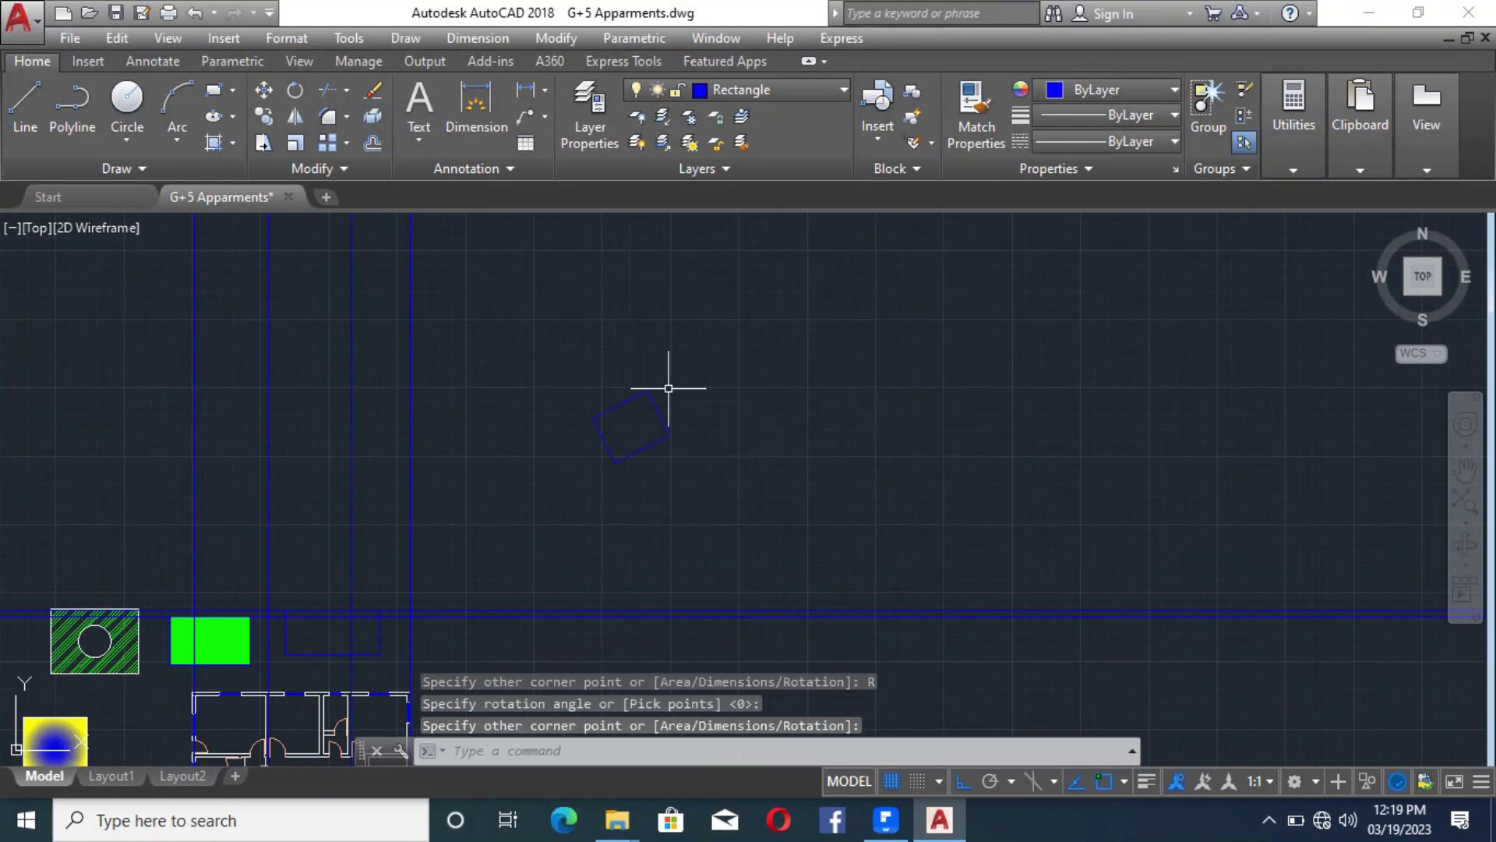
Copy the tilted rectangle horizontally to the right, using its lowest corner as the base point
{"action": "left_click", "coordinate": [696, 444]}
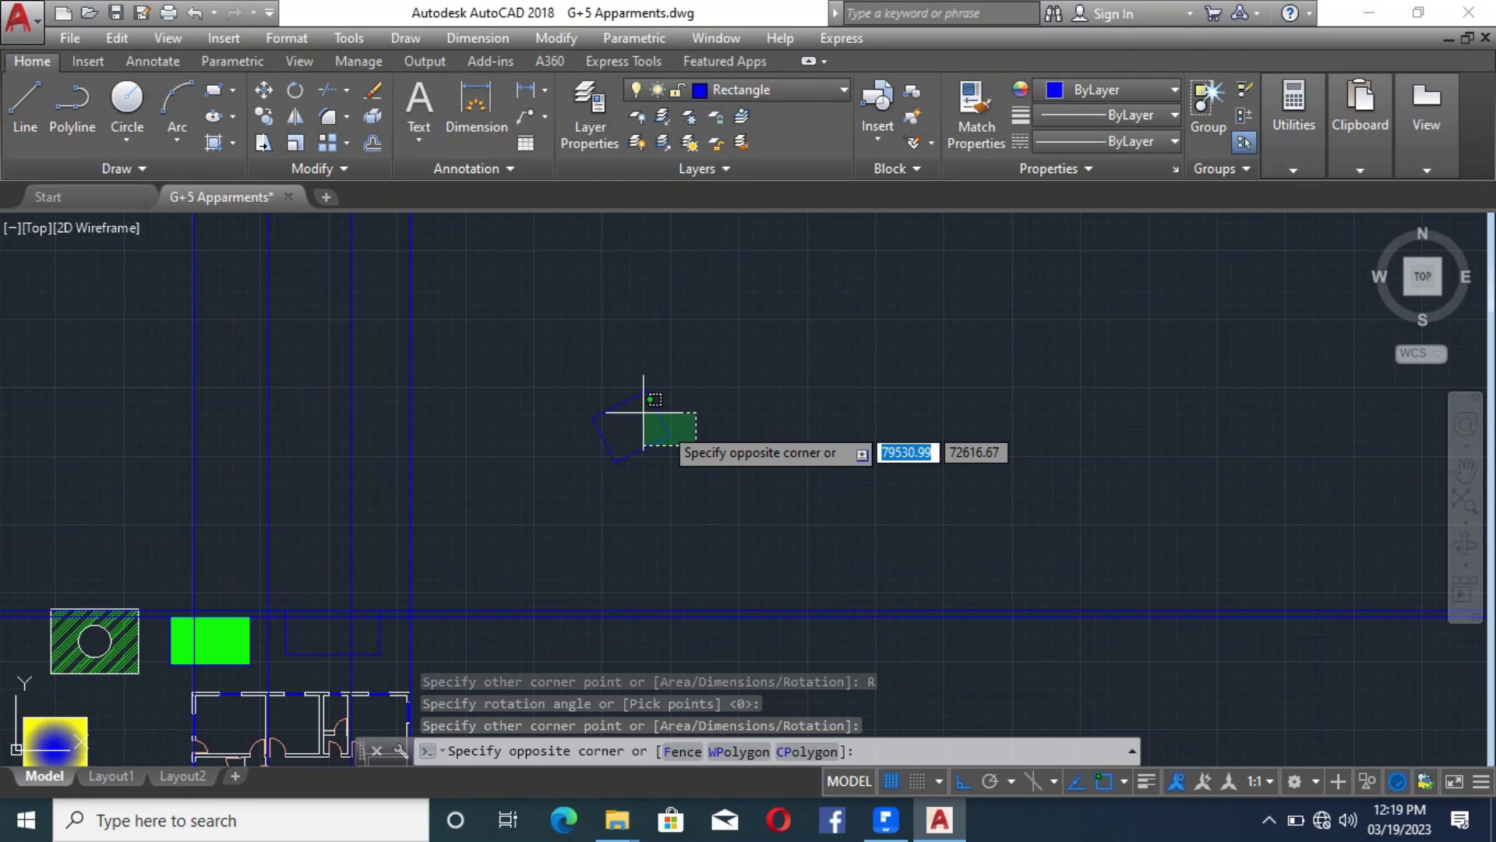
{"action": "left_click", "coordinate": [638, 402]}
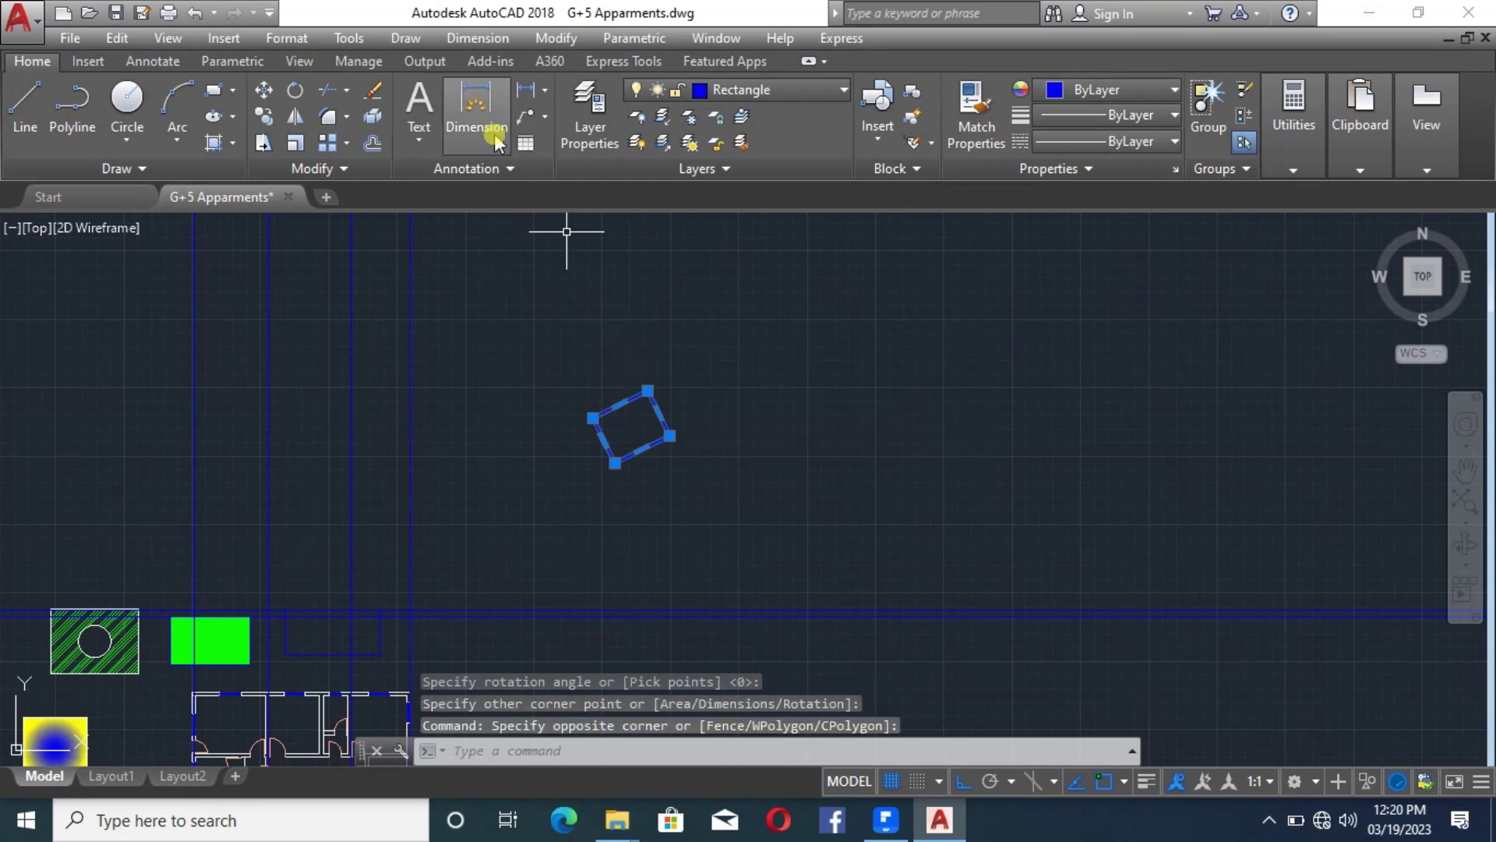
{"action": "left_click", "coordinate": [272, 121]}
{"action": "left_click", "coordinate": [615, 463]}
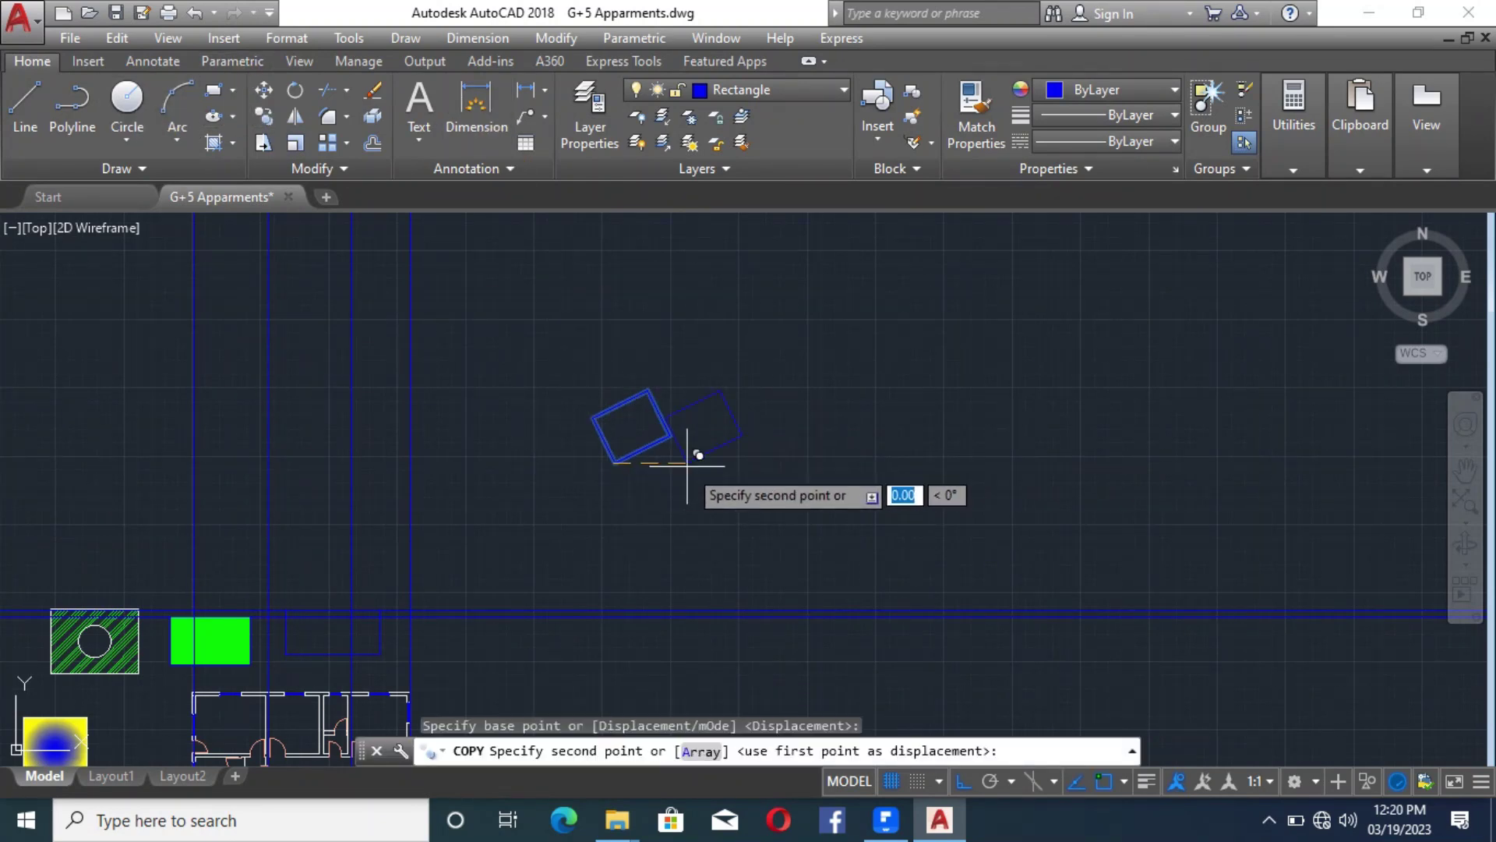
{"action": "left_click", "coordinate": [884, 472]}
{"action": "key", "text": "Escape"}
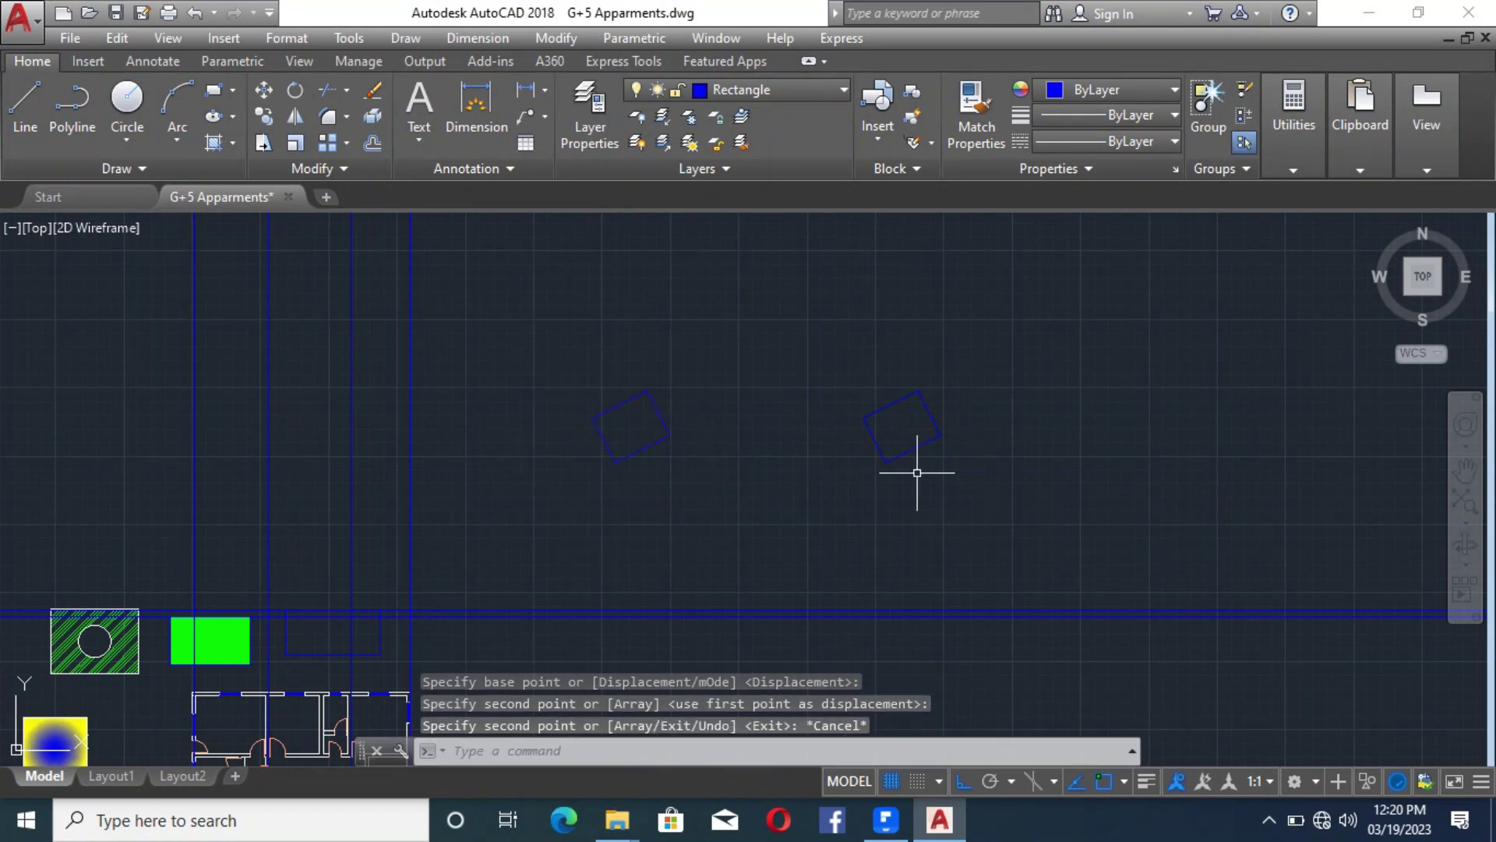
Copy the right-hand tilted rectangle straight up, using its lowest corner as the base point
{"action": "left_click_drag", "start_coordinate": [917, 472], "coordinate": [874, 428]}
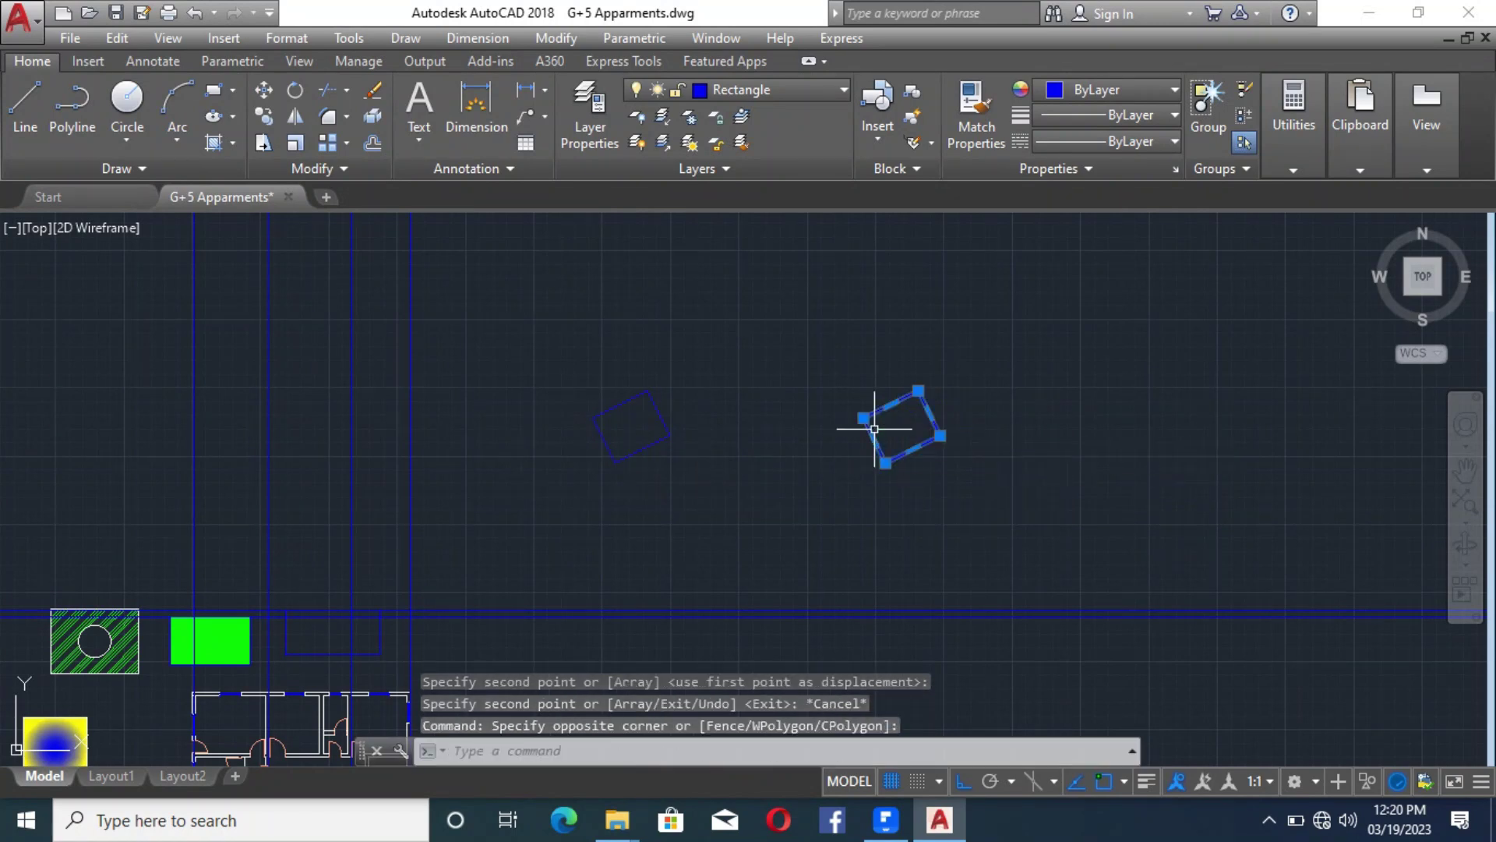
{"action": "left_click", "coordinate": [261, 119]}
{"action": "left_click", "coordinate": [885, 463]}
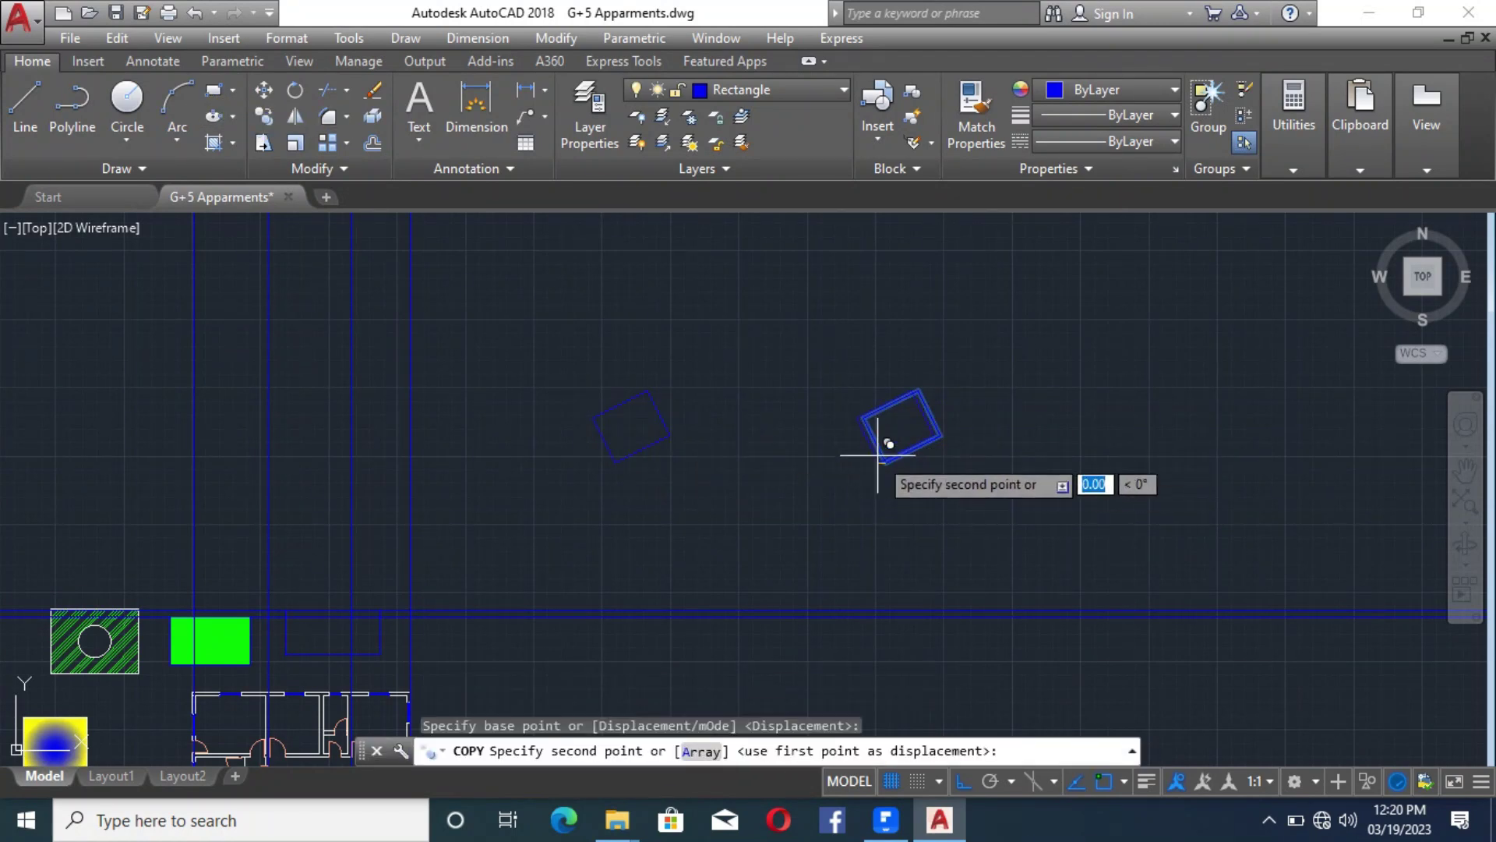
{"action": "left_click", "coordinate": [788, 306]}
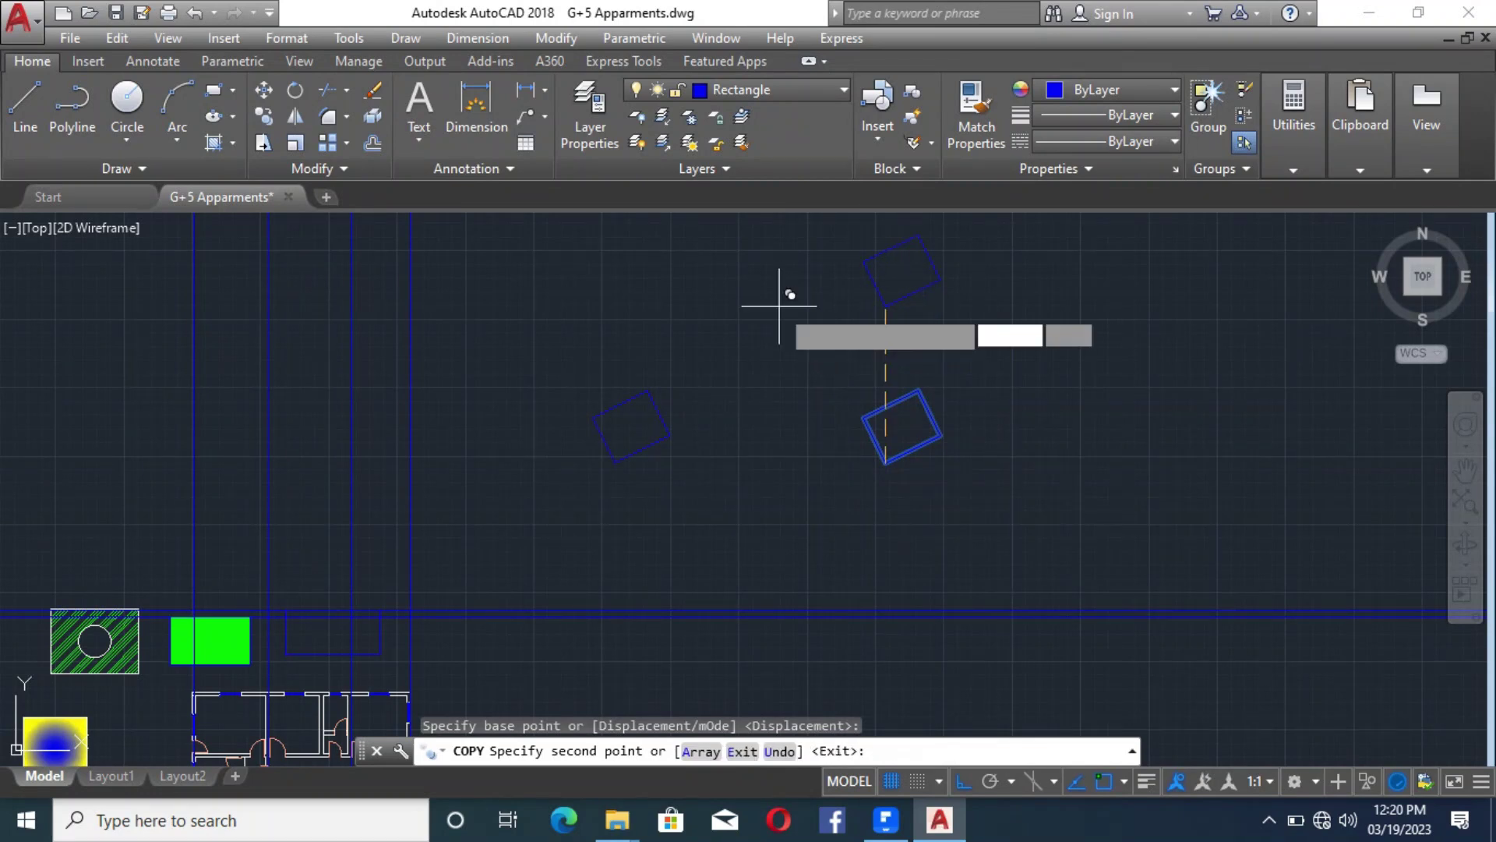
{"action": "key", "text": "Escape"}
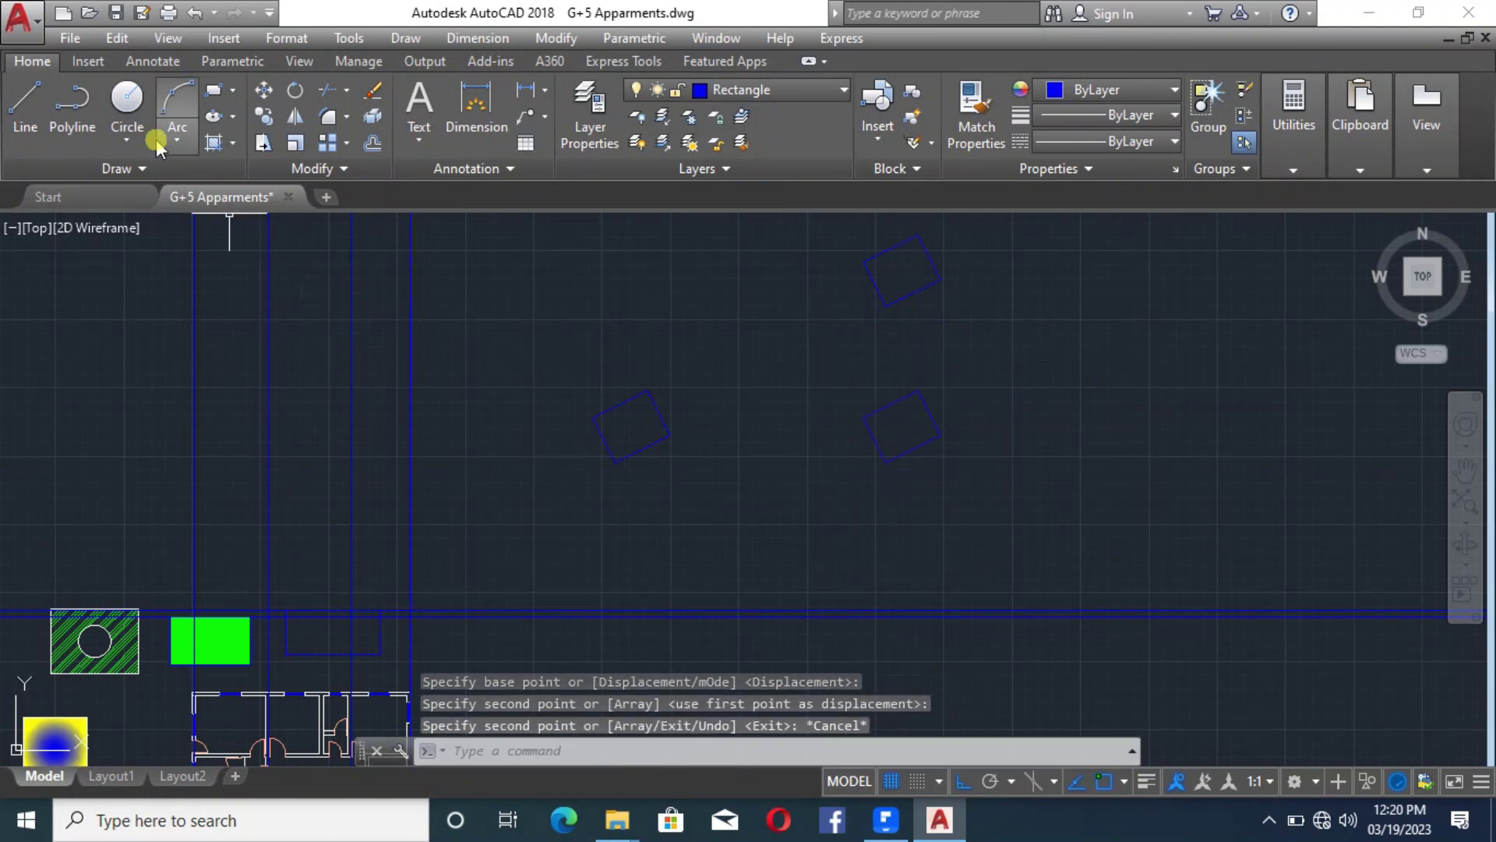
{"action": "left_click", "coordinate": [125, 168]}
{"action": "left_click", "coordinate": [77, 198]}
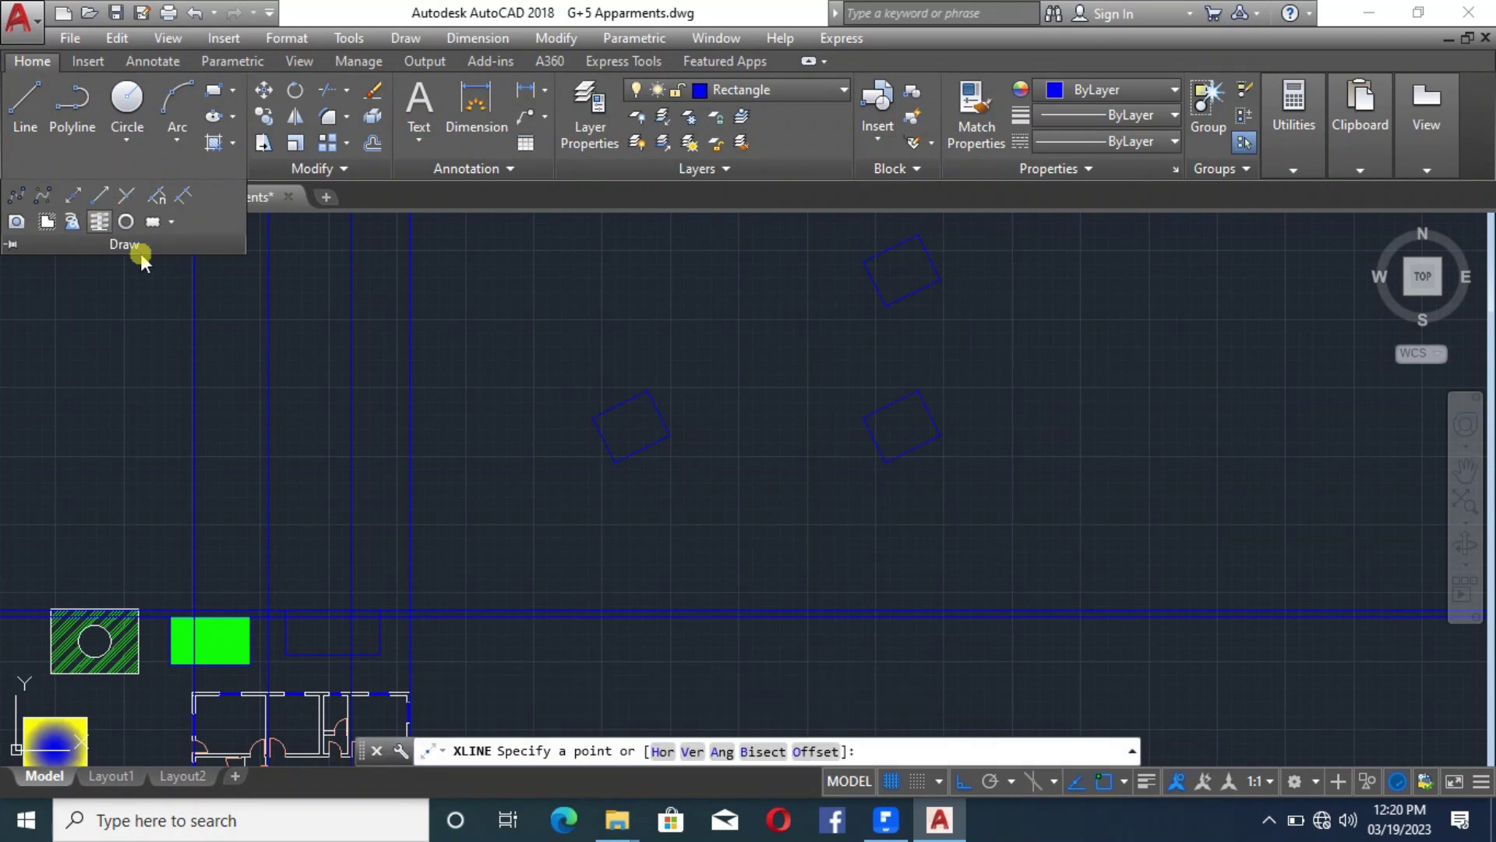
{"action": "left_click", "coordinate": [664, 752]}
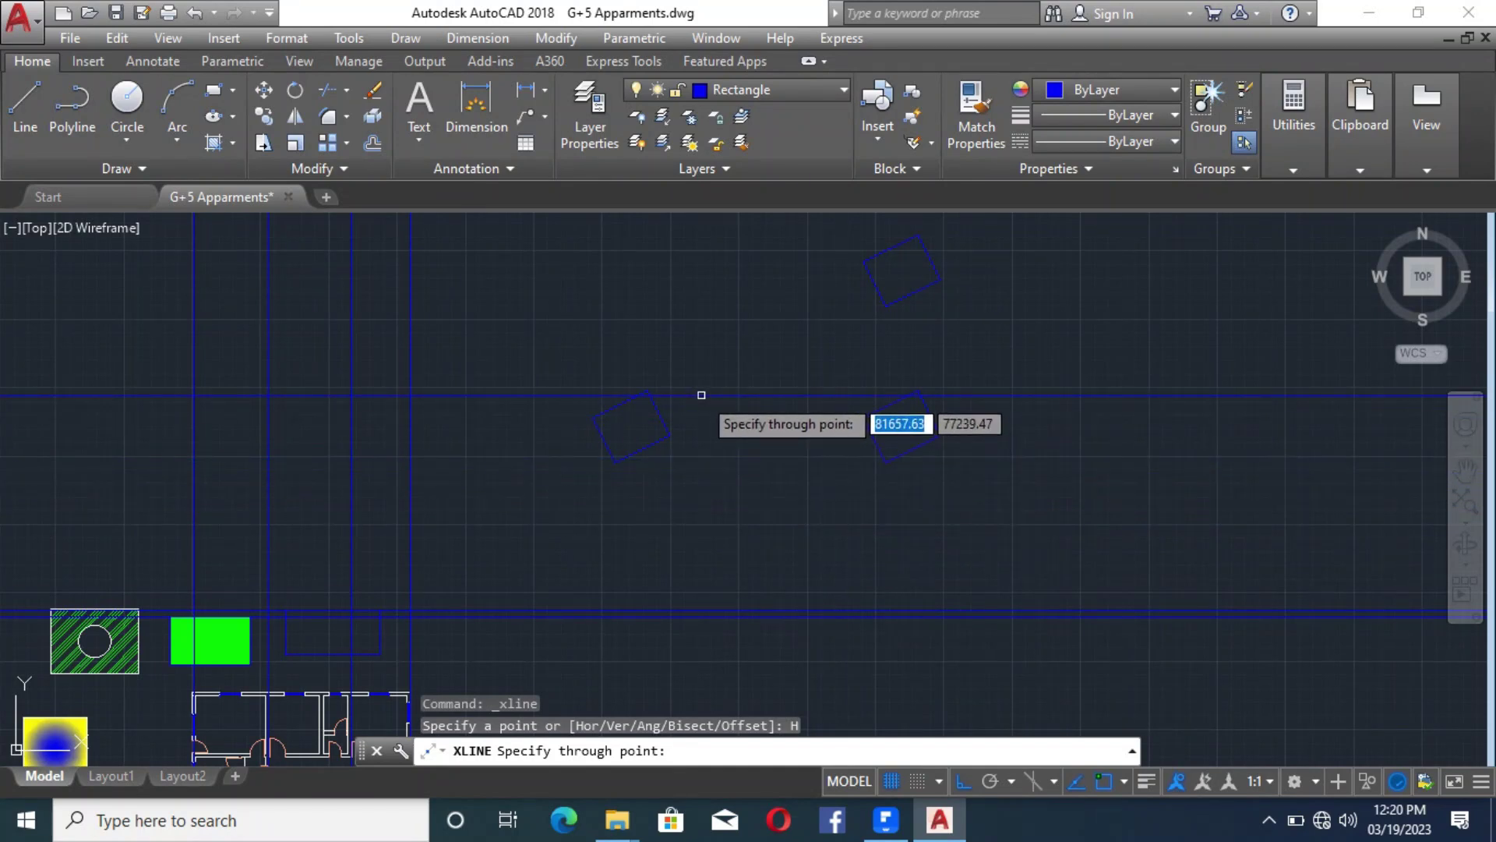
{"action": "key", "text": "Escape"}
Draw an angled construction line along the upper edge of the left tilted rectangle, picking the angle from that edge's two corners
{"action": "type", "text": "x"}
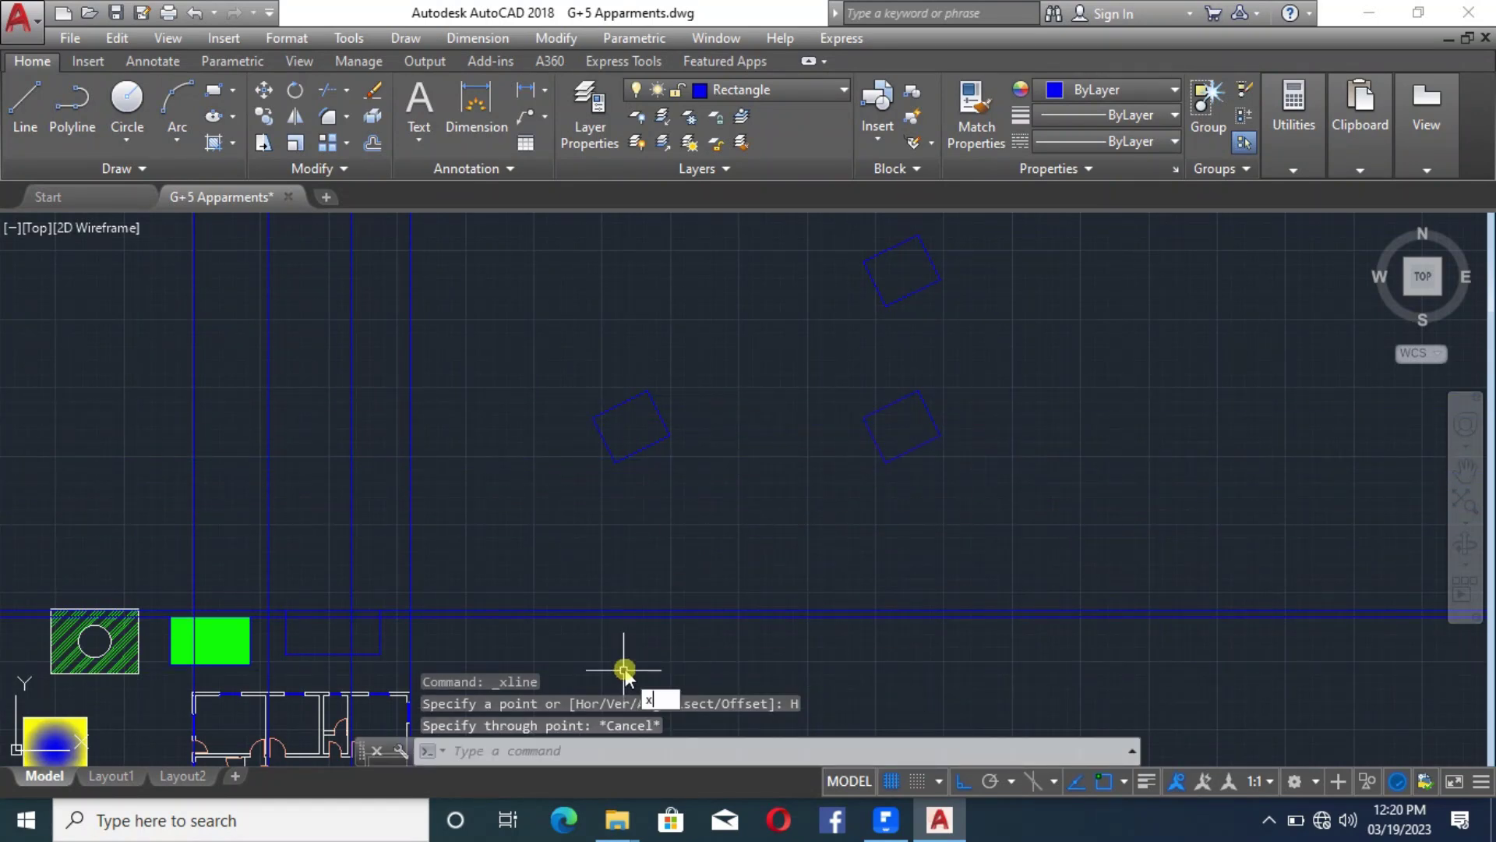
{"action": "type", "text": "l"}
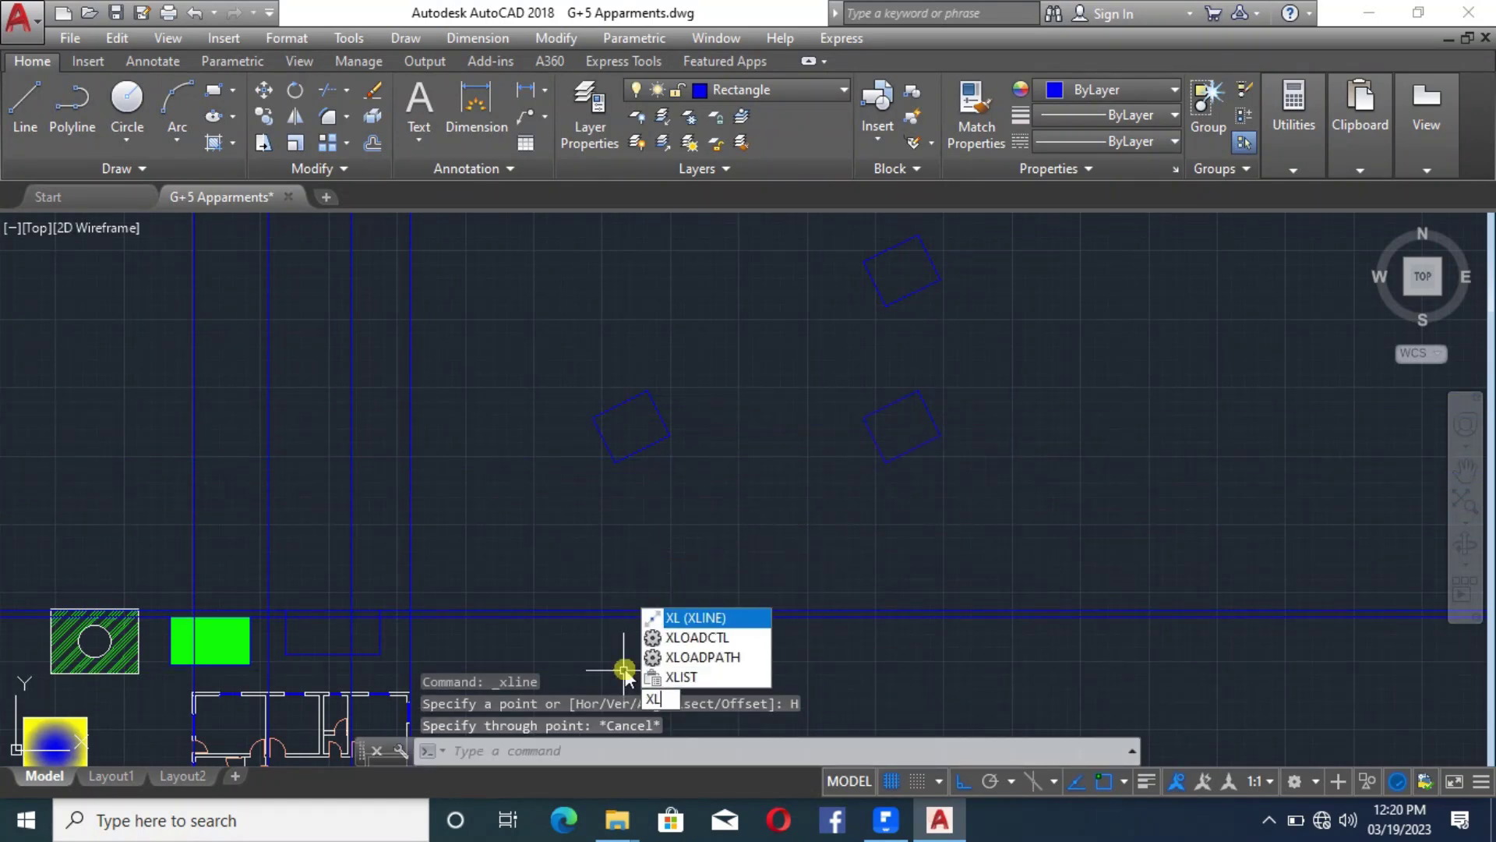
{"action": "left_click", "coordinate": [707, 621]}
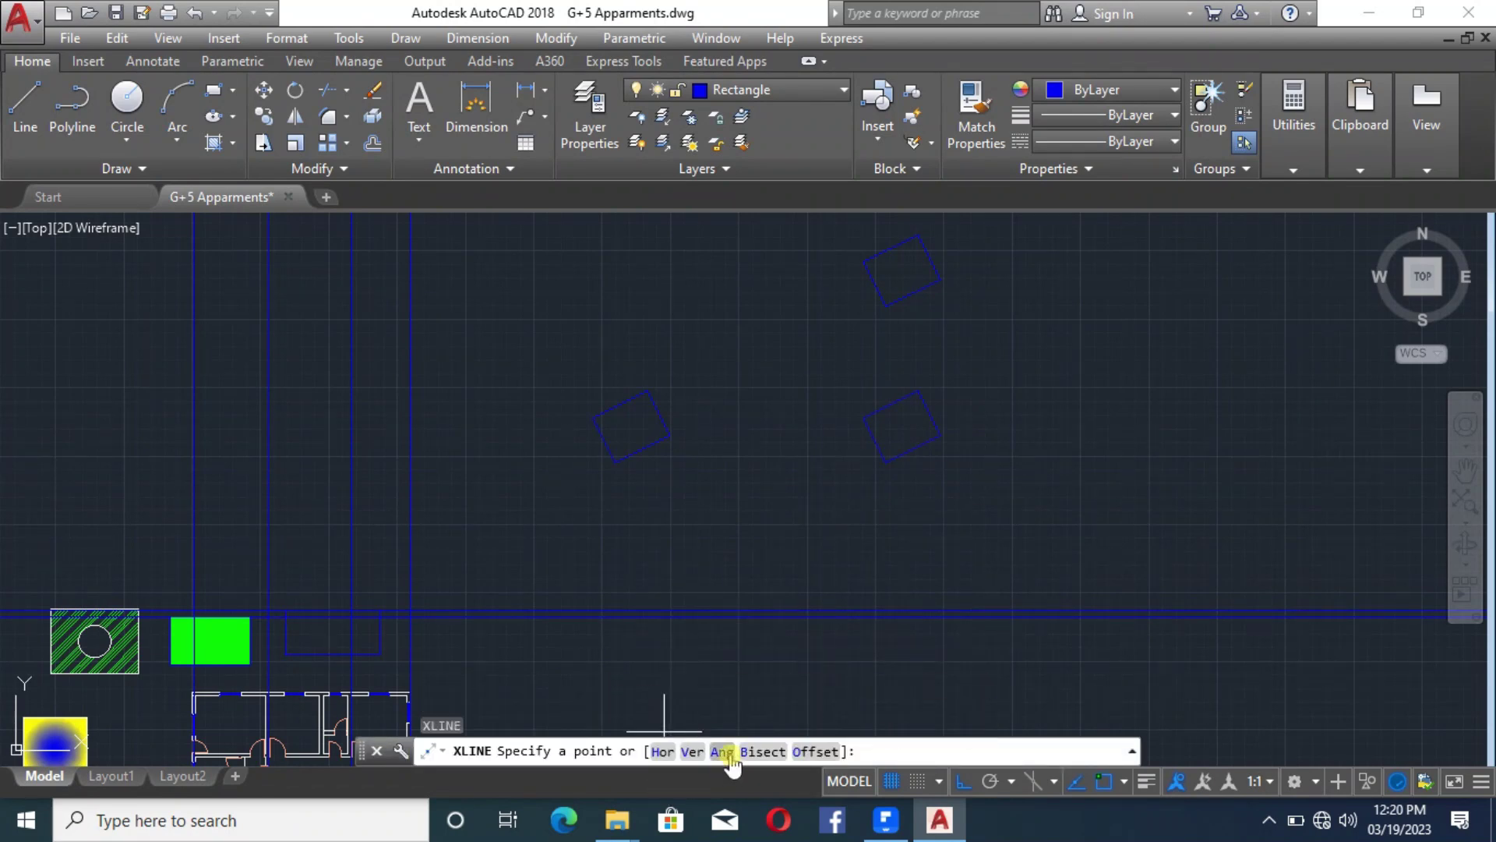
{"action": "left_click", "coordinate": [724, 752]}
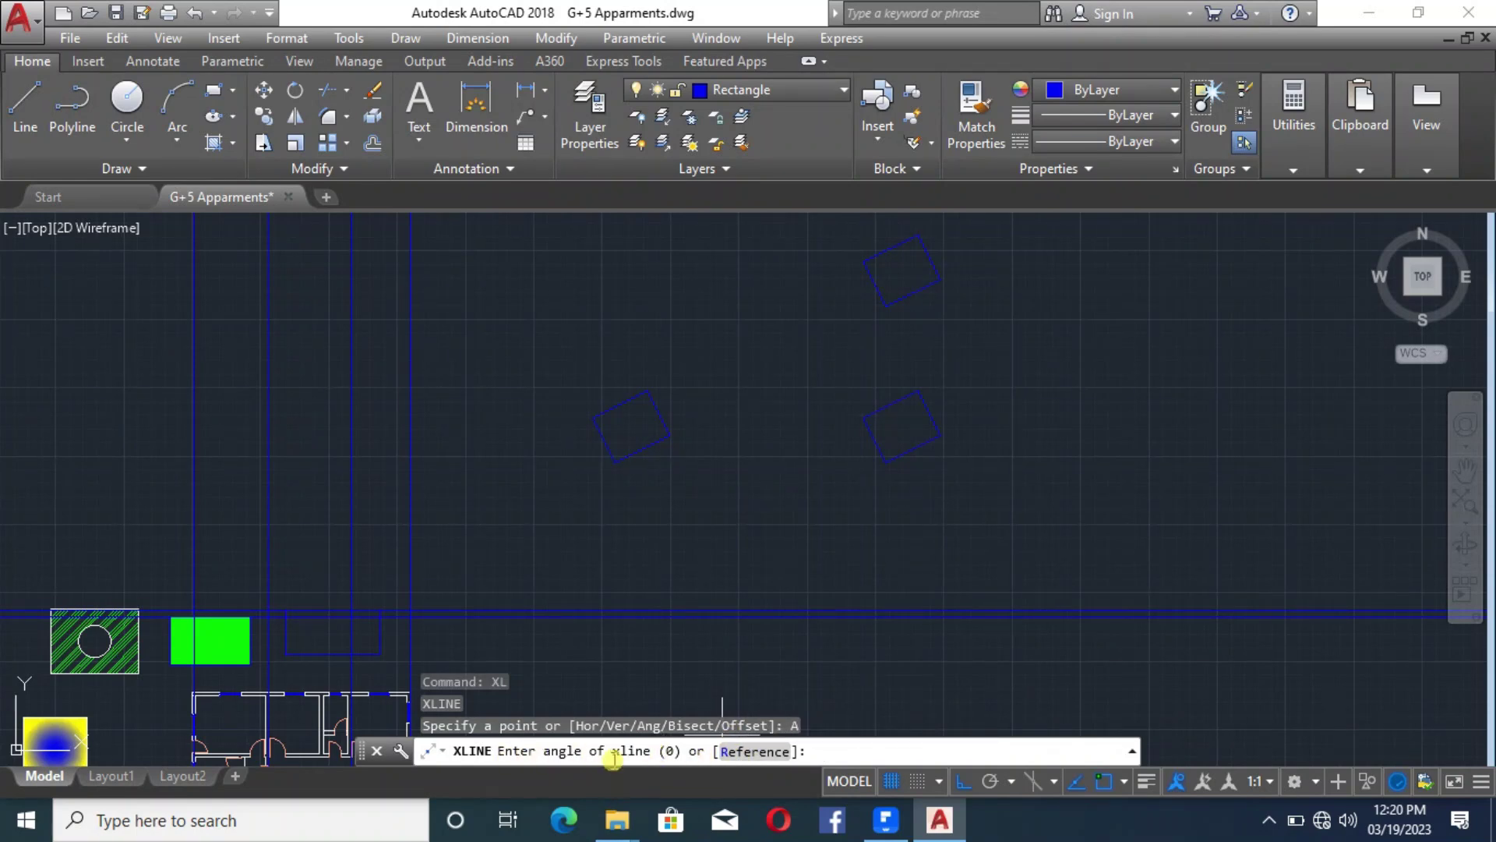
{"action": "scroll", "coordinate": [578, 426], "scroll_direction": "up", "scroll_amount": 2}
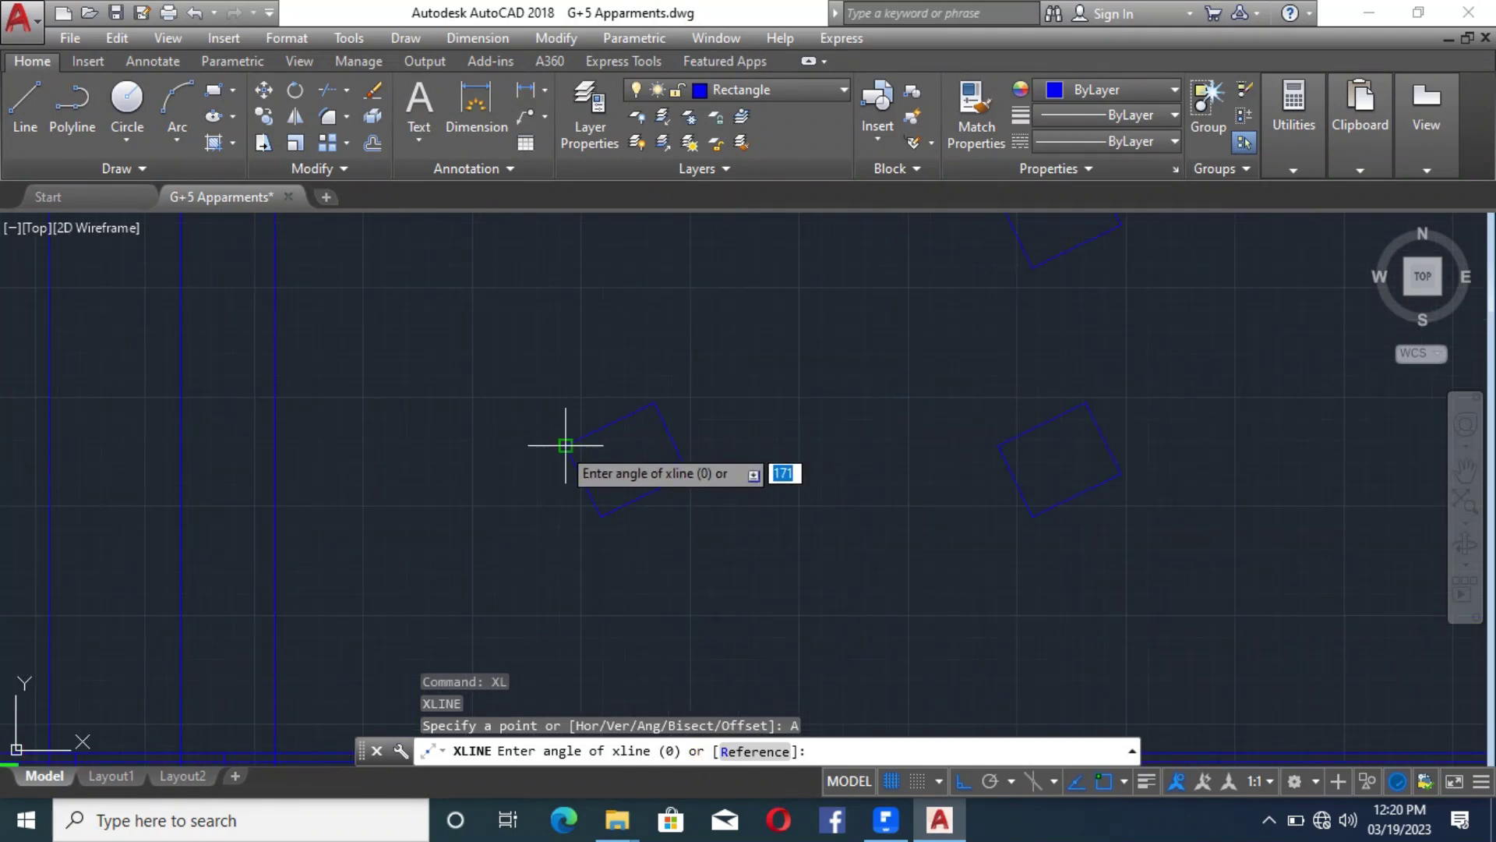
{"action": "left_click", "coordinate": [566, 446]}
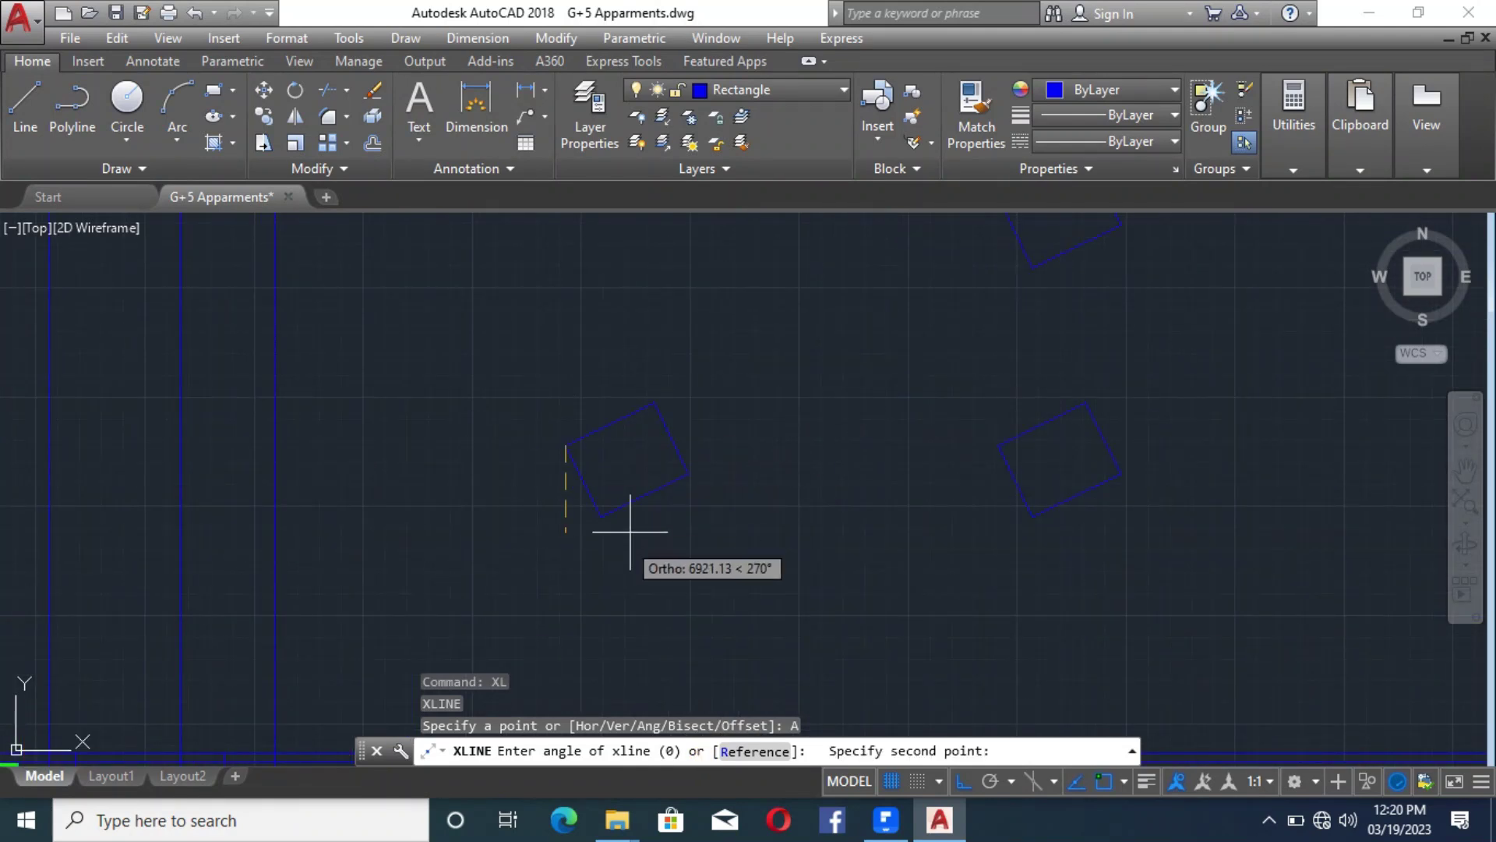
{"action": "left_click", "coordinate": [654, 402]}
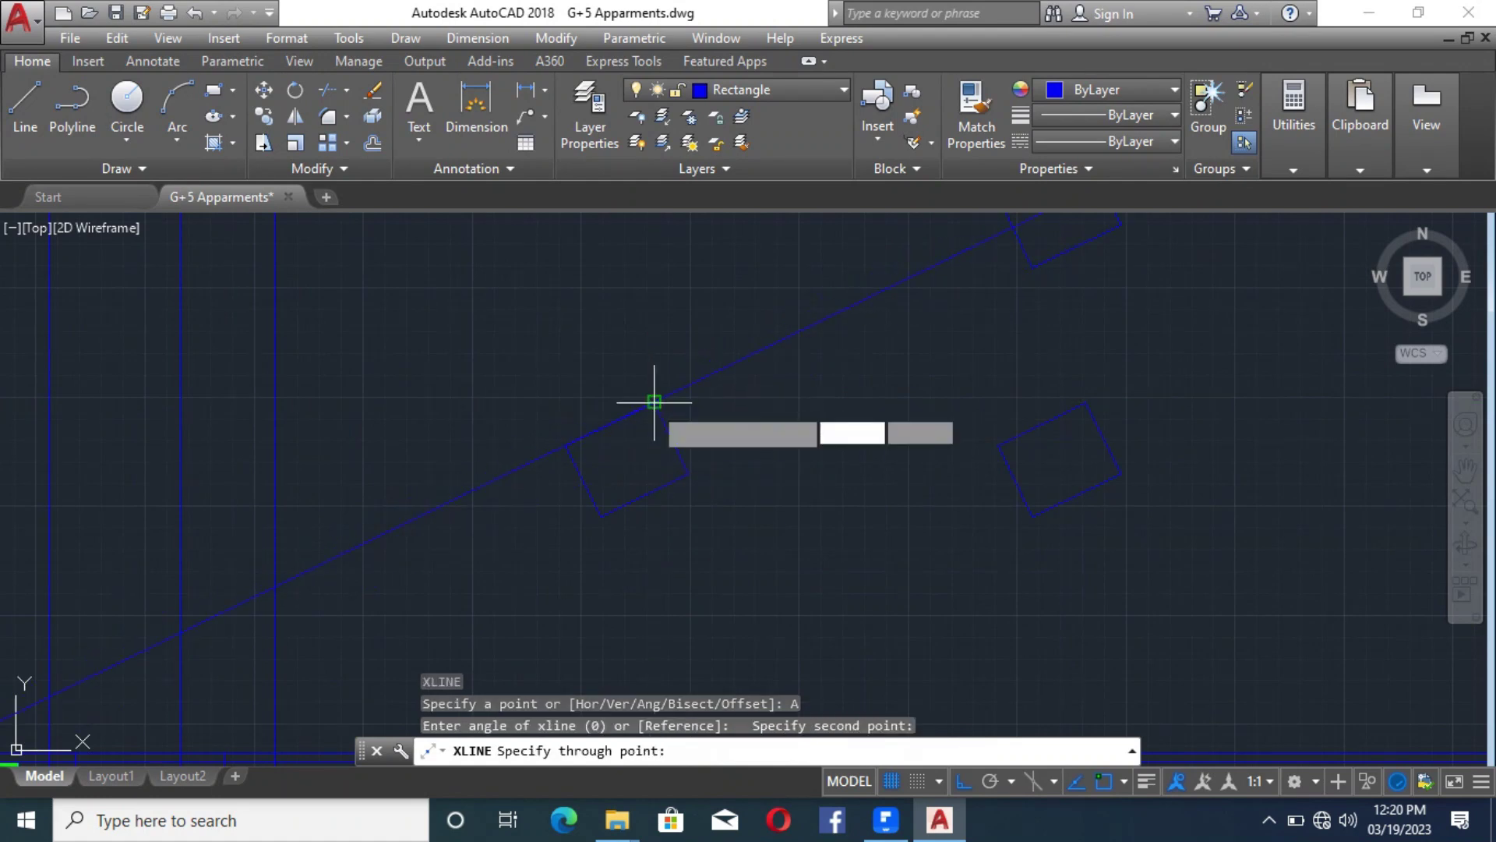
{"action": "left_click", "coordinate": [654, 402]}
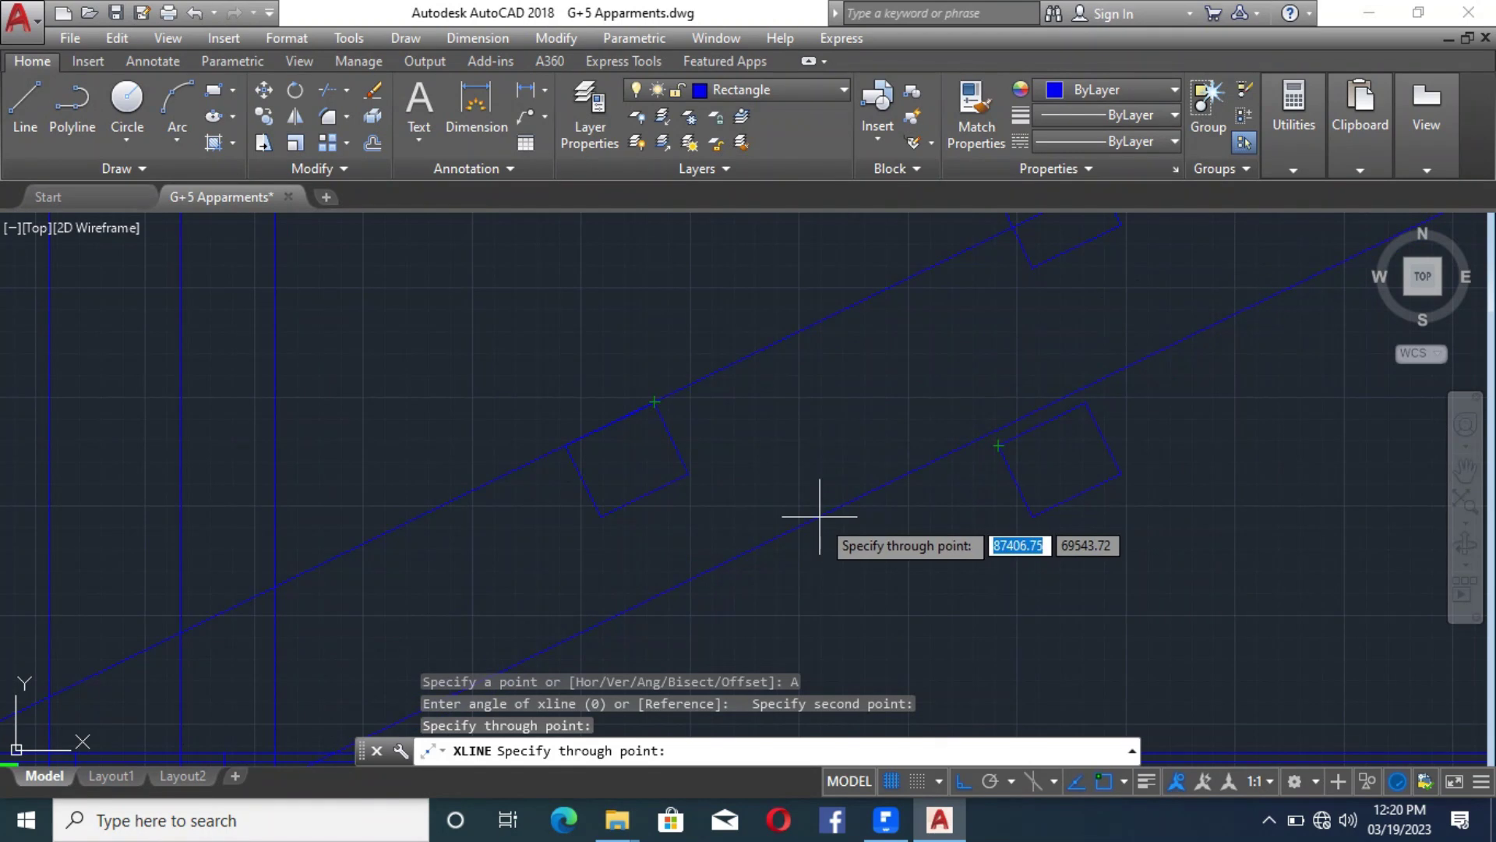
{"action": "key", "text": "Escape"}
{"action": "scroll", "coordinate": [834, 517], "scroll_direction": "down", "scroll_amount": 2}
{"action": "scroll", "coordinate": [843, 329], "scroll_direction": "up", "scroll_amount": 2}
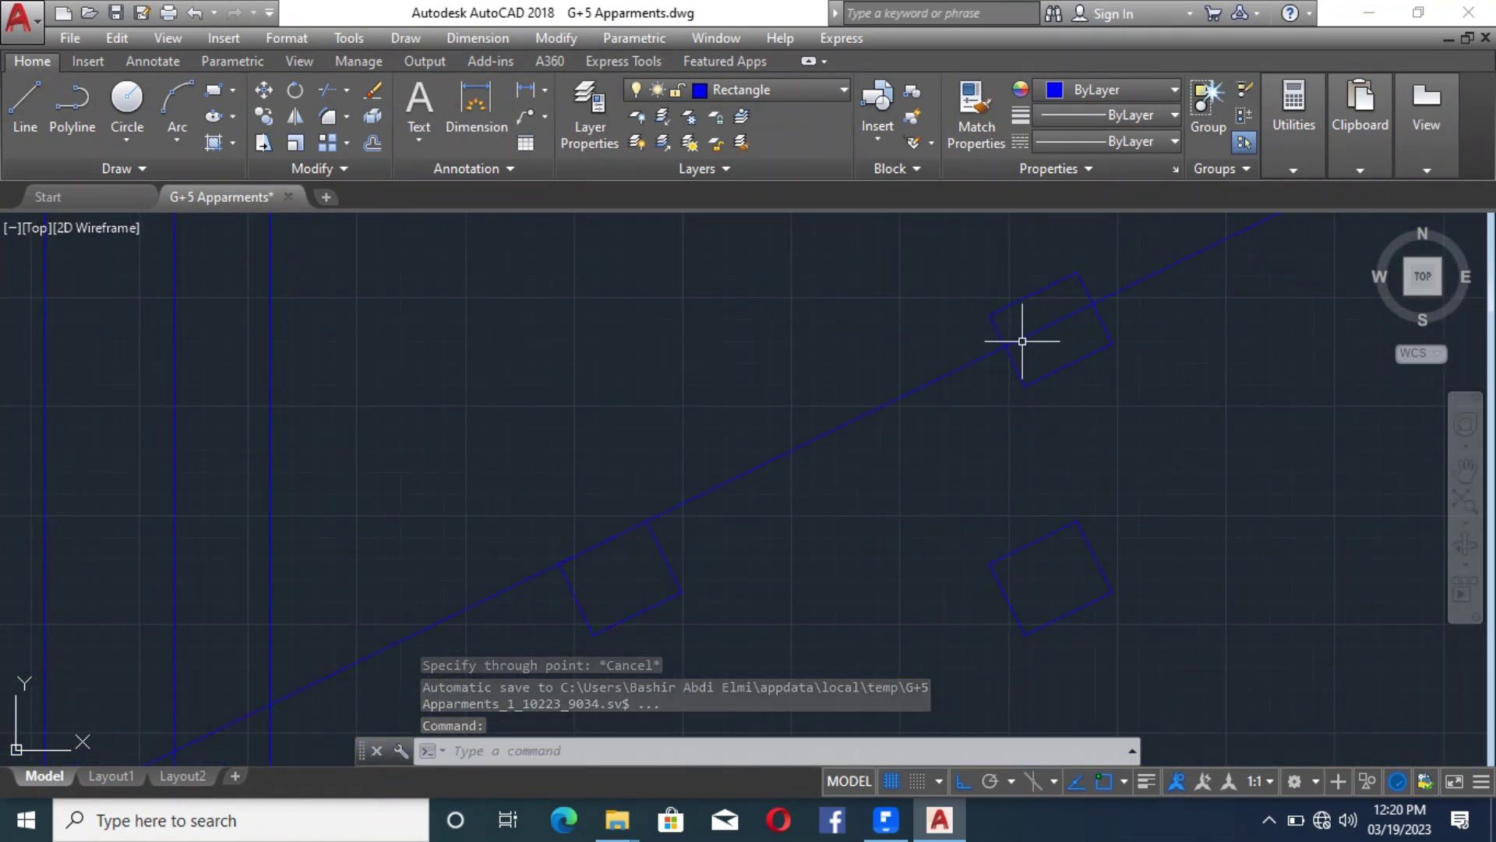
{"action": "scroll", "coordinate": [770, 436], "scroll_direction": "down", "scroll_amount": 8}
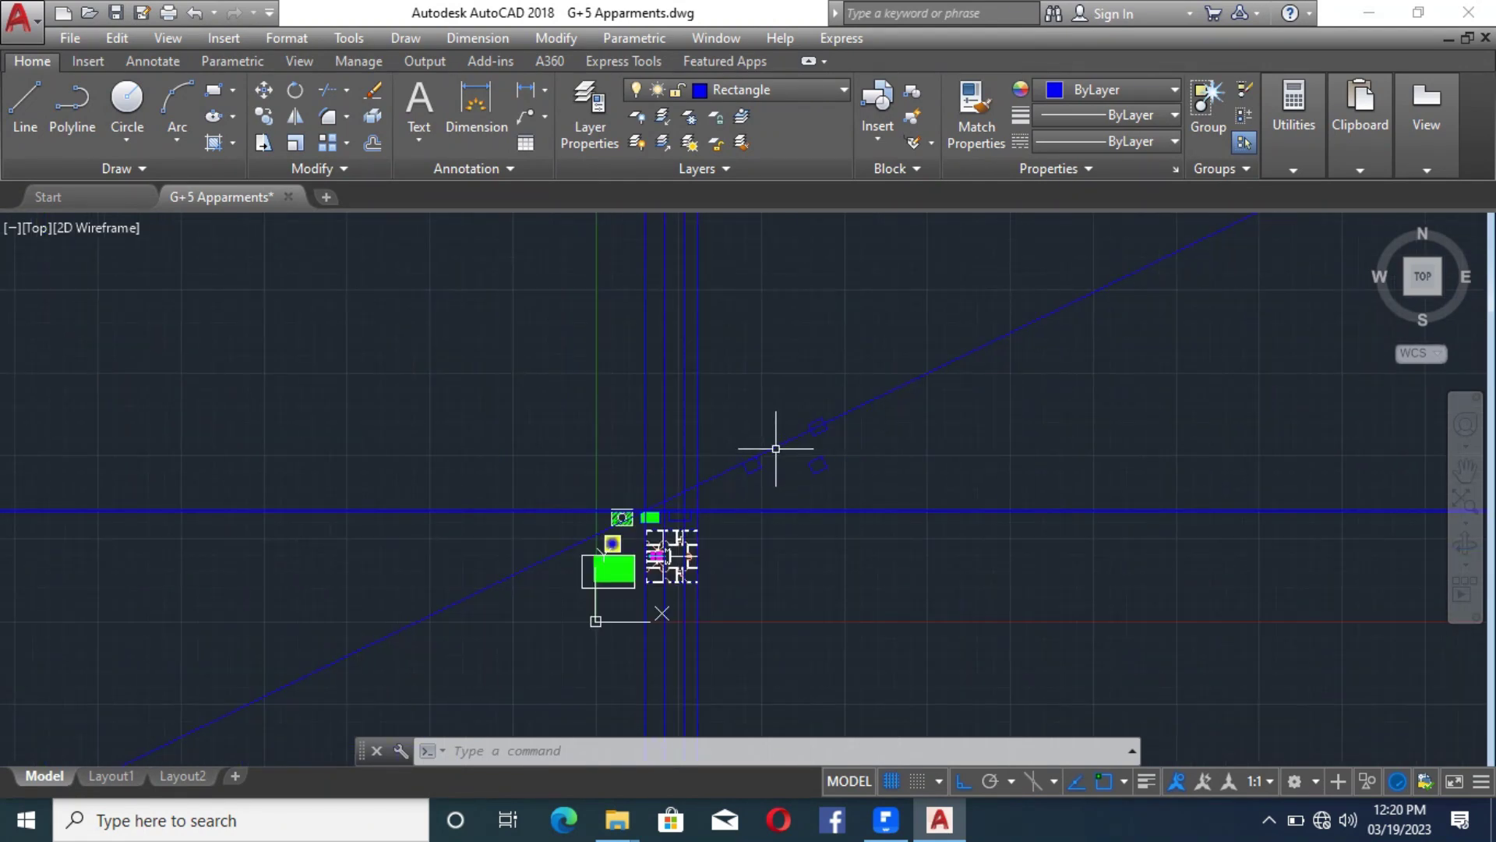
{"action": "scroll", "coordinate": [764, 436], "scroll_direction": "up", "scroll_amount": 8}
{"action": "scroll", "coordinate": [679, 491], "scroll_direction": "down", "scroll_amount": 10}
{"action": "scroll", "coordinate": [647, 519], "scroll_direction": "up", "scroll_amount": 6}
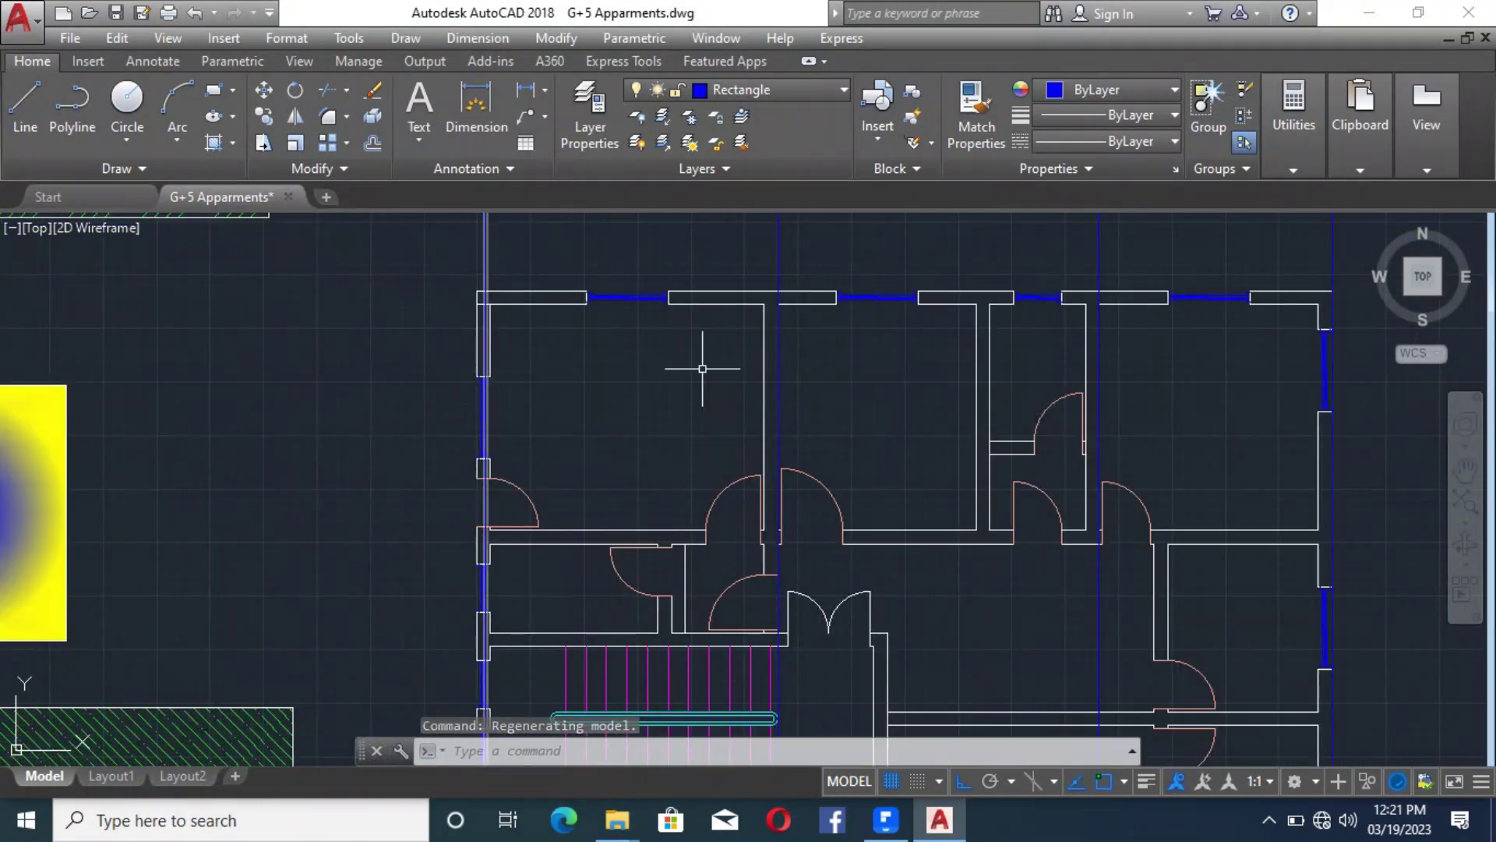